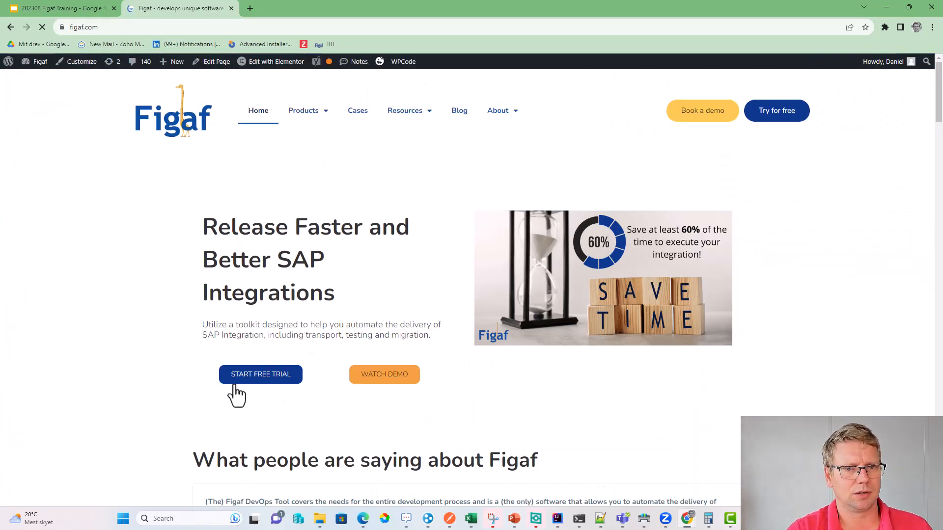
- Open the free trial form and enter your first name, last name, email and company
{"action": "left_click", "coordinate": [250, 379]}
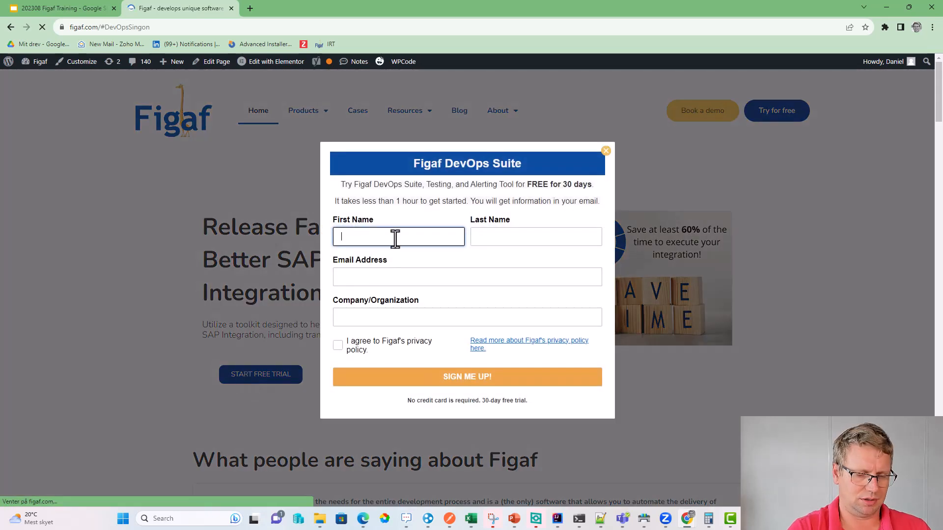
{"action": "type", "text": "DAniel"}
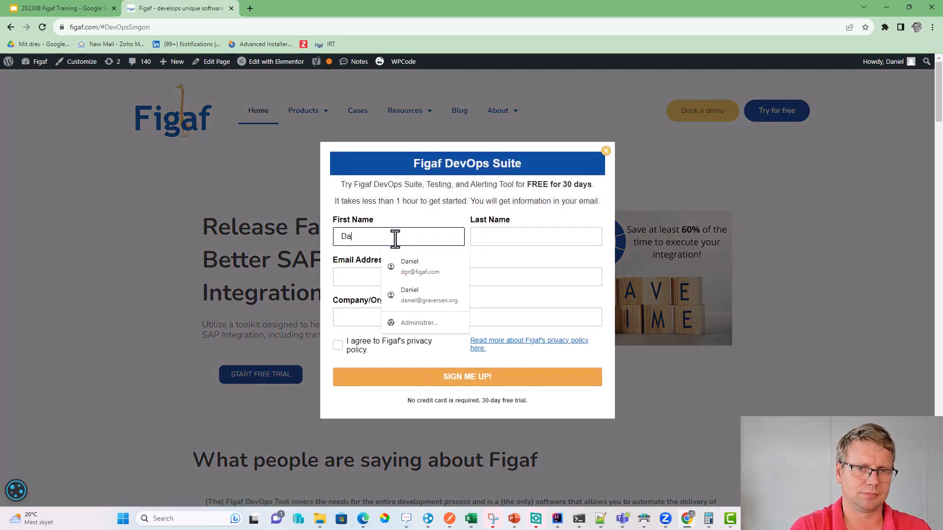
{"action": "type", "text": "l"}
{"action": "key", "text": "Tab"}
{"action": "type", "text": "ra"}
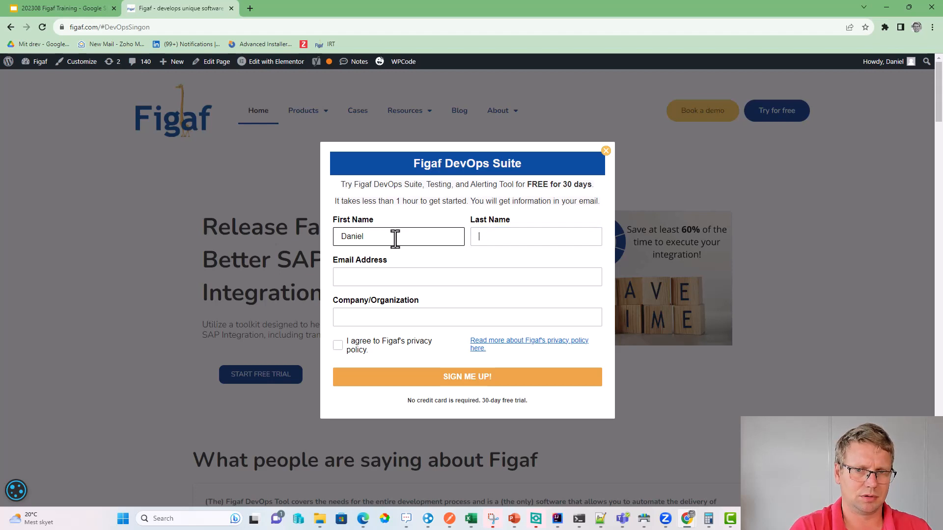
{"action": "type", "text": "graversen"}
{"action": "key", "text": "Tab"}
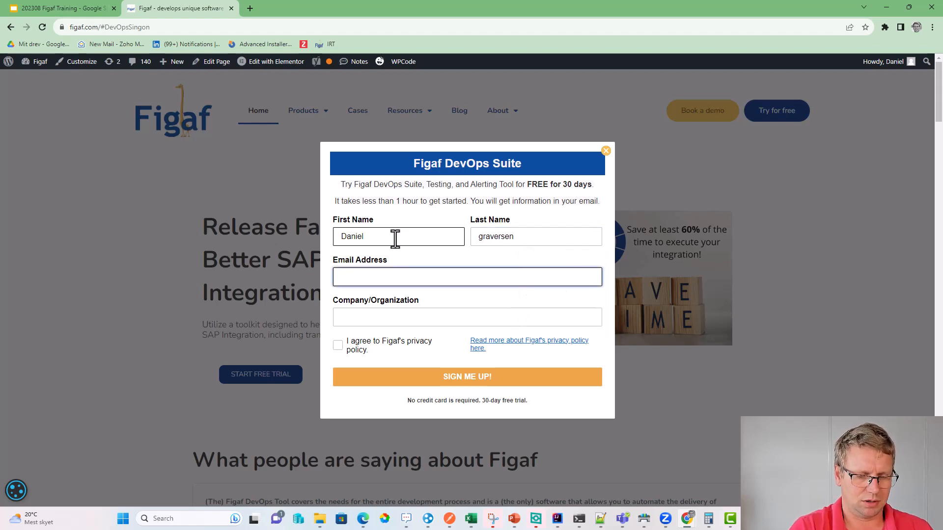
{"action": "type", "text": "dgrav"}
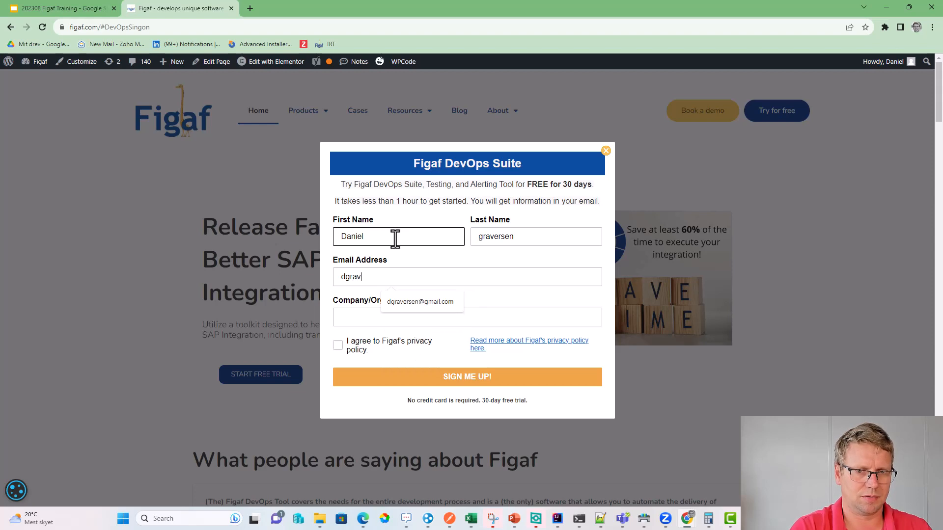
{"action": "type", "text": "ersen"}
{"action": "key", "text": "Down"}
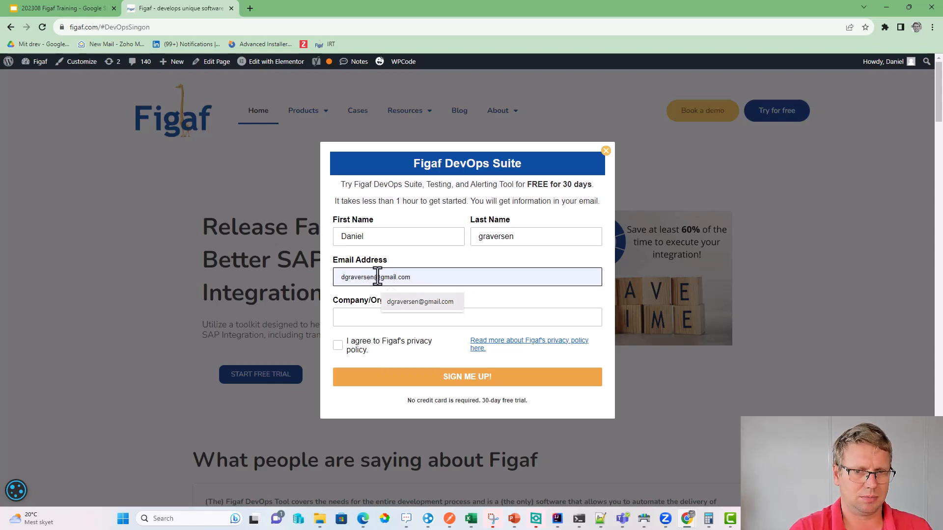
{"action": "key", "text": "Escape"}
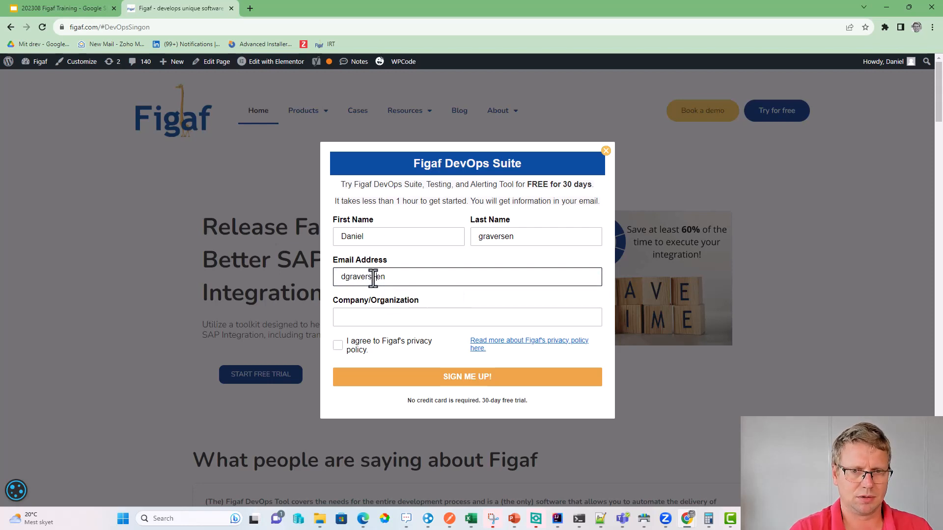
{"action": "key", "text": "BackSpace"}
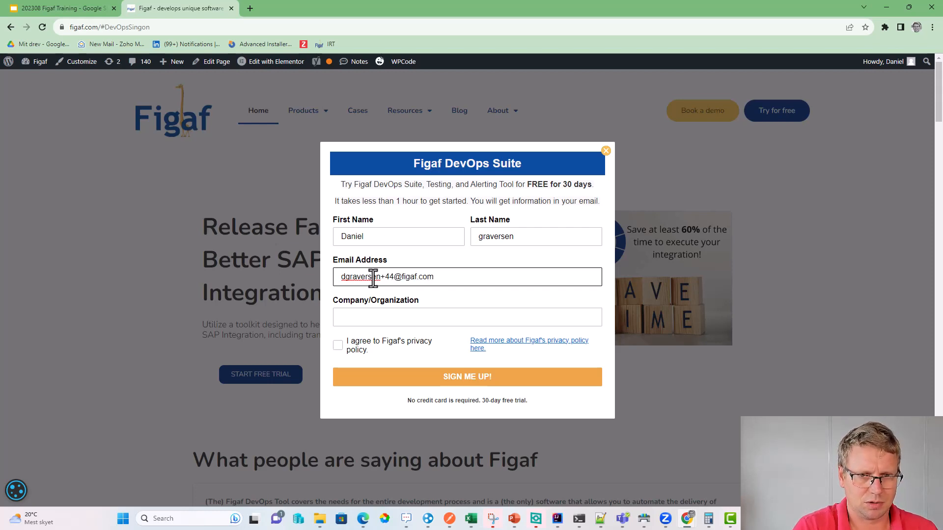
{"action": "key", "text": "ctrl+a"}
{"action": "key", "text": "Tab"}
{"action": "type", "text": "tr"}
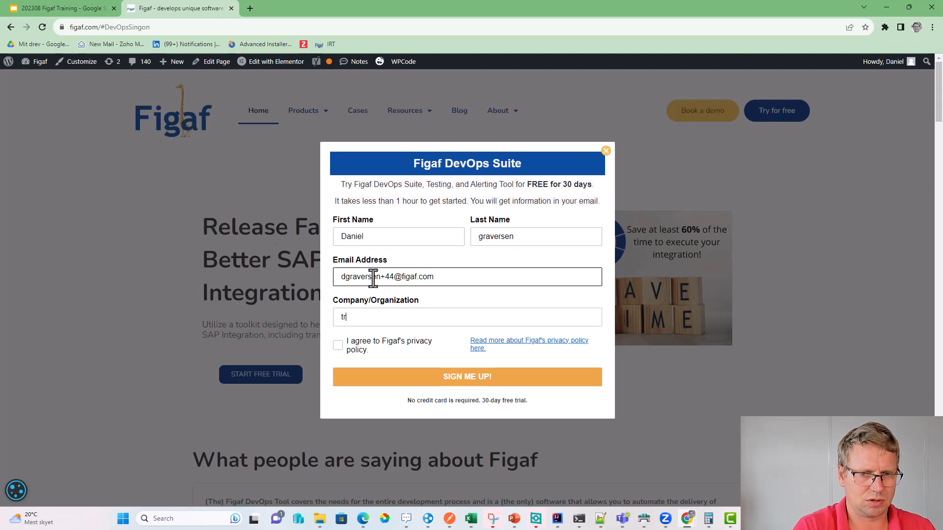
- Accept the privacy policy, submit the sign-up, and choose the CLOUD version
{"action": "left_click", "coordinate": [337, 345]}
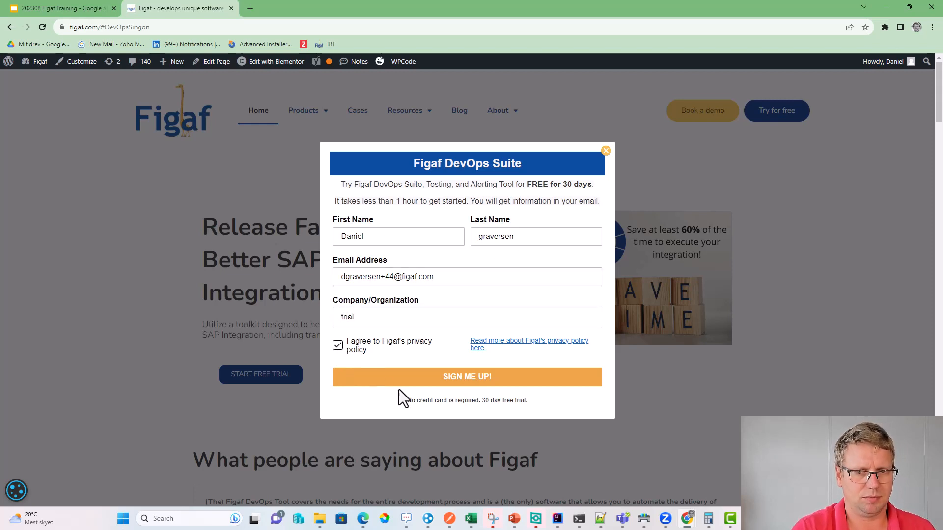
{"action": "left_click", "coordinate": [398, 386]}
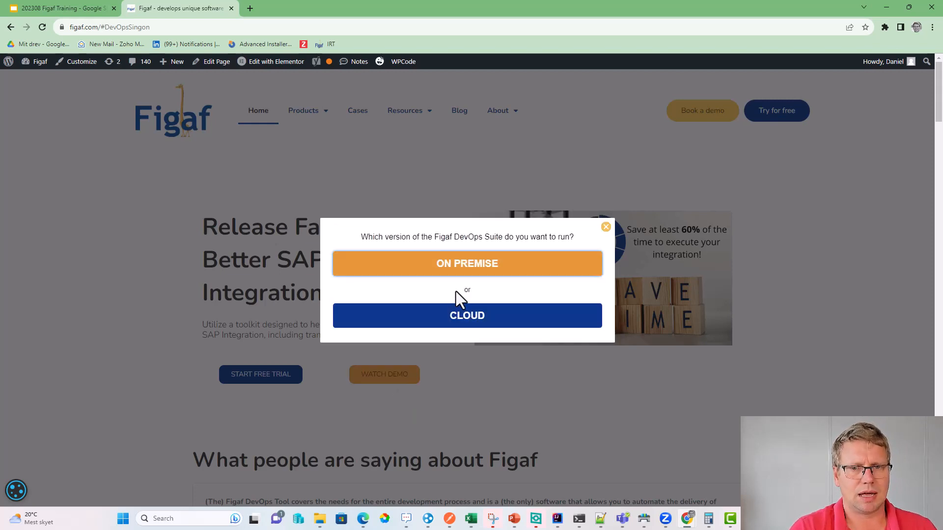
{"action": "left_click", "coordinate": [453, 317]}
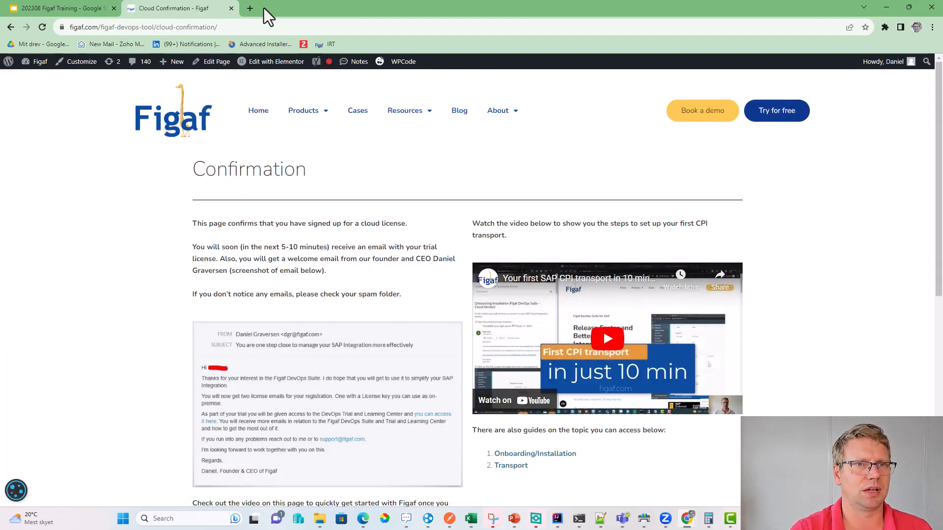
{"action": "left_click", "coordinate": [251, 10]}
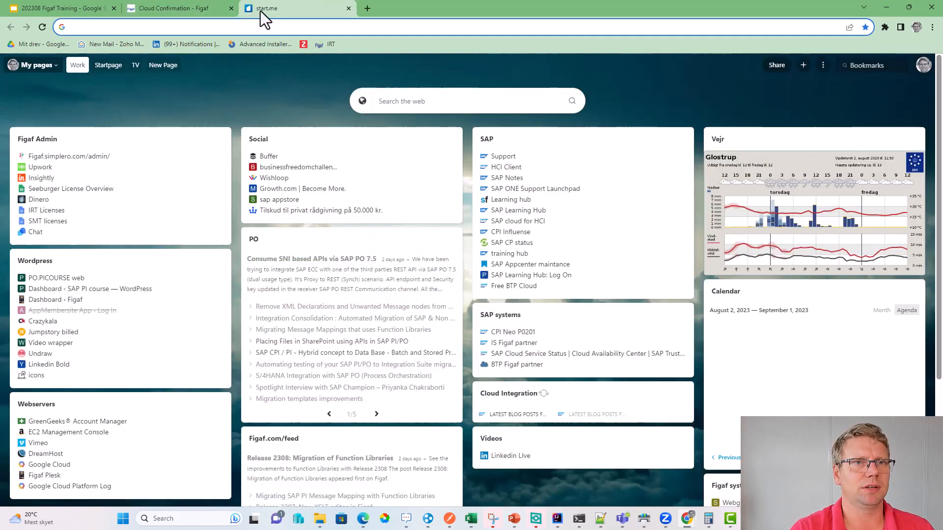
- Follow the activation link in the 'Complete your sign up on IRT Cloud' email
{"action": "key", "text": "ctrl+w"}
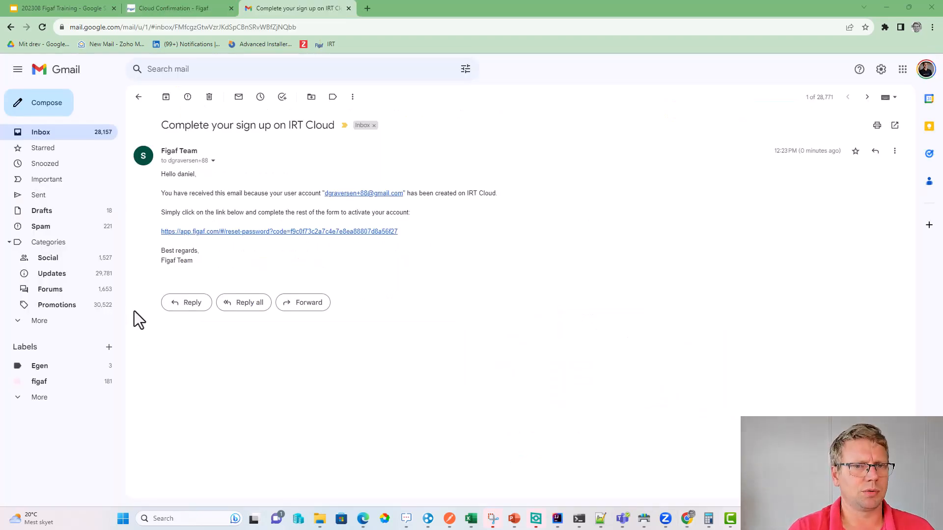
{"action": "left_click", "coordinate": [237, 233]}
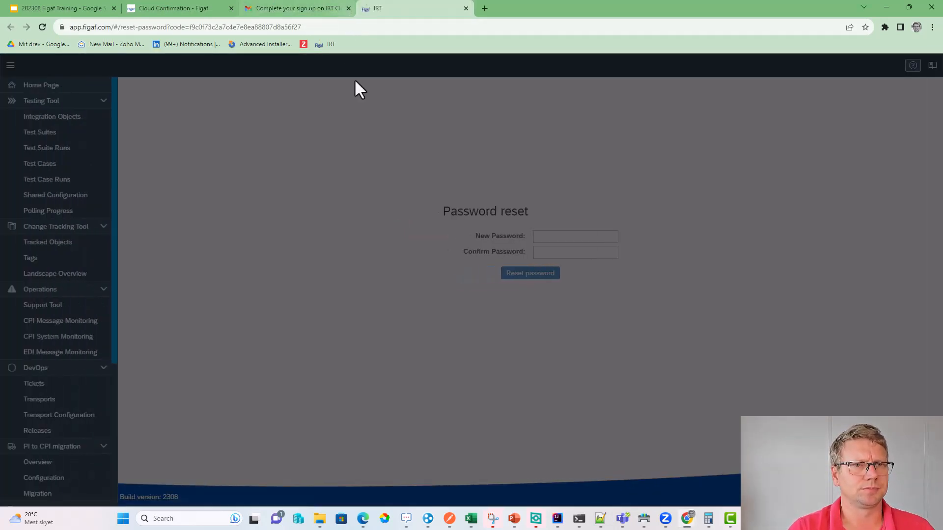
- Reset the account password to a generated password entered in both fields
{"action": "left_click", "coordinate": [589, 237]}
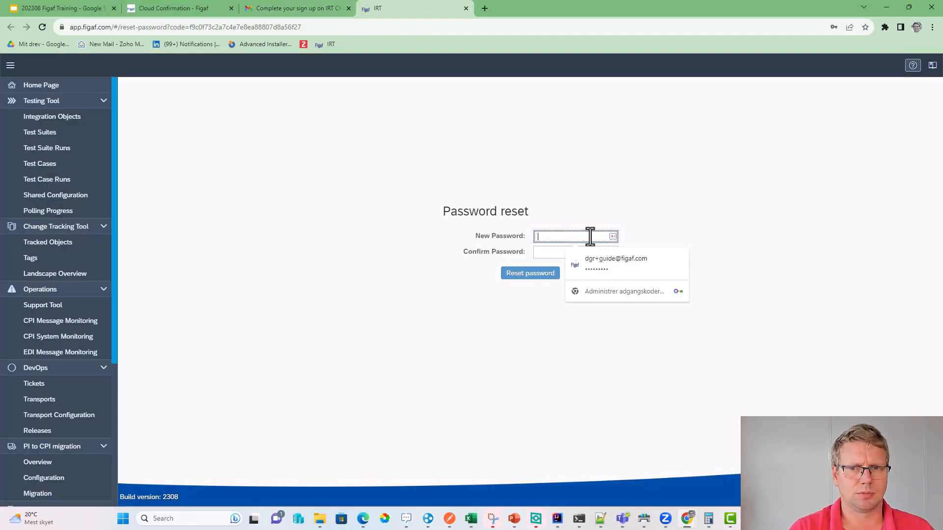
{"action": "left_click", "coordinate": [616, 239]}
{"action": "left_click", "coordinate": [688, 257]}
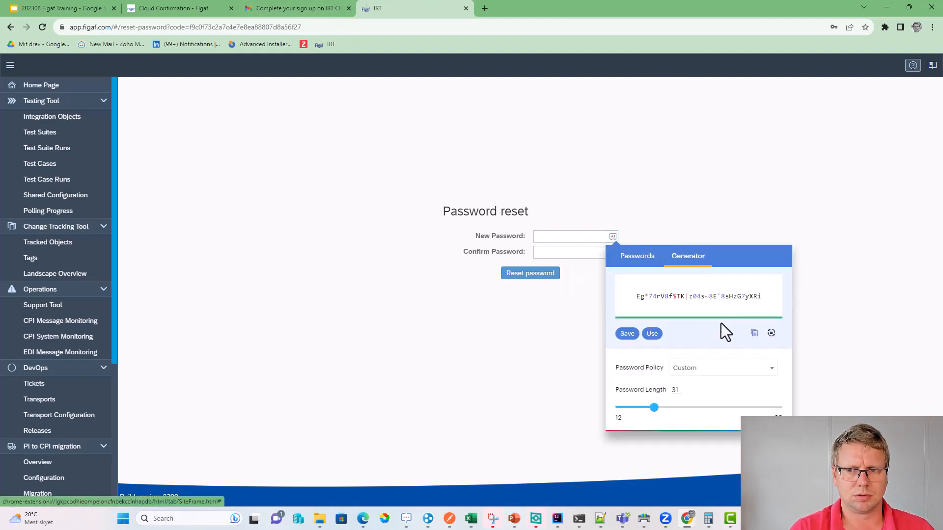
{"action": "left_click", "coordinate": [754, 333]}
{"action": "left_click", "coordinate": [568, 238]}
{"action": "key", "text": "ctrl+v"}
{"action": "left_click", "coordinate": [547, 252]}
{"action": "key", "text": "ctrl+v"}
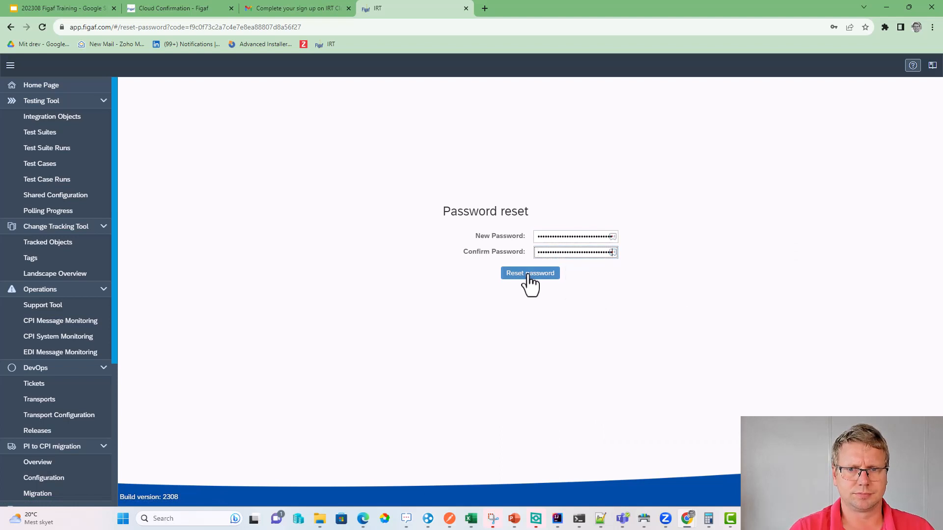
{"action": "left_click", "coordinate": [529, 274]}
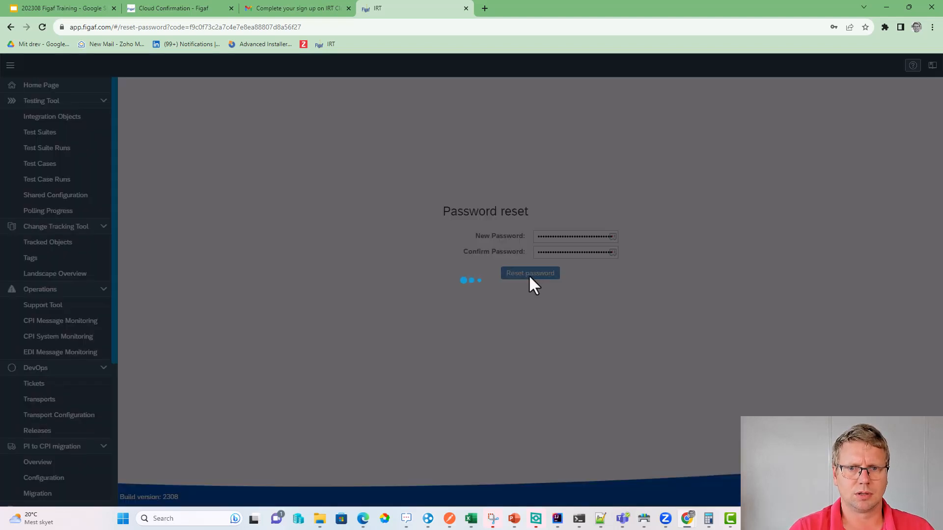
{"action": "left_click", "coordinate": [532, 310]}
- Log in to Figaf with the new password and the account email copied from Gmail
{"action": "left_click", "coordinate": [530, 245]}
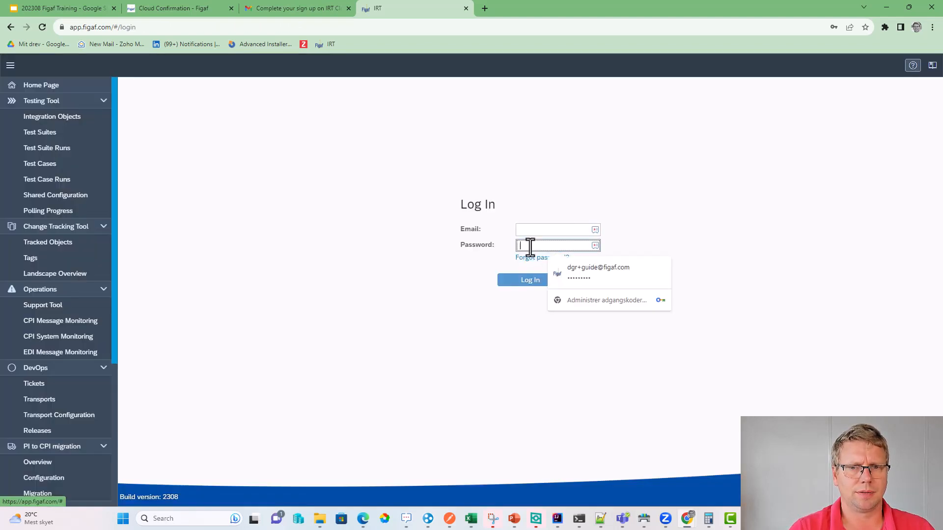
{"action": "key", "text": "ctrl+v"}
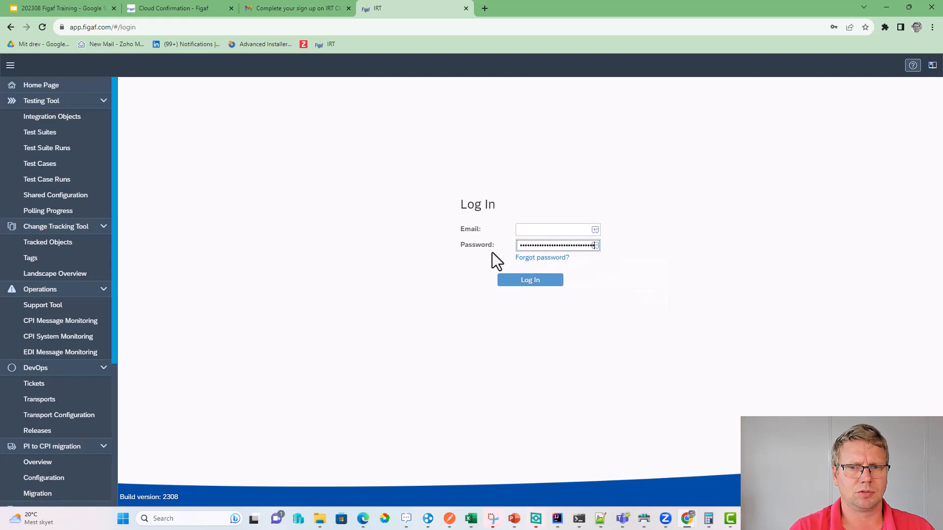
{"action": "left_click", "coordinate": [257, 8]}
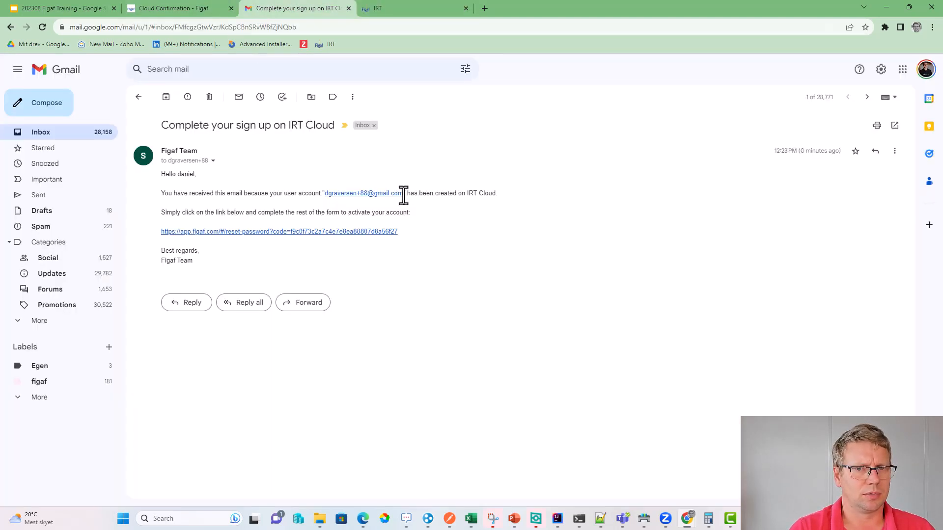
{"action": "left_click_drag", "start_coordinate": [401, 194], "coordinate": [349, 195]}
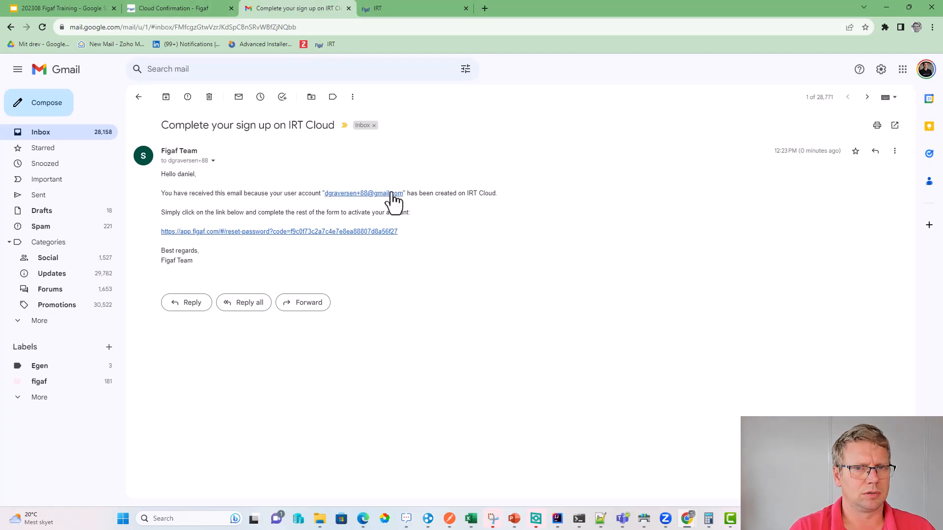
{"action": "right_click", "coordinate": [391, 193]}
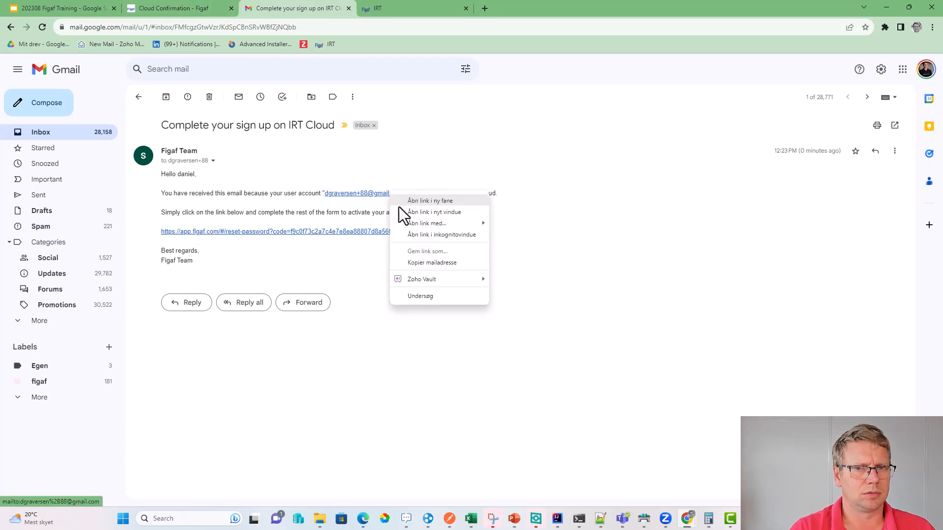
{"action": "left_click", "coordinate": [430, 263]}
{"action": "left_click", "coordinate": [413, 13]}
{"action": "left_click", "coordinate": [549, 231]}
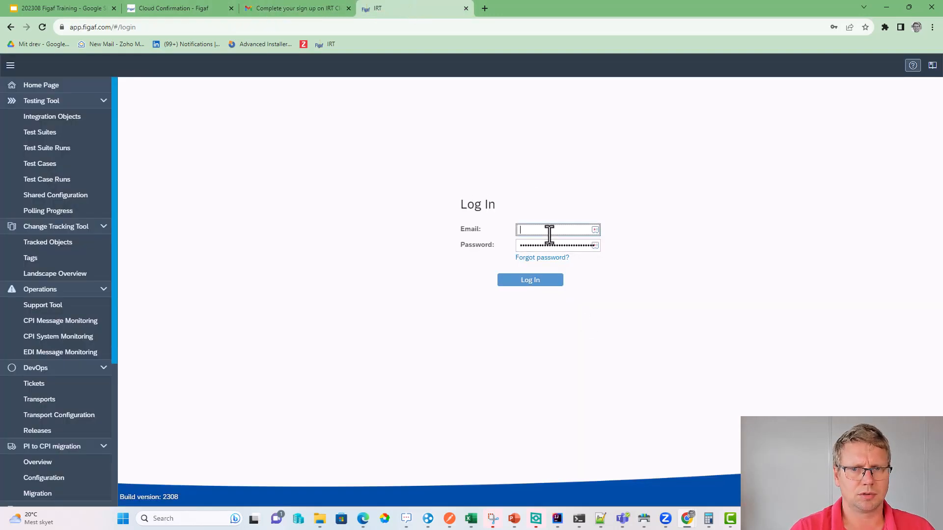
{"action": "key", "text": "ctrl+v"}
{"action": "left_click", "coordinate": [533, 282]}
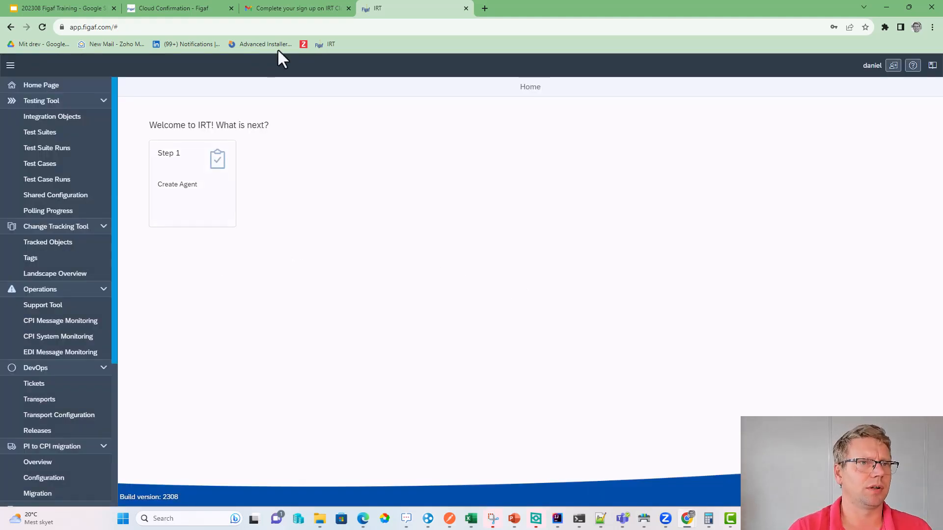
{"action": "left_click", "coordinate": [287, 10]}
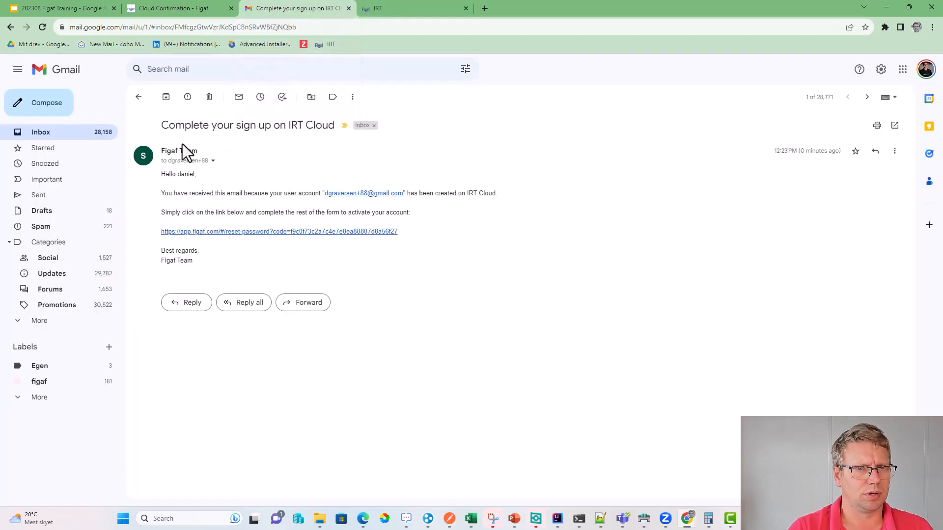
- Search 'trial figaf', open the Trial Download Page, and scroll to the irt-2308.jar download
{"action": "left_click", "coordinate": [480, 8]}
{"action": "type", "text": "tr"}
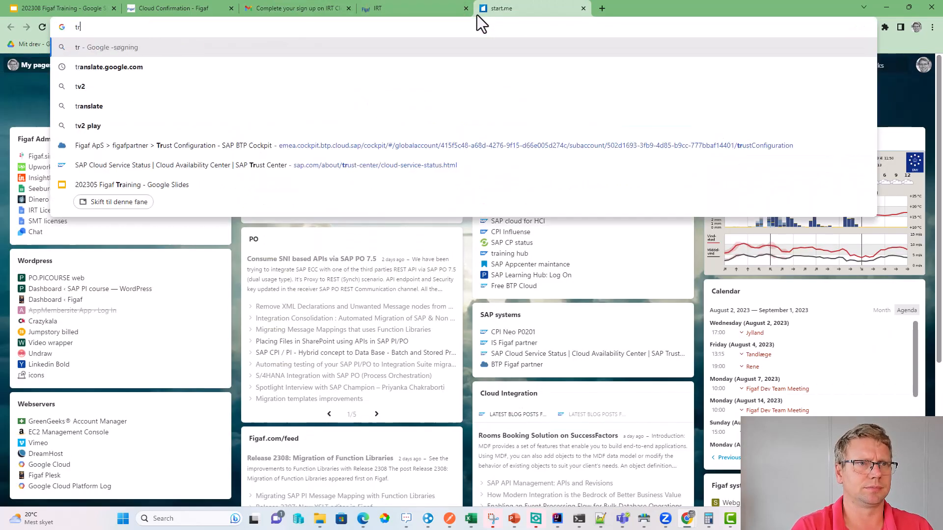
{"action": "type", "text": "ial figaf"}
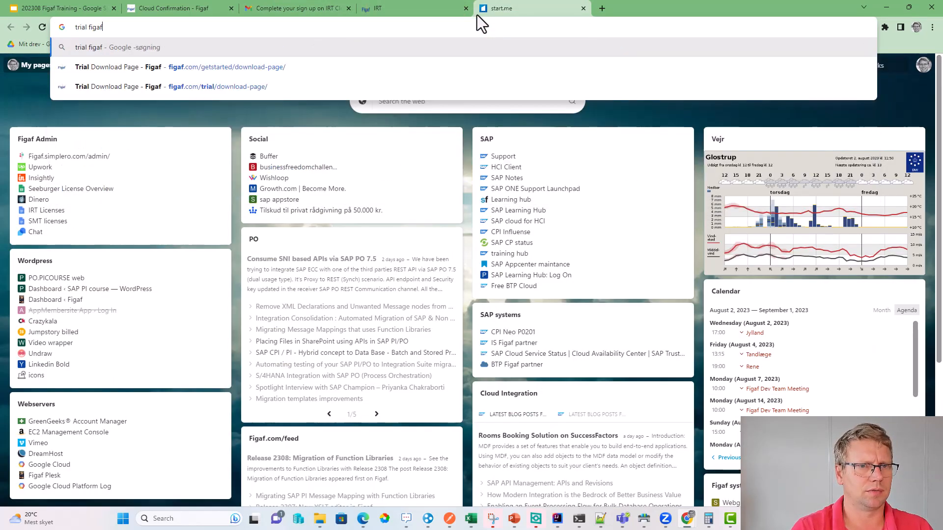
{"action": "key", "text": "Down"}
{"action": "key", "text": "Return"}
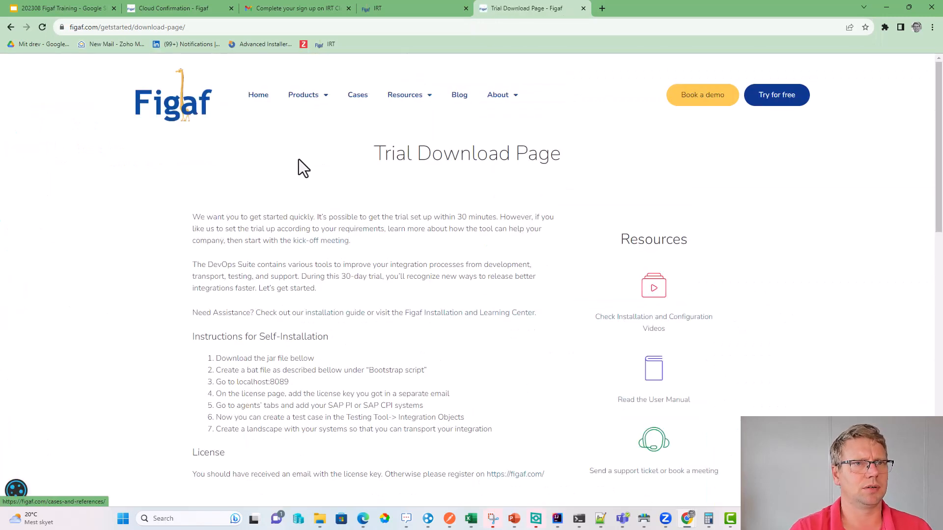
{"action": "scroll", "coordinate": [337, 277], "scroll_direction": "down", "scroll_amount": 7}
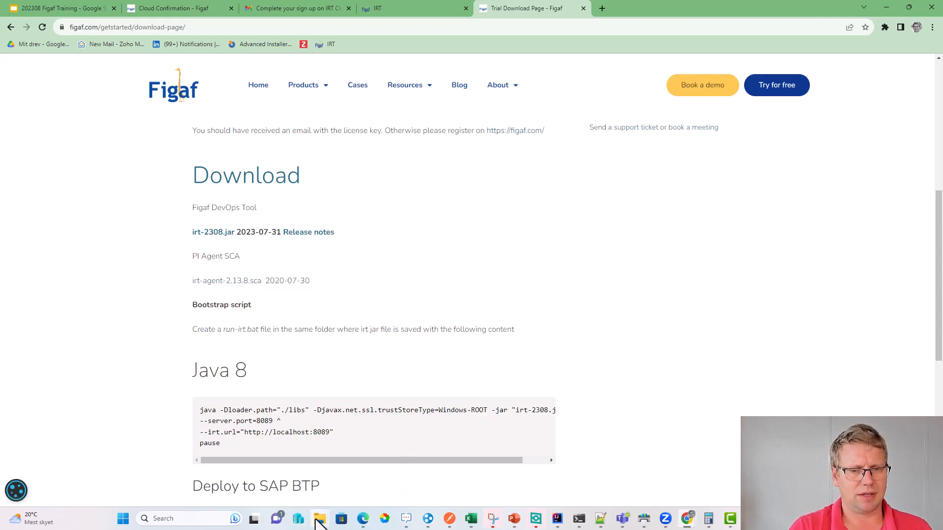
{"action": "mouse_move", "coordinate": [322, 521]}
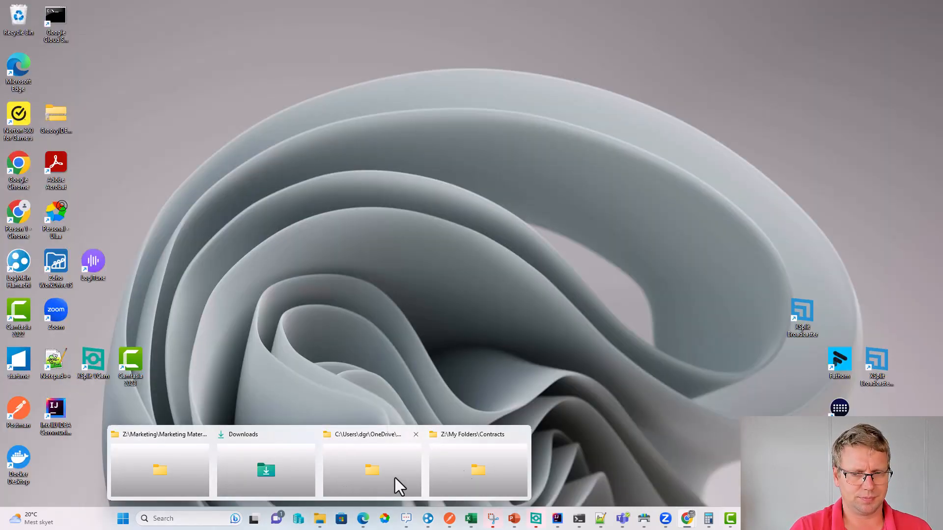
- Open run.bat from Downloads > figafdemo in Notepad++
{"action": "left_click", "coordinate": [242, 465]}
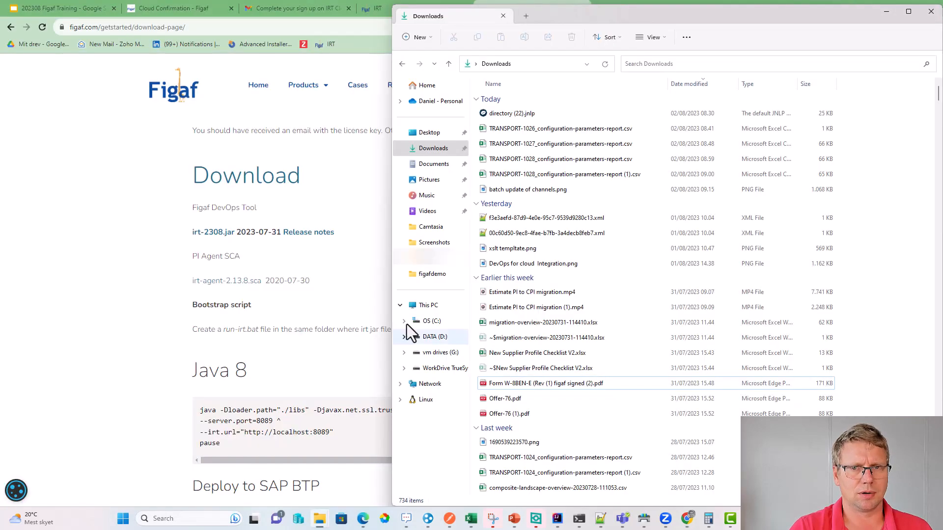
{"action": "left_click", "coordinate": [432, 273]}
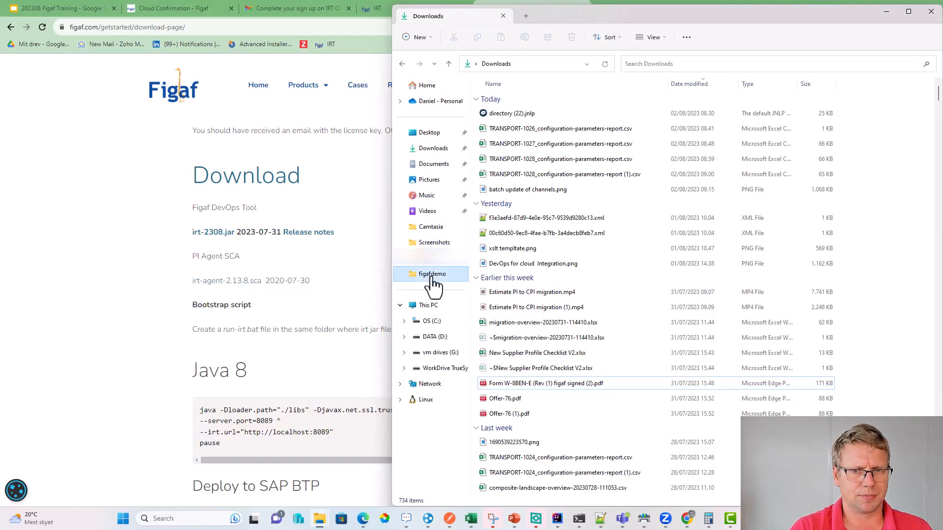
{"action": "right_click", "coordinate": [430, 270]}
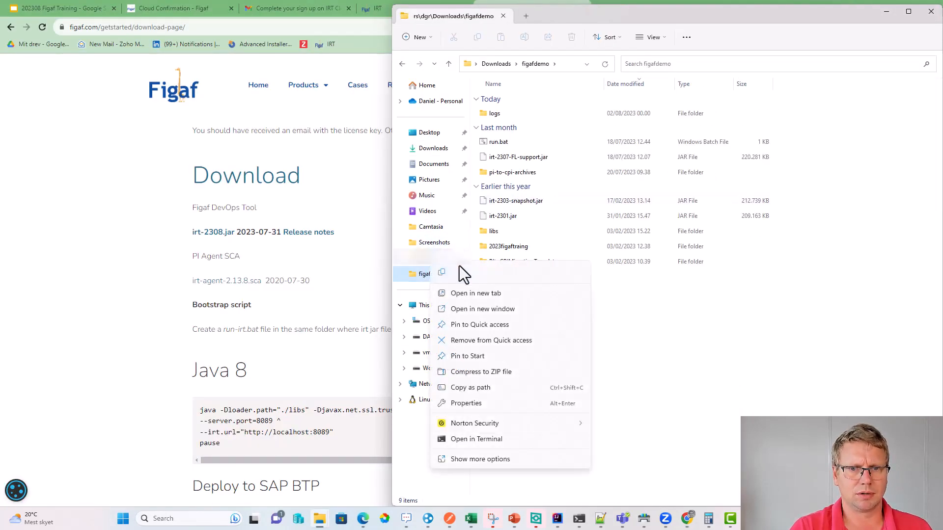
{"action": "left_click", "coordinate": [636, 408]}
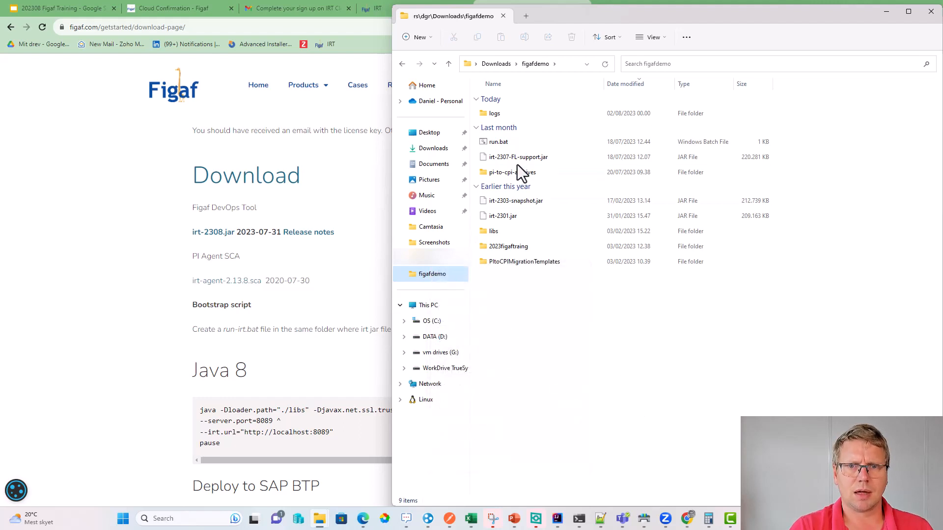
{"action": "right_click", "coordinate": [509, 138]}
{"action": "right_click", "coordinate": [509, 137]}
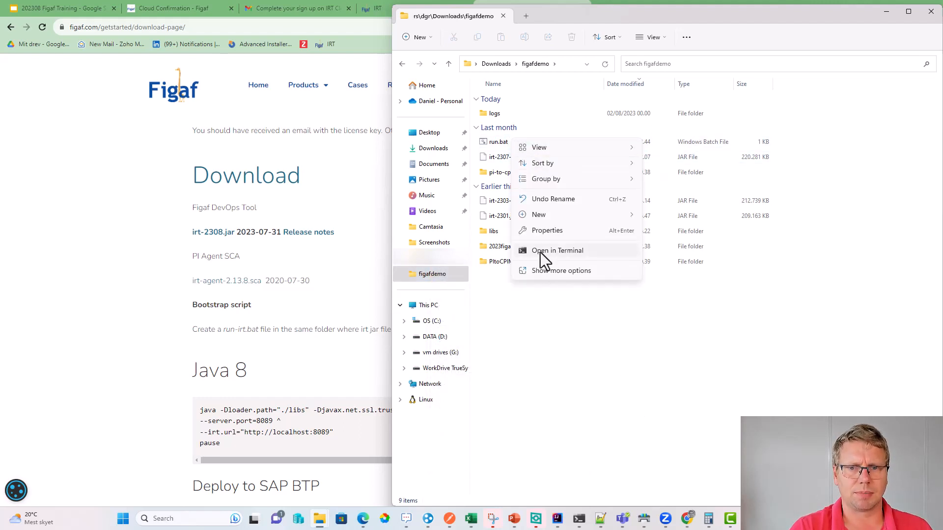
{"action": "left_click", "coordinate": [497, 141]}
{"action": "right_click", "coordinate": [497, 142]}
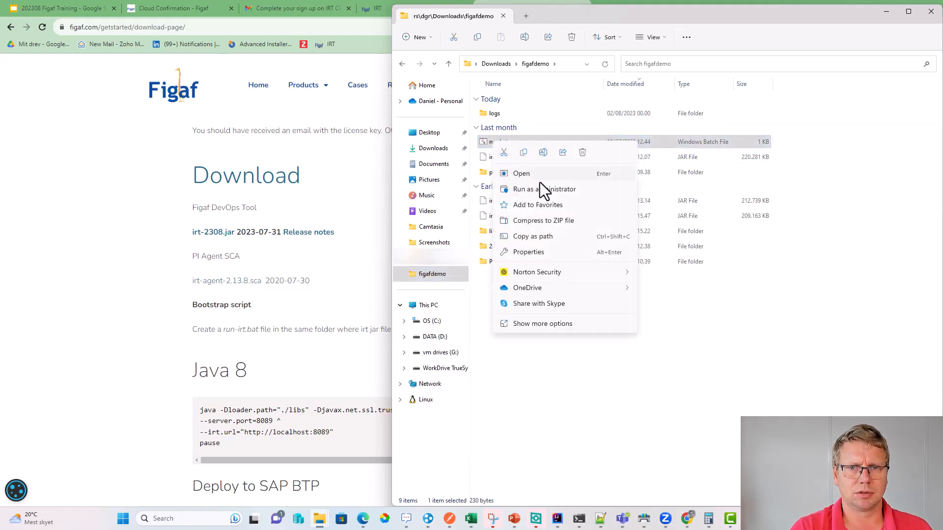
{"action": "left_click", "coordinate": [550, 323]}
{"action": "left_click", "coordinate": [591, 167]}
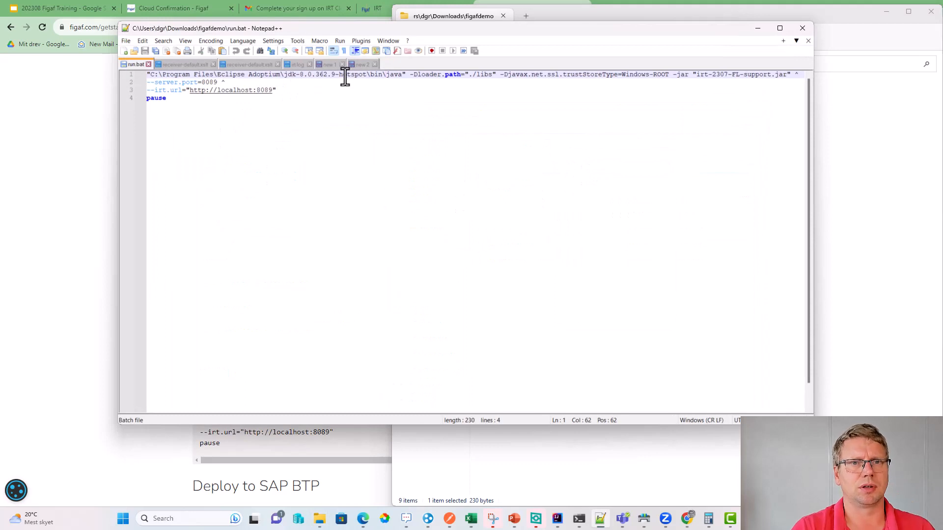
- Check that run.bat launches irt jar version 2307, then return to the download page
{"action": "left_click_drag", "start_coordinate": [345, 76], "coordinate": [415, 75]}
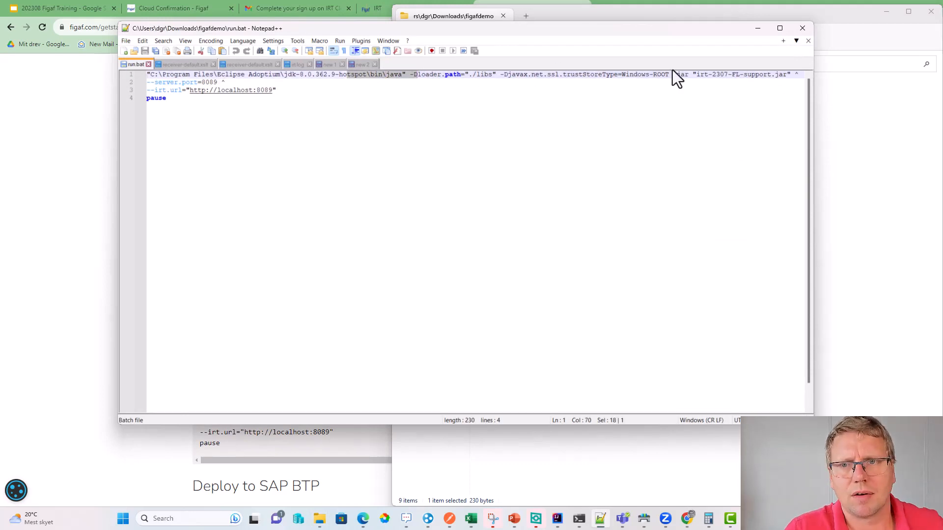
{"action": "double_click", "coordinate": [720, 75]}
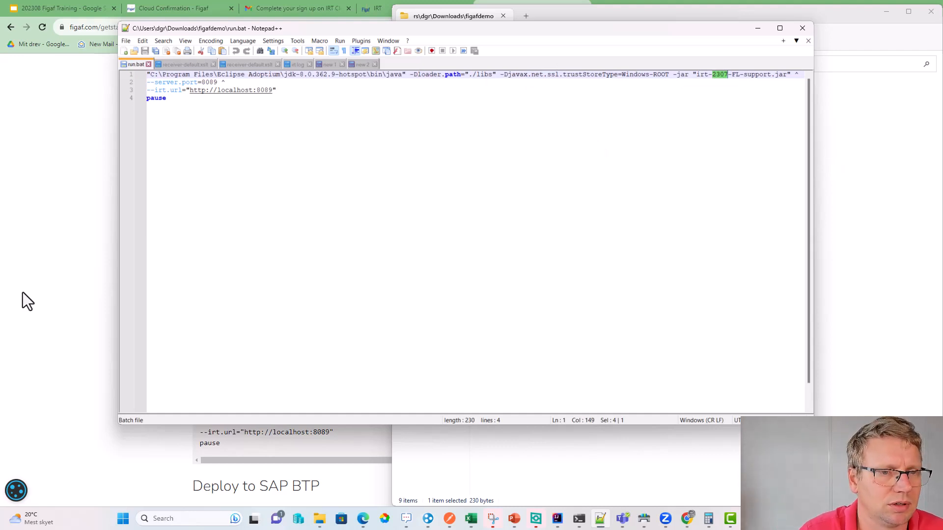
{"action": "left_click", "coordinate": [78, 281]}
{"action": "scroll", "coordinate": [102, 301], "scroll_direction": "down", "scroll_amount": 3}
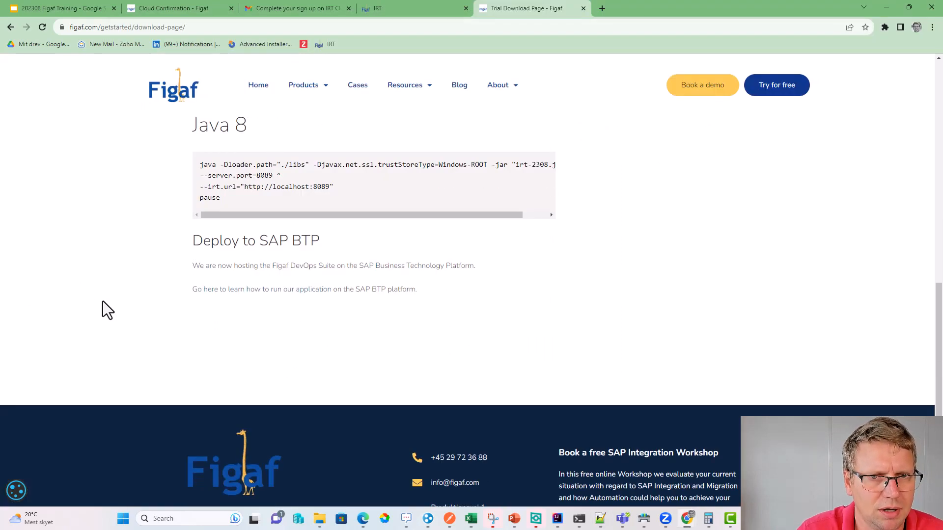
- Scroll up to the Instructions for Self-Installation, then go to the IRT cloud home page
{"action": "scroll", "coordinate": [102, 302], "scroll_direction": "up", "scroll_amount": 1}
{"action": "scroll", "coordinate": [168, 304], "scroll_direction": "up", "scroll_amount": 5}
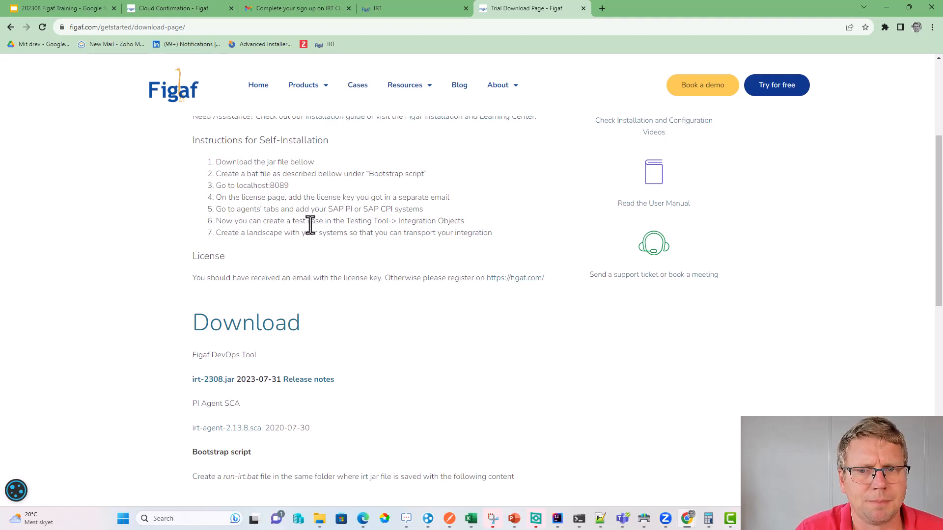
{"action": "left_click", "coordinate": [385, 9]}
- Review the License page and the existing users in User Management
{"action": "scroll", "coordinate": [34, 427], "scroll_direction": "down", "scroll_amount": 1}
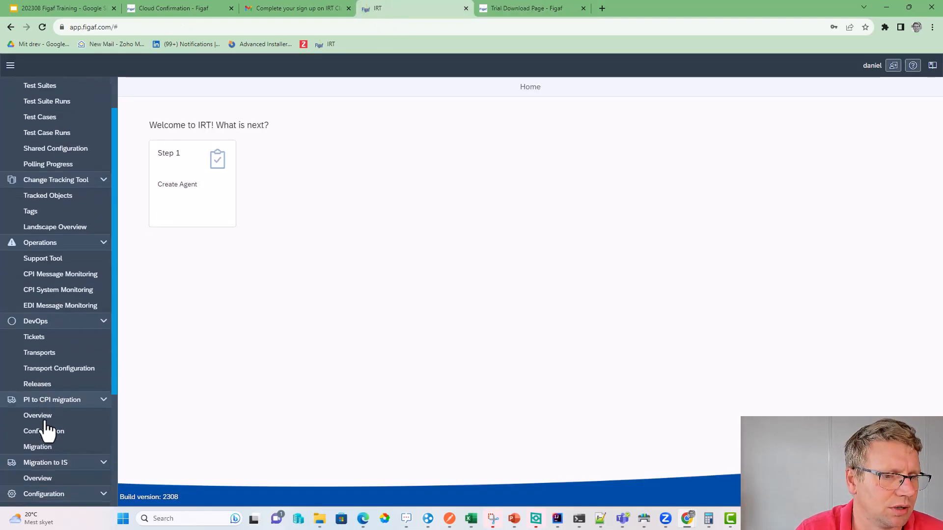
{"action": "scroll", "coordinate": [54, 457], "scroll_direction": "down", "scroll_amount": 2}
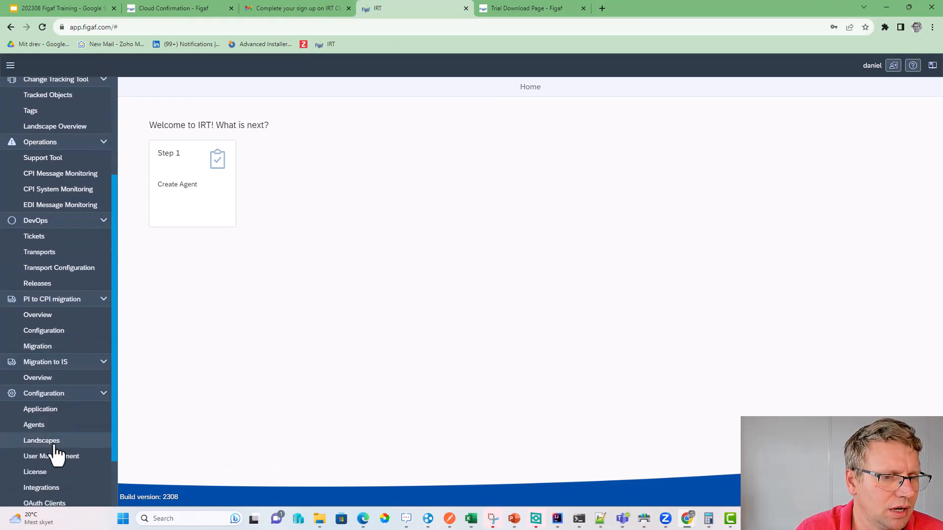
{"action": "left_click", "coordinate": [59, 473]}
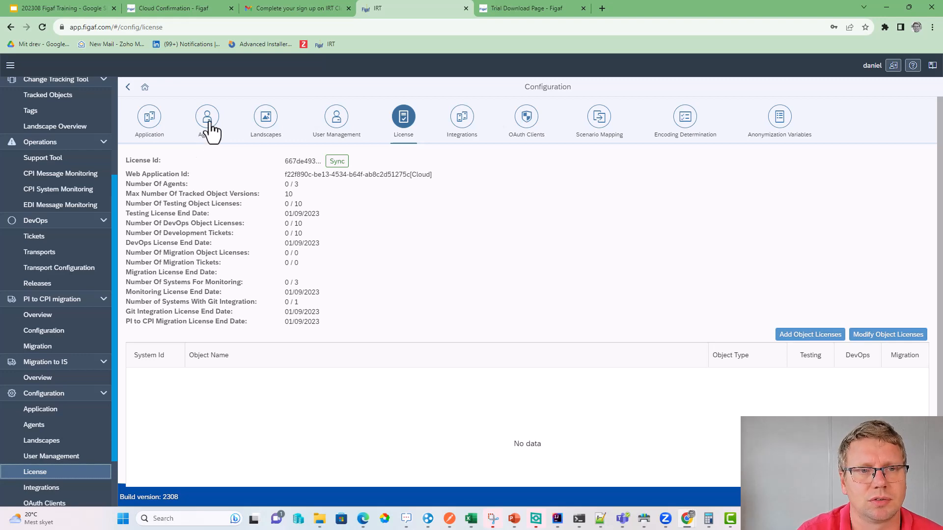
{"action": "left_click", "coordinate": [345, 138]}
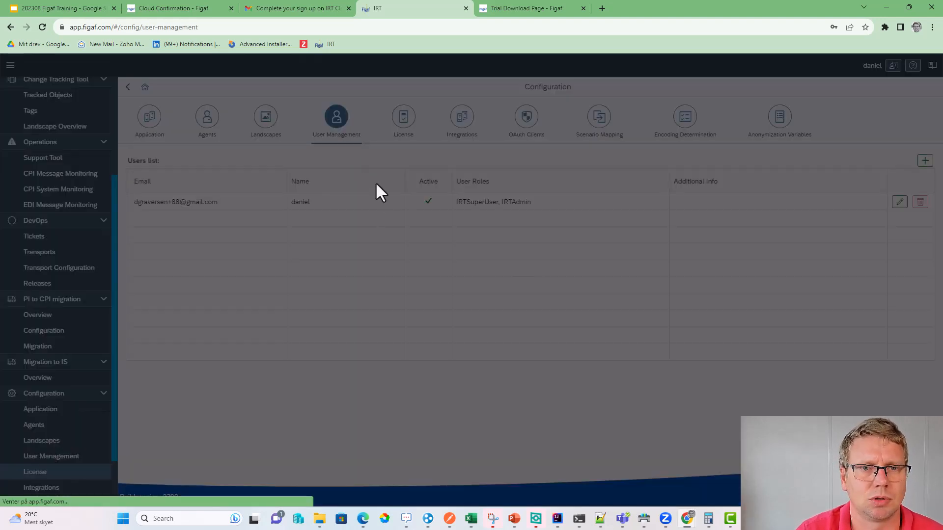
{"action": "double_click", "coordinate": [252, 201]}
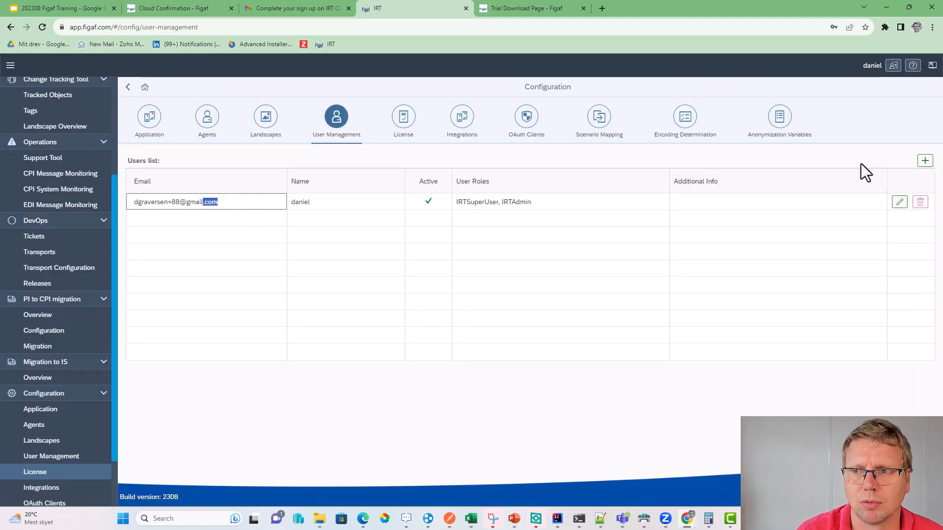
- Open and cancel the Add User form, then view the empty Agents list
{"action": "left_click", "coordinate": [925, 161]}
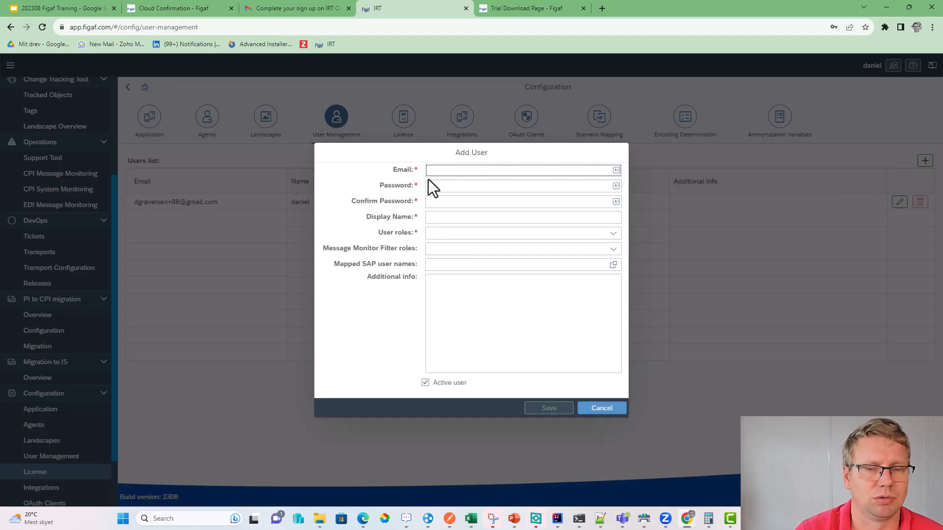
{"action": "left_click", "coordinate": [602, 409]}
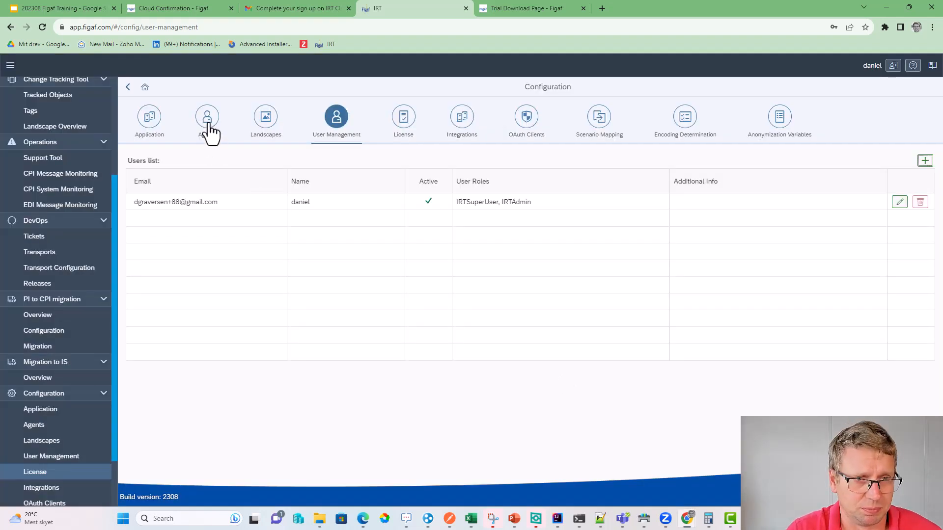
{"action": "left_click", "coordinate": [208, 124]}
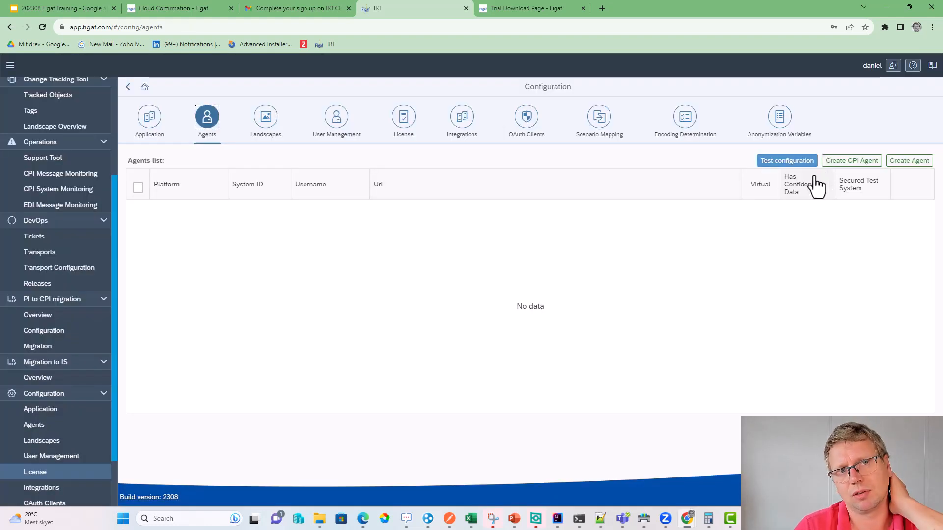
- Start a new CPI agent with System Id Dev-IS
{"action": "left_click", "coordinate": [860, 162]}
{"action": "left_click", "coordinate": [261, 269]}
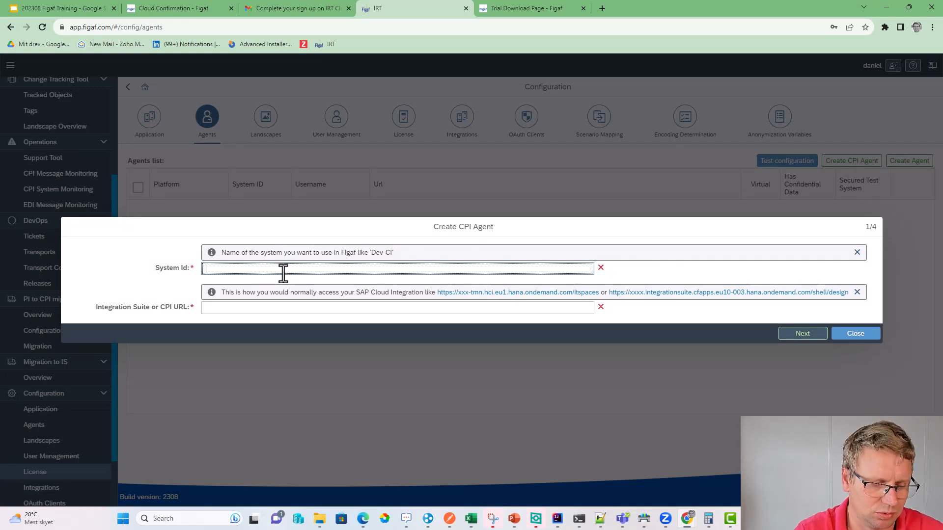
{"action": "type", "text": "DE"}
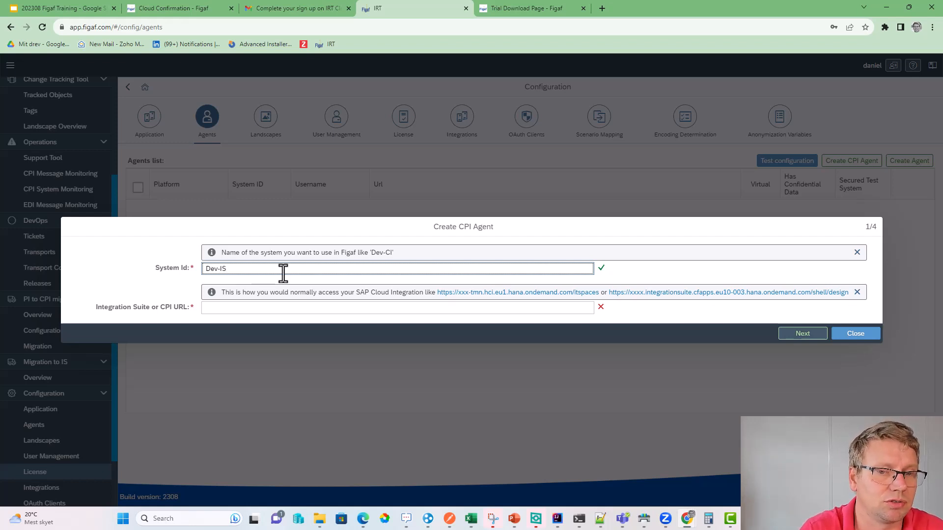
{"action": "left_click", "coordinate": [601, 8]}
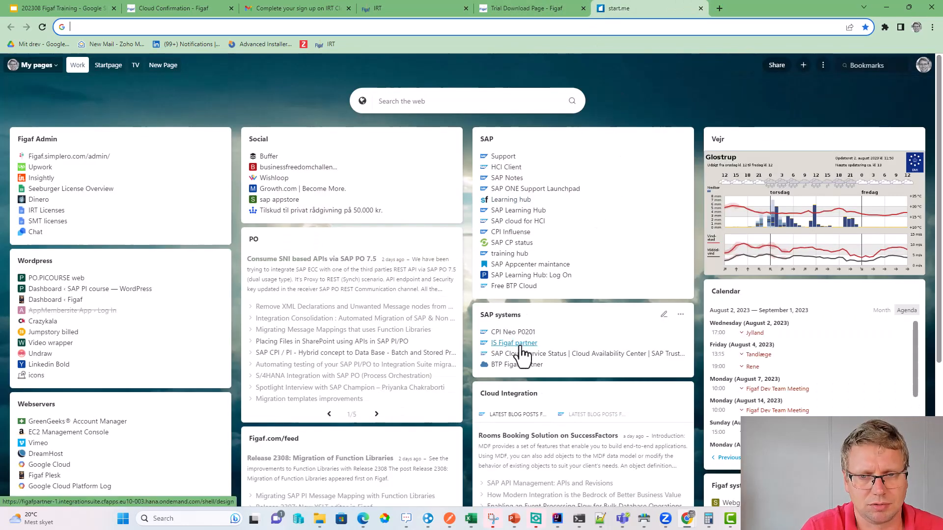
- Sign in to Integration Suite with the company SAP account and copy its tenant URL
{"action": "left_click", "coordinate": [516, 343]}
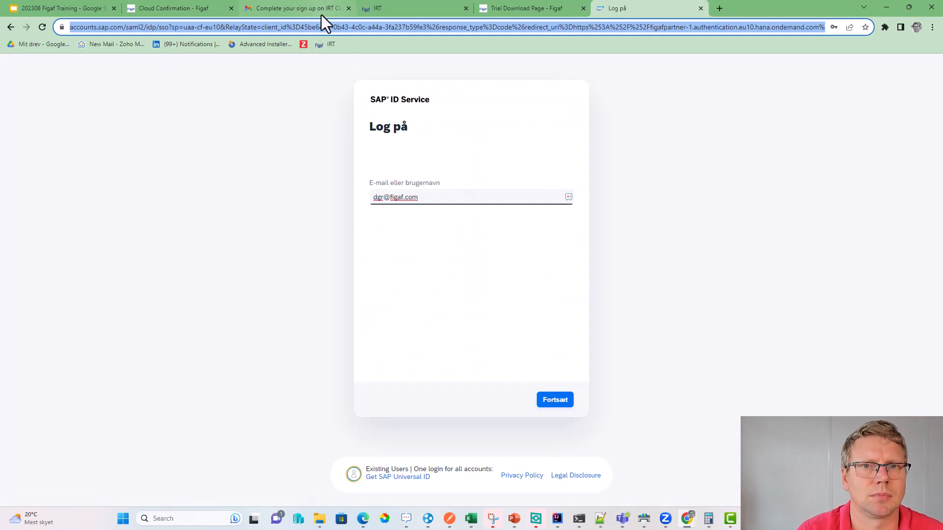
{"action": "left_click", "coordinate": [549, 405]}
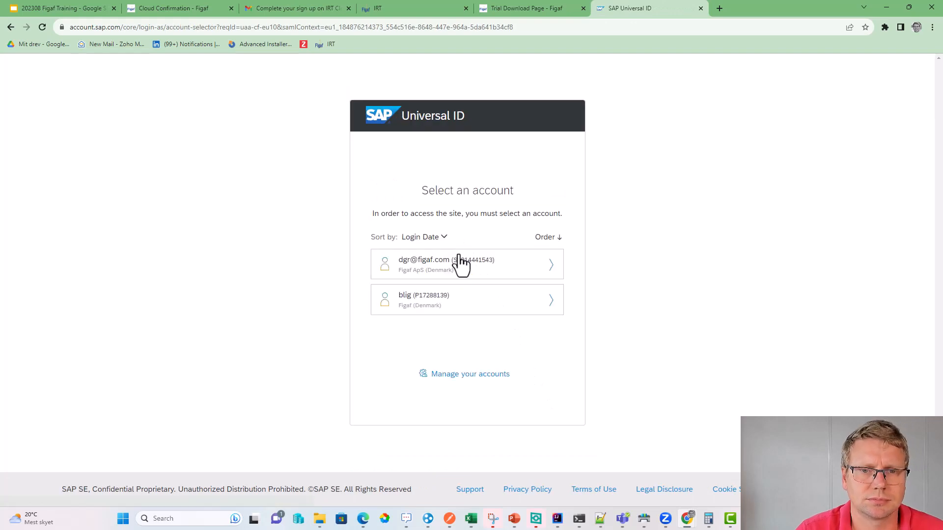
{"action": "left_click", "coordinate": [461, 264]}
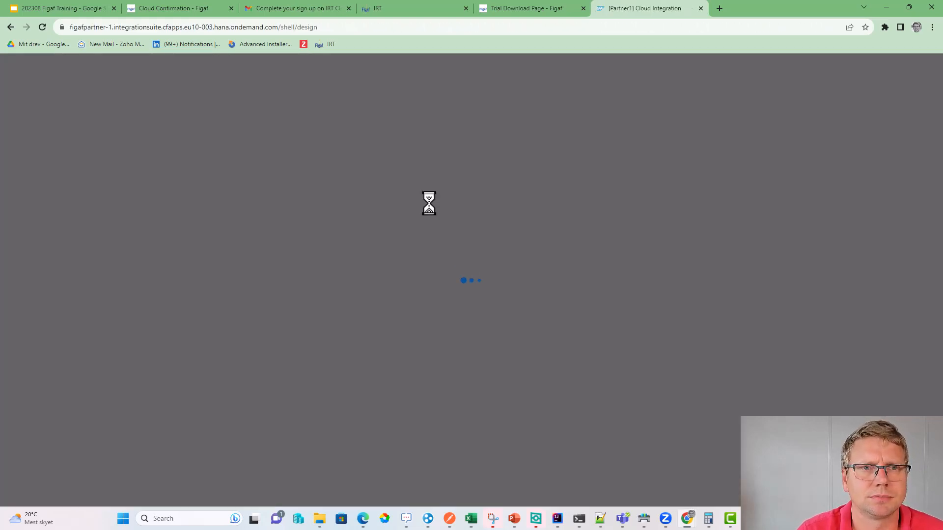
{"action": "left_click", "coordinate": [361, 30]}
{"action": "key", "text": "ctrl+c"}
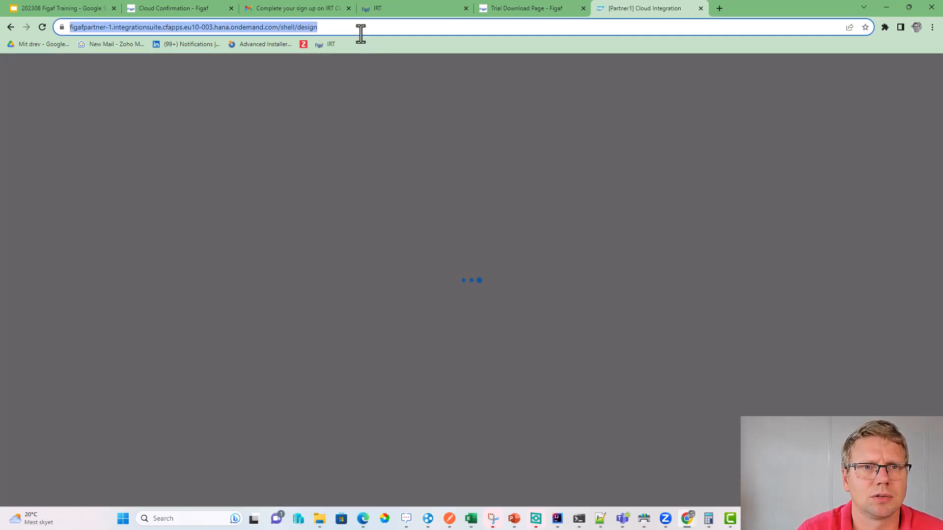
{"action": "left_click", "coordinate": [515, 12]}
{"action": "left_click", "coordinate": [385, 13]}
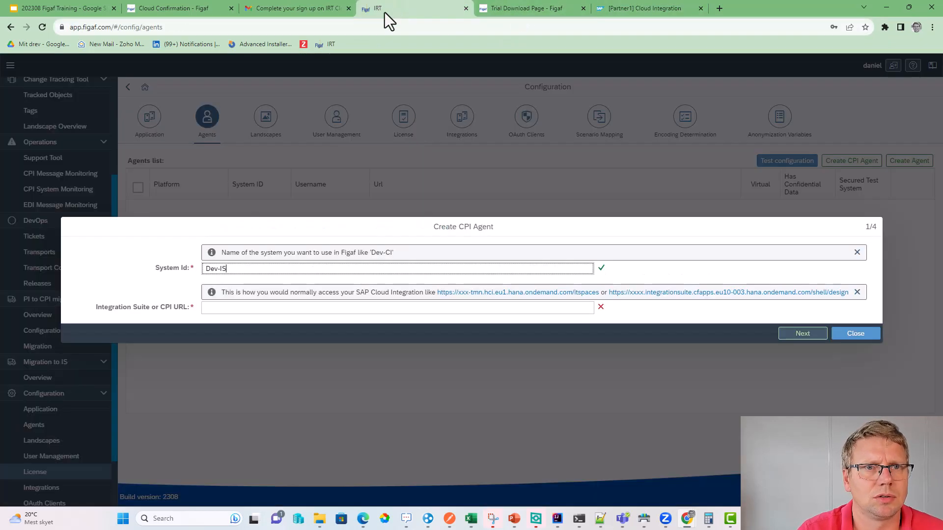
- Paste the Integration Suite URL and create the Dev-IS agent
{"action": "left_click", "coordinate": [267, 308]}
{"action": "key", "text": "ctrl+v"}
{"action": "left_click", "coordinate": [785, 334]}
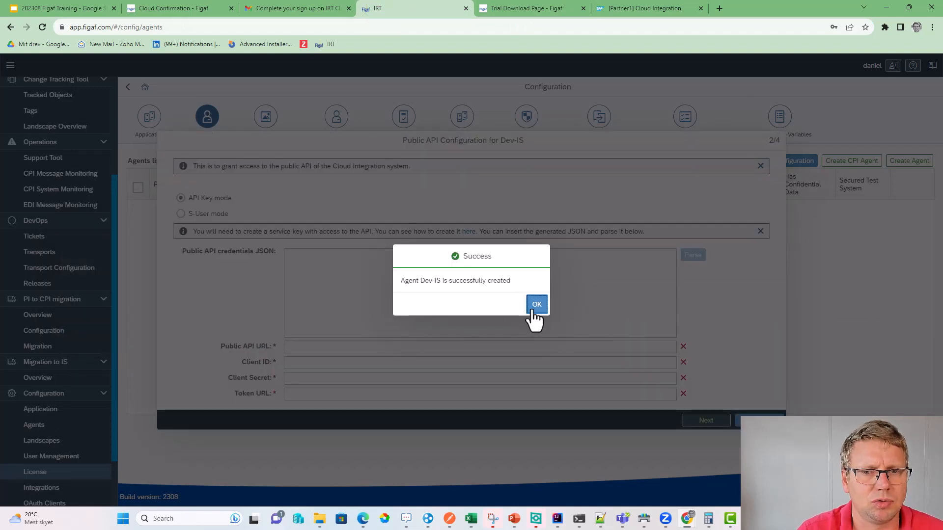
{"action": "left_click", "coordinate": [533, 310]}
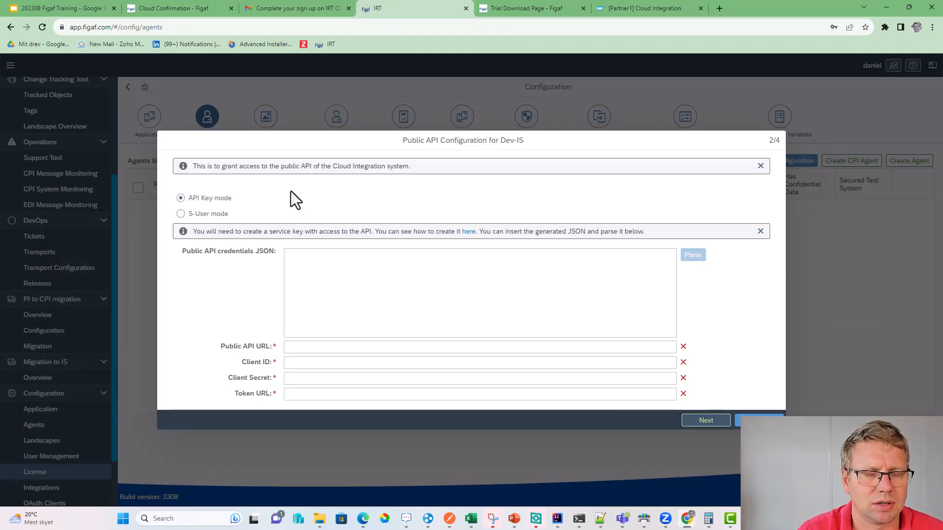
- Try S-User authentication, then return to API Key authentication for the credentials
{"action": "left_click", "coordinate": [211, 215]}
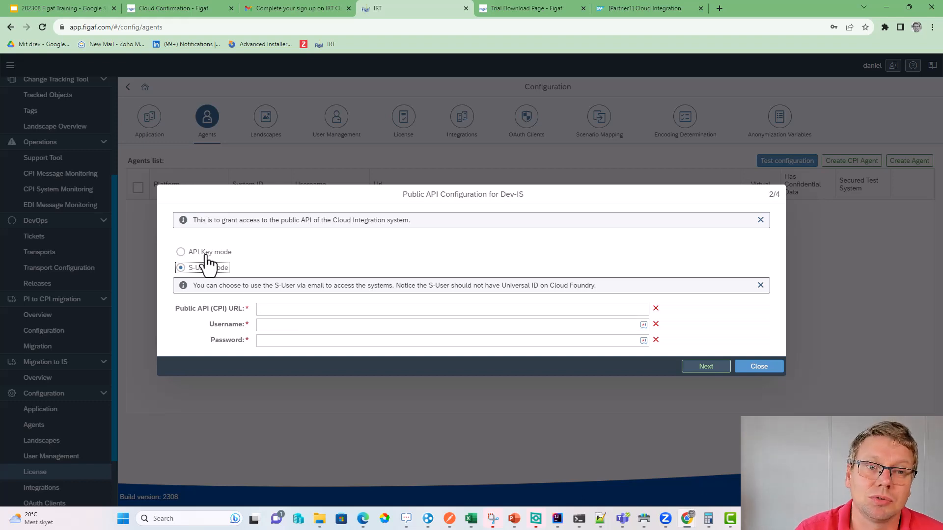
{"action": "left_click", "coordinate": [269, 342]}
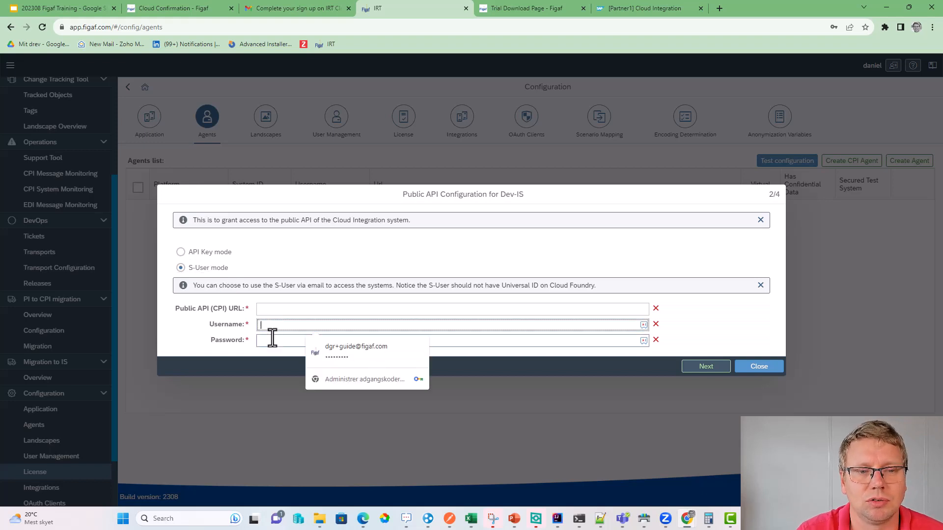
{"action": "left_click", "coordinate": [204, 253]}
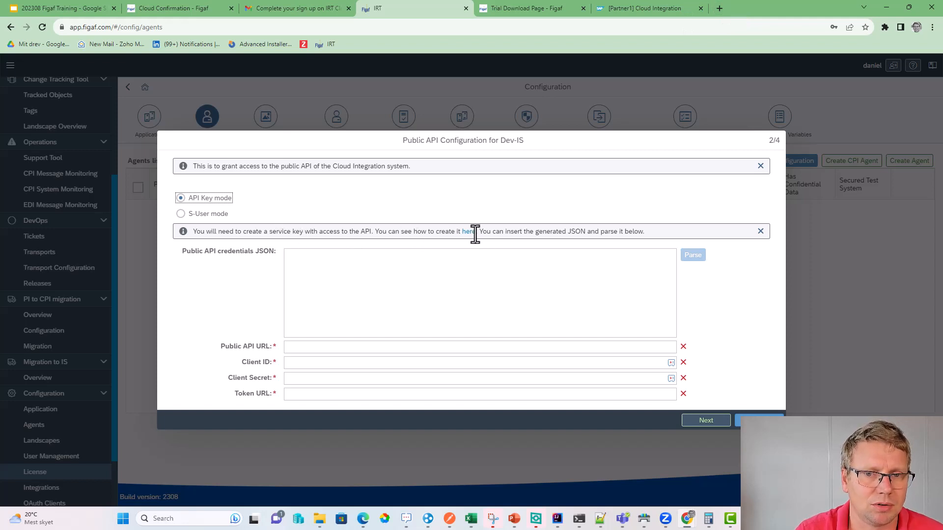
{"action": "left_click", "coordinate": [719, 9]}
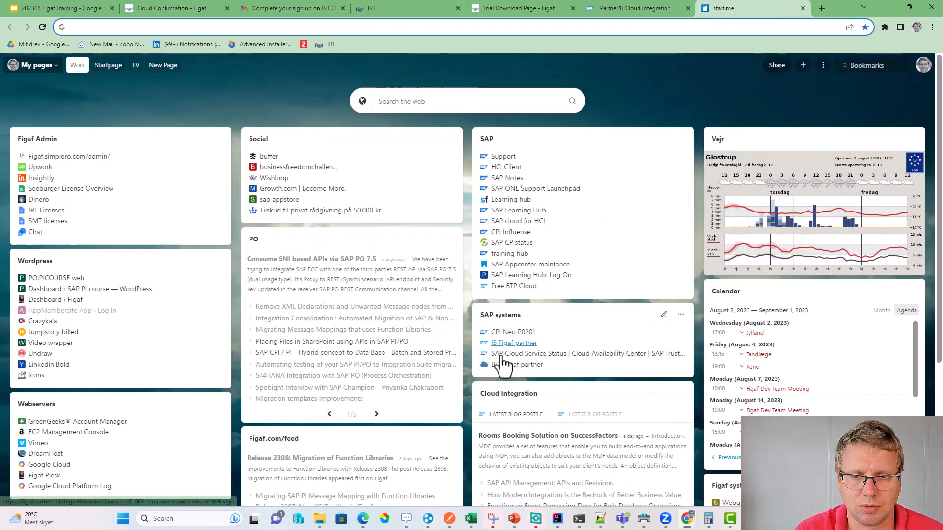
- Start a new Process Integration Runtime instance on the api plan, acknowledging possible costs
{"action": "left_click", "coordinate": [501, 363]}
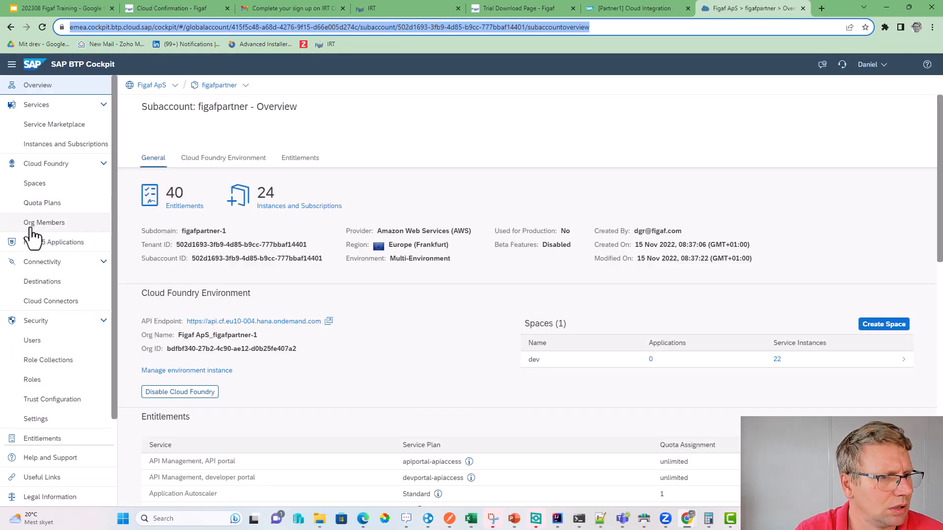
{"action": "left_click", "coordinate": [52, 145]}
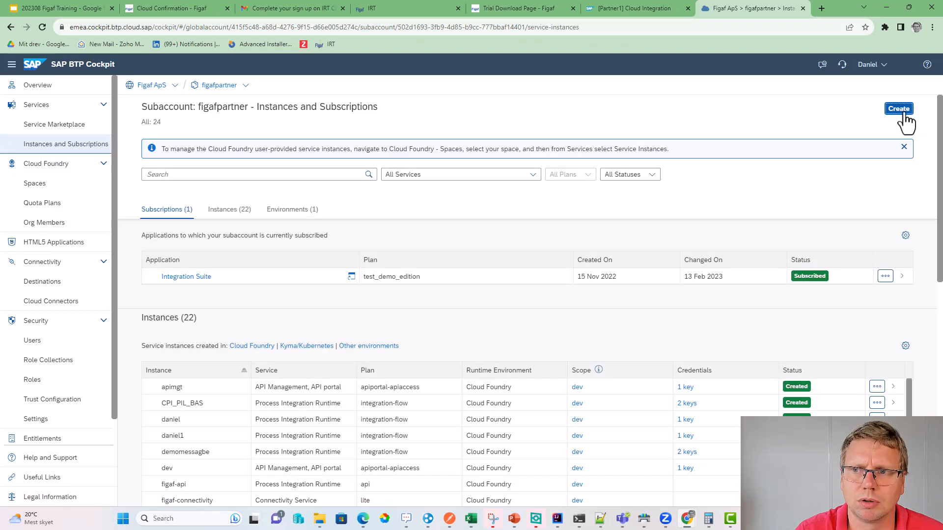
{"action": "left_click", "coordinate": [900, 116]}
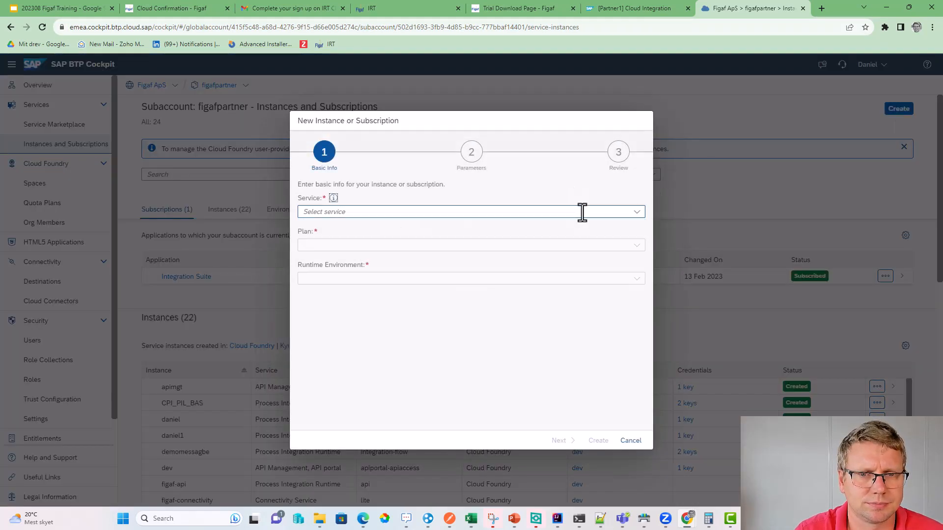
{"action": "left_click", "coordinate": [636, 211]}
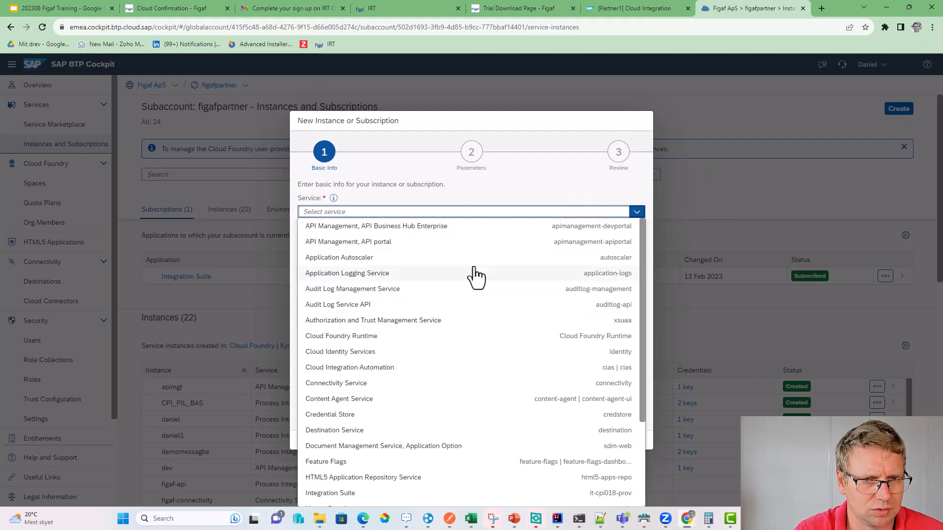
{"action": "scroll", "coordinate": [432, 383], "scroll_direction": "down", "scroll_amount": 3}
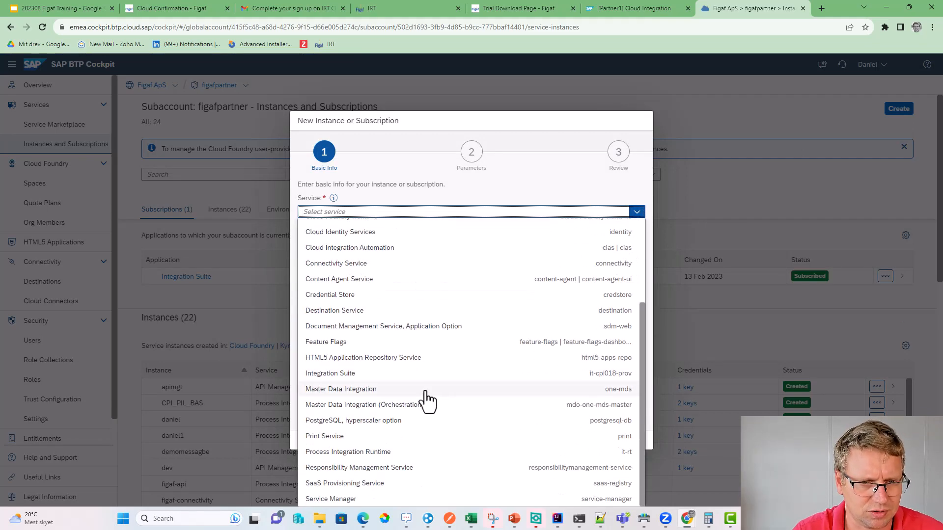
{"action": "left_click", "coordinate": [411, 452]}
{"action": "left_click", "coordinate": [326, 245]}
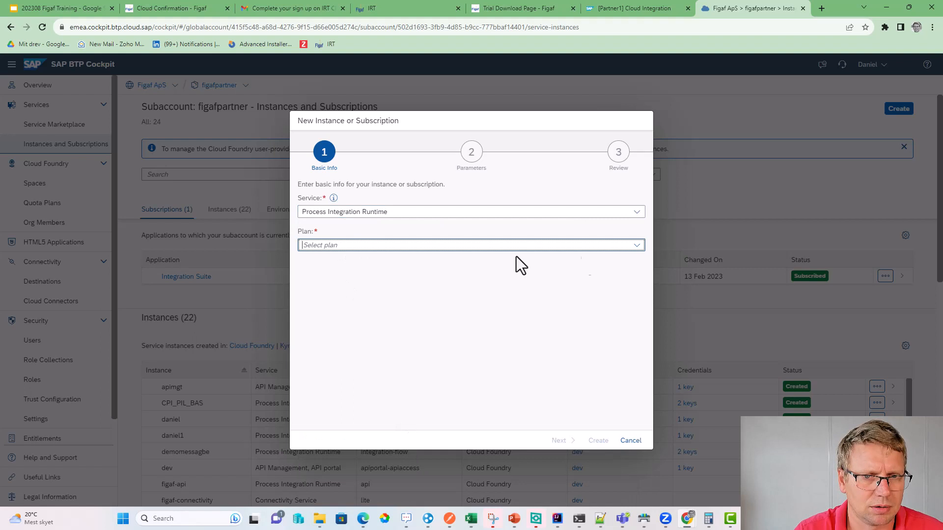
{"action": "left_click", "coordinate": [636, 245]}
{"action": "left_click", "coordinate": [407, 260]}
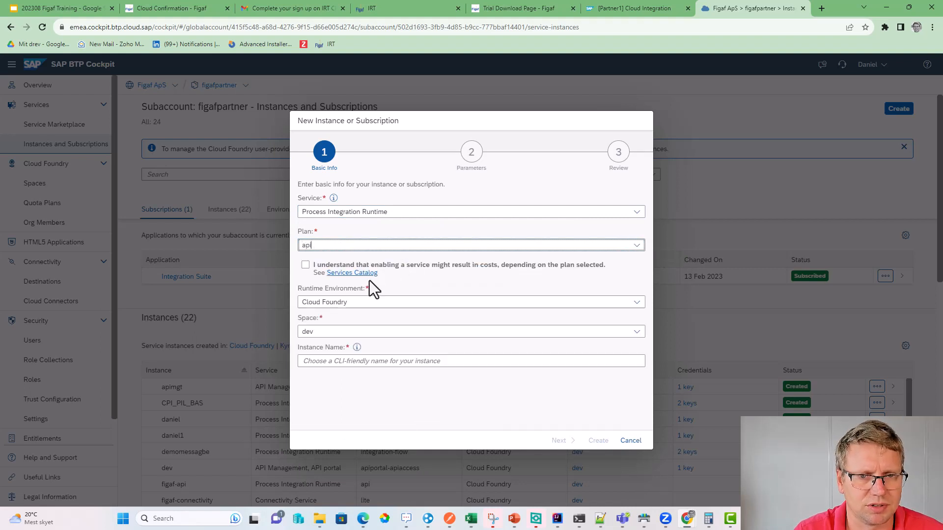
{"action": "left_click", "coordinate": [306, 265]}
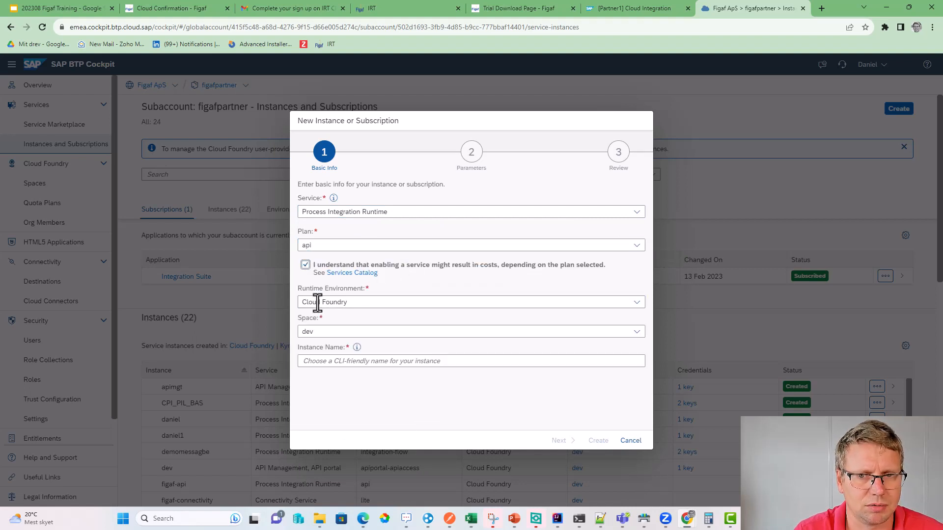
- Keep the dev space and enter the instance name
{"action": "left_click", "coordinate": [354, 331]}
{"action": "left_click", "coordinate": [378, 362]}
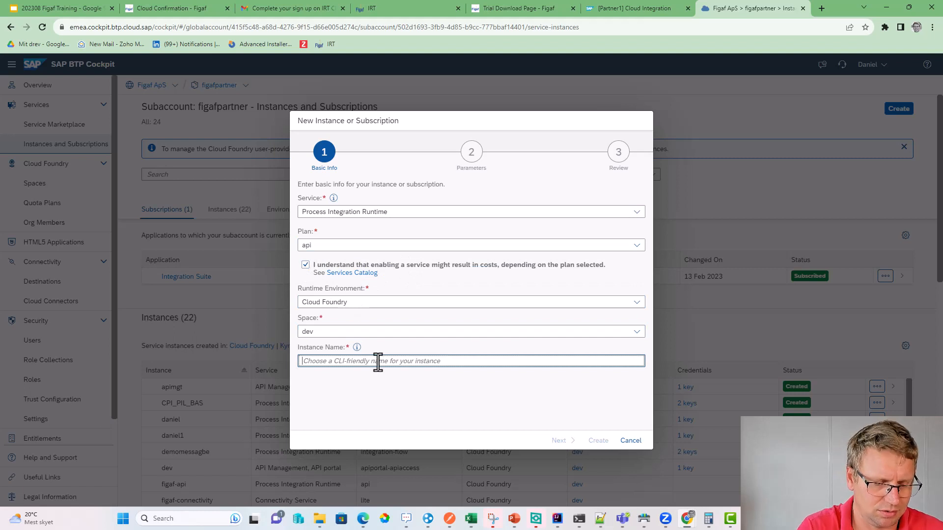
{"action": "type", "text": "figafgraversen-api"}
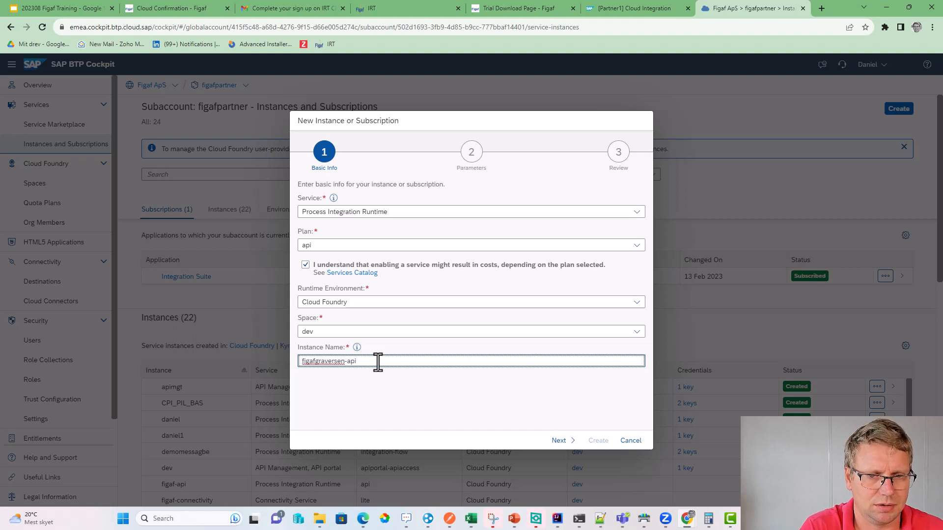
{"action": "triple_click", "coordinate": [378, 362]}
{"action": "key", "text": "ctrl+c"}
{"action": "left_click", "coordinate": [564, 441]}
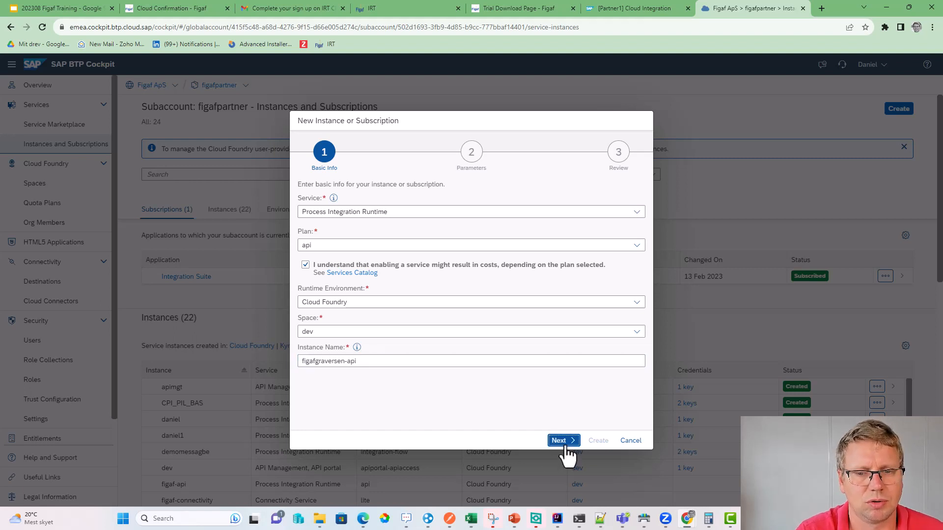
- Grant the AuthGroup_Administrator, IntegrationDeveloper and BusinessExpert roles and create the instance
{"action": "left_click", "coordinate": [636, 237]}
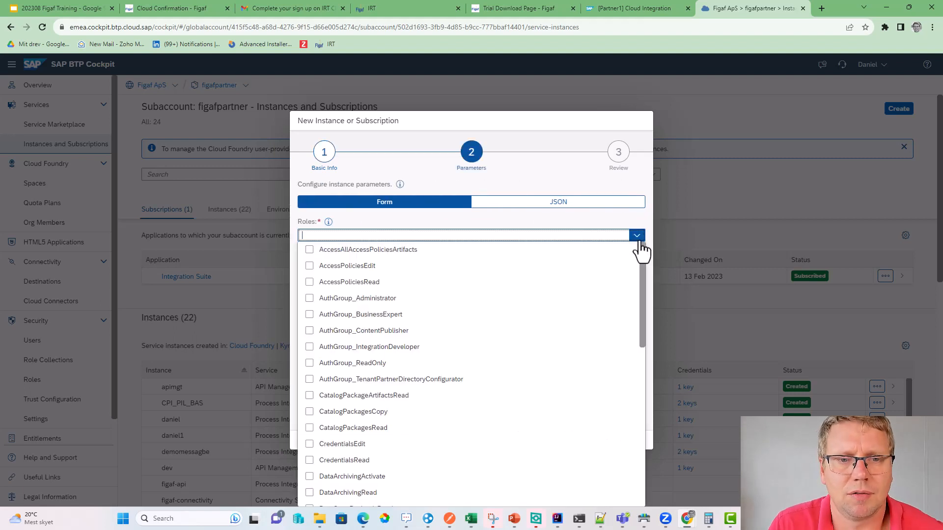
{"action": "left_click", "coordinate": [311, 299]}
{"action": "left_click", "coordinate": [314, 350]}
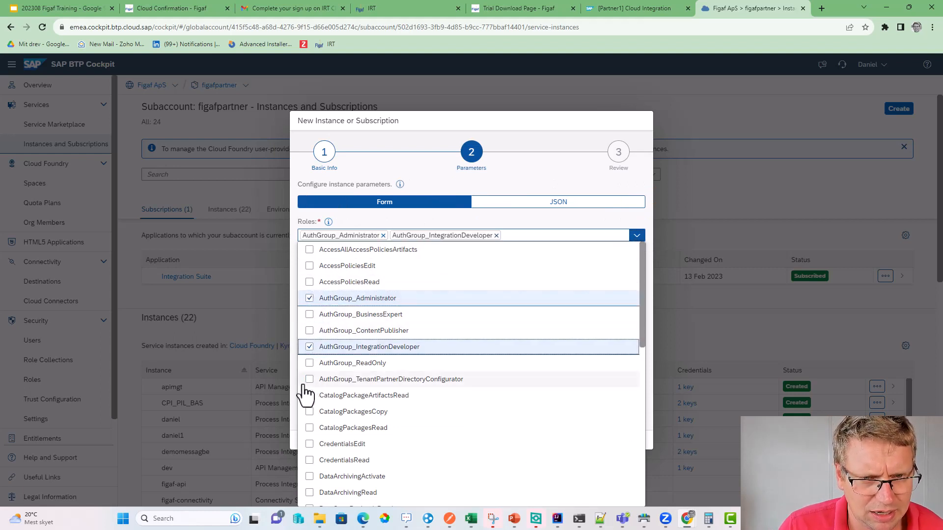
{"action": "left_click", "coordinate": [320, 315]}
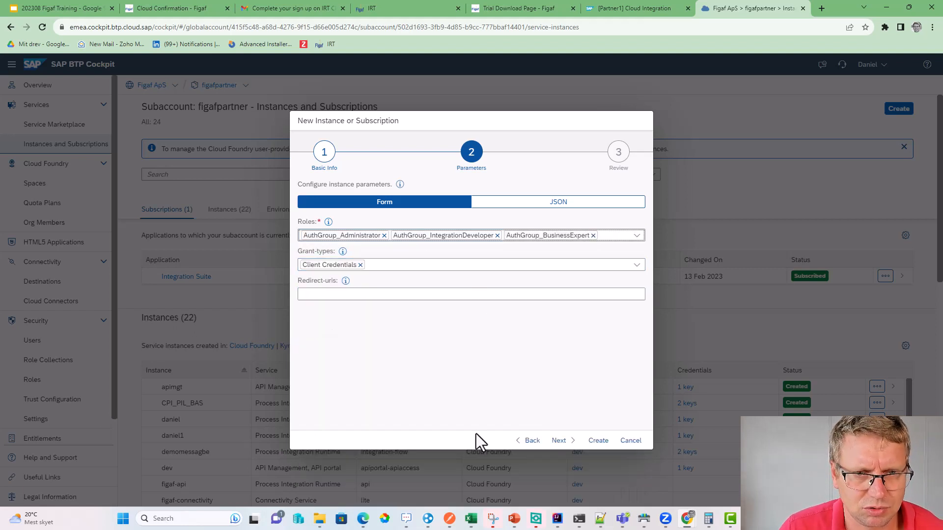
{"action": "left_click", "coordinate": [572, 441]}
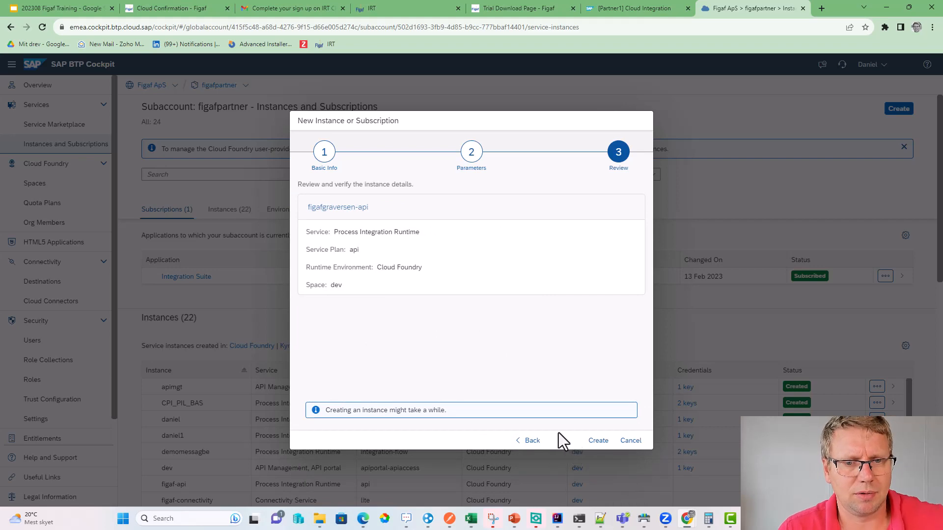
{"action": "left_click", "coordinate": [597, 440]}
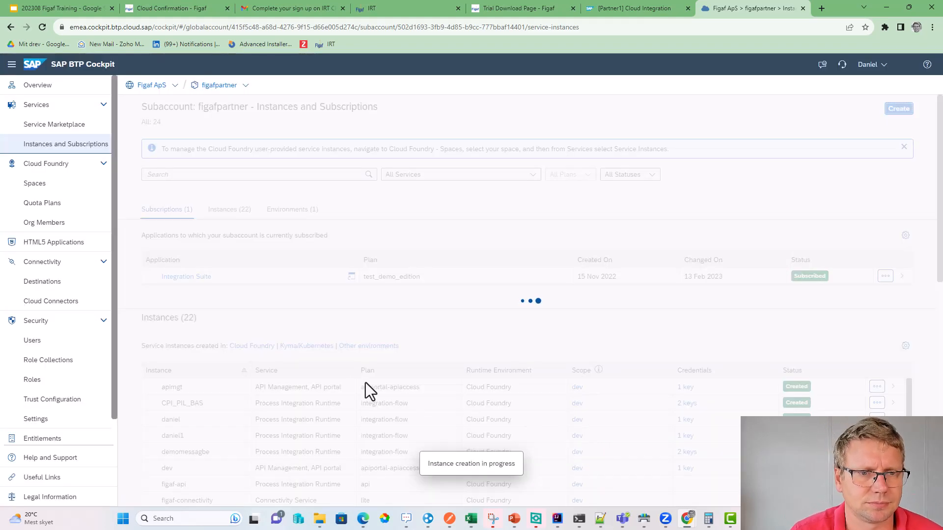
{"action": "scroll", "coordinate": [296, 352], "scroll_direction": "down", "scroll_amount": 4}
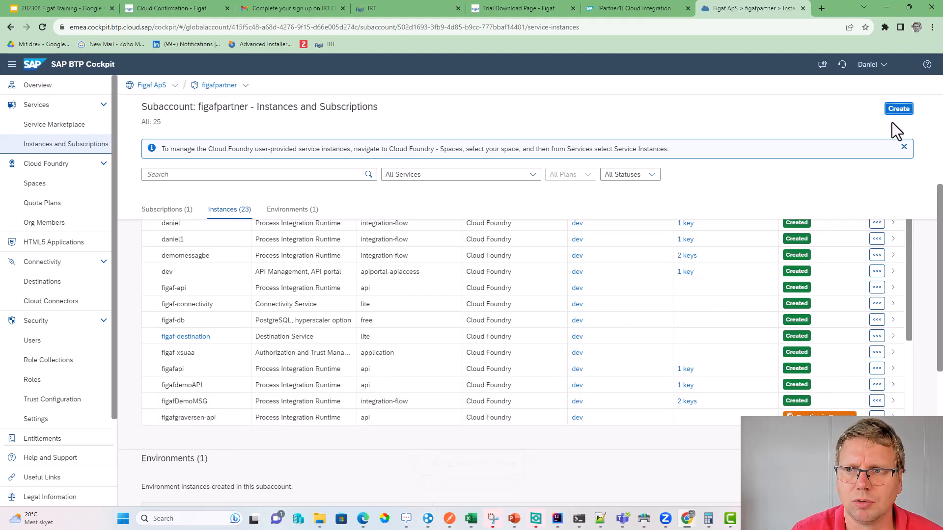
- Start a Process Integration Runtime instance on the integration-flow plan named figafgraversen-msg
{"action": "left_click", "coordinate": [898, 109]}
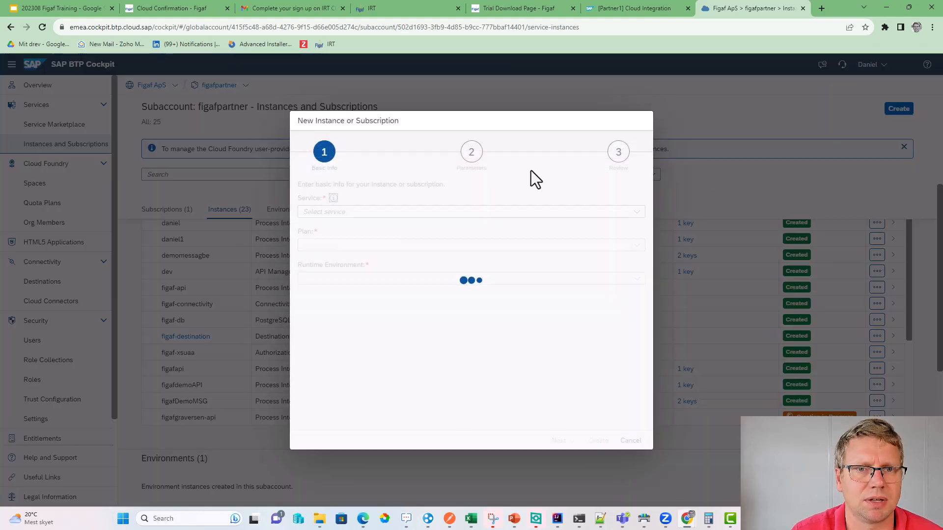
{"action": "left_click", "coordinate": [637, 214]}
{"action": "scroll", "coordinate": [368, 379], "scroll_direction": "down", "scroll_amount": 3}
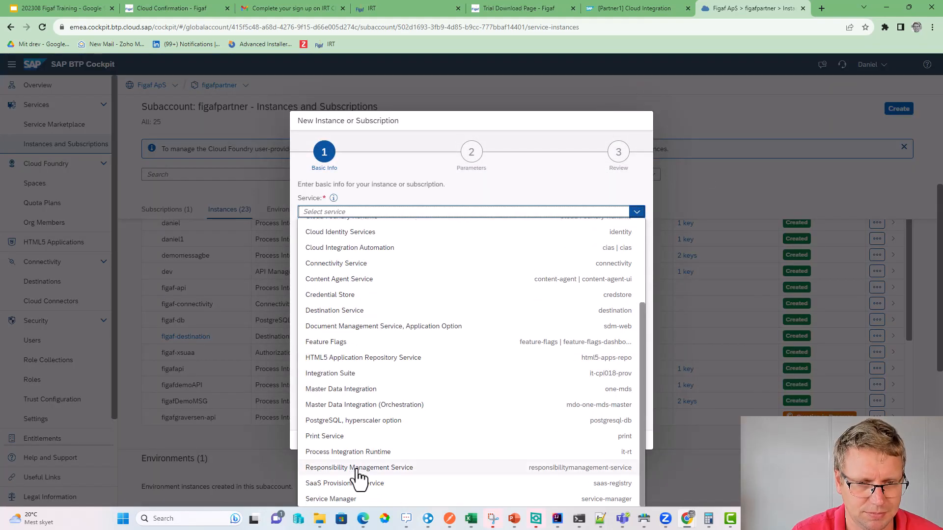
{"action": "left_click", "coordinate": [358, 452]}
{"action": "left_click", "coordinate": [338, 247]}
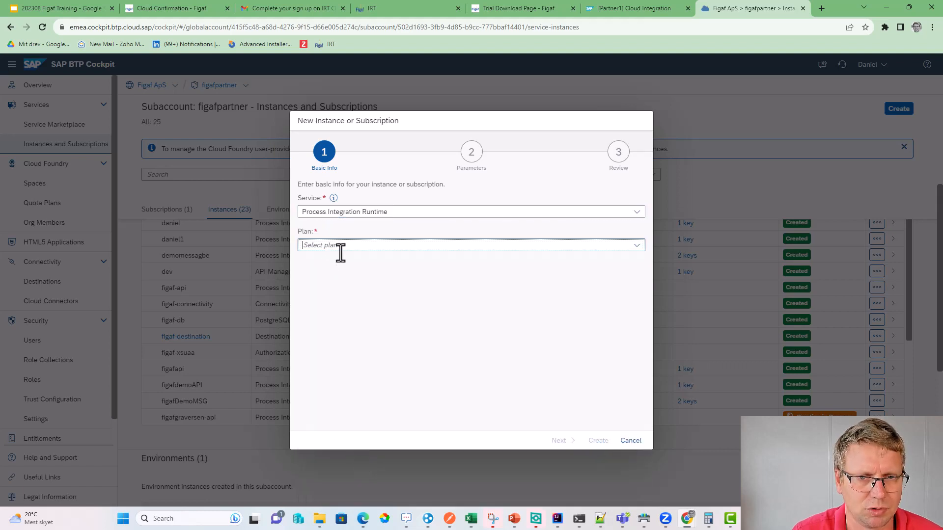
{"action": "left_click", "coordinate": [633, 247]}
{"action": "left_click", "coordinate": [442, 276]}
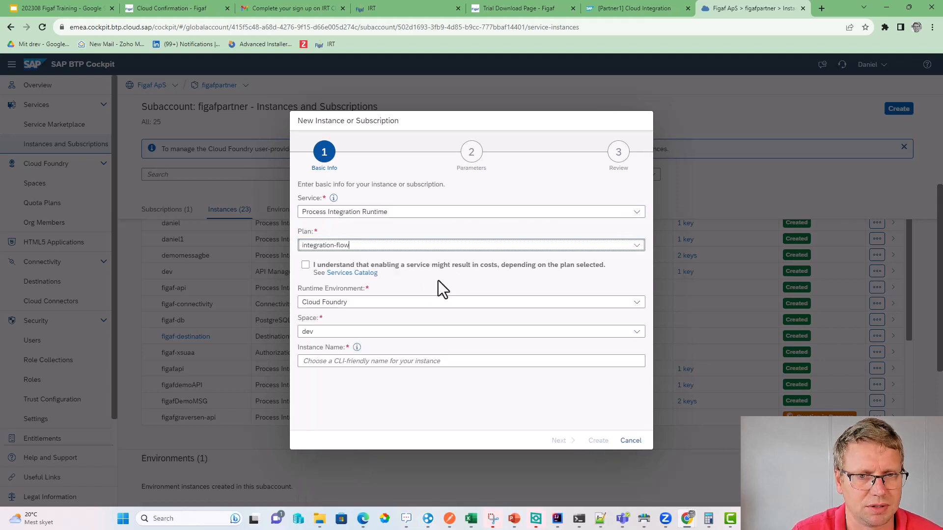
{"action": "left_click", "coordinate": [305, 264]}
{"action": "left_click", "coordinate": [314, 364]}
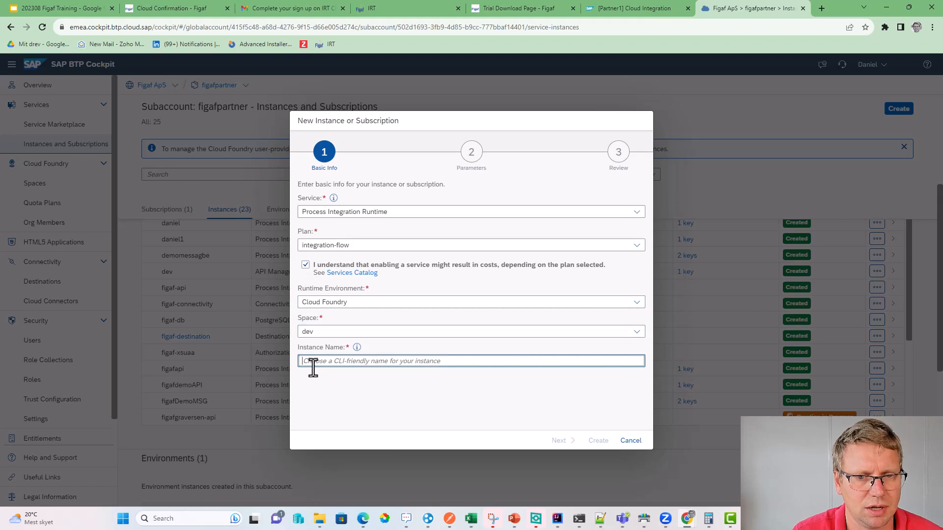
{"action": "key", "text": "ctrl+v"}
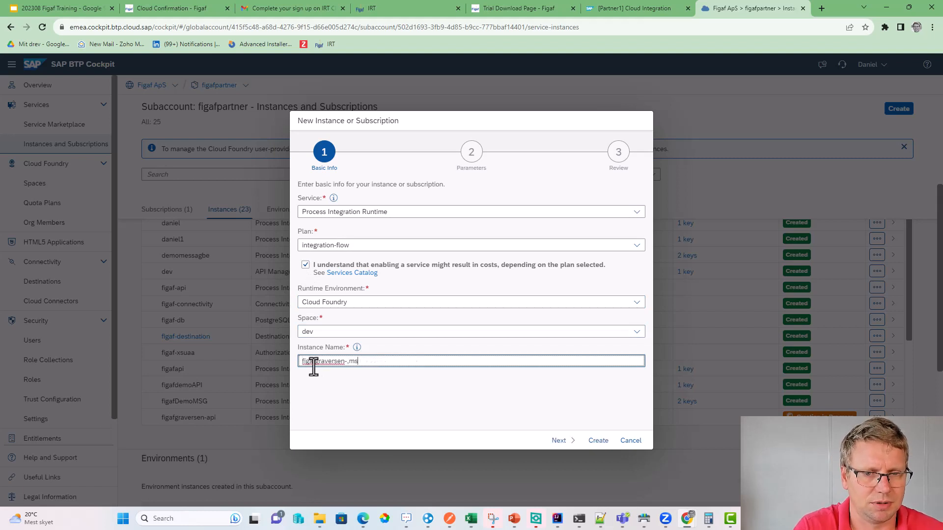
{"action": "type", "text": "msg"}
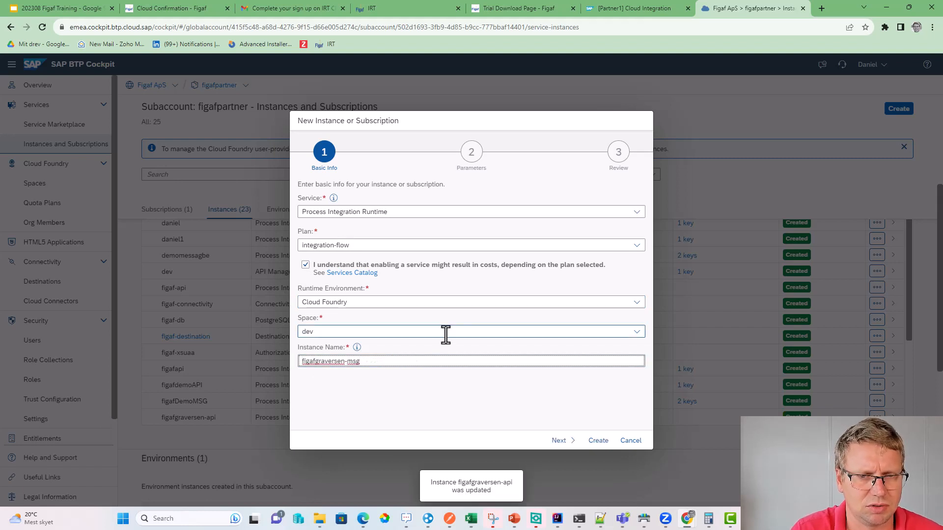
- Add Password to the Client Credentials grant type and create the instance
{"action": "left_click", "coordinate": [558, 440]}
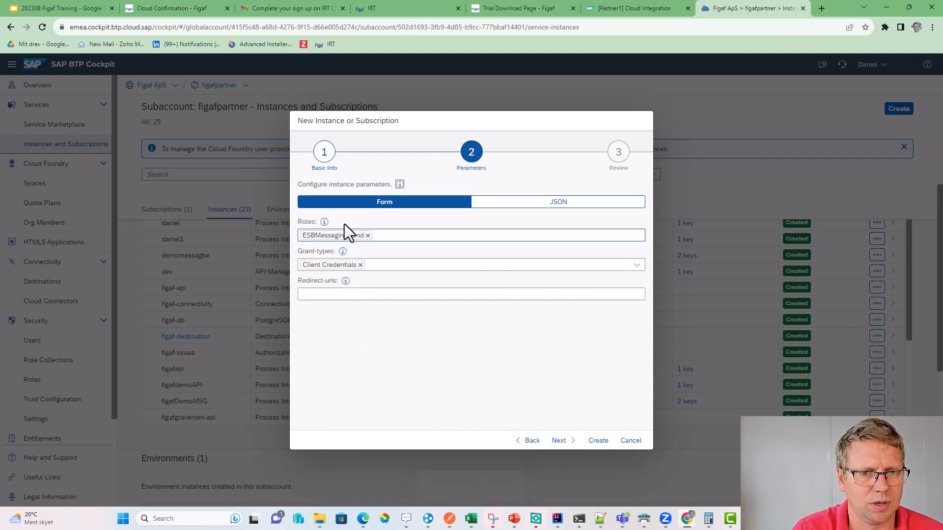
{"action": "left_click", "coordinate": [635, 265]}
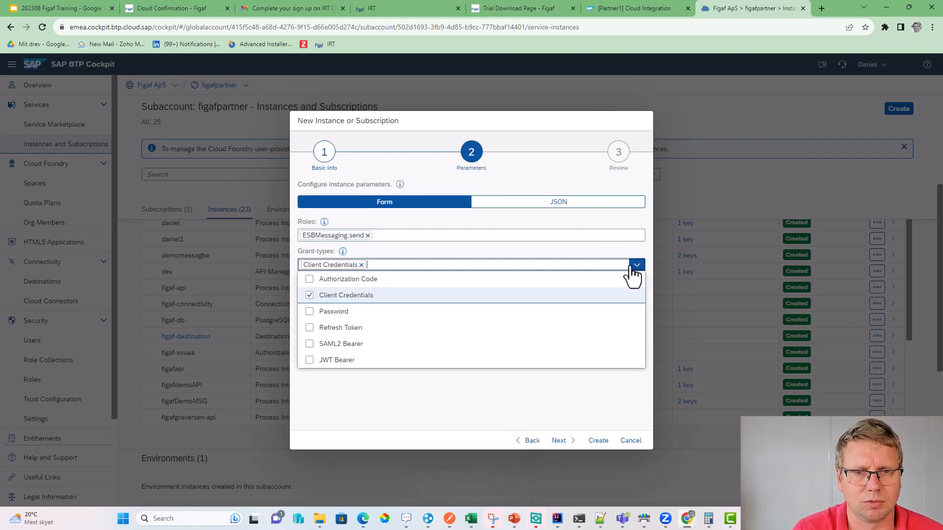
{"action": "left_click", "coordinate": [327, 313]}
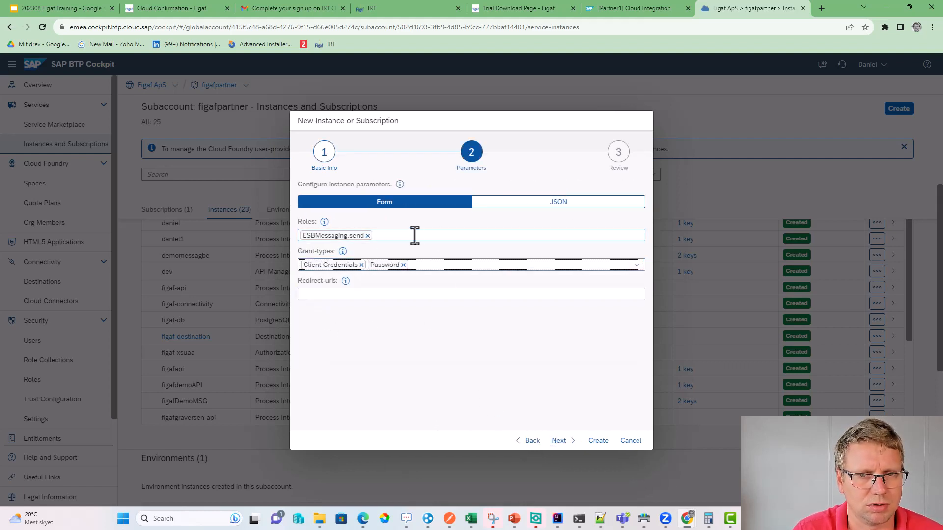
{"action": "left_click", "coordinate": [443, 238]}
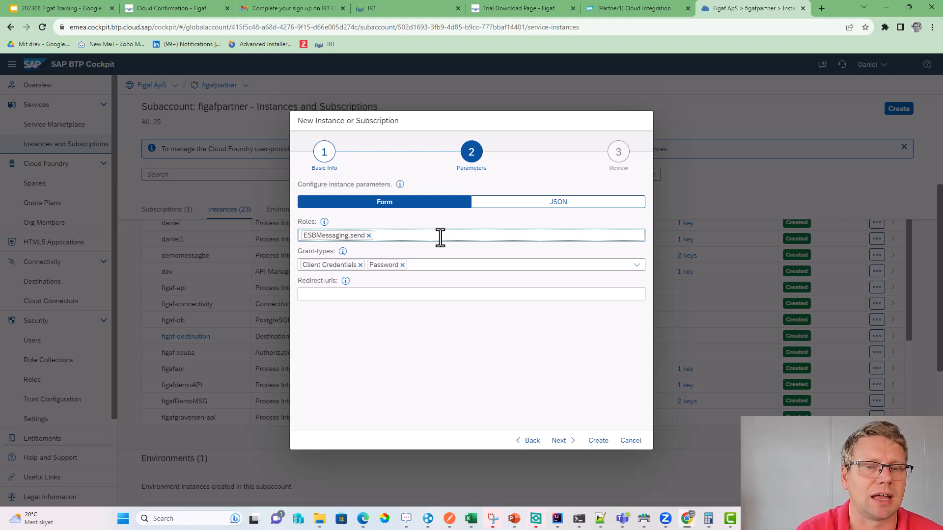
{"action": "left_click", "coordinate": [559, 442]}
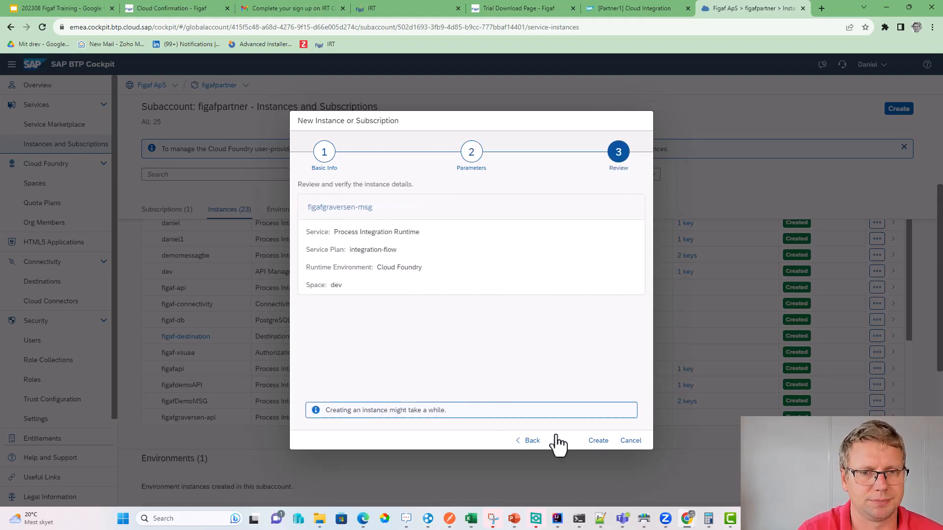
{"action": "left_click", "coordinate": [595, 441]}
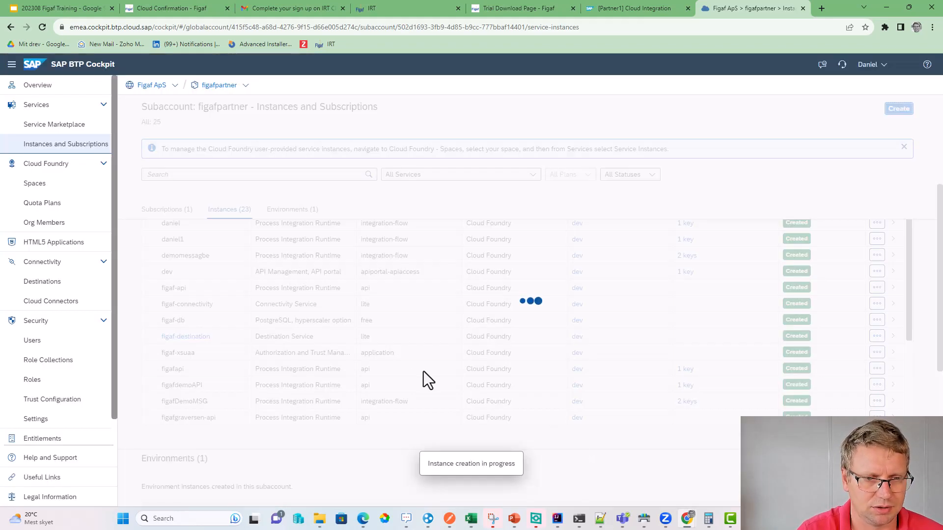
- Search the instance list for figafg, clear the filter and open figafgraversen-api's details
{"action": "scroll", "coordinate": [210, 427], "scroll_direction": "down", "scroll_amount": 3}
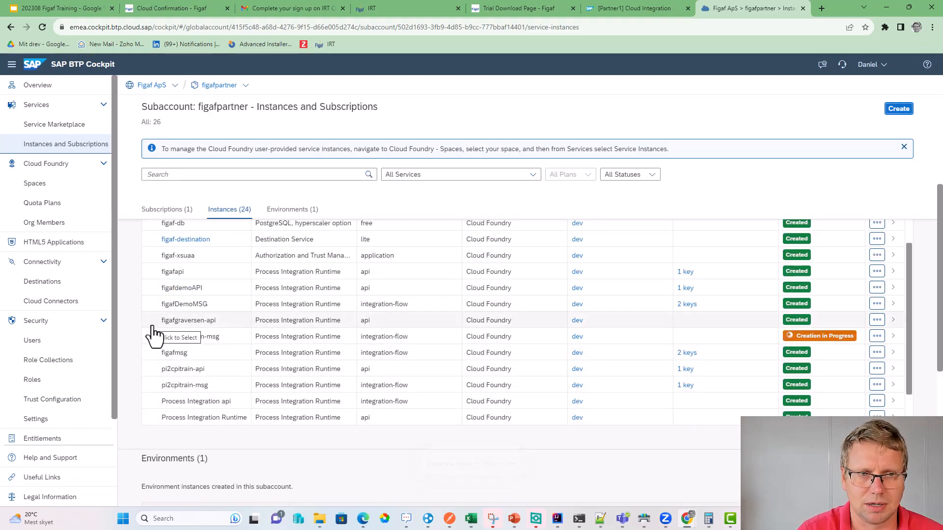
{"action": "left_click", "coordinate": [198, 174]}
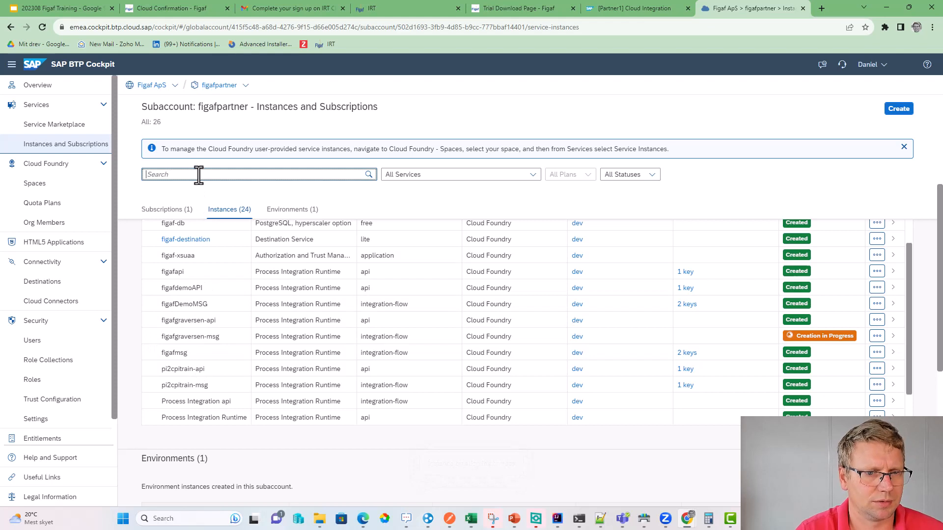
{"action": "type", "text": "figafg"}
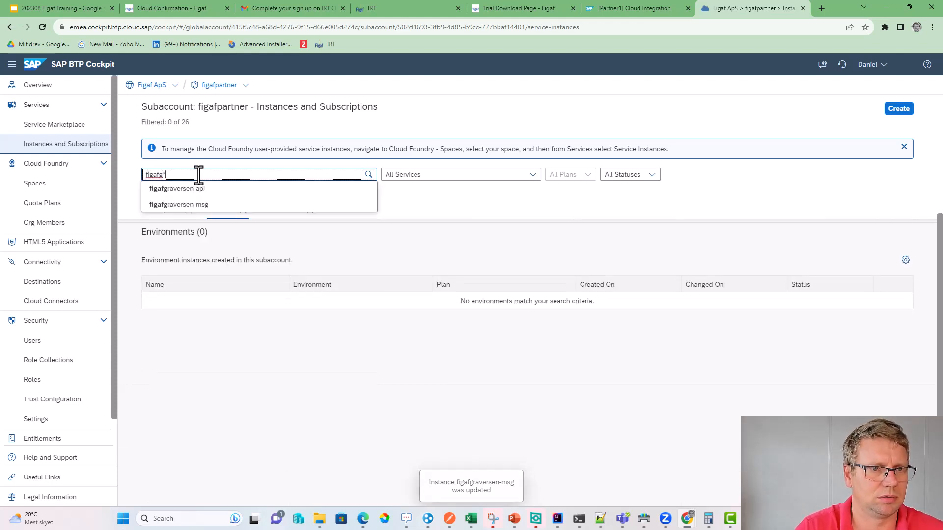
{"action": "key", "text": "Return"}
{"action": "key", "text": "BackSpace"}
{"action": "key", "text": "BackSpace"}
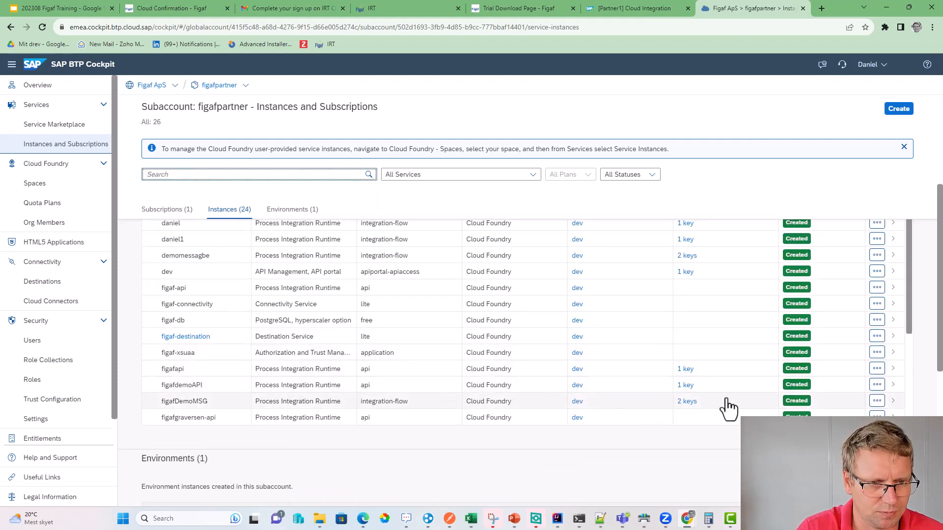
{"action": "scroll", "coordinate": [729, 403], "scroll_direction": "down", "scroll_amount": 1}
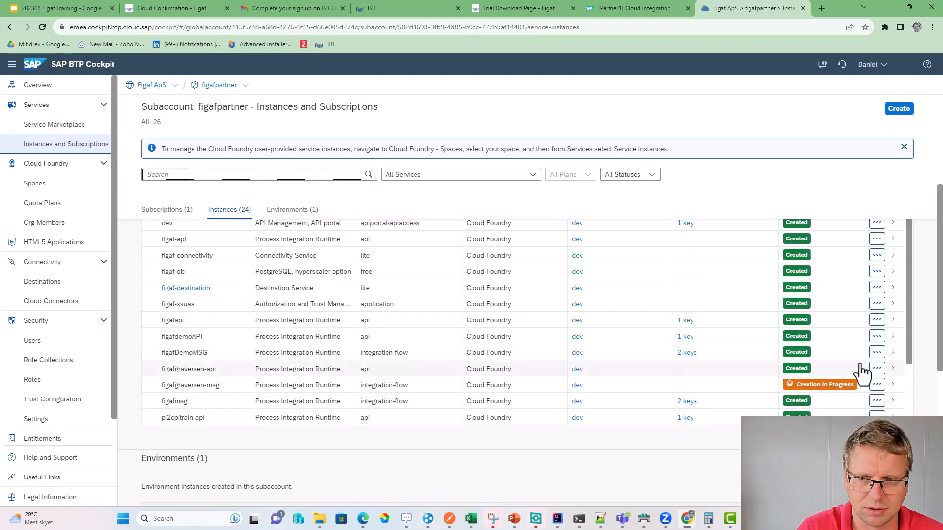
{"action": "left_click", "coordinate": [893, 370]}
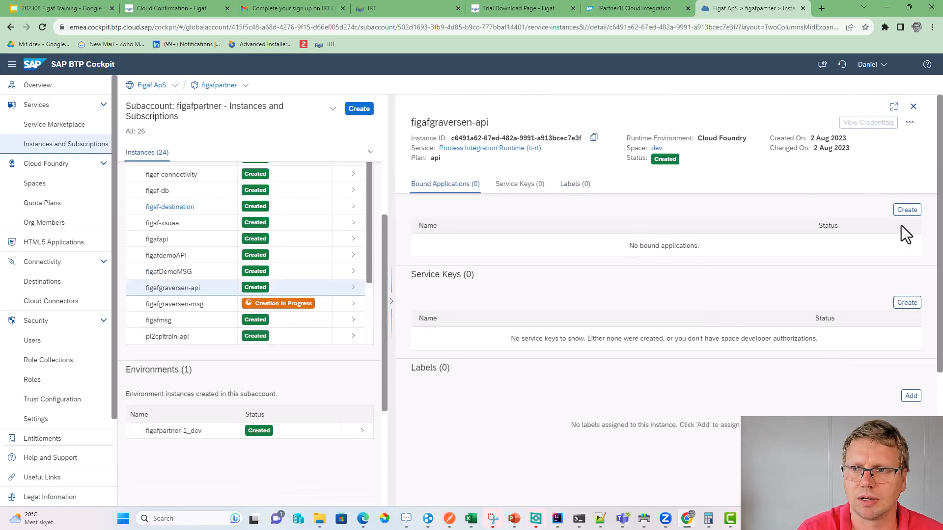
- Create a service key named key for figafgraversen-api
{"action": "left_click", "coordinate": [907, 303]}
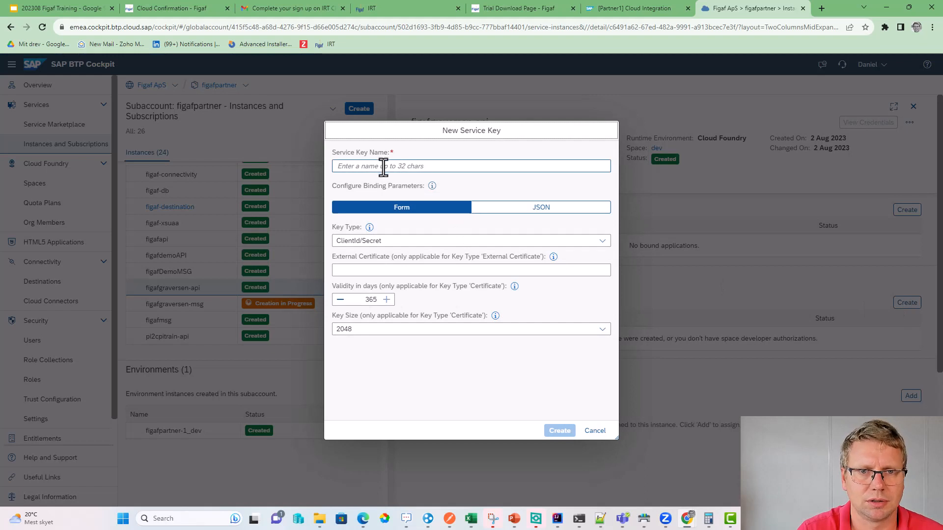
{"action": "left_click", "coordinate": [383, 166]}
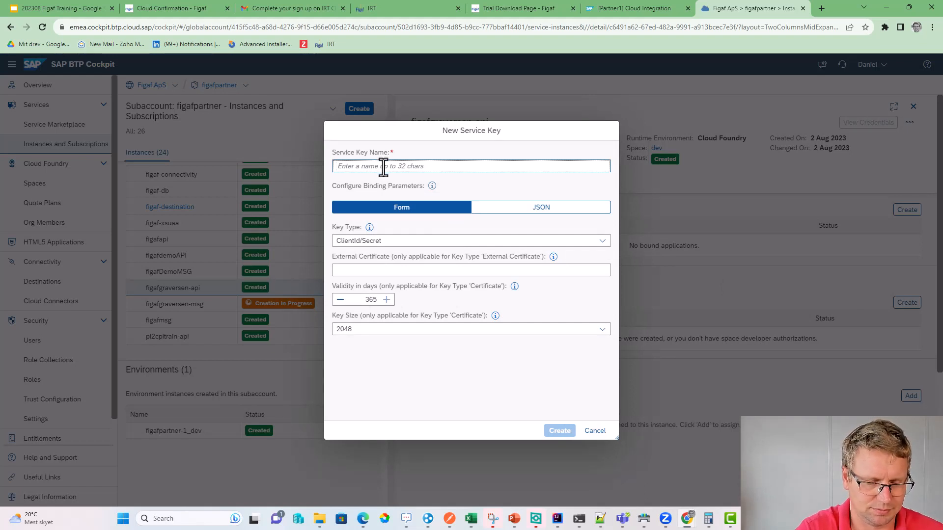
{"action": "type", "text": "key"}
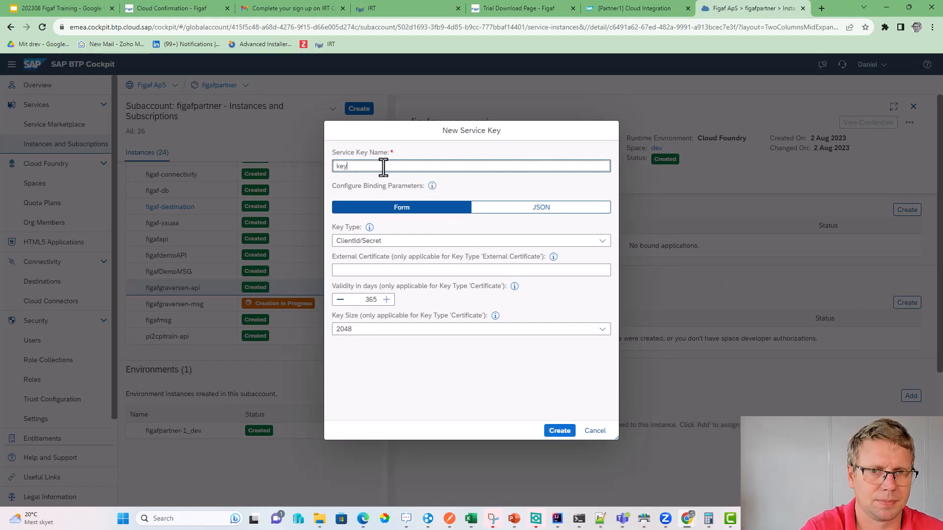
{"action": "left_click", "coordinate": [554, 437]}
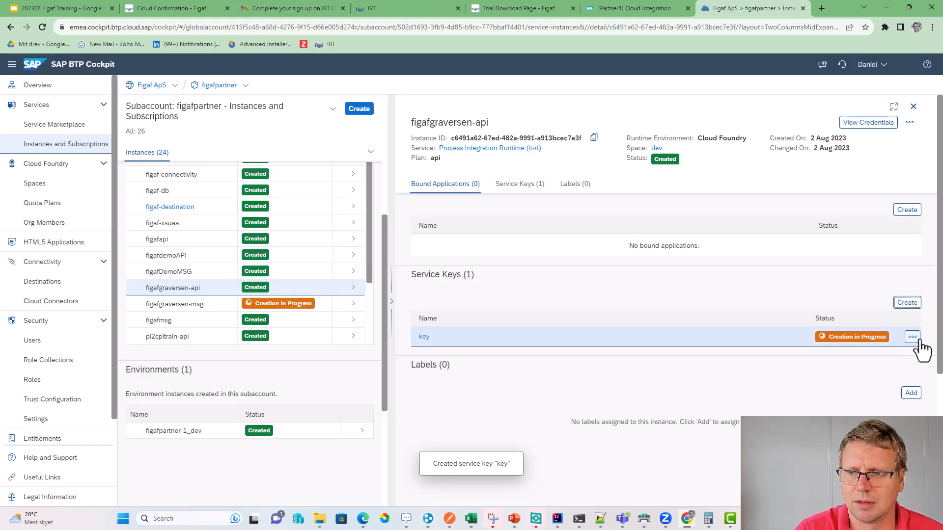
- View the key's credentials and copy its JSON
{"action": "left_click", "coordinate": [914, 338]}
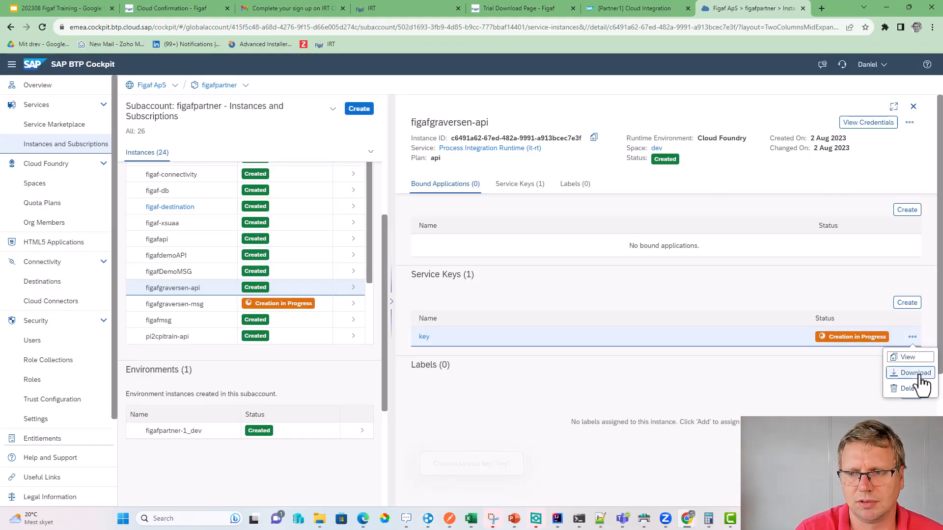
{"action": "left_click", "coordinate": [912, 357]}
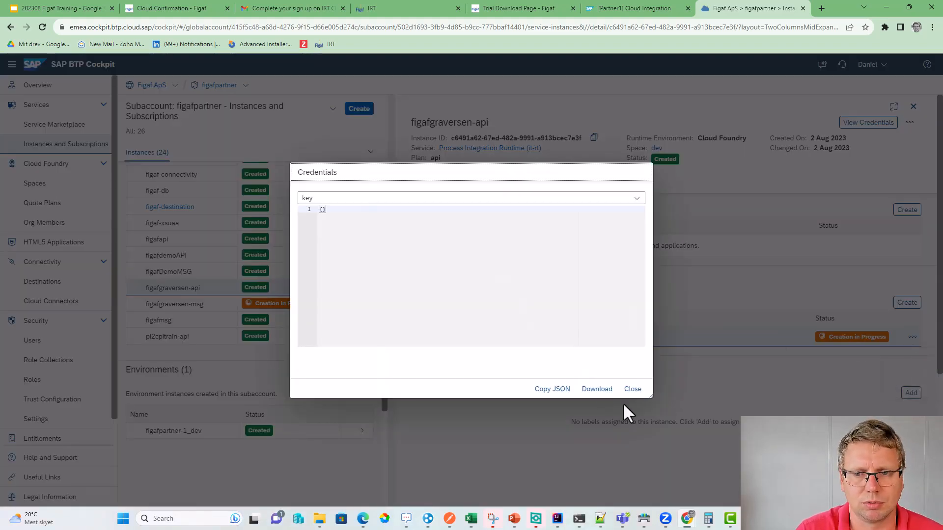
{"action": "left_click", "coordinate": [631, 390]}
{"action": "left_click", "coordinate": [914, 338]}
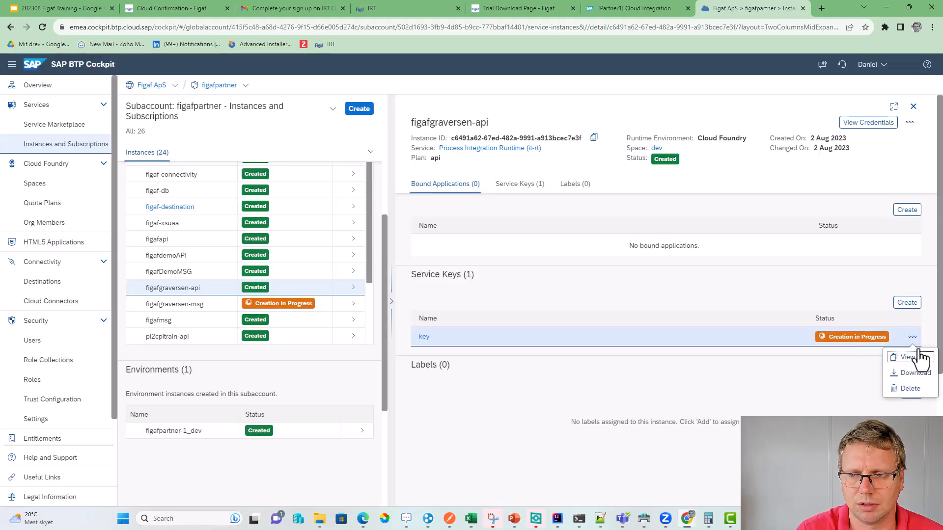
{"action": "left_click", "coordinate": [915, 359]}
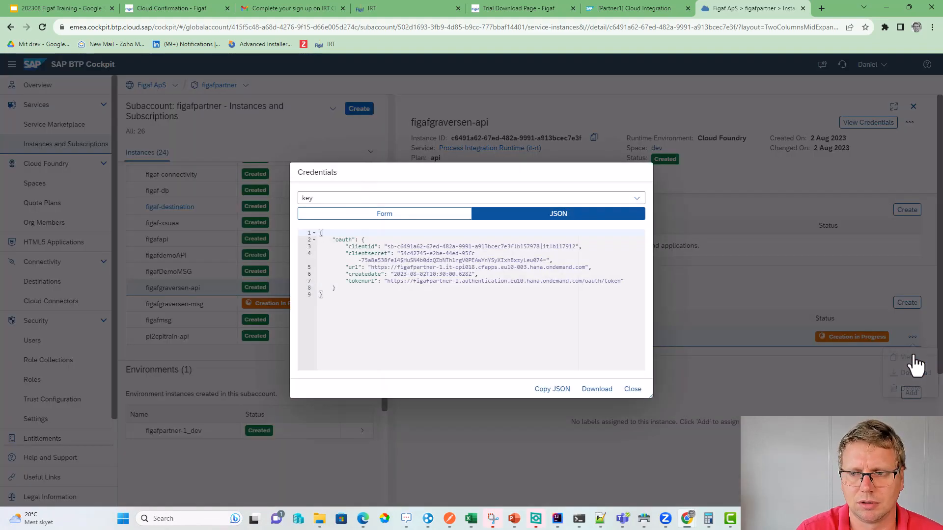
{"action": "left_click", "coordinate": [552, 389]}
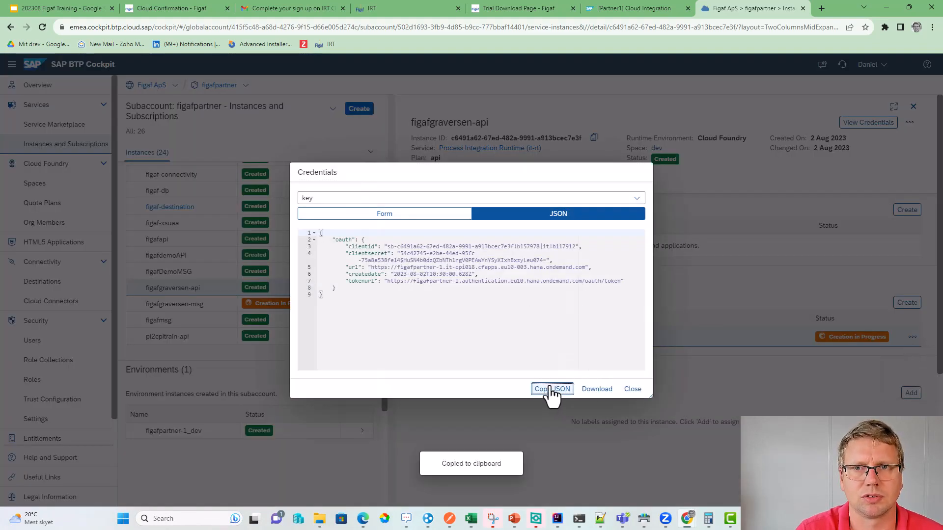
{"action": "left_click", "coordinate": [394, 10]}
- Paste the key JSON into Public API credentials, parse it and pass the connection check
{"action": "left_click", "coordinate": [368, 267]}
{"action": "key", "text": "ctrl+v"}
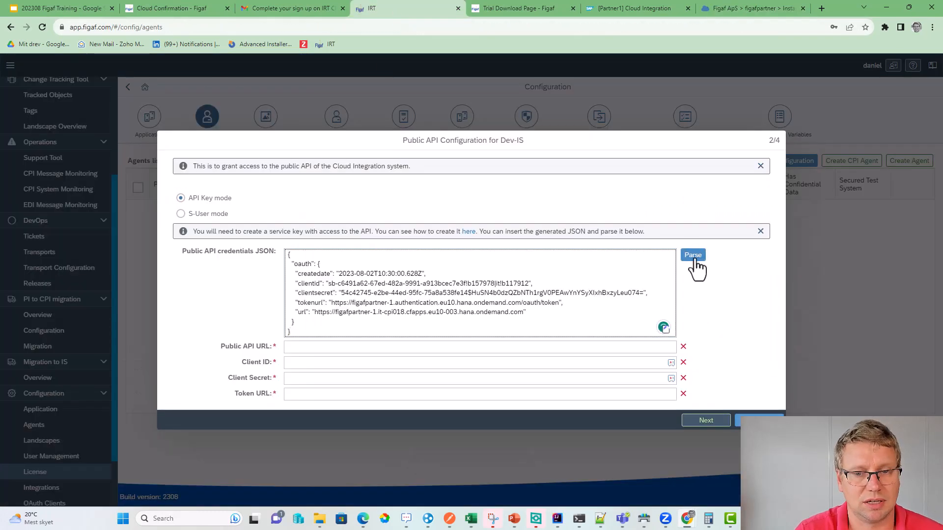
{"action": "left_click", "coordinate": [693, 255]}
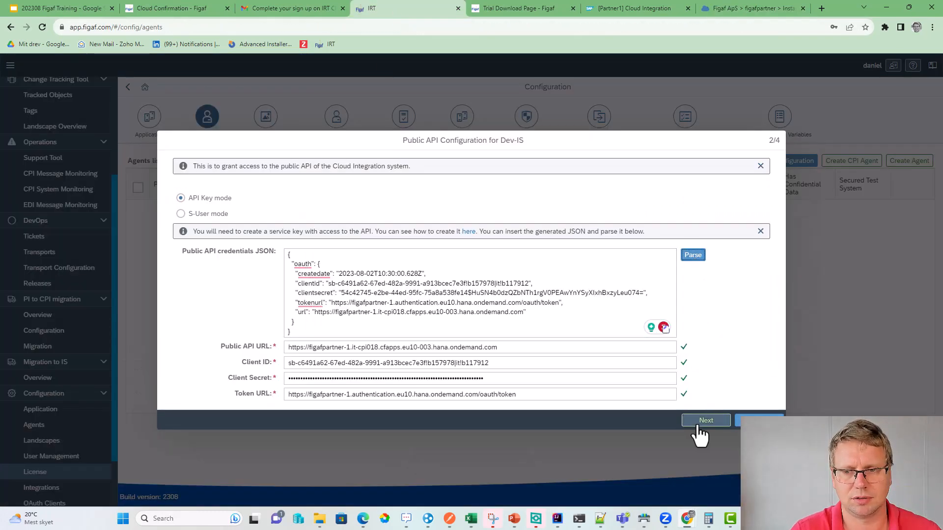
{"action": "left_click", "coordinate": [697, 422]}
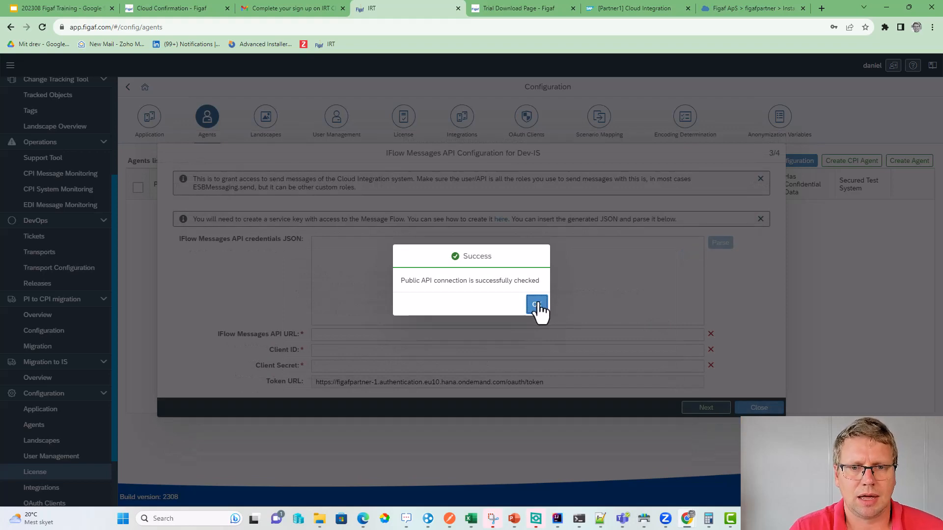
{"action": "left_click", "coordinate": [751, 8]}
- Open figafgraversen-msg and create a service key named key
{"action": "left_click", "coordinate": [634, 390]}
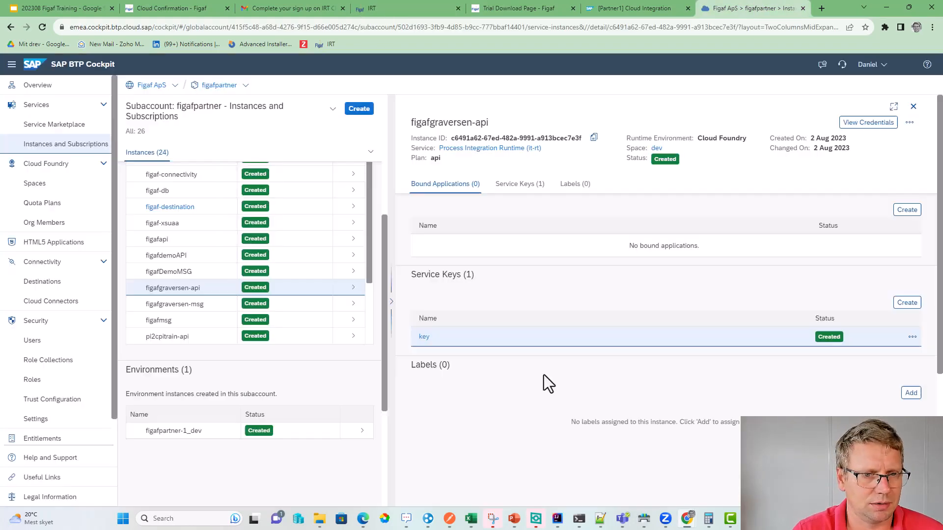
{"action": "left_click", "coordinate": [357, 305]}
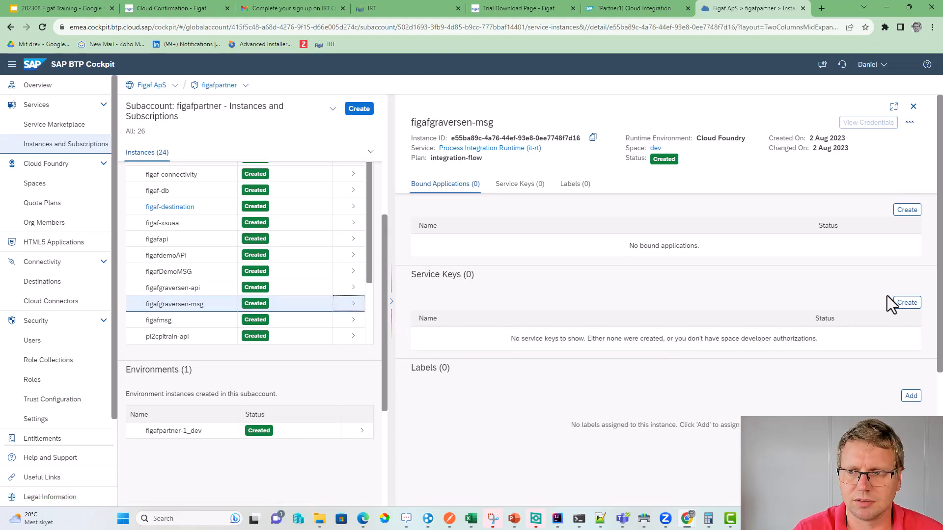
{"action": "left_click", "coordinate": [906, 302]}
{"action": "left_click", "coordinate": [511, 166]}
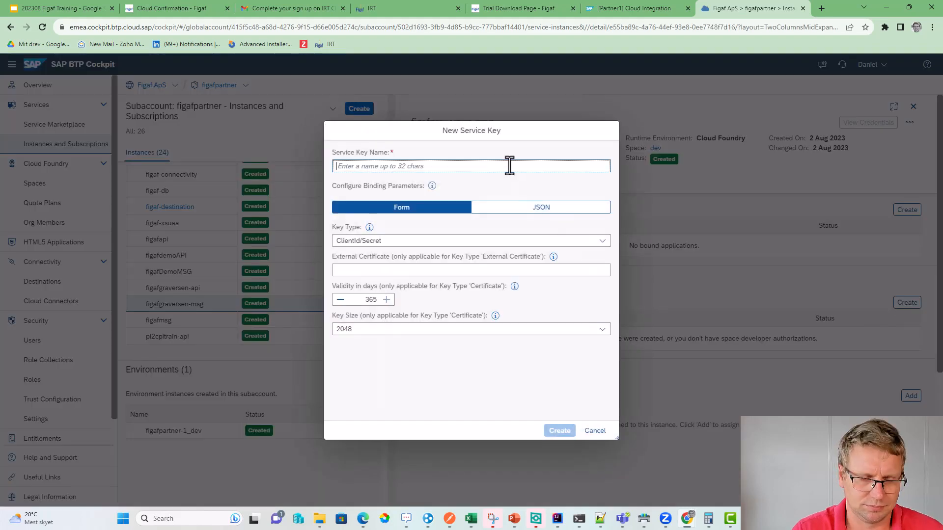
{"action": "type", "text": "key"}
{"action": "right_click", "coordinate": [510, 166]}
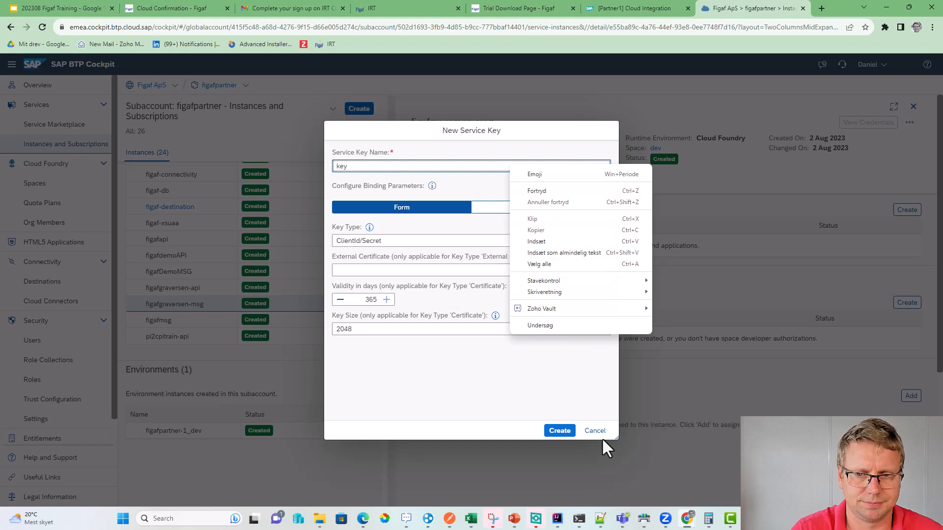
{"action": "left_click", "coordinate": [552, 434]}
- View the new key's credentials and copy its JSON
{"action": "left_click", "coordinate": [912, 338]}
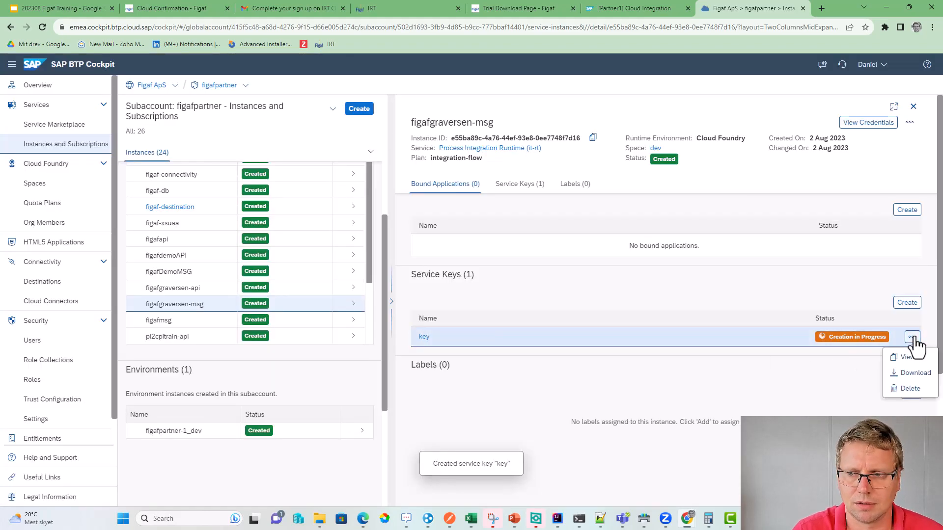
{"action": "left_click", "coordinate": [906, 357]}
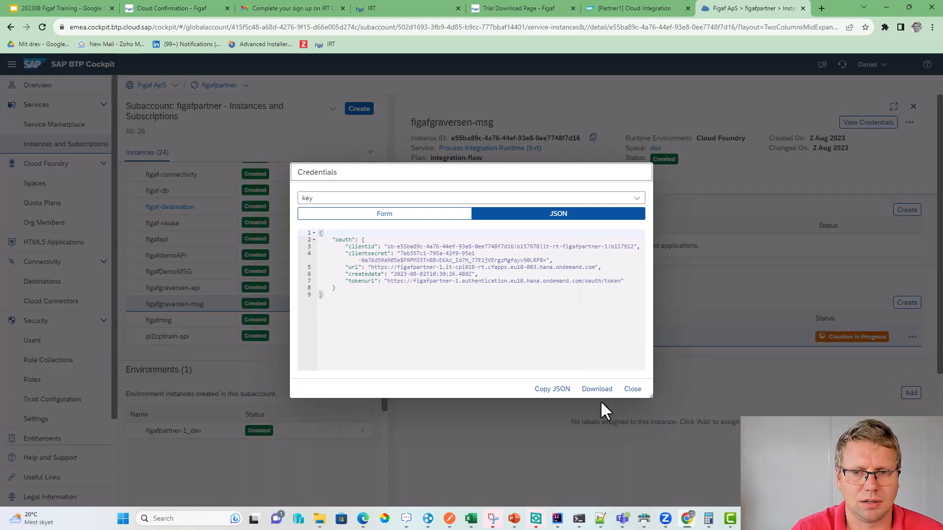
{"action": "left_click", "coordinate": [552, 389]}
{"action": "left_click", "coordinate": [634, 8]}
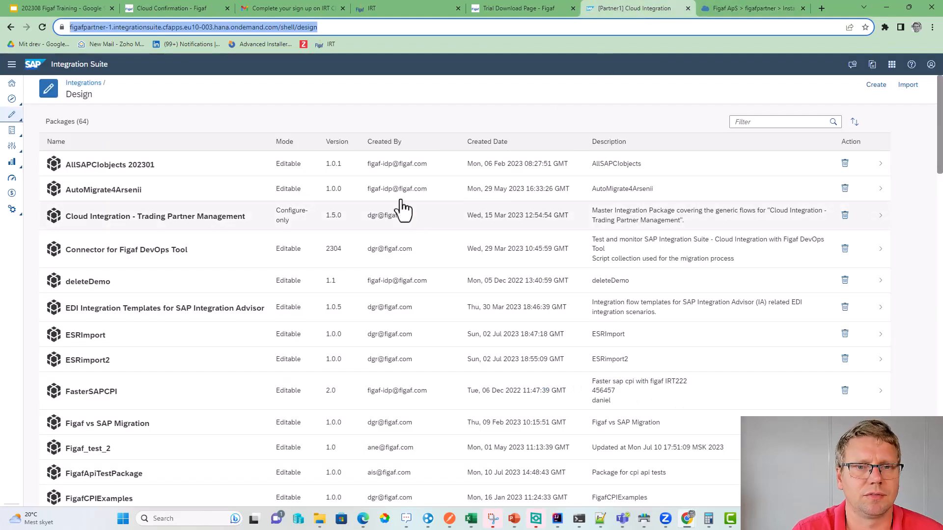
- Fill the IFlow Messages API from the key JSON, advance to Web API setup, and open the IdP guide
{"action": "left_click", "coordinate": [442, 9]}
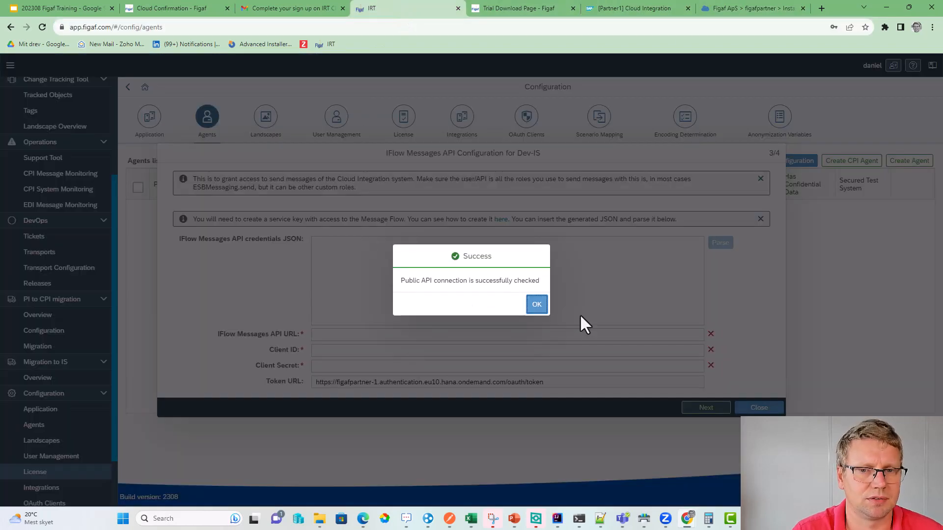
{"action": "left_click", "coordinate": [536, 305]}
{"action": "left_click", "coordinate": [450, 291]}
{"action": "key", "text": "ctrl+v"}
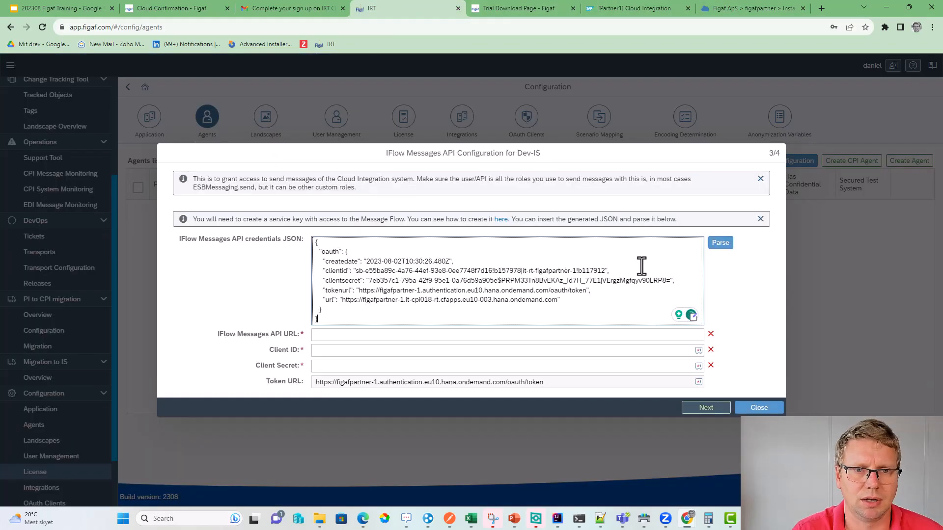
{"action": "left_click", "coordinate": [718, 248]}
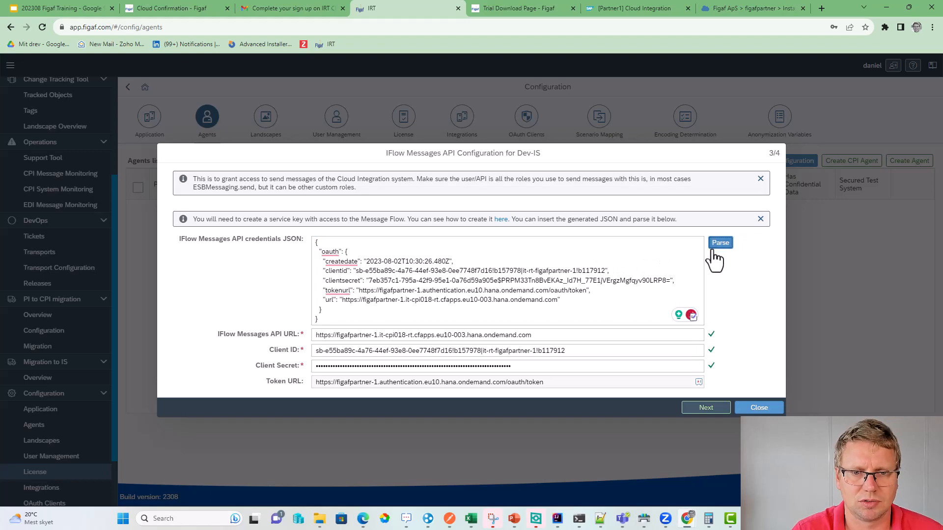
{"action": "left_click", "coordinate": [696, 409]}
{"action": "left_click", "coordinate": [600, 306]}
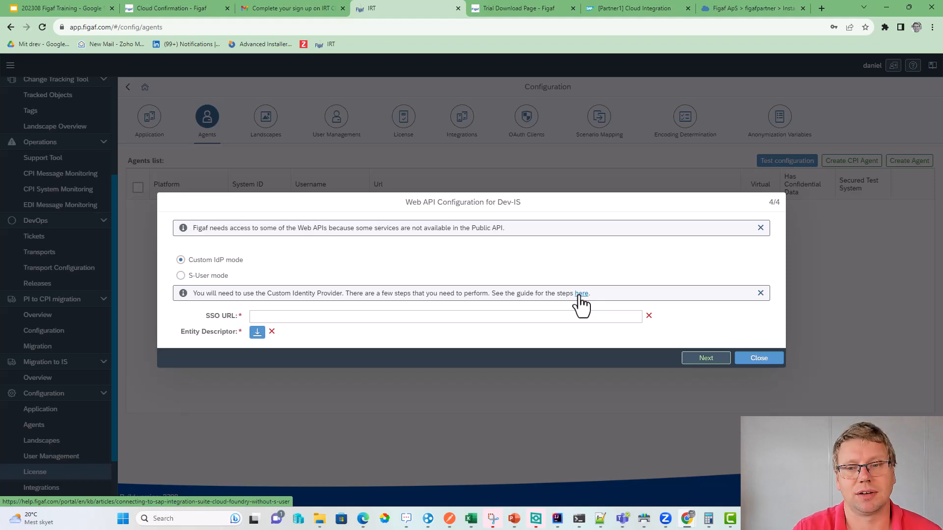
{"action": "left_click", "coordinate": [580, 297]}
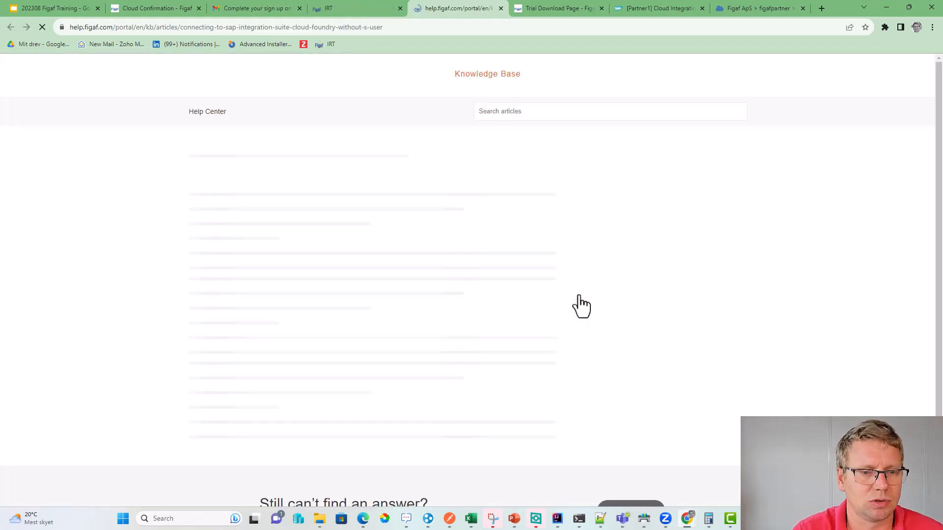
{"action": "left_click", "coordinate": [324, 3]}
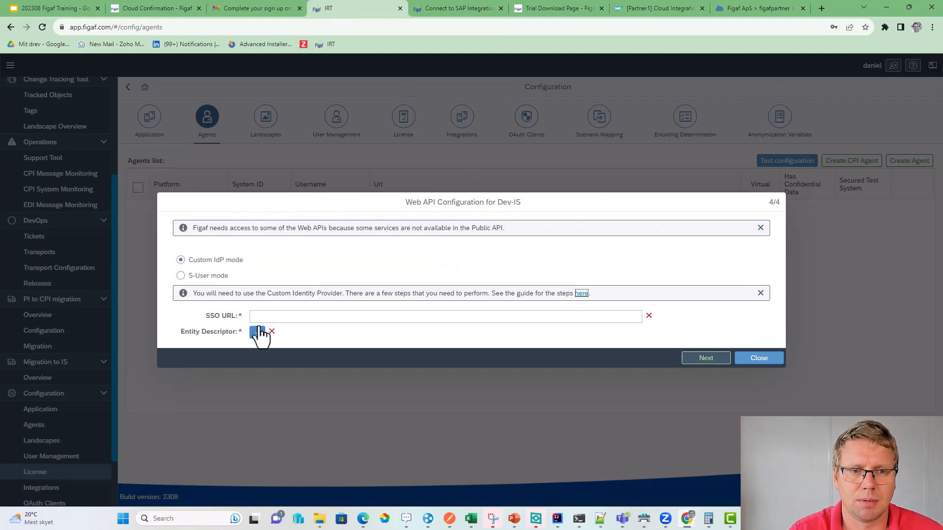
- Download the SAML metadata from Security > Trust Configuration and open saml-figafpartner-1-sp (6).xml
{"action": "left_click", "coordinate": [727, 10]}
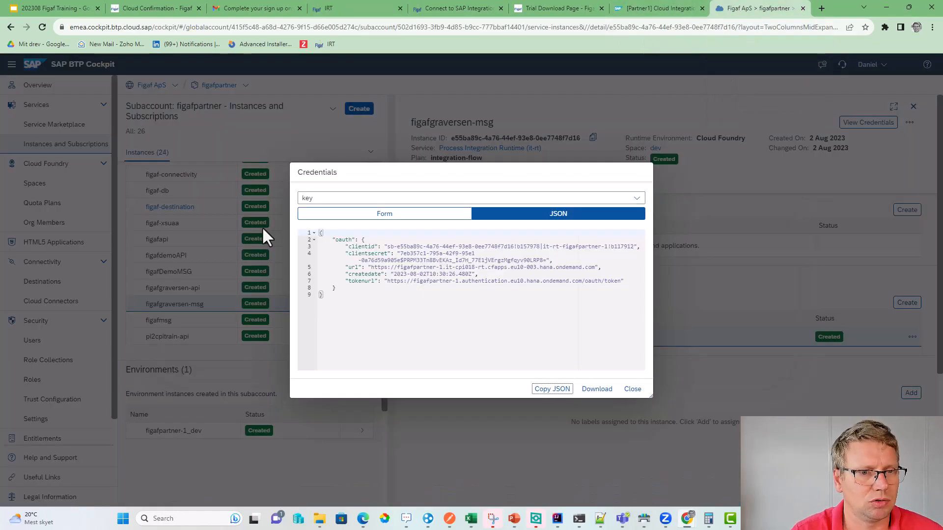
{"action": "left_click", "coordinate": [632, 389]}
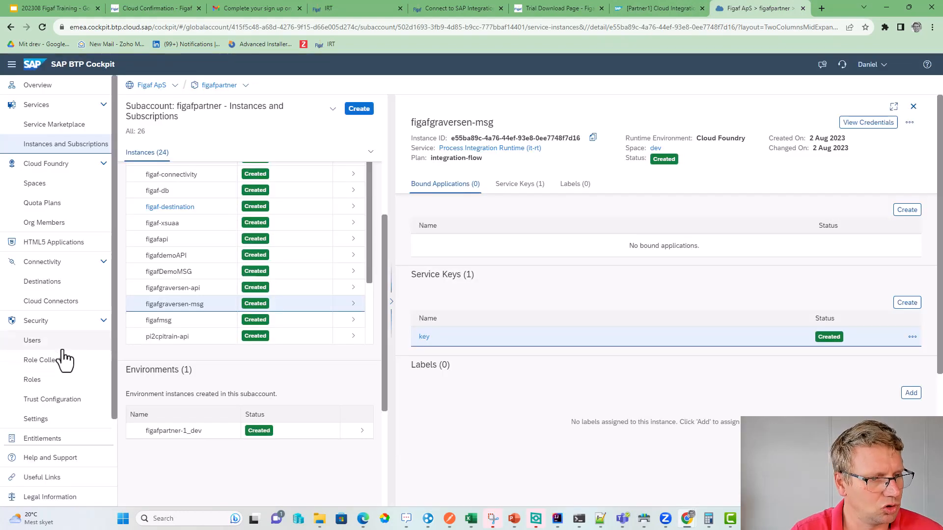
{"action": "scroll", "coordinate": [64, 363], "scroll_direction": "down", "scroll_amount": 1}
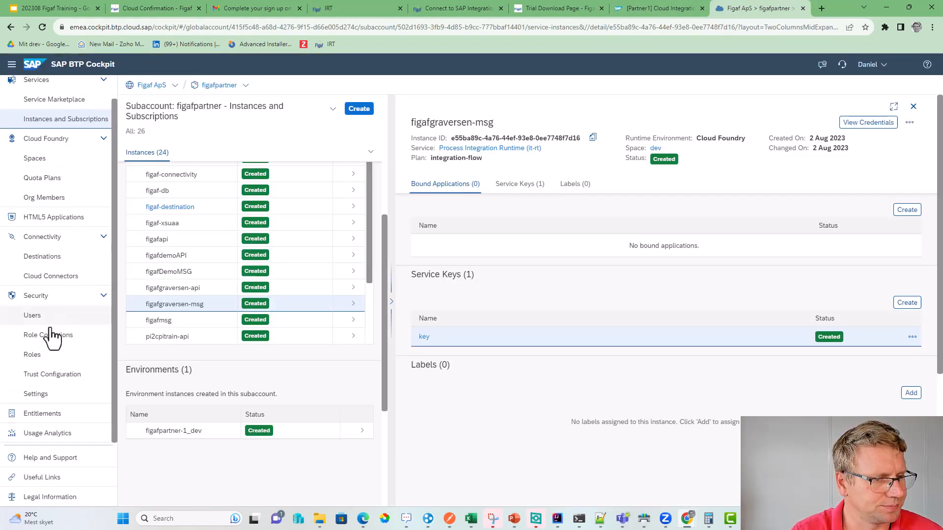
{"action": "left_click", "coordinate": [58, 379]}
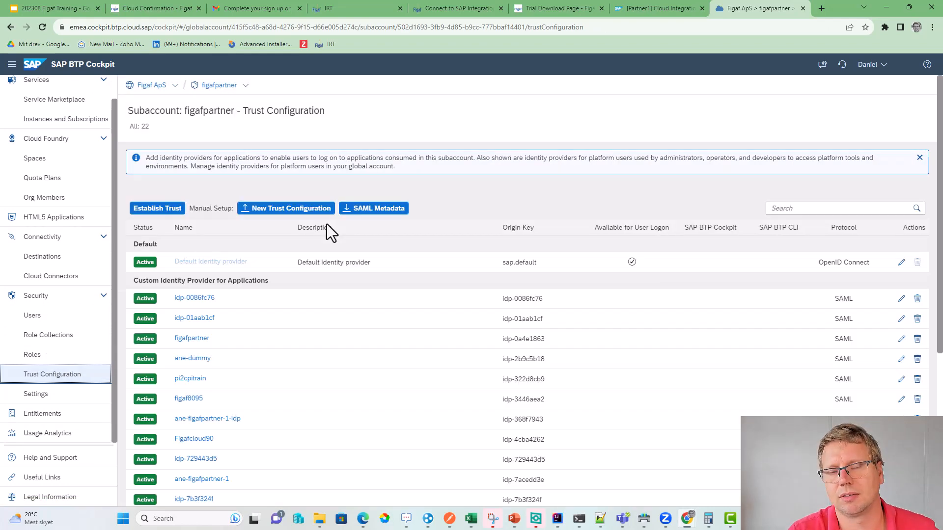
{"action": "scroll", "coordinate": [206, 358], "scroll_direction": "down", "scroll_amount": 5}
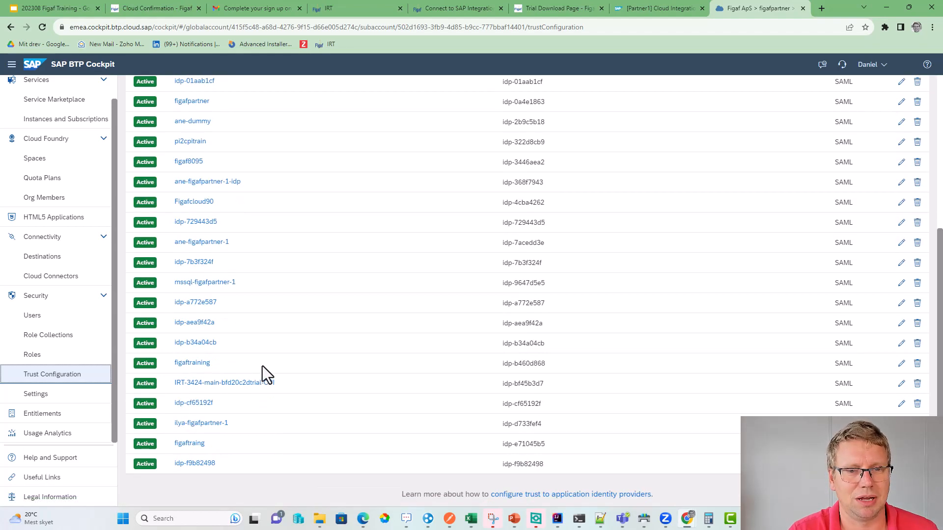
{"action": "scroll", "coordinate": [265, 363], "scroll_direction": "up", "scroll_amount": 5}
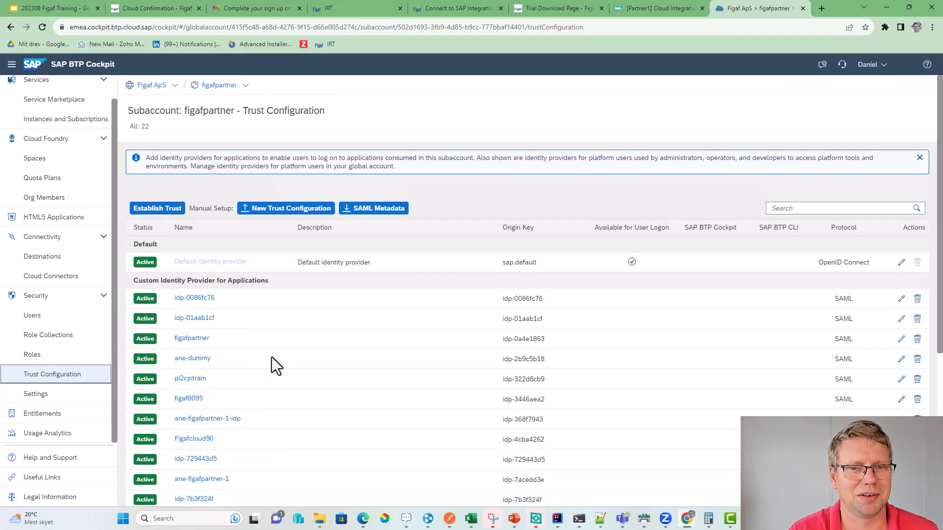
{"action": "left_click", "coordinate": [380, 217]}
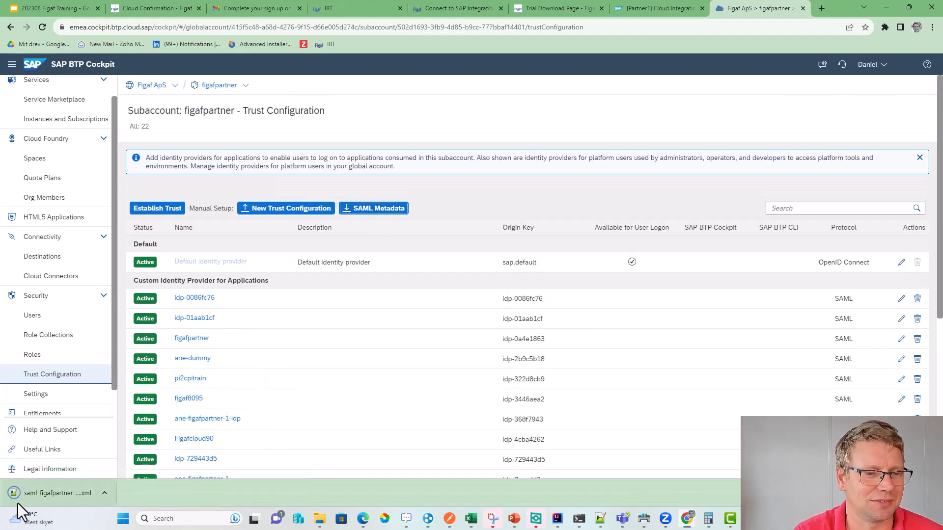
{"action": "left_click_drag", "start_coordinate": [19, 496], "coordinate": [832, 13]}
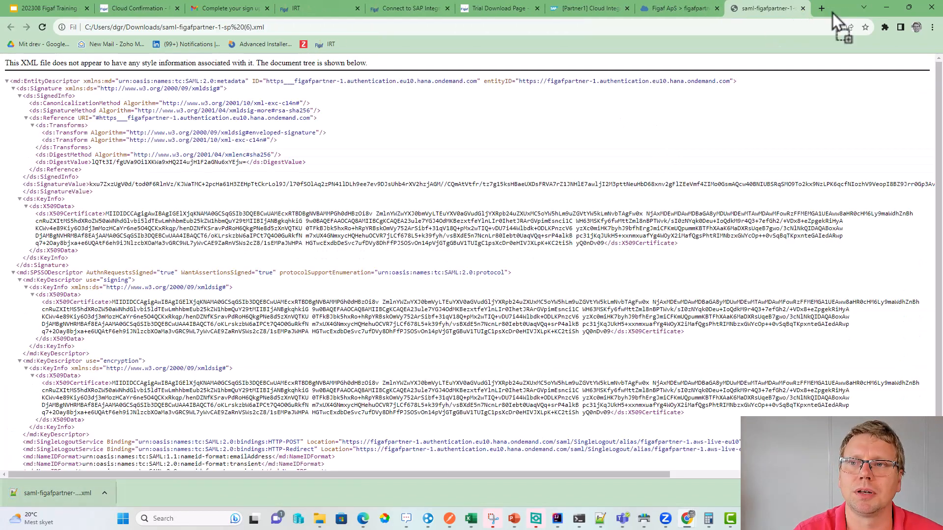
- Copy the AssertionConsumerService HTTP-POST Location URL into Figaf's SSO URL field
{"action": "scroll", "coordinate": [360, 326], "scroll_direction": "down", "scroll_amount": 3}
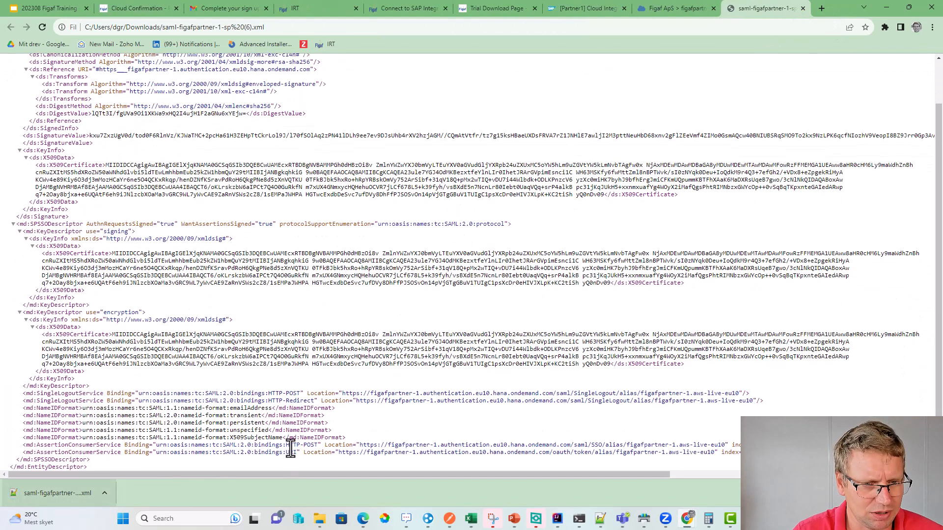
{"action": "left_click_drag", "start_coordinate": [360, 445], "coordinate": [726, 443]}
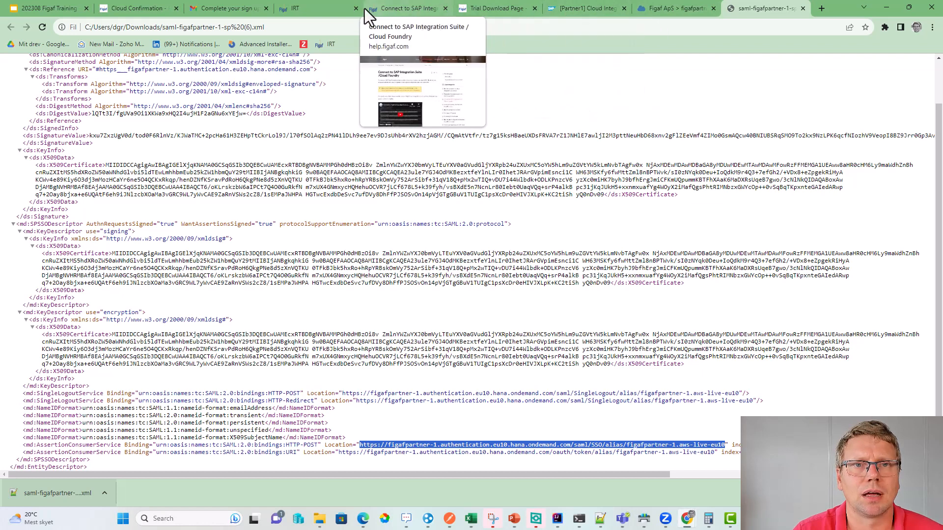
{"action": "left_click", "coordinate": [291, 13]}
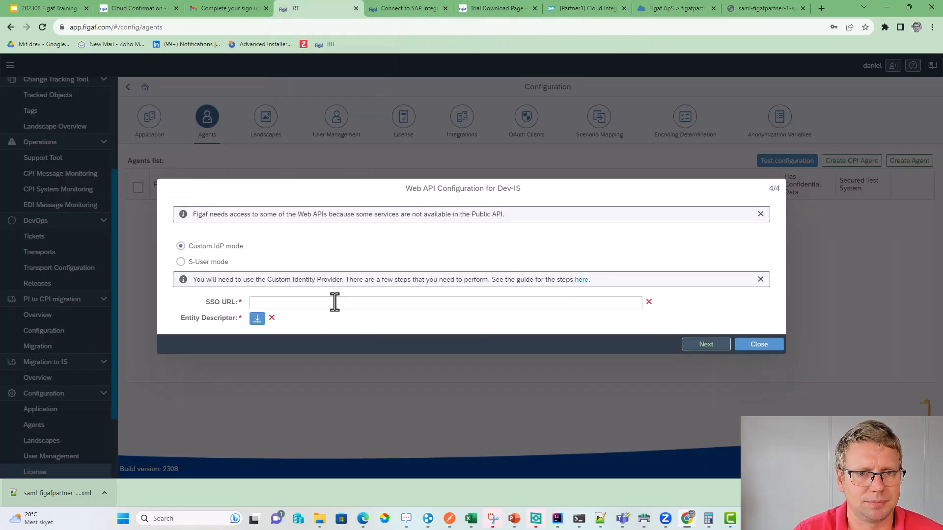
{"action": "left_click", "coordinate": [332, 303]}
{"action": "key", "text": "ctrl+v"}
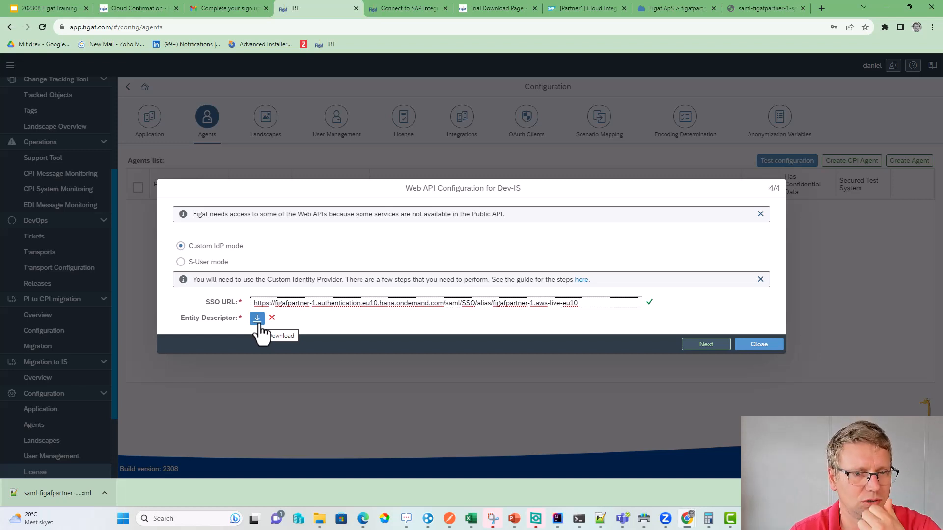
- Download the entity descriptor file as entity-descriptor (6).xml
{"action": "left_click", "coordinate": [258, 319]}
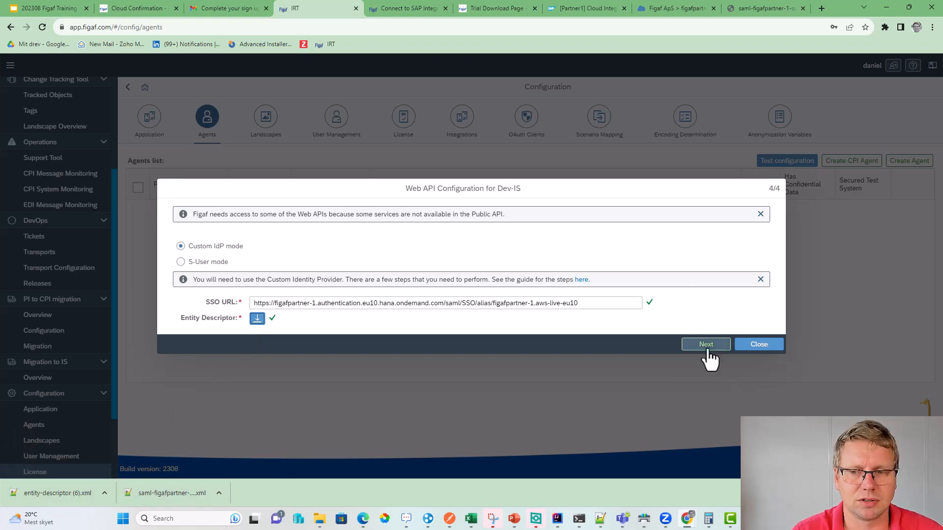
{"action": "left_click", "coordinate": [676, 7]}
- Upload entity-descriptor (6).xml as a new trust named 'figafgraversen', adjust its logon options and save
{"action": "left_click", "coordinate": [275, 209]}
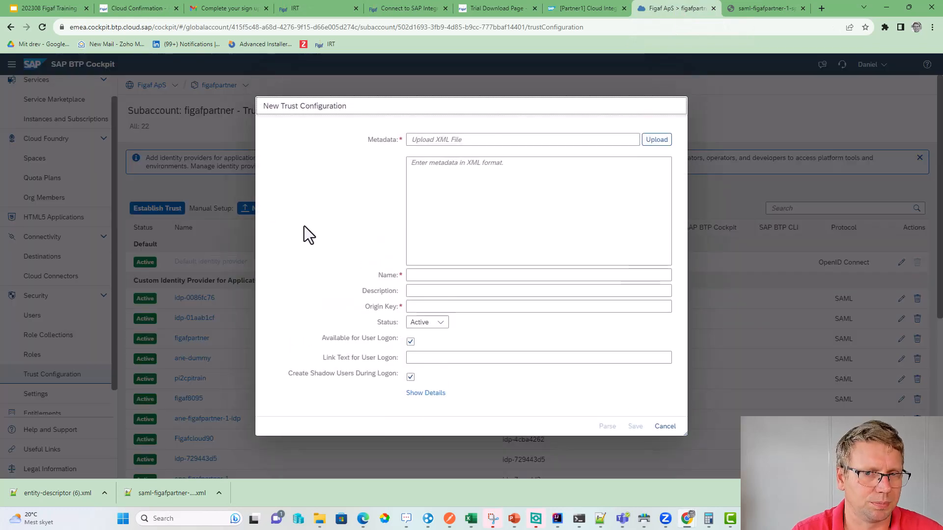
{"action": "left_click", "coordinate": [656, 139]}
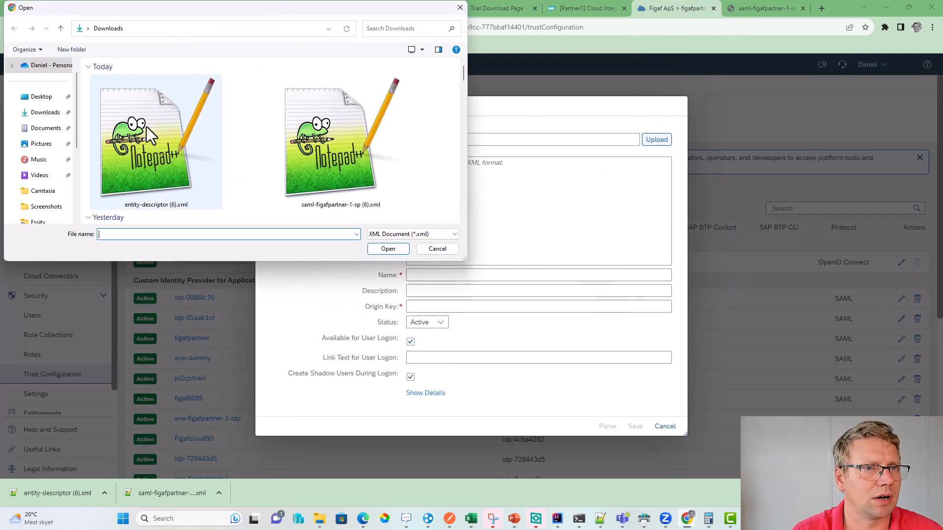
{"action": "double_click", "coordinate": [128, 118]}
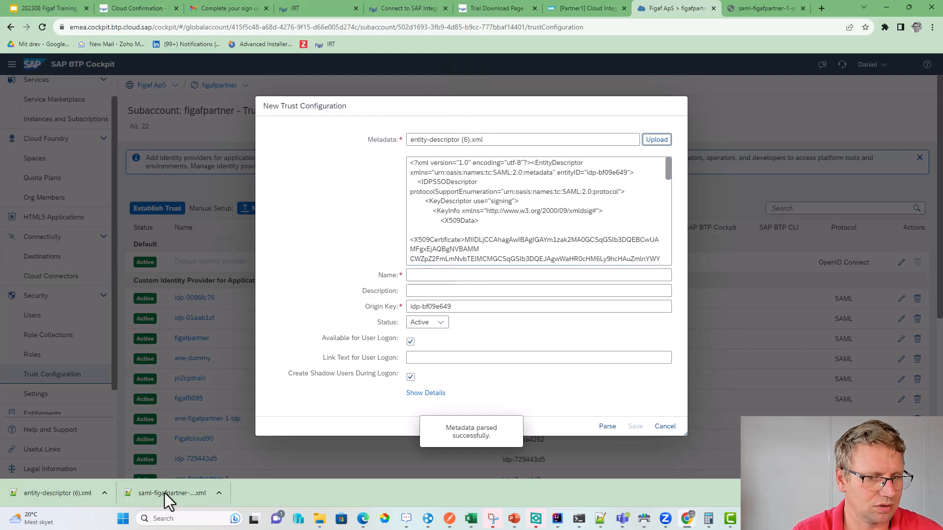
{"action": "left_click", "coordinate": [432, 275]}
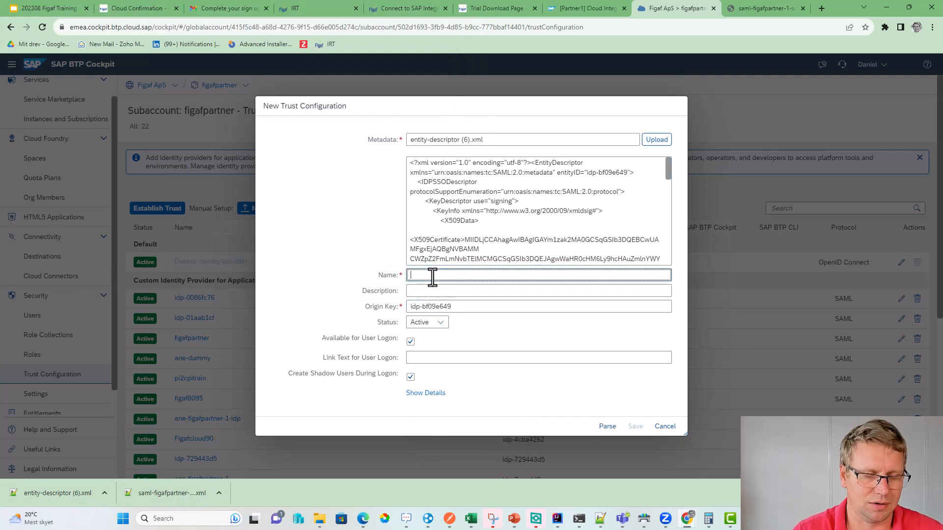
{"action": "type", "text": "figafgraversen"}
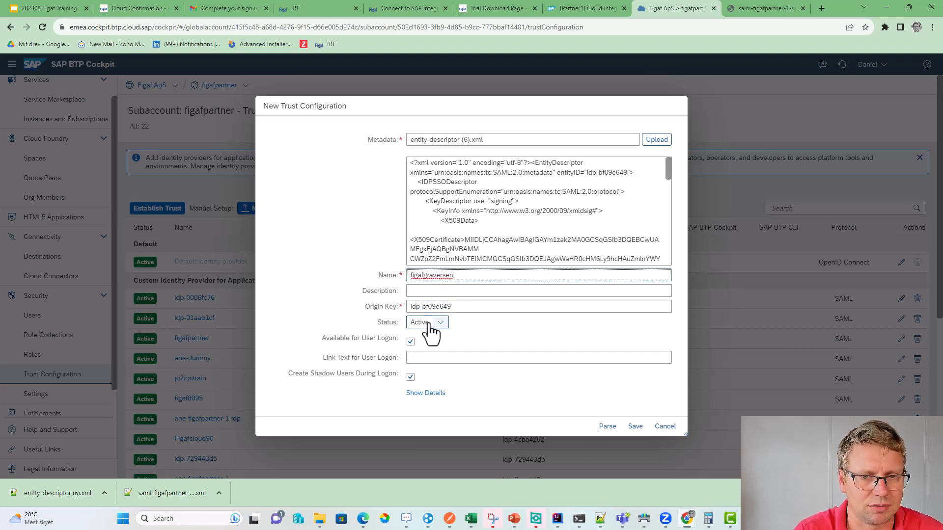
{"action": "left_click", "coordinate": [410, 342]}
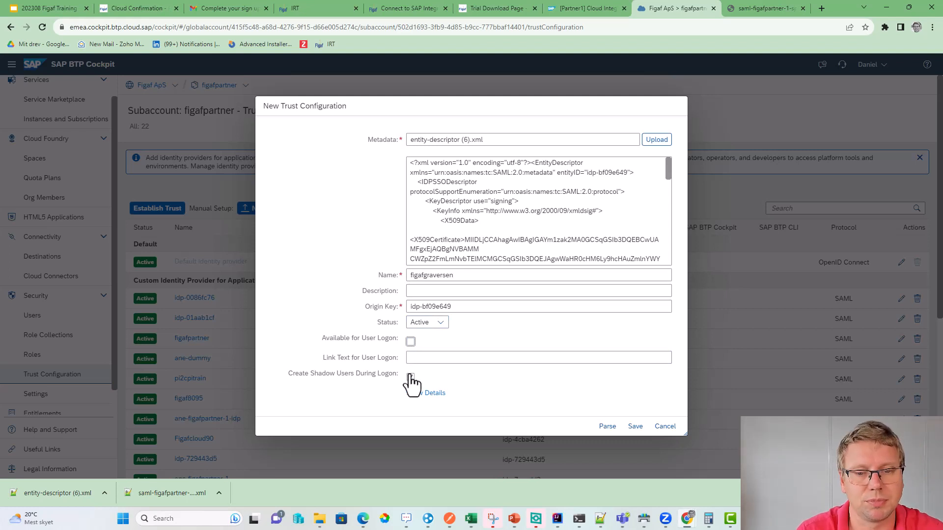
{"action": "left_click", "coordinate": [633, 429]}
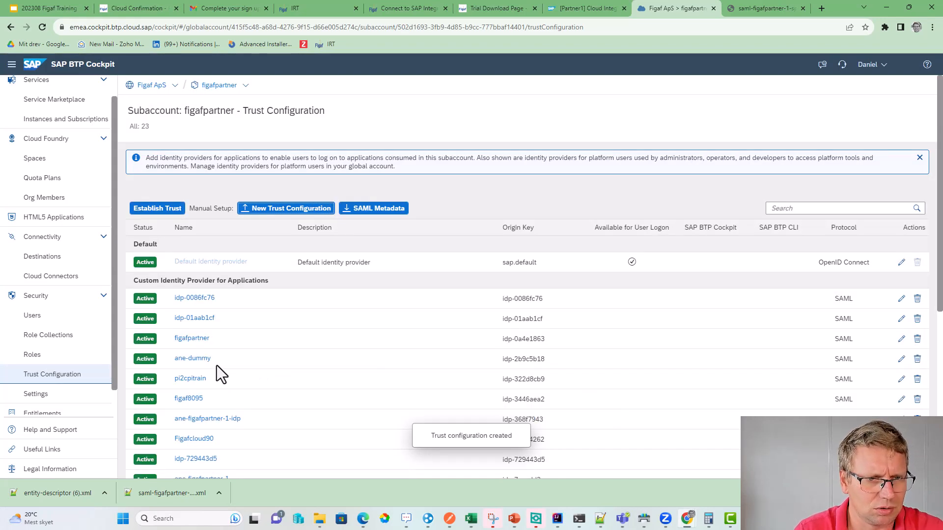
{"action": "scroll", "coordinate": [216, 366], "scroll_direction": "down", "scroll_amount": 5}
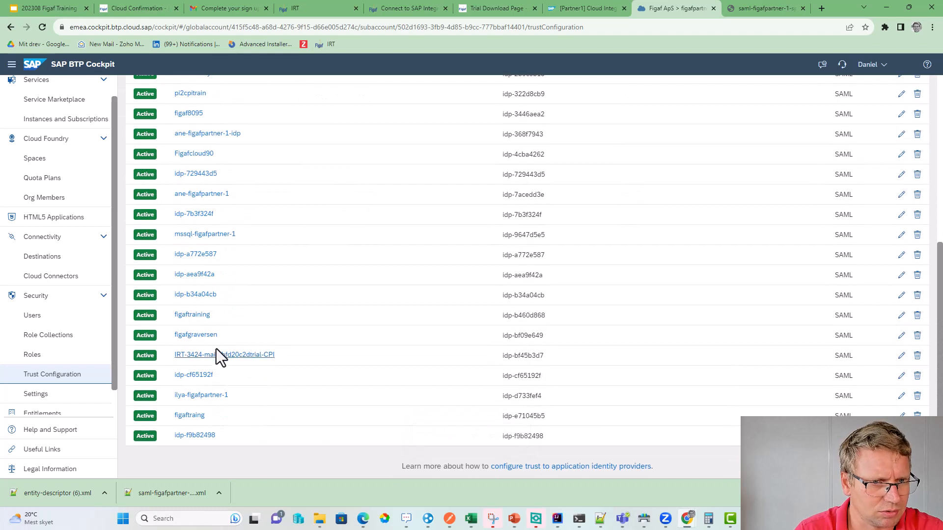
- In figafgraversen's Role Collection Mappings, map PI_Administrator to Groups = Admin
{"action": "left_click", "coordinate": [205, 336]}
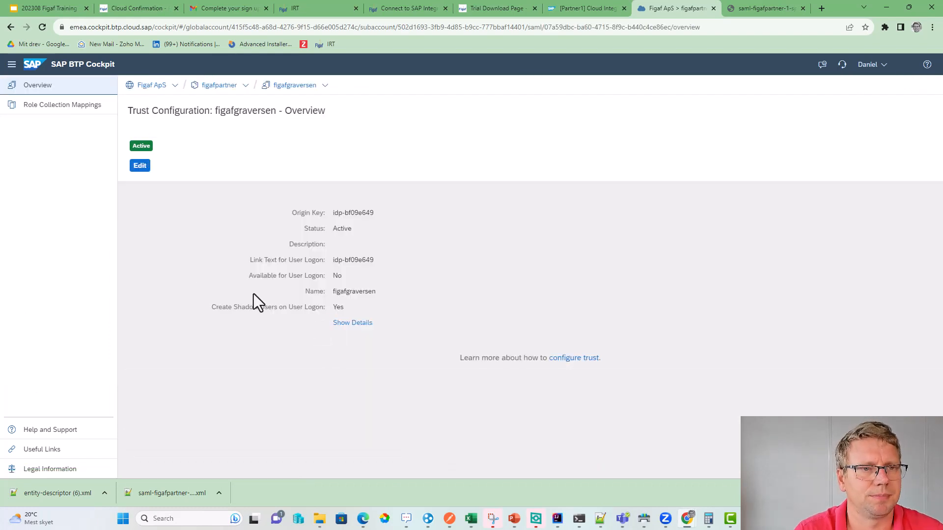
{"action": "left_click", "coordinate": [96, 108]}
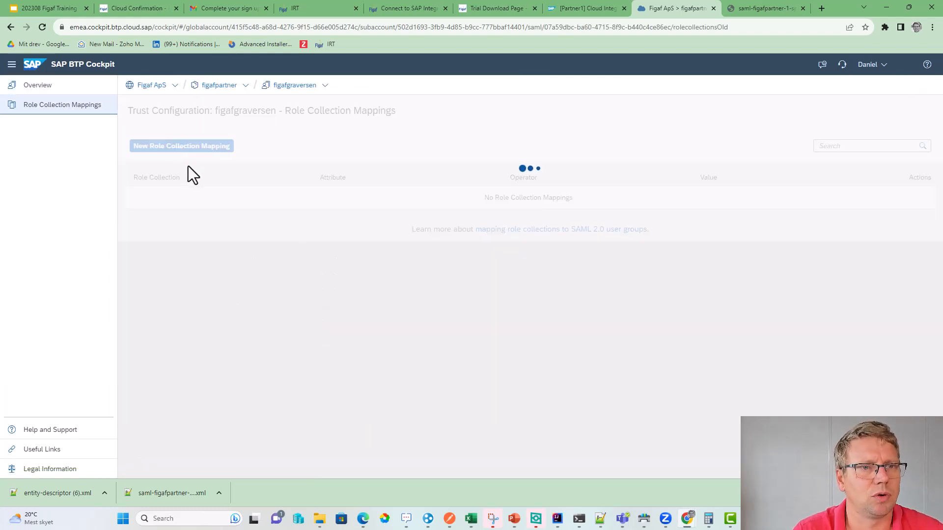
{"action": "left_click", "coordinate": [212, 147]}
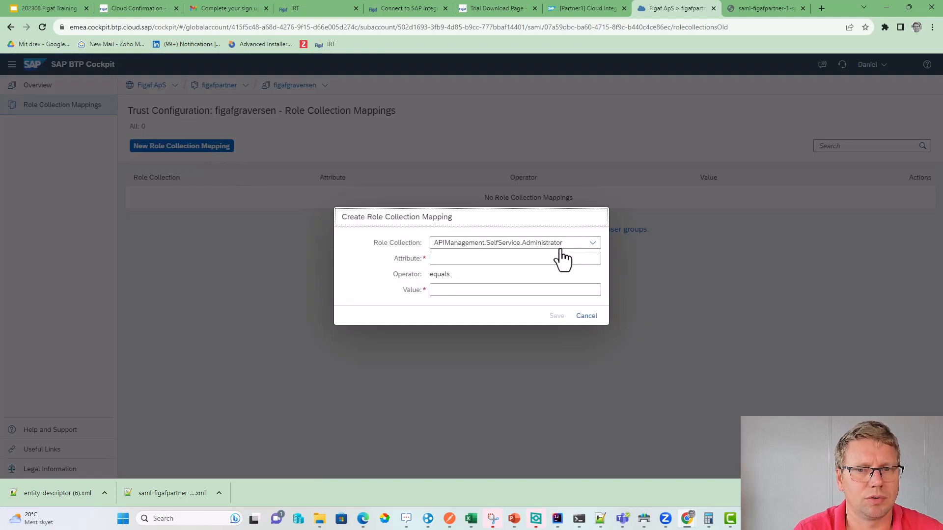
{"action": "left_click", "coordinate": [595, 243]}
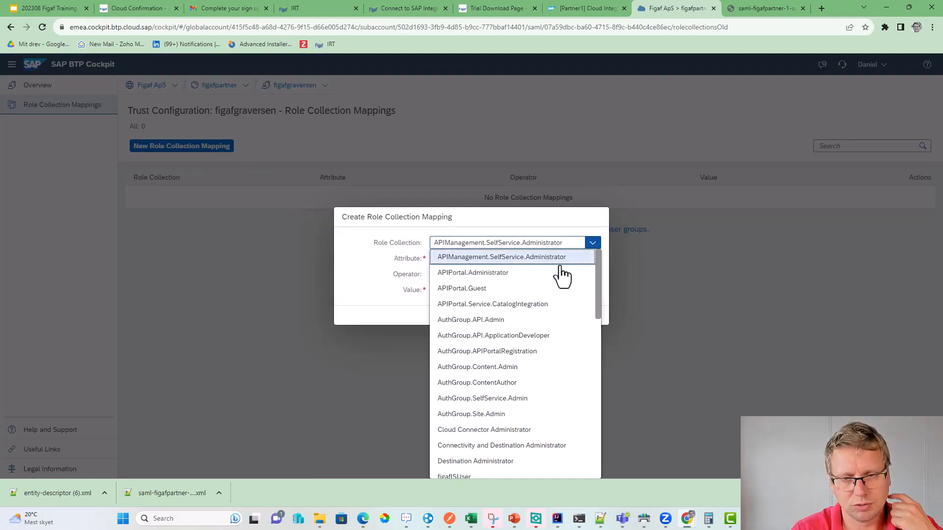
{"action": "scroll", "coordinate": [534, 344], "scroll_direction": "down", "scroll_amount": 1}
{"action": "scroll", "coordinate": [535, 344], "scroll_direction": "down", "scroll_amount": 1}
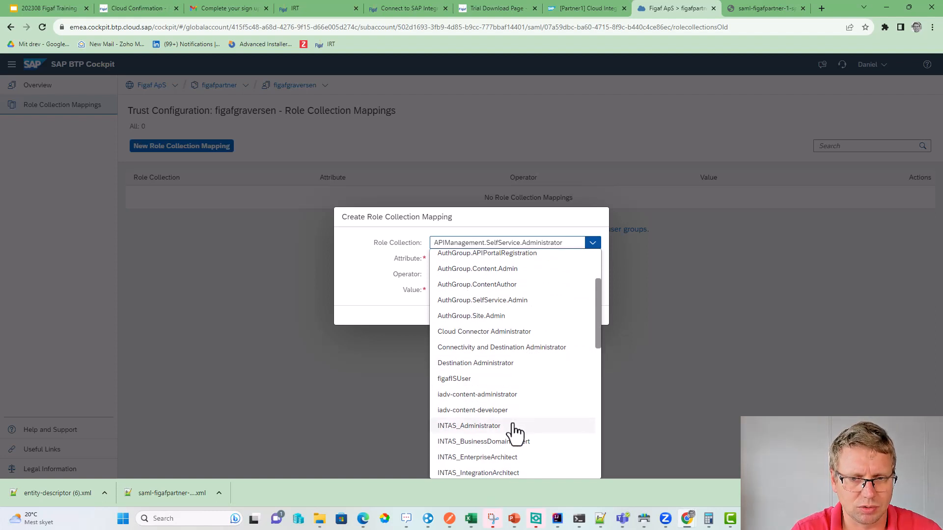
{"action": "scroll", "coordinate": [514, 432], "scroll_direction": "up", "scroll_amount": 1}
{"action": "scroll", "coordinate": [515, 428], "scroll_direction": "down", "scroll_amount": 5}
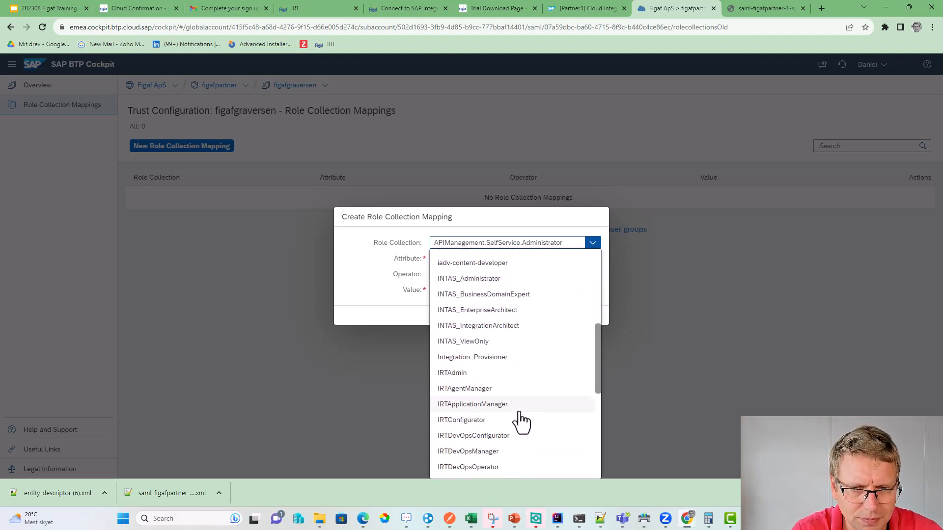
{"action": "scroll", "coordinate": [513, 415], "scroll_direction": "up", "scroll_amount": 6}
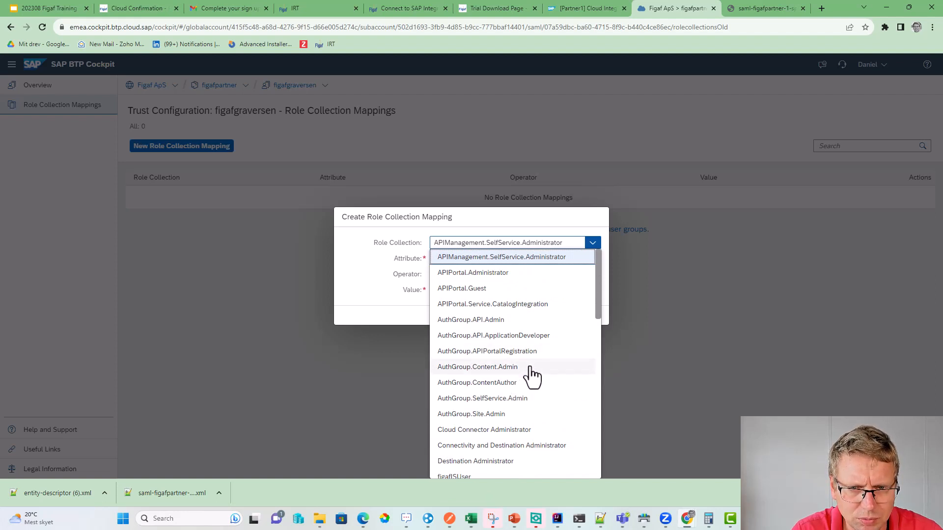
{"action": "scroll", "coordinate": [532, 380], "scroll_direction": "down", "scroll_amount": 10}
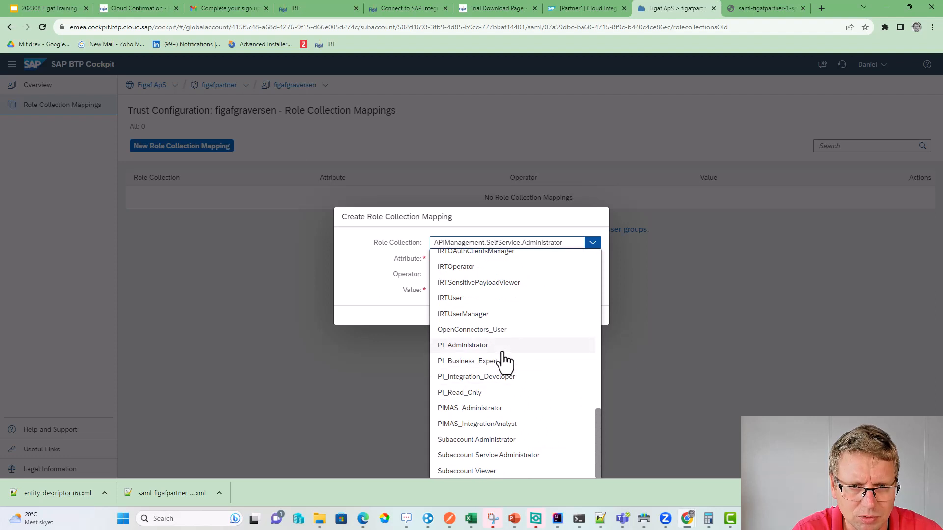
{"action": "left_click", "coordinate": [503, 353]}
{"action": "left_click", "coordinate": [464, 258]}
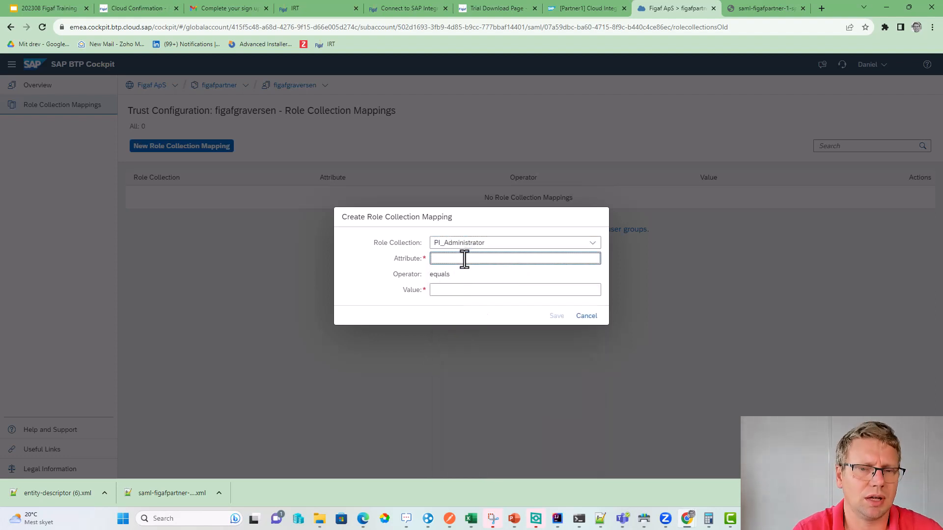
{"action": "type", "text": "Groups"}
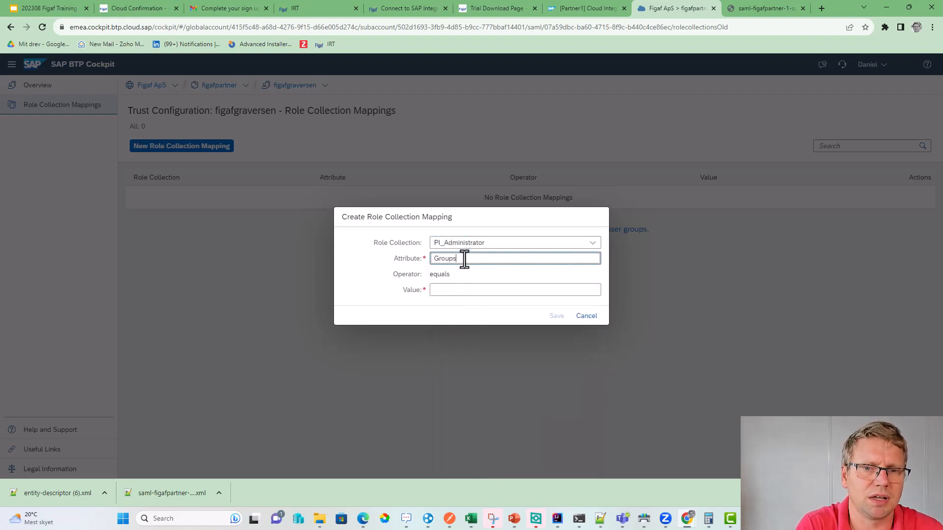
{"action": "key", "text": "Tab"}
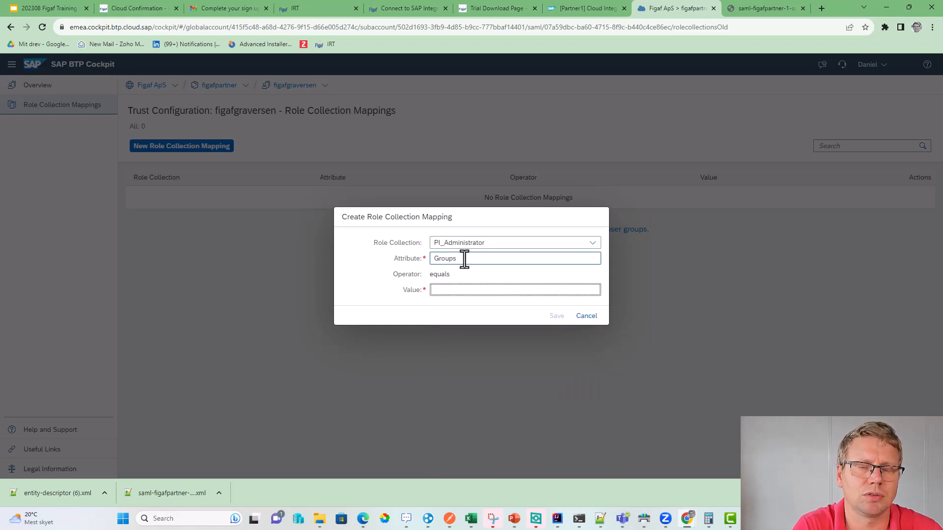
{"action": "type", "text": "Admin"}
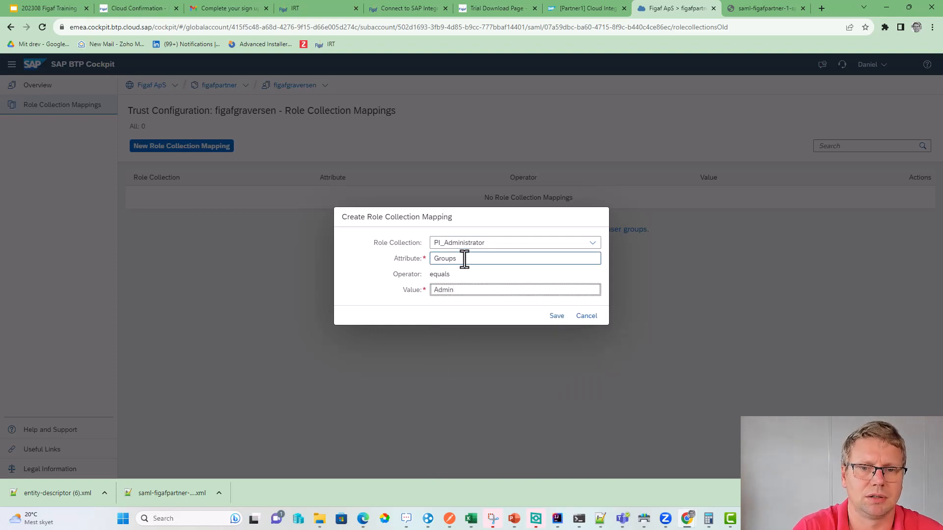
{"action": "left_click", "coordinate": [557, 315]}
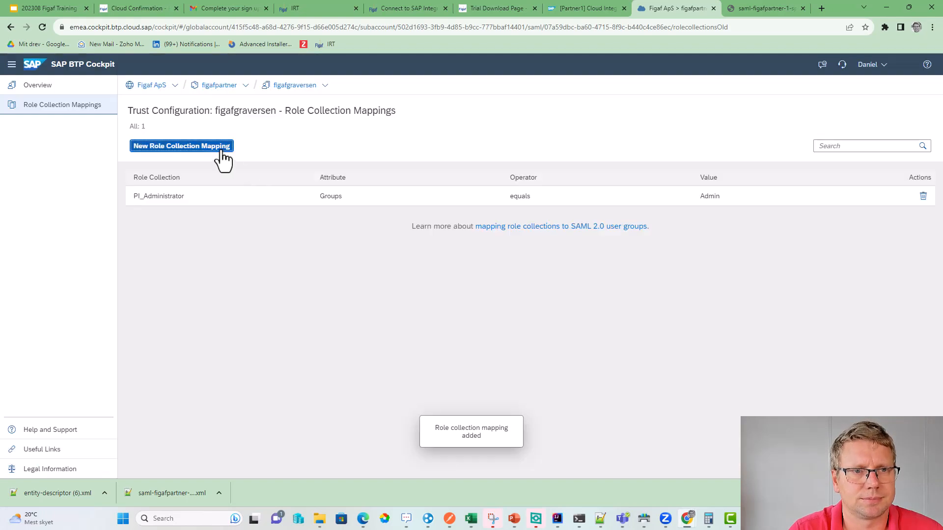
- Map PI_Integration_Developer to Groups = Admin
{"action": "left_click", "coordinate": [221, 147]}
{"action": "left_click", "coordinate": [590, 243]}
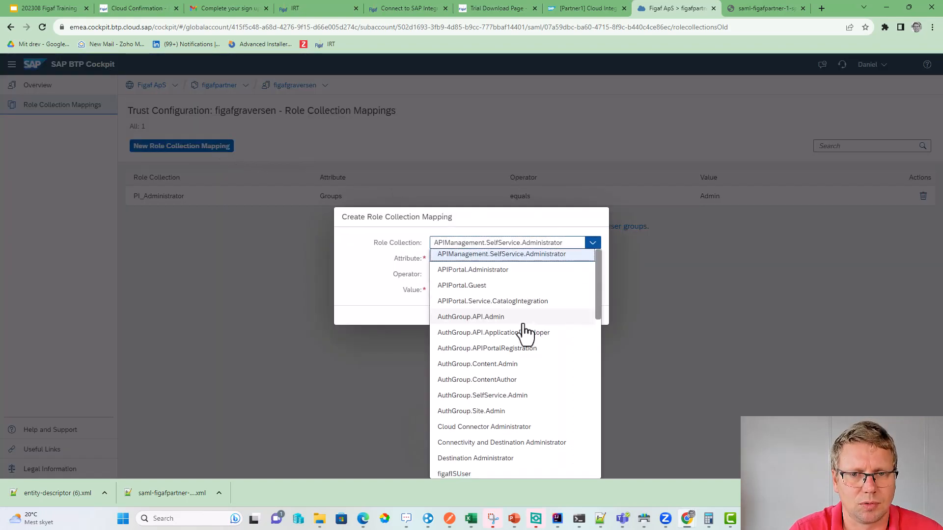
{"action": "scroll", "coordinate": [525, 334], "scroll_direction": "down", "scroll_amount": 8}
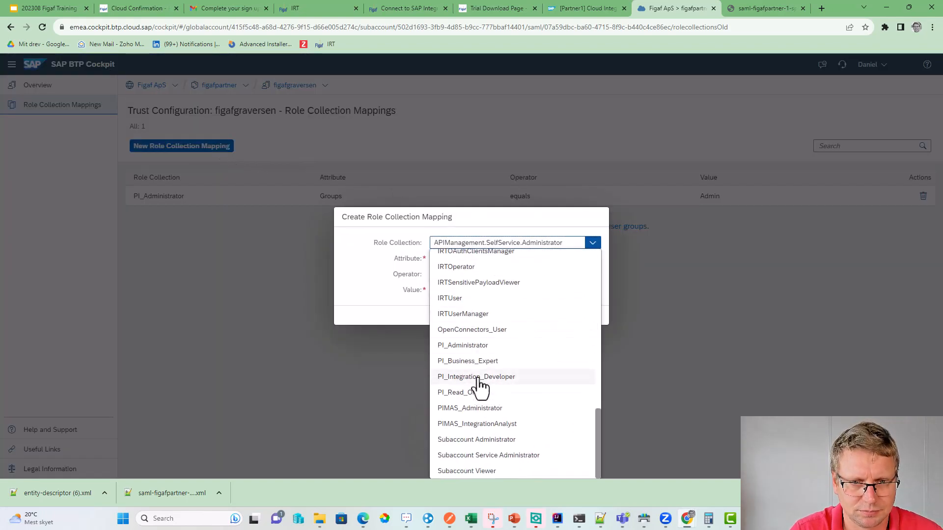
{"action": "left_click", "coordinate": [478, 379]}
{"action": "left_click", "coordinate": [527, 259]}
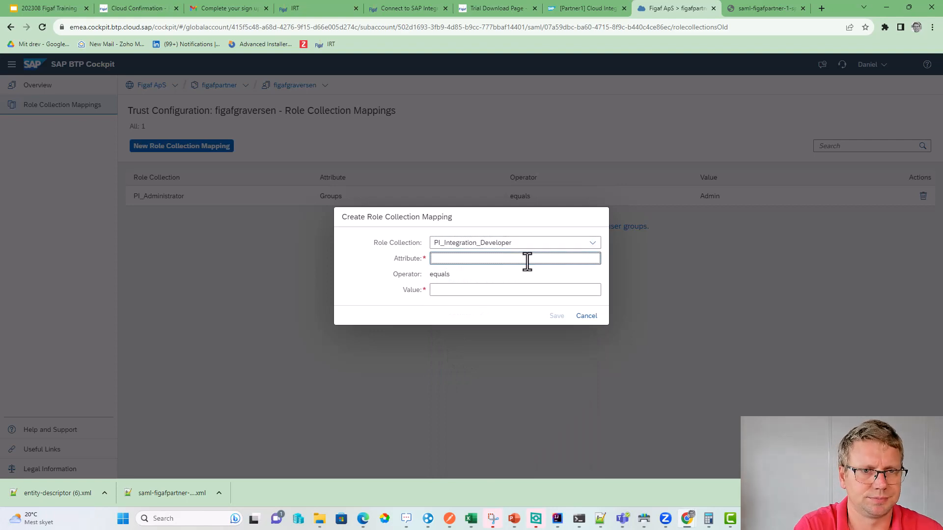
{"action": "type", "text": "Groups"}
{"action": "key", "text": "Tab"}
{"action": "type", "text": "Admi"}
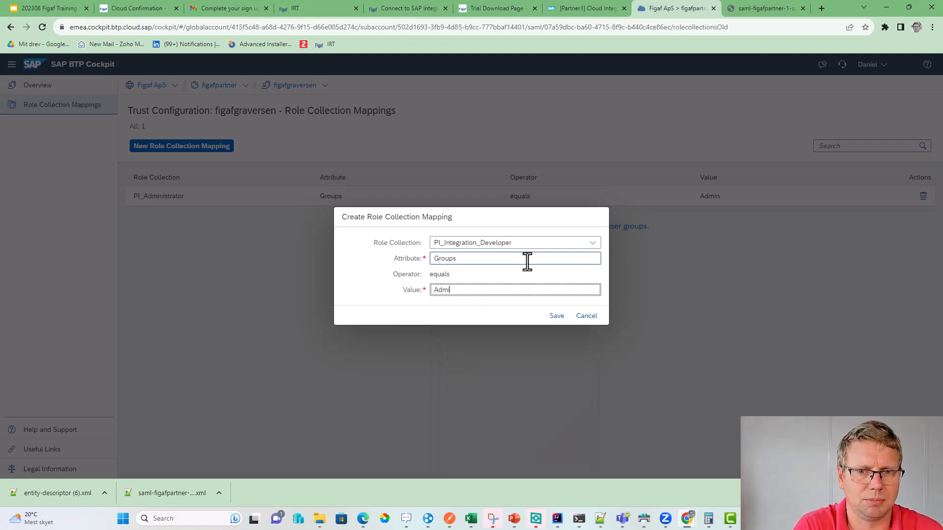
{"action": "left_click", "coordinate": [556, 315]}
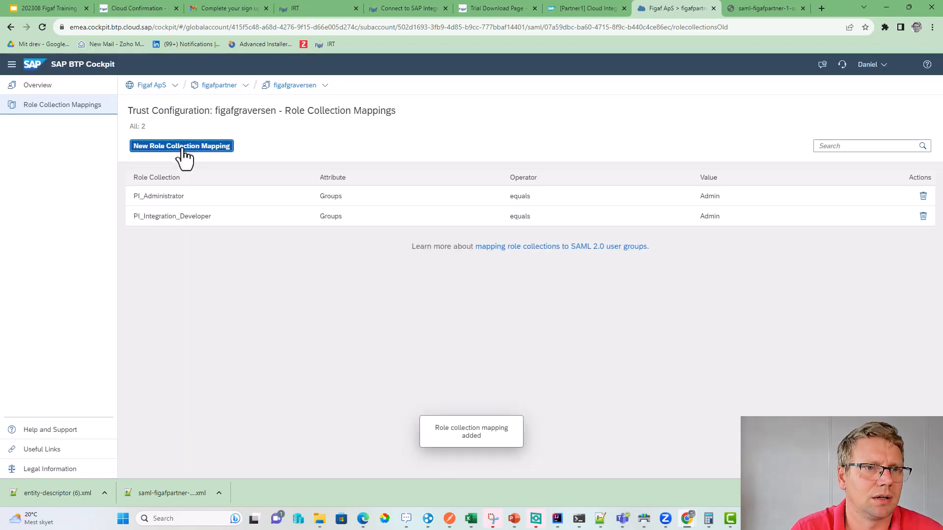
- Map PI_Business_Expert to Groups = Admin
{"action": "left_click", "coordinate": [181, 147]}
{"action": "left_click", "coordinate": [560, 244]}
{"action": "scroll", "coordinate": [540, 344], "scroll_direction": "down", "scroll_amount": 10}
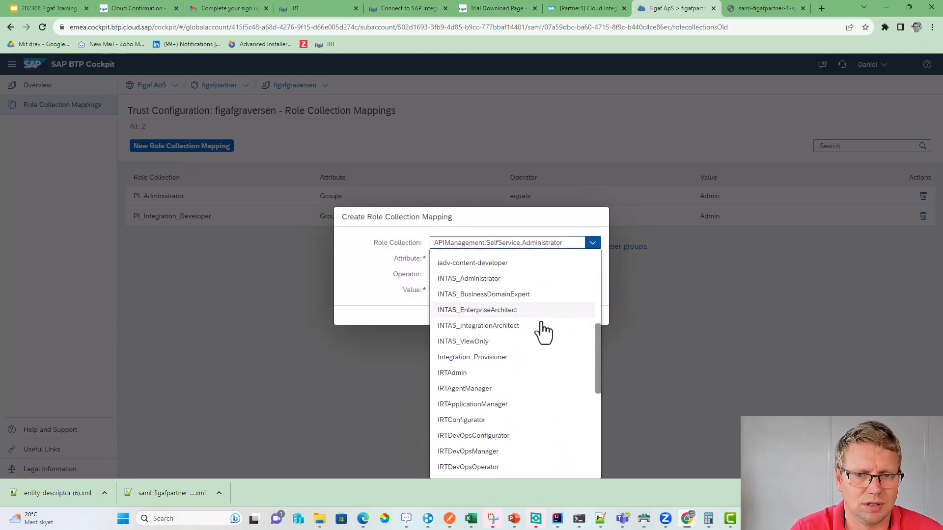
{"action": "scroll", "coordinate": [515, 422], "scroll_direction": "down", "scroll_amount": 3}
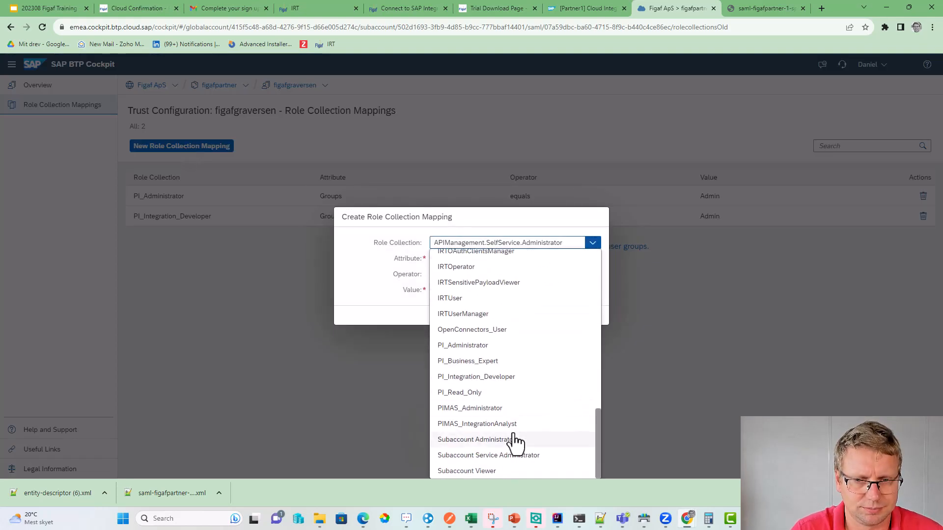
{"action": "left_click", "coordinate": [498, 363]}
{"action": "left_click", "coordinate": [463, 259]}
{"action": "type", "text": "Groups"}
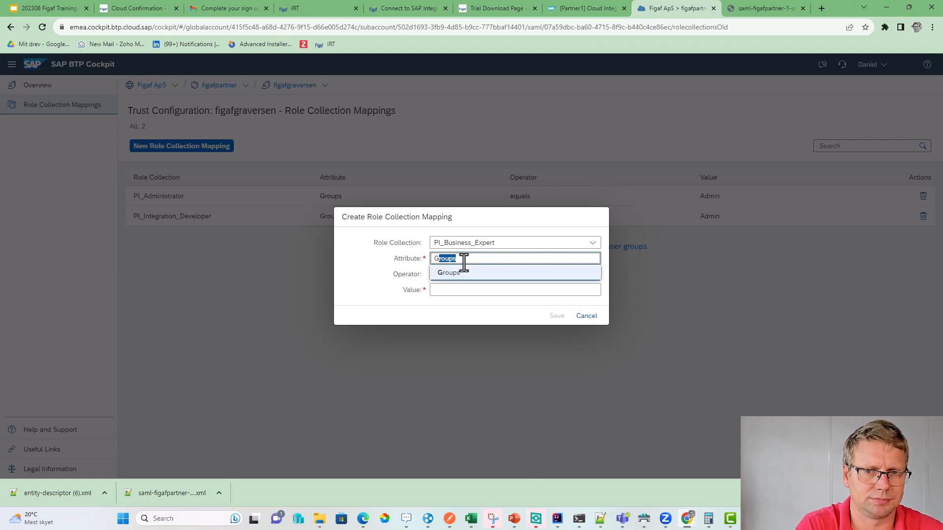
{"action": "key", "text": "Tab"}
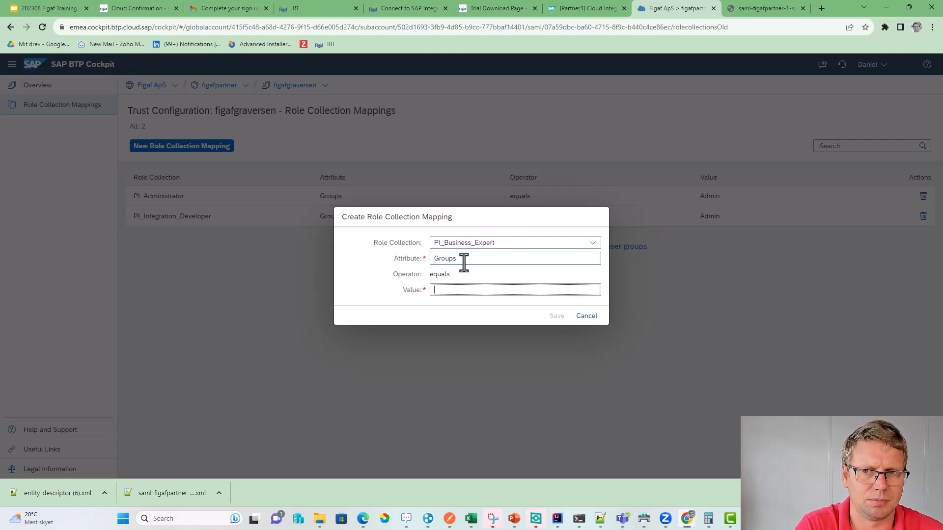
{"action": "type", "text": "Admin"}
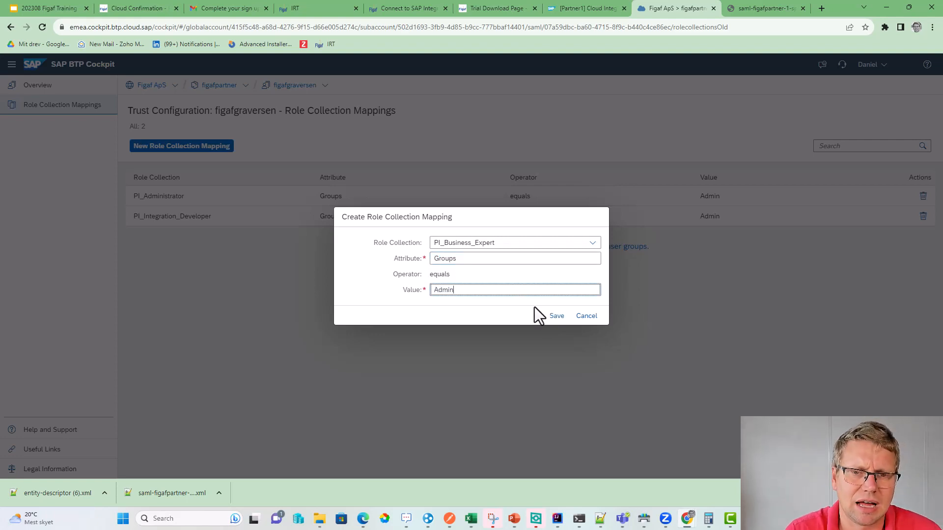
{"action": "left_click", "coordinate": [548, 318]}
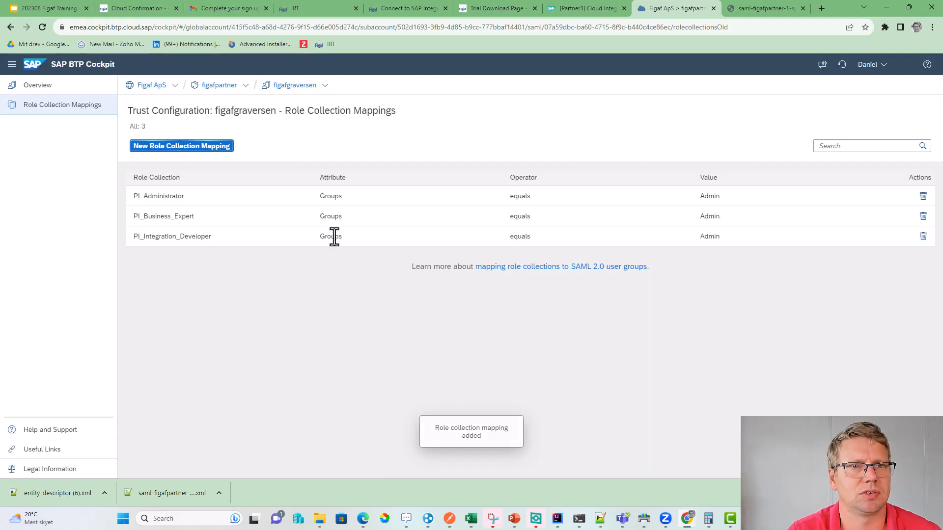
- Complete step 4/4 of the Dev-IS Web API configuration and acknowledge the success message
{"action": "left_click", "coordinate": [575, 8]}
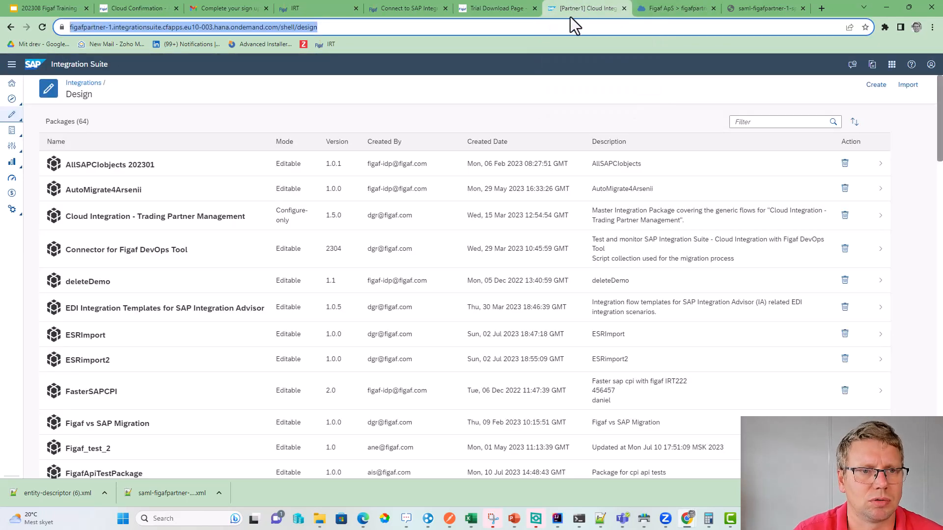
{"action": "left_click", "coordinate": [417, 8]}
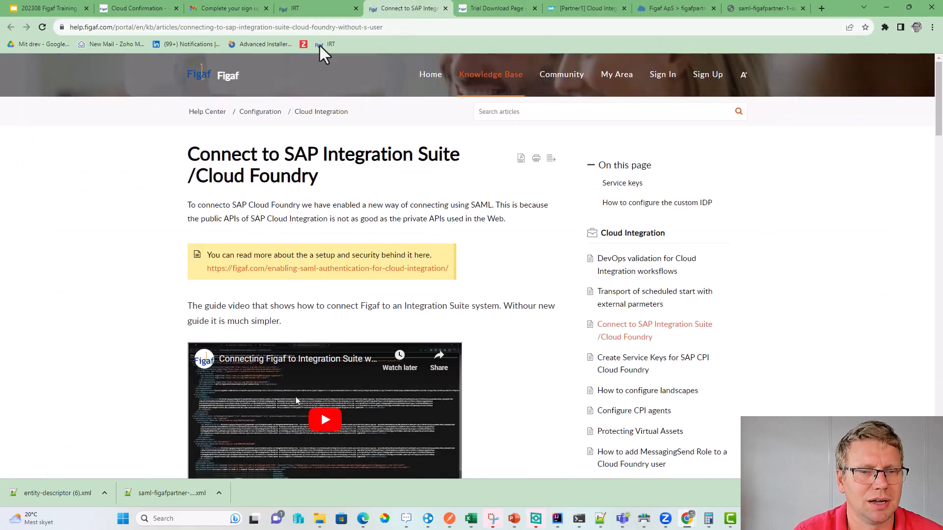
{"action": "left_click", "coordinate": [306, 23]}
{"action": "left_click", "coordinate": [307, 8]}
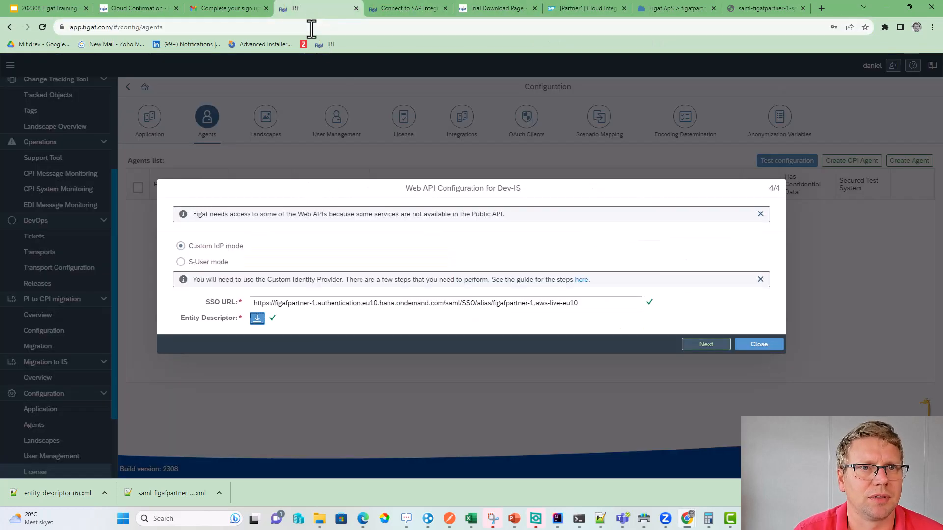
{"action": "left_click", "coordinate": [712, 345]}
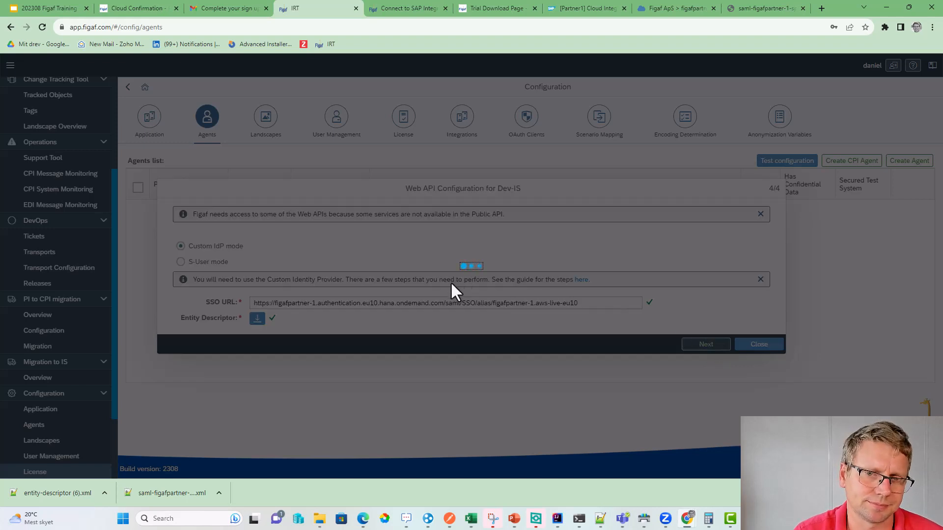
{"action": "left_click", "coordinate": [534, 294]}
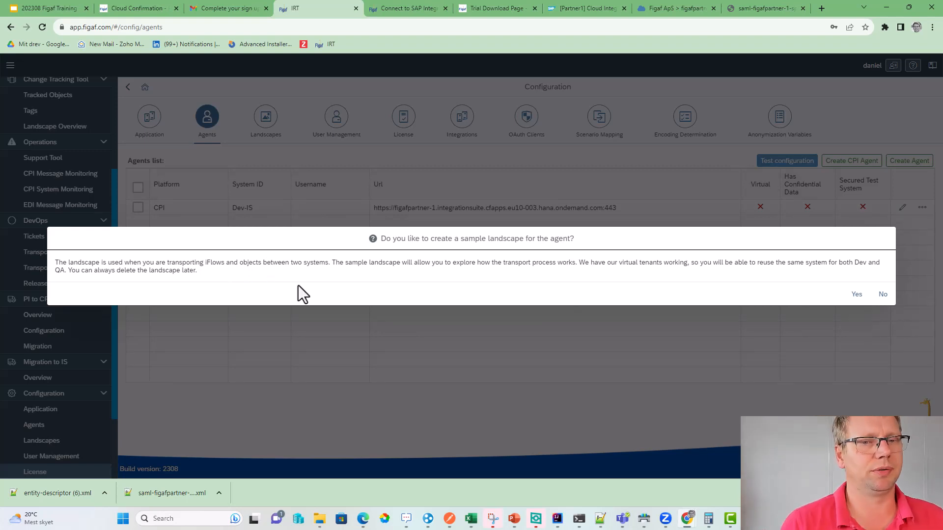
- Accept the sample landscape and onboard only the FasterSAPCPI package for Dev-IS
{"action": "left_click", "coordinate": [855, 294]}
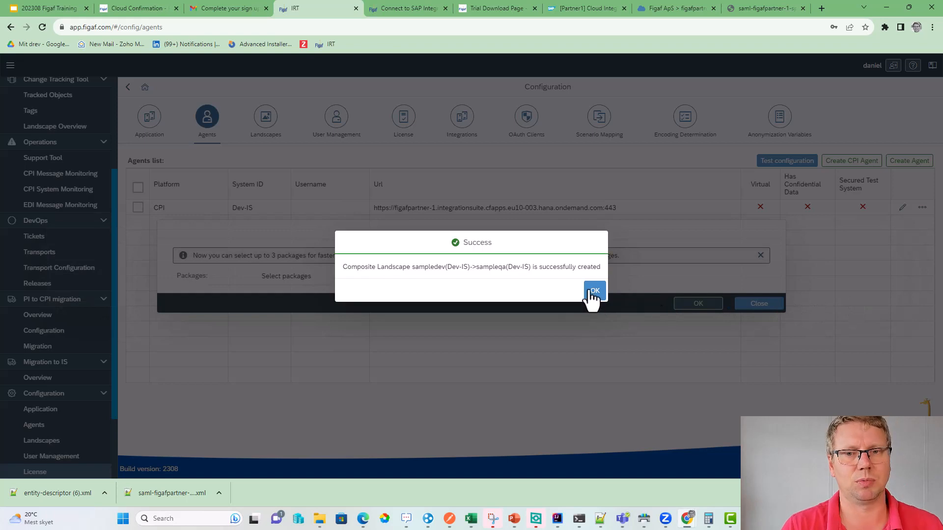
{"action": "left_click", "coordinate": [592, 292]}
{"action": "left_click", "coordinate": [376, 276]}
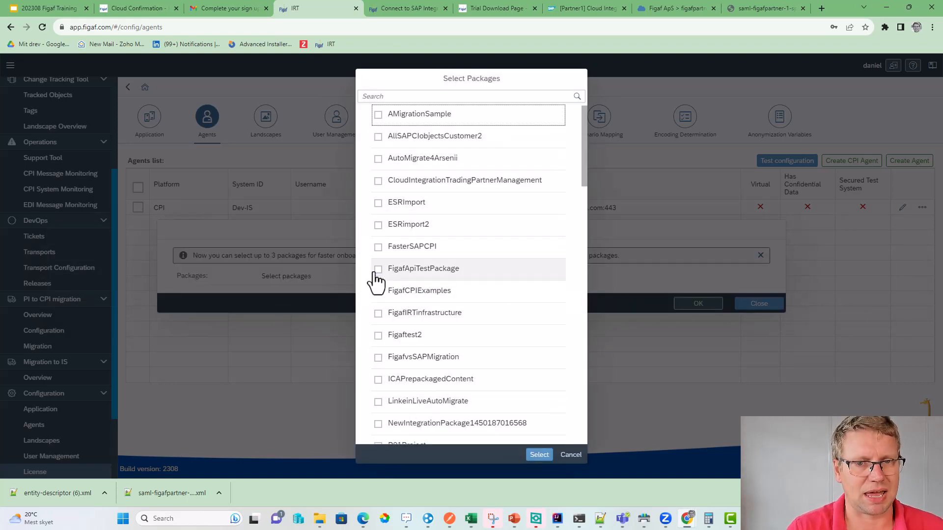
{"action": "left_click", "coordinate": [378, 247]}
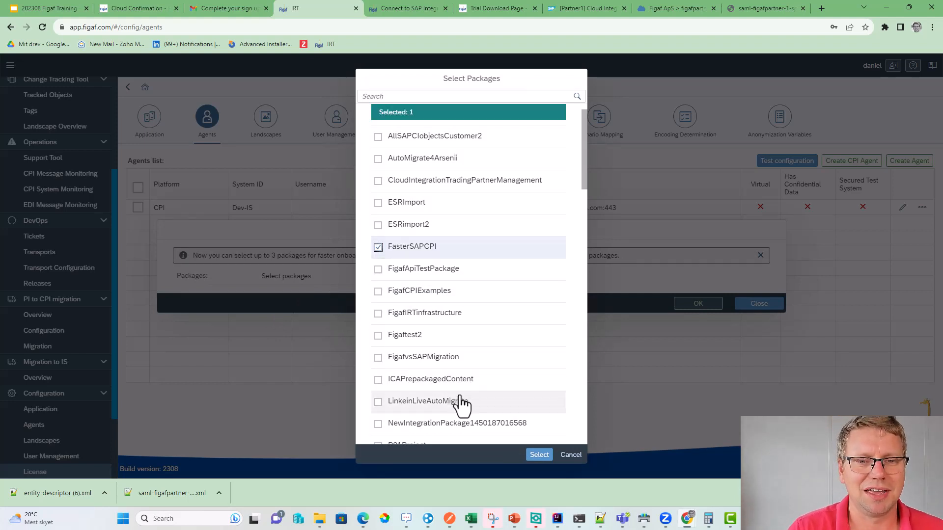
{"action": "left_click", "coordinate": [538, 455]}
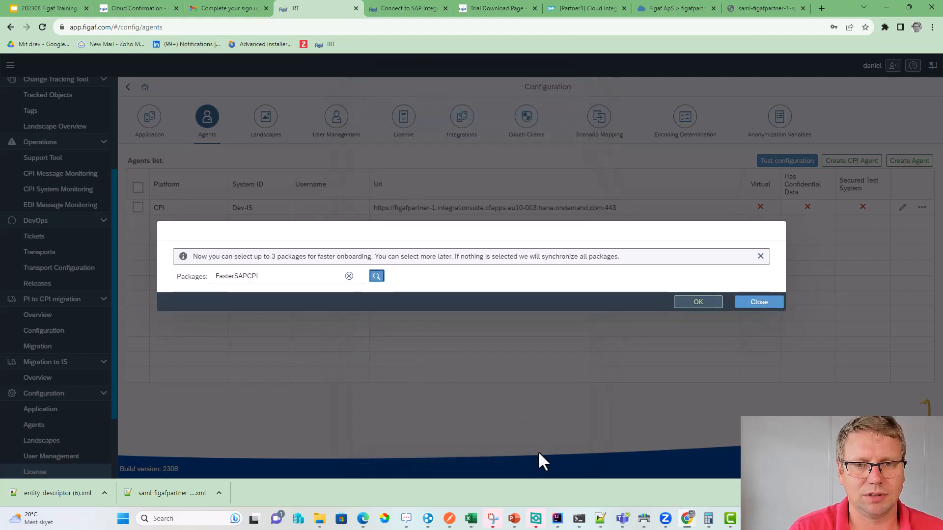
{"action": "left_click", "coordinate": [694, 304]}
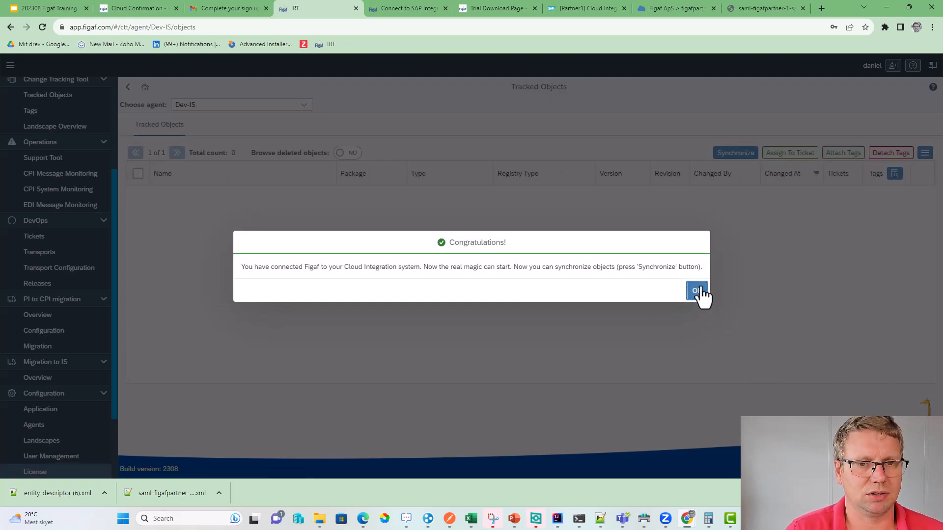
- Synchronize FasterSAPCPI, refreshing until finished, and review the 145 Dev-IS tracked objects
{"action": "left_click", "coordinate": [697, 293]}
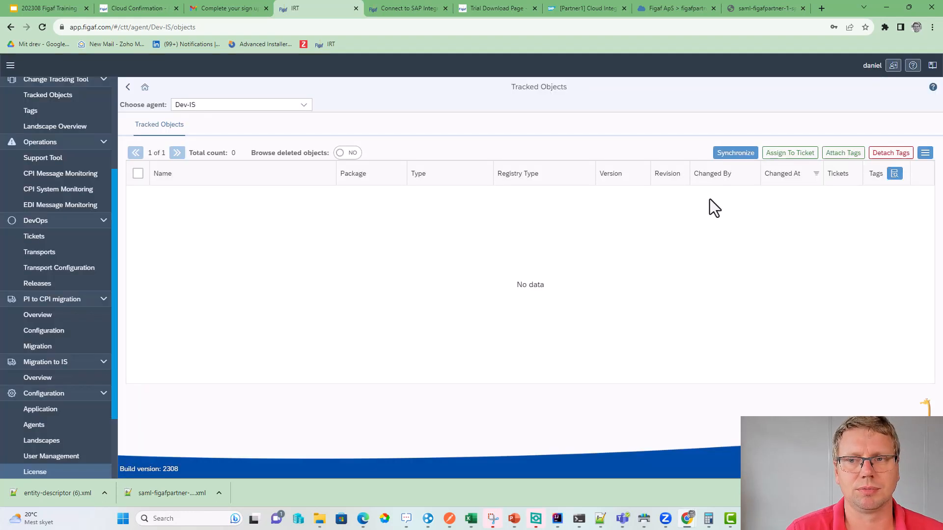
{"action": "left_click", "coordinate": [726, 156]}
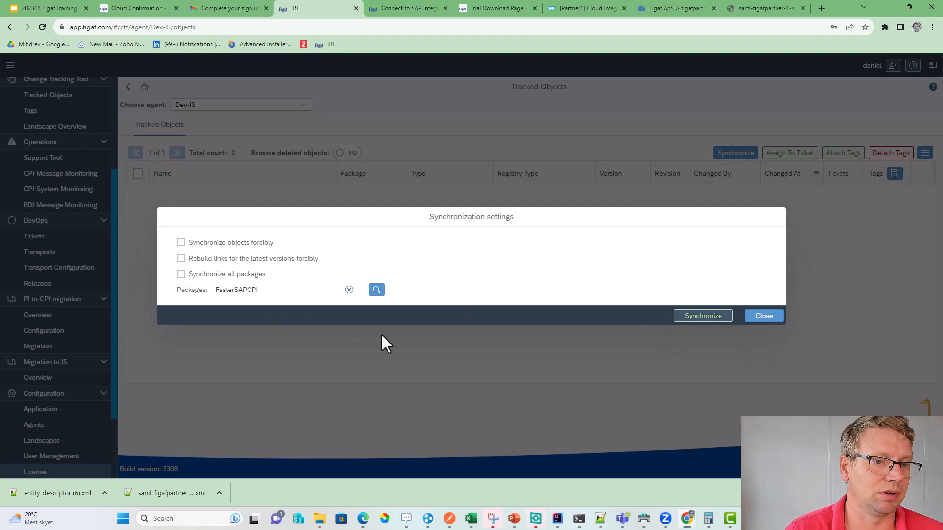
{"action": "left_click", "coordinate": [689, 317]}
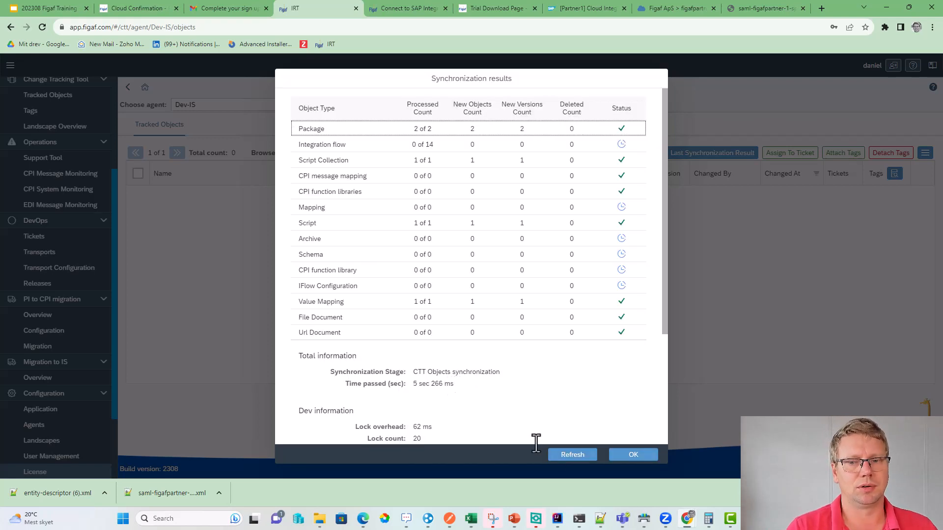
{"action": "left_click", "coordinate": [564, 454]}
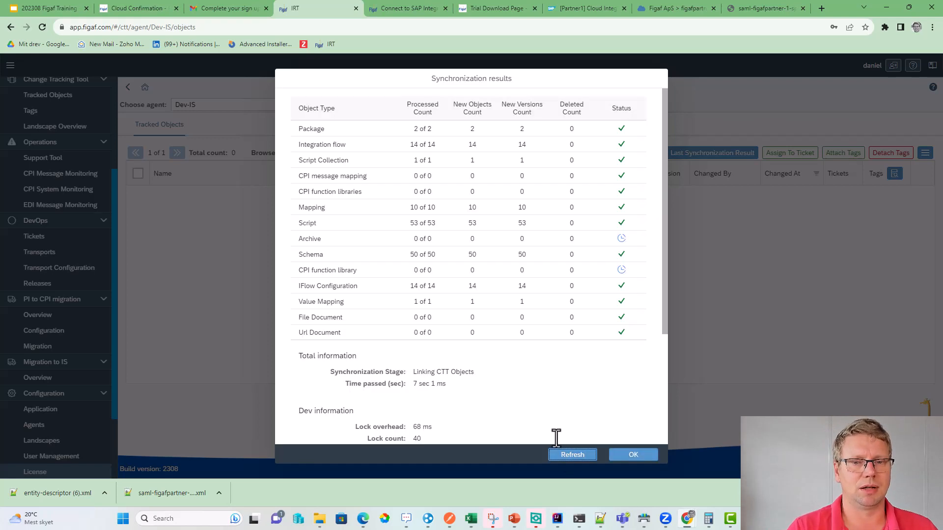
{"action": "scroll", "coordinate": [513, 376], "scroll_direction": "down", "scroll_amount": 3}
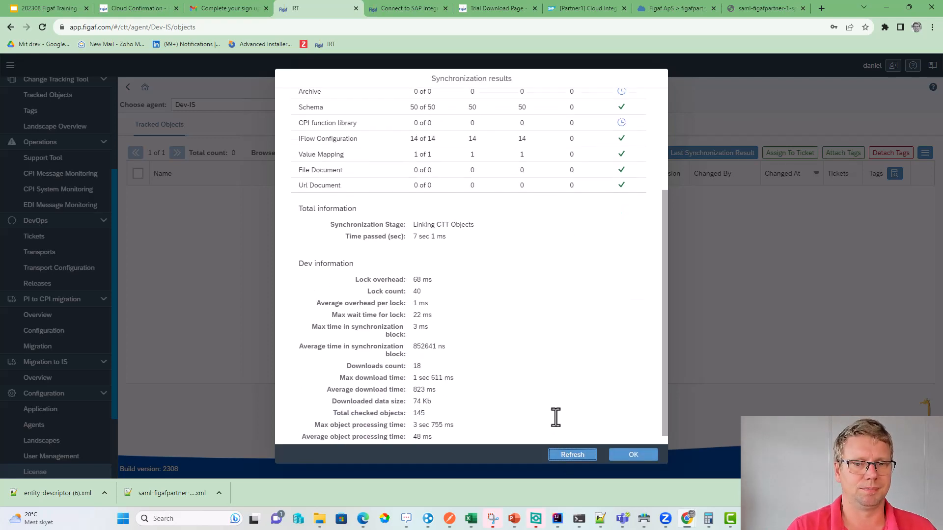
{"action": "left_click", "coordinate": [580, 454]}
{"action": "left_click", "coordinate": [652, 451]}
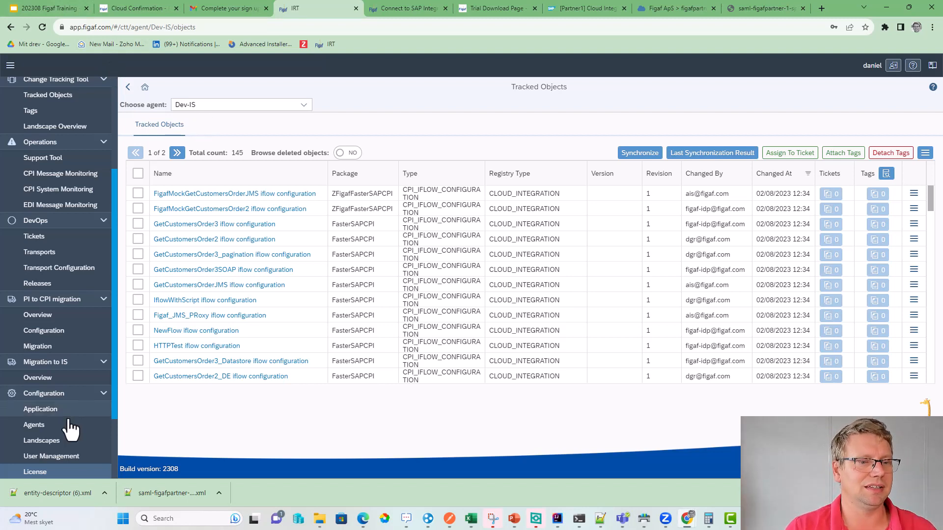
{"action": "scroll", "coordinate": [76, 427], "scroll_direction": "down", "scroll_amount": 2}
{"action": "scroll", "coordinate": [77, 422], "scroll_direction": "down", "scroll_amount": 1}
- Create CPI agent QA-Neo using the copied p0201-tmn Cloud Integration URL
{"action": "left_click", "coordinate": [69, 330]}
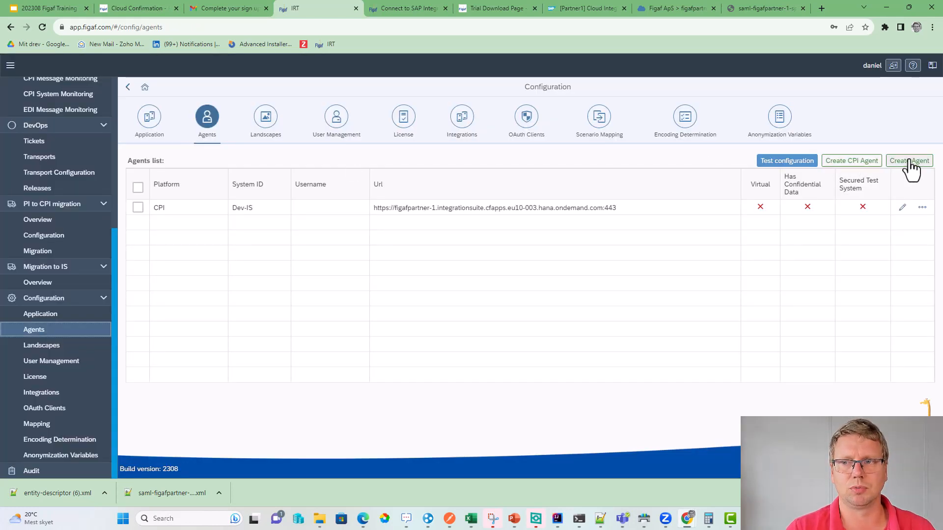
{"action": "left_click", "coordinate": [854, 162]}
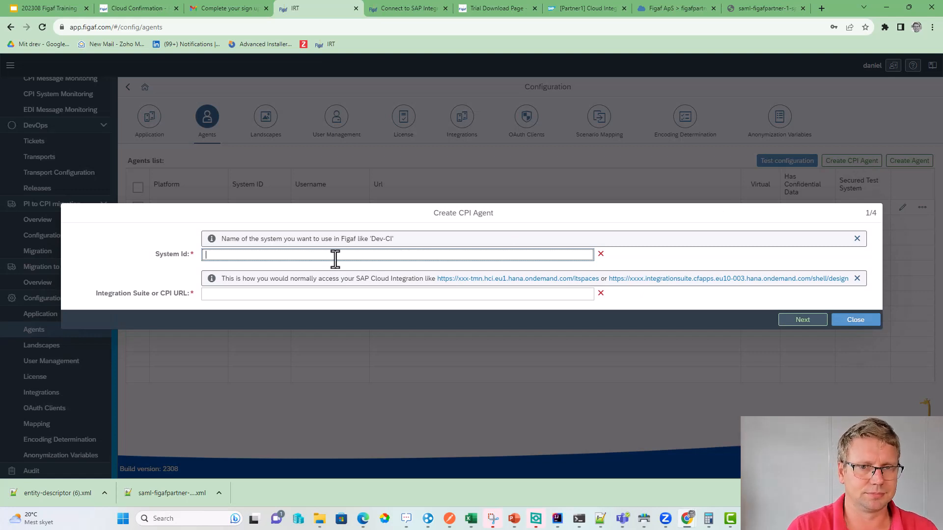
{"action": "type", "text": "QA"}
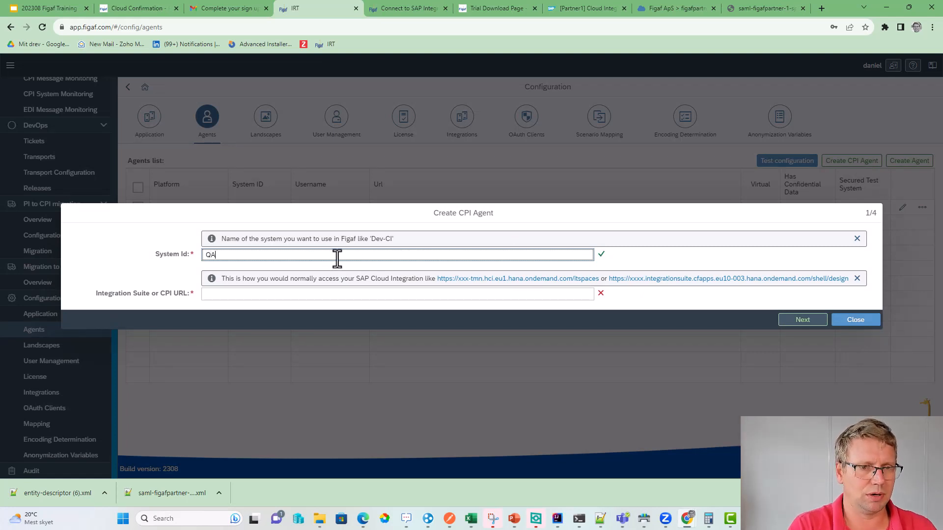
{"action": "type", "text": "-Neo"}
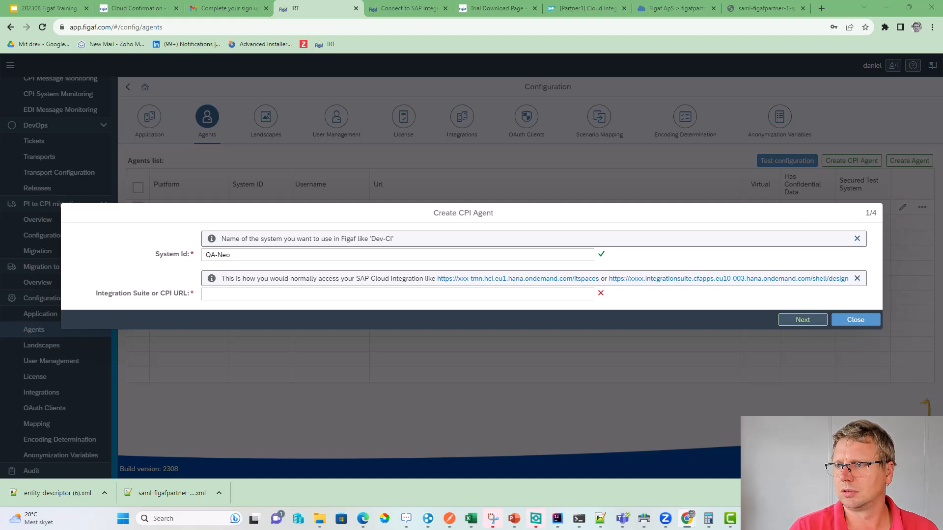
{"action": "left_click_drag", "start_coordinate": [942, 373], "coordinate": [784, 3]}
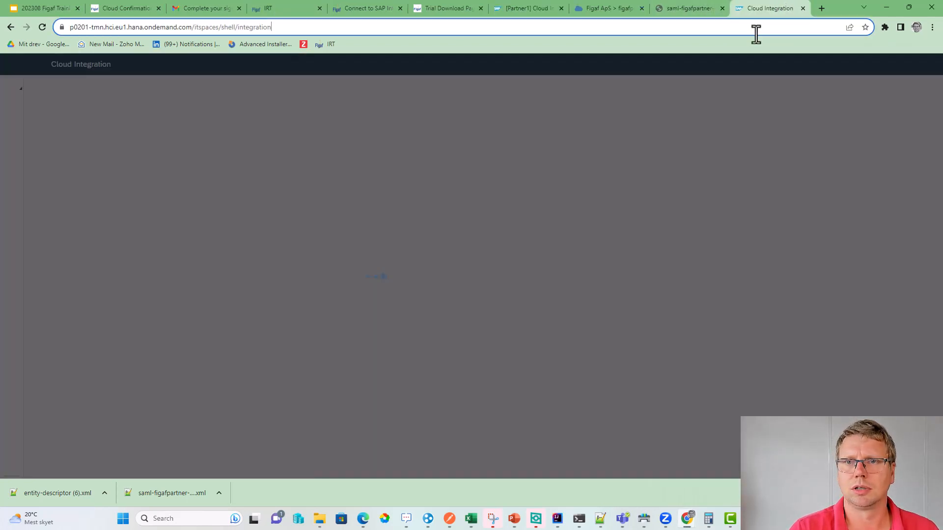
{"action": "left_click", "coordinate": [753, 28]}
{"action": "key", "text": "ctrl+c"}
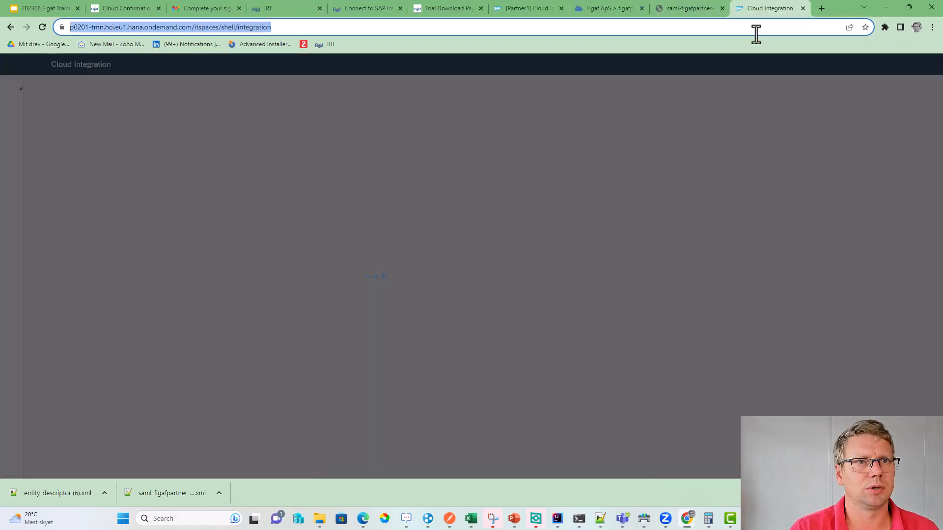
{"action": "left_click", "coordinate": [263, 8]}
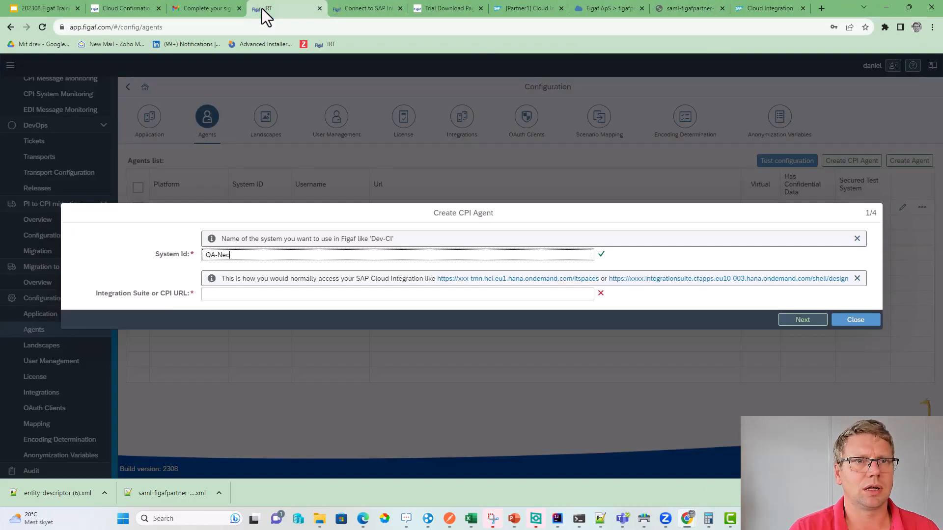
{"action": "left_click", "coordinate": [253, 294]}
{"action": "key", "text": "ctrl+v"}
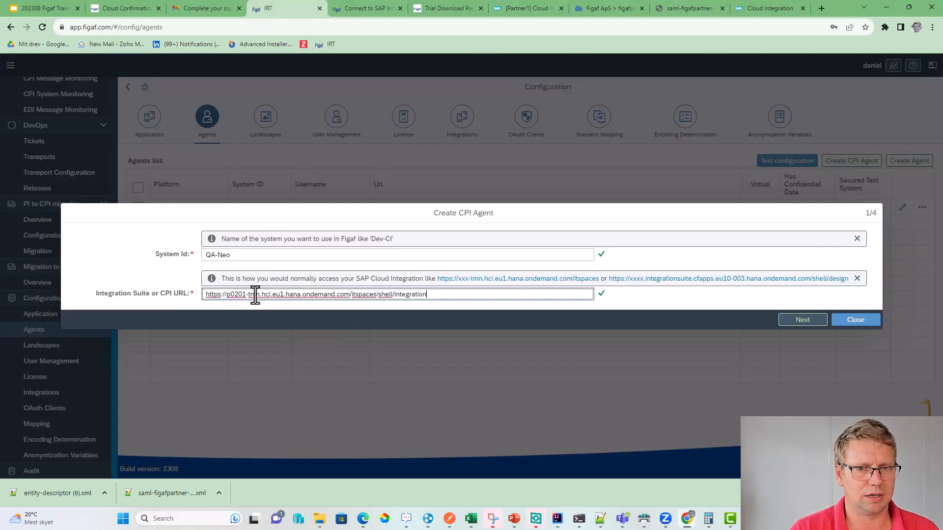
{"action": "left_click", "coordinate": [805, 321]}
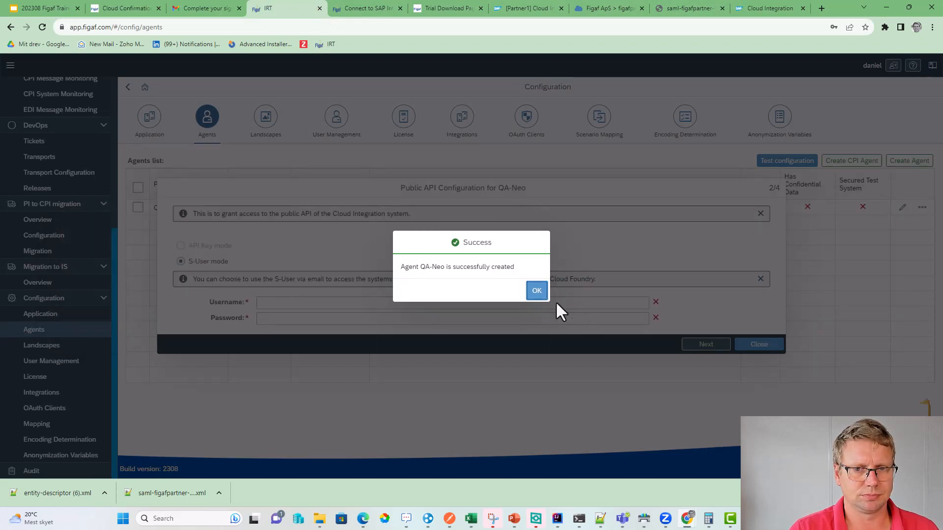
{"action": "left_click", "coordinate": [534, 291]}
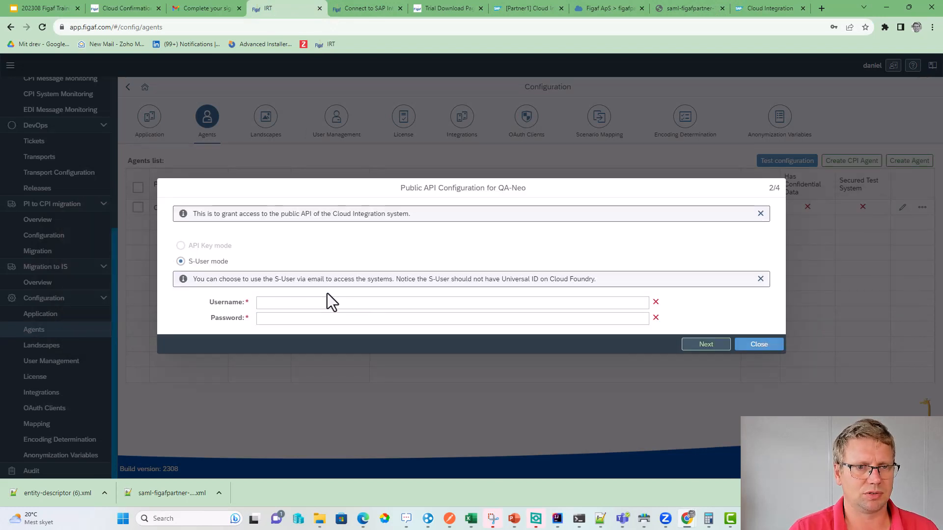
- Enter the S-User username and password for QA-Neo's public API and submit them
{"action": "left_click", "coordinate": [282, 301]}
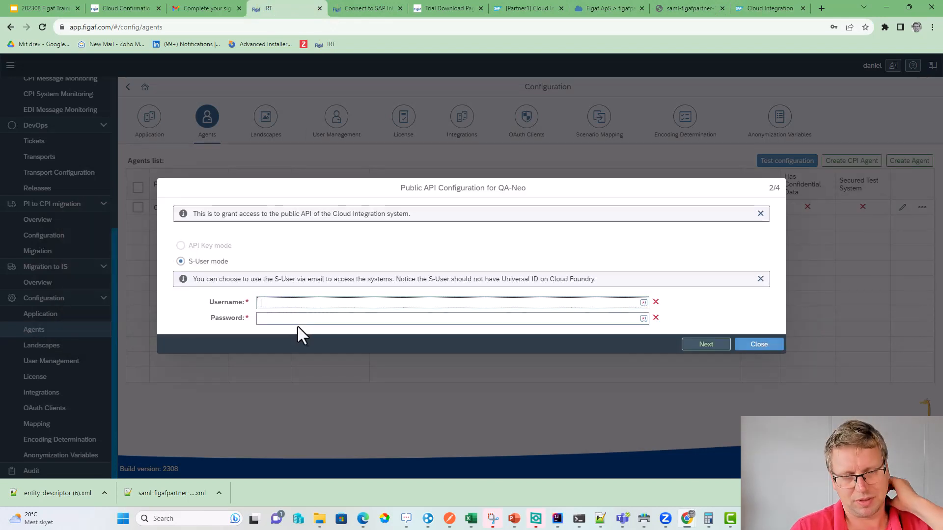
{"action": "left_click", "coordinate": [450, 520]}
{"action": "left_click_drag", "start_coordinate": [445, 8], "coordinate": [942, 297]}
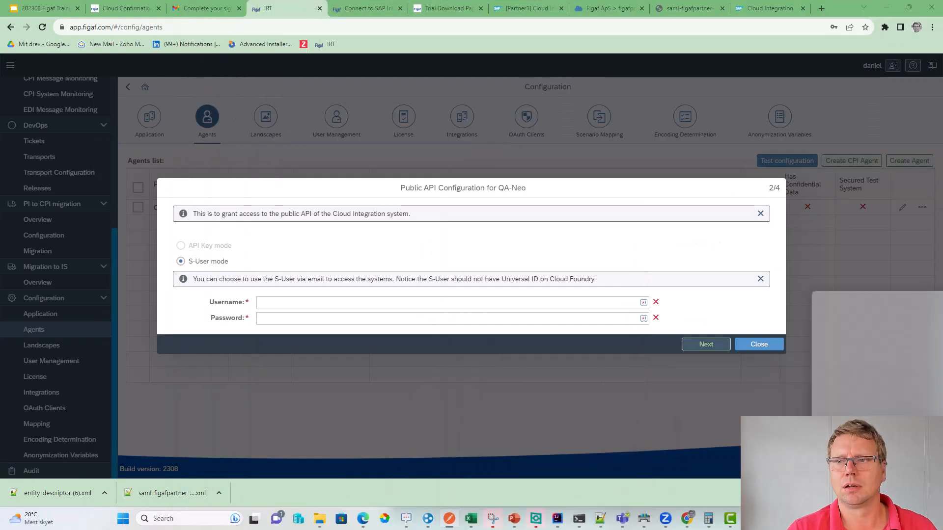
{"action": "left_click", "coordinate": [368, 302]}
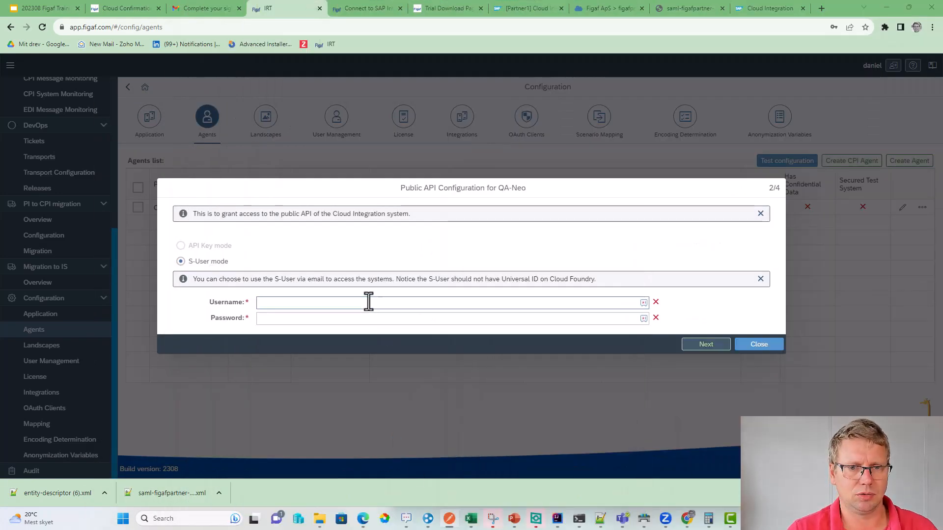
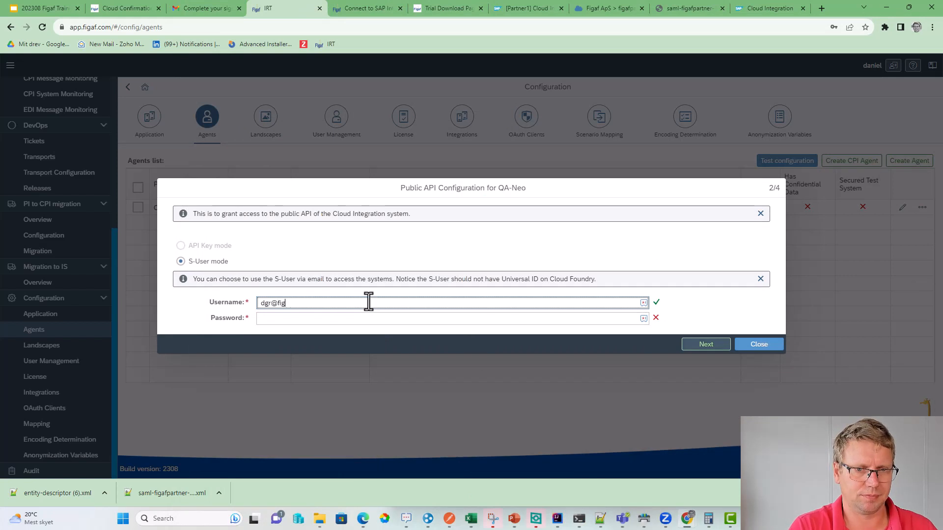
{"action": "key", "text": "Tab"}
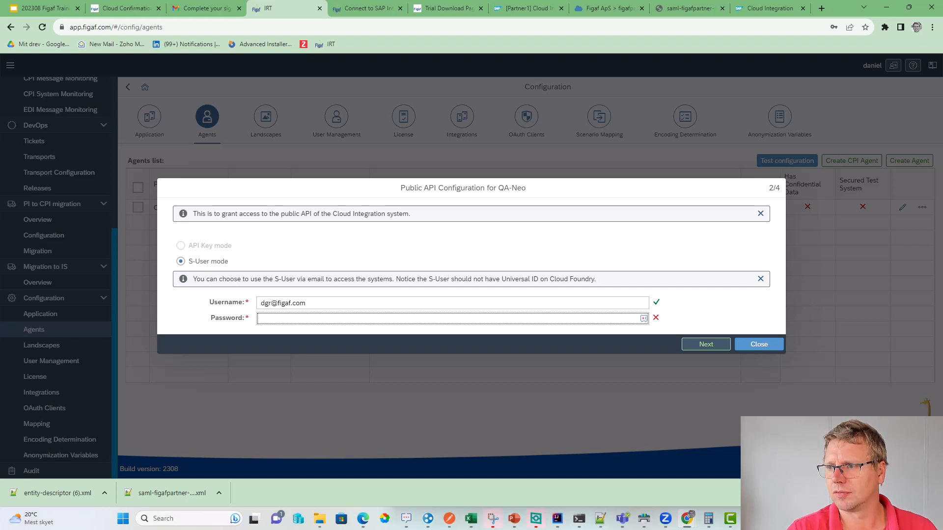
{"action": "key", "text": "alt+Tab"}
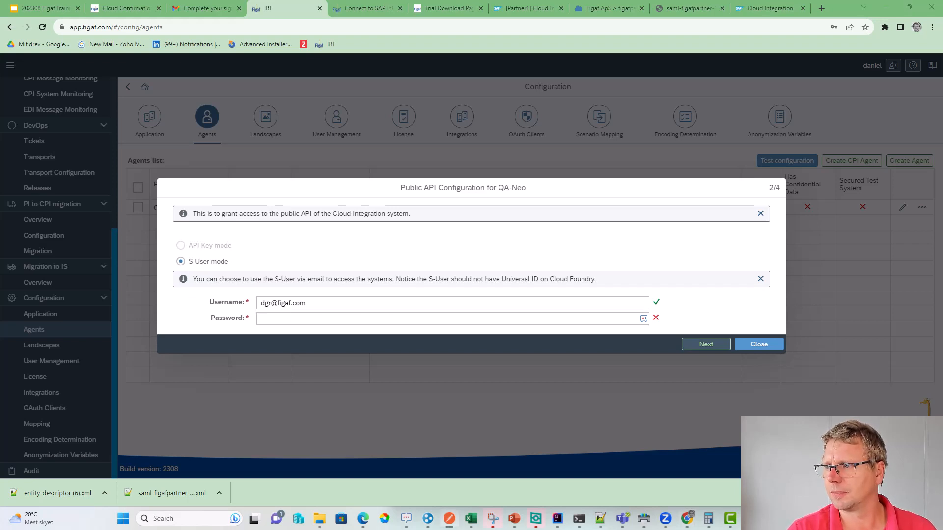
{"action": "key", "text": "ctrl+v"}
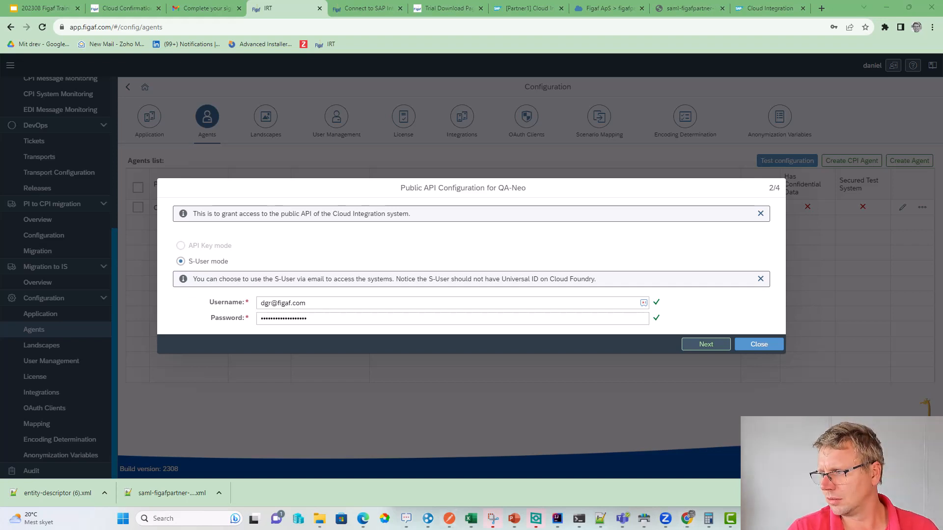
{"action": "left_click", "coordinate": [688, 344]}
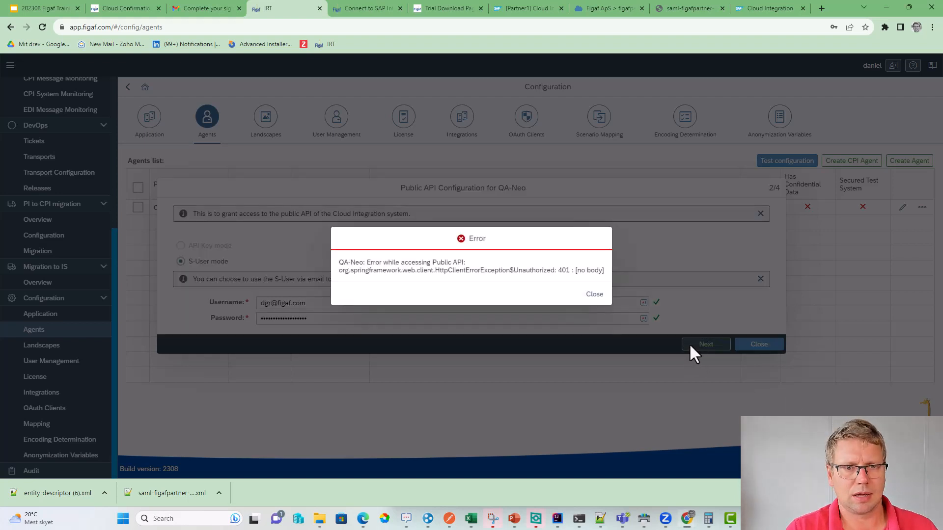
- Dismiss the 401 unauthorized error and close the Public API Configuration dialog
{"action": "left_click", "coordinate": [592, 295]}
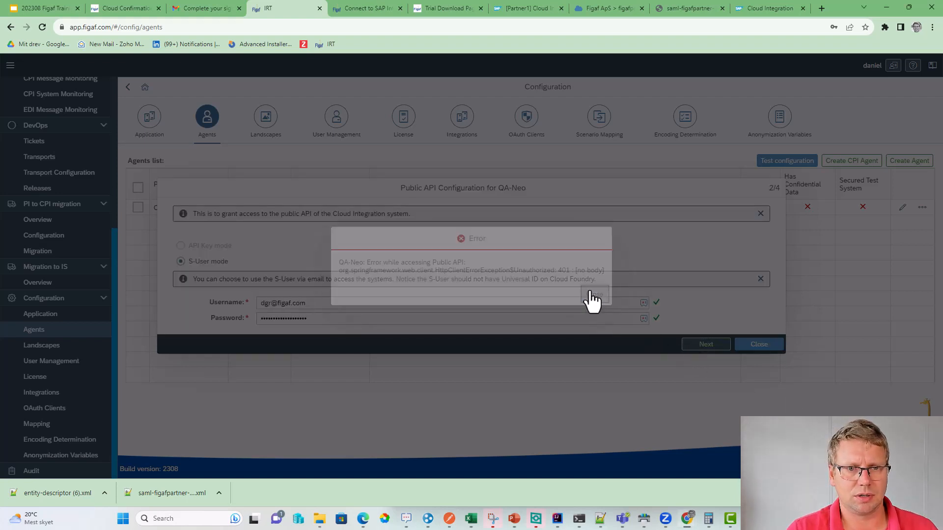
{"action": "left_click", "coordinate": [392, 321]}
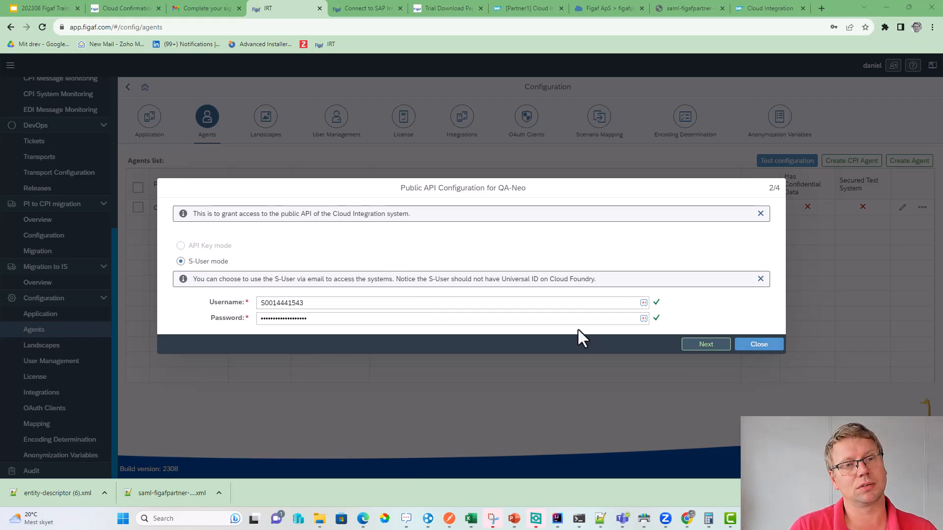
{"action": "left_click", "coordinate": [759, 345]}
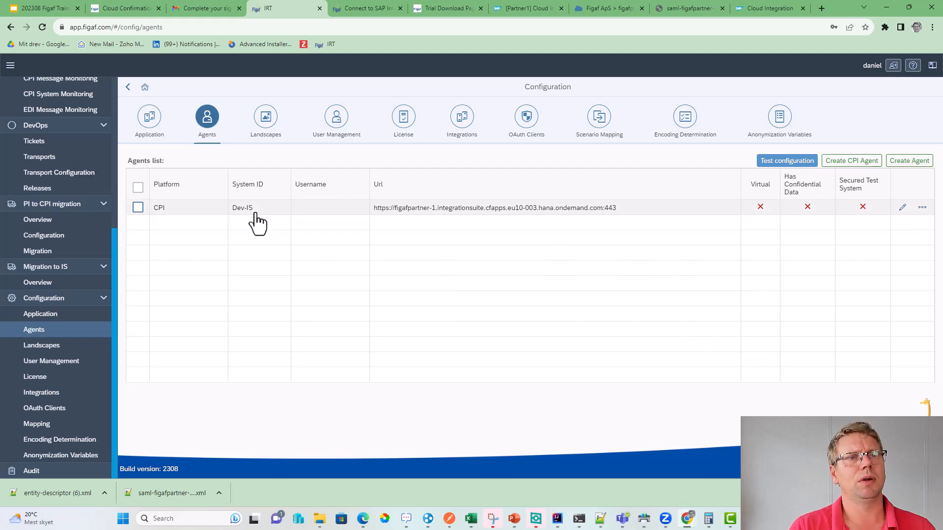
- Highlight the Connect to Cloud Integration and Setup Landscape items on Agenda slide 9, then return to Figaf
{"action": "left_click", "coordinate": [37, 9]}
{"action": "scroll", "coordinate": [52, 204], "scroll_direction": "up", "scroll_amount": 10}
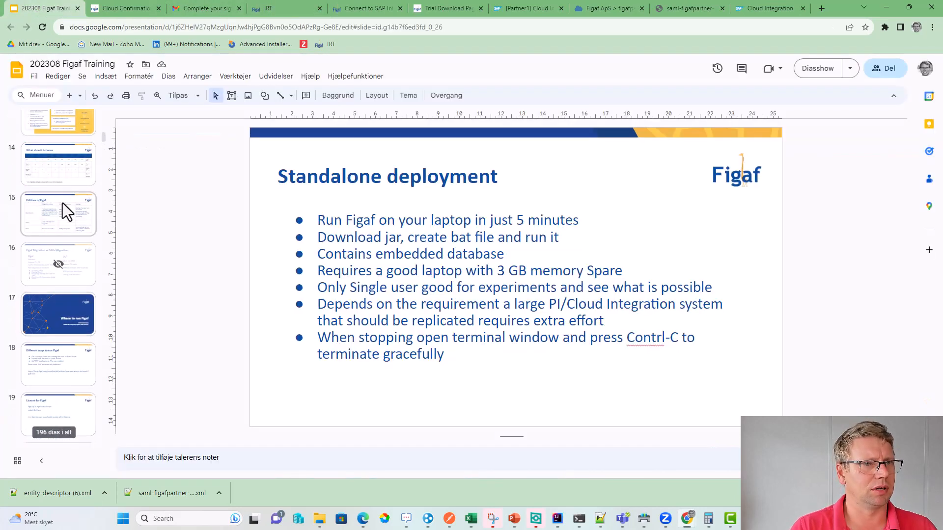
{"action": "left_click", "coordinate": [43, 170]}
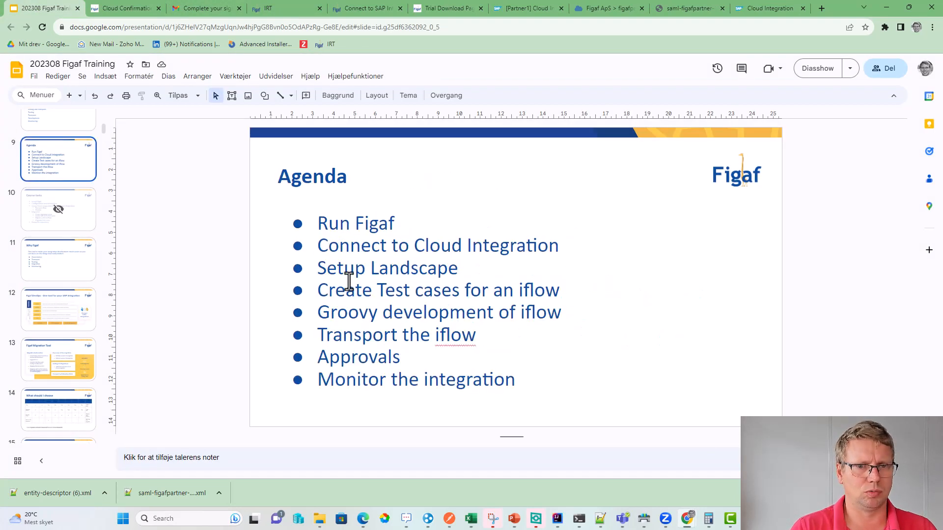
{"action": "left_click_drag", "start_coordinate": [328, 246], "coordinate": [560, 252]}
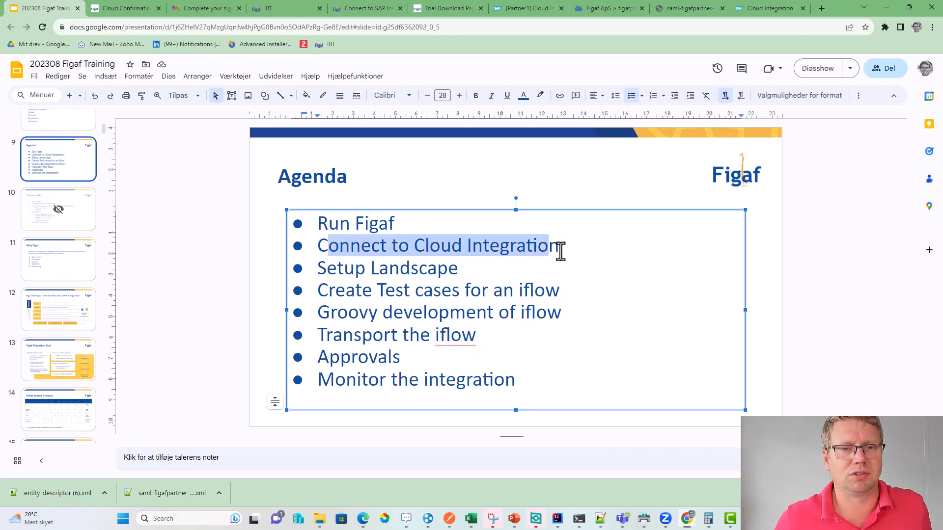
{"action": "left_click_drag", "start_coordinate": [448, 269], "coordinate": [338, 267]}
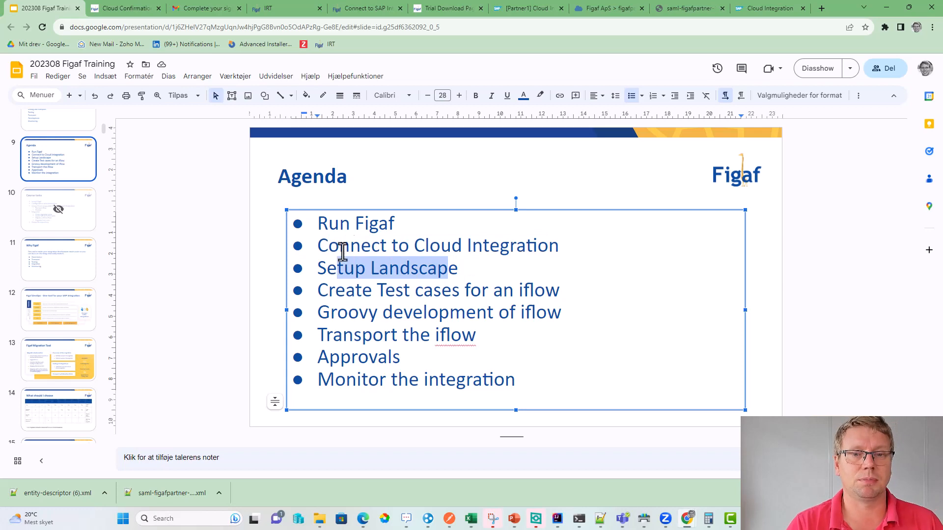
{"action": "left_click", "coordinate": [281, 10]}
- Open the sampledev(Dev-IS)->sampleqa(Dev-IS) composite landscape for editing and expand its environments
{"action": "left_click", "coordinate": [34, 346]}
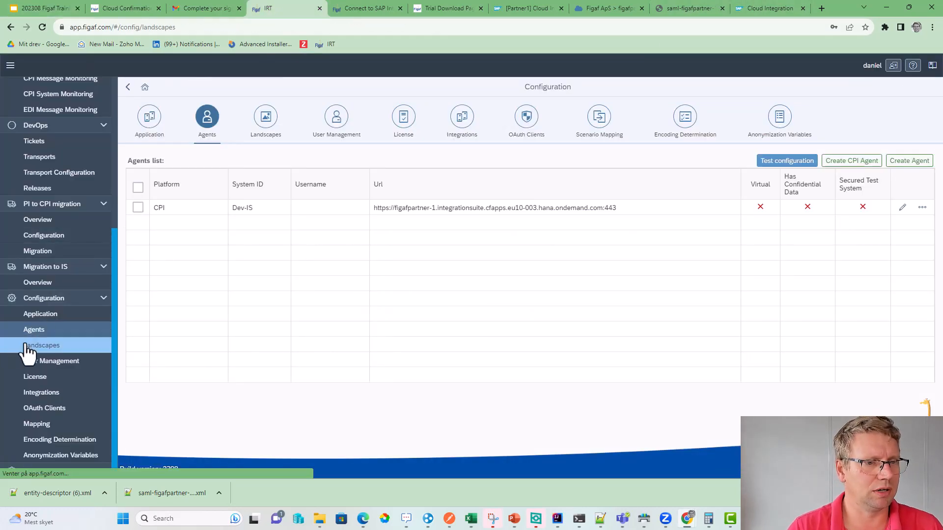
{"action": "left_click", "coordinate": [137, 207]}
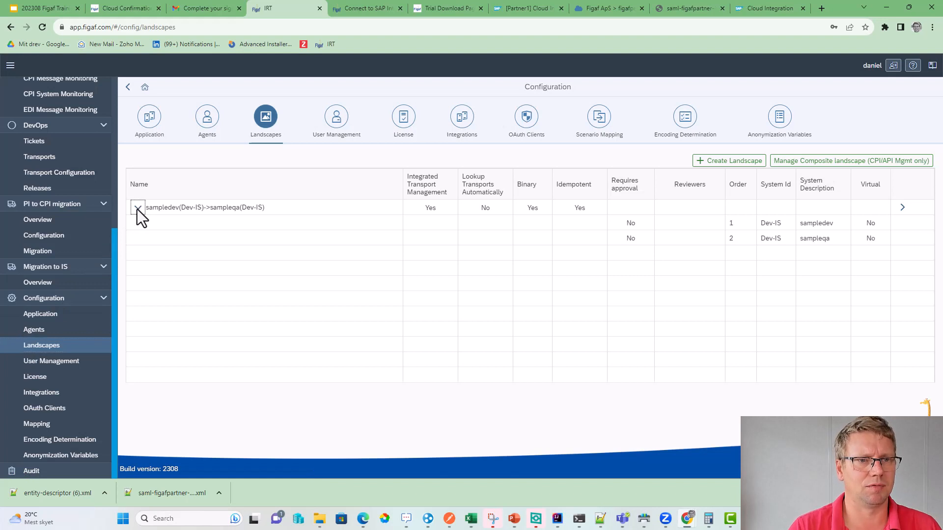
{"action": "left_click", "coordinate": [806, 170]}
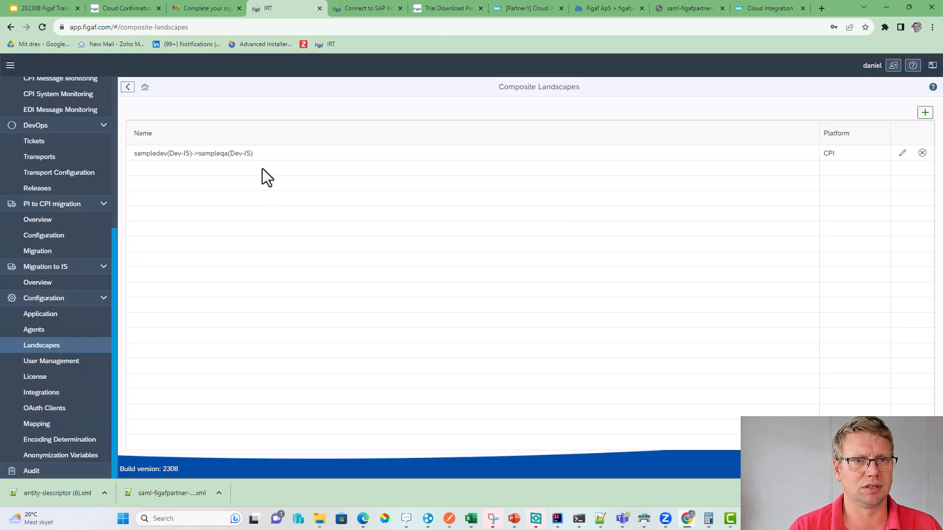
{"action": "left_click", "coordinate": [902, 154]}
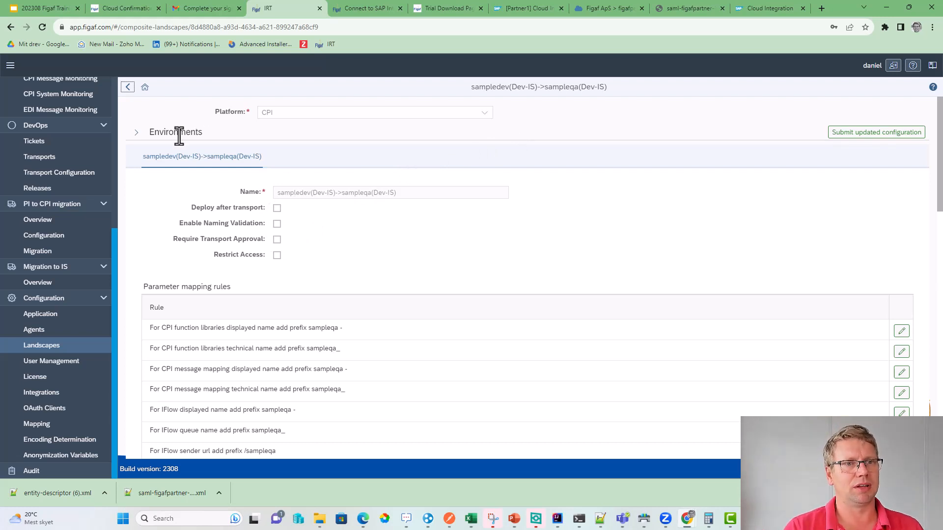
{"action": "left_click", "coordinate": [136, 133]}
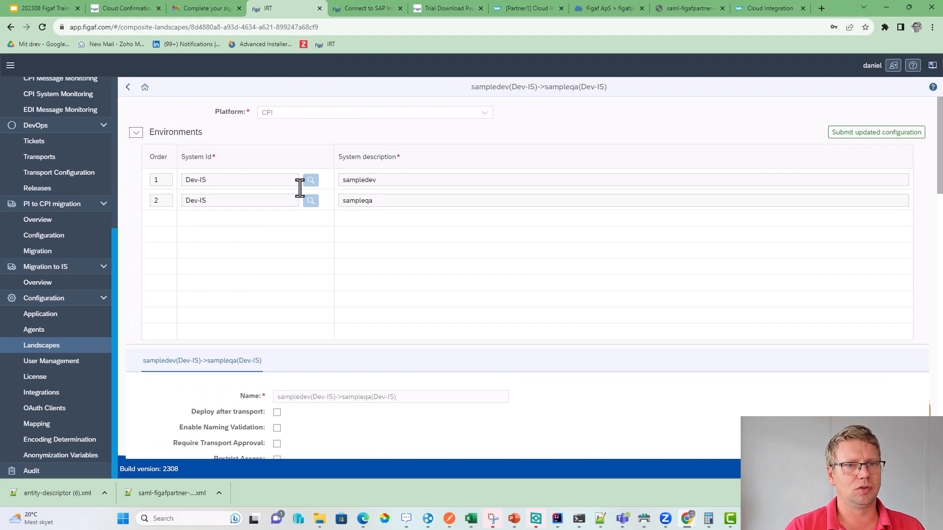
{"action": "double_click", "coordinate": [404, 181]}
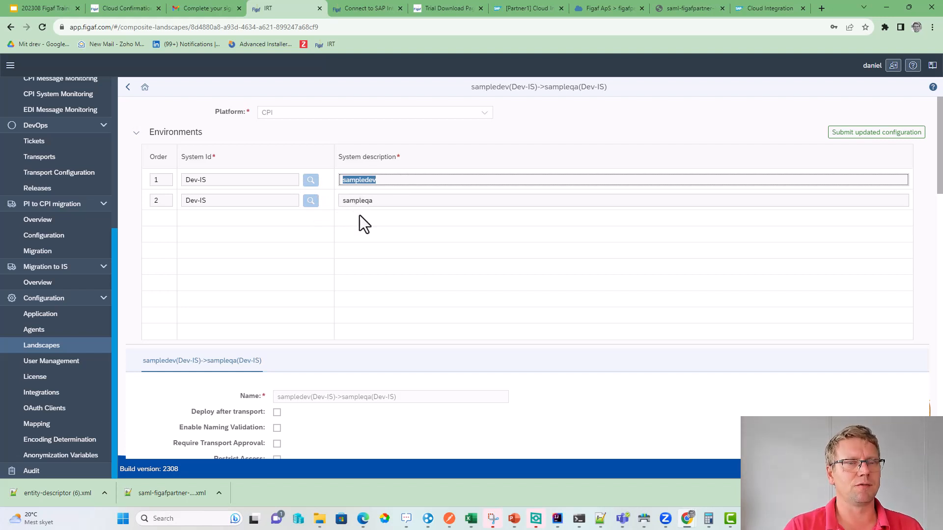
- Enable Deploy after transport, leaving naming validation, transport approval and access restriction off
{"action": "scroll", "coordinate": [327, 280], "scroll_direction": "down", "scroll_amount": 3}
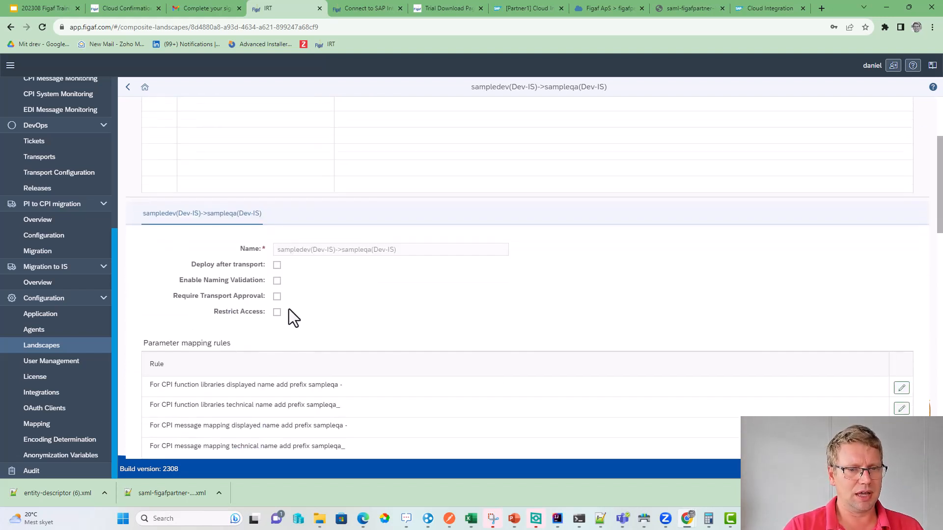
{"action": "left_click", "coordinate": [276, 266]}
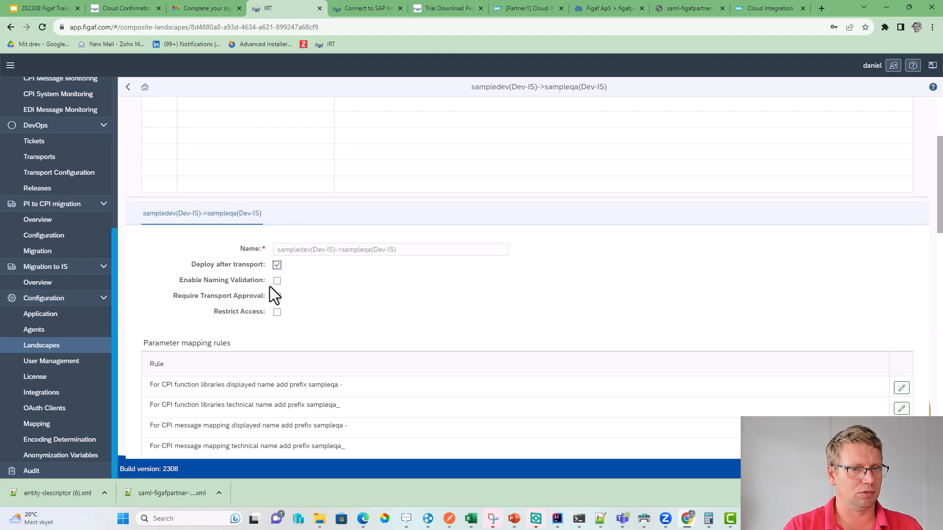
{"action": "left_click", "coordinate": [277, 281]}
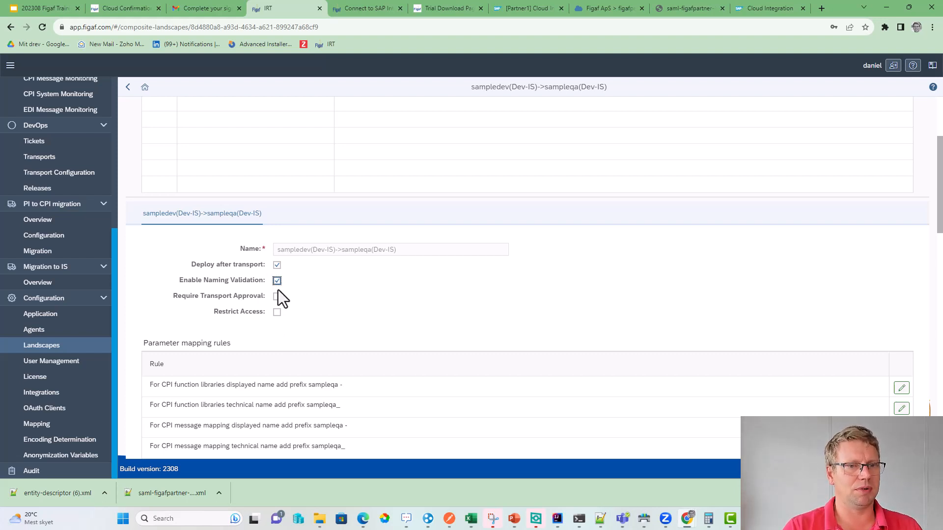
{"action": "left_click", "coordinate": [277, 296]}
{"action": "left_click", "coordinate": [277, 297]}
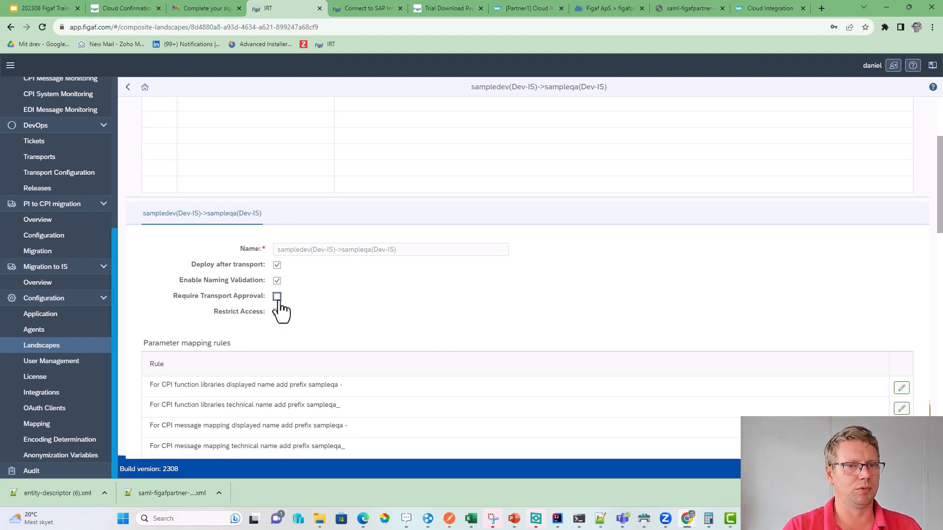
{"action": "left_click", "coordinate": [277, 280]}
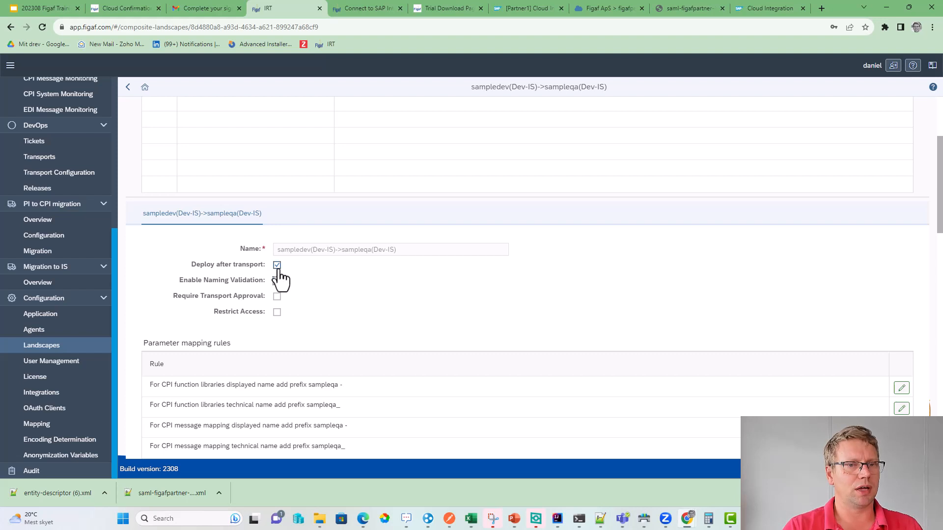
{"action": "left_click", "coordinate": [277, 313]}
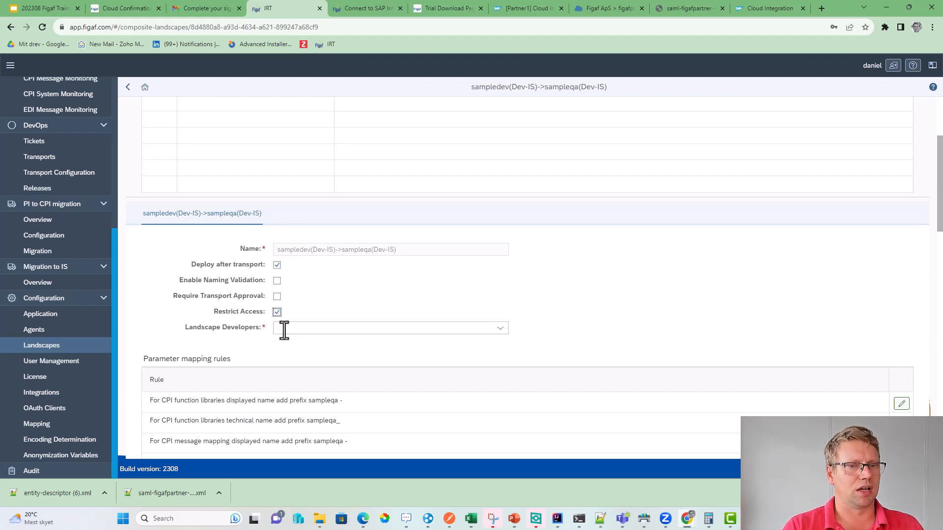
{"action": "left_click", "coordinate": [284, 331]}
{"action": "left_click", "coordinate": [277, 312]}
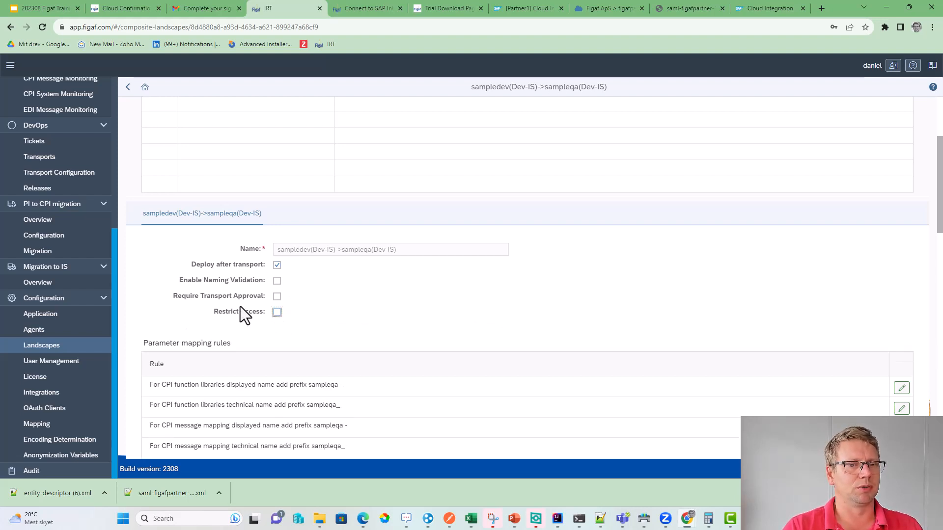
{"action": "scroll", "coordinate": [240, 308], "scroll_direction": "down", "scroll_amount": 4}
{"action": "scroll", "coordinate": [214, 282], "scroll_direction": "down", "scroll_amount": 2}
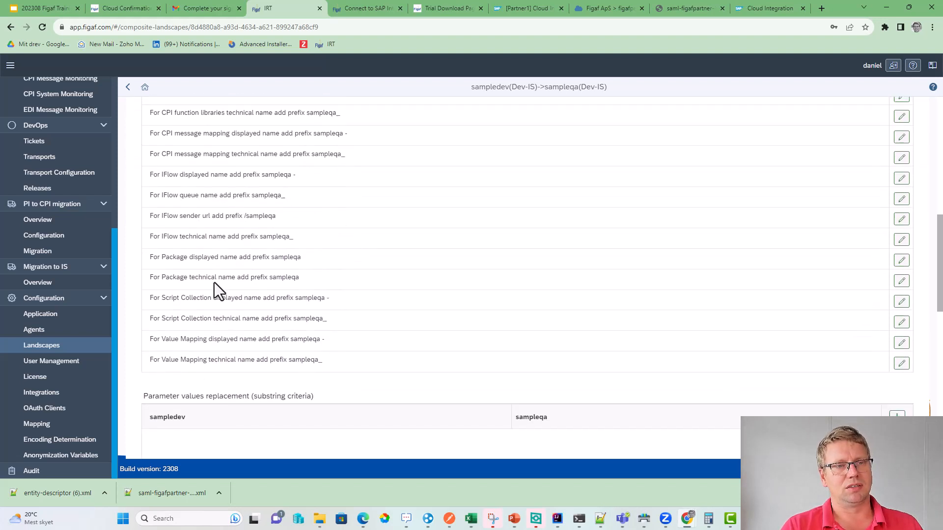
{"action": "scroll", "coordinate": [219, 276], "scroll_direction": "up", "scroll_amount": 1}
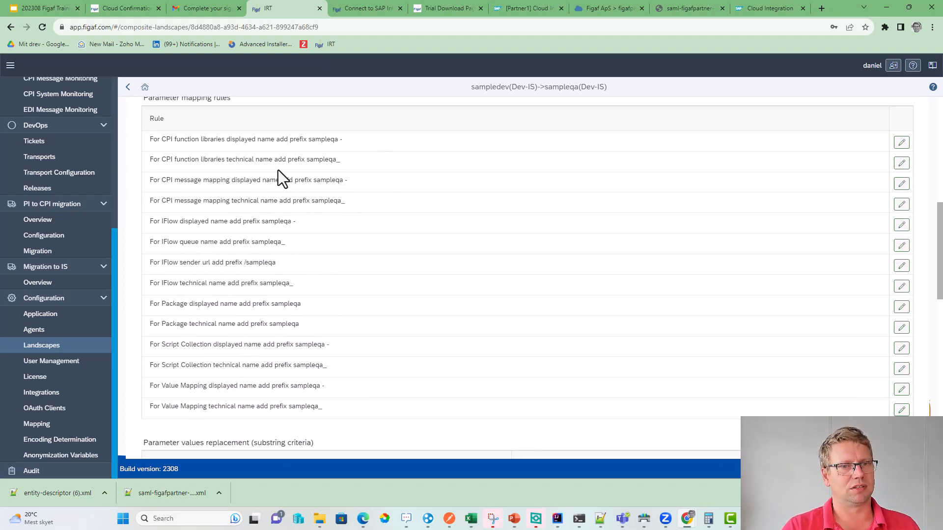
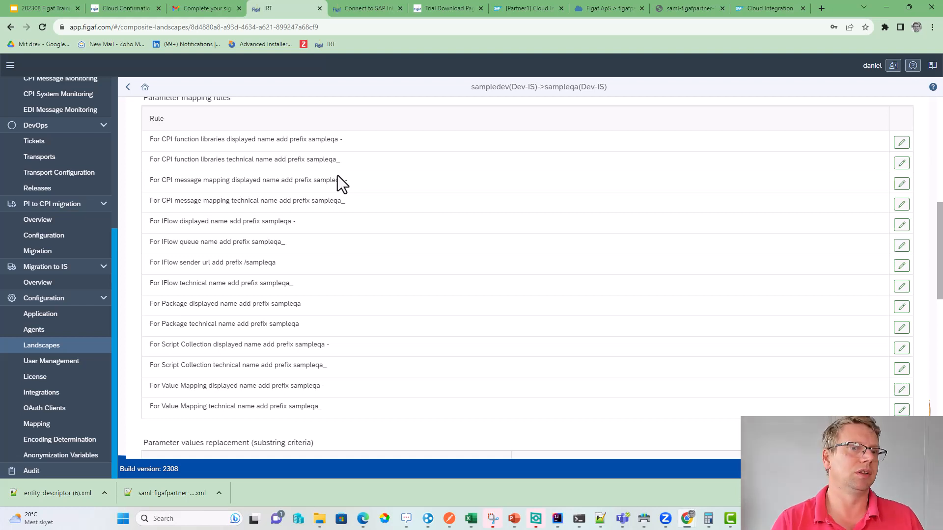
- Scroll back up through the sampledev to sampleqa landscape editor
{"action": "scroll", "coordinate": [337, 175], "scroll_direction": "up", "scroll_amount": 5}
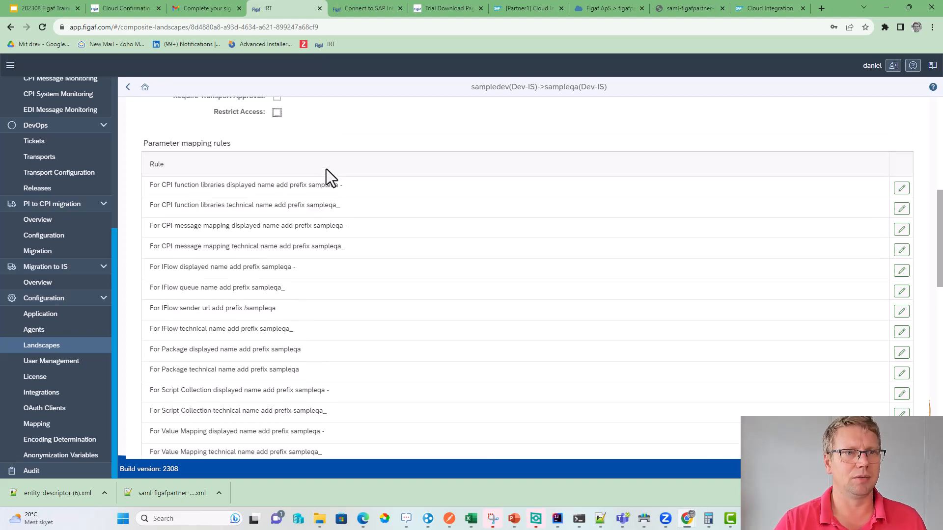
{"action": "scroll", "coordinate": [277, 324], "scroll_direction": "down", "scroll_amount": 2}
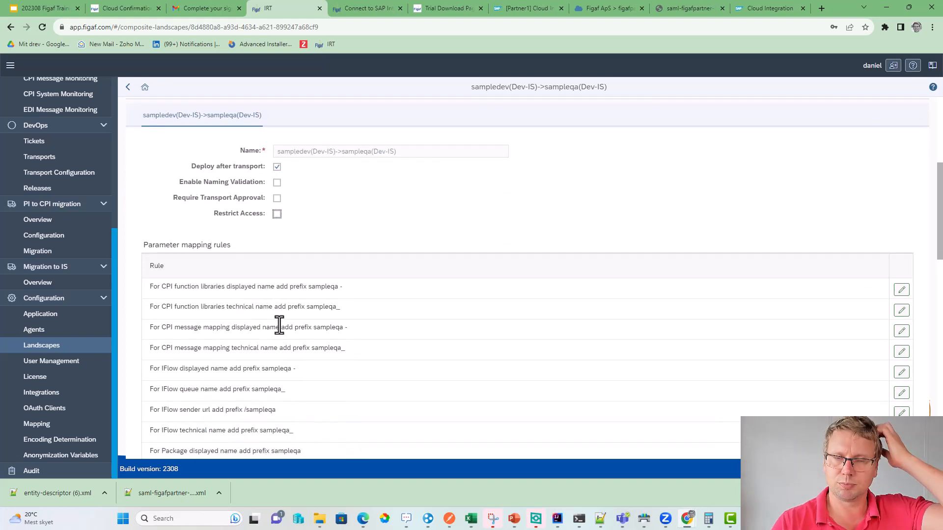
{"action": "scroll", "coordinate": [279, 324], "scroll_direction": "up", "scroll_amount": 2}
{"action": "scroll", "coordinate": [322, 286], "scroll_direction": "up", "scroll_amount": 3}
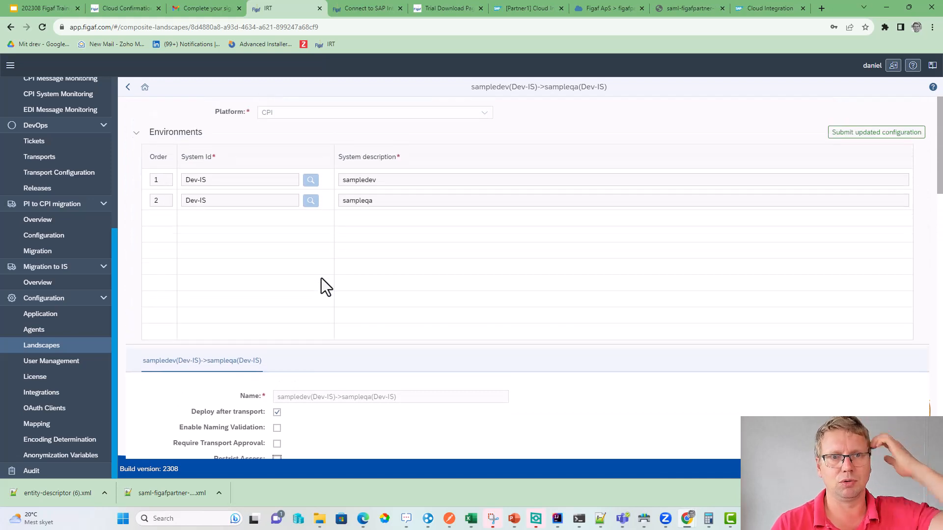
- Start a new composite landscape with Dev-IS as the system for both environments
{"action": "left_click", "coordinate": [126, 88]}
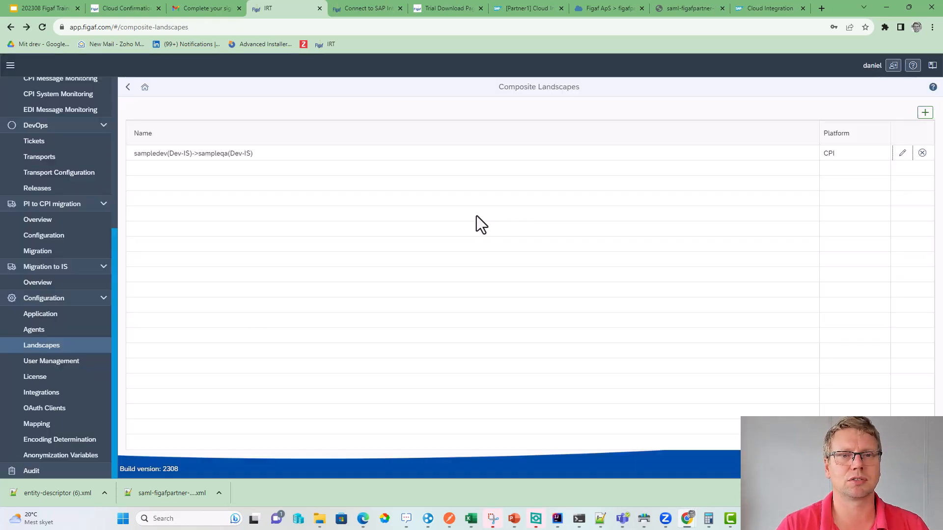
{"action": "left_click", "coordinate": [925, 114]}
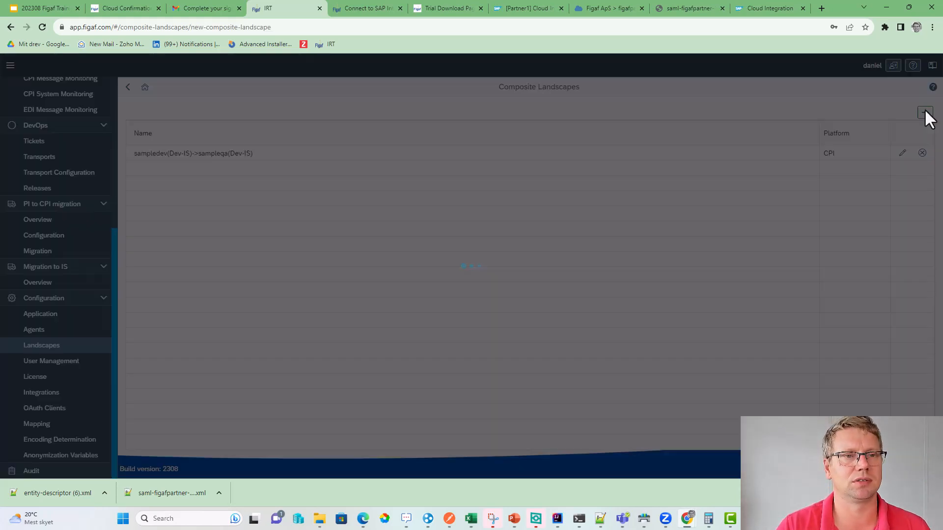
{"action": "left_click", "coordinate": [311, 180]}
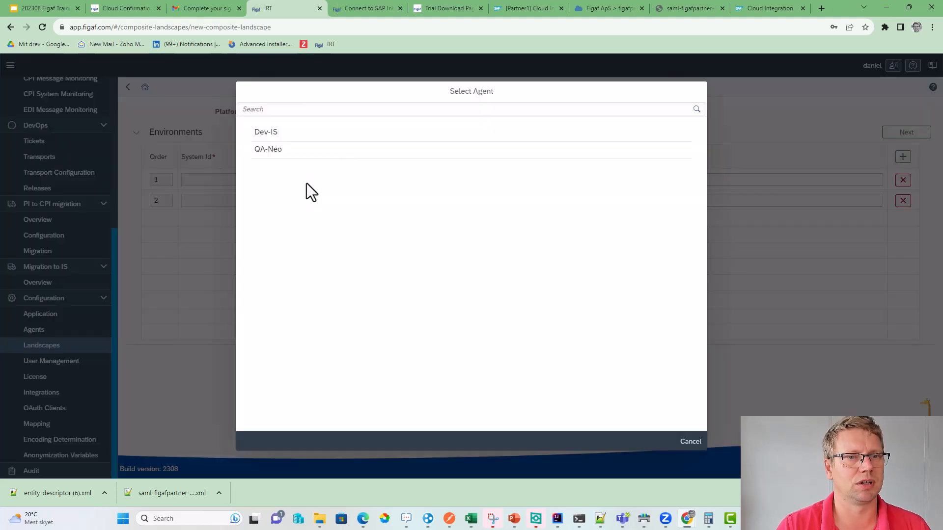
{"action": "left_click", "coordinate": [291, 149]}
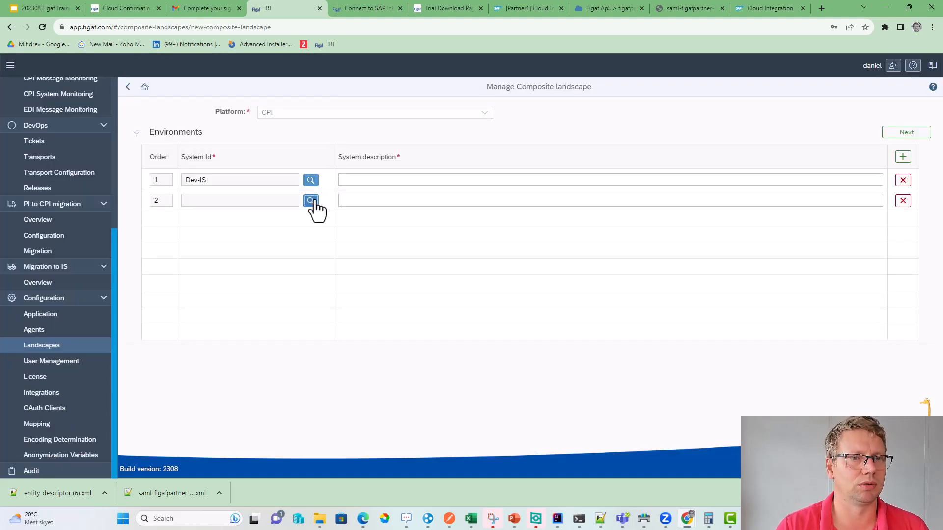
{"action": "left_click", "coordinate": [311, 200]}
{"action": "left_click", "coordinate": [312, 132]}
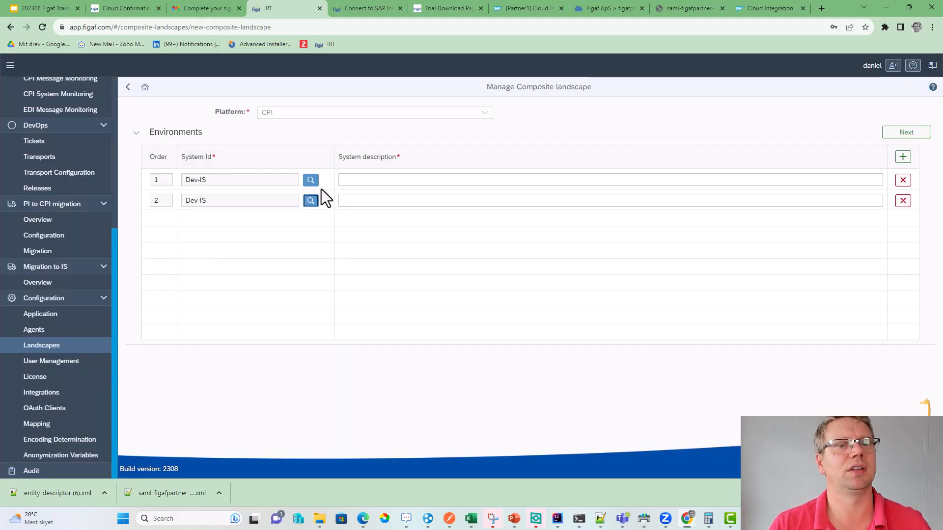
- Describe the environments as DEV and QAdemo and generate the landscape
{"action": "left_click", "coordinate": [377, 180]}
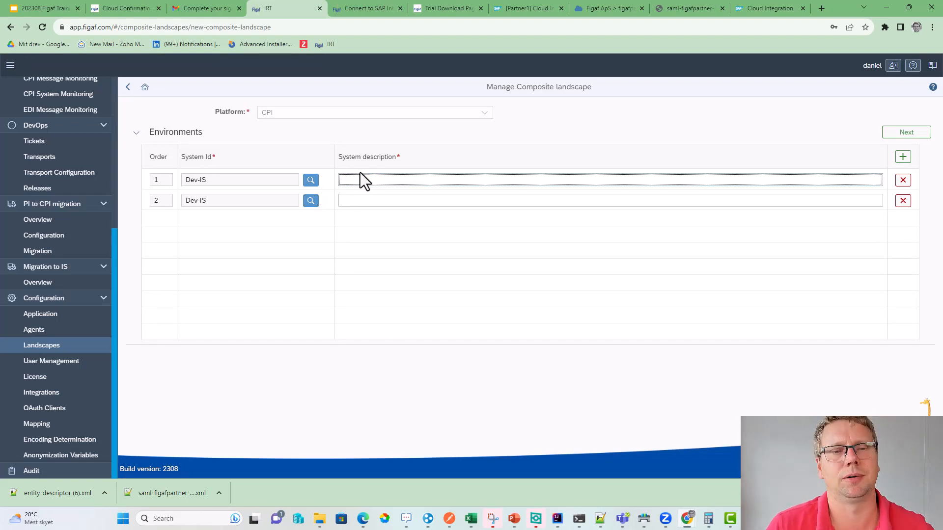
{"action": "type", "text": "DEV"}
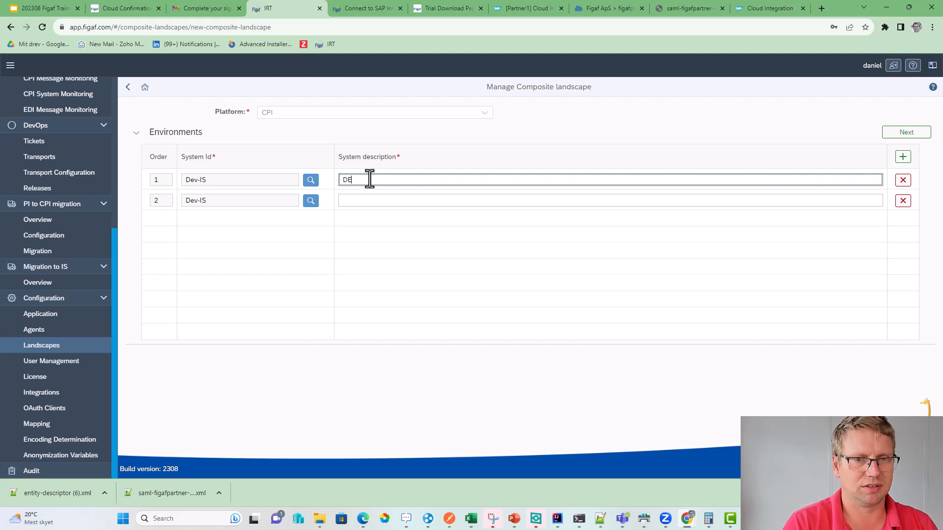
{"action": "key", "text": "Tab"}
{"action": "key", "text": "Tab"}
{"action": "key", "text": "Tab"}
{"action": "key", "text": "Tab"}
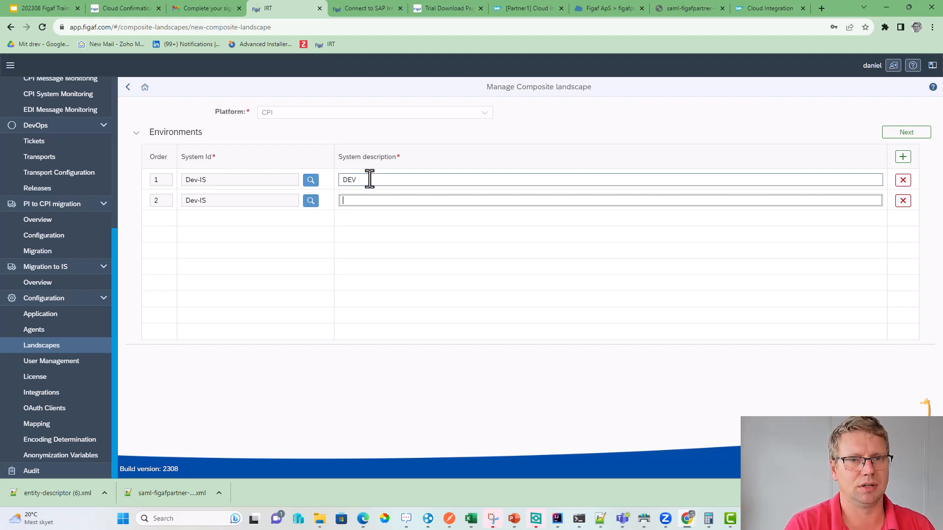
{"action": "type", "text": "QA"}
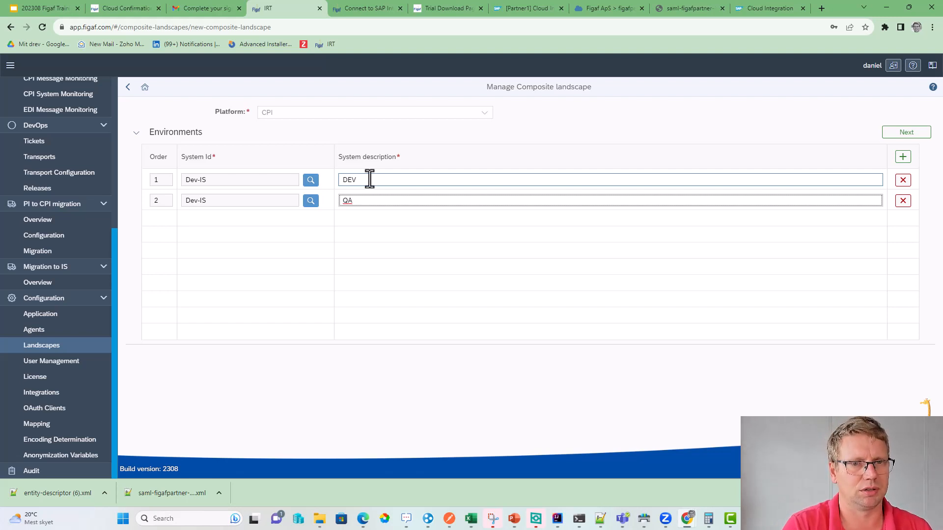
{"action": "type", "text": "demo"}
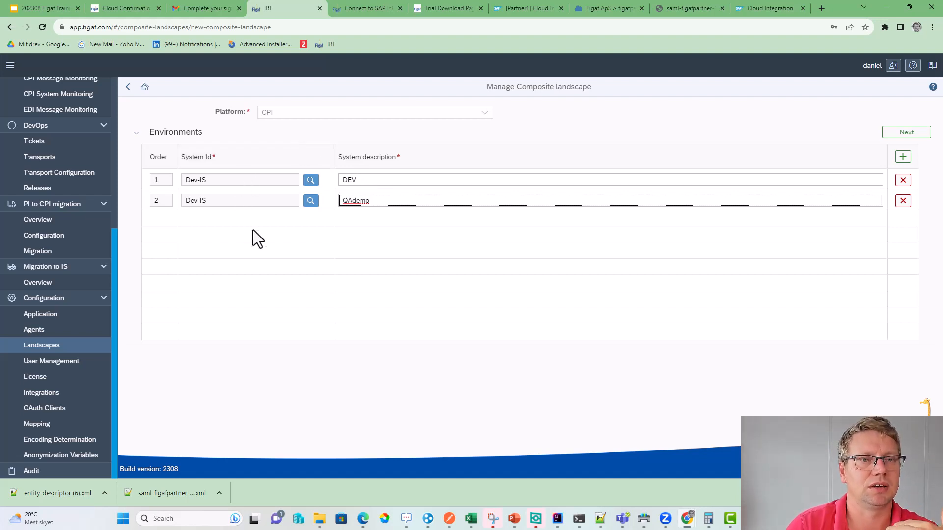
{"action": "left_click", "coordinate": [893, 132]}
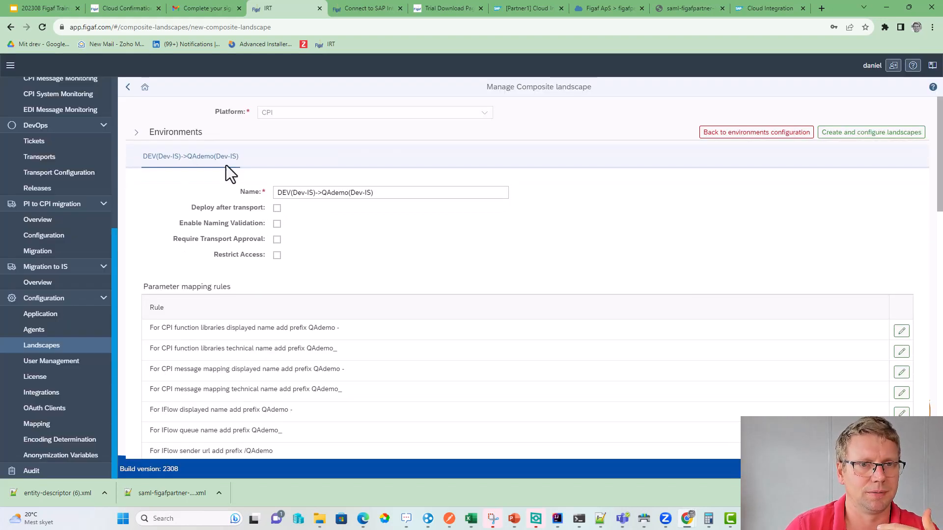
- Return to environment configuration and add a third environment using the QA-Neo system
{"action": "left_click", "coordinate": [133, 132]}
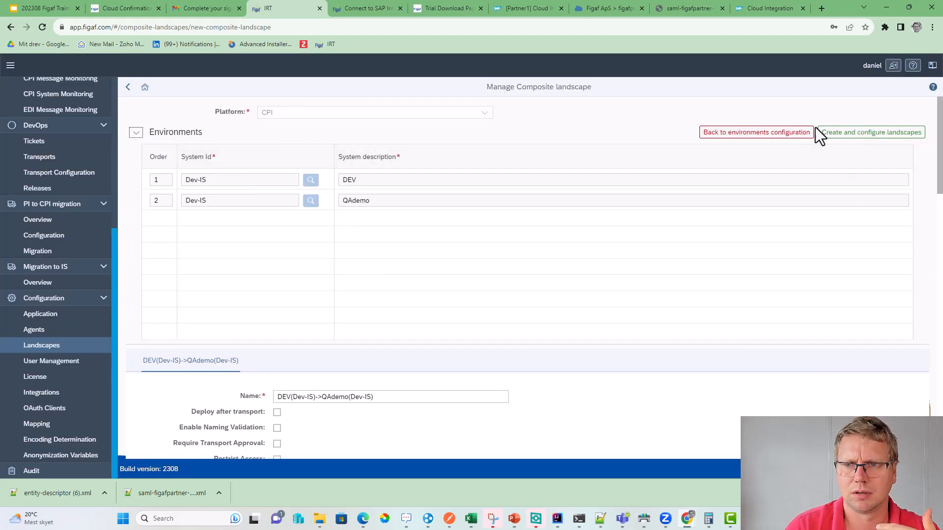
{"action": "left_click", "coordinate": [773, 132]}
{"action": "left_click", "coordinate": [587, 291]}
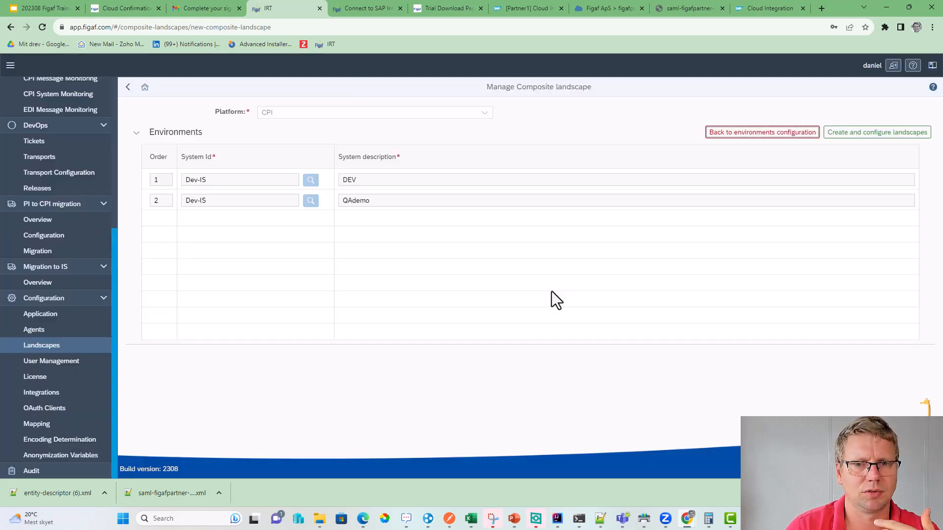
{"action": "left_click", "coordinate": [903, 157]}
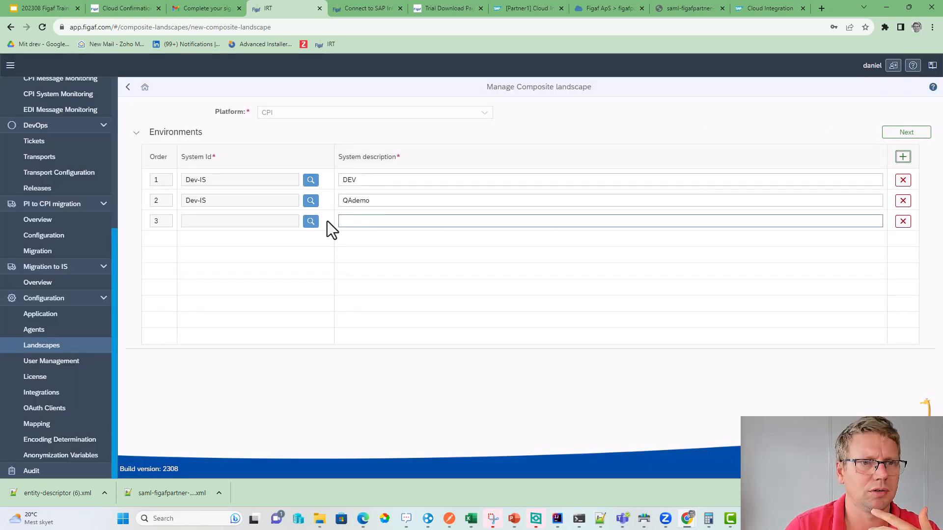
{"action": "left_click", "coordinate": [311, 221]}
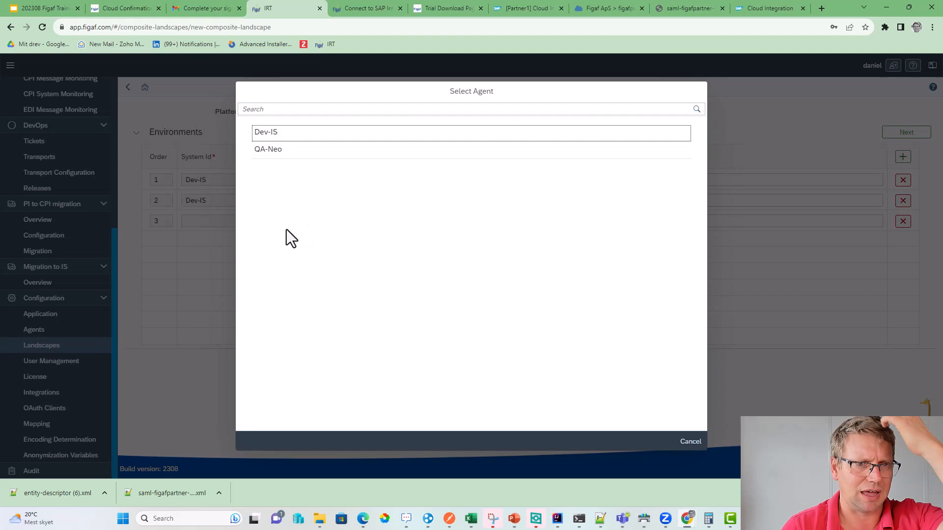
{"action": "left_click", "coordinate": [278, 149]}
- Describe the third environment as Production and regenerate the landscapes
{"action": "left_click", "coordinate": [367, 225]}
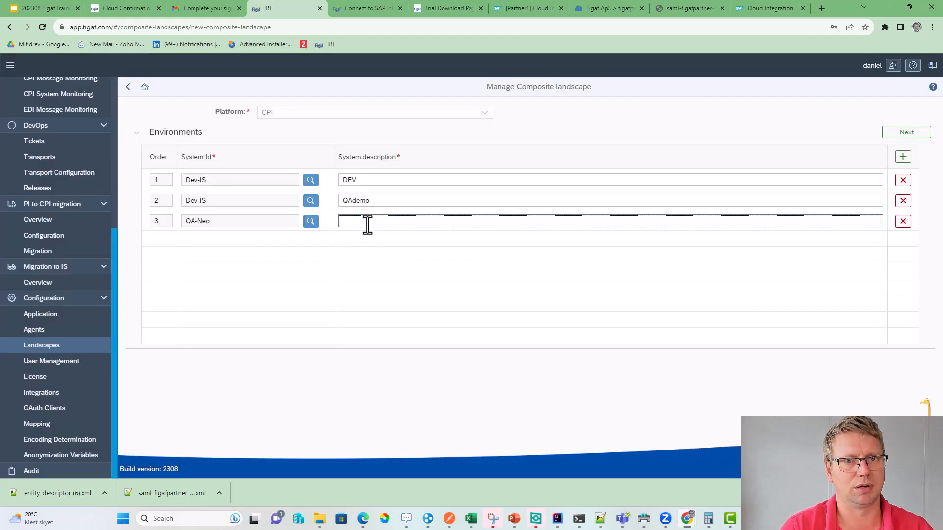
{"action": "type", "text": "P"}
{"action": "key", "text": "BackSpace"}
{"action": "type", "text": "Prp"}
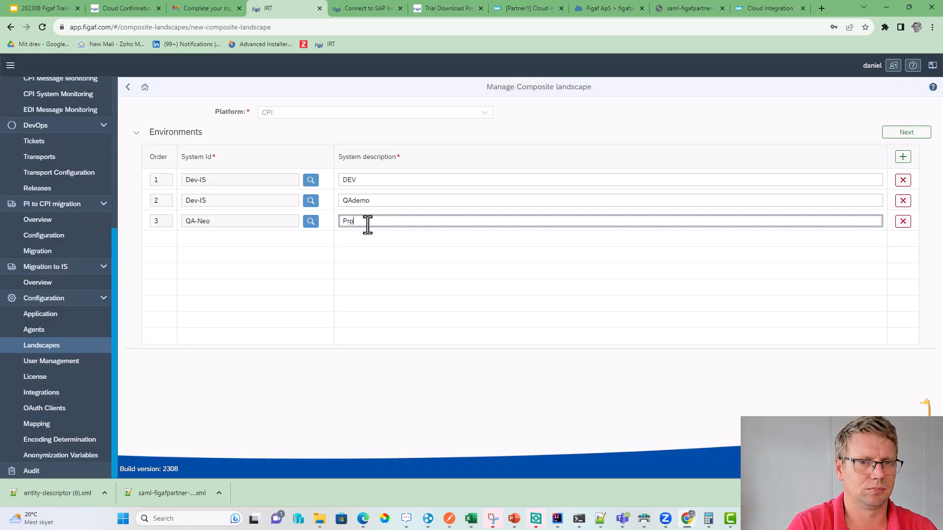
{"action": "key", "text": "BackSpace"}
{"action": "type", "text": "oduc"}
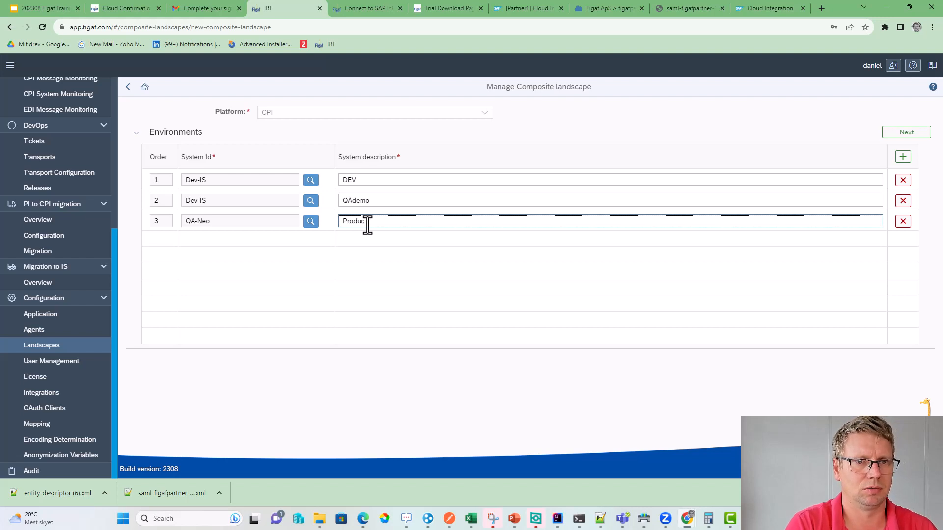
{"action": "type", "text": "tion"}
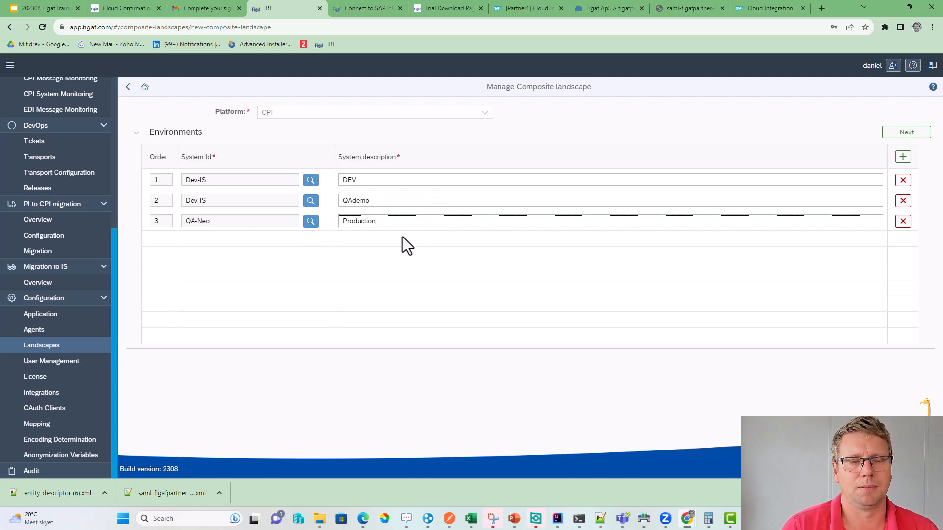
{"action": "left_click", "coordinate": [890, 132]}
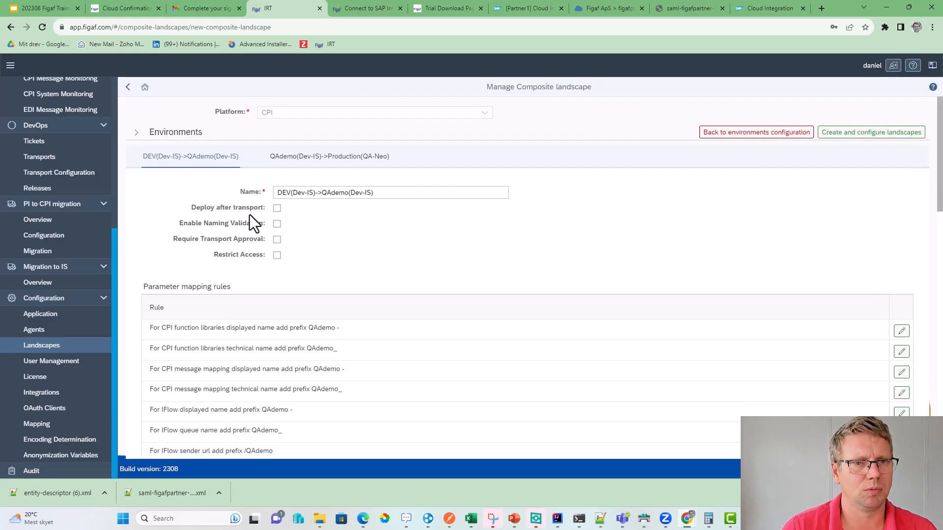
{"action": "left_click", "coordinate": [277, 209]}
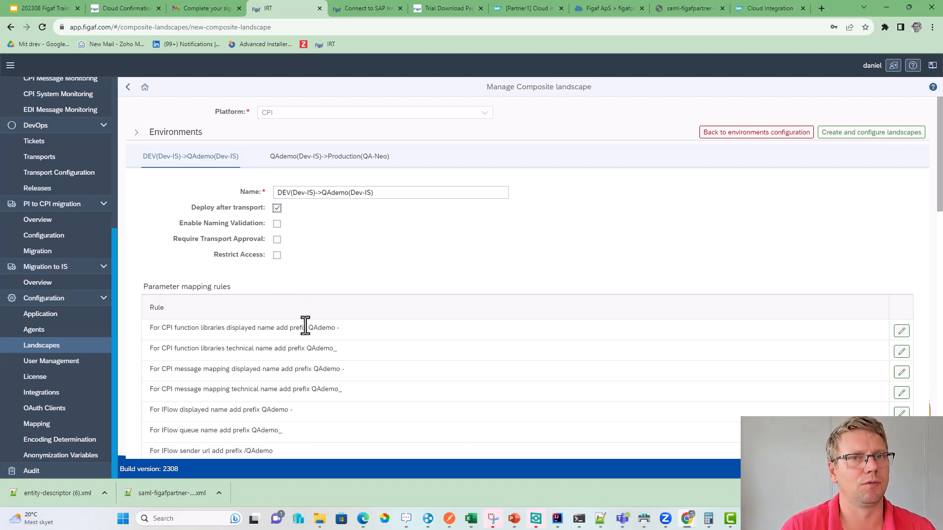
{"action": "left_click_drag", "start_coordinate": [354, 329], "coordinate": [300, 327]}
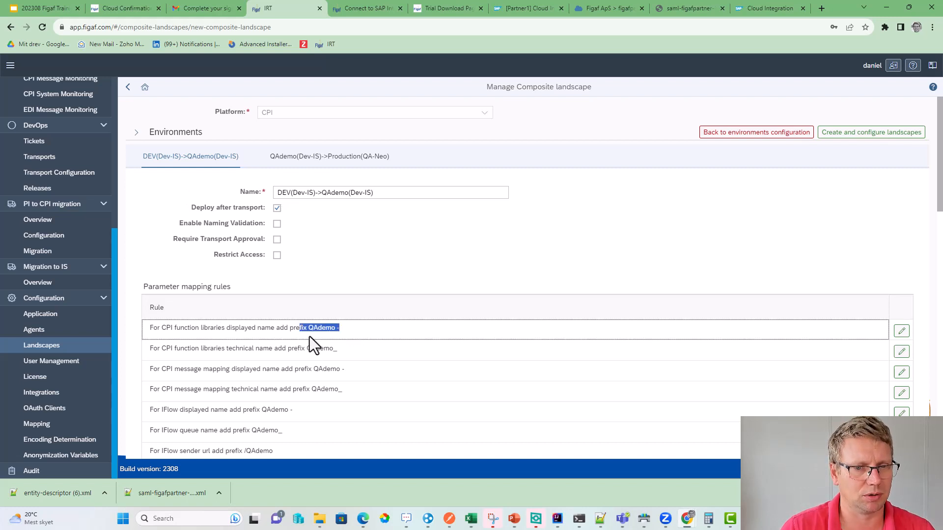
{"action": "scroll", "coordinate": [310, 337], "scroll_direction": "down", "scroll_amount": 3}
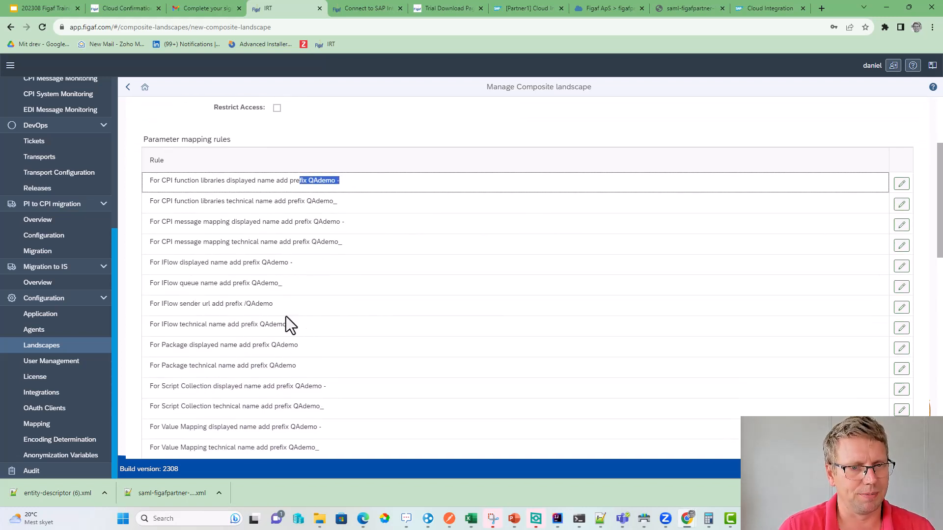
{"action": "scroll", "coordinate": [289, 356], "scroll_direction": "down", "scroll_amount": 3}
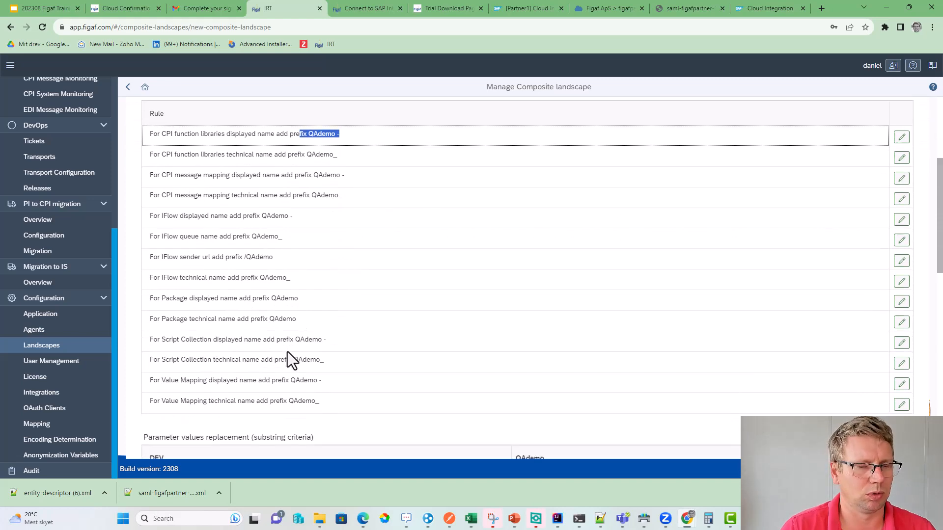
{"action": "scroll", "coordinate": [275, 278], "scroll_direction": "up", "scroll_amount": 3}
{"action": "scroll", "coordinate": [327, 160], "scroll_direction": "up", "scroll_amount": 2}
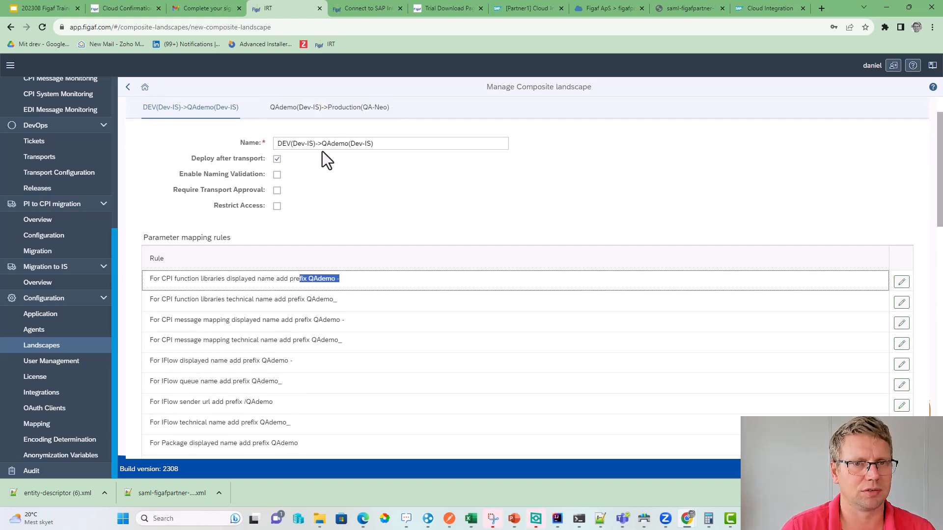
{"action": "left_click", "coordinate": [330, 111]}
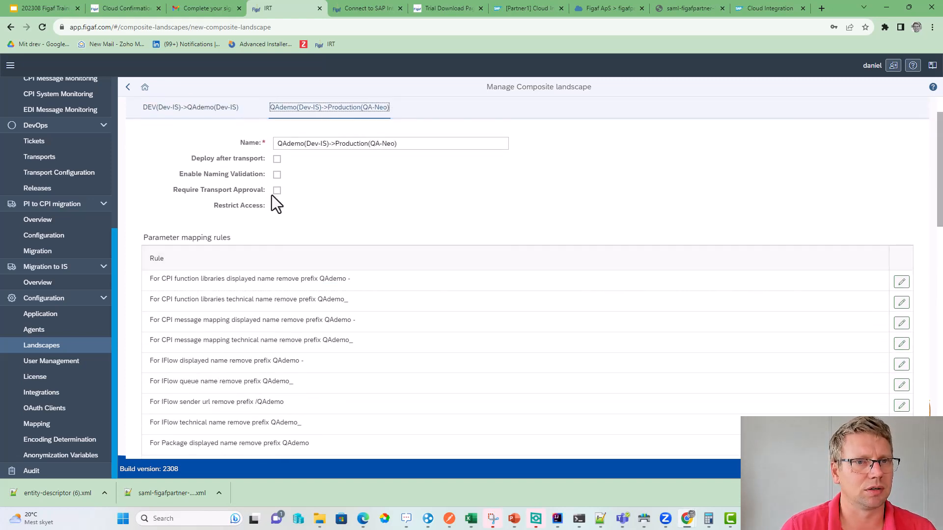
{"action": "left_click_drag", "start_coordinate": [351, 280], "coordinate": [291, 279]}
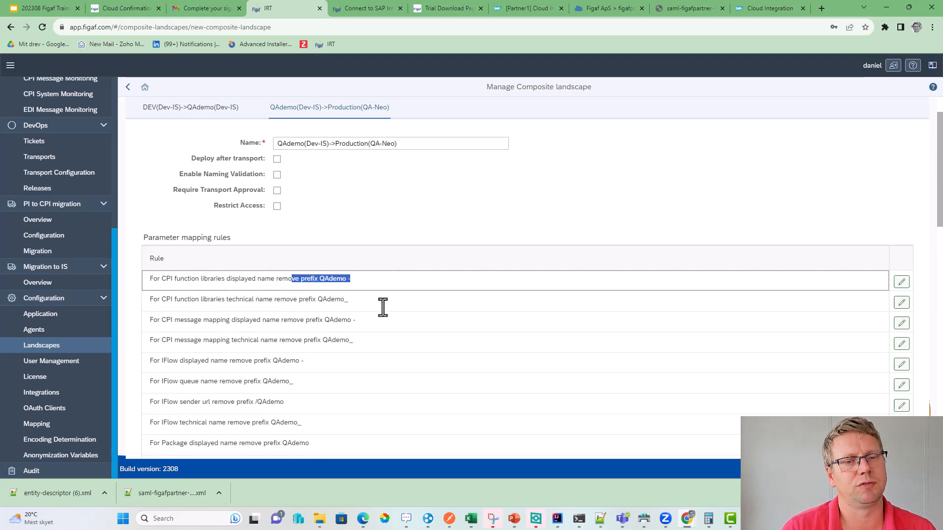
{"action": "left_click", "coordinate": [902, 283]}
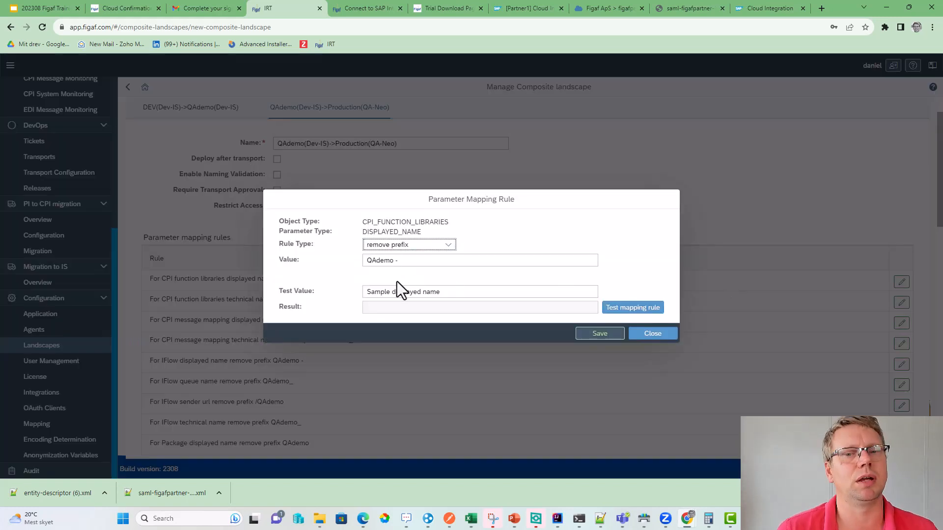
{"action": "left_click", "coordinate": [652, 334]}
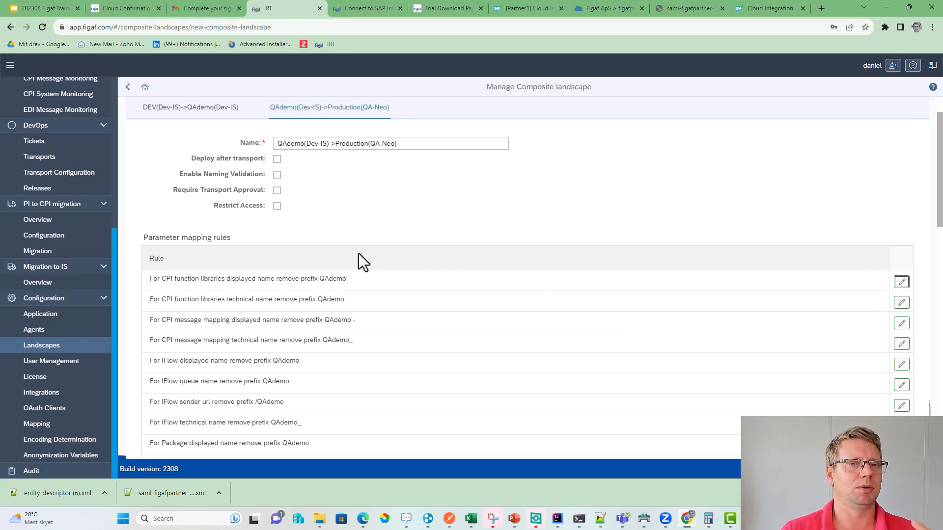
- On the DEV to QAdemo landscape, require transport approval and assign the current user as reviewer
{"action": "left_click", "coordinate": [189, 112]}
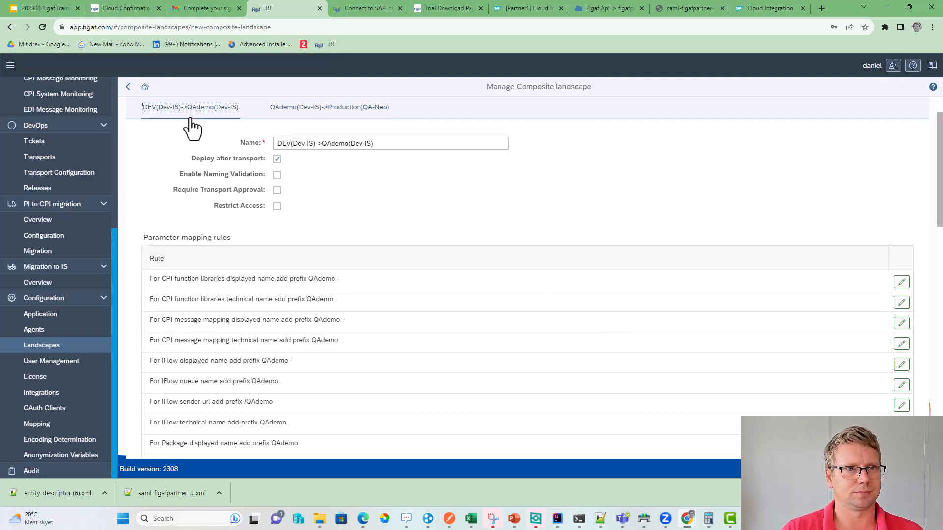
{"action": "left_click", "coordinate": [277, 190]}
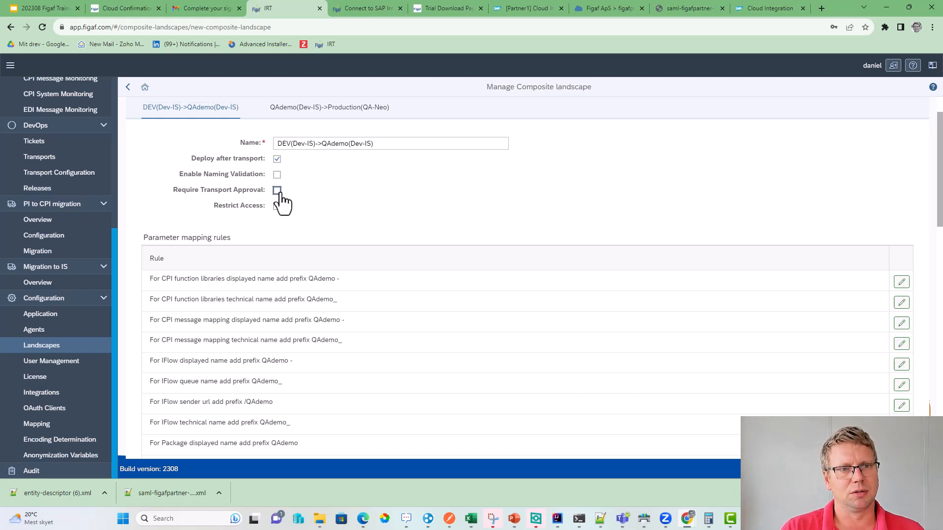
{"action": "left_click", "coordinate": [500, 206]}
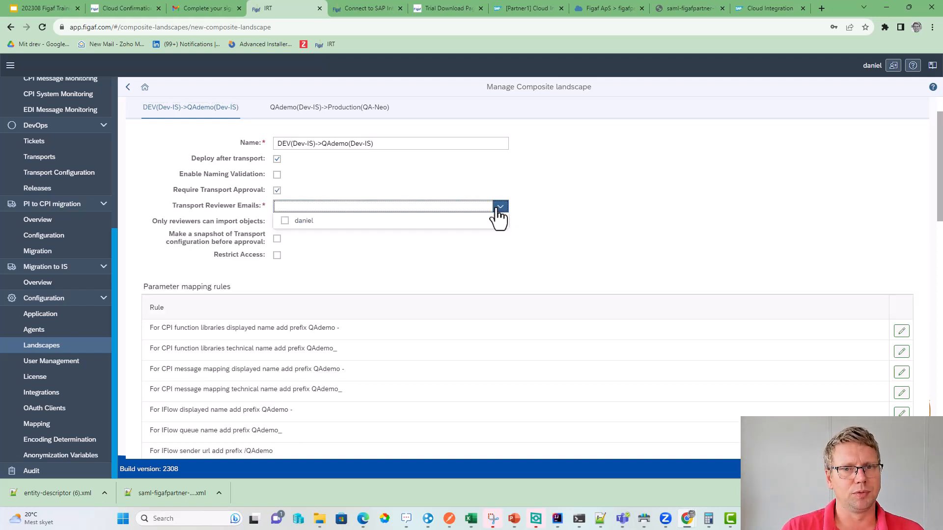
{"action": "left_click", "coordinate": [388, 222]}
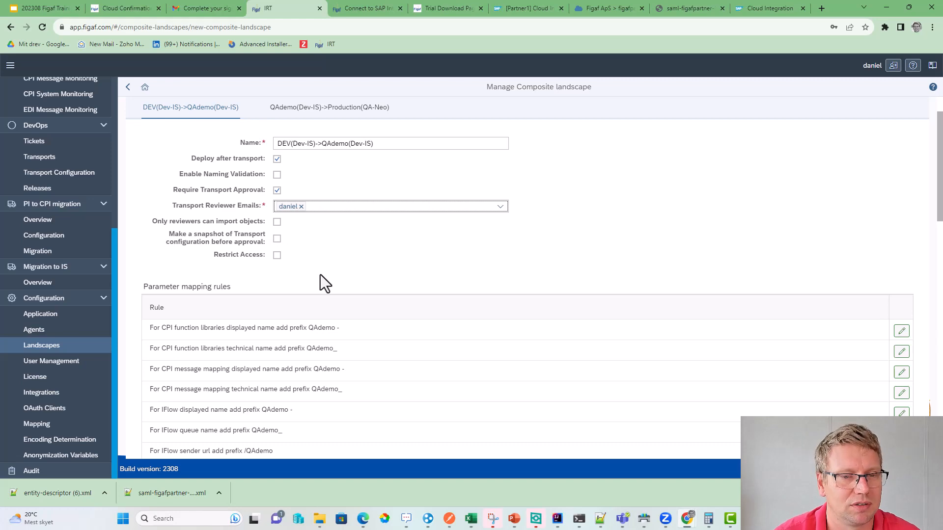
- Add a DEV to QAdemo parameter value replacement from pod.figaf.com to poq.figaf.com
{"action": "scroll", "coordinate": [320, 275], "scroll_direction": "down", "scroll_amount": 10}
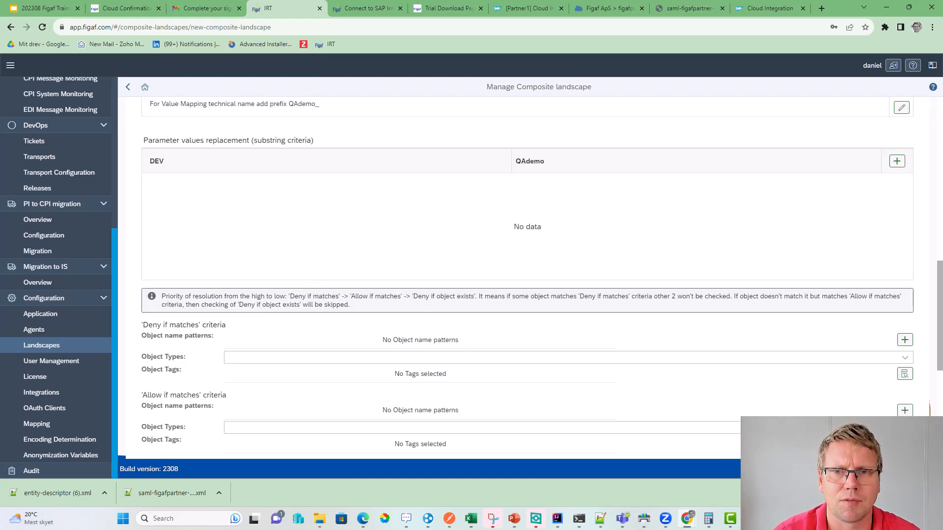
{"action": "left_click", "coordinate": [899, 162]}
{"action": "left_click", "coordinate": [369, 183]}
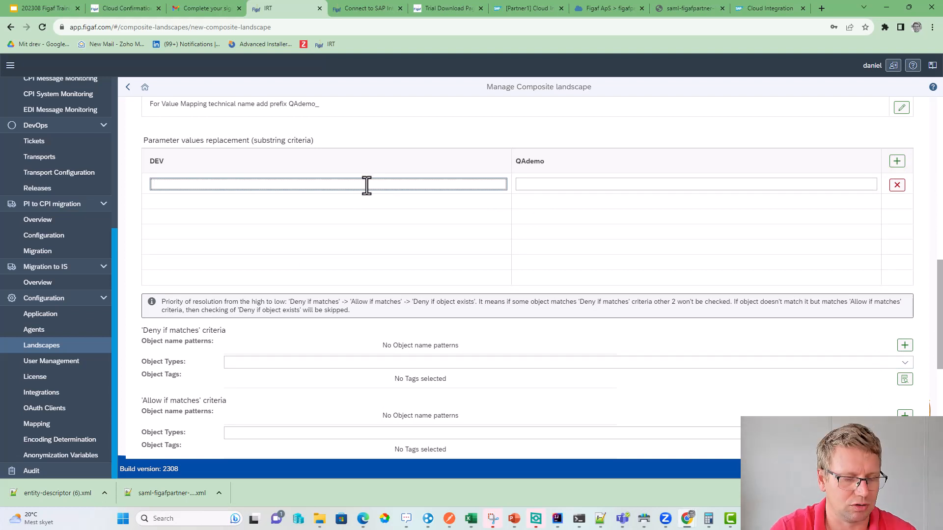
{"action": "type", "text": "s"}
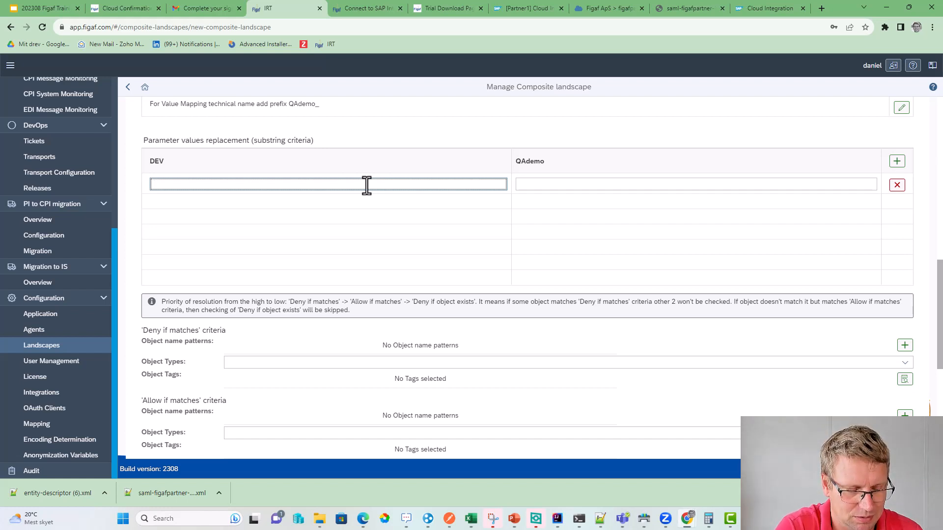
{"action": "type", "text": "pod"}
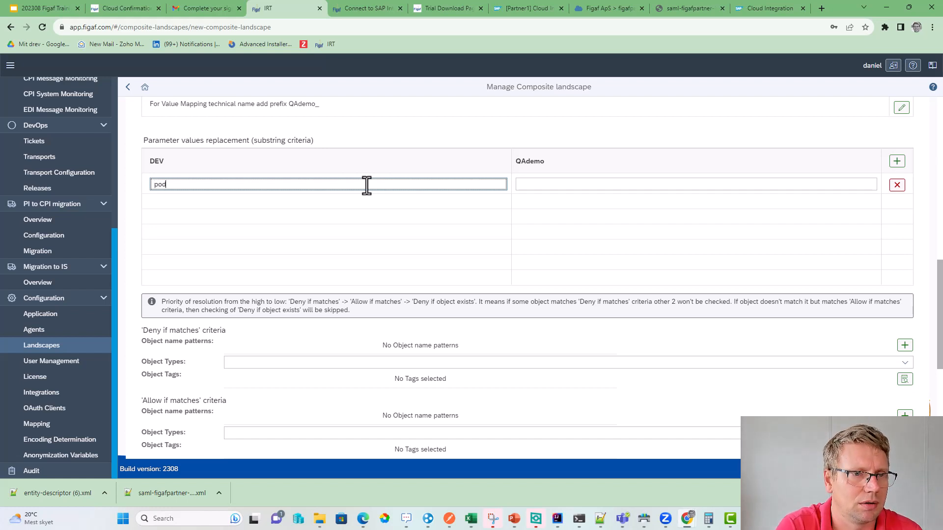
{"action": "type", "text": ".figaf.com"}
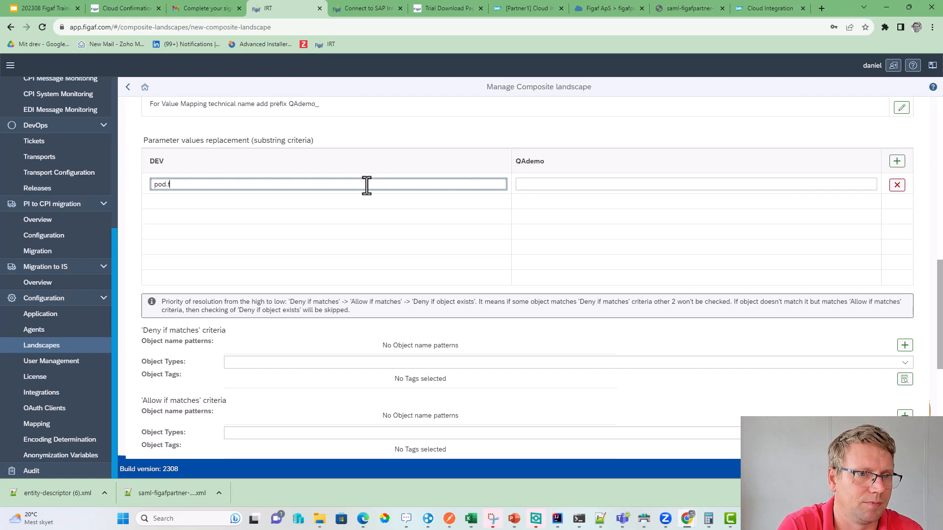
{"action": "key", "text": "Tab"}
{"action": "type", "text": "qa"}
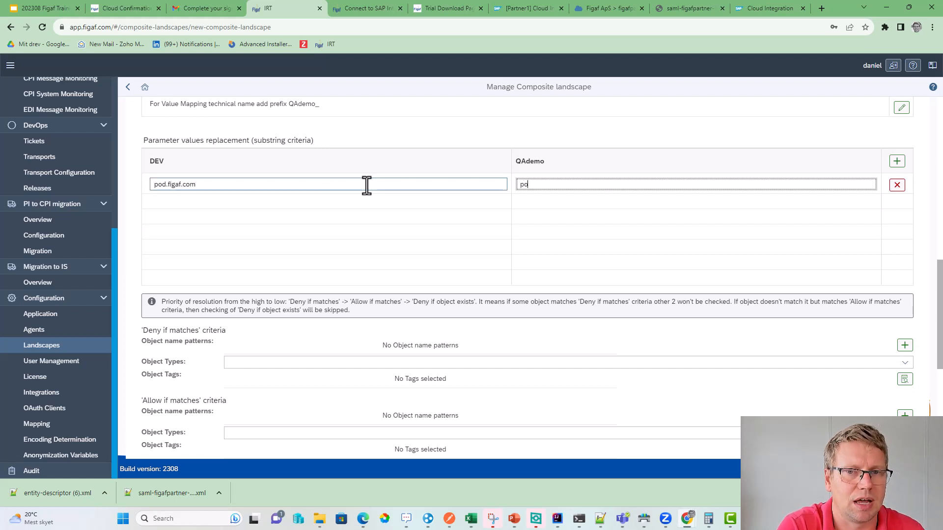
{"action": "key", "text": "BackSpace"}
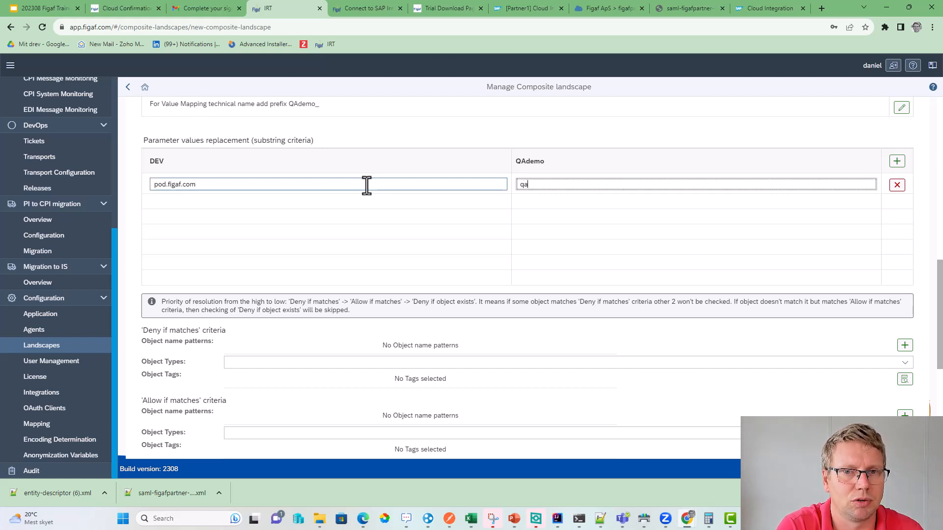
{"action": "key", "text": "BackSpace"}
{"action": "key", "text": "BackSpace"}
{"action": "type", "text": "po"}
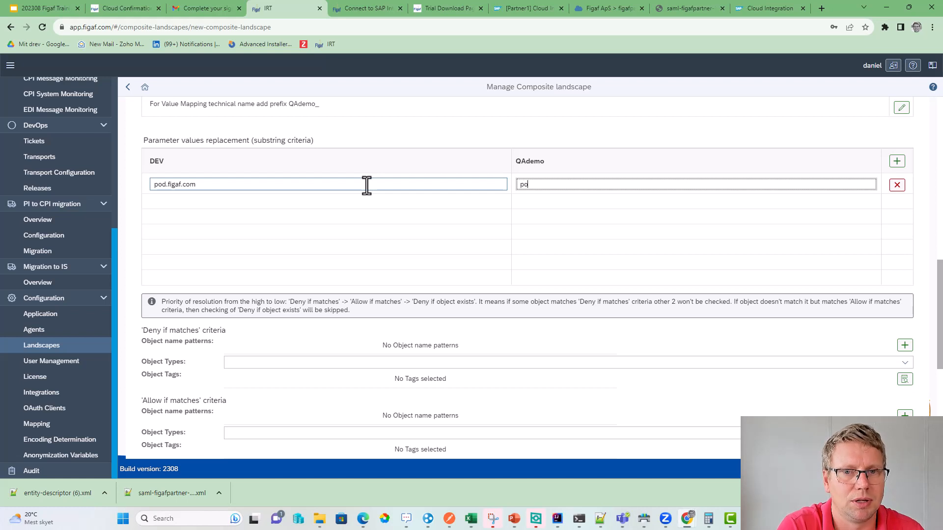
{"action": "type", "text": "q.figaf"}
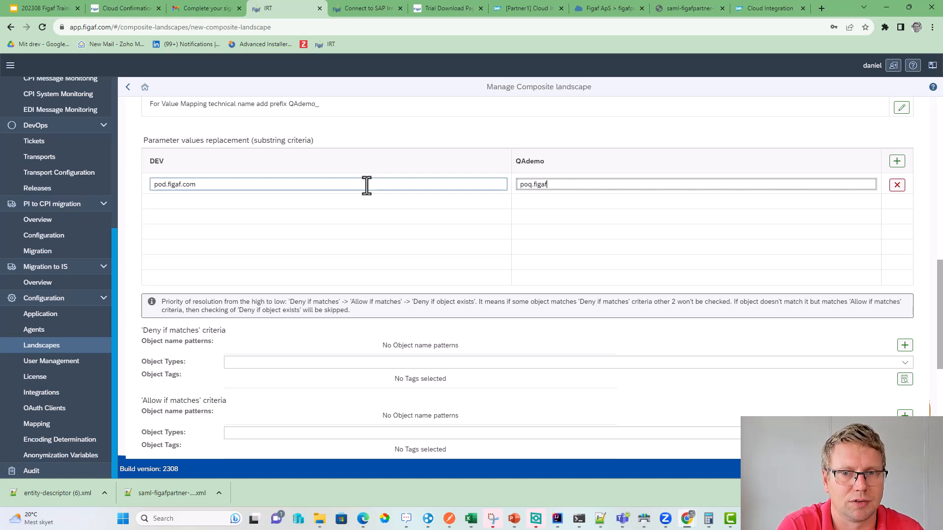
{"action": "type", "text": ".com"}
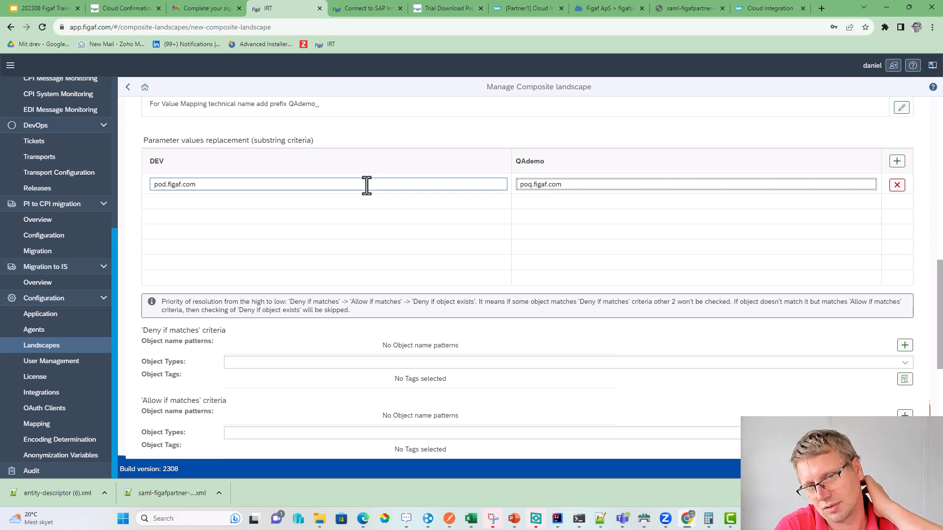
{"action": "key", "text": "ctrl+a"}
{"action": "key", "text": "ctrl+c"}
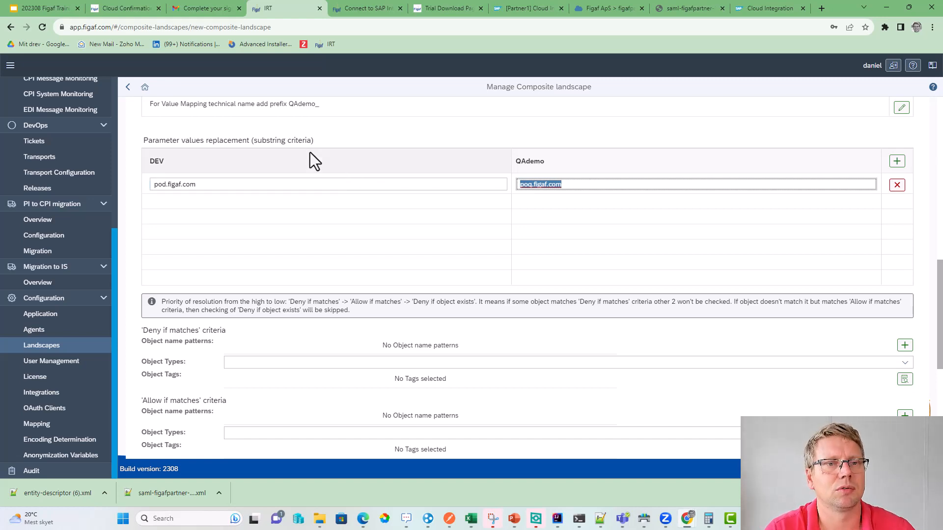
- Add a QAdemo to Production value replacement from poq.figaf.com to pop.figaf.com
{"action": "scroll", "coordinate": [314, 159], "scroll_direction": "up", "scroll_amount": 3}
{"action": "scroll", "coordinate": [311, 164], "scroll_direction": "up", "scroll_amount": 6}
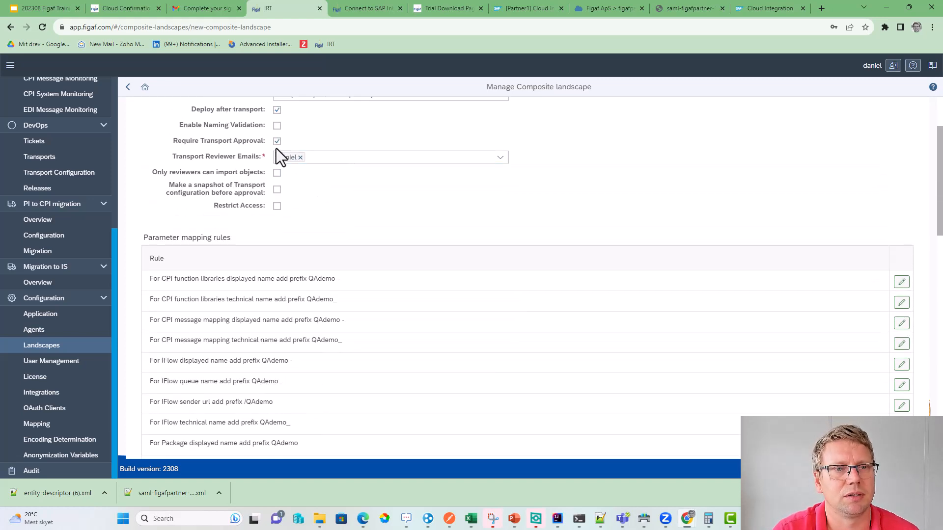
{"action": "scroll", "coordinate": [269, 215], "scroll_direction": "up", "scroll_amount": 2}
{"action": "left_click", "coordinate": [297, 157]}
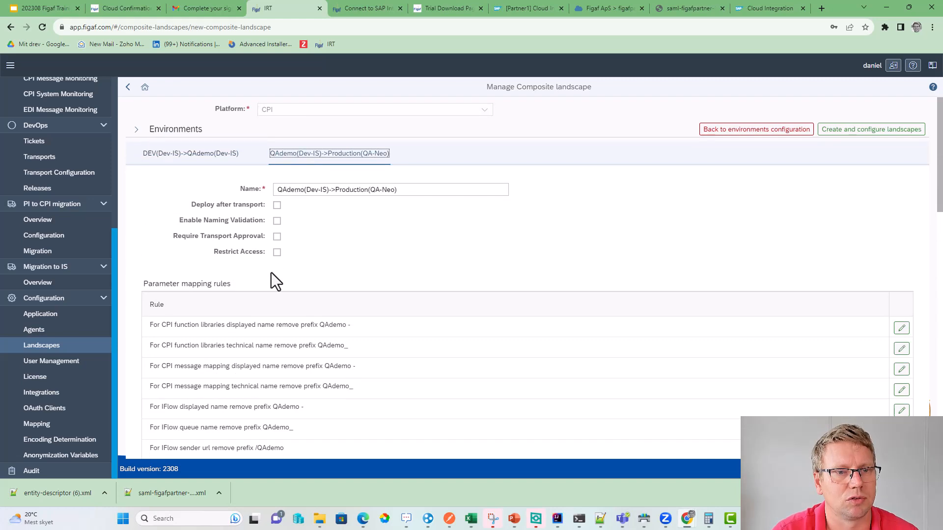
{"action": "scroll", "coordinate": [273, 278], "scroll_direction": "down", "scroll_amount": 10}
{"action": "left_click", "coordinate": [897, 211]}
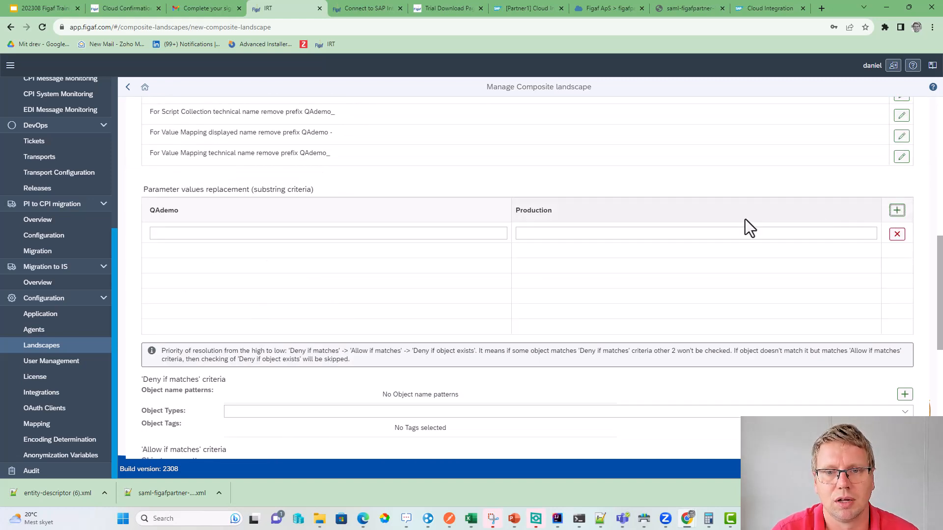
{"action": "left_click", "coordinate": [295, 234]}
{"action": "key", "text": "ctrl+v"}
{"action": "left_click", "coordinate": [553, 233]}
{"action": "key", "text": "ctrl+v"}
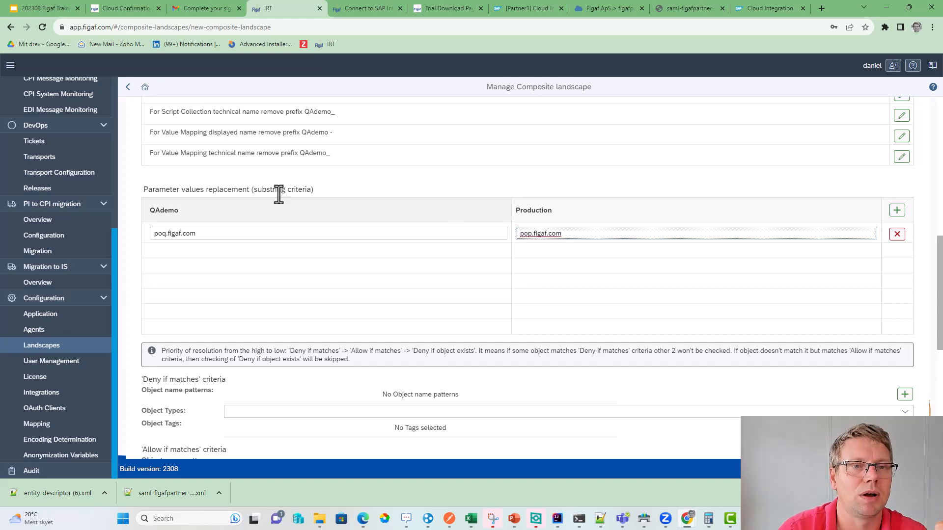
{"action": "scroll", "coordinate": [275, 195], "scroll_direction": "up", "scroll_amount": 9}
{"action": "left_click", "coordinate": [205, 158]}
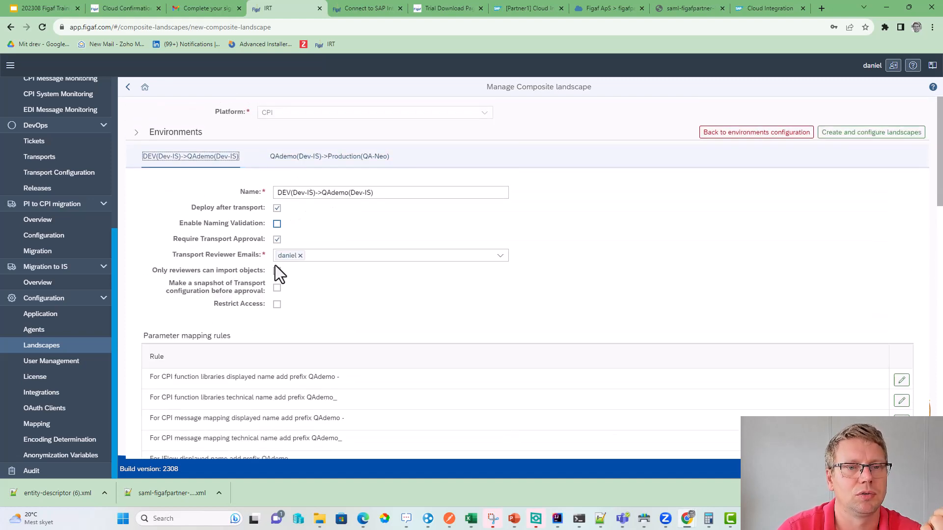
- Review the QAdemo to Production mapping rules that remove the QAdemo prefix
{"action": "scroll", "coordinate": [296, 187], "scroll_direction": "down", "scroll_amount": 7}
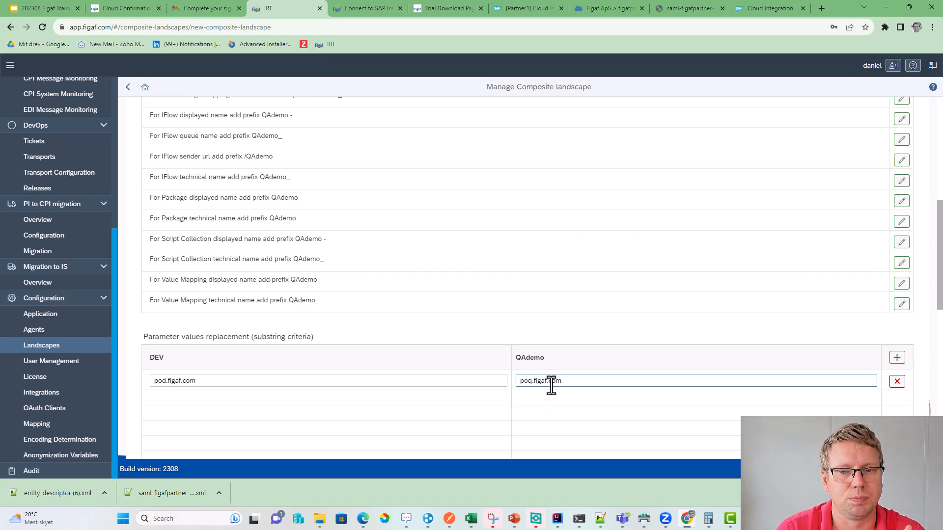
{"action": "scroll", "coordinate": [446, 319], "scroll_direction": "up", "scroll_amount": 2}
{"action": "scroll", "coordinate": [341, 202], "scroll_direction": "up", "scroll_amount": 6}
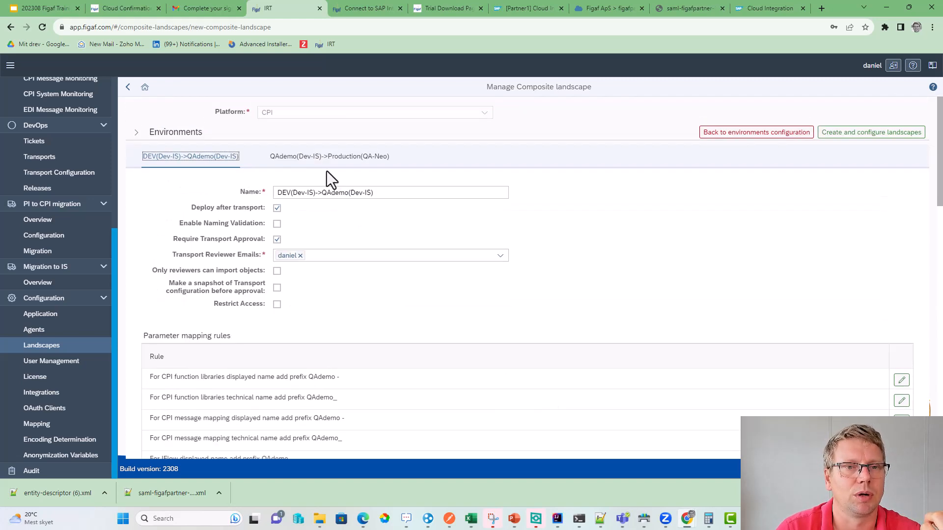
{"action": "left_click", "coordinate": [326, 162]}
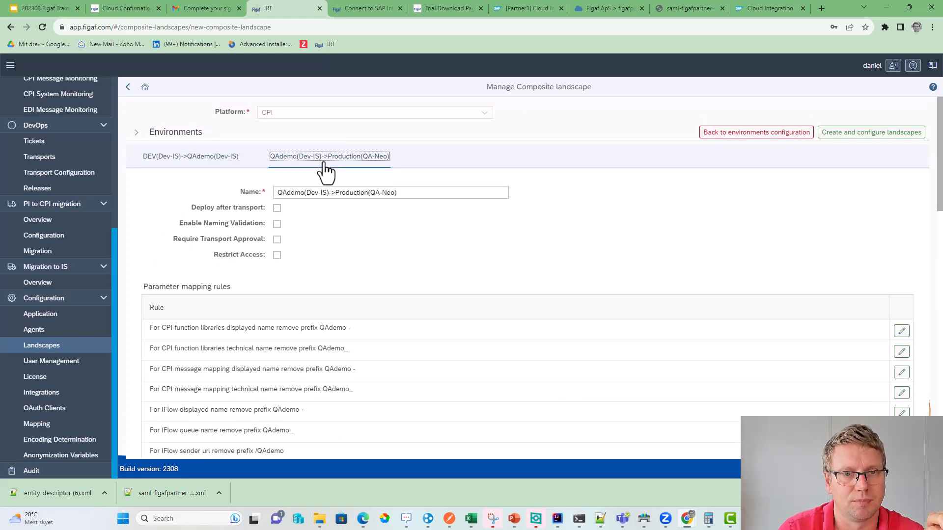
{"action": "scroll", "coordinate": [295, 183], "scroll_direction": "down", "scroll_amount": 1}
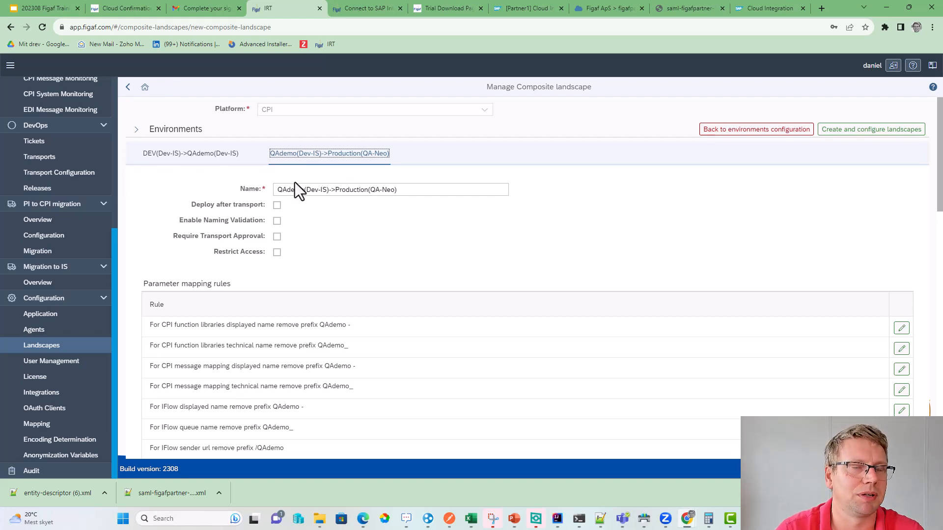
{"action": "scroll", "coordinate": [294, 183], "scroll_direction": "down", "scroll_amount": 5}
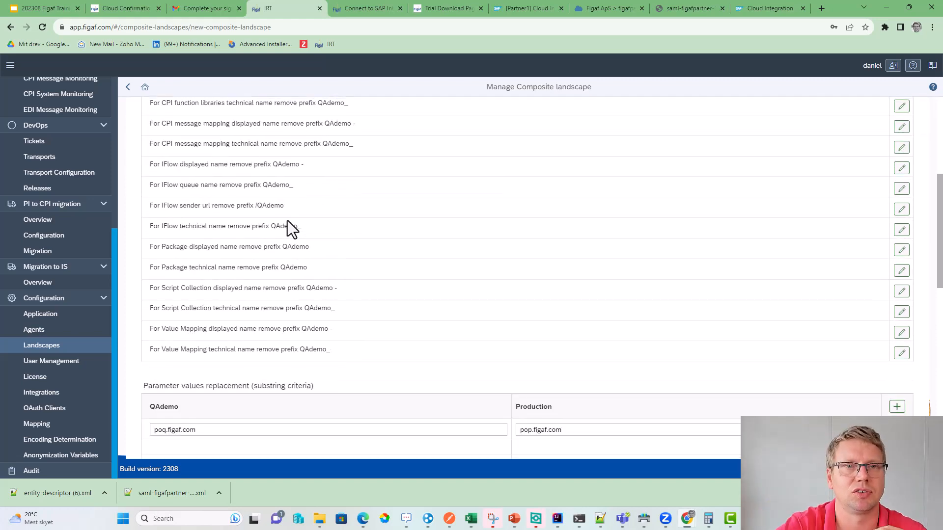
{"action": "scroll", "coordinate": [311, 231], "scroll_direction": "down", "scroll_amount": 5}
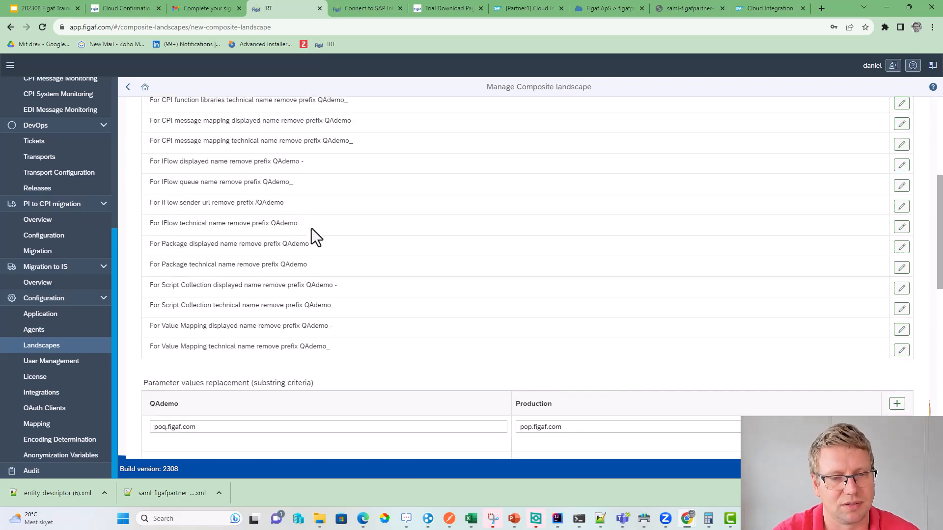
{"action": "scroll", "coordinate": [278, 250], "scroll_direction": "down", "scroll_amount": 3}
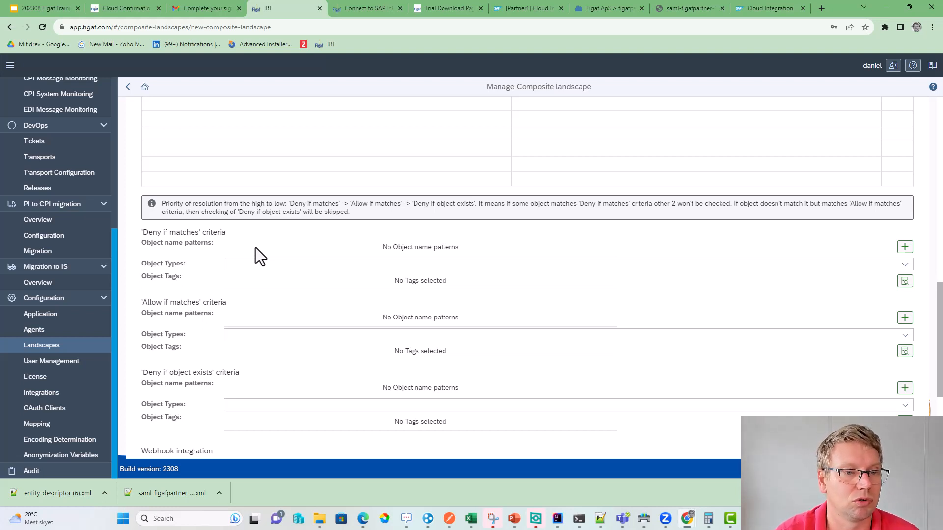
{"action": "scroll", "coordinate": [249, 248], "scroll_direction": "down", "scroll_amount": 3}
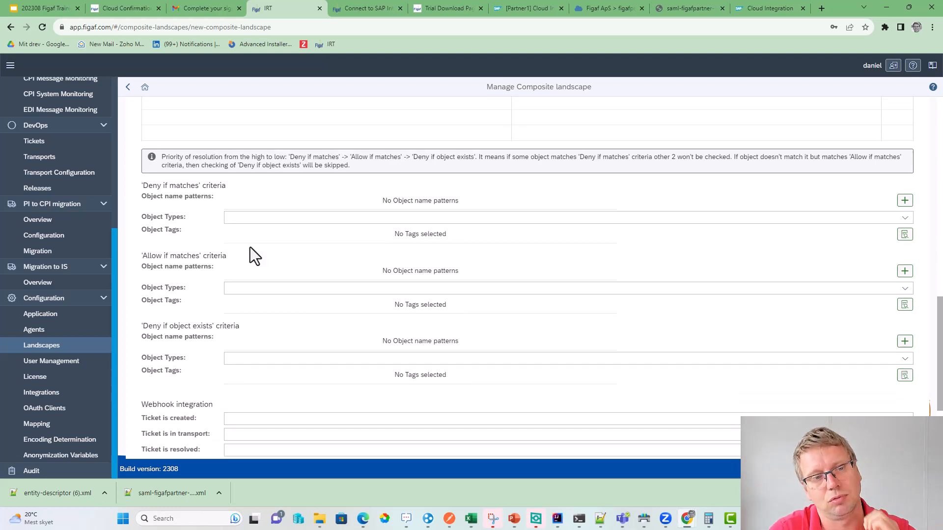
{"action": "scroll", "coordinate": [250, 246], "scroll_direction": "down", "scroll_amount": 1}
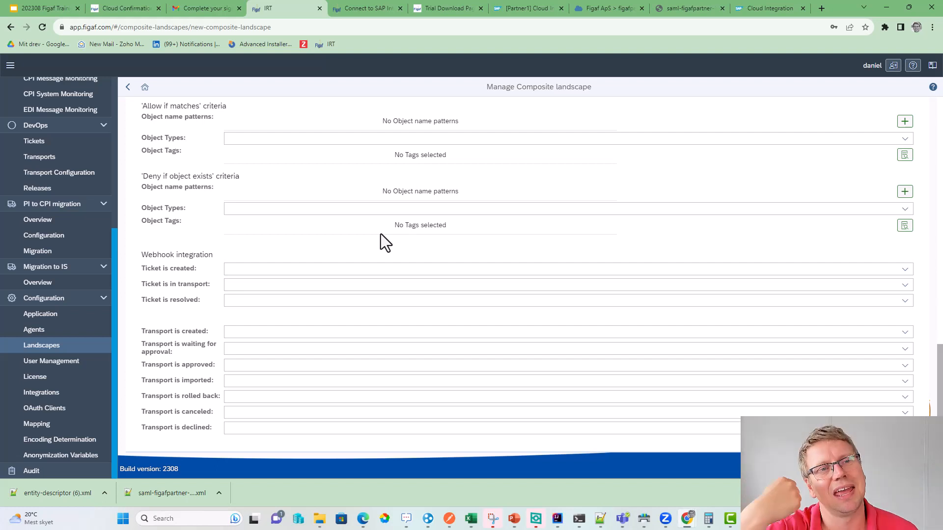
{"action": "scroll", "coordinate": [400, 223], "scroll_direction": "up", "scroll_amount": 15}
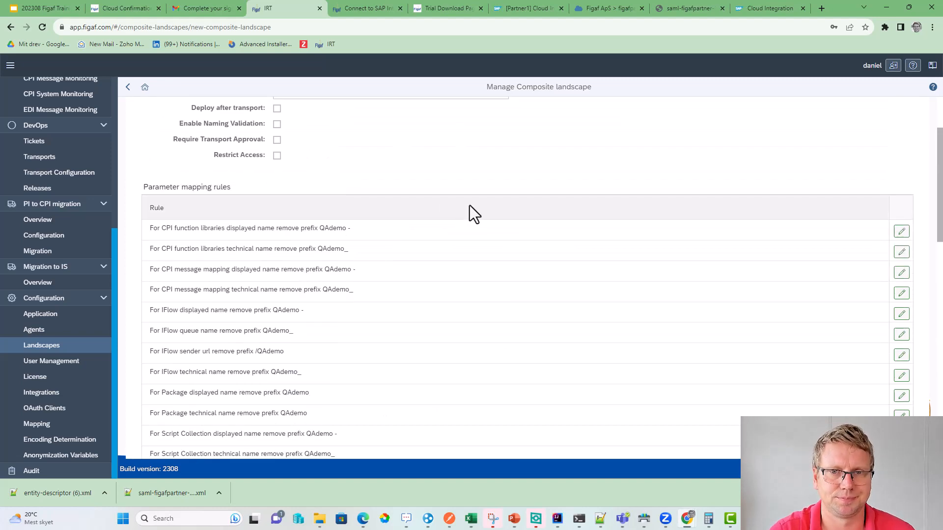
- Submit and confirm creation of the DEV→QAdemo→Production composite landscape
{"action": "left_click", "coordinate": [854, 138]}
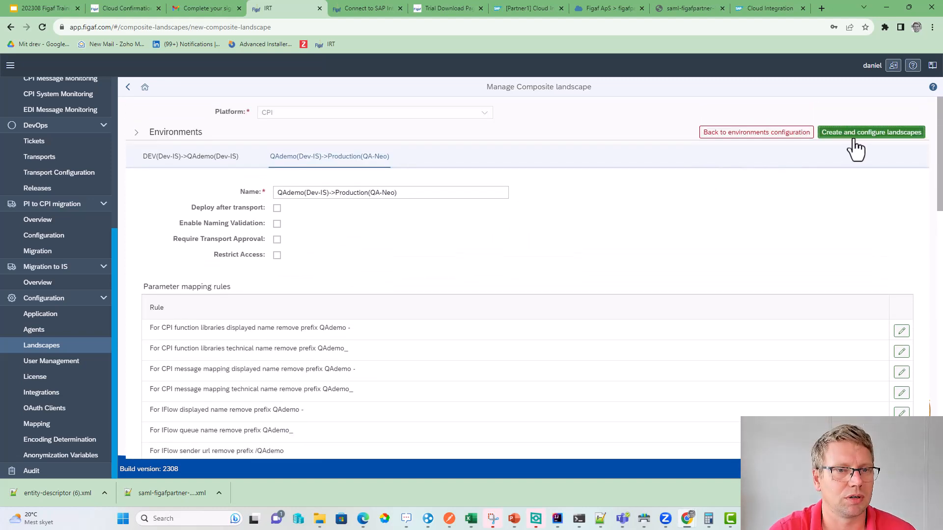
{"action": "scroll", "coordinate": [336, 298], "scroll_direction": "down", "scroll_amount": 1}
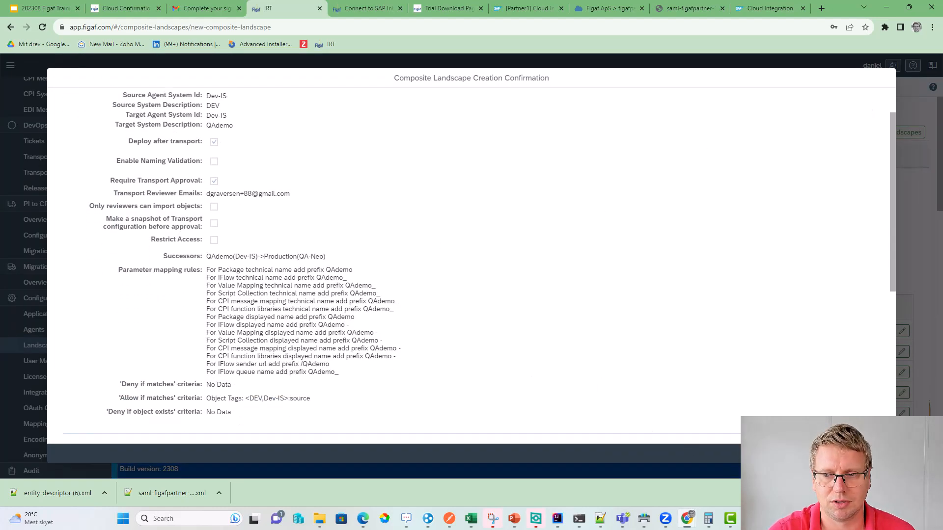
{"action": "left_click", "coordinate": [842, 454]}
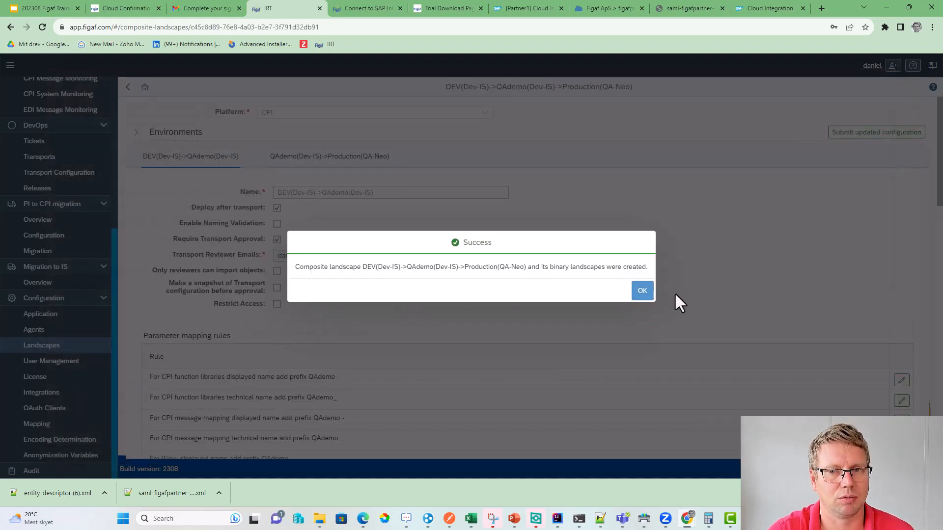
{"action": "left_click", "coordinate": [638, 291]}
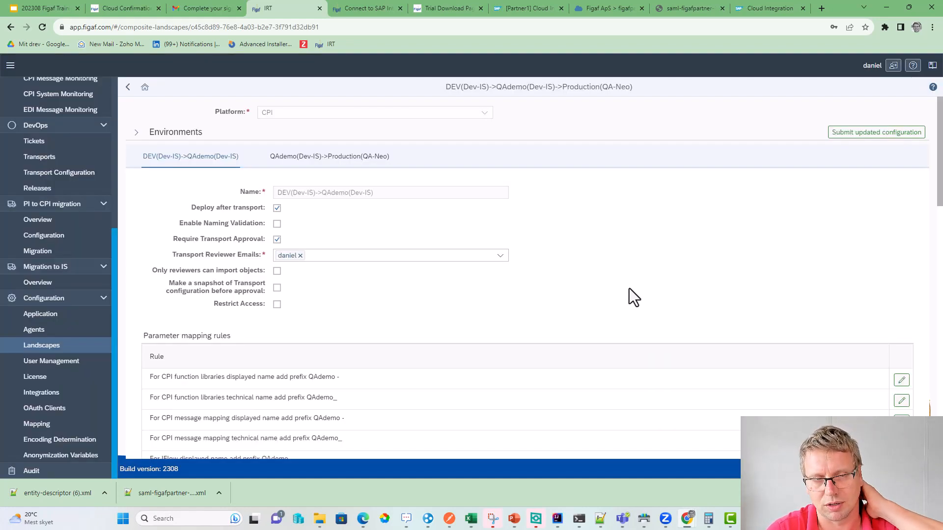
- Check the new landscape's environments, then leave for a blank composite landscape form
{"action": "scroll", "coordinate": [199, 187], "scroll_direction": "down", "scroll_amount": 4}
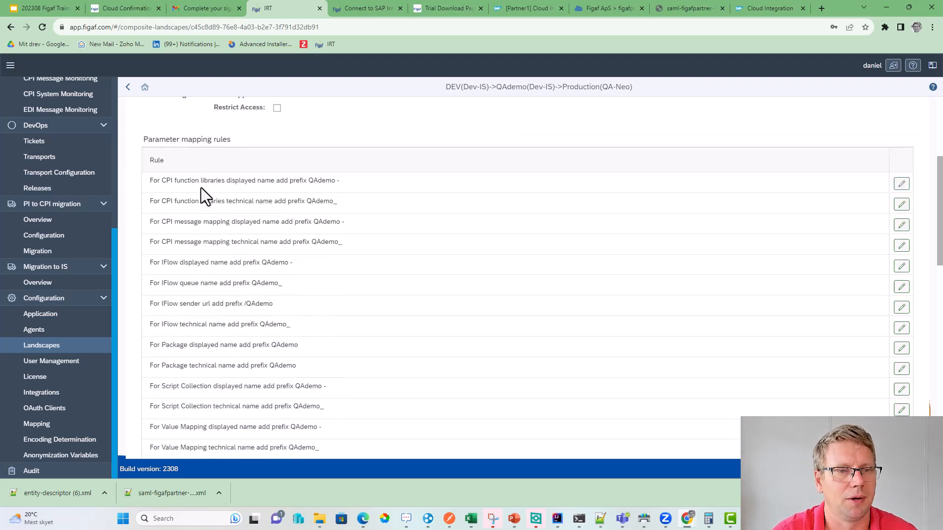
{"action": "scroll", "coordinate": [202, 191], "scroll_direction": "up", "scroll_amount": 1}
{"action": "scroll", "coordinate": [299, 204], "scroll_direction": "up", "scroll_amount": 3}
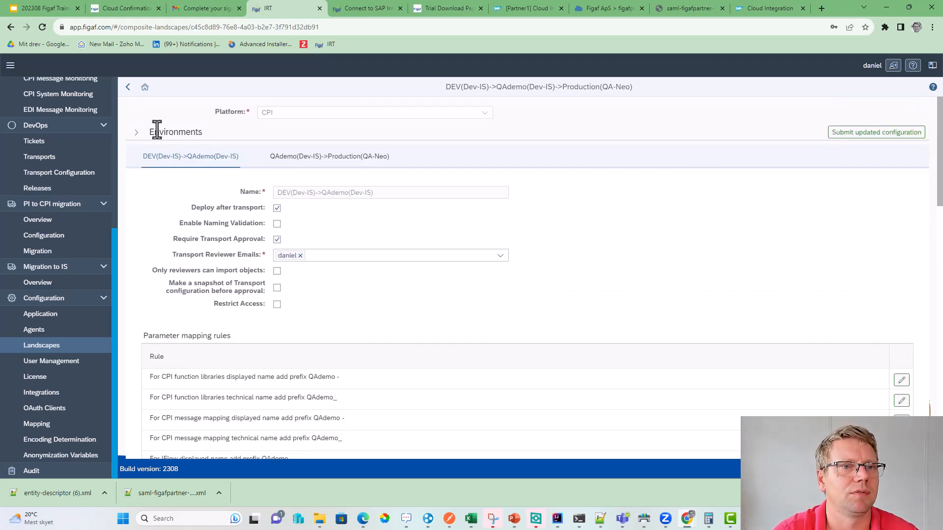
{"action": "left_click", "coordinate": [136, 133]}
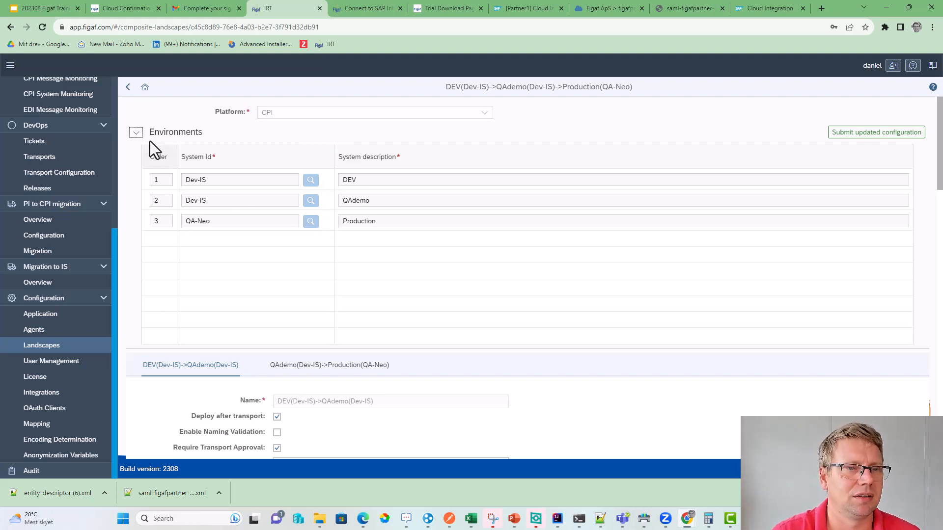
{"action": "left_click", "coordinate": [128, 87]}
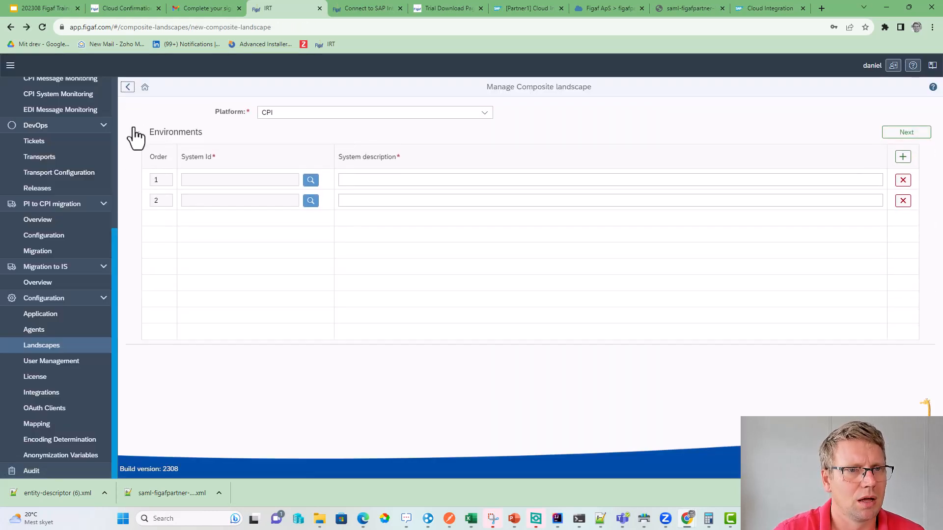
- Delete the sampledev(Dev-IS)->sampleqa(Dev-IS) composite landscape from the composite landscape list
{"action": "left_click", "coordinate": [74, 346]}
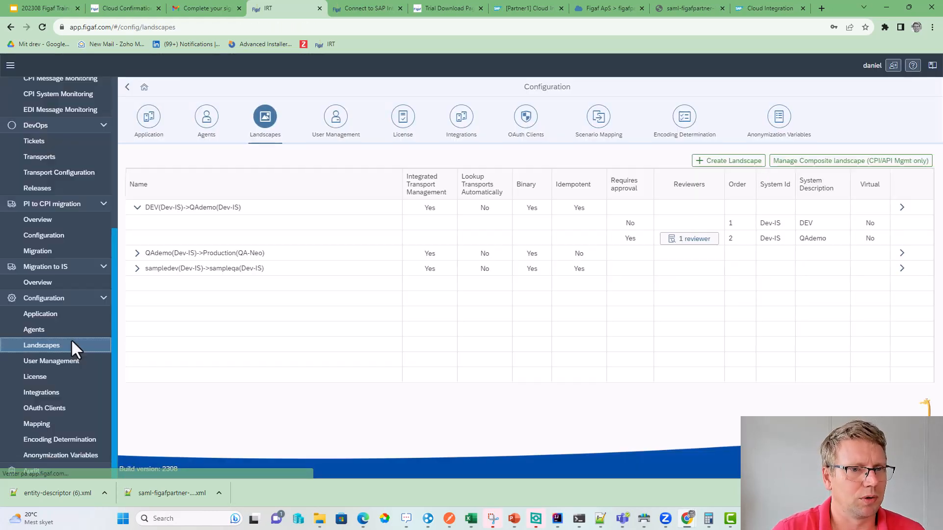
{"action": "left_click", "coordinate": [134, 254]}
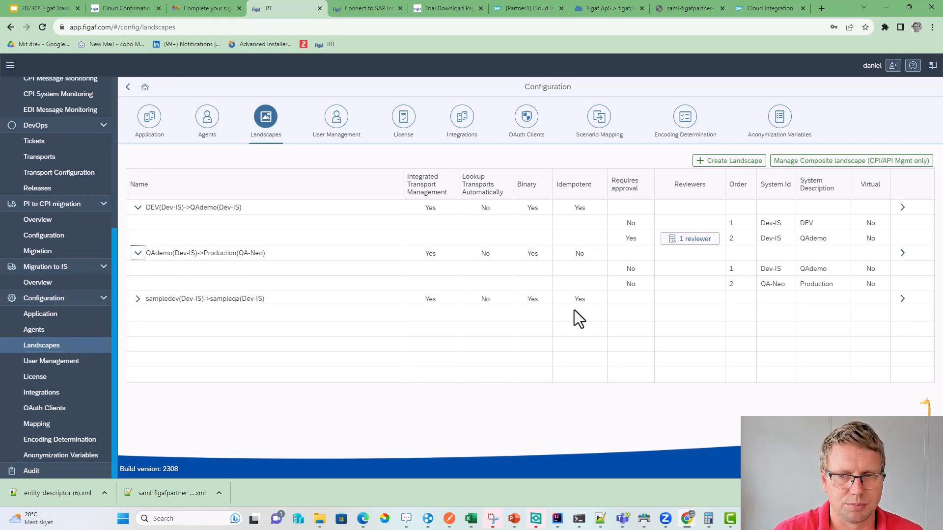
{"action": "left_click", "coordinate": [879, 163]}
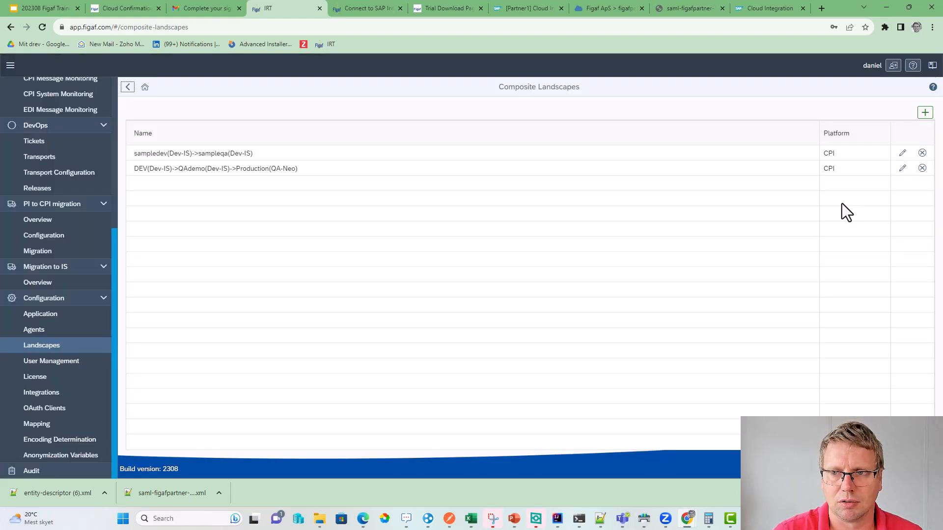
{"action": "left_click", "coordinate": [922, 153]}
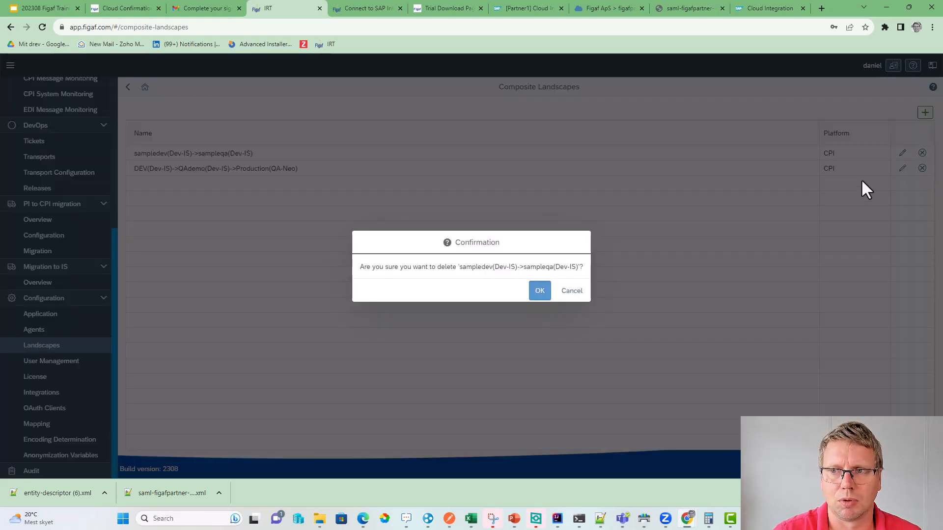
{"action": "left_click", "coordinate": [538, 291]}
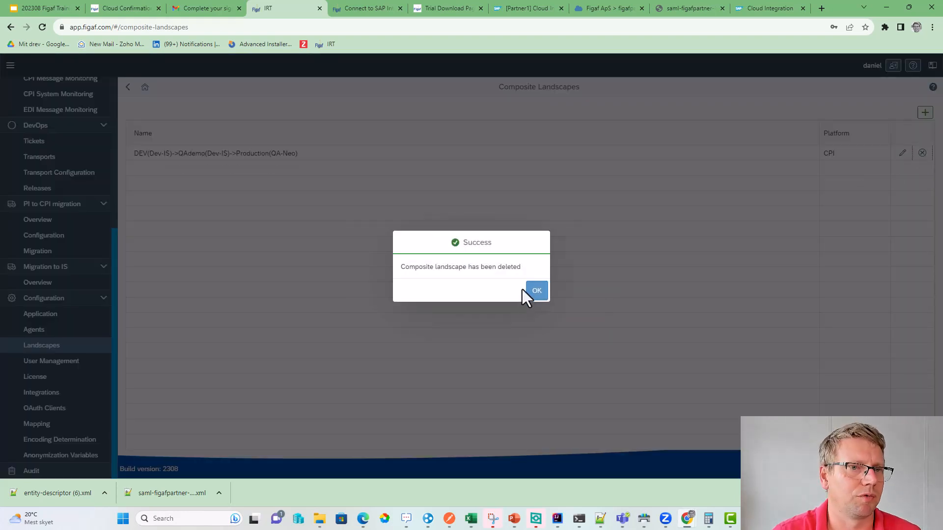
{"action": "left_click", "coordinate": [539, 292]}
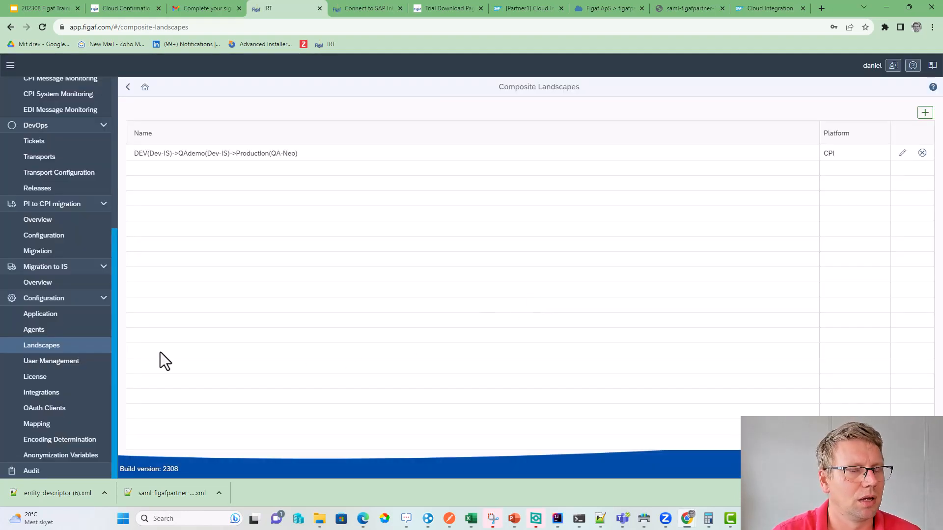
{"action": "scroll", "coordinate": [69, 329], "scroll_direction": "up", "scroll_amount": 5}
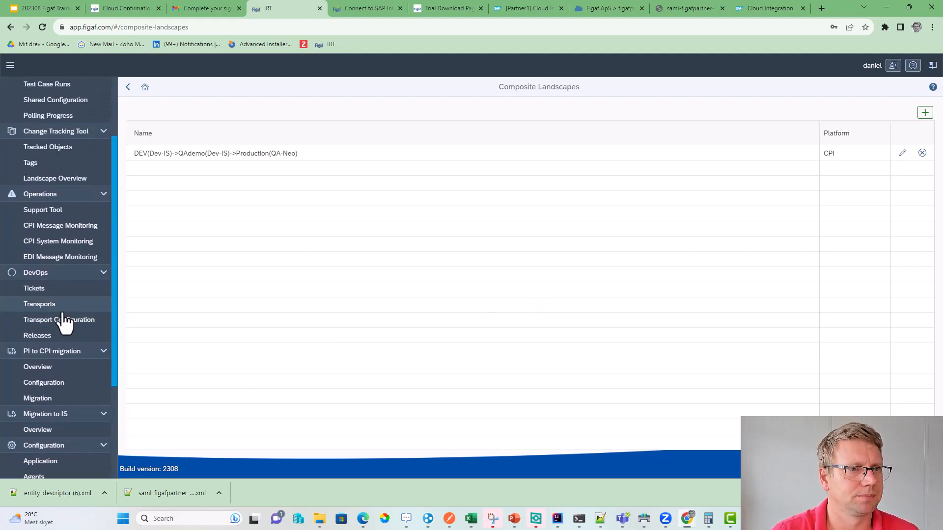
{"action": "scroll", "coordinate": [64, 323], "scroll_direction": "up", "scroll_amount": 1}
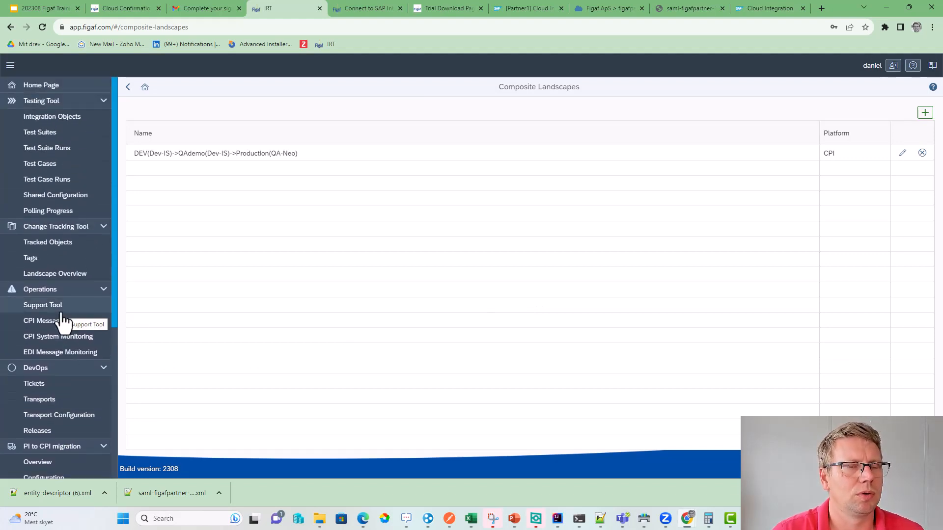
- Select the GetCustomersOrder2 iflow in Integration Objects and start a test case for it
{"action": "left_click", "coordinate": [68, 119]}
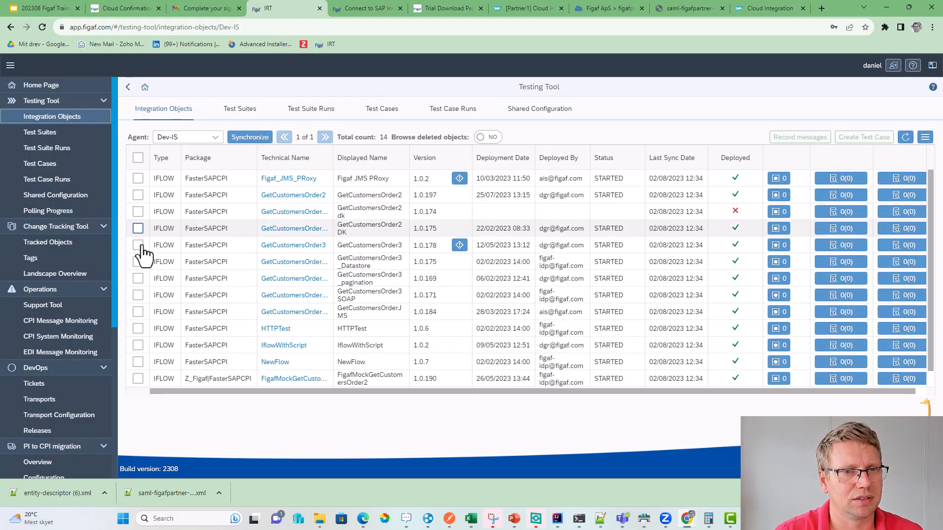
{"action": "left_click", "coordinate": [138, 195]}
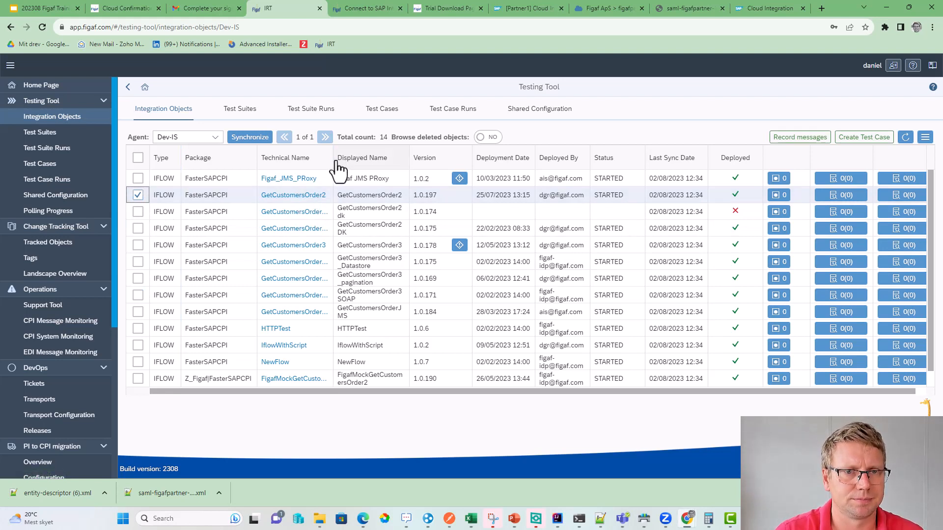
{"action": "left_click_drag", "start_coordinate": [334, 167], "coordinate": [388, 158]}
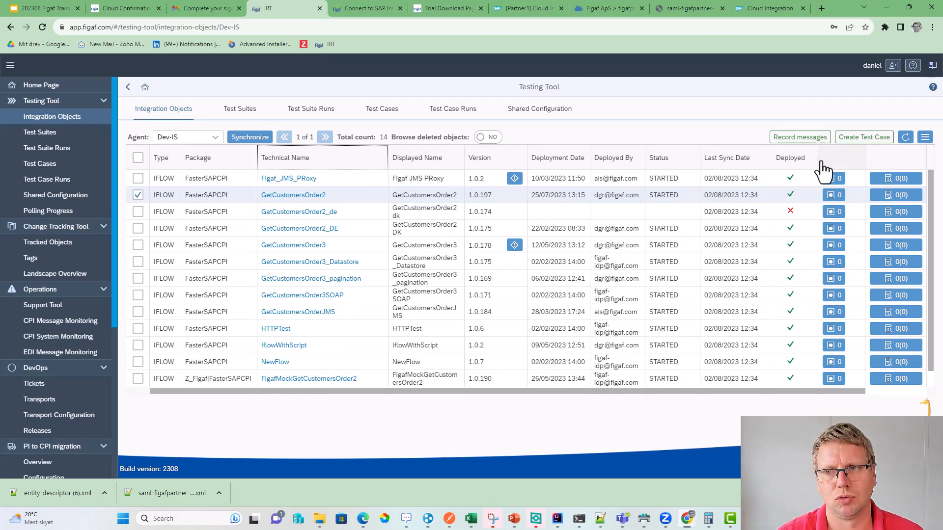
{"action": "left_click", "coordinate": [864, 137]}
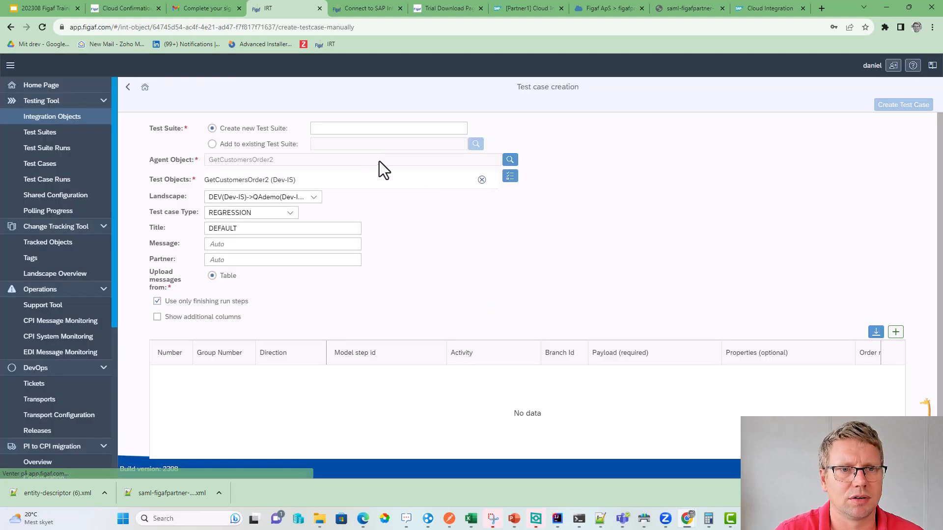
- Name the new test suite and its test case 'trainingf'
{"action": "left_click", "coordinate": [333, 128]}
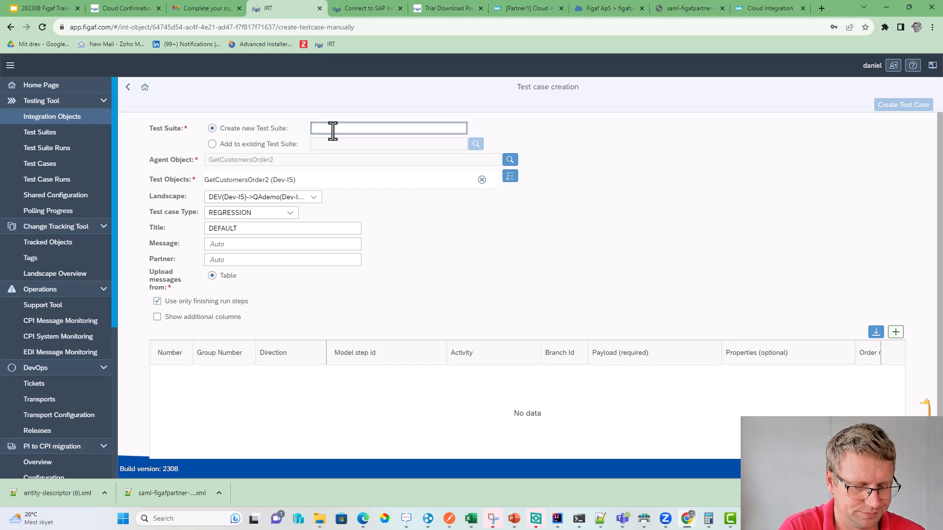
{"action": "type", "text": "training"}
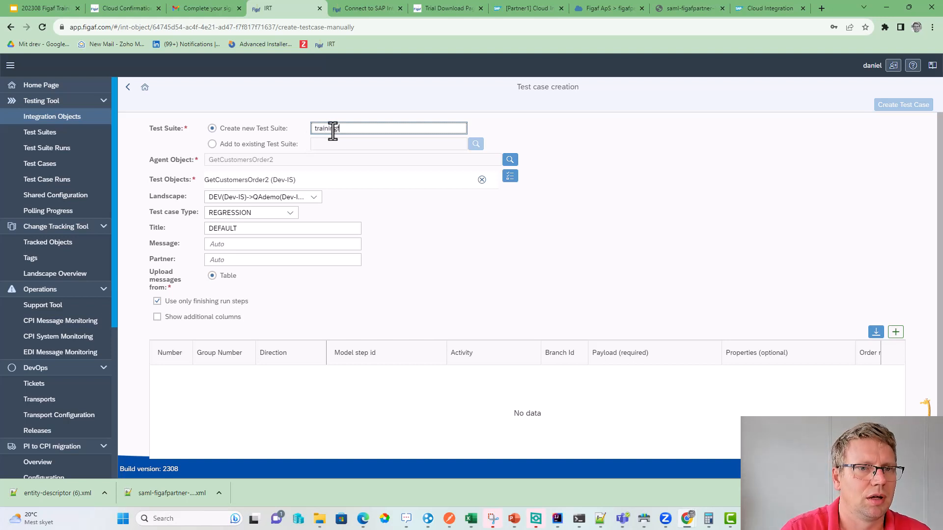
{"action": "type", "text": "f"}
{"action": "left_click", "coordinate": [258, 234]}
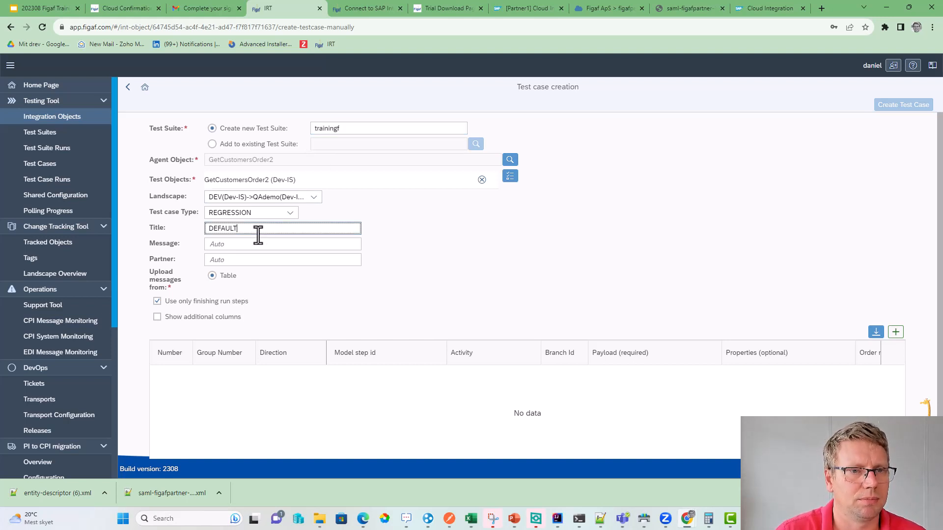
{"action": "double_click", "coordinate": [257, 228]}
{"action": "type", "text": "trainingf"}
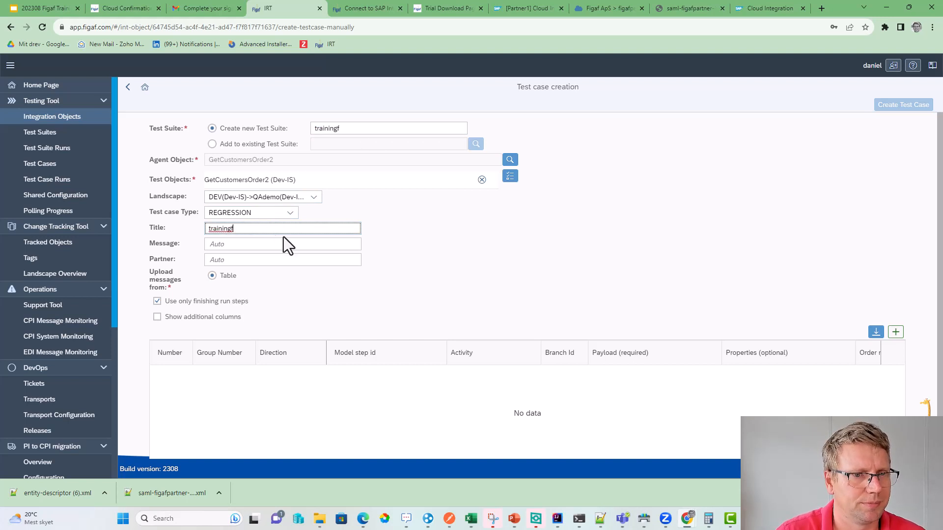
{"action": "left_click", "coordinate": [263, 244]}
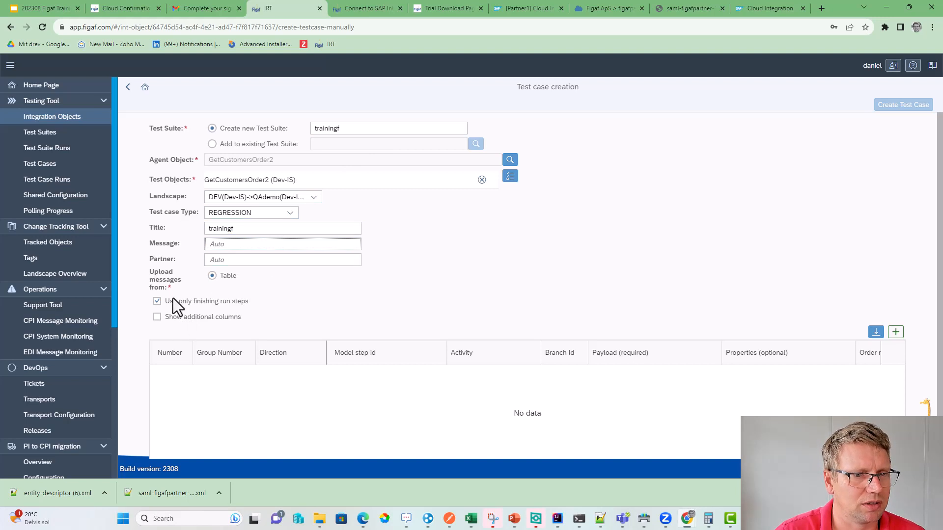
- Add two message rows, making the second one outbound
{"action": "left_click", "coordinate": [896, 332]}
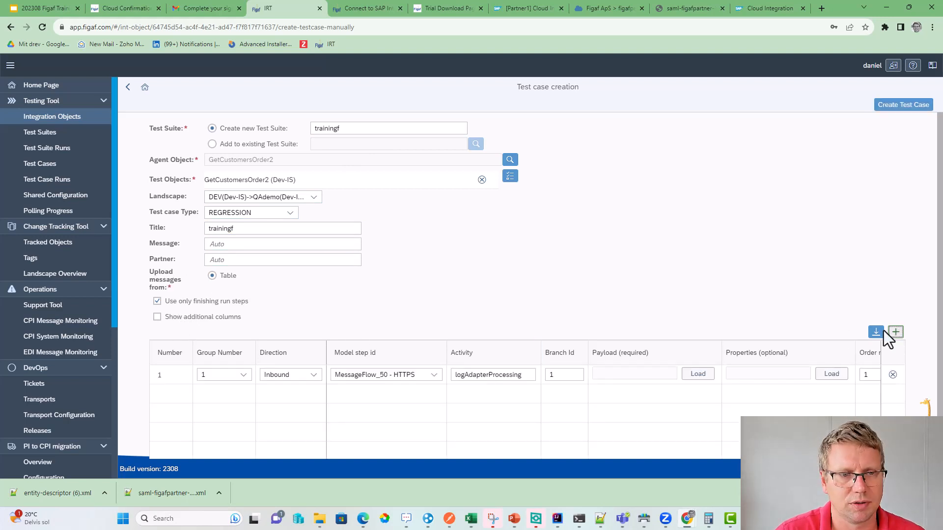
{"action": "left_click", "coordinate": [895, 332]}
{"action": "scroll", "coordinate": [294, 241], "scroll_direction": "down", "scroll_amount": 1}
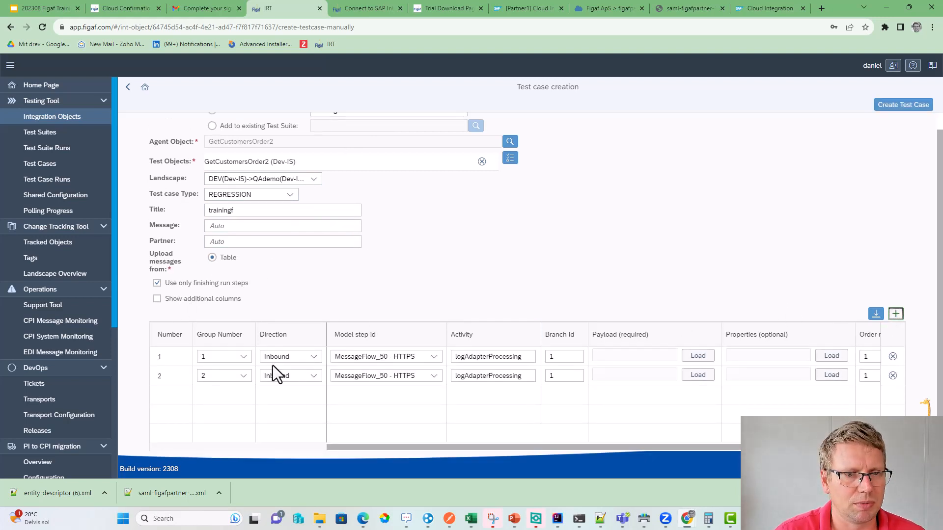
{"action": "left_click", "coordinate": [286, 376]}
{"action": "left_click", "coordinate": [287, 406]}
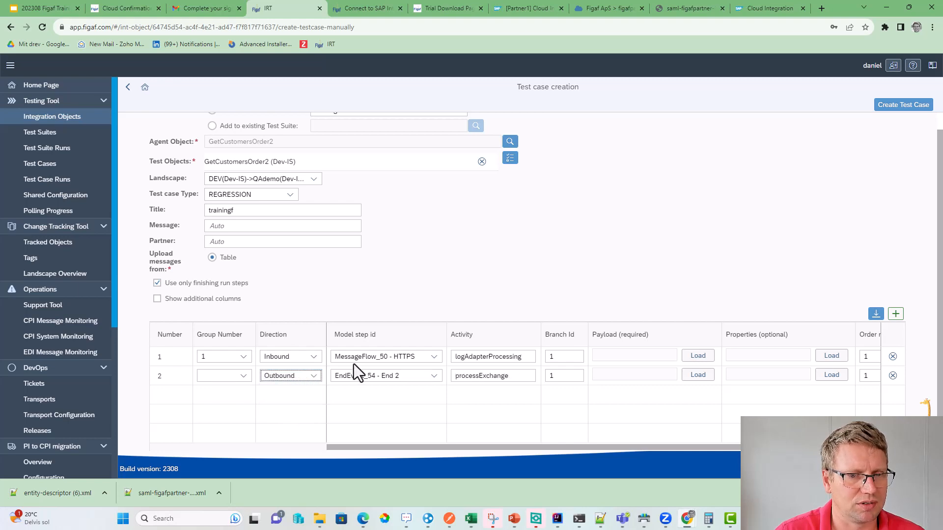
- Load saml-figafpartner-1-sp (6).xml as the payload for both message rows
{"action": "left_click", "coordinate": [698, 355]}
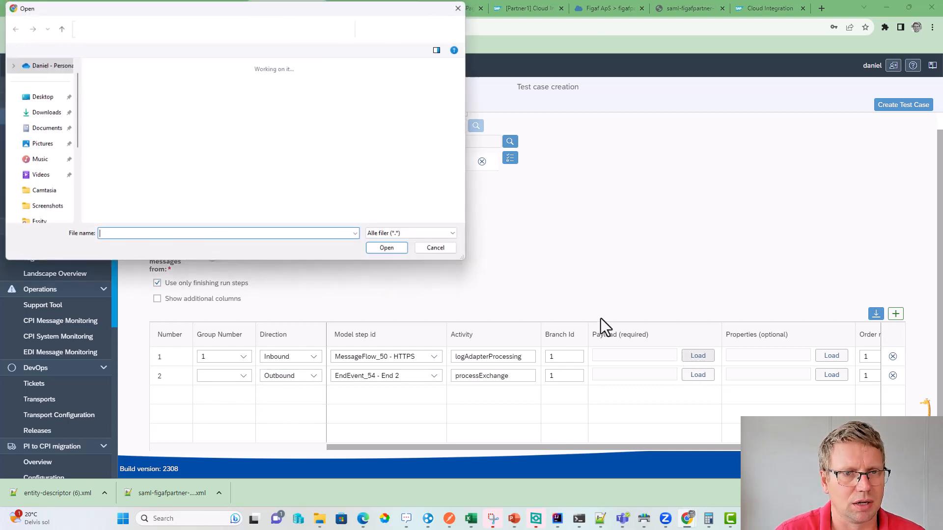
{"action": "scroll", "coordinate": [296, 149], "scroll_direction": "down", "scroll_amount": 2}
{"action": "scroll", "coordinate": [307, 153], "scroll_direction": "up", "scroll_amount": 2}
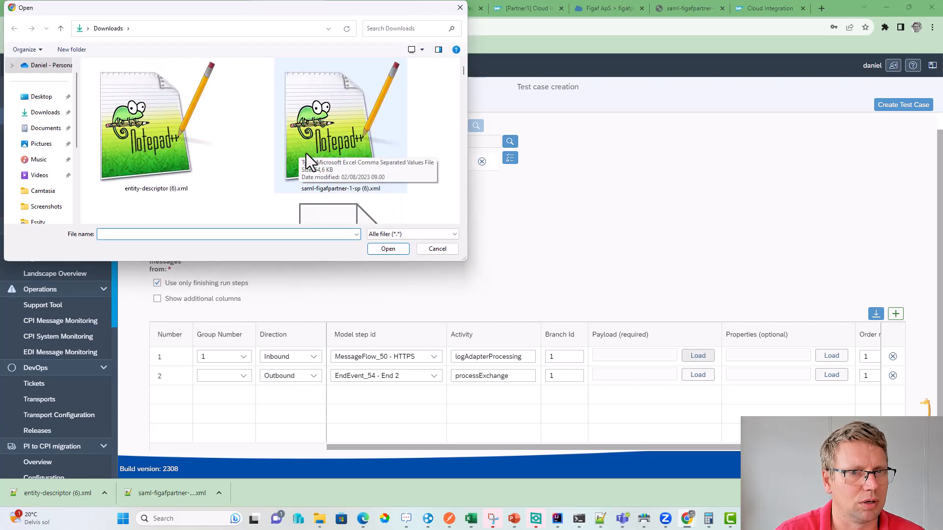
{"action": "scroll", "coordinate": [306, 154], "scroll_direction": "down", "scroll_amount": 3}
{"action": "scroll", "coordinate": [266, 193], "scroll_direction": "down", "scroll_amount": 1}
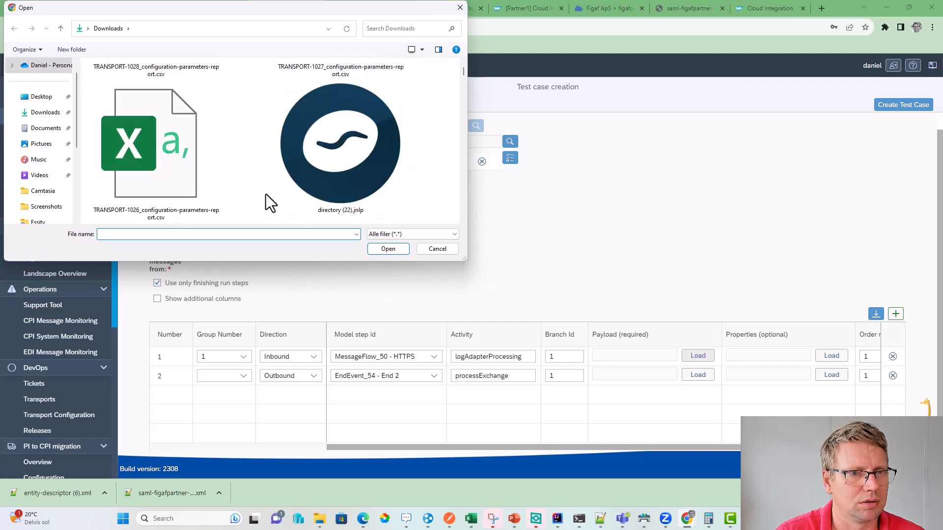
{"action": "scroll", "coordinate": [266, 194], "scroll_direction": "up", "scroll_amount": 4}
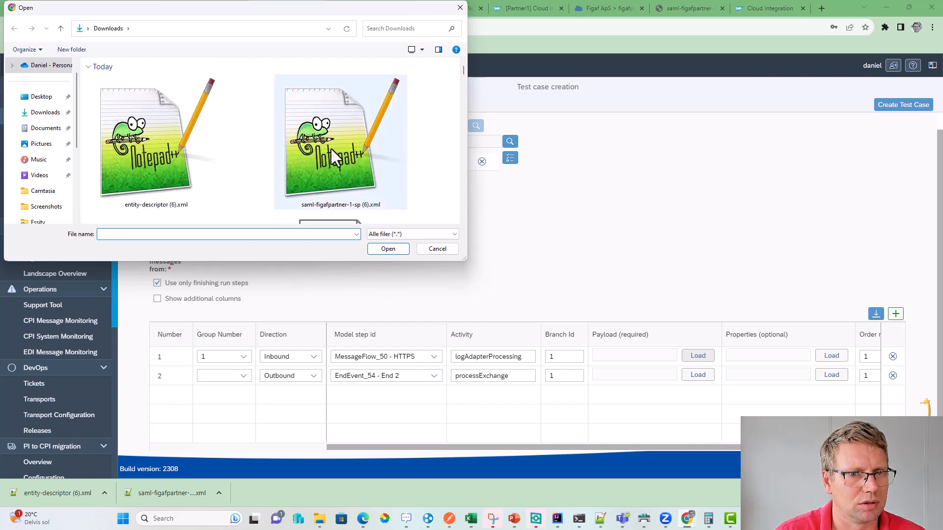
{"action": "left_click", "coordinate": [331, 149]}
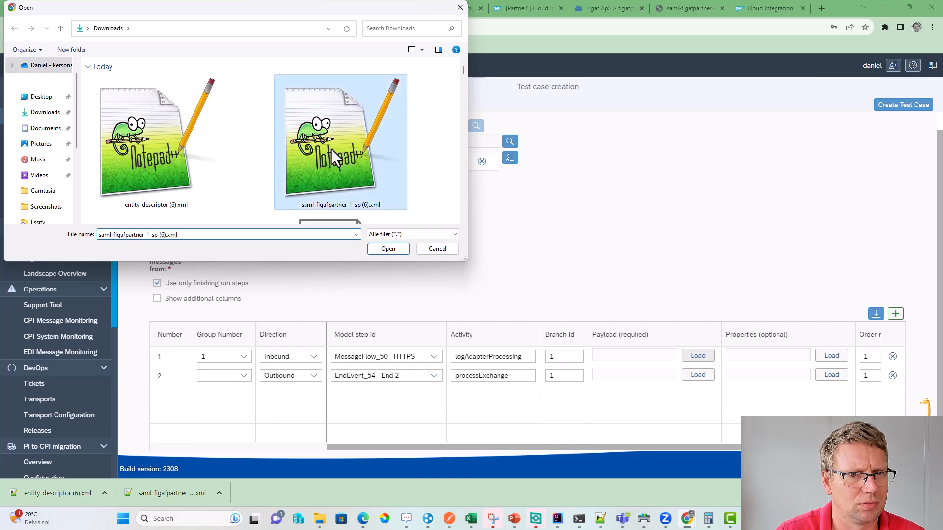
{"action": "left_click", "coordinate": [385, 249]}
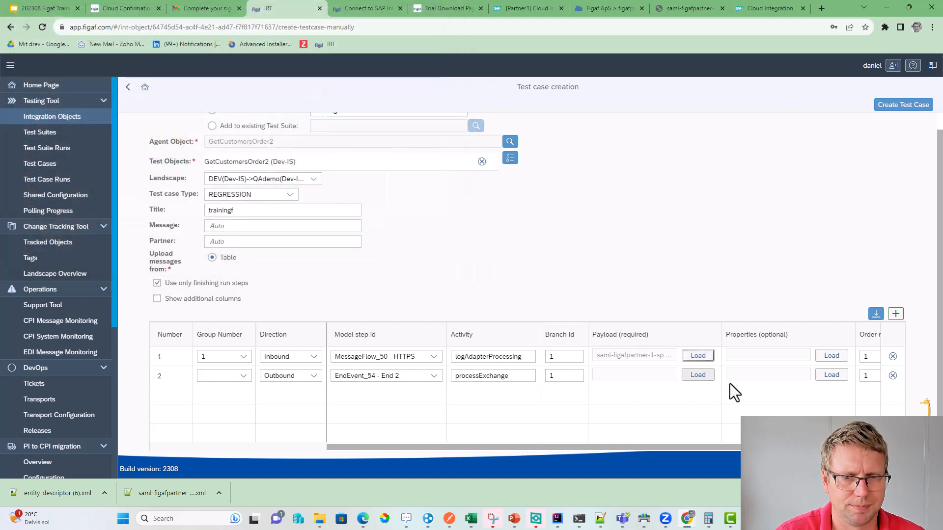
{"action": "double_click", "coordinate": [321, 150]}
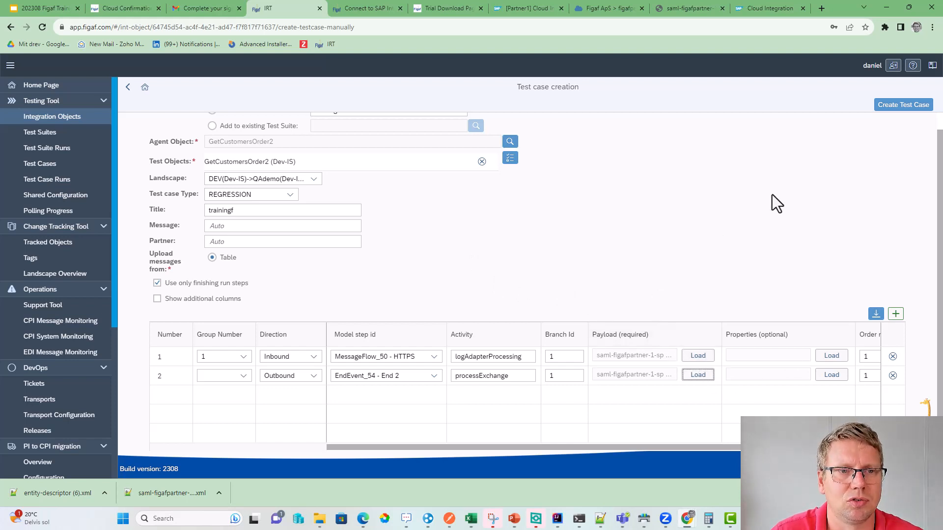
{"action": "scroll", "coordinate": [634, 275], "scroll_direction": "up", "scroll_amount": 1}
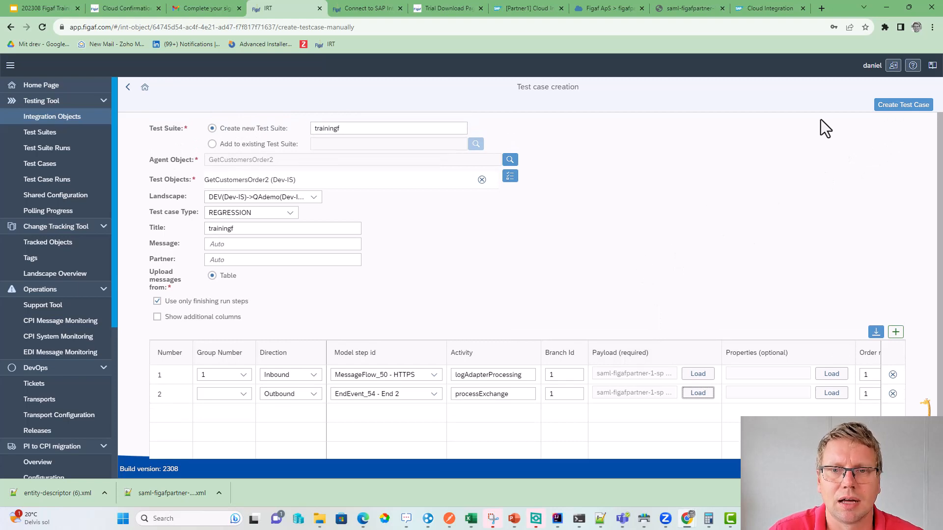
- Put row 2's outbound message in group 1 and turn off Use only finishing run steps
{"action": "left_click", "coordinate": [891, 116]}
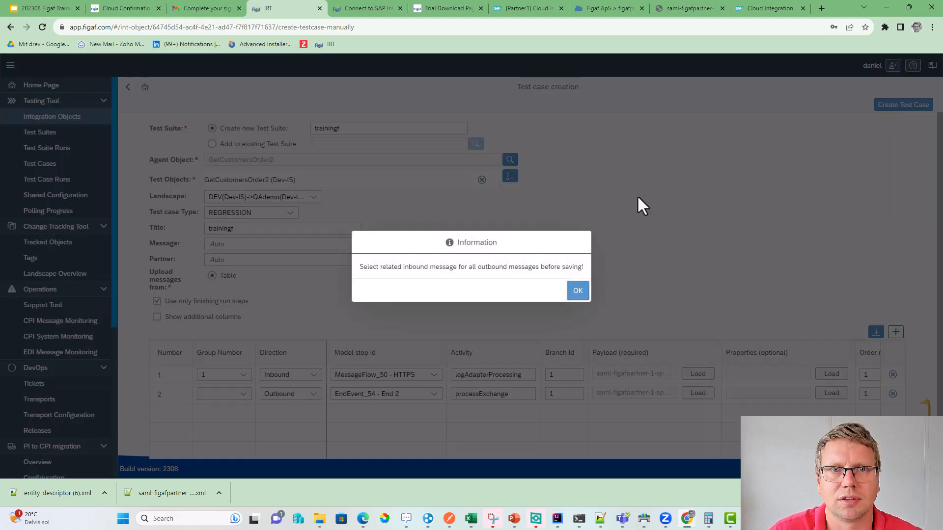
{"action": "left_click", "coordinate": [577, 291]}
{"action": "left_click", "coordinate": [226, 394]}
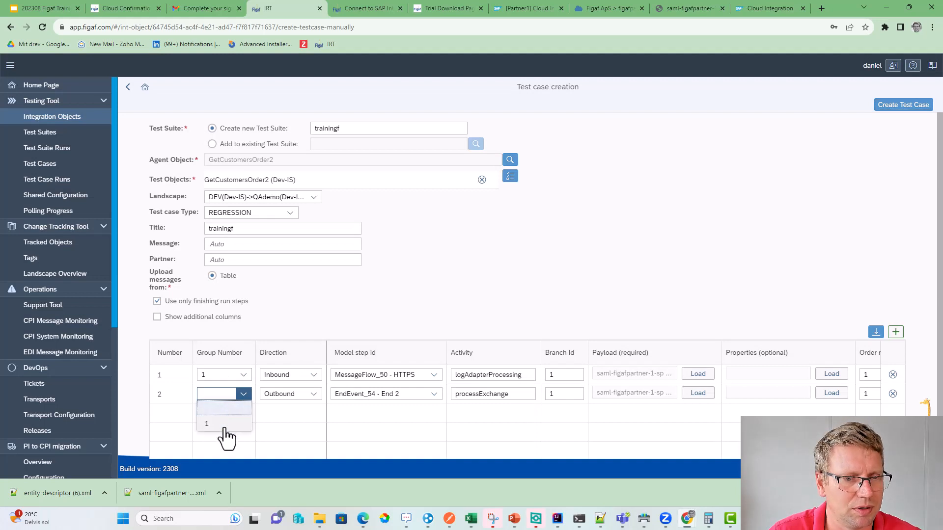
{"action": "left_click", "coordinate": [224, 426]}
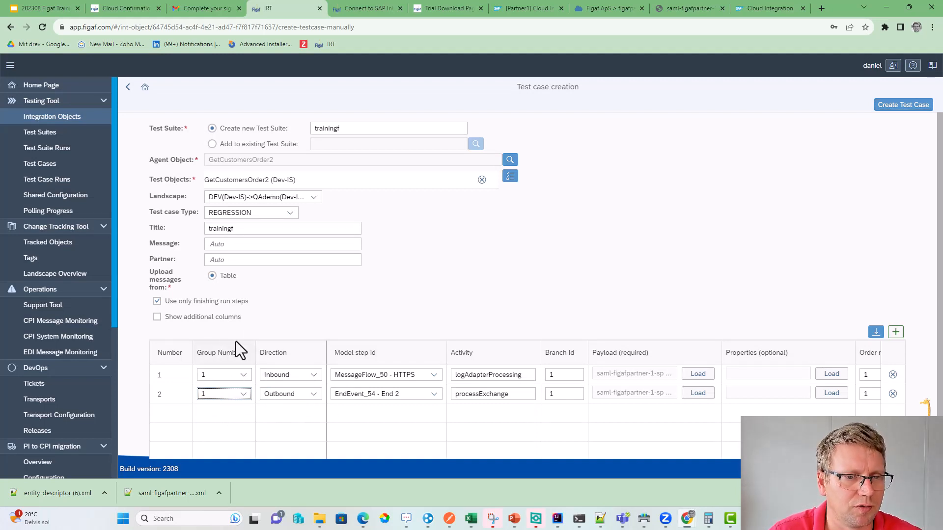
{"action": "left_click", "coordinate": [235, 302]}
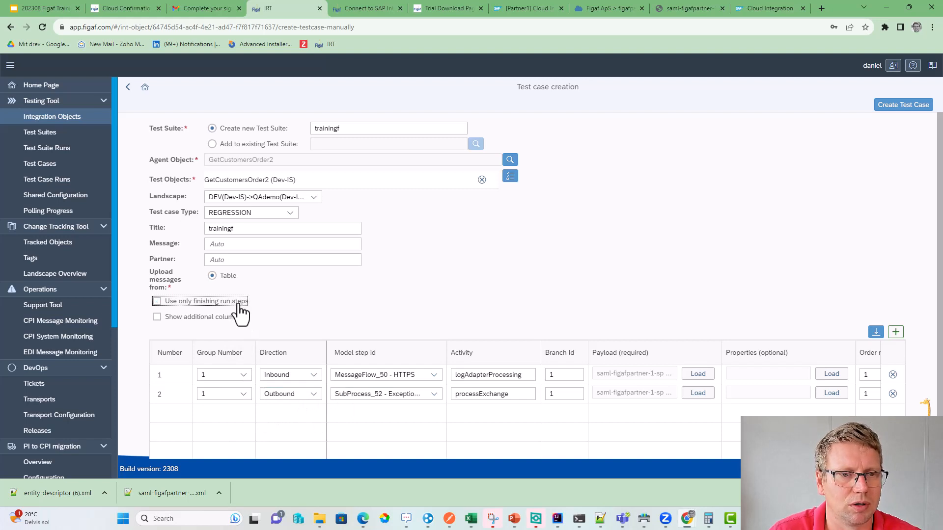
- Create the trainingf test case, adding GetCustomersOrder2 to the license when asked
{"action": "left_click", "coordinate": [900, 106]}
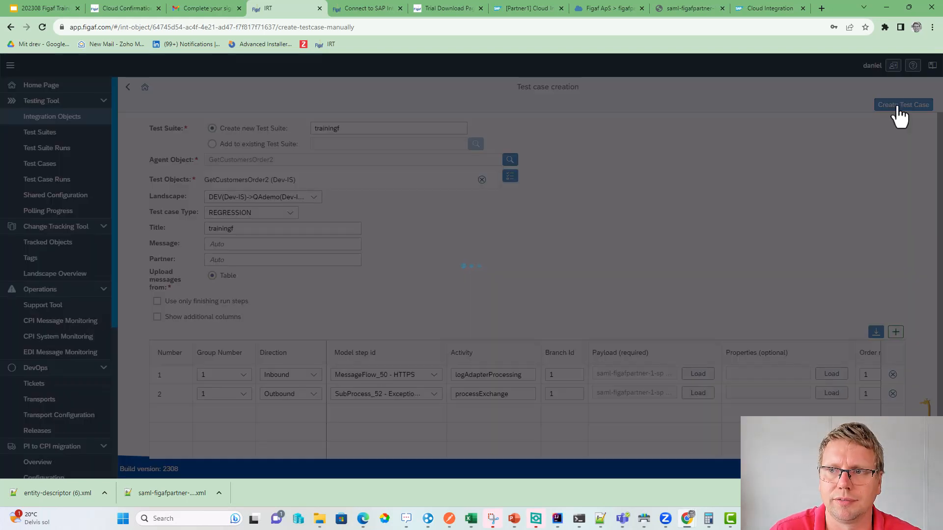
{"action": "left_click", "coordinate": [503, 296]}
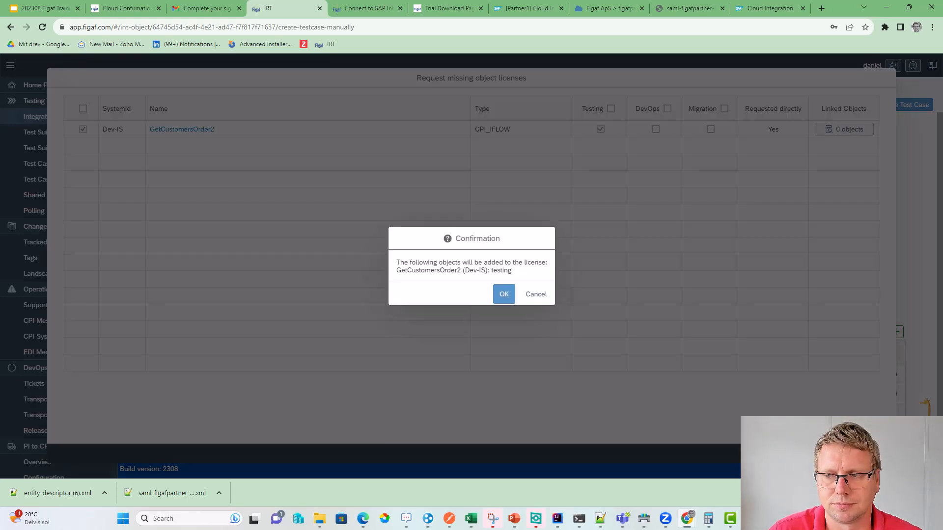
{"action": "left_click", "coordinate": [509, 297]}
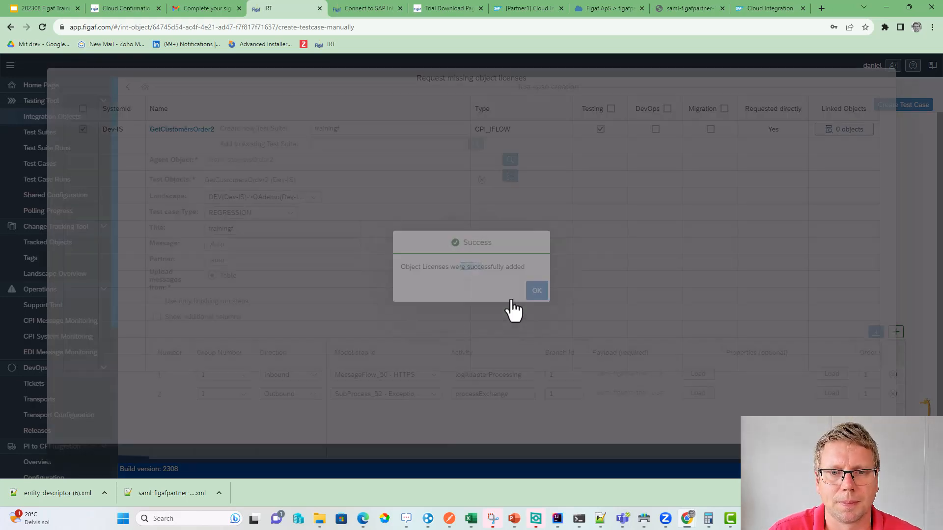
{"action": "left_click", "coordinate": [529, 297]}
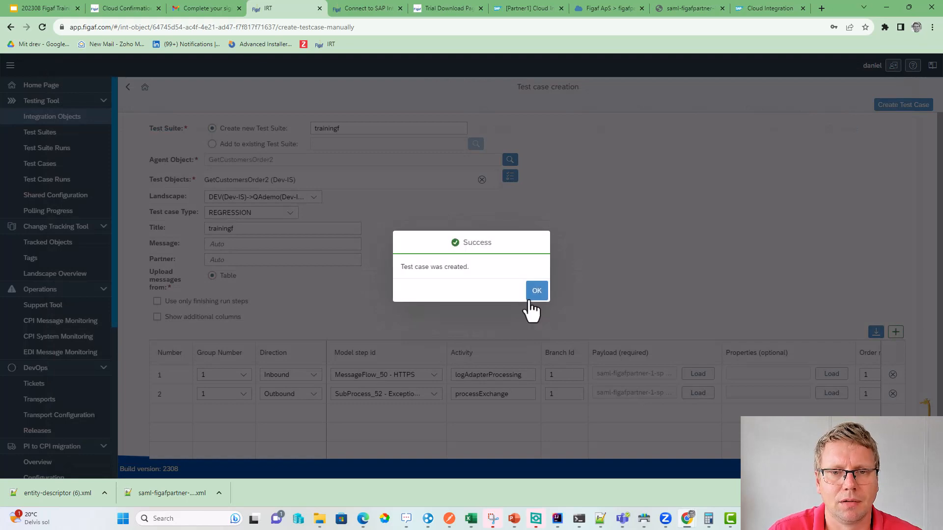
{"action": "left_click", "coordinate": [531, 298]}
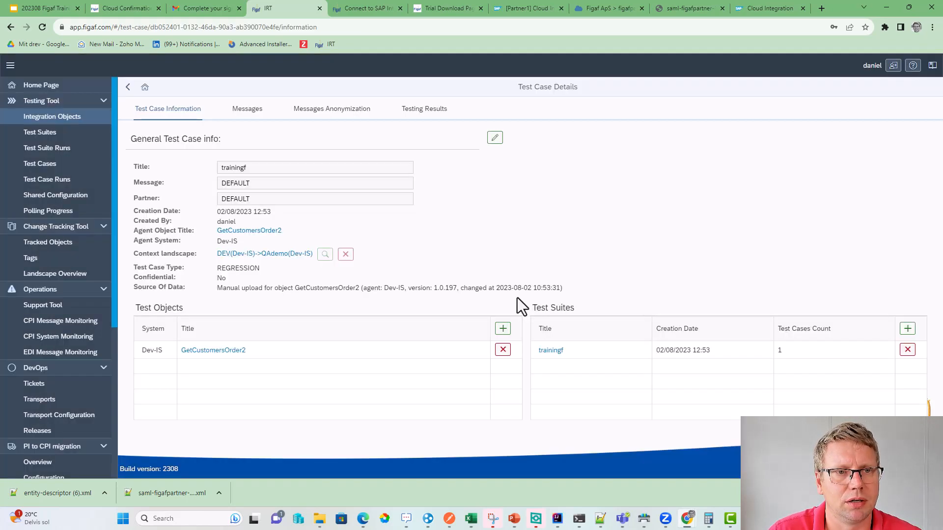
- Run the trainingf test case from its Testing Results tab, which fails with a 504 Gateway Timeout
{"action": "left_click", "coordinate": [266, 119]}
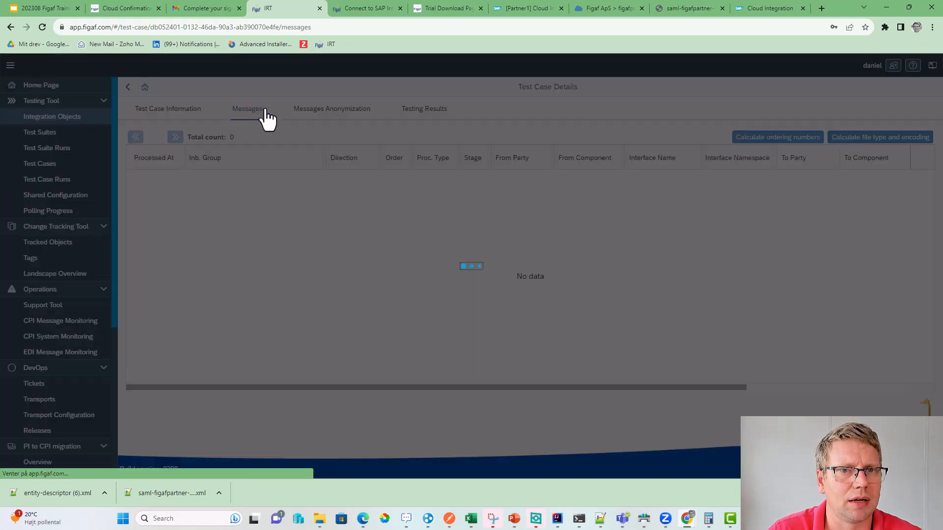
{"action": "left_click", "coordinate": [408, 110]}
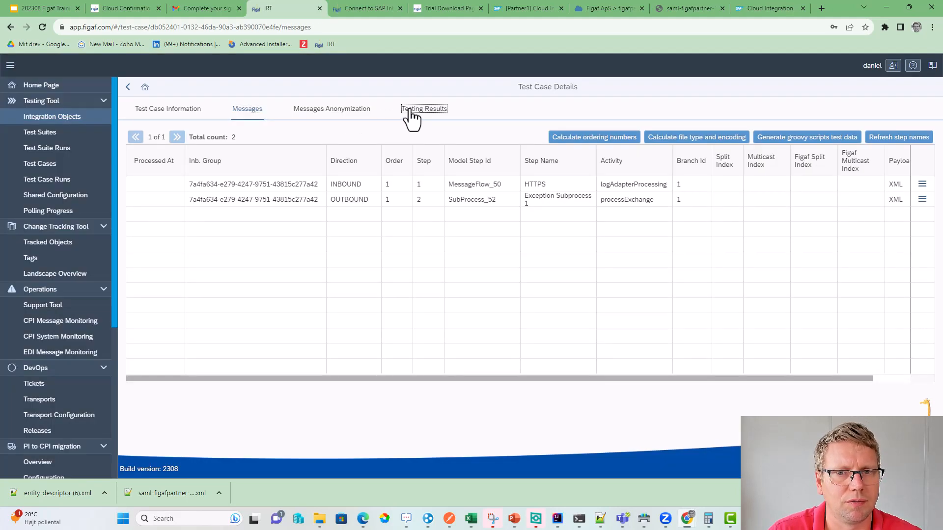
{"action": "left_click", "coordinate": [755, 140]}
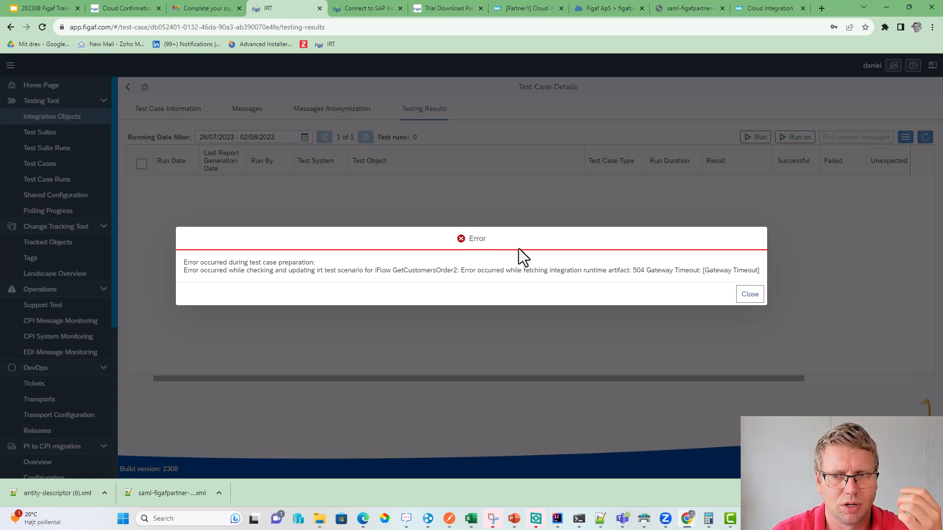
- Dismiss the timeout error, retry the run, and duplicate the browser tab
{"action": "left_click", "coordinate": [748, 297]}
{"action": "left_click", "coordinate": [755, 137]}
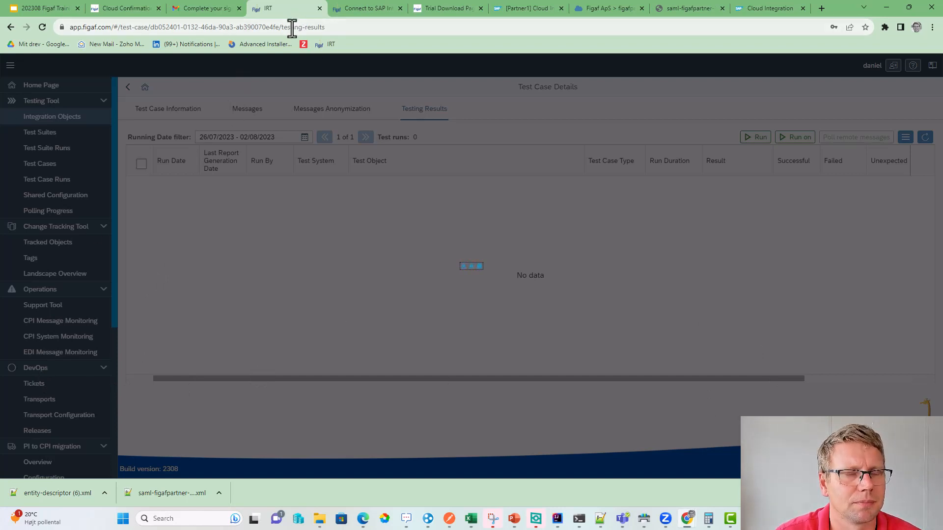
{"action": "right_click", "coordinate": [293, 11]}
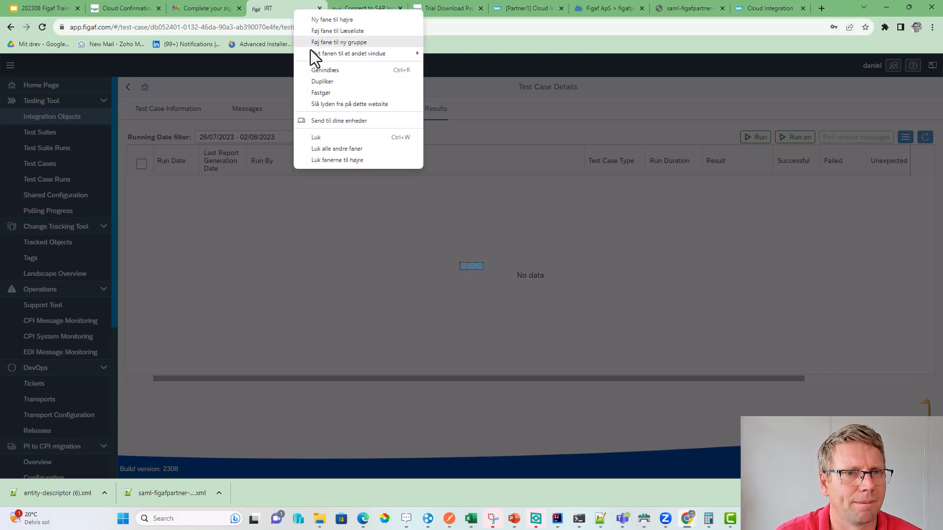
{"action": "left_click", "coordinate": [319, 81]}
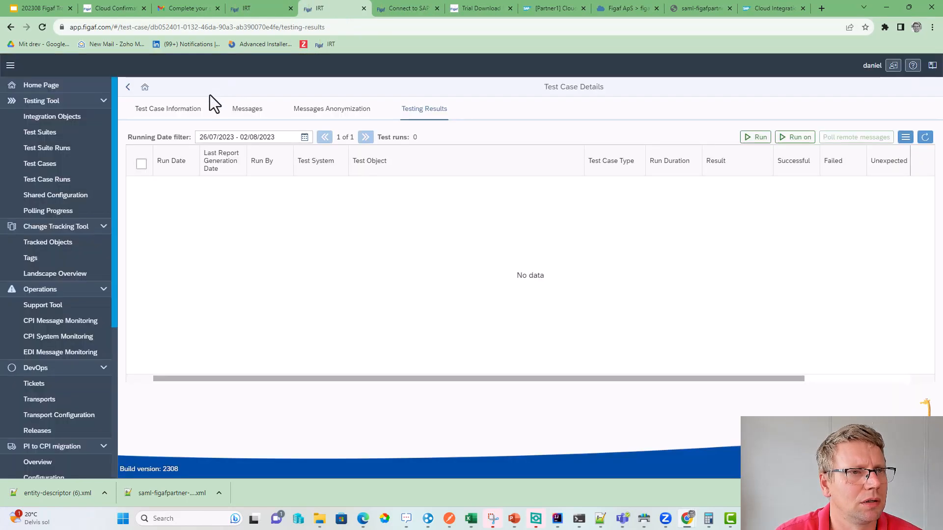
- Test the Dev-IS agent's connection settings under Configuration > Agents
{"action": "scroll", "coordinate": [59, 393], "scroll_direction": "down", "scroll_amount": 5}
{"action": "left_click", "coordinate": [49, 330]}
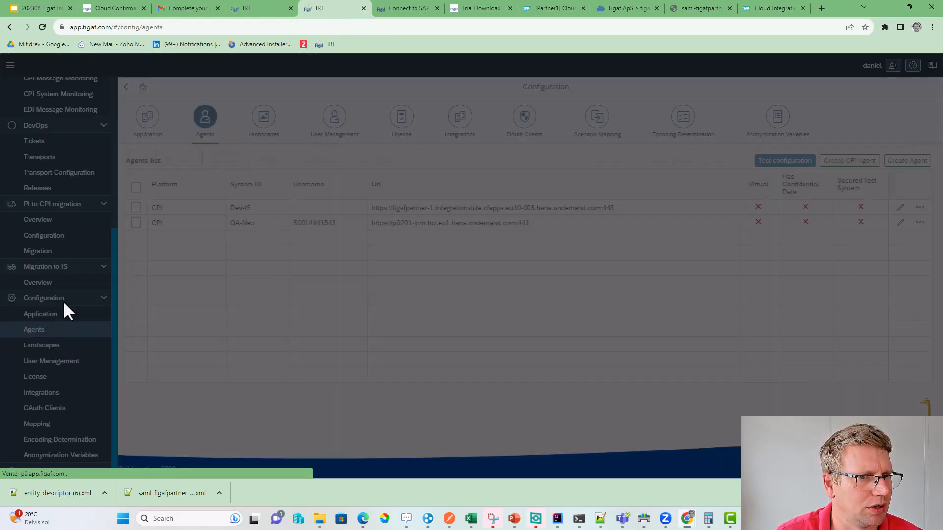
{"action": "left_click", "coordinate": [137, 208]}
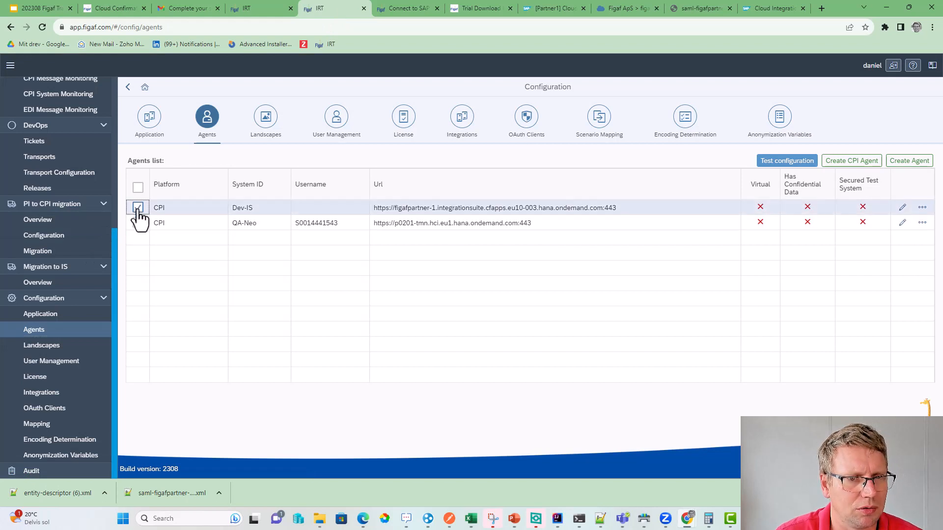
{"action": "left_click", "coordinate": [766, 162]}
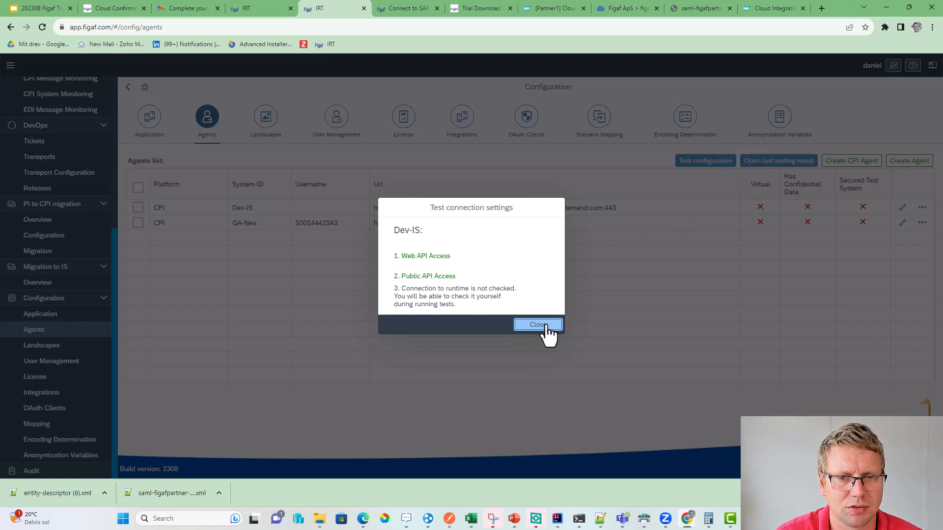
{"action": "left_click_drag", "start_coordinate": [437, 291], "coordinate": [463, 308]}
{"action": "left_click", "coordinate": [464, 309]}
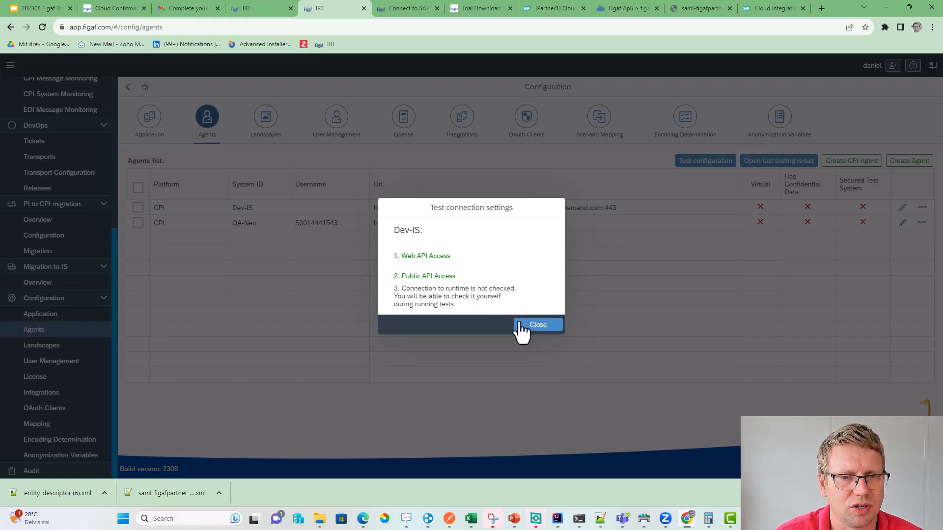
{"action": "left_click", "coordinate": [521, 328]}
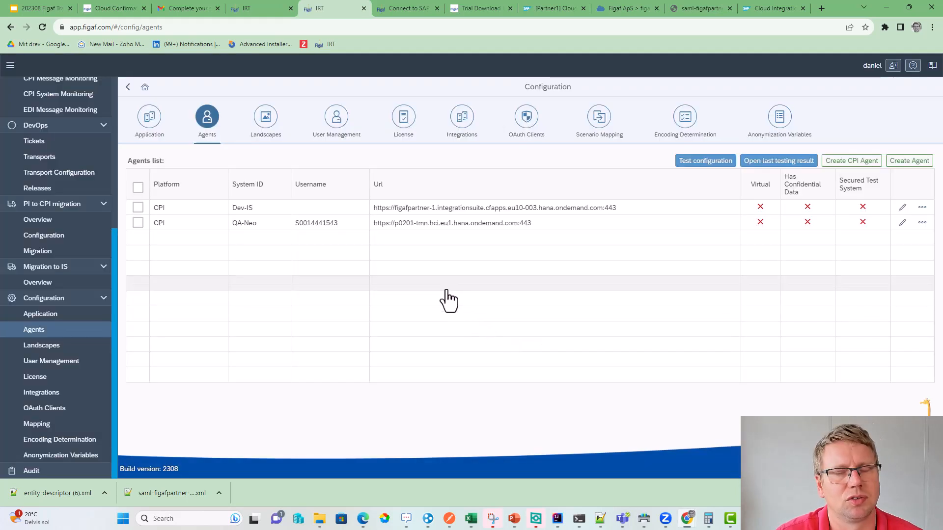
- Review the Dev-IS agent's edit settings without changes, then go to Testing Tool > Test Suites
{"action": "left_click", "coordinate": [902, 208]}
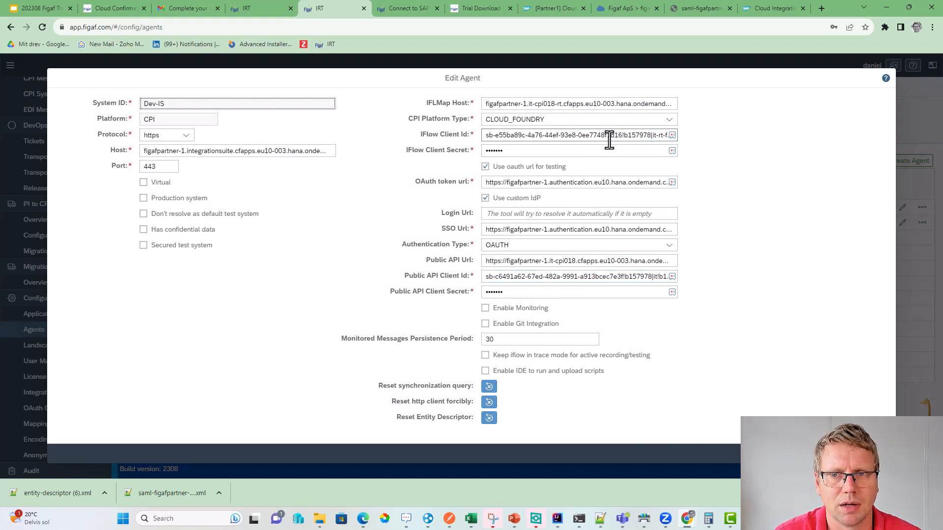
{"action": "left_click", "coordinate": [878, 453]}
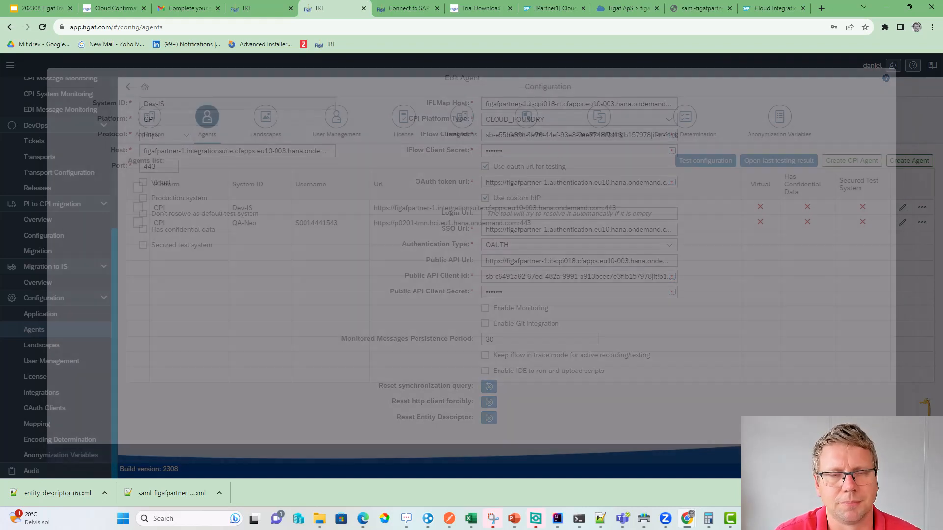
{"action": "scroll", "coordinate": [81, 162], "scroll_direction": "up", "scroll_amount": 4}
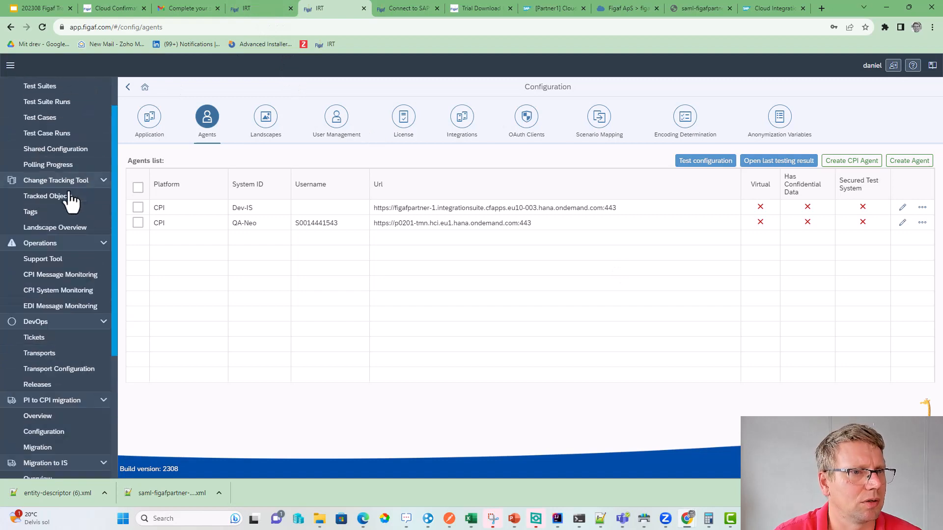
{"action": "scroll", "coordinate": [73, 98], "scroll_direction": "up", "scroll_amount": 1}
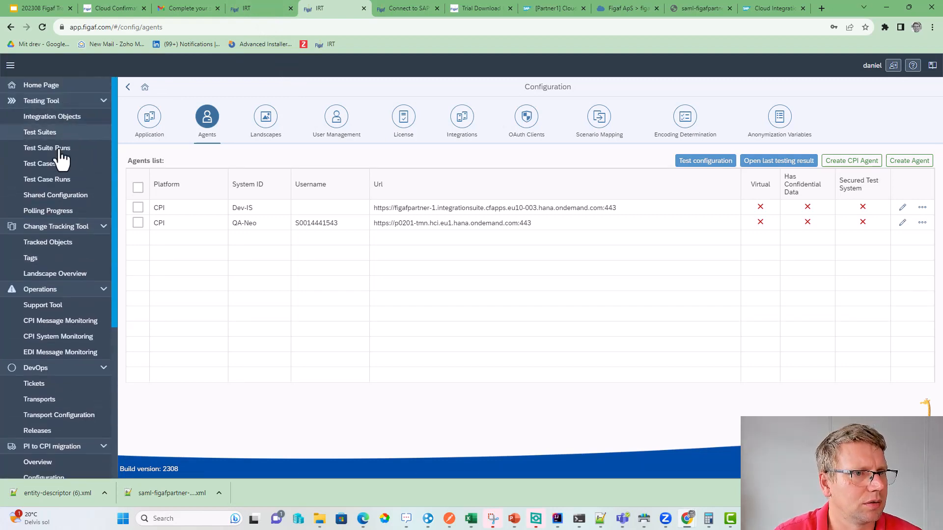
{"action": "left_click", "coordinate": [54, 132]}
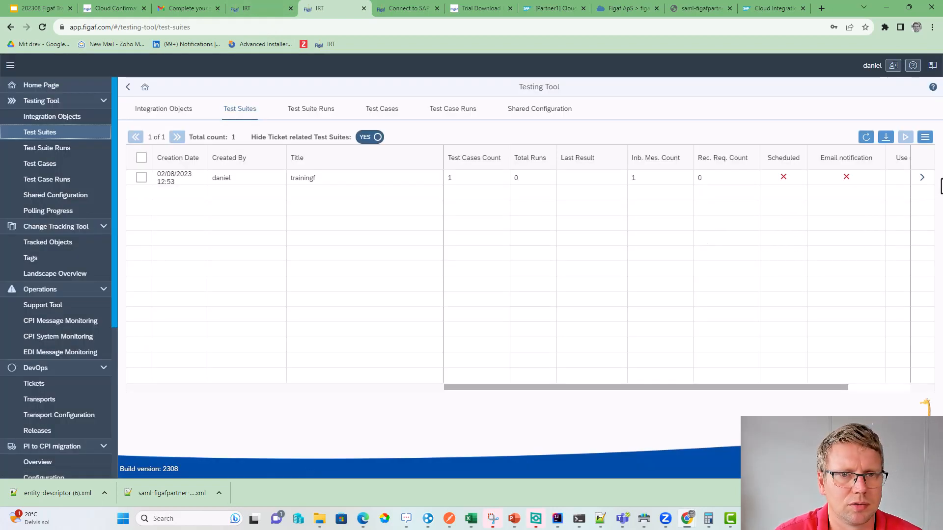
- Run the trainingf-DEFAULT-DEFAULT test case from the trainingf suite's Linked Test Cases
{"action": "left_click", "coordinate": [922, 181]}
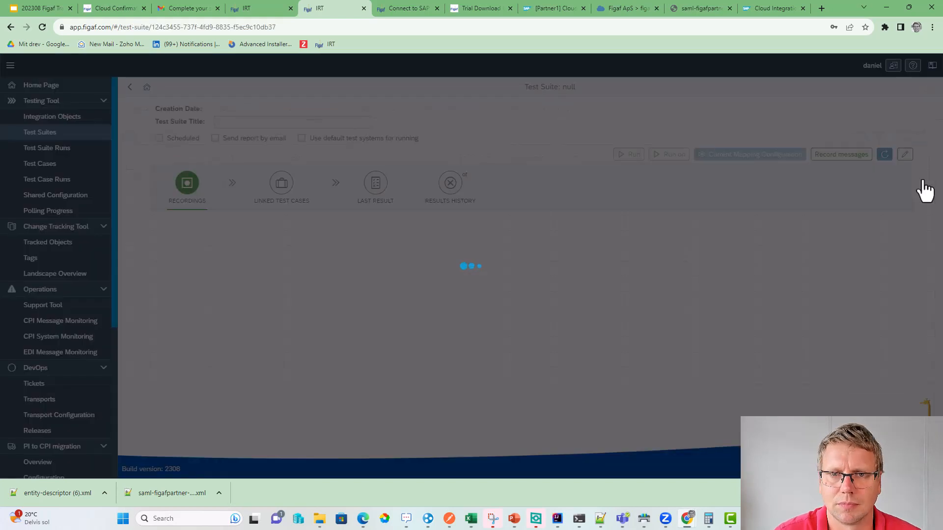
{"action": "left_click", "coordinate": [373, 192]}
{"action": "left_click", "coordinate": [294, 193]}
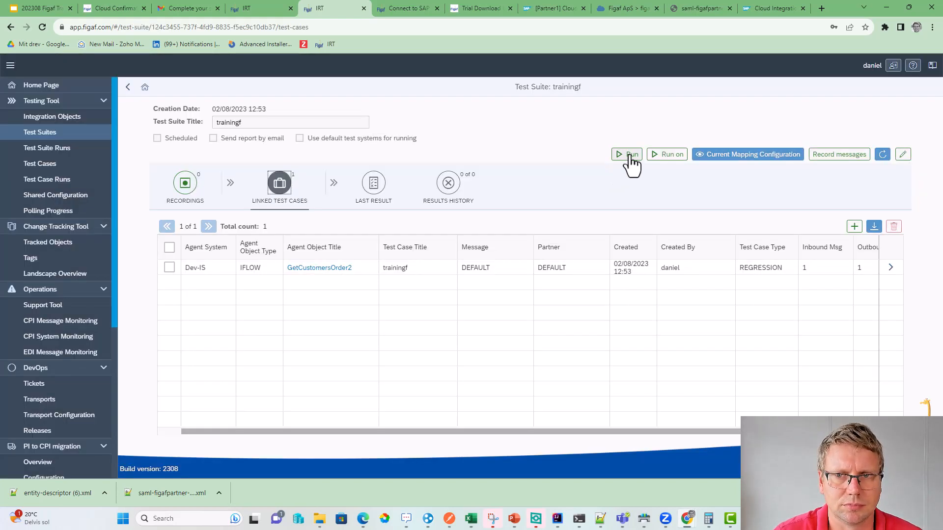
{"action": "left_click", "coordinate": [630, 157]}
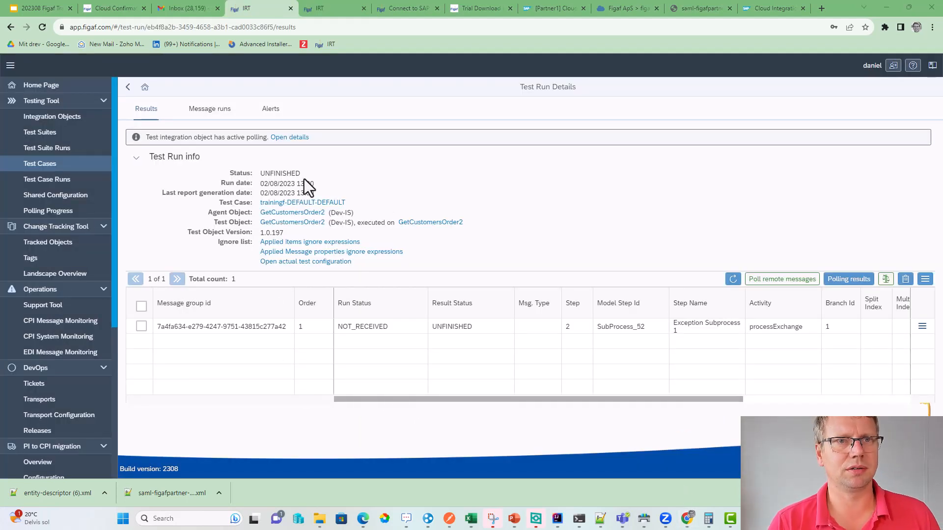
- Refresh the run results, select all rows and try updating the test case, which errors on not-received results
{"action": "left_click", "coordinate": [733, 279]}
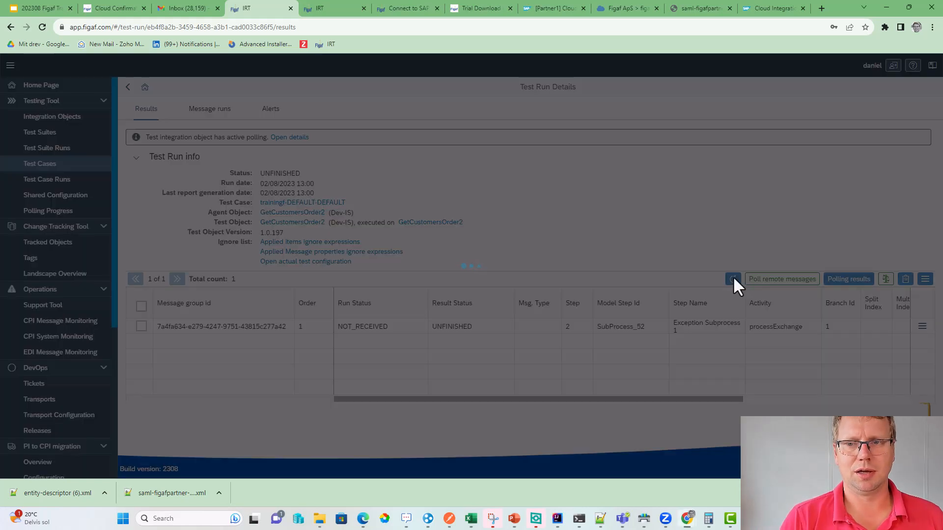
{"action": "scroll", "coordinate": [316, 358], "scroll_direction": "down", "scroll_amount": 4}
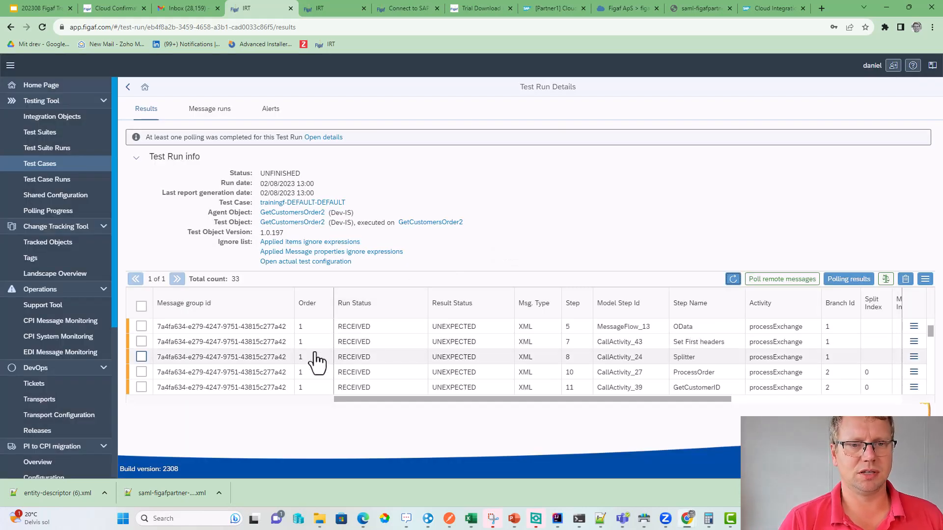
{"action": "scroll", "coordinate": [318, 362], "scroll_direction": "down", "scroll_amount": 8}
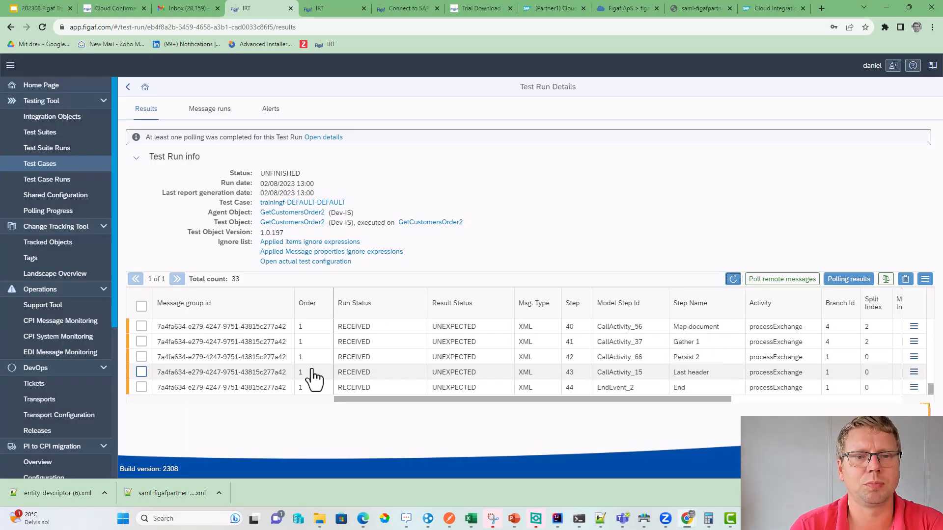
{"action": "scroll", "coordinate": [290, 387], "scroll_direction": "up", "scroll_amount": 12}
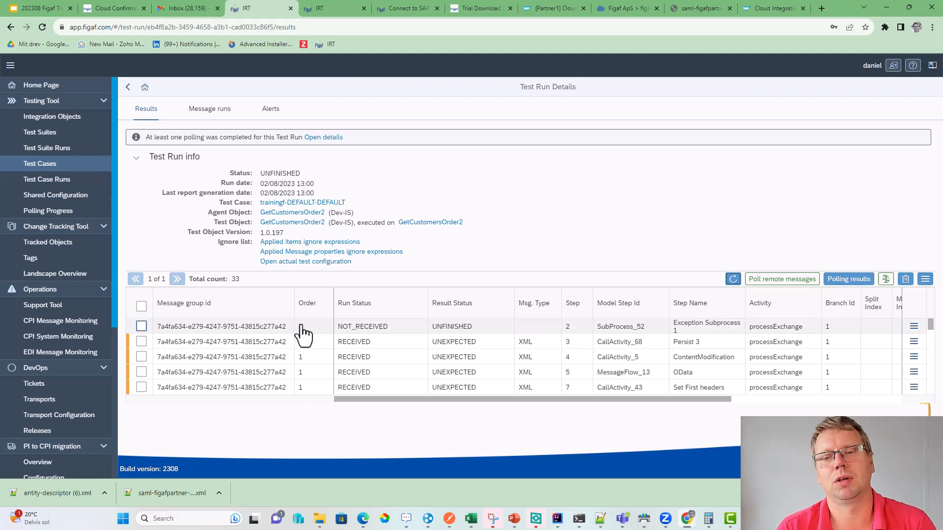
{"action": "left_click", "coordinate": [142, 307]}
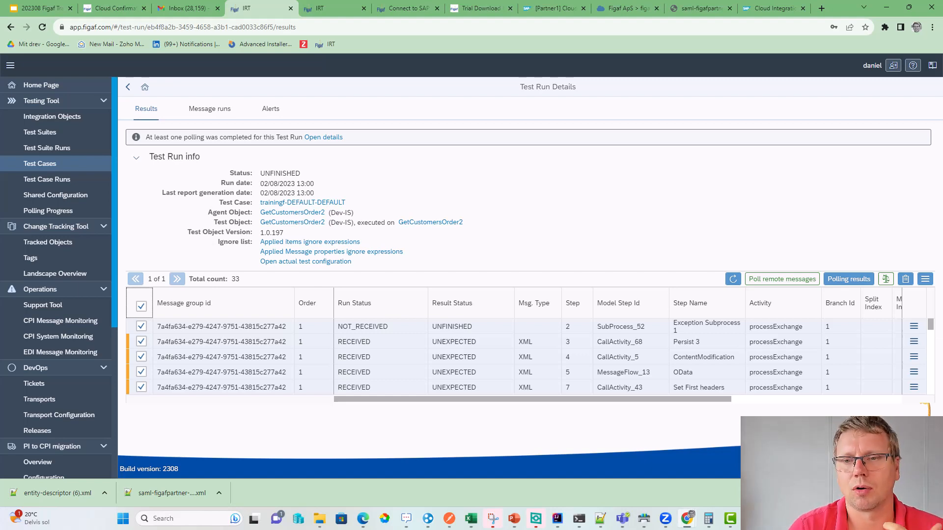
{"action": "left_click", "coordinate": [925, 280]}
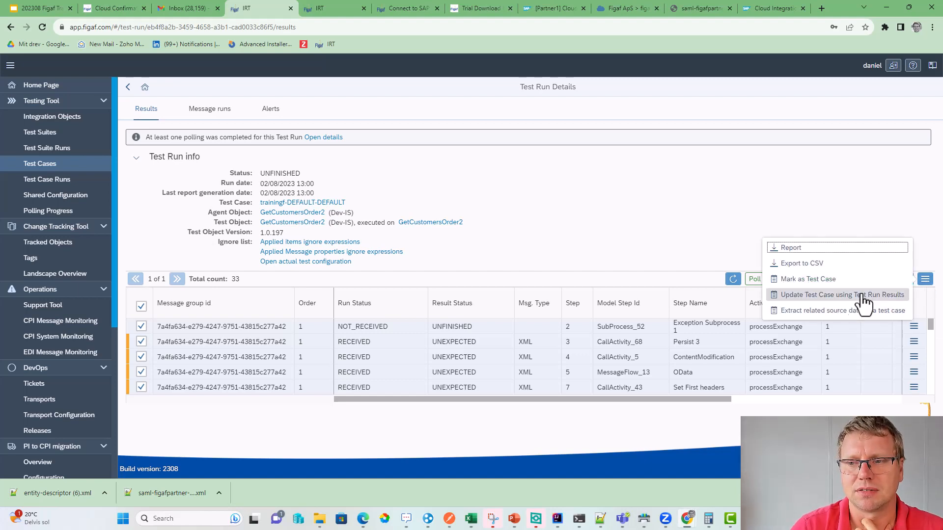
{"action": "left_click", "coordinate": [838, 296]}
{"action": "left_click", "coordinate": [401, 290]}
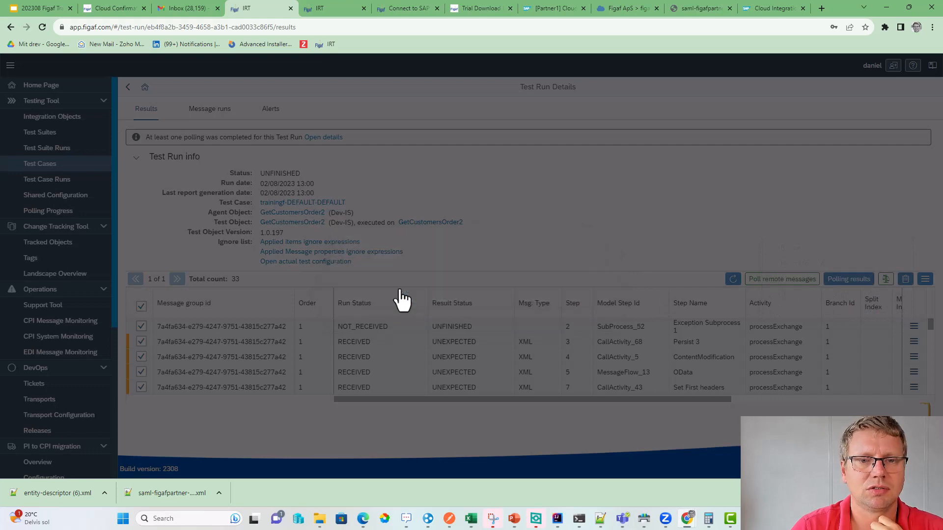
{"action": "left_click", "coordinate": [625, 292]}
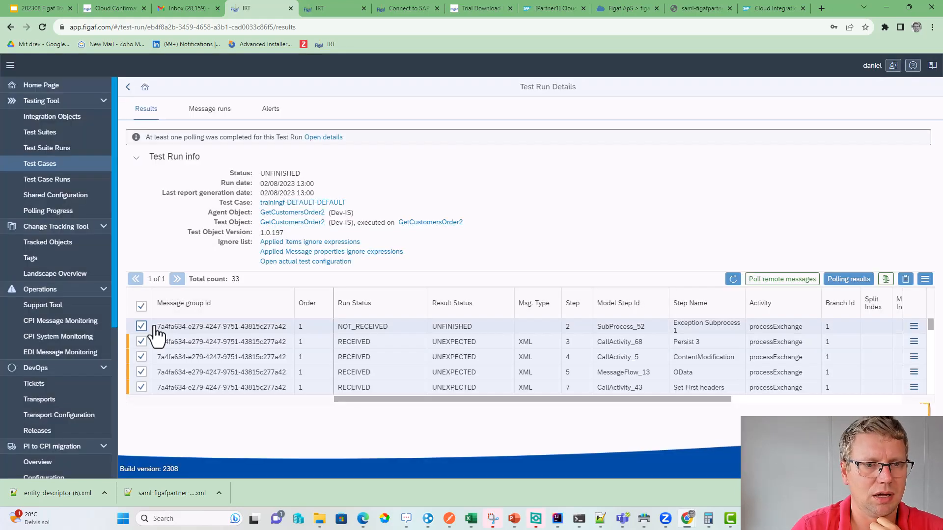
- Deselect the NOT_RECEIVED step and update the test case, dropping all old messages
{"action": "left_click", "coordinate": [141, 327]}
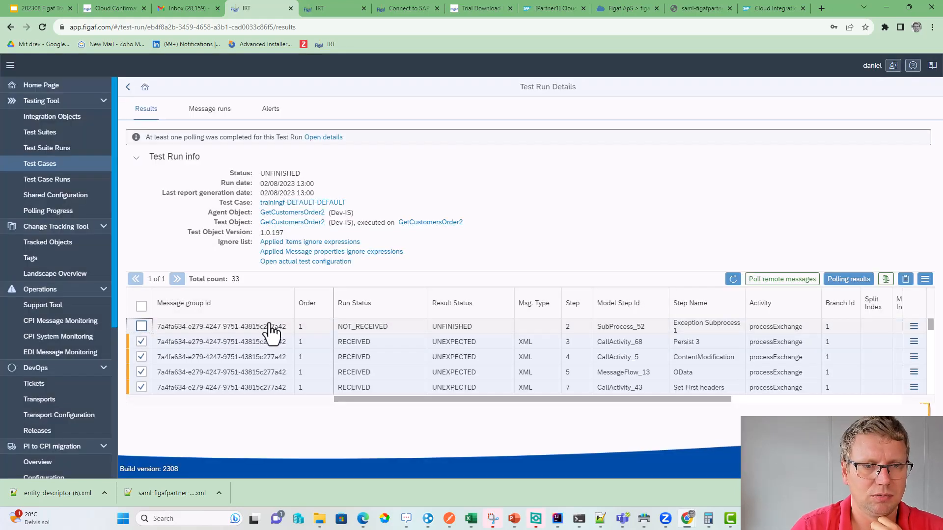
{"action": "left_click", "coordinate": [925, 283]}
{"action": "left_click", "coordinate": [838, 295]}
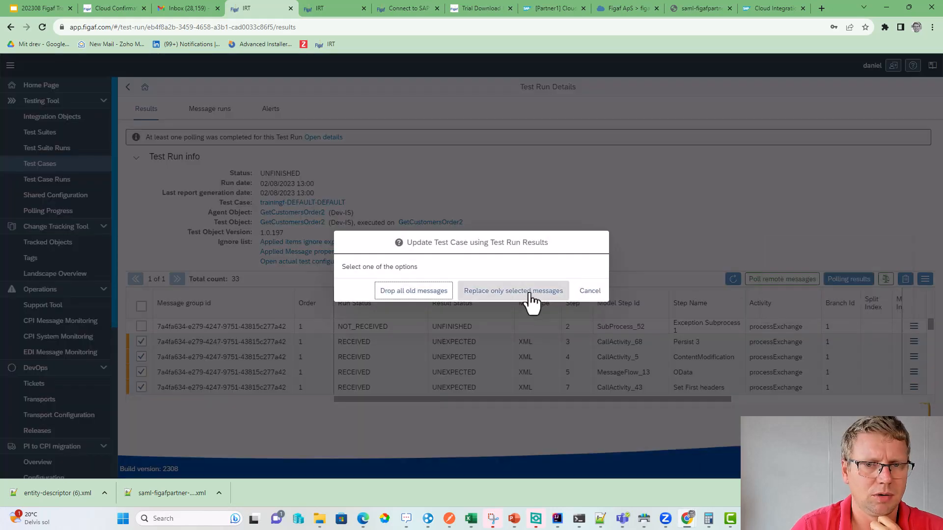
{"action": "left_click", "coordinate": [413, 292]}
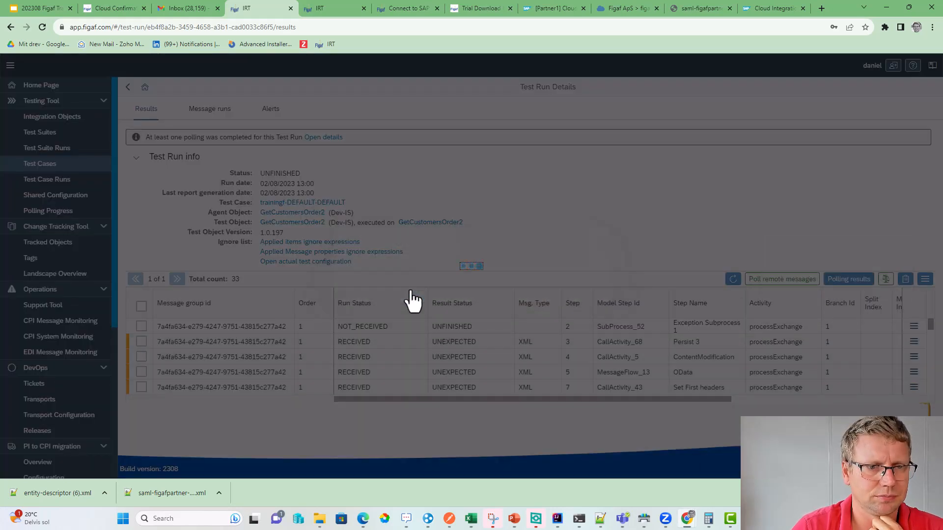
{"action": "left_click", "coordinate": [531, 291]}
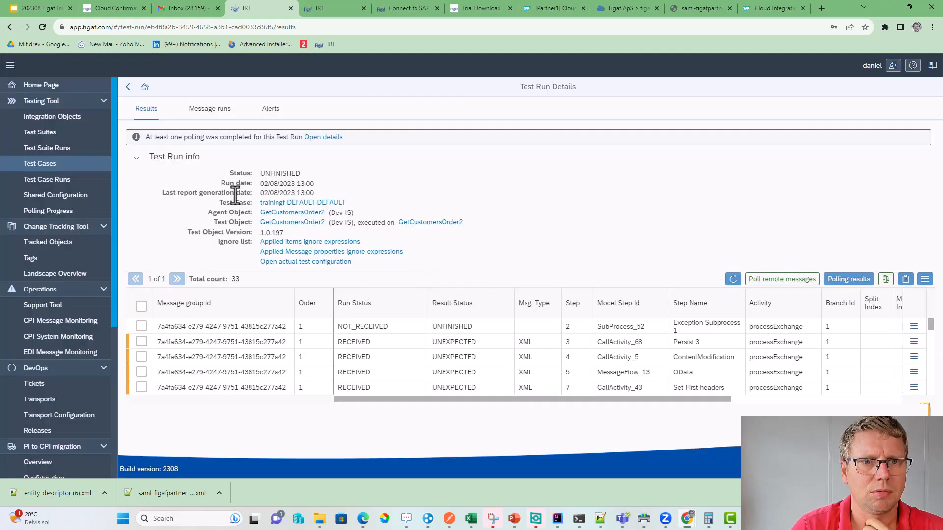
- Rerun the updated test case, refresh its new results, and open GetCustomersOrder2 in Integration Suite
{"action": "left_click", "coordinate": [124, 89]}
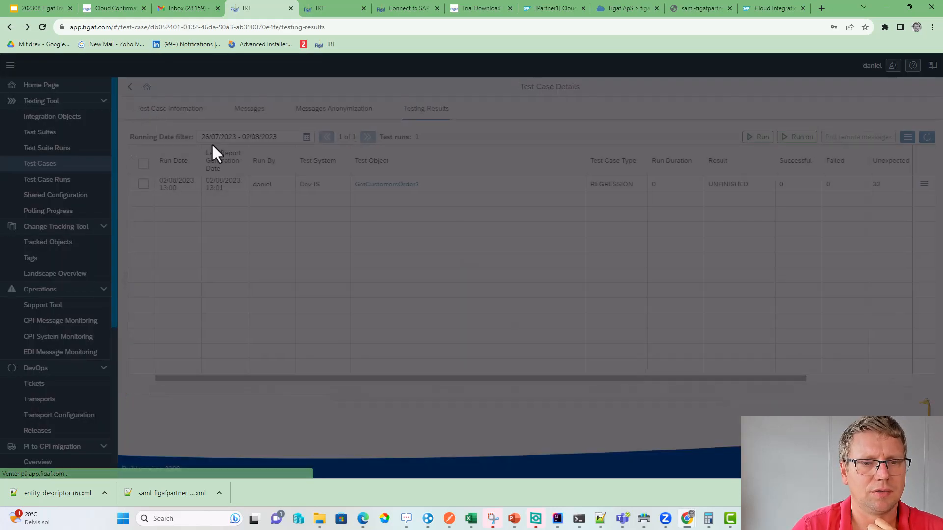
{"action": "left_click", "coordinate": [757, 143]}
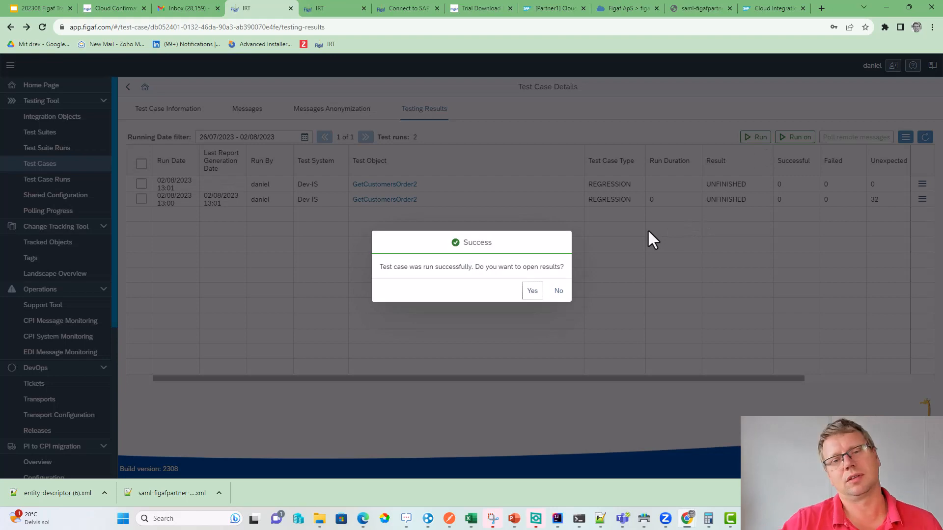
{"action": "left_click", "coordinate": [532, 290]}
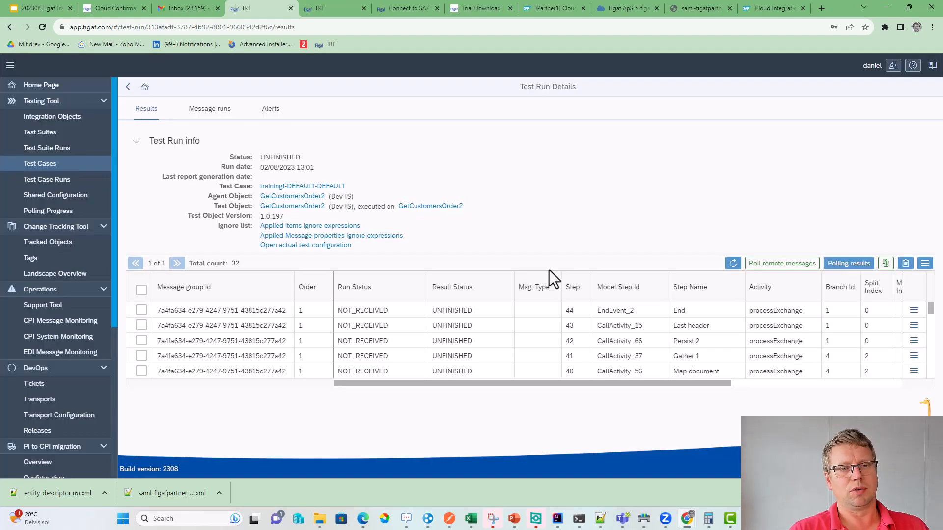
{"action": "left_click", "coordinate": [732, 264]}
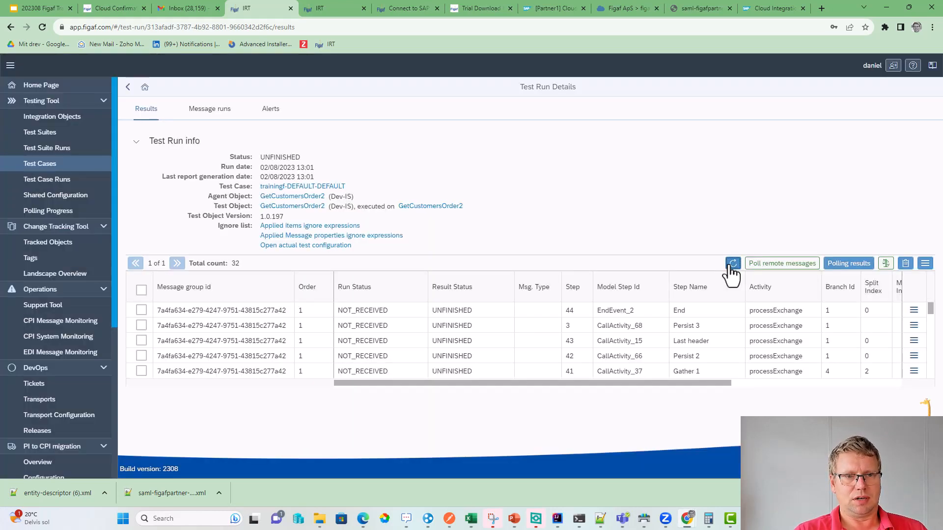
{"action": "left_click", "coordinate": [731, 265]}
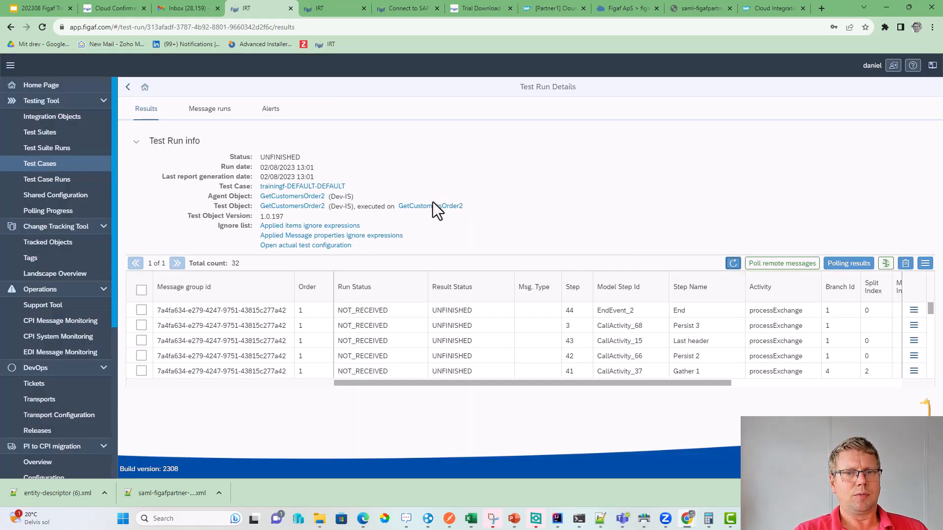
{"action": "left_click", "coordinate": [431, 206]}
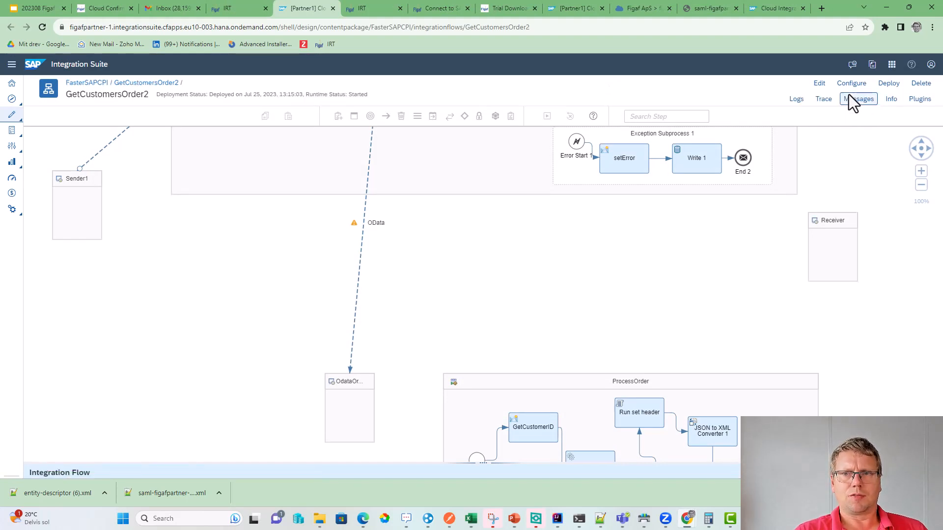
- Open the CPI Helper message list showing GetCustomersOrder2's recent runs
{"action": "left_click", "coordinate": [849, 98]}
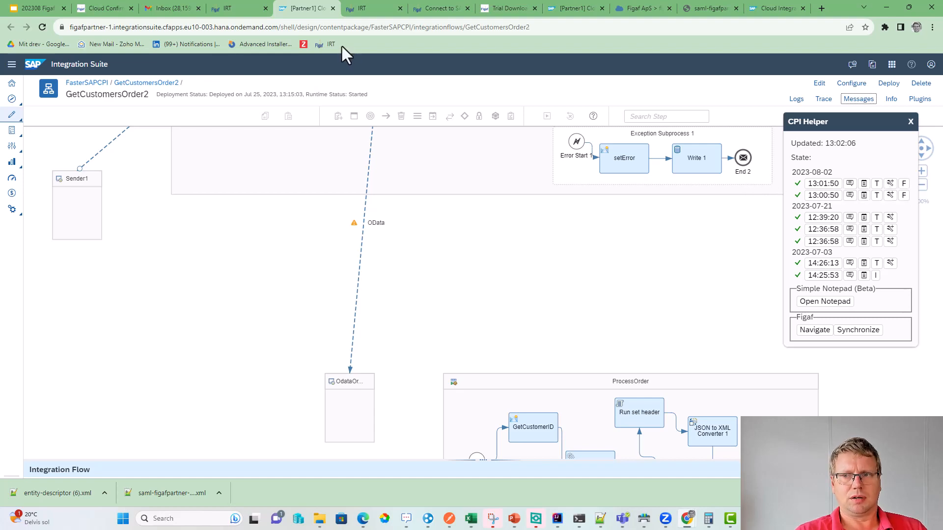
- Return to the Figaf test run results and refresh them several times
{"action": "left_click", "coordinate": [233, 10]}
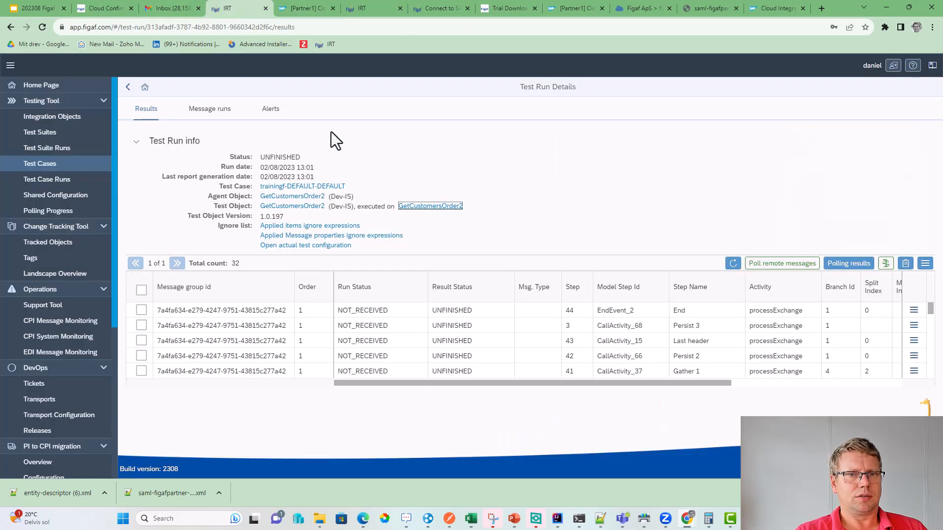
{"action": "left_click", "coordinate": [733, 268]}
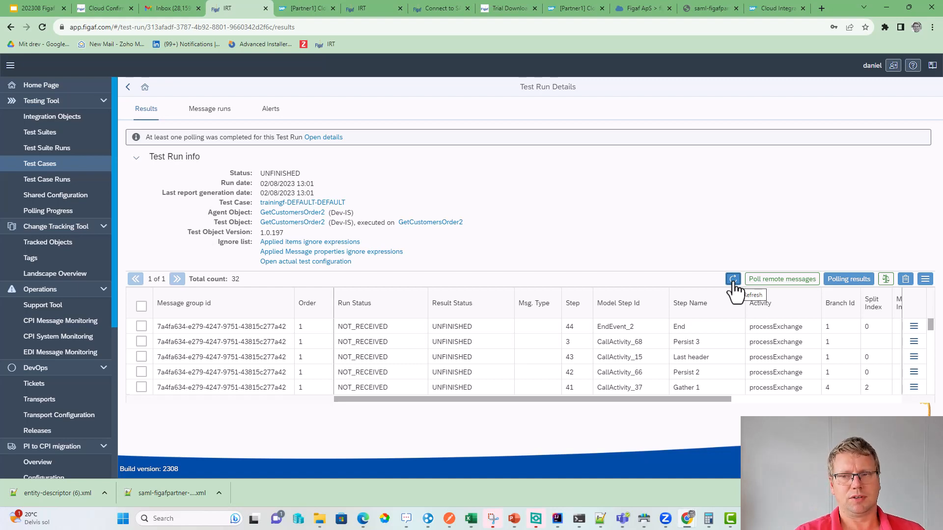
{"action": "left_click", "coordinate": [733, 279]}
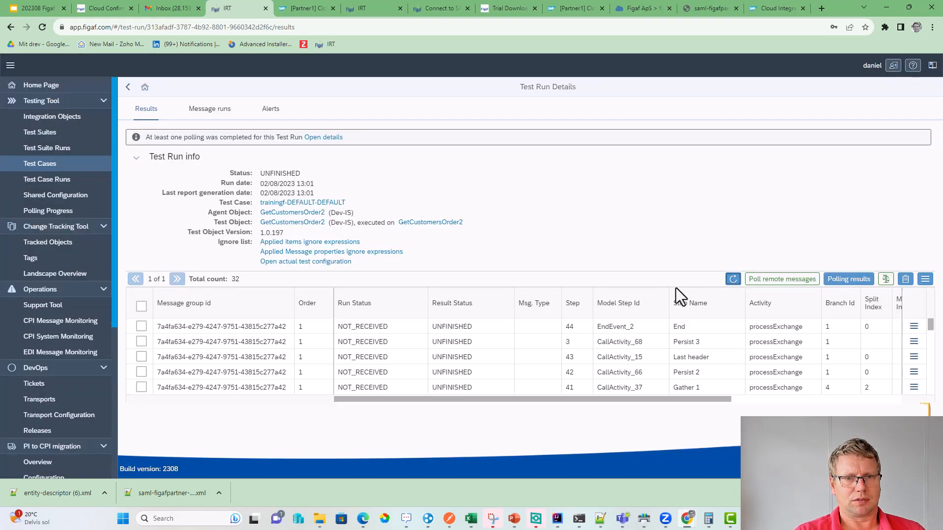
{"action": "left_click", "coordinate": [731, 279]}
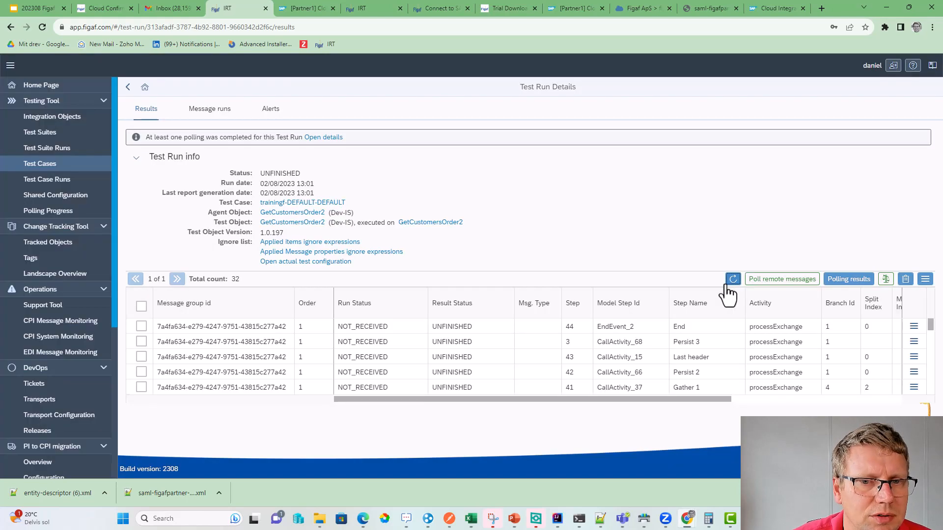
{"action": "scroll", "coordinate": [643, 368], "scroll_direction": "down", "scroll_amount": 9}
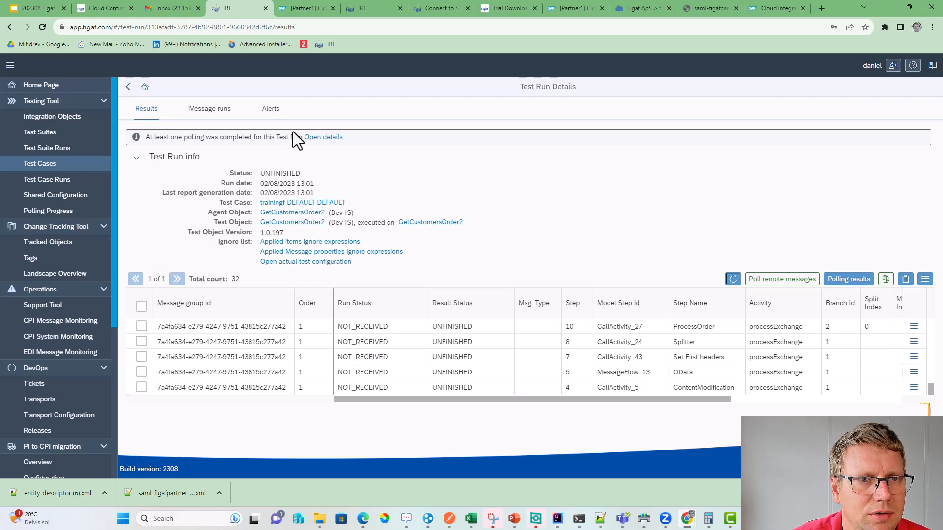
- Check the run's Polling Progress details, then go back and refresh the results
{"action": "left_click", "coordinate": [322, 141]}
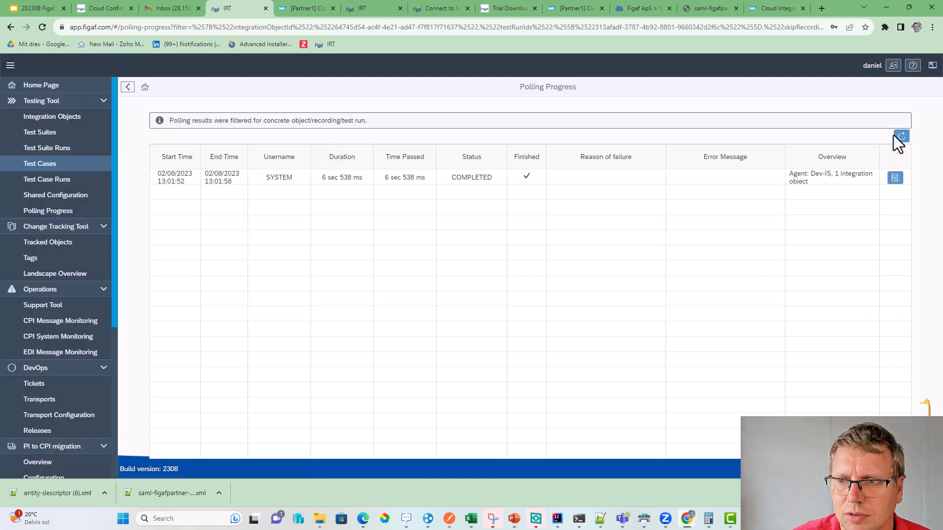
{"action": "left_click", "coordinate": [895, 136]}
{"action": "left_click", "coordinate": [129, 89]}
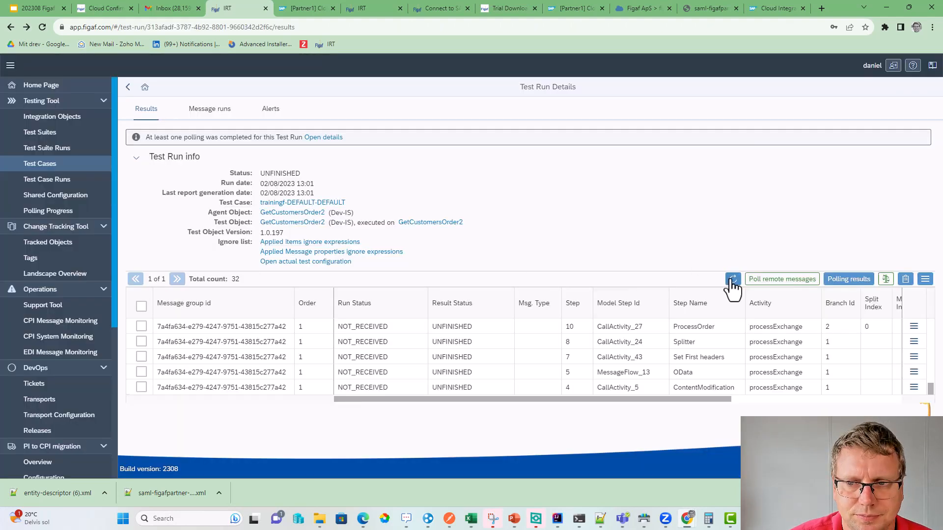
{"action": "left_click", "coordinate": [732, 280]}
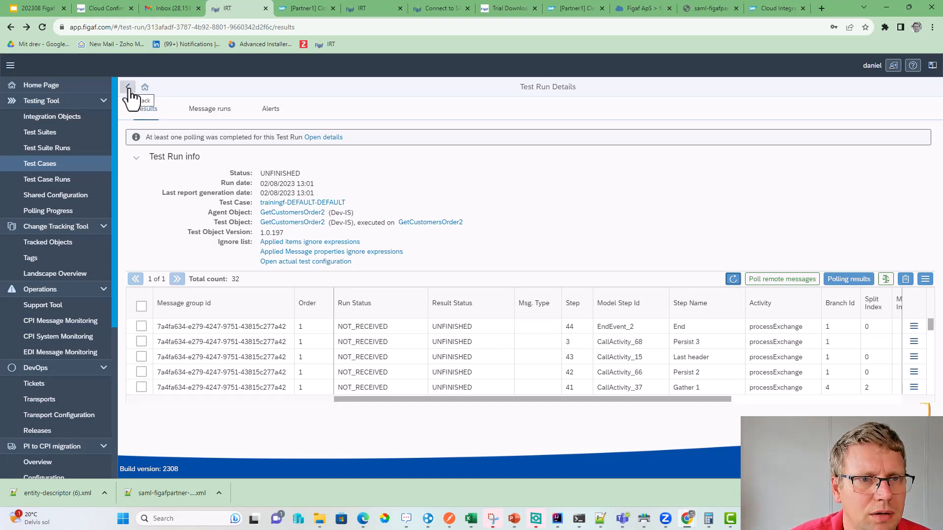
- Inspect the run's test configuration, refresh and reload the results, then return to the Home page
{"action": "left_click", "coordinate": [286, 262]}
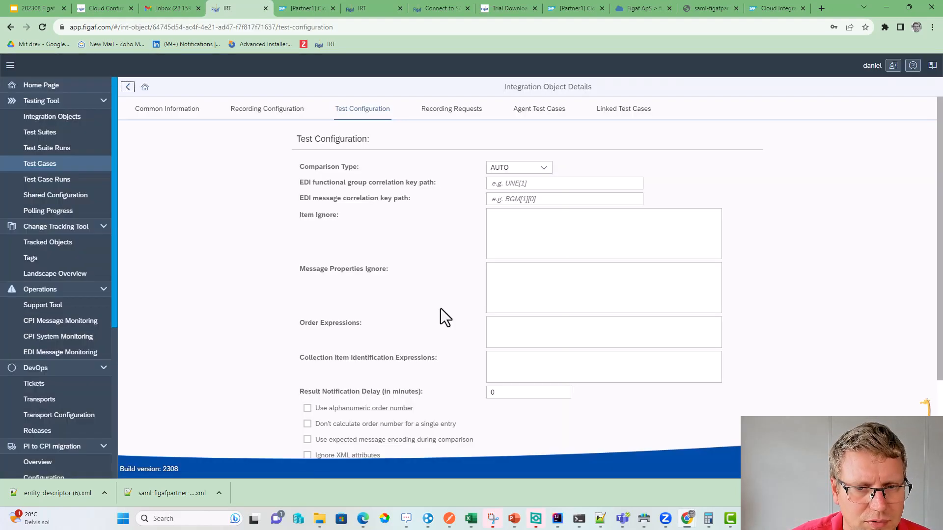
{"action": "scroll", "coordinate": [441, 310], "scroll_direction": "down", "scroll_amount": 2}
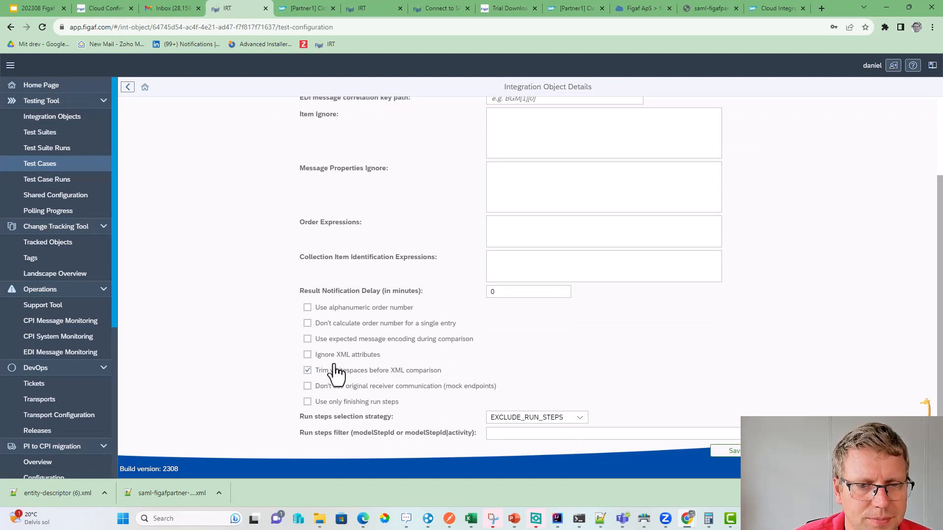
{"action": "scroll", "coordinate": [509, 411], "scroll_direction": "up", "scroll_amount": 2}
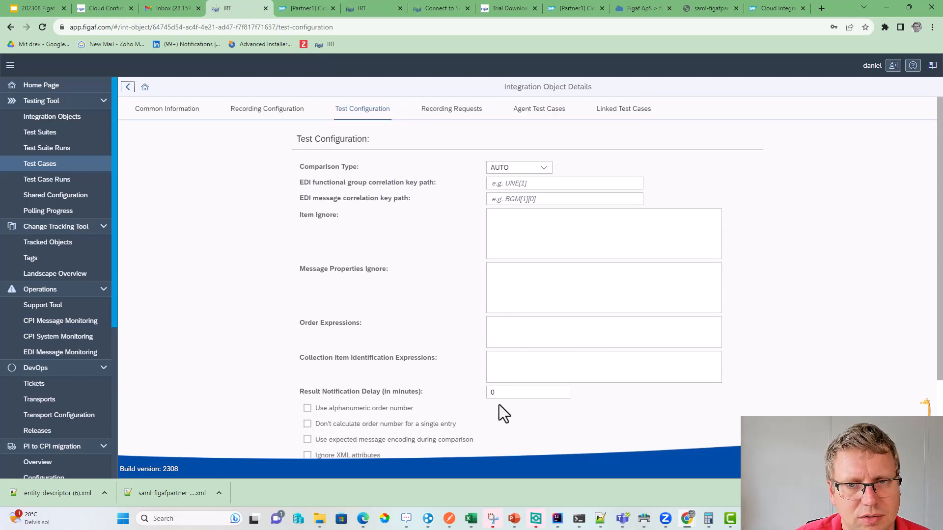
{"action": "scroll", "coordinate": [499, 405], "scroll_direction": "down", "scroll_amount": 2}
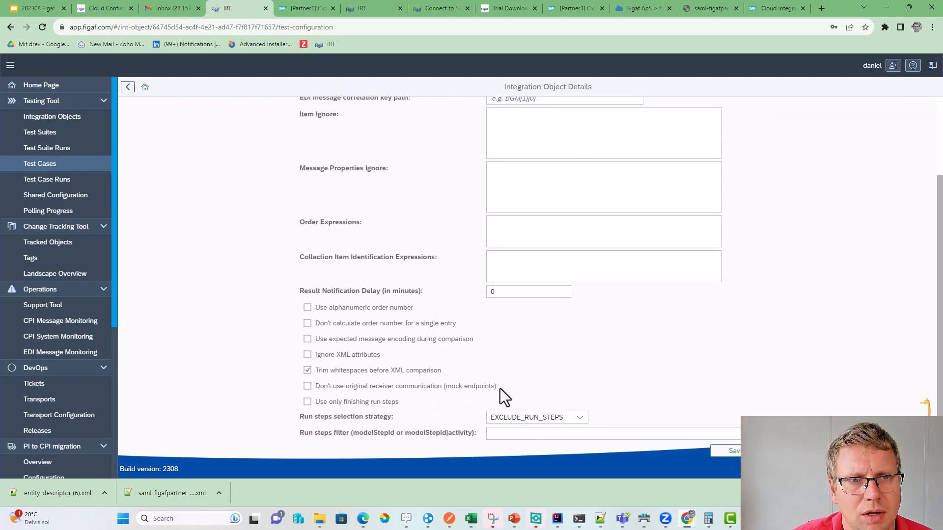
{"action": "left_click", "coordinate": [129, 88]}
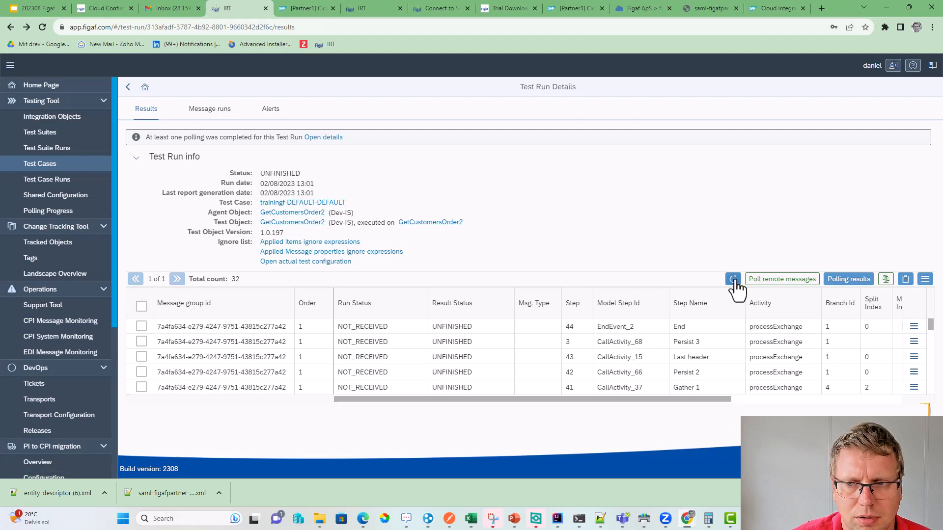
{"action": "left_click", "coordinate": [733, 279]}
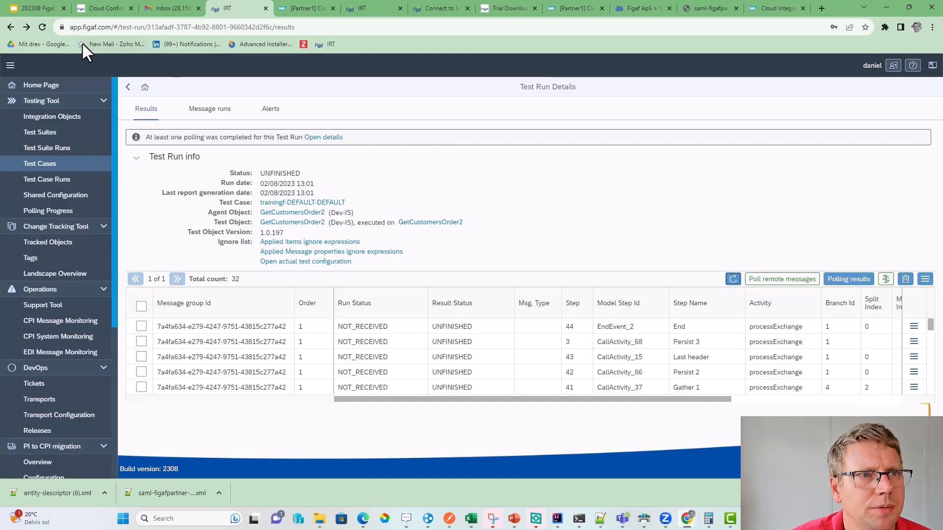
{"action": "left_click", "coordinate": [44, 26]}
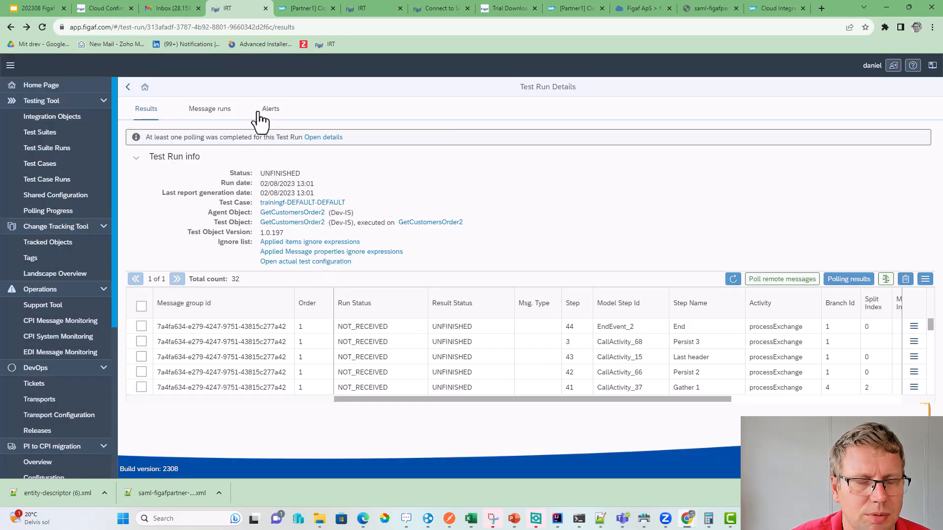
{"action": "left_click", "coordinate": [127, 87]}
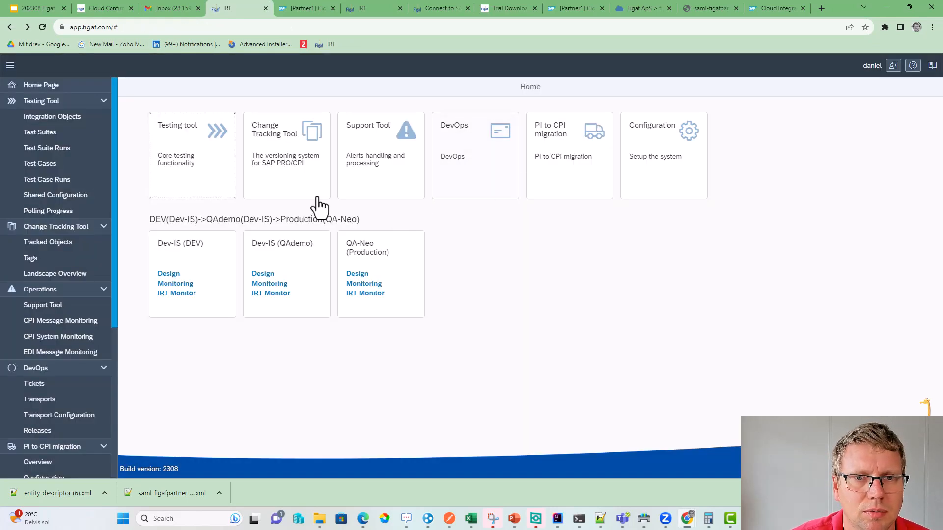
- Start a trainingf run from GetCustomersOrder2's Linked Test Cases in Test Case Runs
{"action": "left_click", "coordinate": [66, 180]}
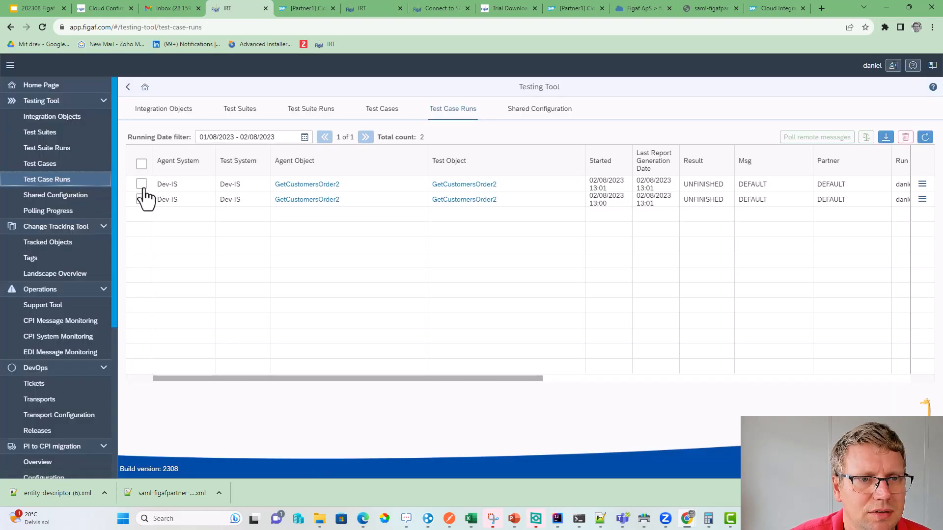
{"action": "left_click", "coordinate": [142, 184]}
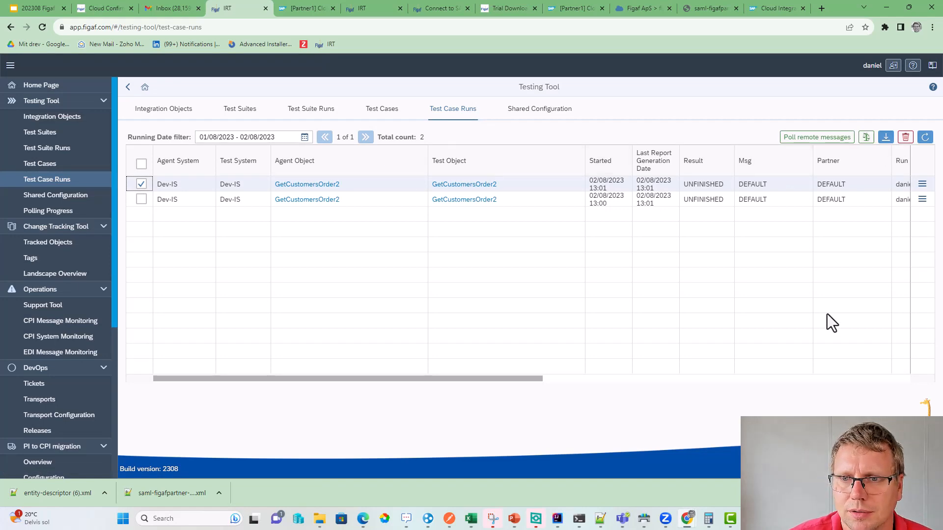
{"action": "left_click", "coordinate": [449, 185]}
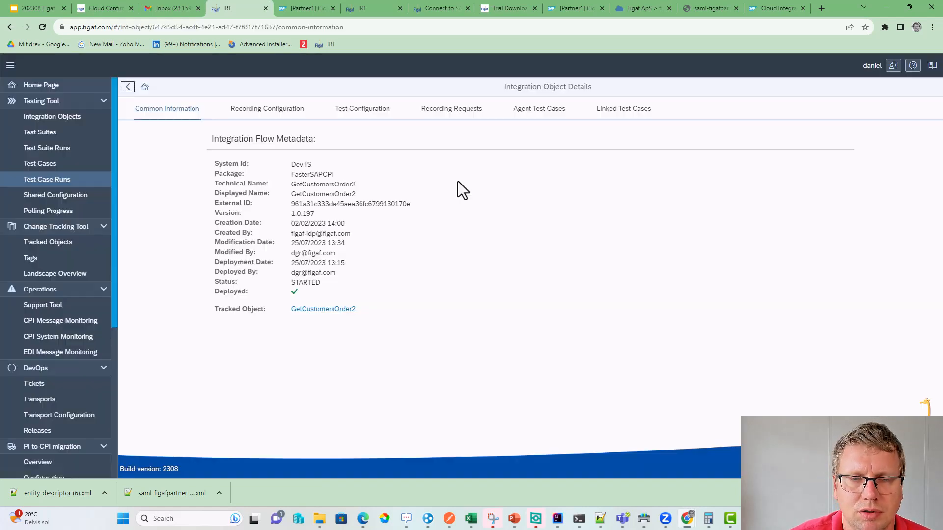
{"action": "left_click", "coordinate": [547, 119]}
{"action": "left_click", "coordinate": [618, 111]}
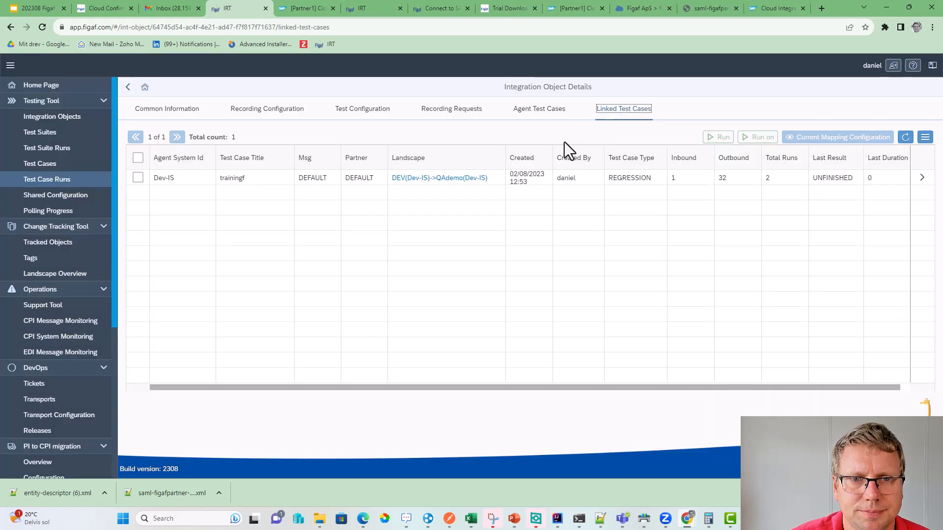
{"action": "left_click", "coordinate": [155, 180]}
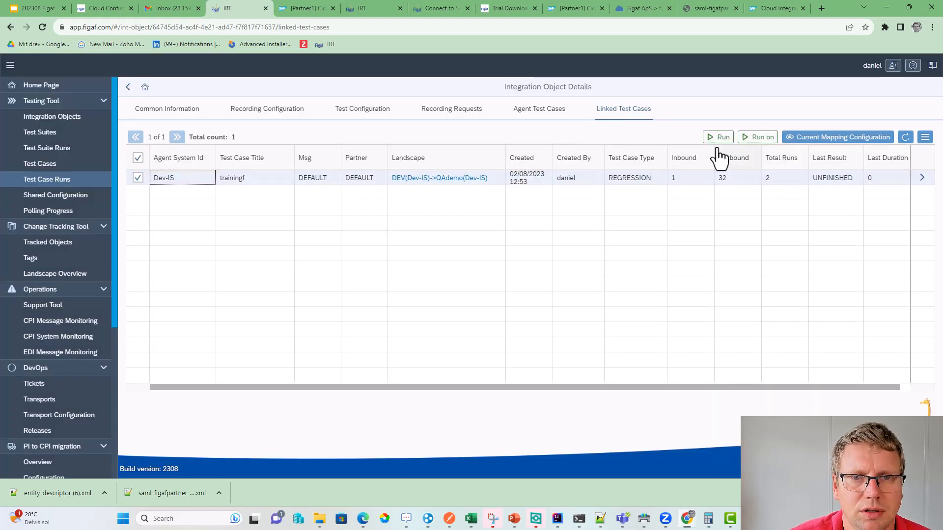
{"action": "left_click", "coordinate": [719, 140]}
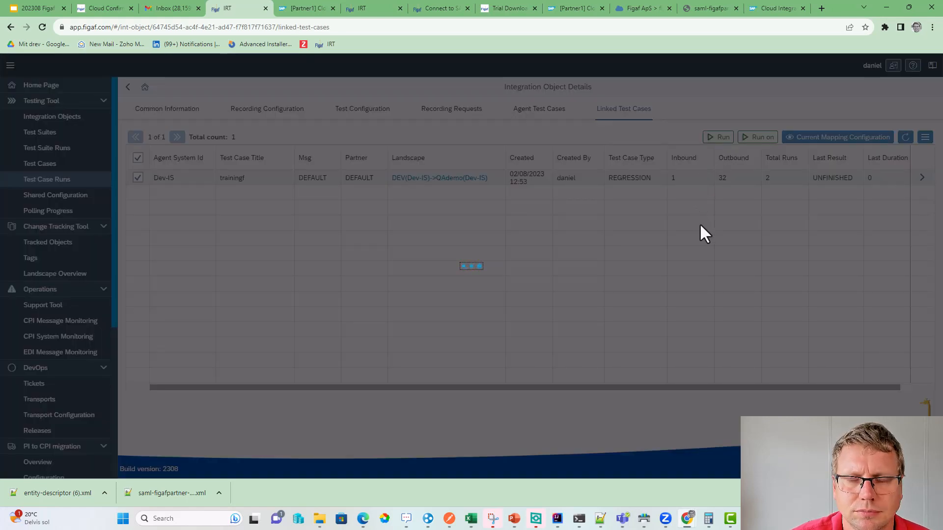
{"action": "left_click", "coordinate": [527, 290]}
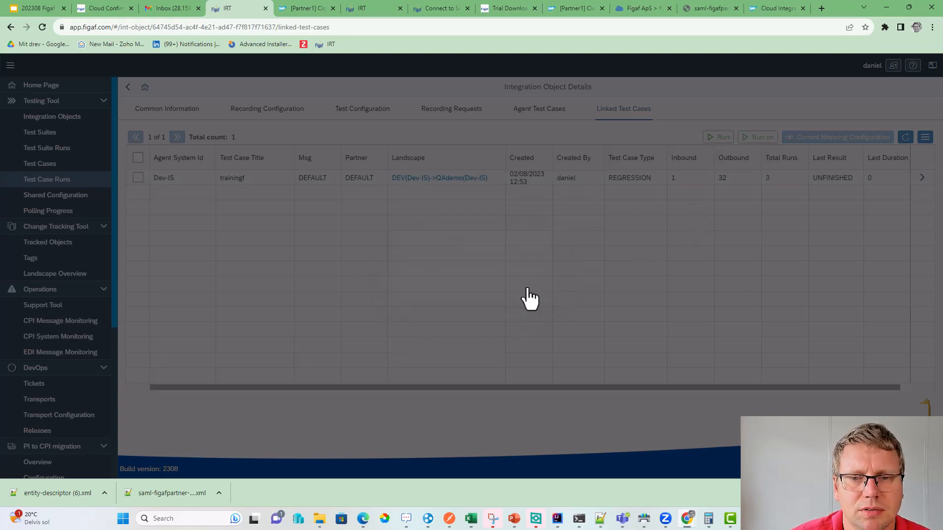
- Open the newest trainingf run's results from the test case's Testing Results
{"action": "left_click", "coordinate": [916, 178]}
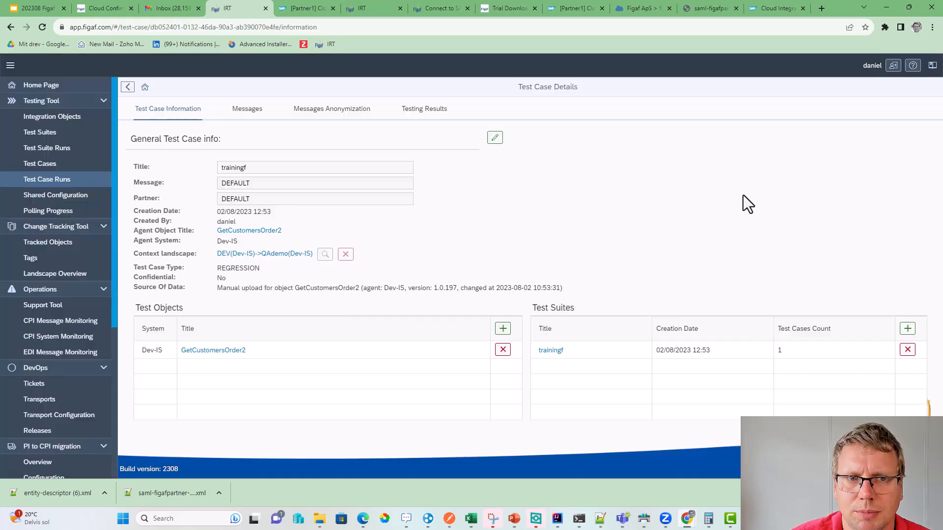
{"action": "left_click", "coordinate": [424, 110]}
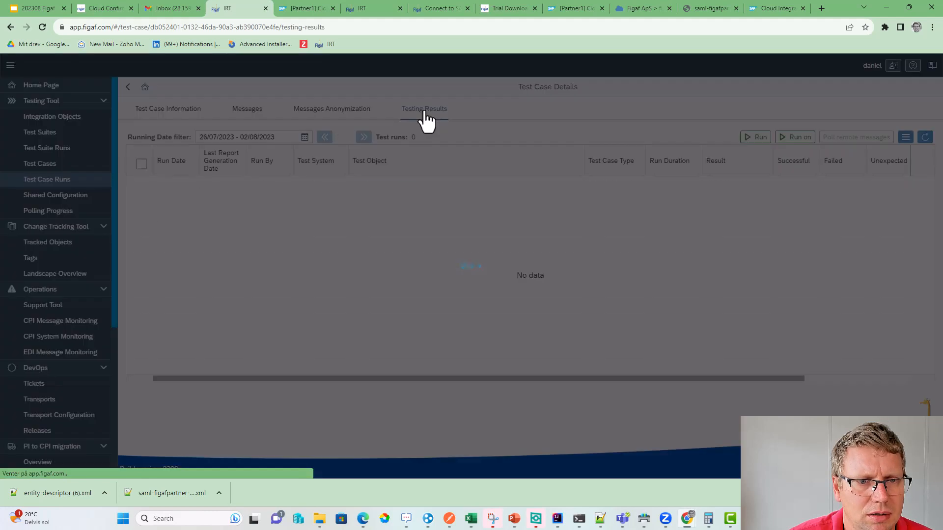
{"action": "left_click", "coordinate": [918, 185]}
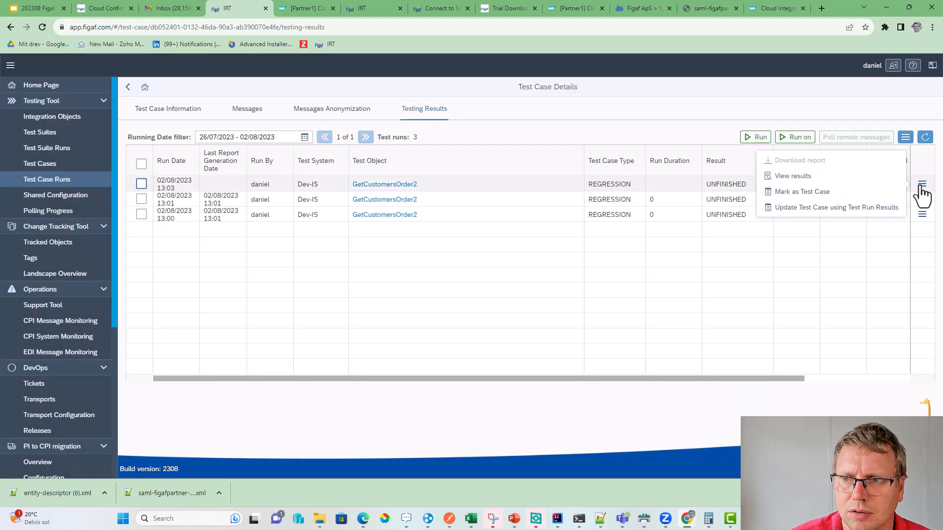
{"action": "left_click", "coordinate": [834, 177]}
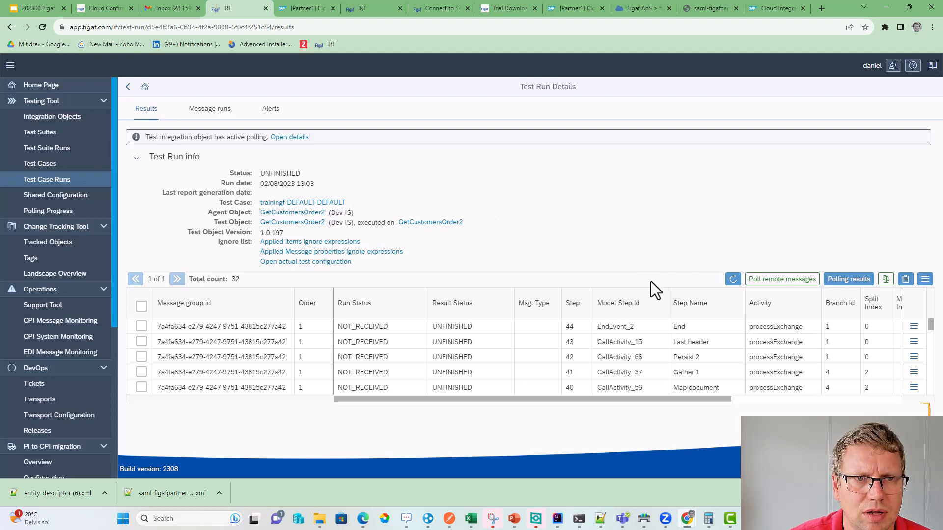
- Refresh the 13:03 trainingf run until its 32 results show COMPARED
{"action": "left_click", "coordinate": [733, 279]}
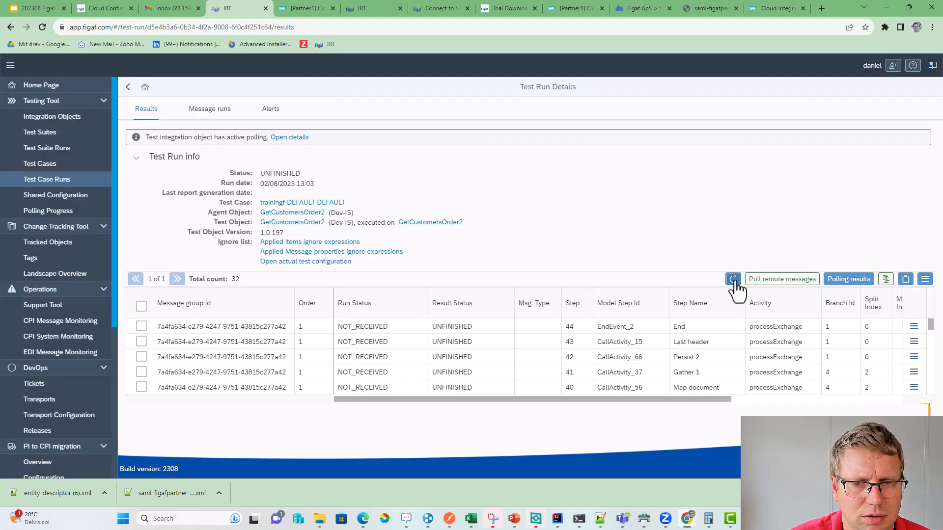
{"action": "left_click", "coordinate": [734, 281]}
{"action": "left_click", "coordinate": [734, 282]}
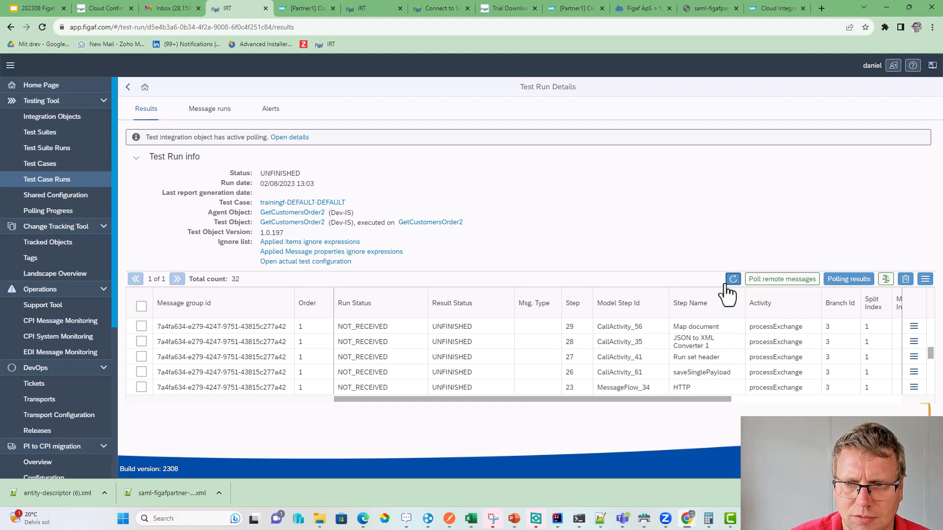
{"action": "left_click", "coordinate": [732, 279]}
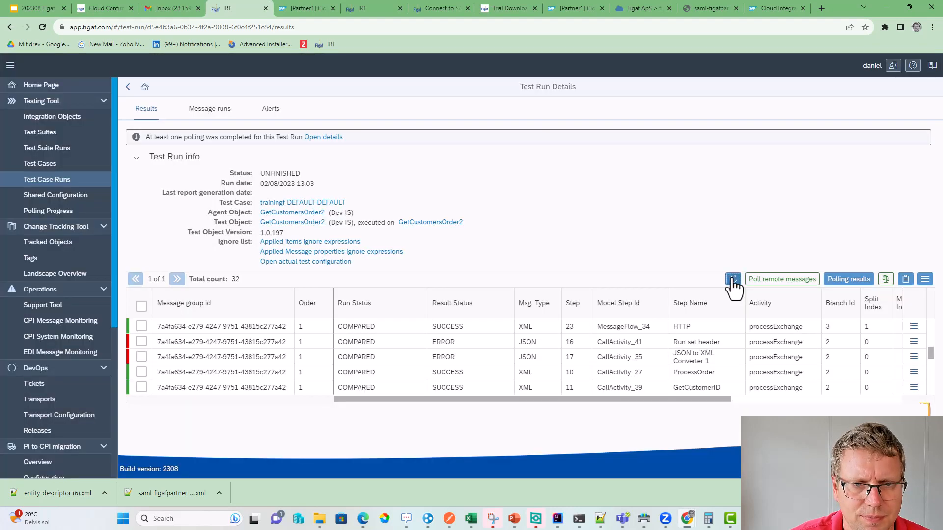
{"action": "left_click", "coordinate": [732, 279]}
{"action": "left_click", "coordinate": [733, 279]}
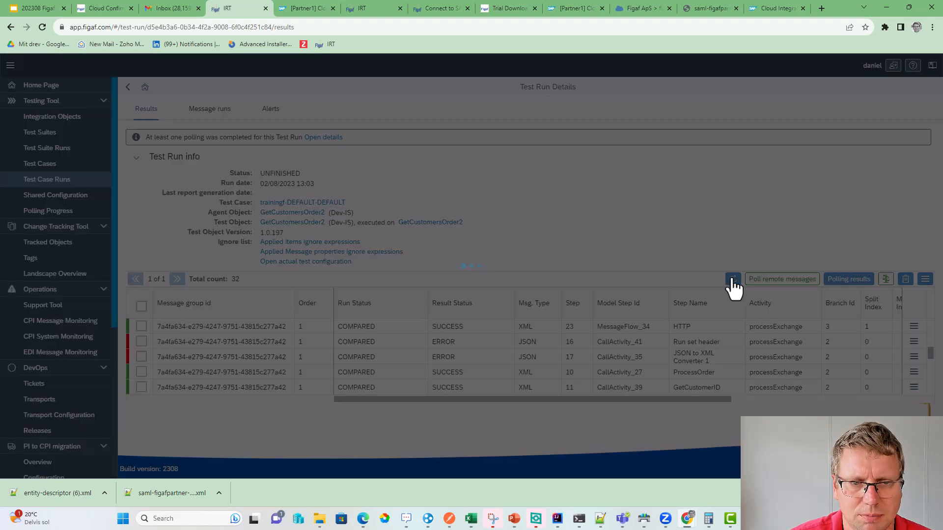
{"action": "scroll", "coordinate": [682, 373], "scroll_direction": "down", "scroll_amount": 5}
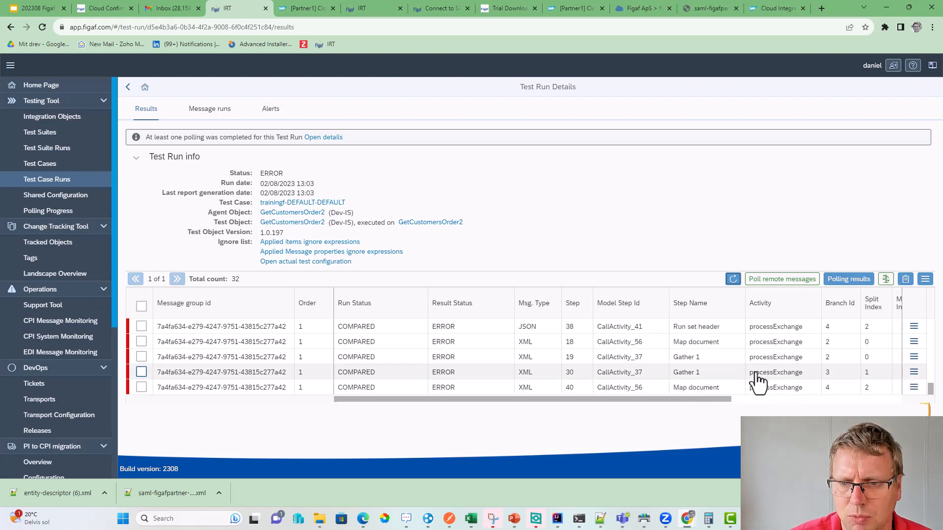
- Sort the results by the Step column in descending order
{"action": "left_click", "coordinate": [913, 387]}
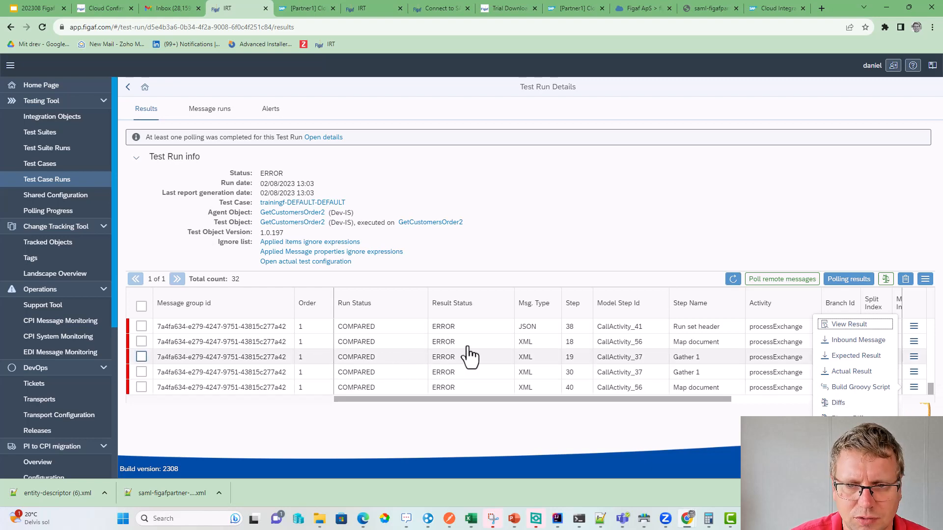
{"action": "left_click", "coordinate": [567, 309]}
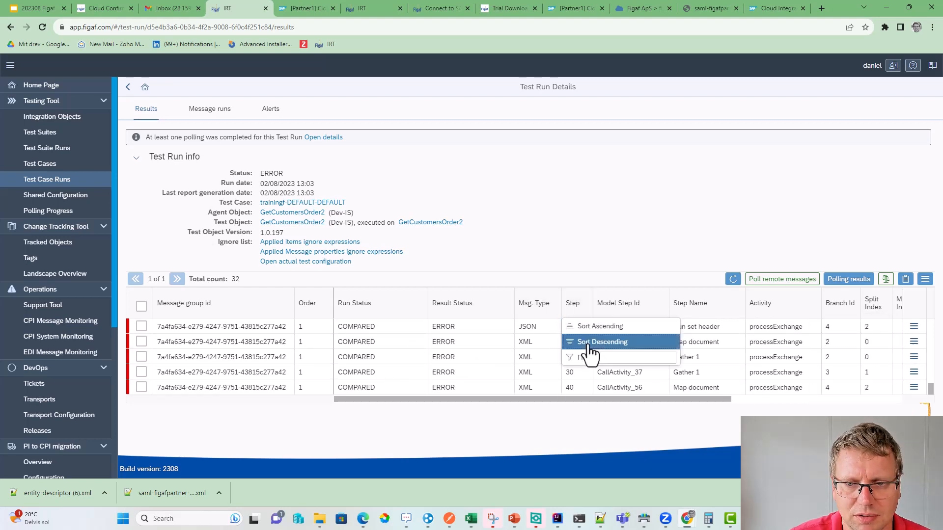
{"action": "left_click", "coordinate": [589, 342]}
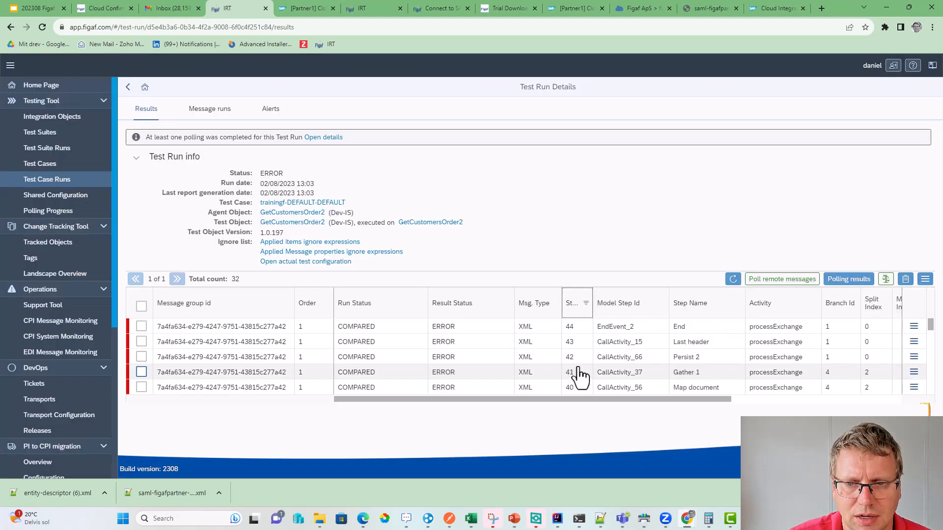
- From the End step's Diffs, ignore the differing Expires and Date message-header properties
{"action": "left_click", "coordinate": [913, 328]}
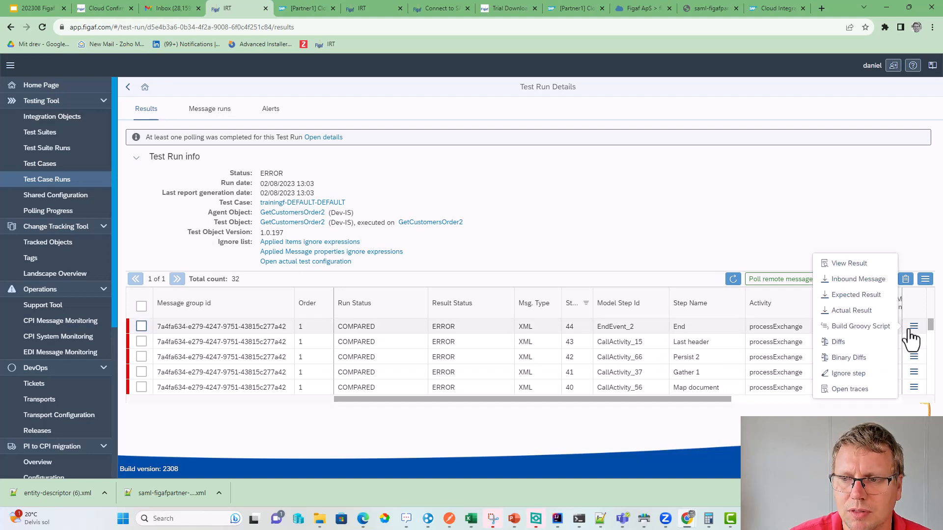
{"action": "left_click", "coordinate": [839, 341]}
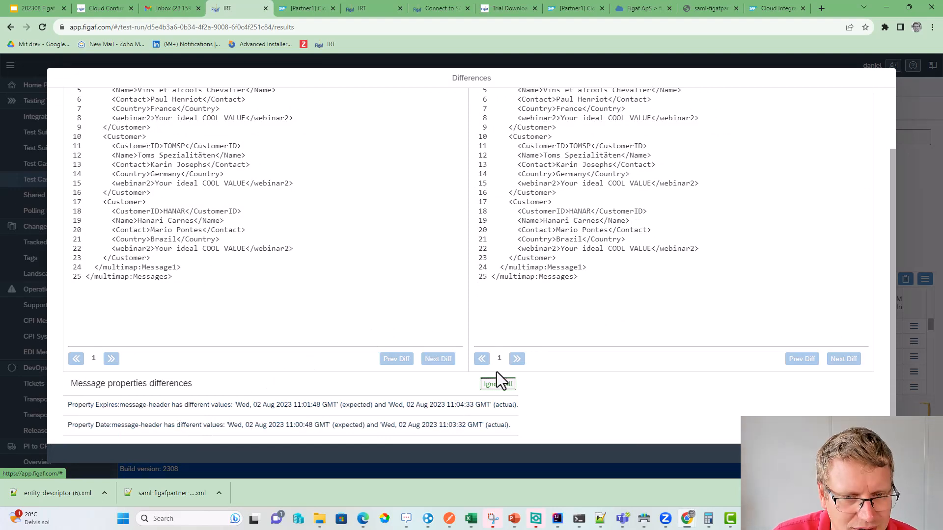
{"action": "left_click", "coordinate": [498, 384]}
{"action": "left_click", "coordinate": [511, 298]}
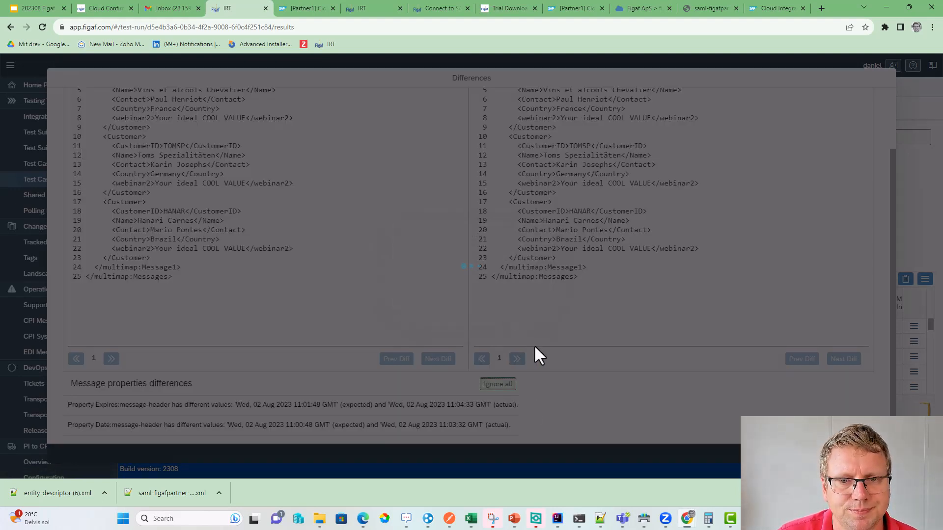
{"action": "left_click", "coordinate": [537, 289]}
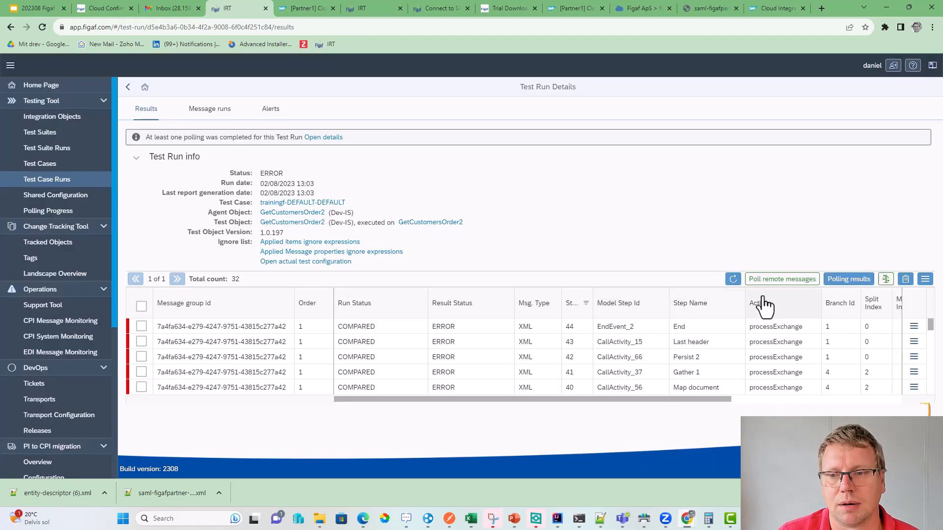
- Re-compare all 32 results with first comparison, then reload to confirm every step shows SUCCESS
{"action": "left_click", "coordinate": [886, 280]}
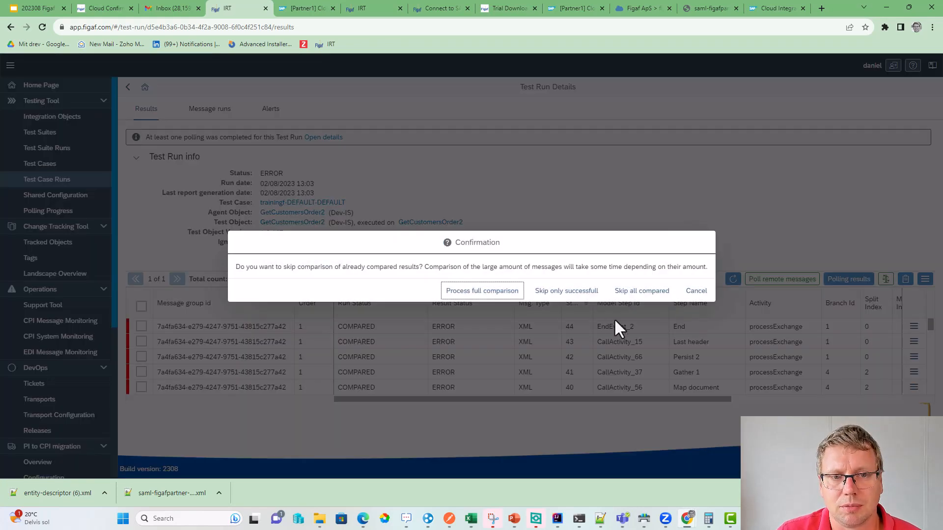
{"action": "left_click", "coordinate": [484, 293]}
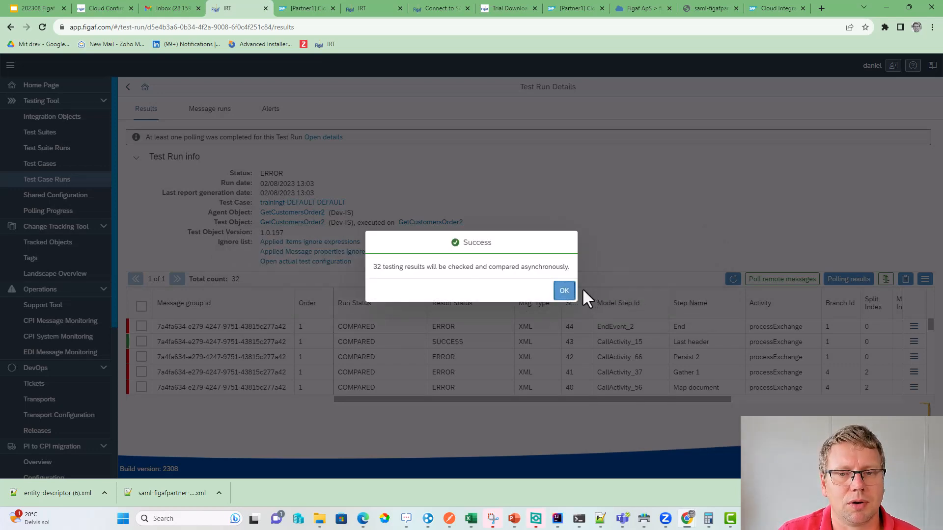
{"action": "left_click", "coordinate": [564, 290]}
{"action": "left_click", "coordinate": [732, 279]}
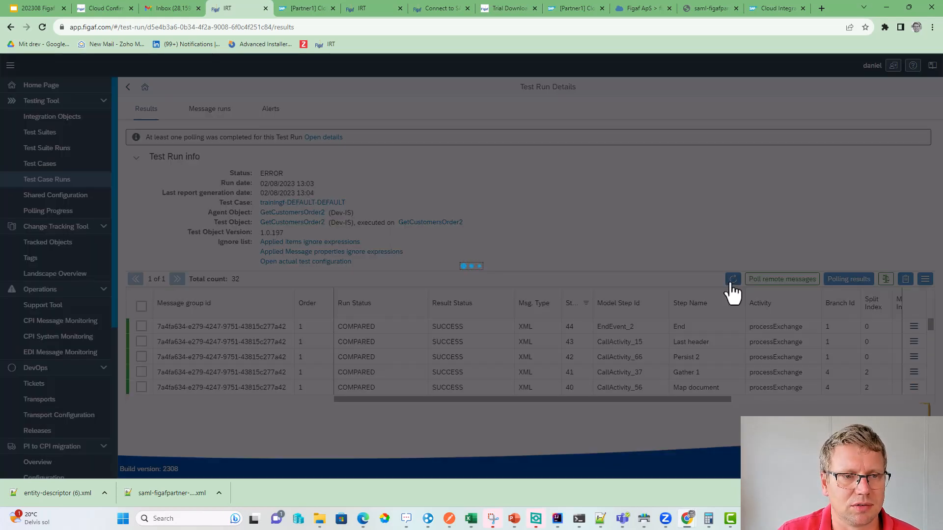
{"action": "scroll", "coordinate": [587, 378], "scroll_direction": "down", "scroll_amount": 8}
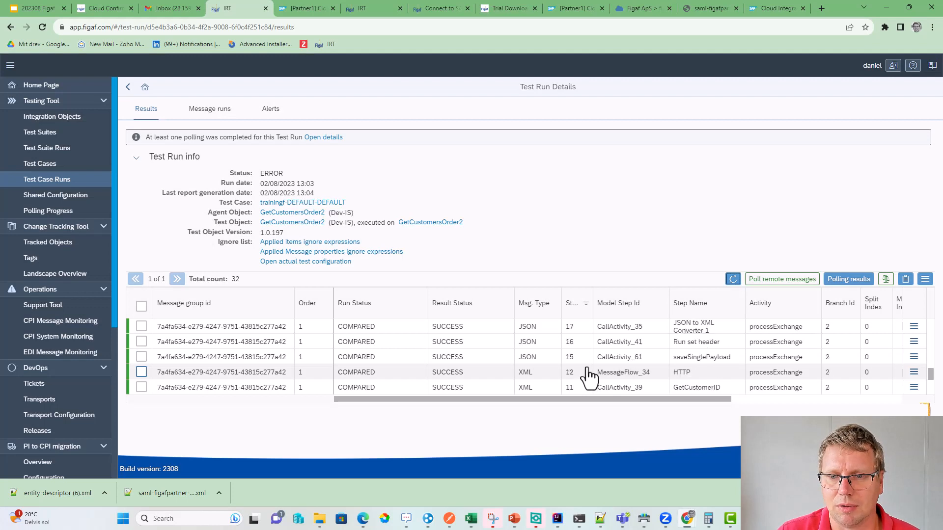
{"action": "scroll", "coordinate": [587, 379], "scroll_direction": "down", "scroll_amount": 3}
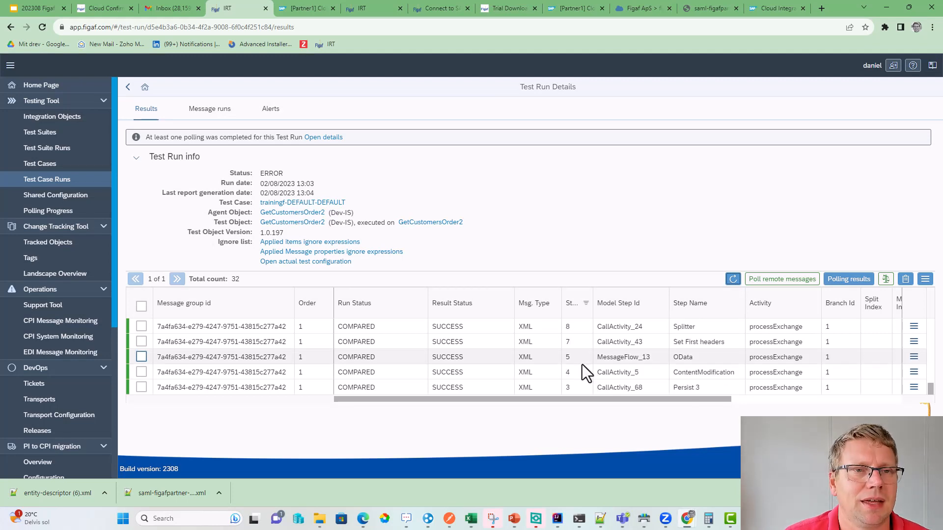
{"action": "scroll", "coordinate": [309, 337], "scroll_direction": "up", "scroll_amount": 7}
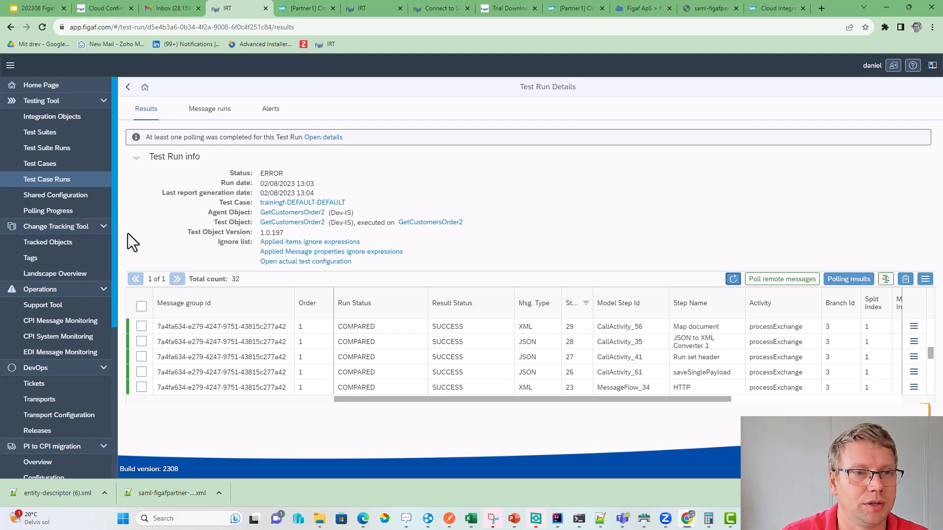
- Launch a new trainingf run from Testing Results and open its UNFINISHED, NOT_RECEIVED results
{"action": "left_click", "coordinate": [129, 88]}
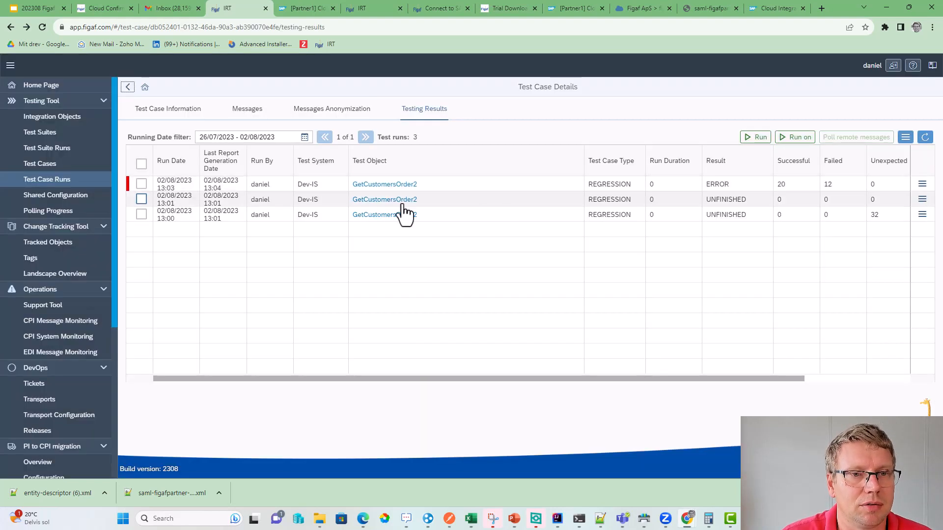
{"action": "left_click", "coordinate": [758, 137]}
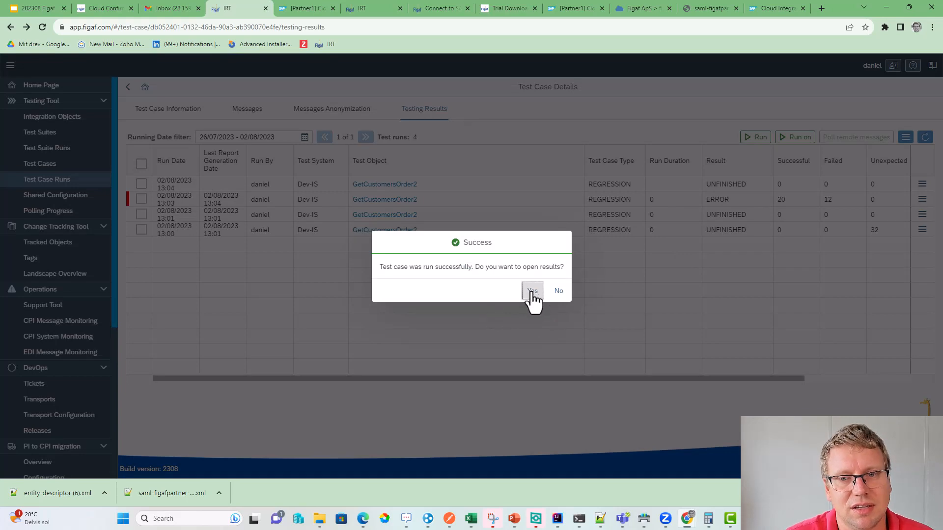
{"action": "left_click", "coordinate": [532, 292]}
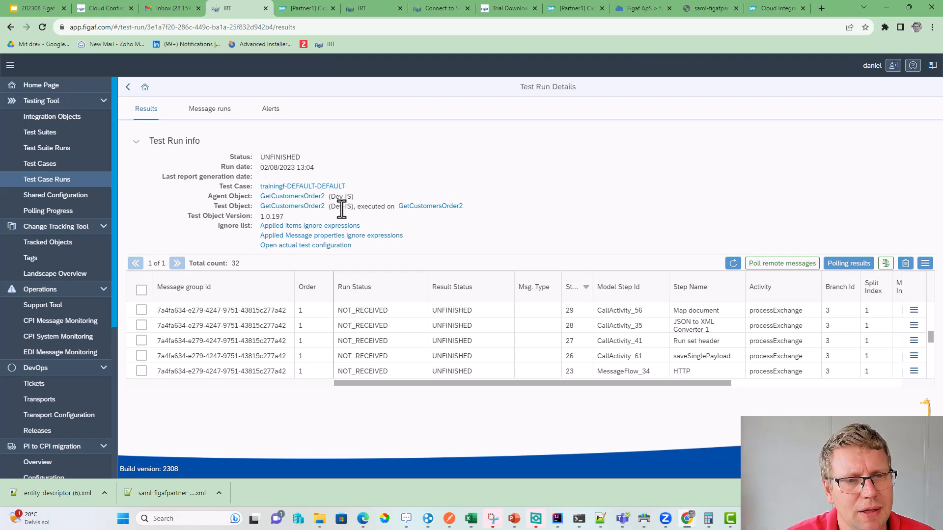
- Enable 'Don't use original receiver communication (mock endpoints)' in the test configuration and save it
{"action": "left_click", "coordinate": [324, 245]}
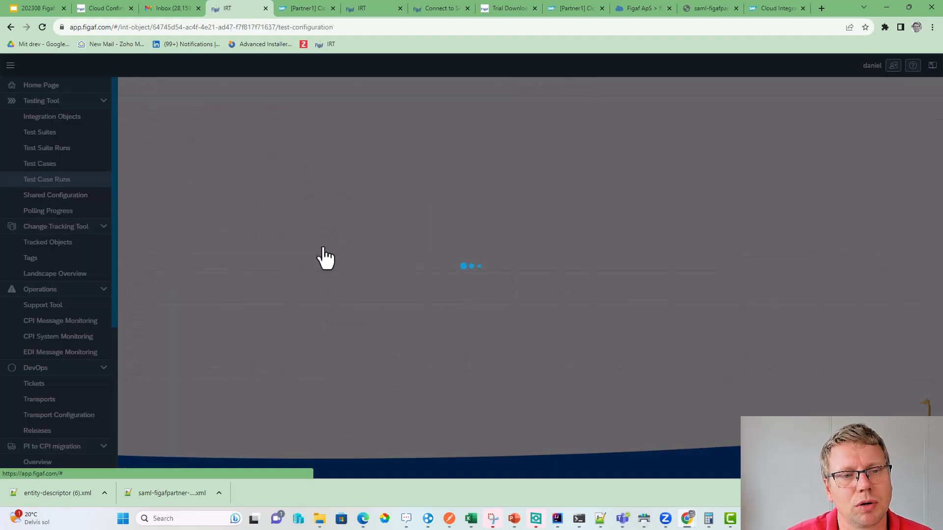
{"action": "scroll", "coordinate": [329, 250], "scroll_direction": "down", "scroll_amount": 2}
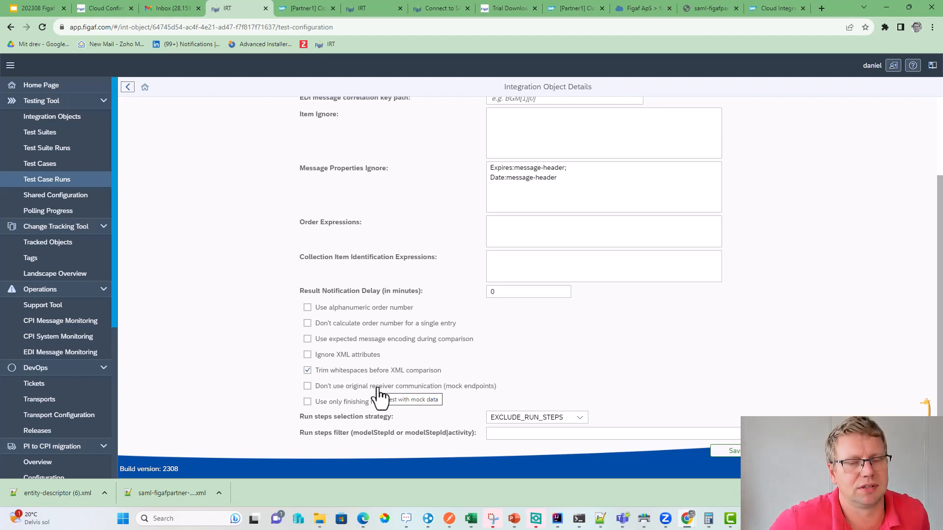
{"action": "left_click", "coordinate": [379, 394]}
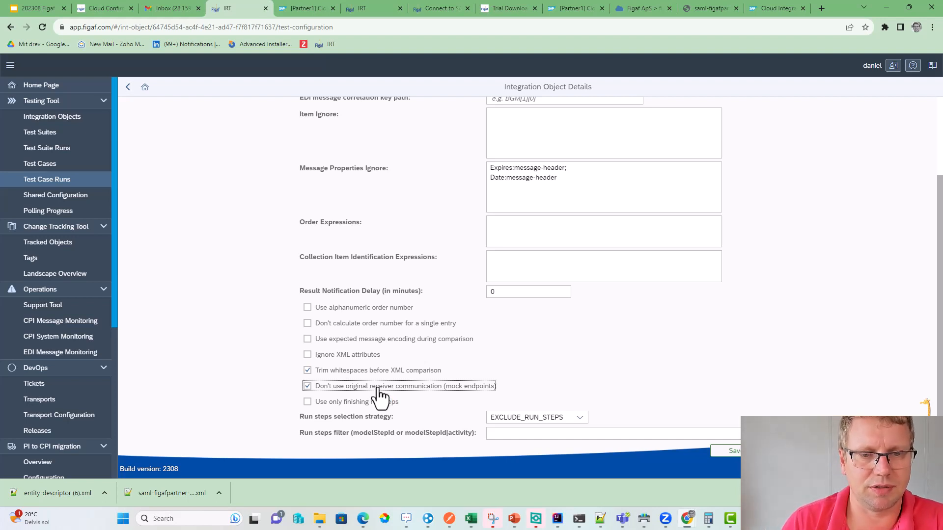
{"action": "left_click", "coordinate": [727, 451]}
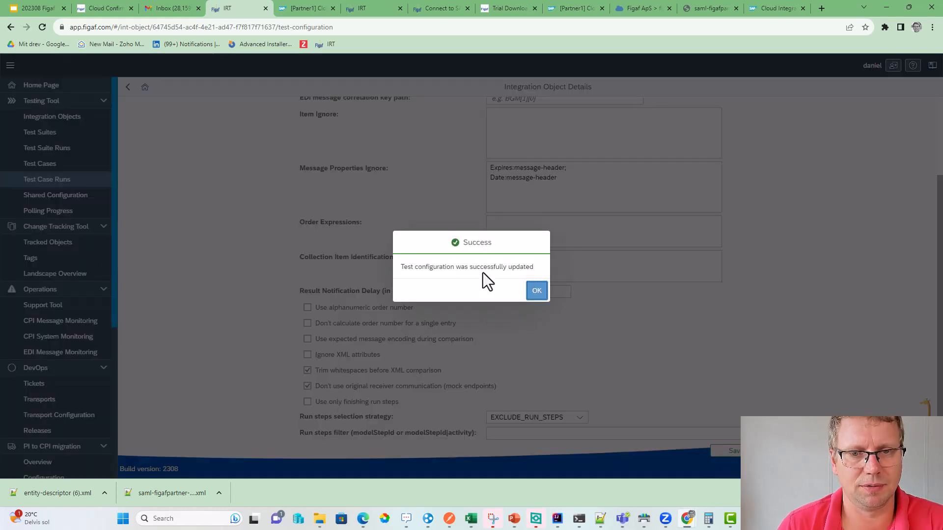
{"action": "left_click", "coordinate": [535, 291]}
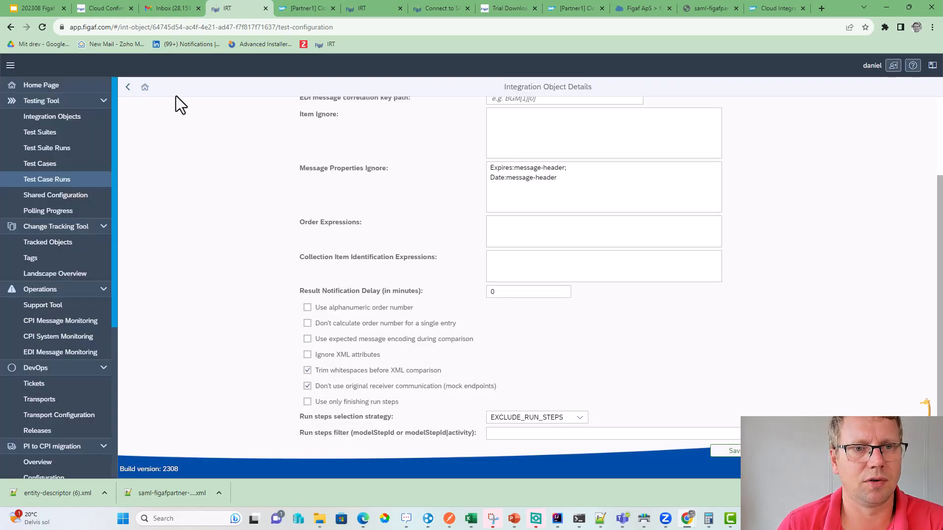
- Go back to Testing Results, reload the runs, and launch a fifth run using mock endpoints
{"action": "left_click", "coordinate": [128, 89]}
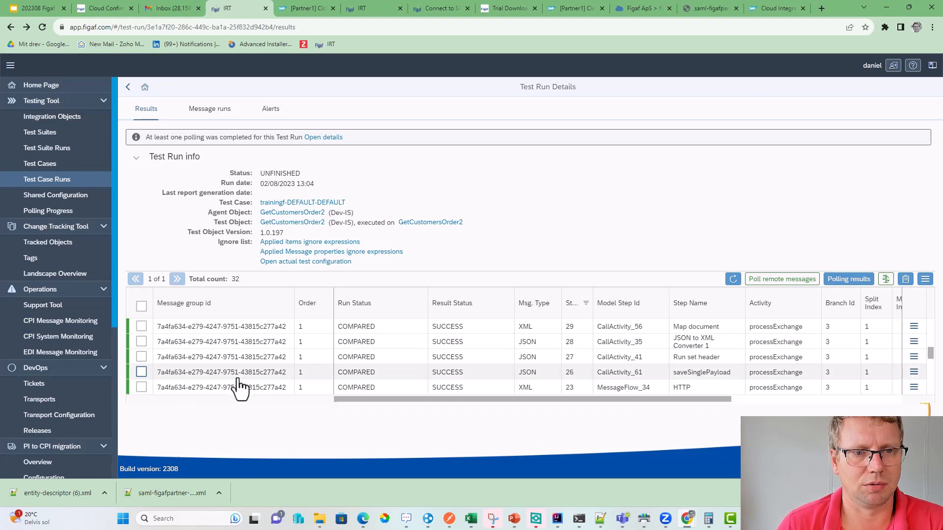
{"action": "scroll", "coordinate": [241, 383], "scroll_direction": "up", "scroll_amount": 5}
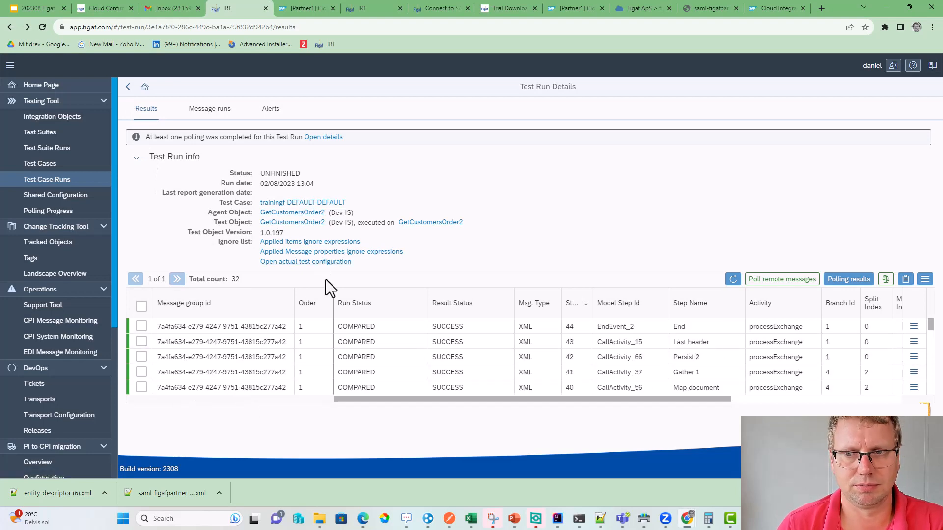
{"action": "left_click", "coordinate": [126, 88]}
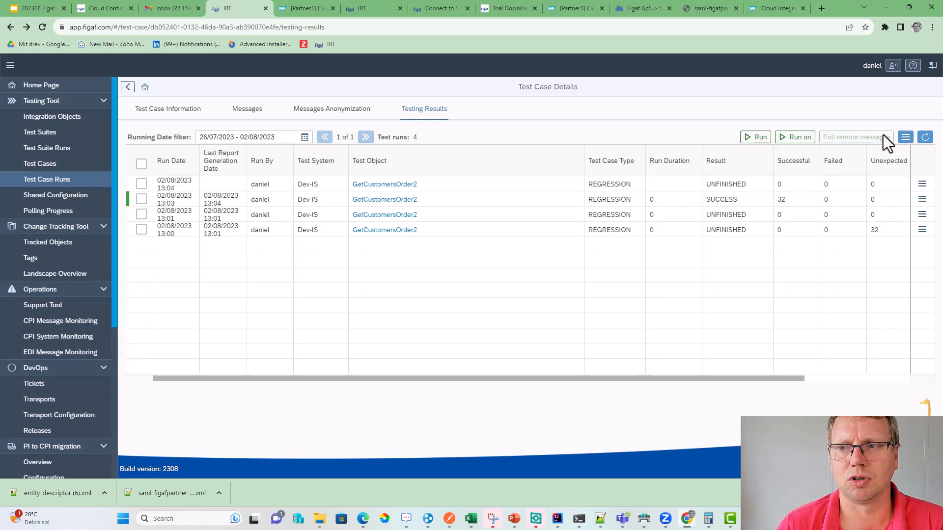
{"action": "left_click", "coordinate": [925, 138]}
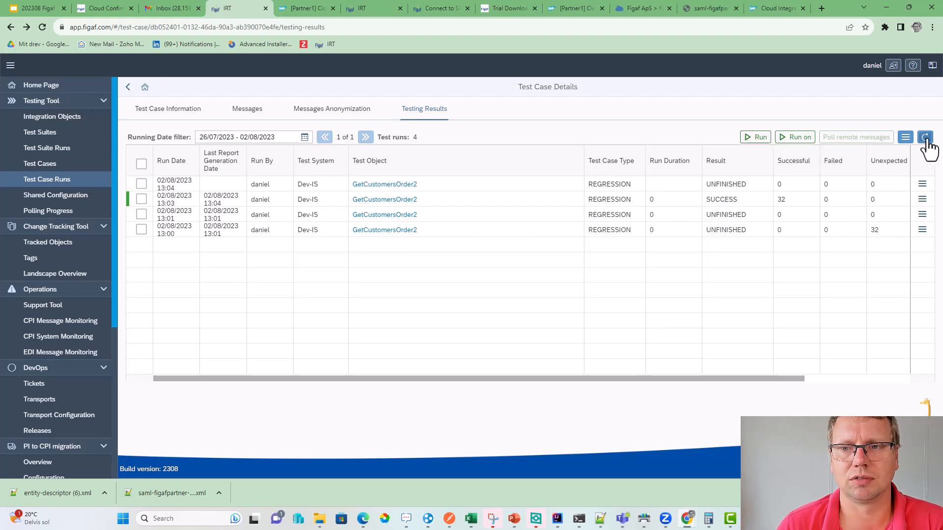
{"action": "left_click", "coordinate": [756, 139]}
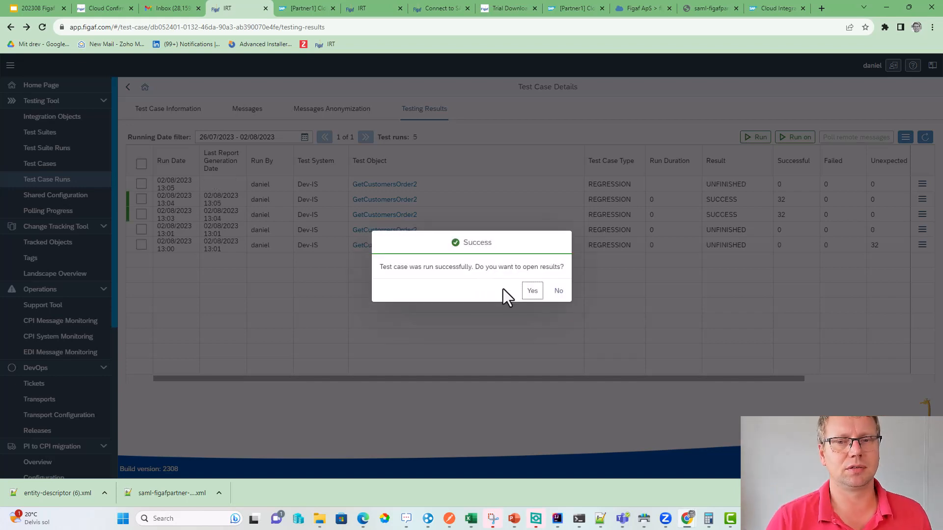
{"action": "left_click", "coordinate": [526, 298]}
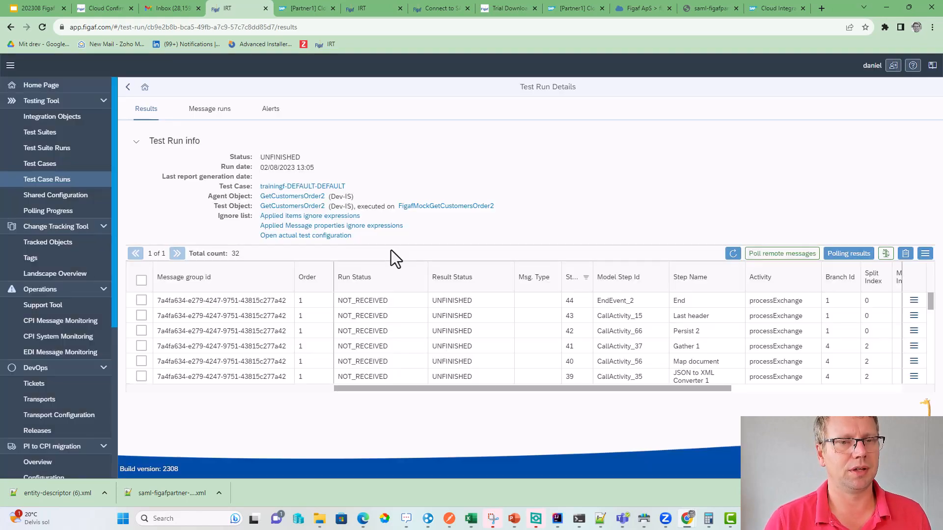
- Open FigafMockGetCustomersOrder2 and inspect the original GetCustomersOrder2 flow's OData receiver connection
{"action": "left_click", "coordinate": [406, 206]}
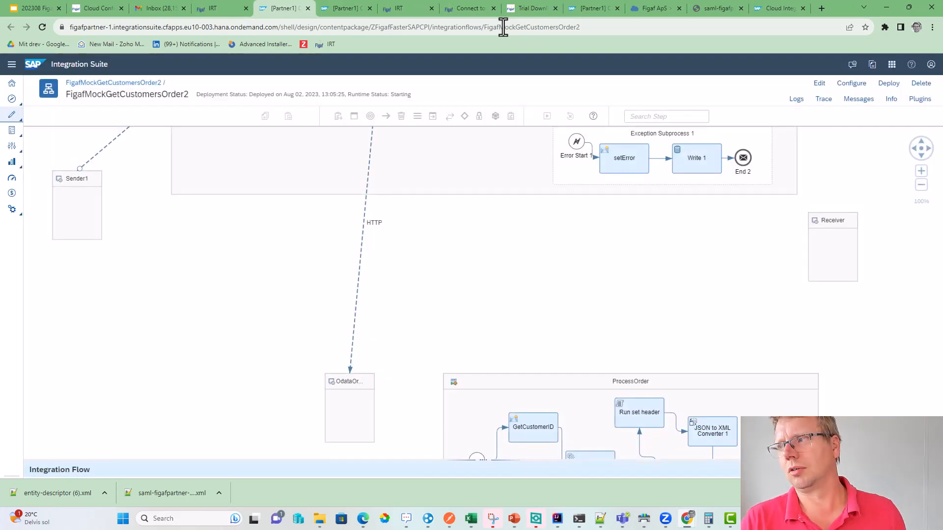
{"action": "left_click", "coordinate": [347, 2]}
{"action": "left_click", "coordinate": [363, 238]}
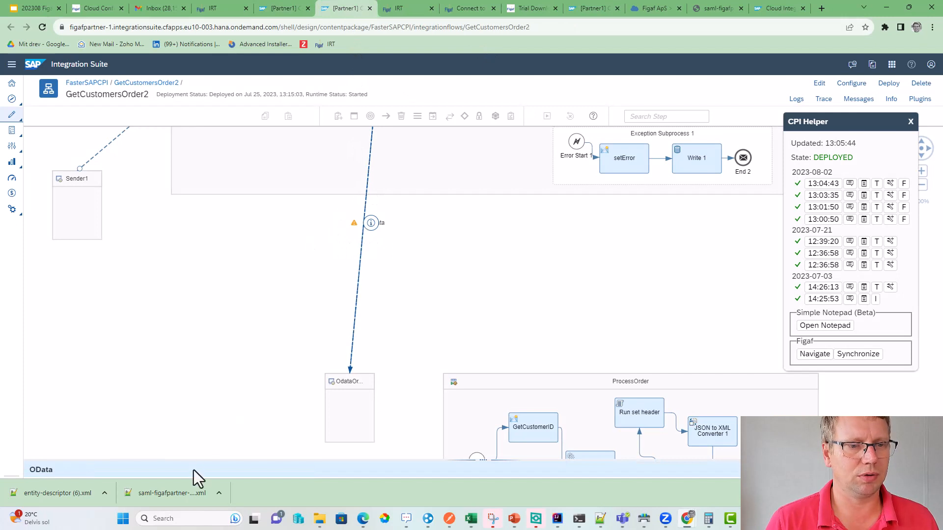
{"action": "left_click_drag", "start_coordinate": [202, 459], "coordinate": [190, 274]}
{"action": "left_click", "coordinate": [114, 301]}
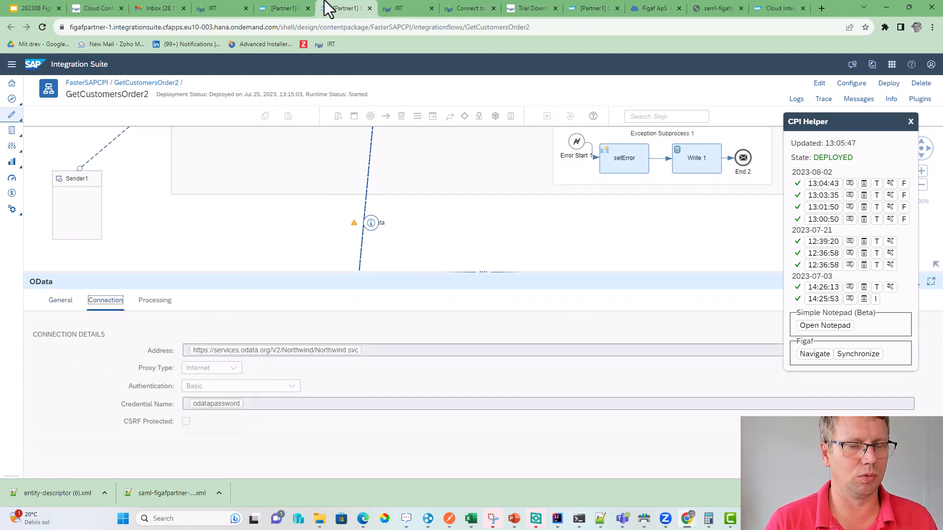
- Confirm the mock flow's HTTP receiver targets Figaf mock data, then activate trace
{"action": "left_click", "coordinate": [292, 8]}
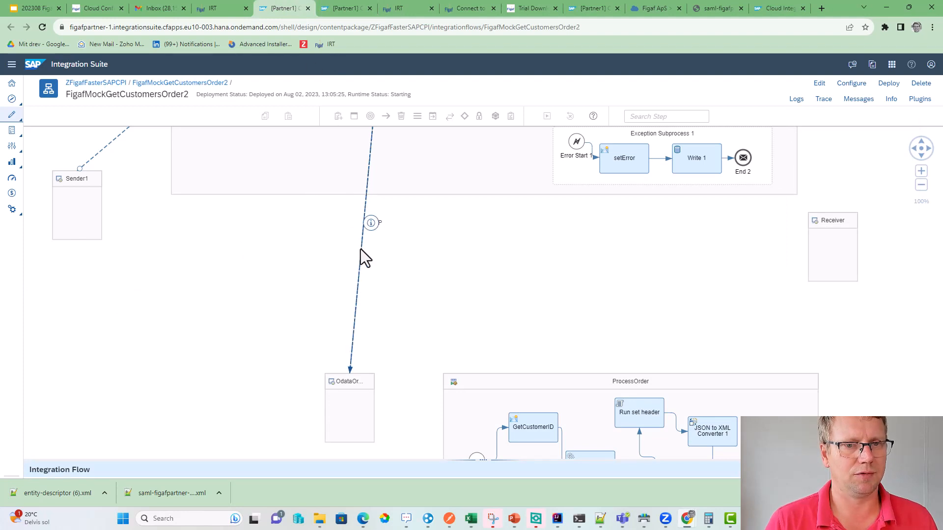
{"action": "left_click_drag", "start_coordinate": [215, 460], "coordinate": [215, 276]}
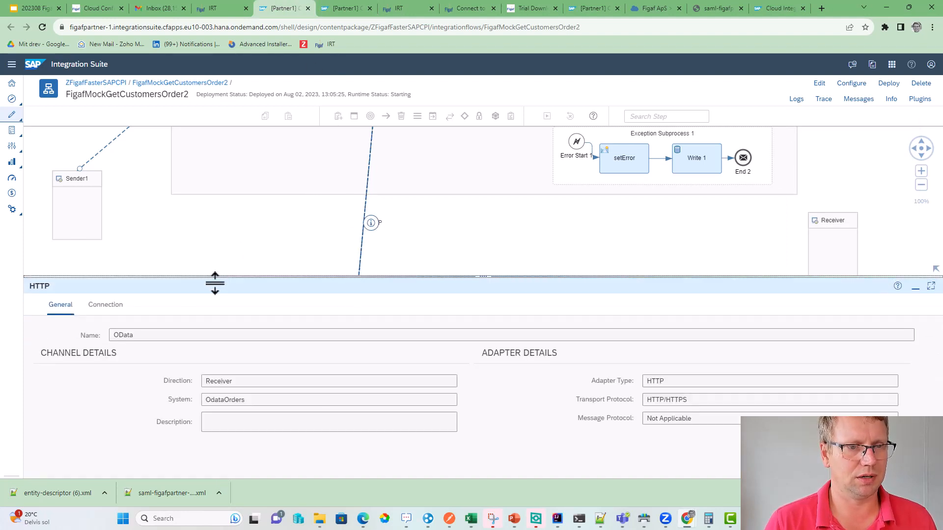
{"action": "left_click", "coordinate": [111, 306]}
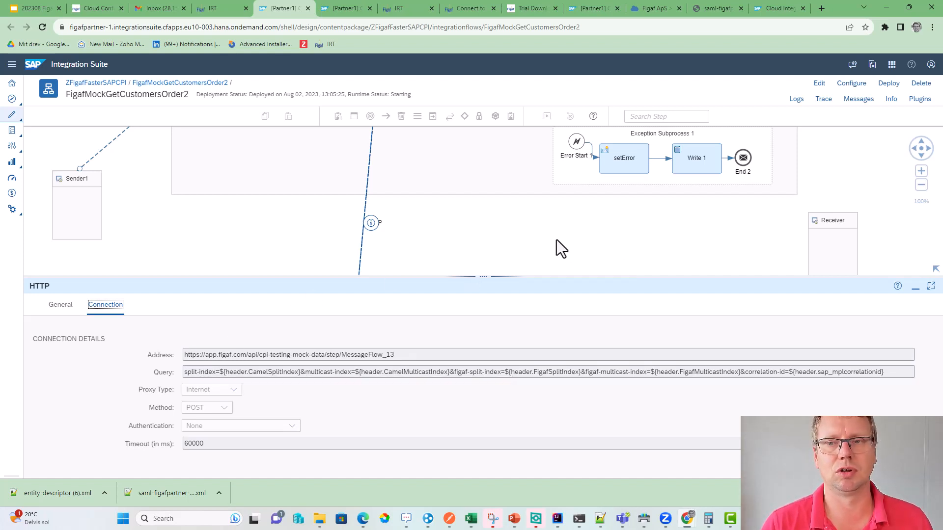
{"action": "left_click", "coordinate": [824, 98]}
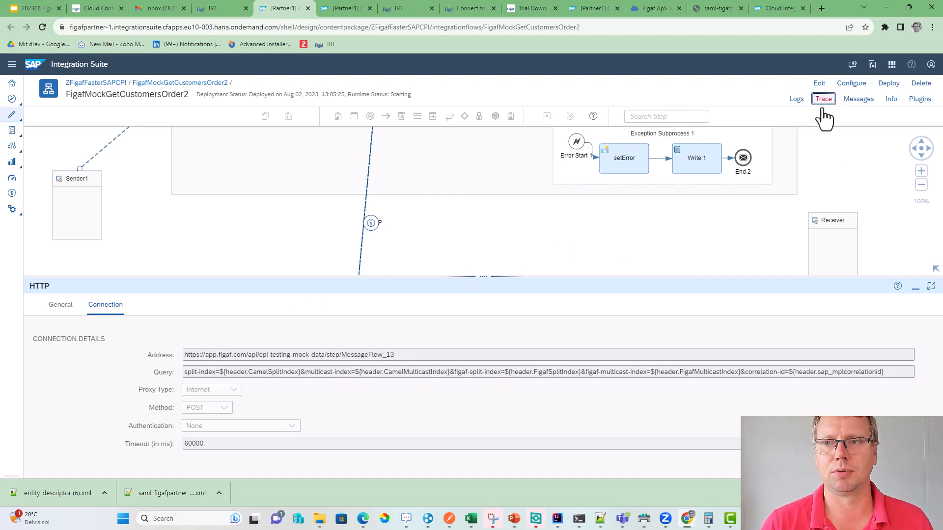
{"action": "left_click", "coordinate": [862, 99]}
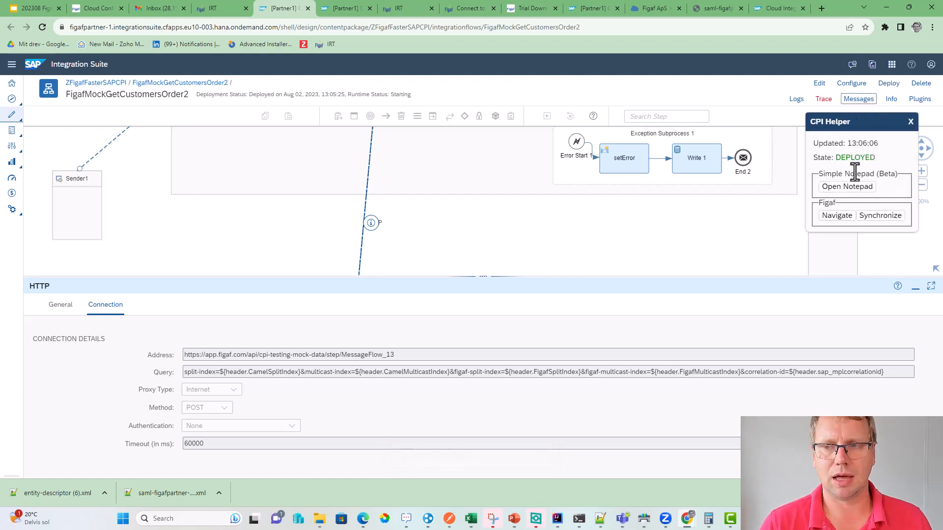
- Refresh the test run's message runs and review the NOT_SENT error details
{"action": "left_click", "coordinate": [225, 10]}
{"action": "left_click", "coordinate": [198, 119]}
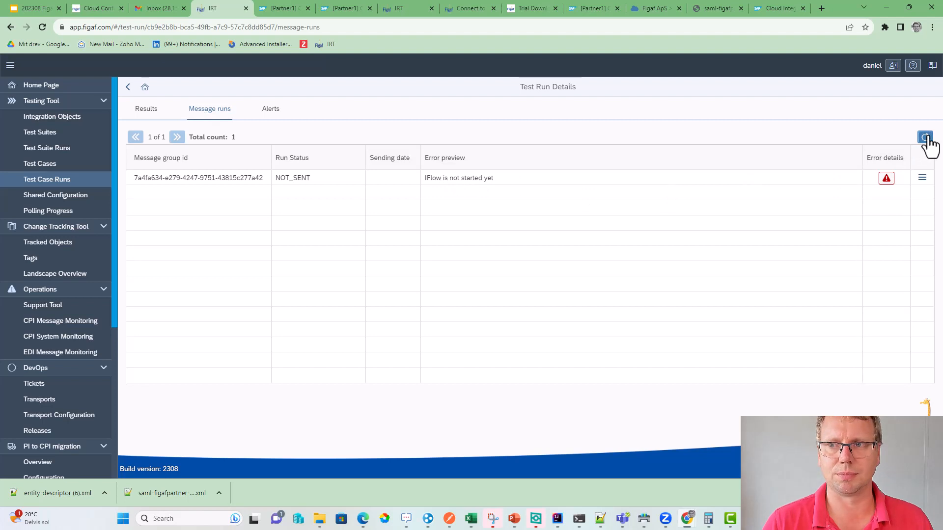
{"action": "left_click", "coordinate": [926, 138]}
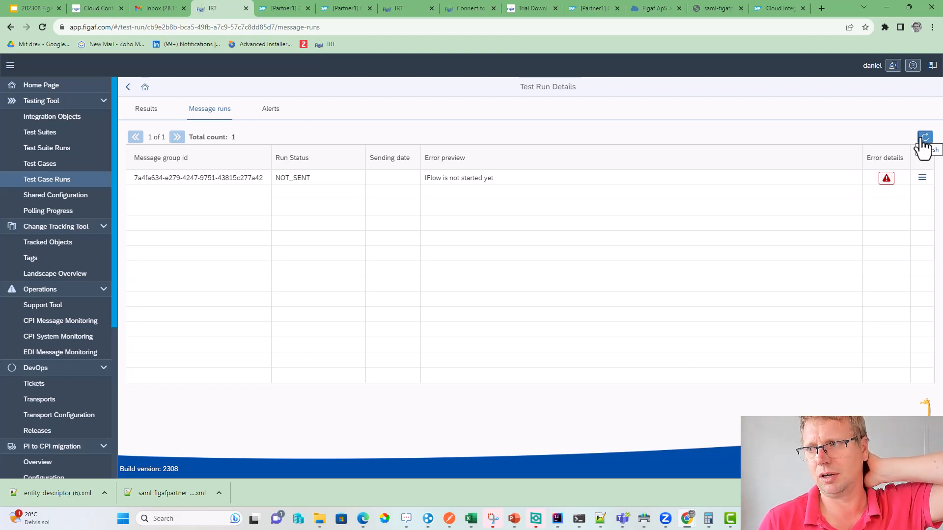
{"action": "left_click", "coordinate": [887, 179]}
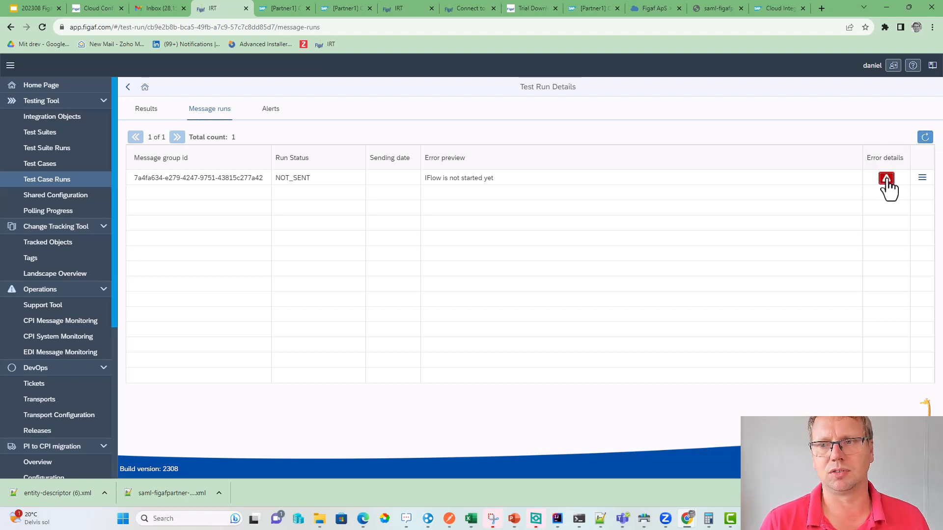
{"action": "left_click", "coordinate": [534, 311]}
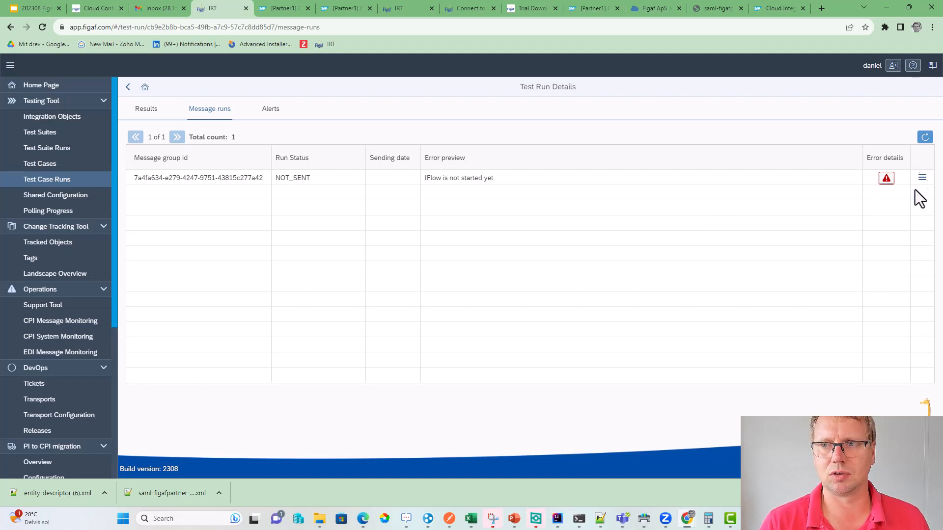
{"action": "left_click", "coordinate": [923, 138]}
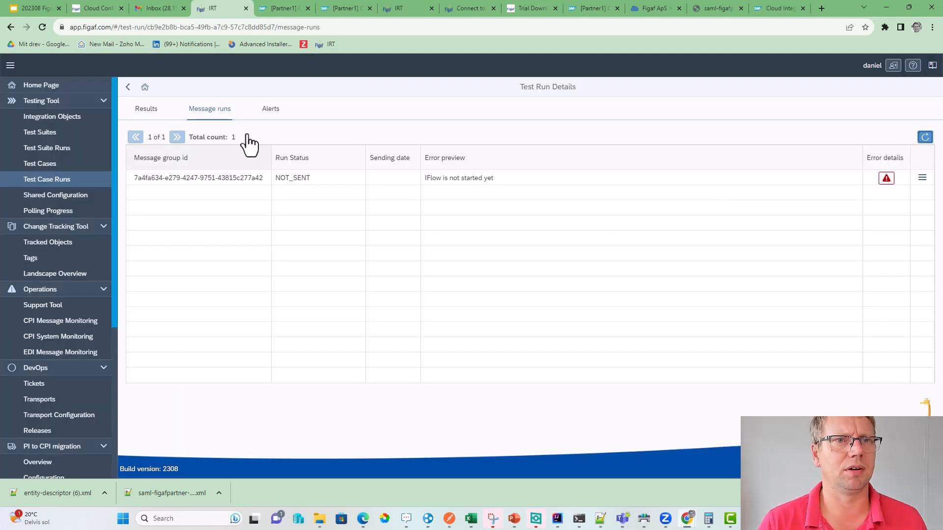
- Check the integration flow's status, reload message runs once more, and return to Integration Suite
{"action": "left_click", "coordinate": [267, 10]}
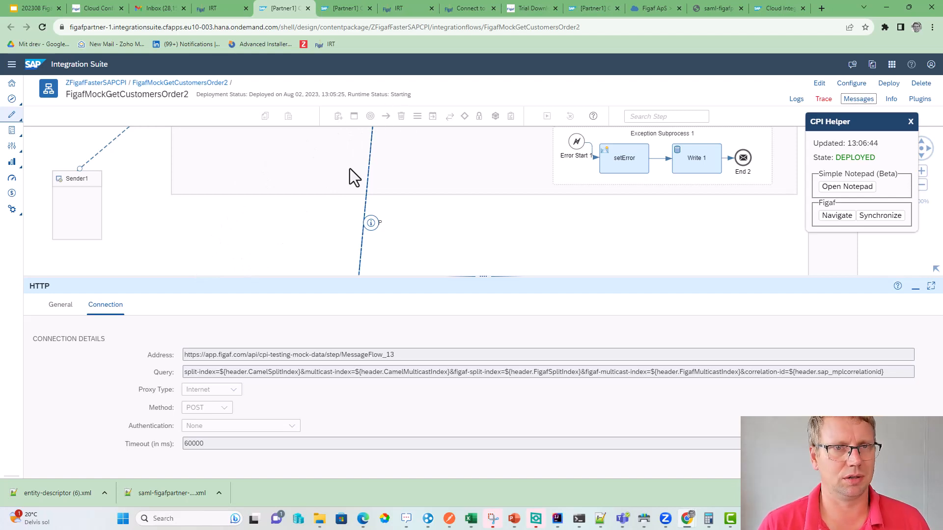
{"action": "left_click", "coordinate": [216, 8]}
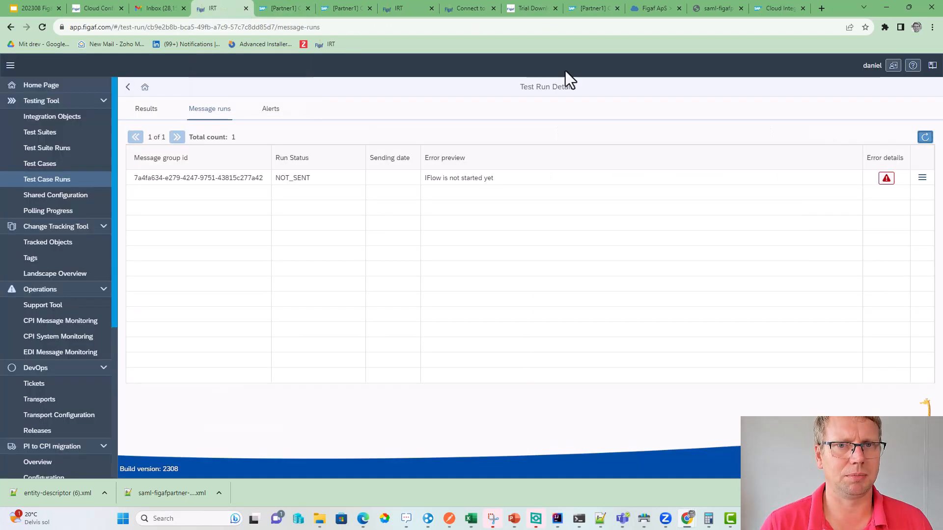
{"action": "left_click", "coordinate": [926, 138]}
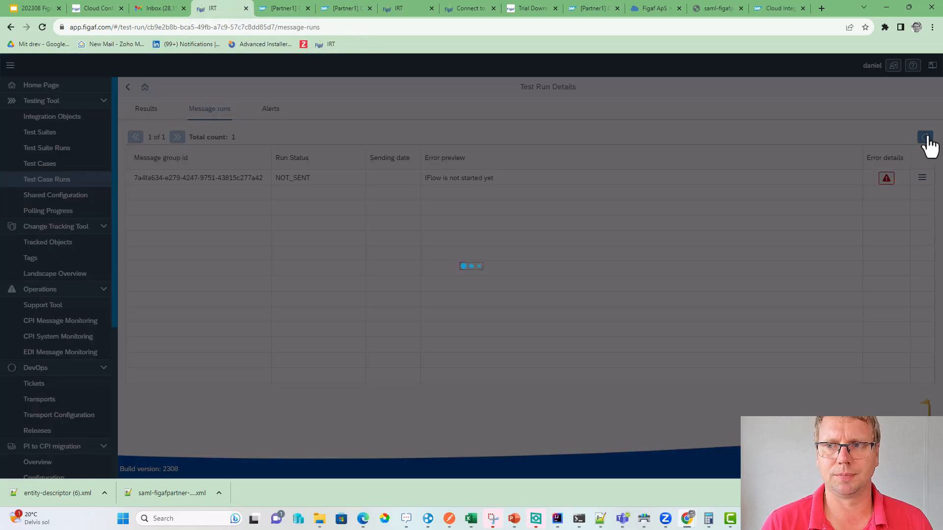
{"action": "left_click", "coordinate": [294, 9]}
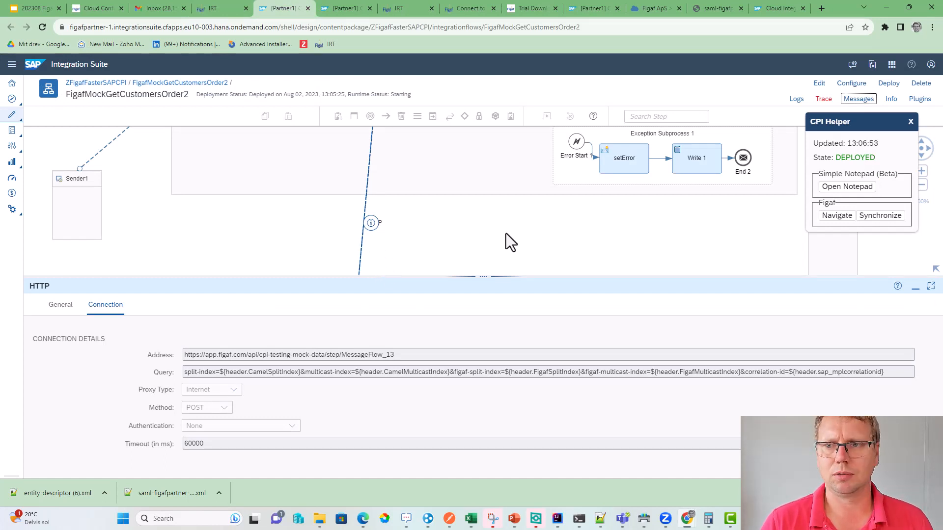
- Open CPI Helper's plugin list and copy the Figaf site address
{"action": "left_click", "coordinate": [919, 100]}
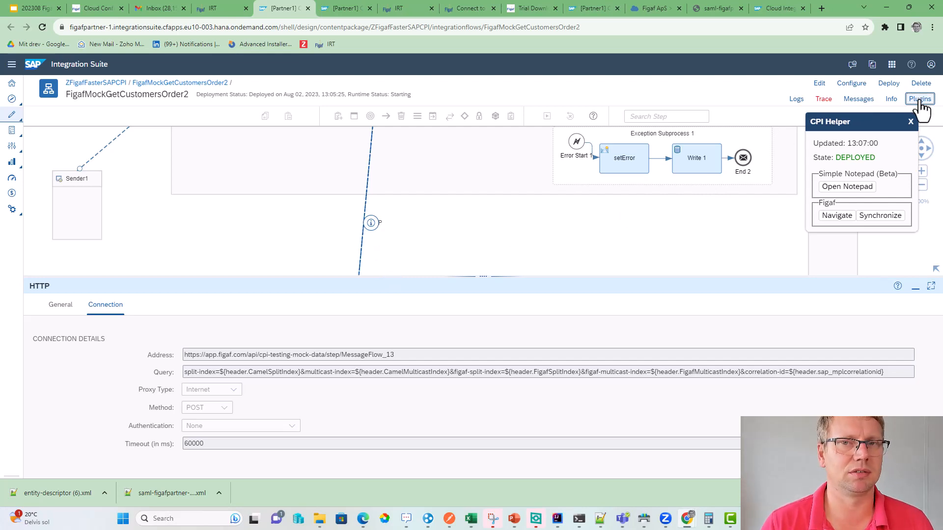
{"action": "left_click", "coordinate": [919, 101]}
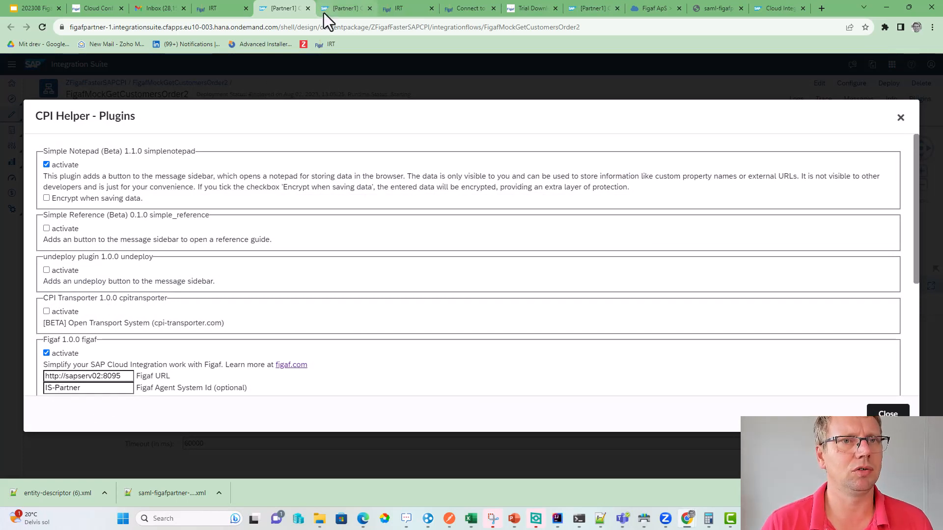
{"action": "left_click", "coordinate": [214, 10]}
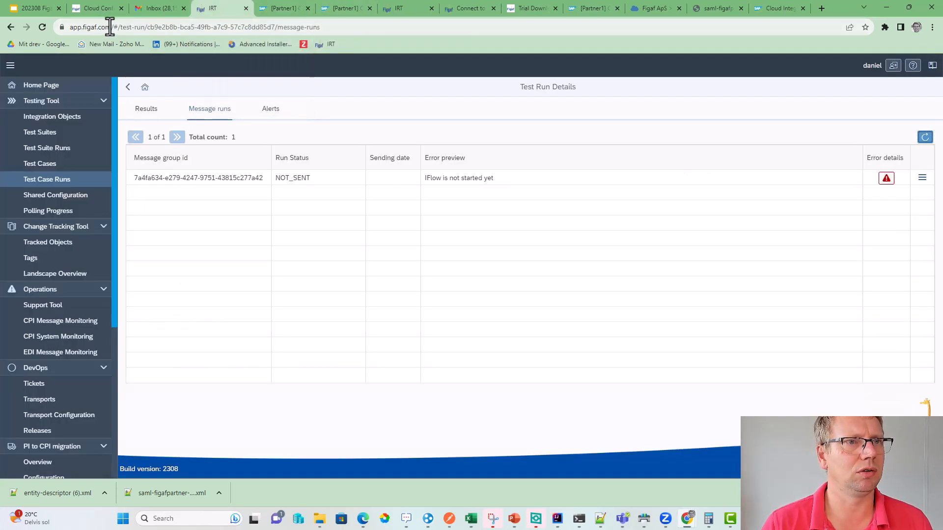
{"action": "left_click_drag", "start_coordinate": [111, 27], "coordinate": [18, 30]}
{"action": "key", "text": "ctrl+c"}
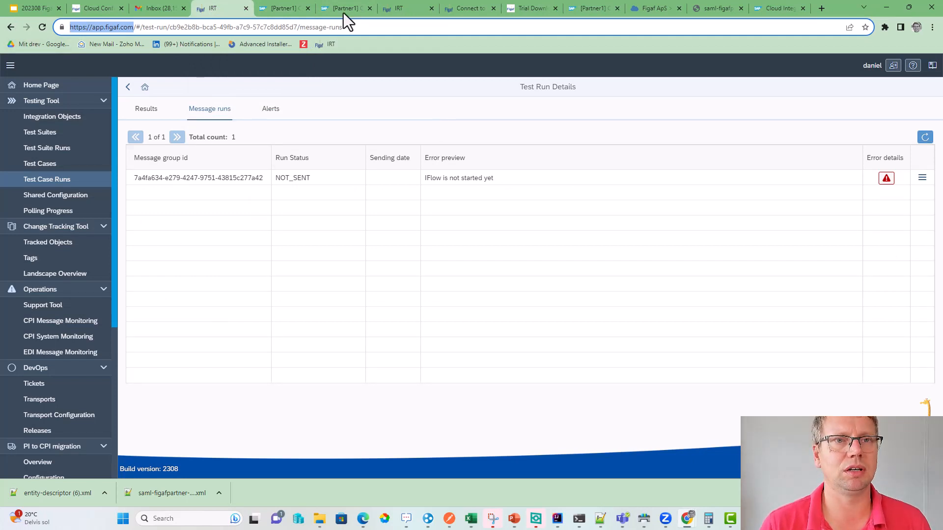
{"action": "left_click", "coordinate": [299, 10]}
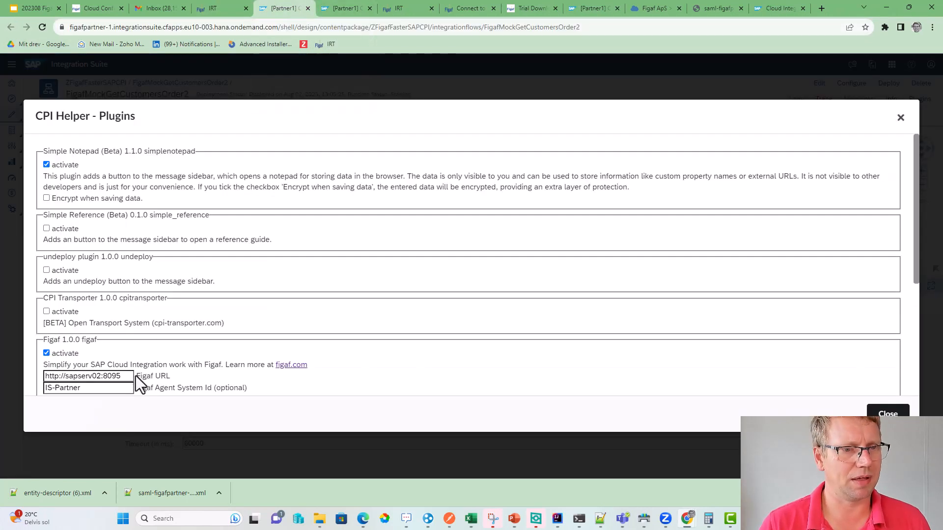
{"action": "left_click_drag", "start_coordinate": [132, 376], "coordinate": [35, 373]}
{"action": "key", "text": "ctrl+v"}
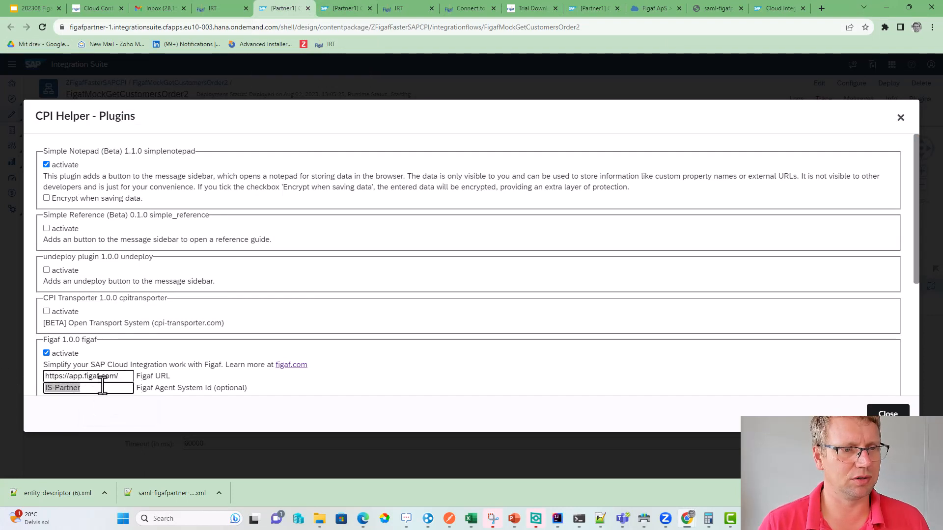
{"action": "key", "text": "BackSpace"}
{"action": "key", "text": "Tab"}
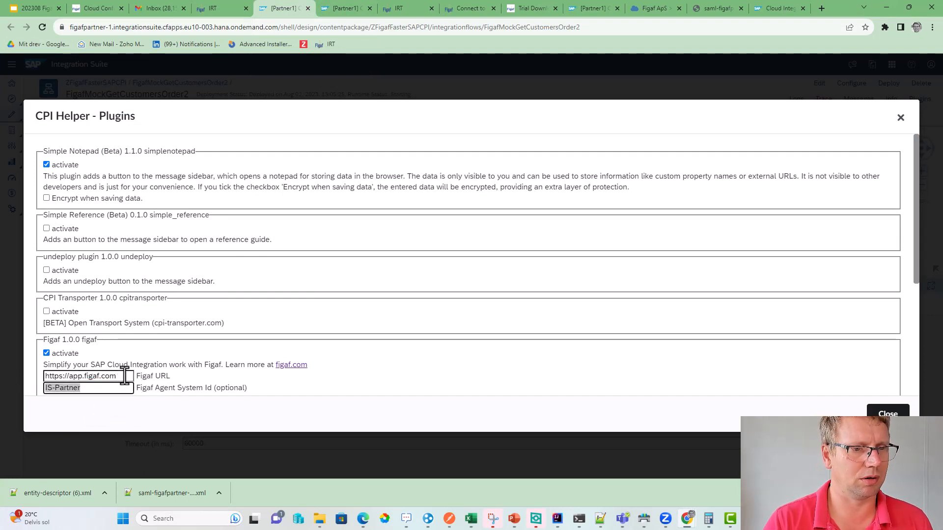
{"action": "key", "text": "BackSpace"}
{"action": "scroll", "coordinate": [127, 375], "scroll_direction": "down", "scroll_amount": 2}
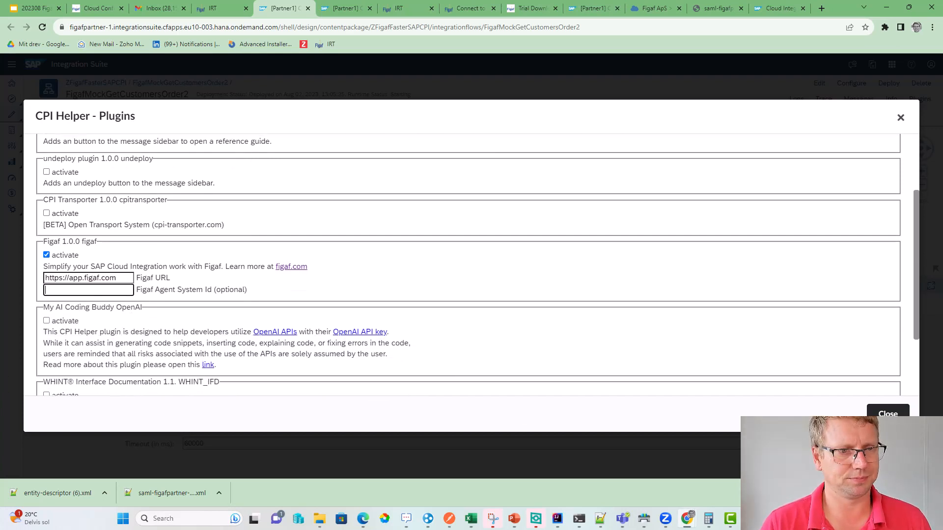
{"action": "left_click", "coordinate": [888, 416]}
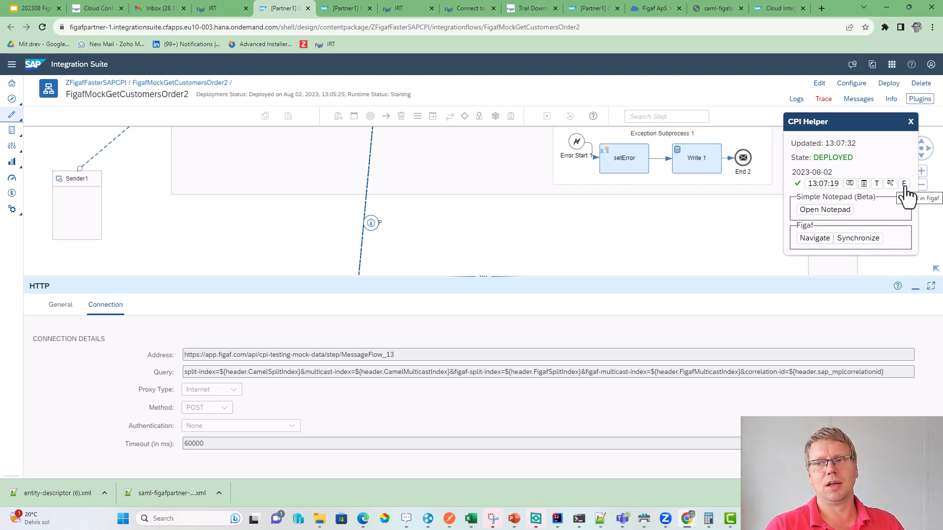
- Reload the 13:05 mock run's message runs and results, now sent and COMPARED with ERROR
{"action": "left_click", "coordinate": [221, 8]}
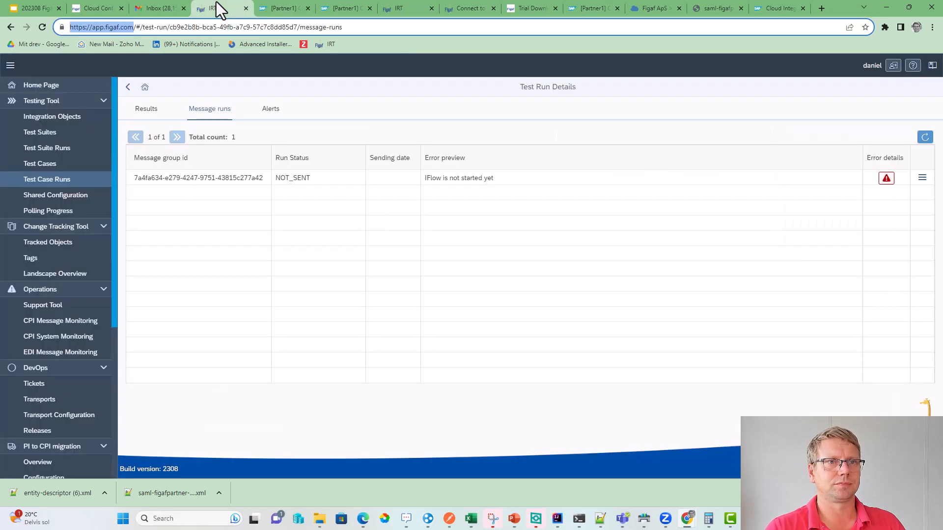
{"action": "left_click", "coordinate": [924, 137]}
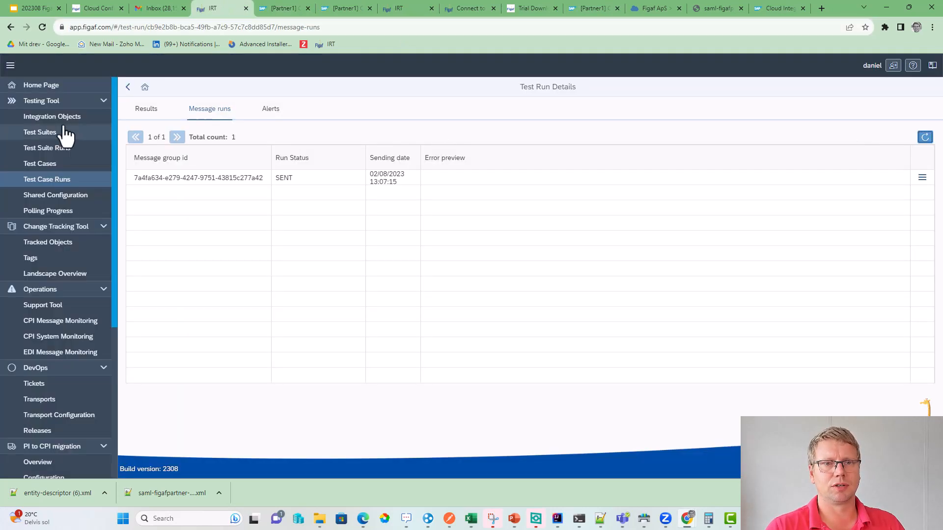
{"action": "left_click", "coordinate": [146, 109]}
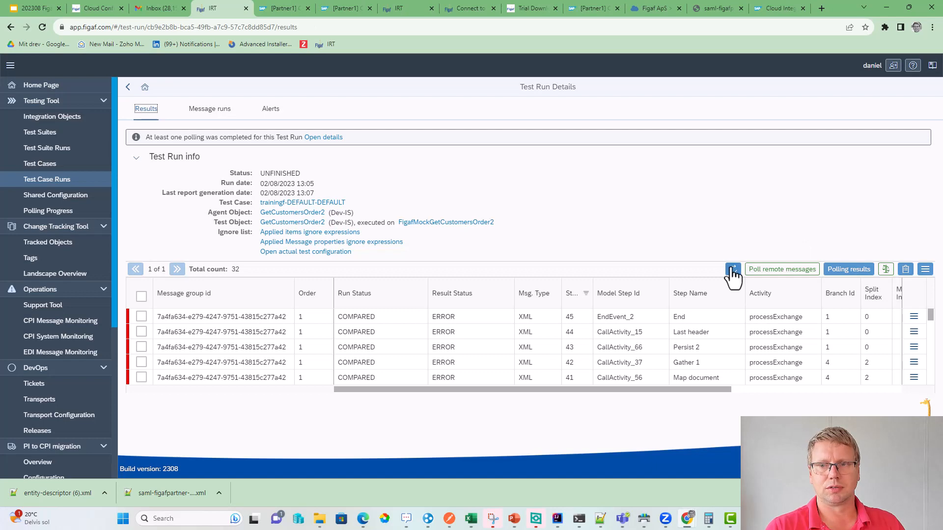
{"action": "left_click", "coordinate": [732, 269]}
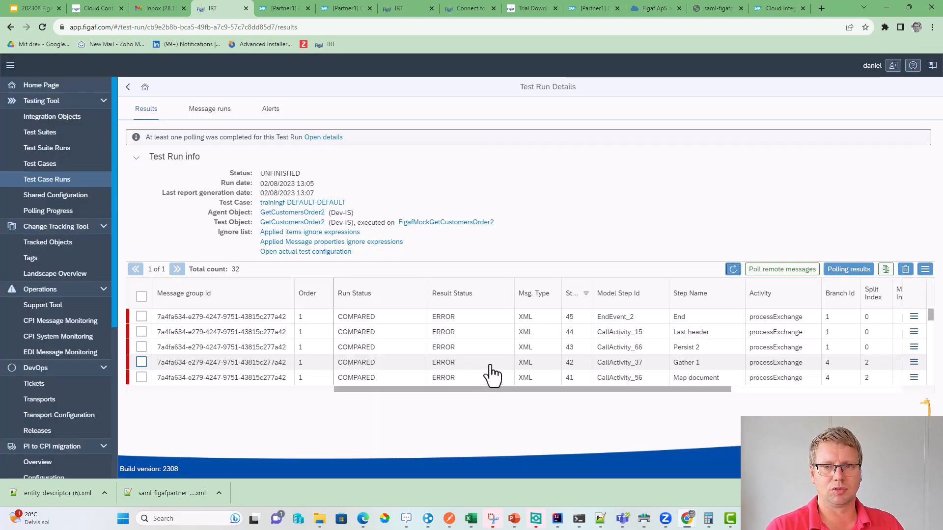
- Add all differing message properties of the End step to the ignore list
{"action": "left_click", "coordinate": [914, 317]}
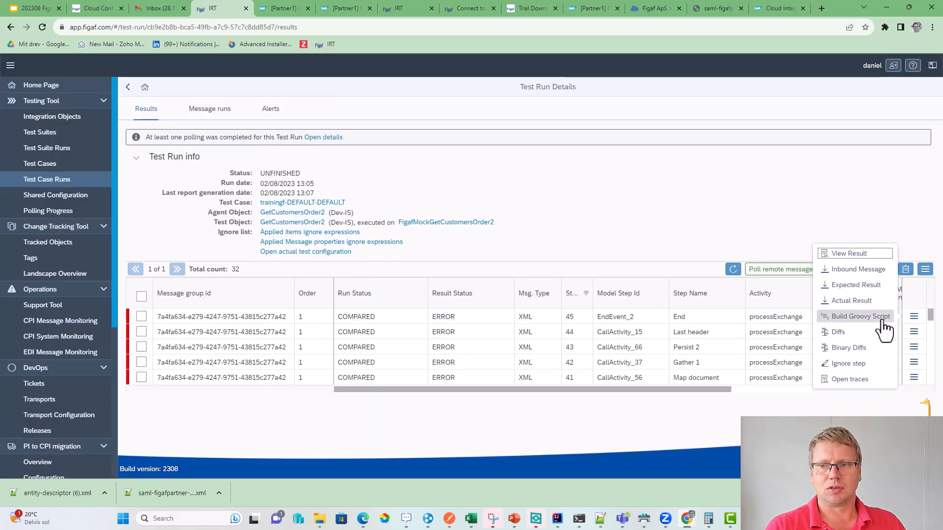
{"action": "left_click", "coordinate": [853, 334]}
{"action": "scroll", "coordinate": [308, 425], "scroll_direction": "down", "scroll_amount": 5}
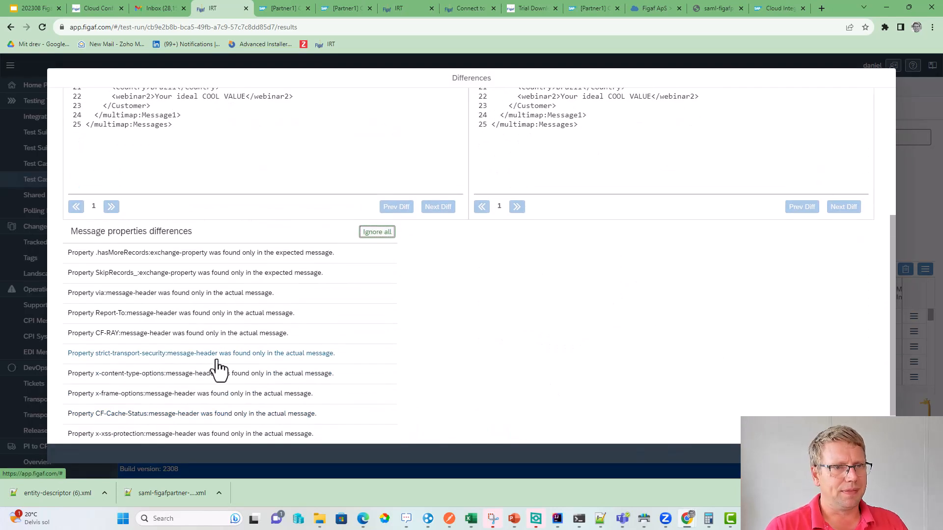
{"action": "scroll", "coordinate": [205, 346], "scroll_direction": "down", "scroll_amount": 1}
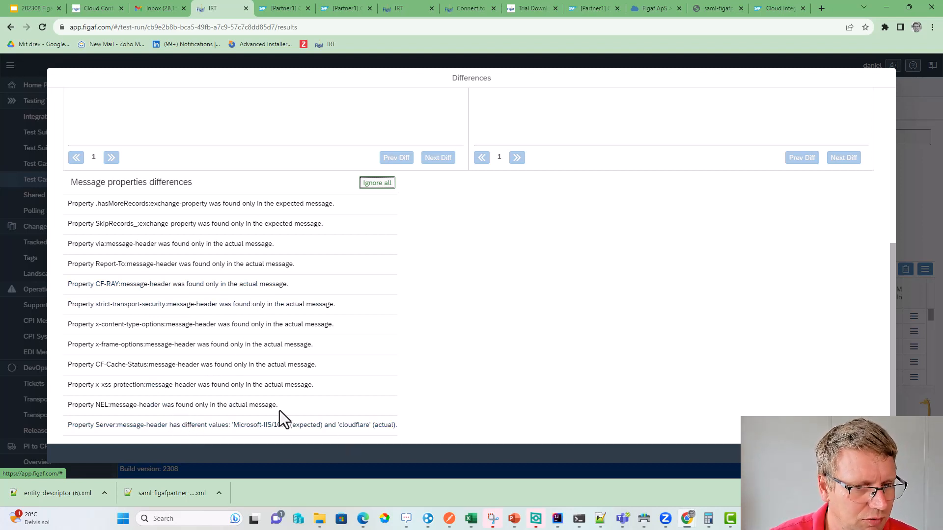
{"action": "left_click", "coordinate": [377, 183]}
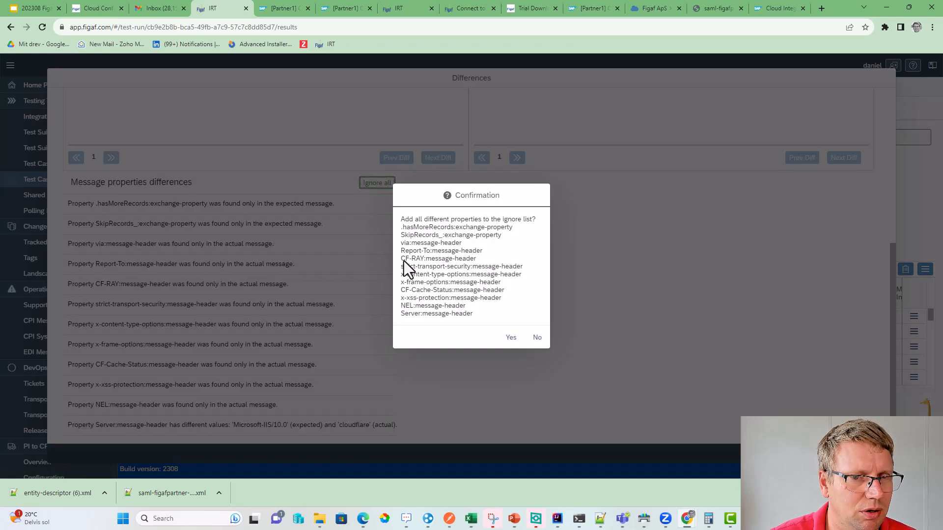
{"action": "left_click", "coordinate": [508, 337]}
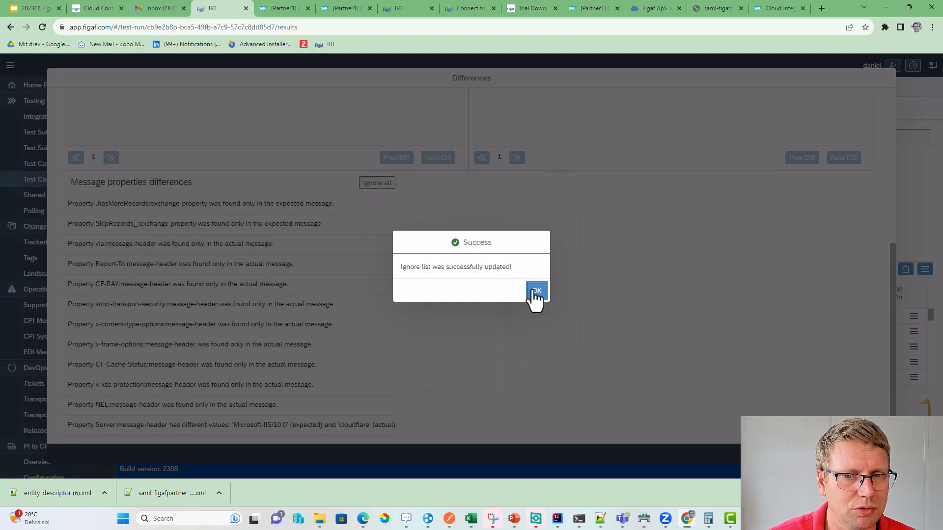
{"action": "left_click", "coordinate": [536, 292]}
{"action": "key", "text": "Escape"}
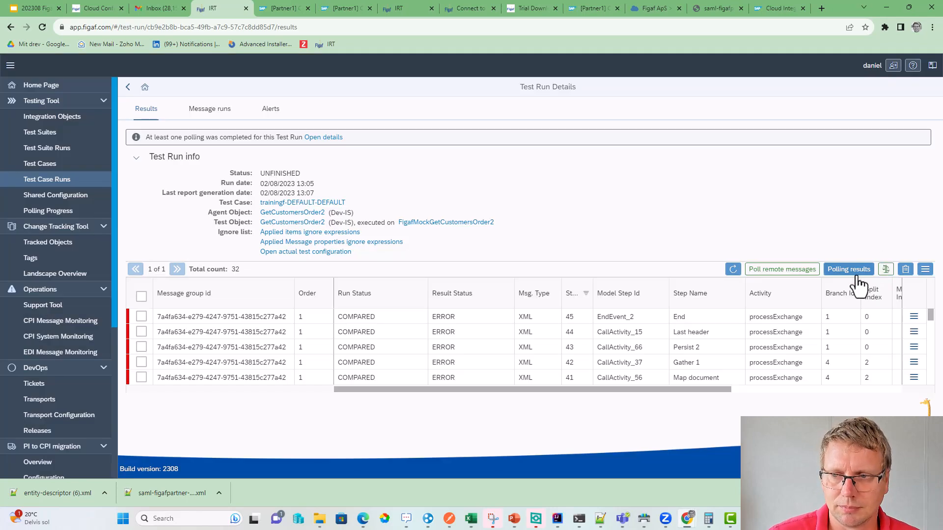
- Re-run a full comparison of the test results and refresh to see the updated statuses
{"action": "left_click", "coordinate": [885, 269]}
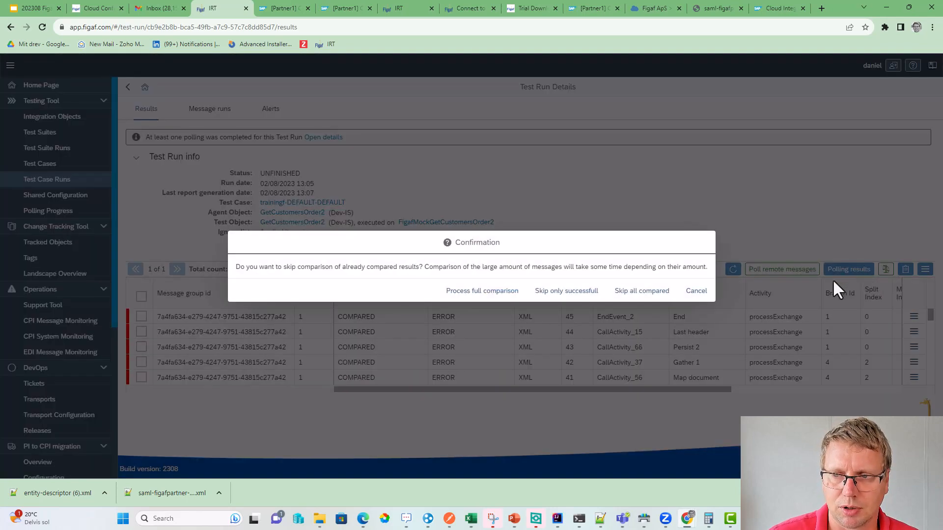
{"action": "left_click", "coordinate": [500, 295]}
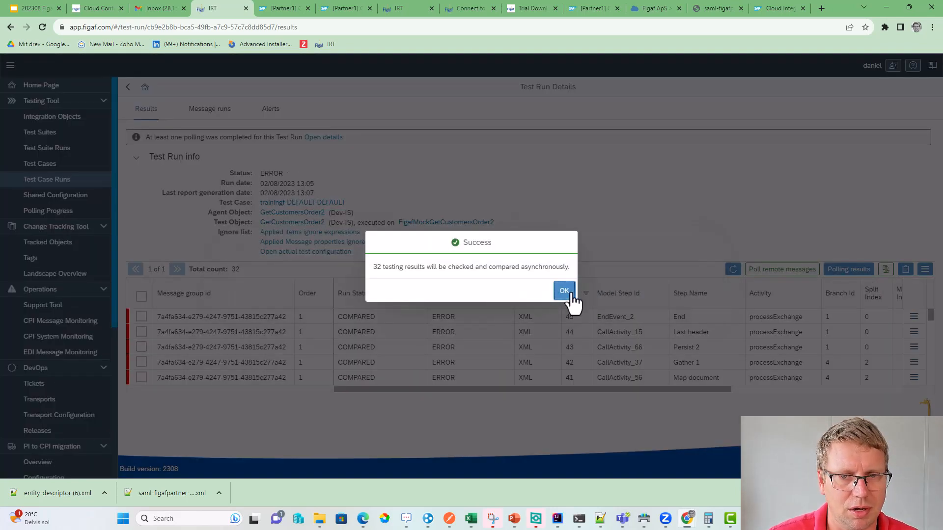
{"action": "left_click", "coordinate": [565, 291]}
{"action": "left_click", "coordinate": [733, 269]}
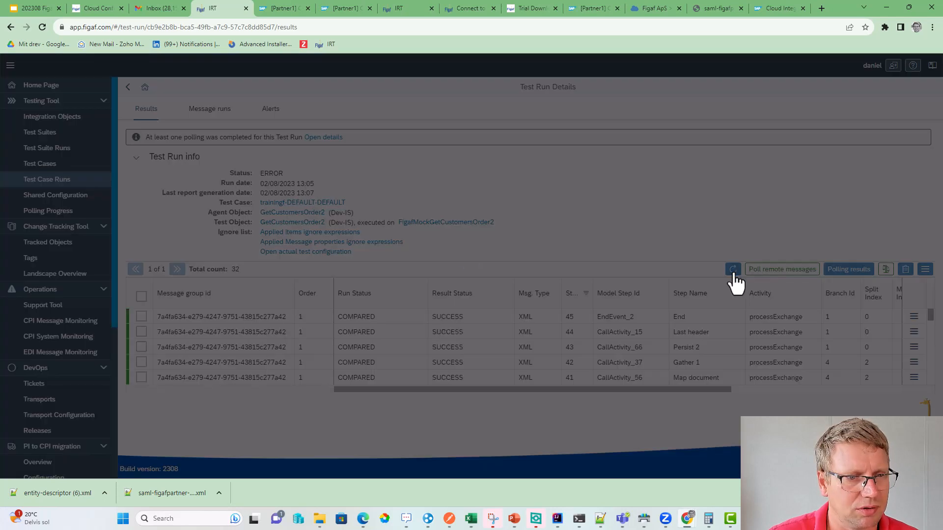
{"action": "scroll", "coordinate": [414, 364], "scroll_direction": "down", "scroll_amount": 1}
{"action": "scroll", "coordinate": [414, 364], "scroll_direction": "down", "scroll_amount": 5}
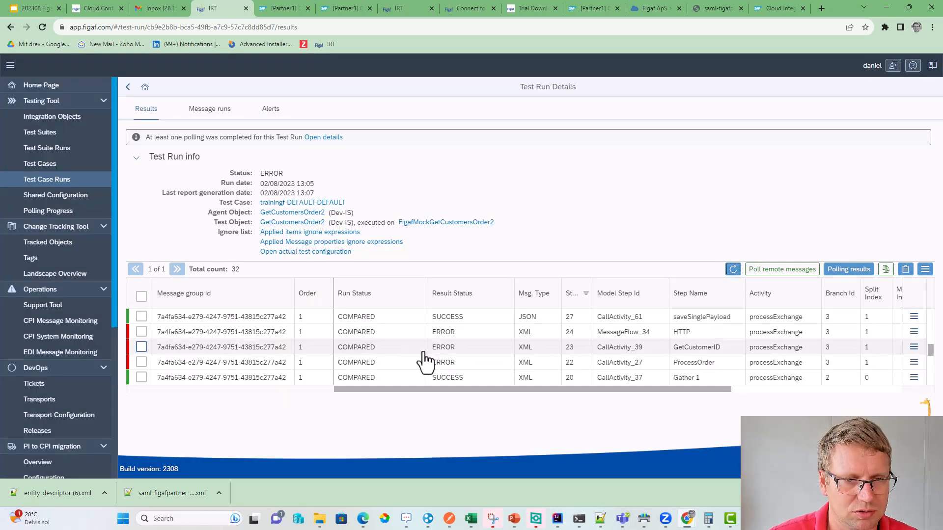
- Add the HTTP step's differing properties, pragma and Content-Type, to the ignore list
{"action": "left_click", "coordinate": [914, 333]}
{"action": "left_click", "coordinate": [852, 349]}
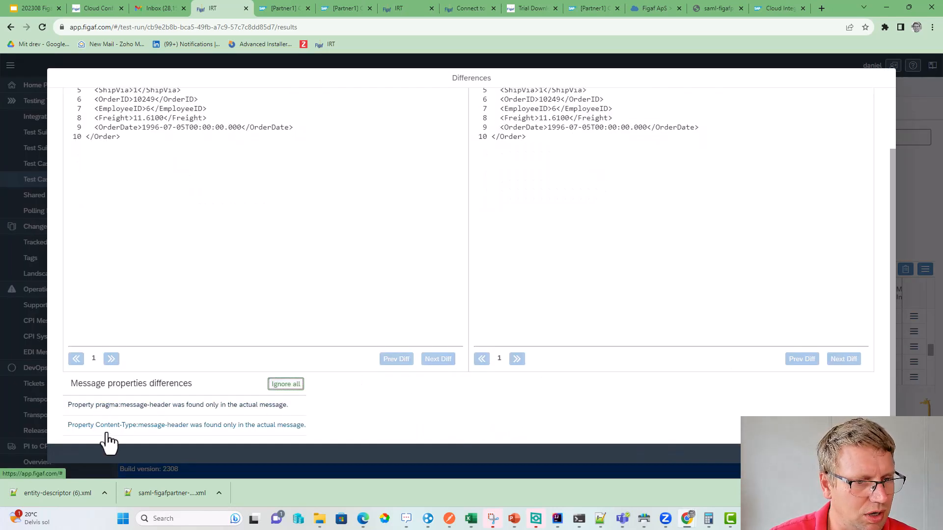
{"action": "left_click", "coordinate": [286, 384]}
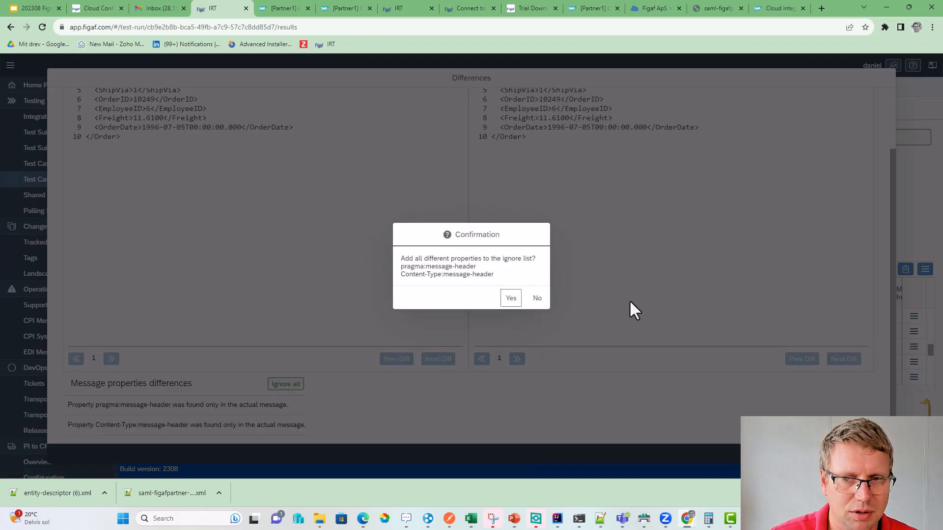
{"action": "left_click", "coordinate": [513, 300]}
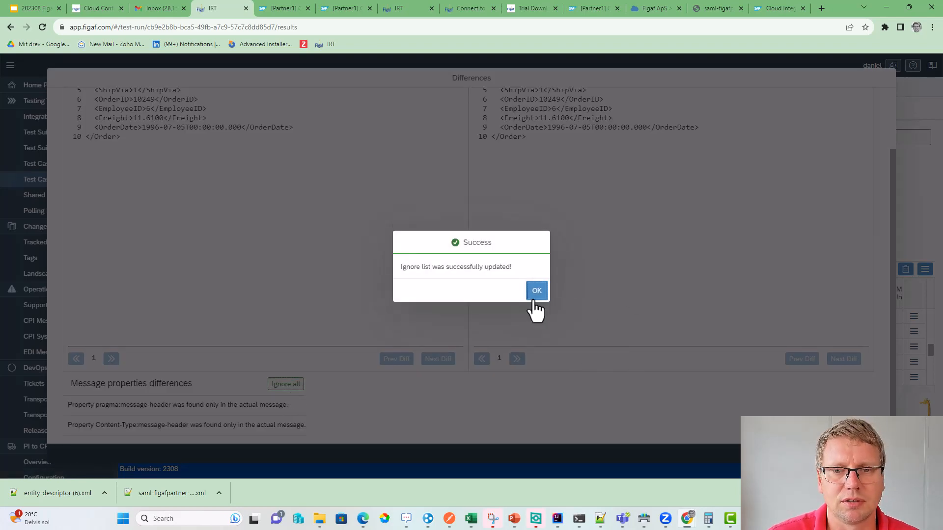
{"action": "left_click", "coordinate": [532, 294]}
{"action": "left_click", "coordinate": [877, 454]}
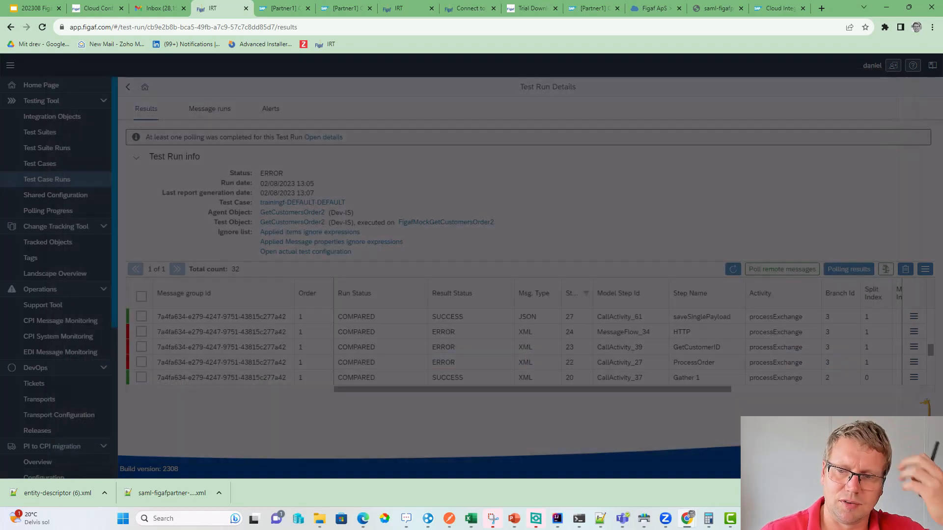
- Process a full comparison again and refresh so the remaining steps show SUCCESS
{"action": "left_click", "coordinate": [733, 269]}
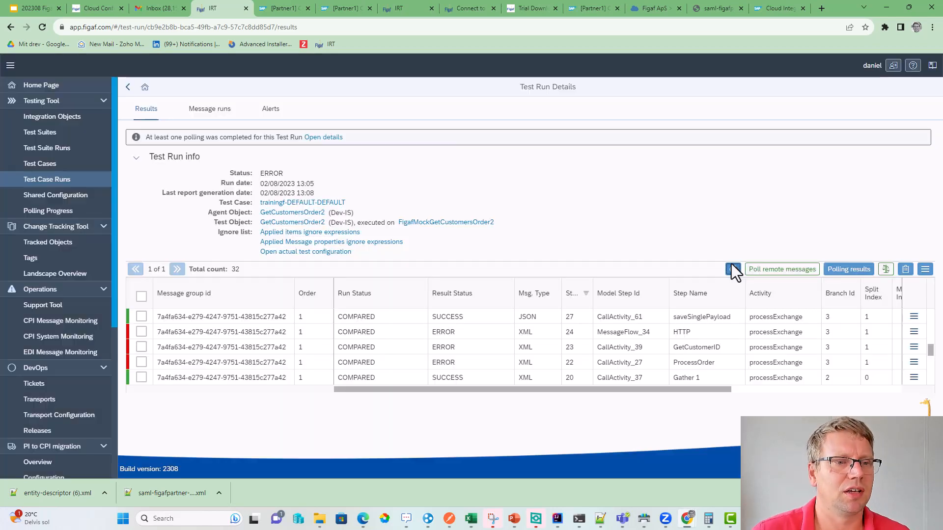
{"action": "left_click", "coordinate": [884, 270]}
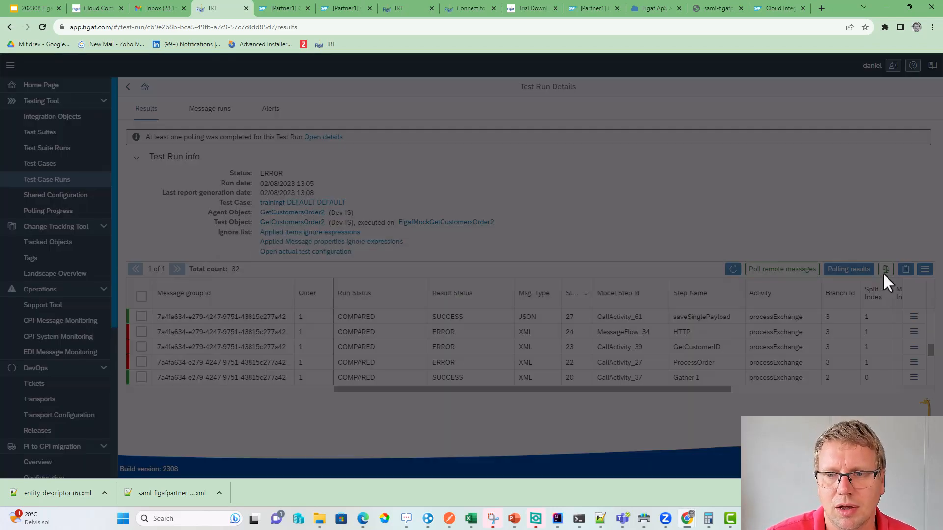
{"action": "left_click", "coordinate": [455, 301]}
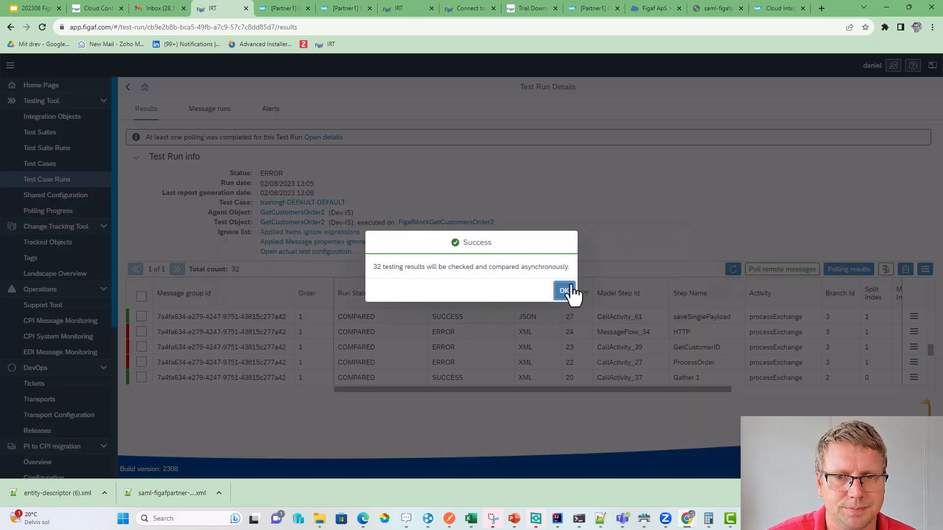
{"action": "left_click", "coordinate": [563, 290]}
{"action": "left_click", "coordinate": [733, 270]}
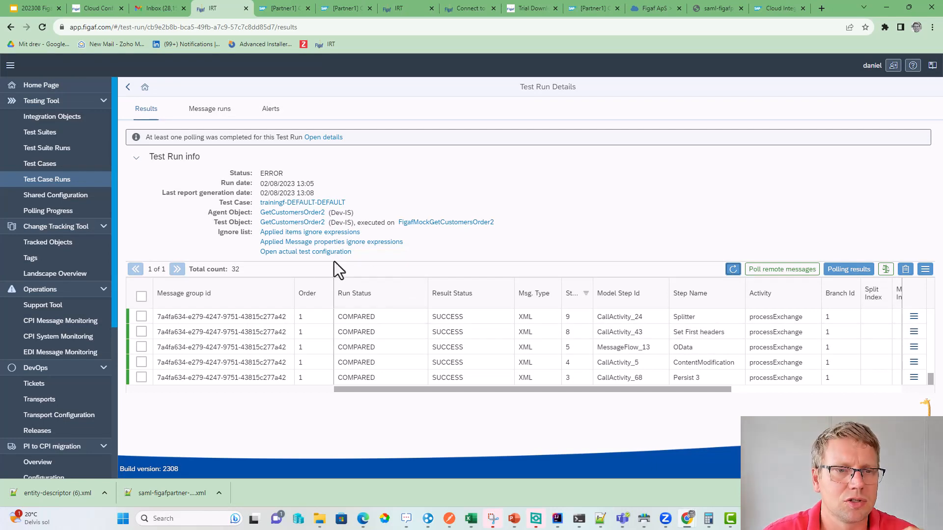
- Review the run's test configuration, whose ignore list includes Expires, Date and via headers
{"action": "left_click", "coordinate": [315, 252]}
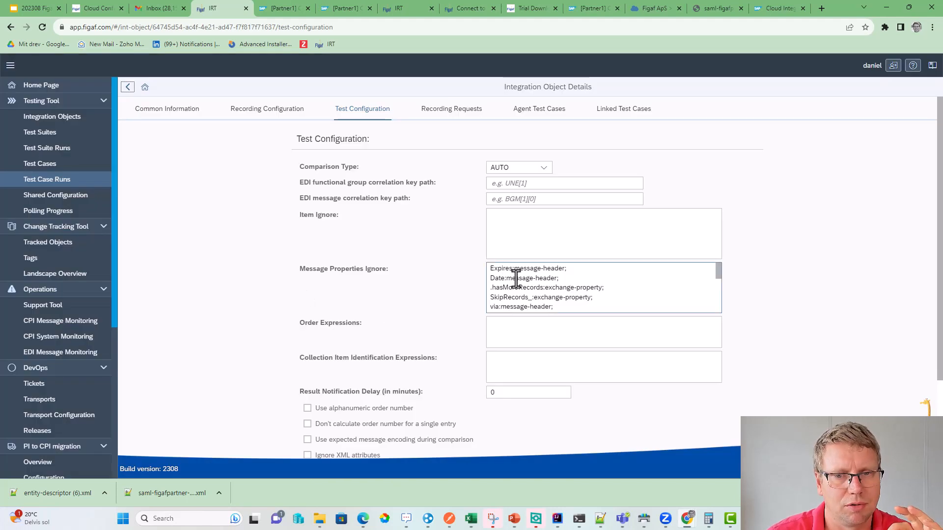
{"action": "scroll", "coordinate": [355, 393], "scroll_direction": "down", "scroll_amount": 2}
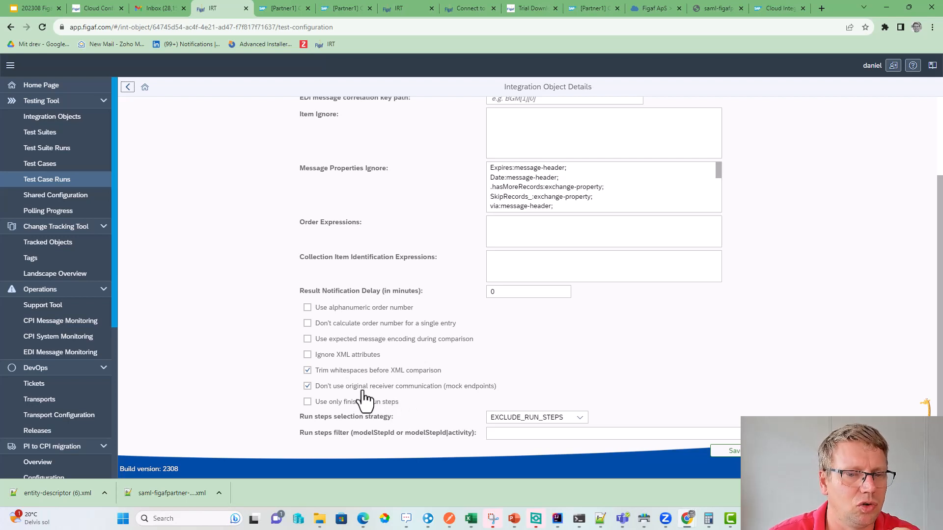
{"action": "scroll", "coordinate": [394, 364], "scroll_direction": "up", "scroll_amount": 3}
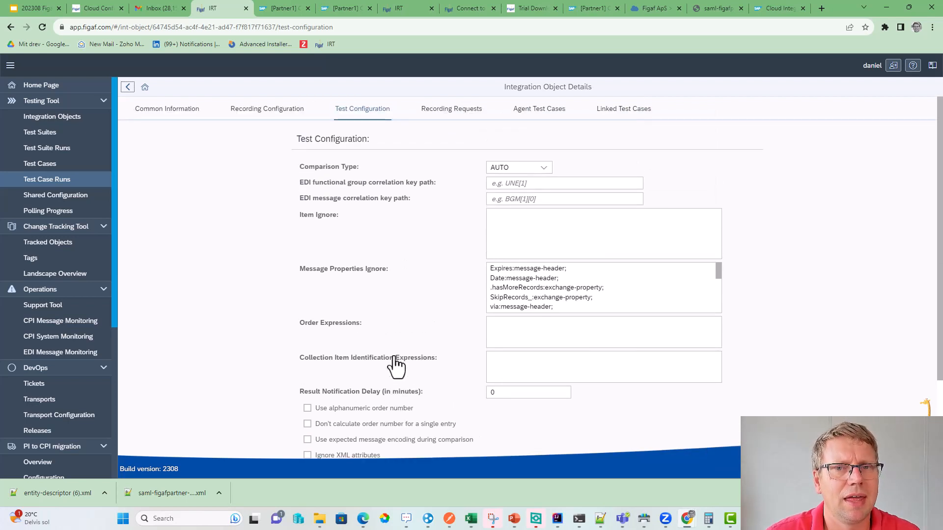
{"action": "mouse_move", "coordinate": [396, 364]}
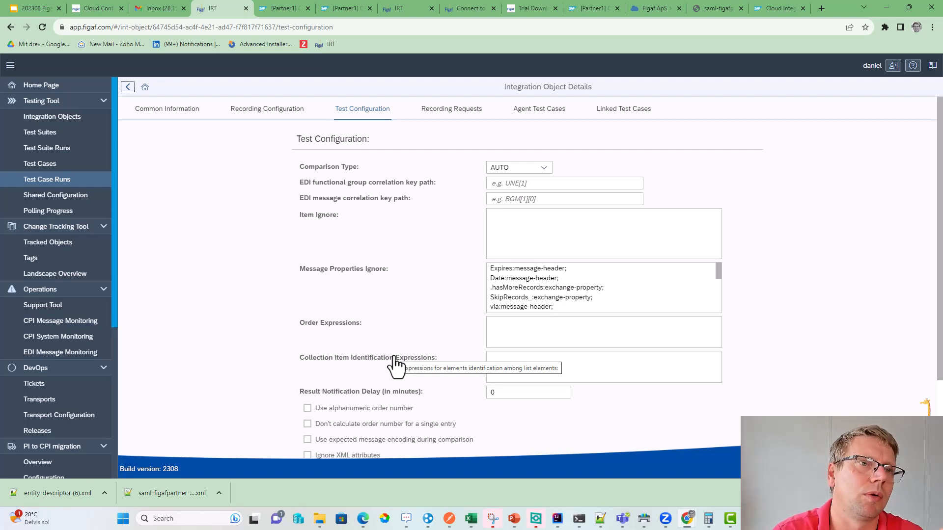
- Start a new shared configuration titled 'getcusoter mock'
{"action": "left_click", "coordinate": [39, 214]}
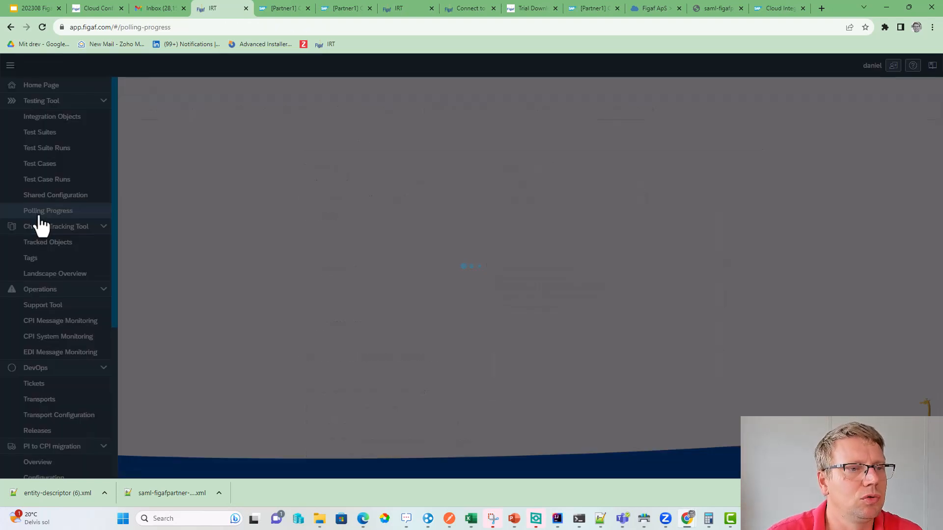
{"action": "left_click", "coordinate": [39, 196]}
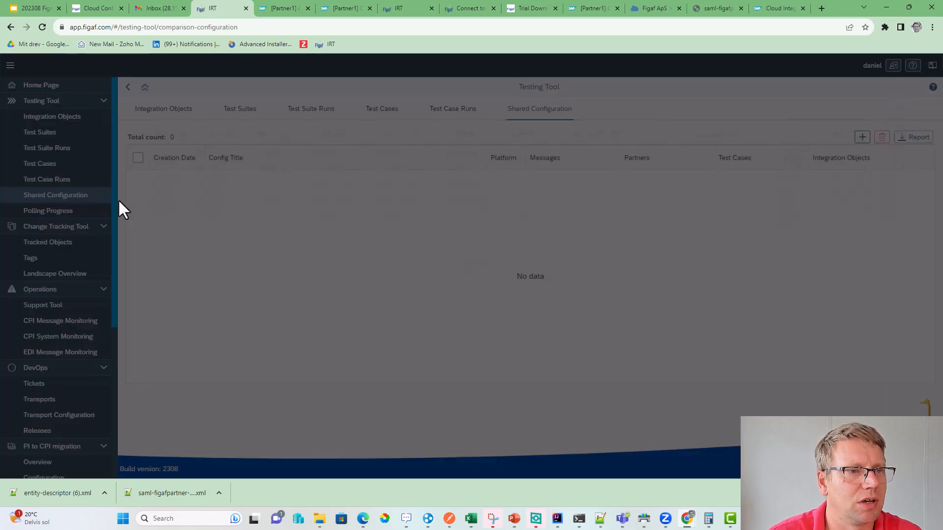
{"action": "left_click", "coordinate": [861, 137]}
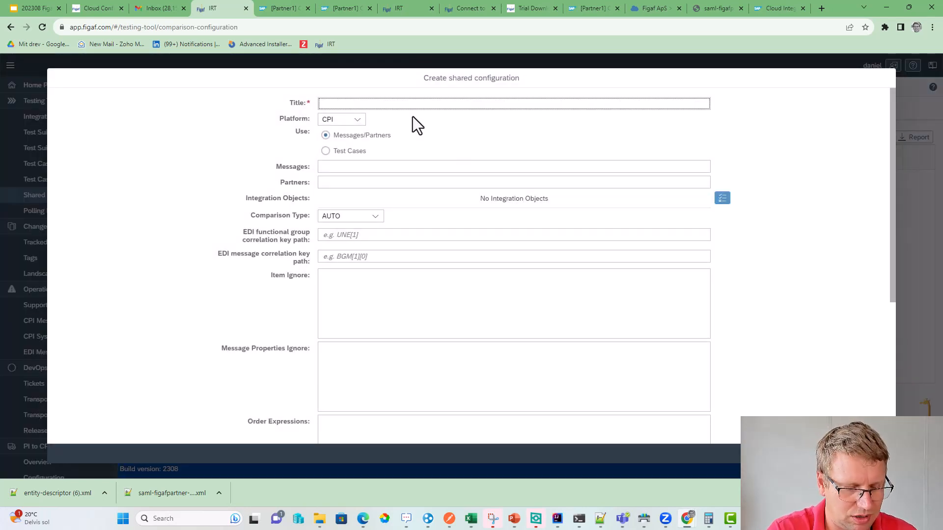
{"action": "type", "text": "getsup"}
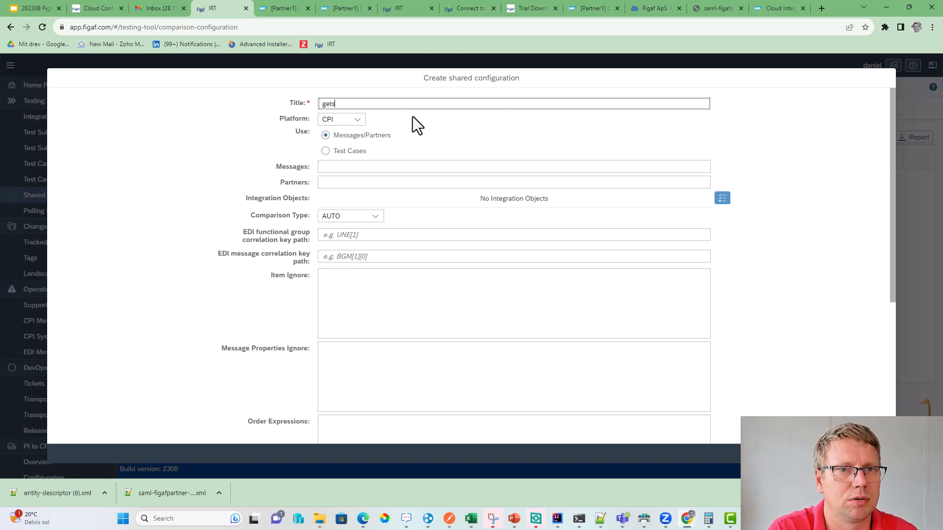
{"action": "key", "text": "BackSpace"}
{"action": "key", "text": "BackSpace"}
{"action": "key", "text": "BackSpace"}
{"action": "type", "text": "cusote"}
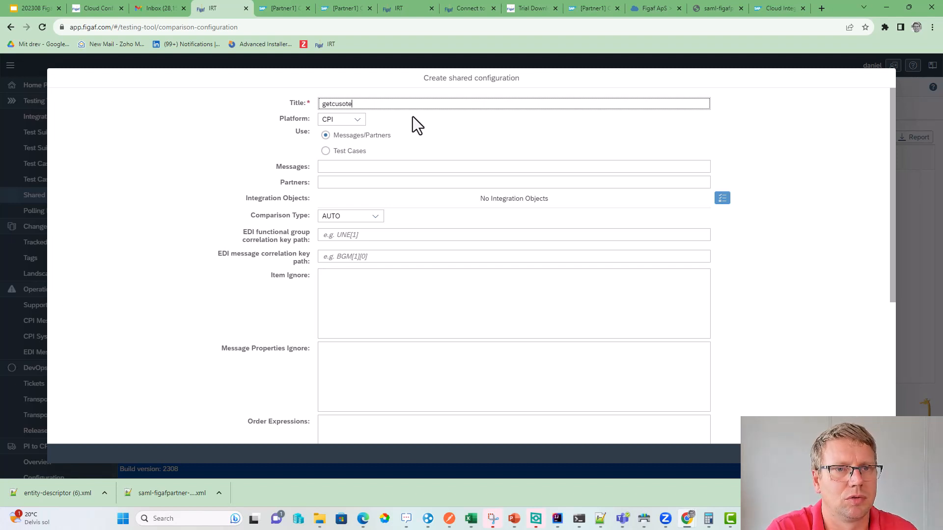
{"action": "type", "text": "r mock"}
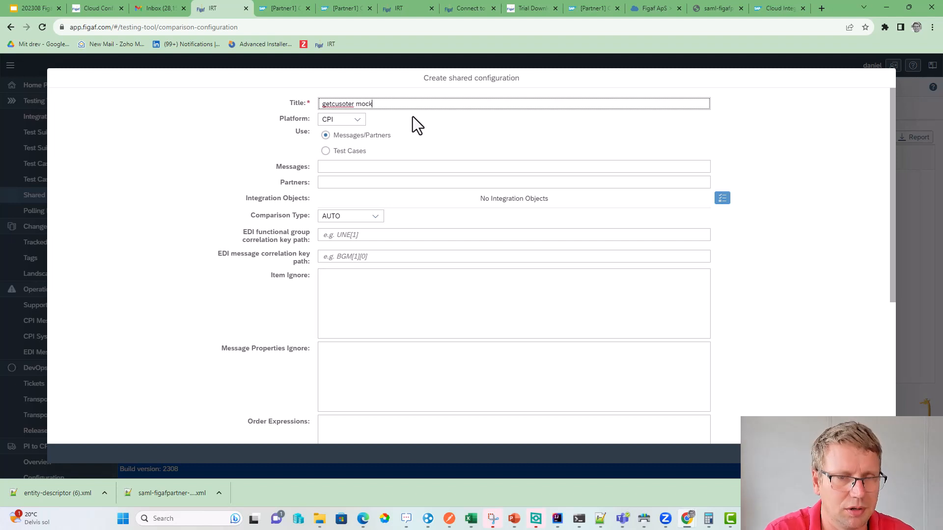
- Apply it to Test Cases, choosing the trainingf test case and GetCustomersOrder2 iflow
{"action": "left_click", "coordinate": [343, 150]}
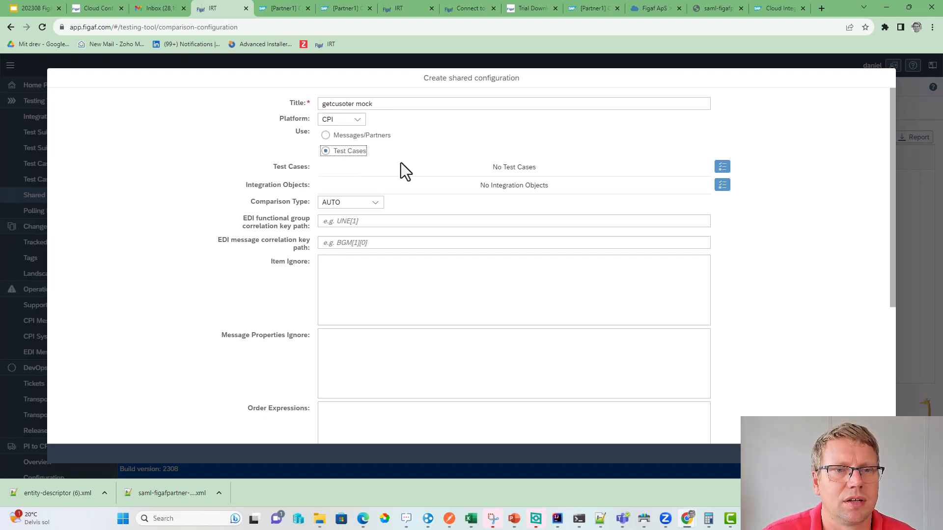
{"action": "left_click", "coordinate": [722, 169]}
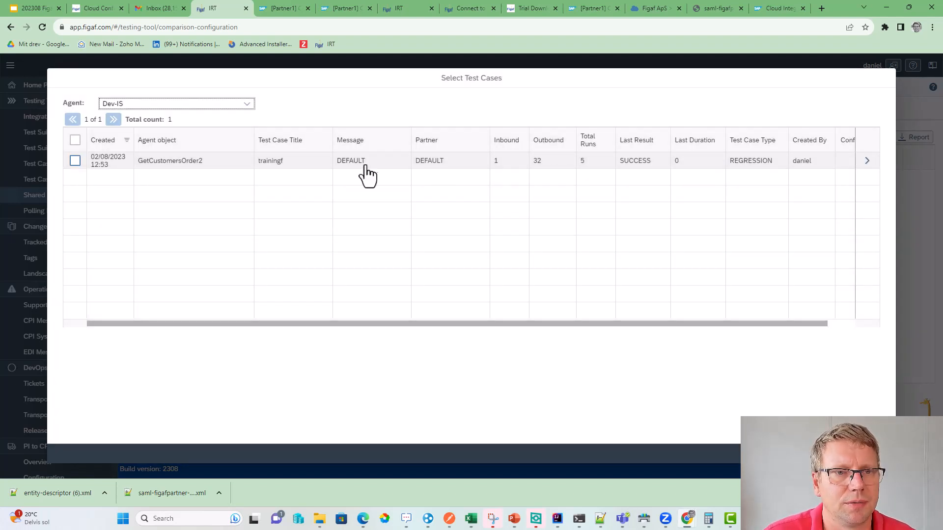
{"action": "double_click", "coordinate": [259, 161]}
{"action": "left_click", "coordinate": [848, 454]}
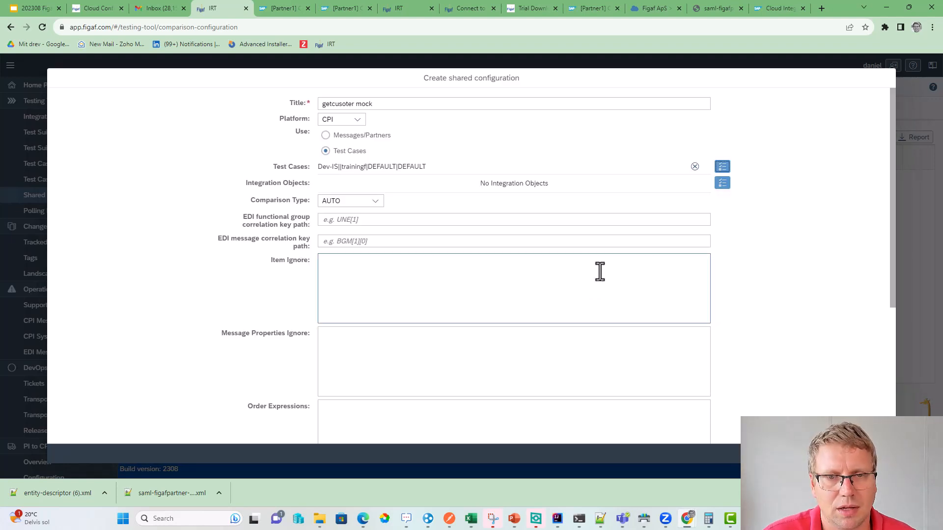
{"action": "left_click", "coordinate": [721, 184]}
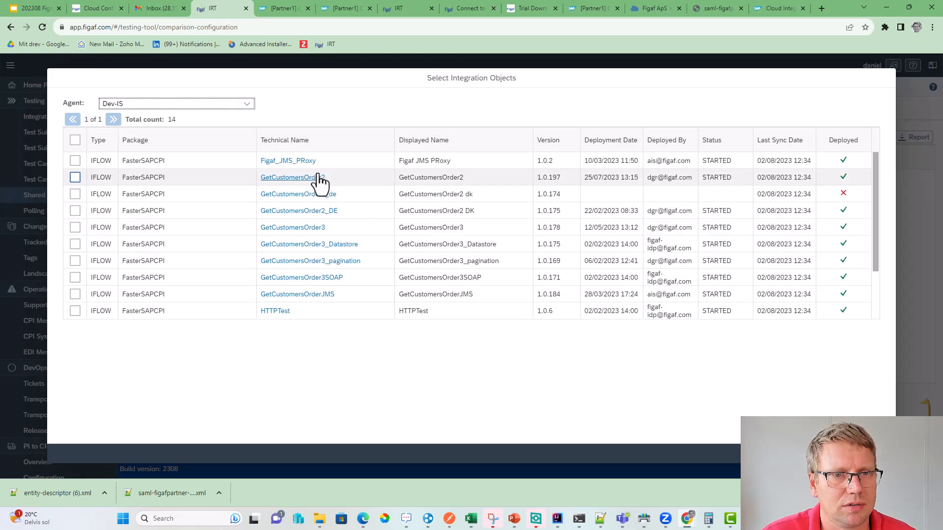
{"action": "left_click", "coordinate": [74, 178]}
{"action": "left_click", "coordinate": [848, 453]}
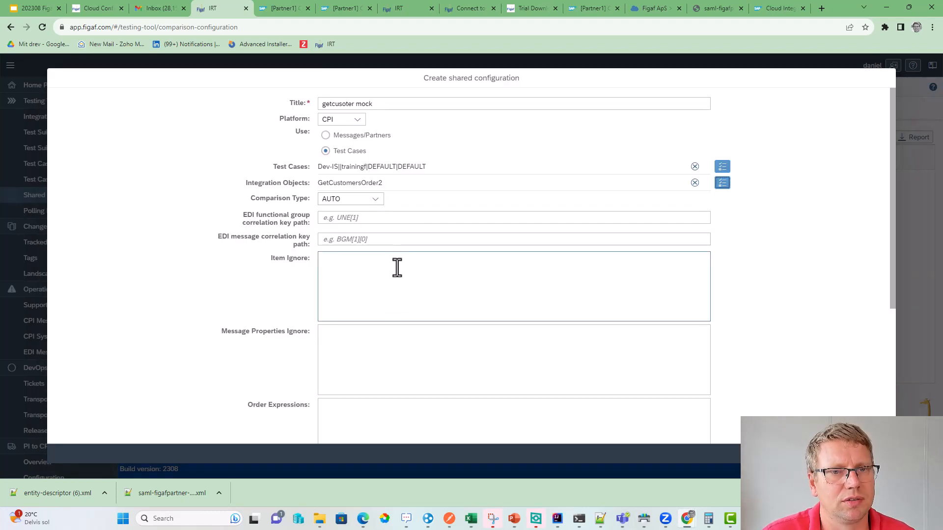
- Enable testing with mock data and save the shared configuration
{"action": "scroll", "coordinate": [358, 255], "scroll_direction": "down", "scroll_amount": 5}
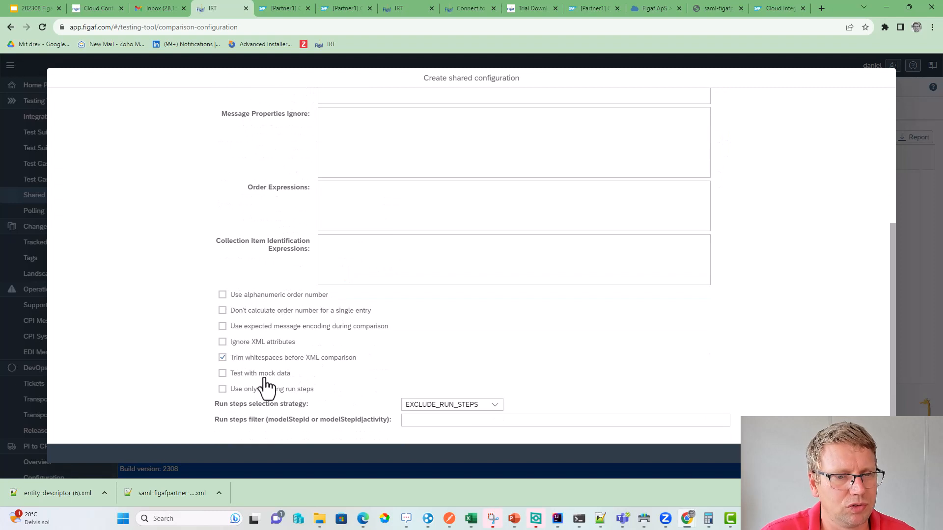
{"action": "left_click", "coordinate": [248, 378]}
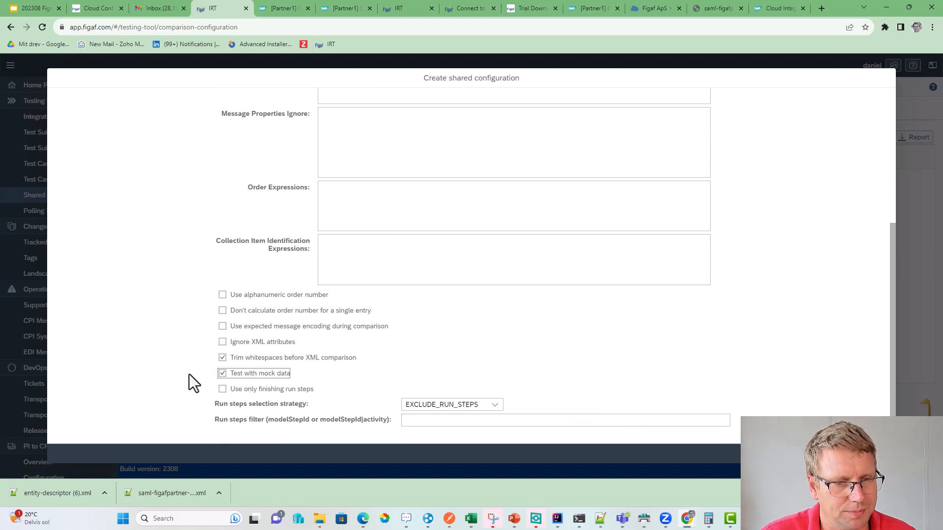
{"action": "left_click", "coordinate": [851, 454]}
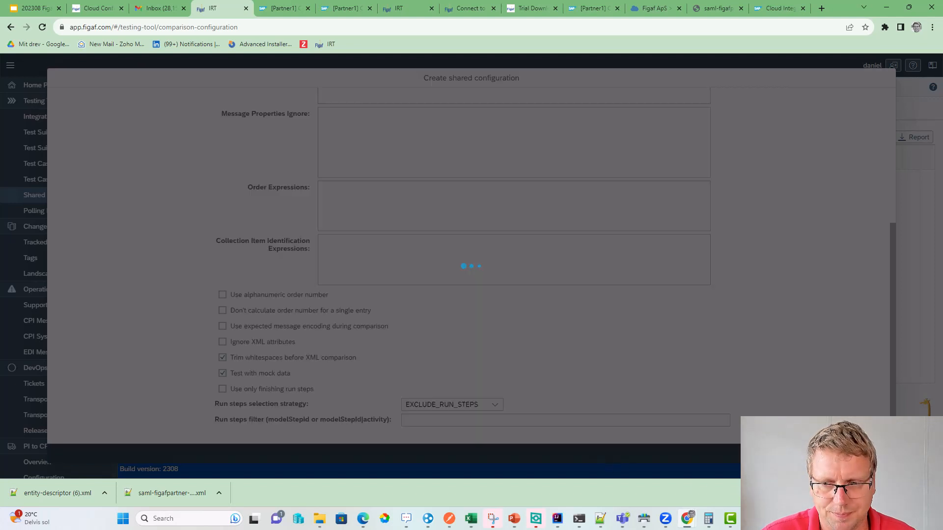
{"action": "left_click", "coordinate": [545, 292]}
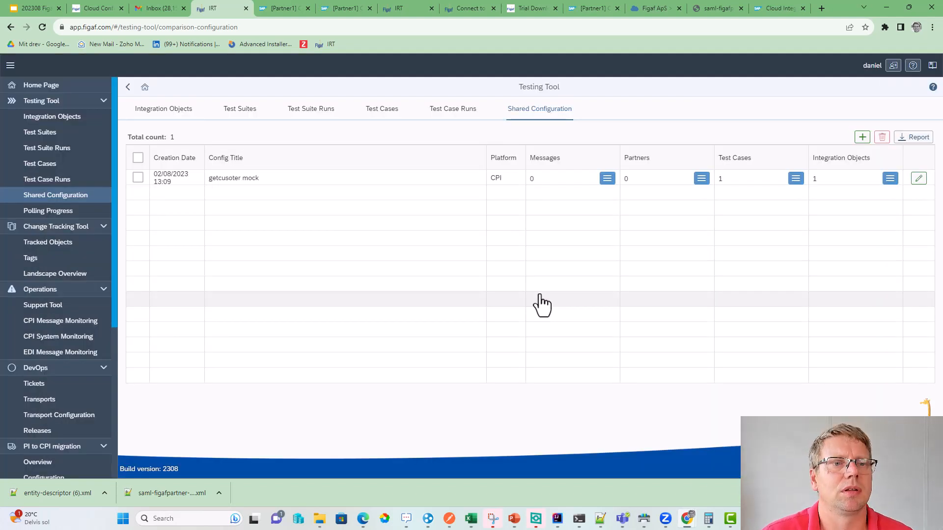
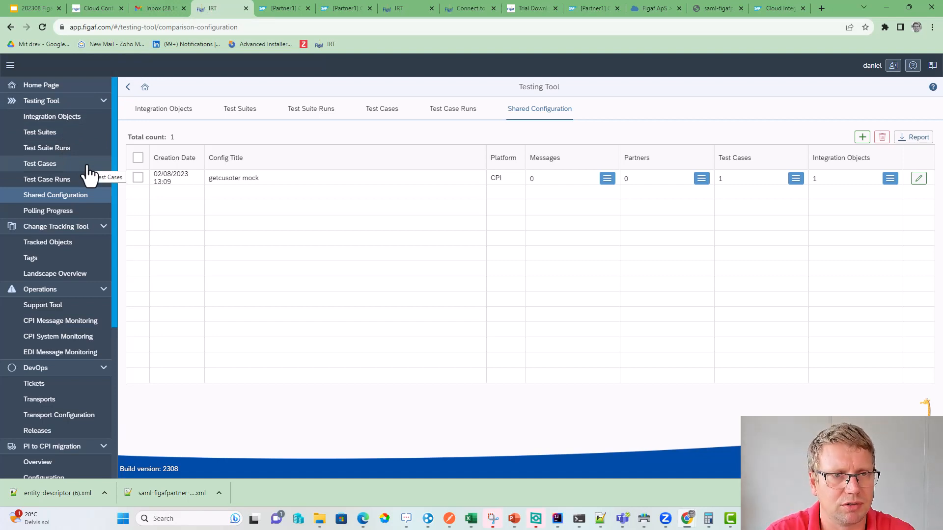
- Show the Test Suites list, then switch to the Dev-IS agent's 145 tracked objects
{"action": "left_click", "coordinate": [69, 133]}
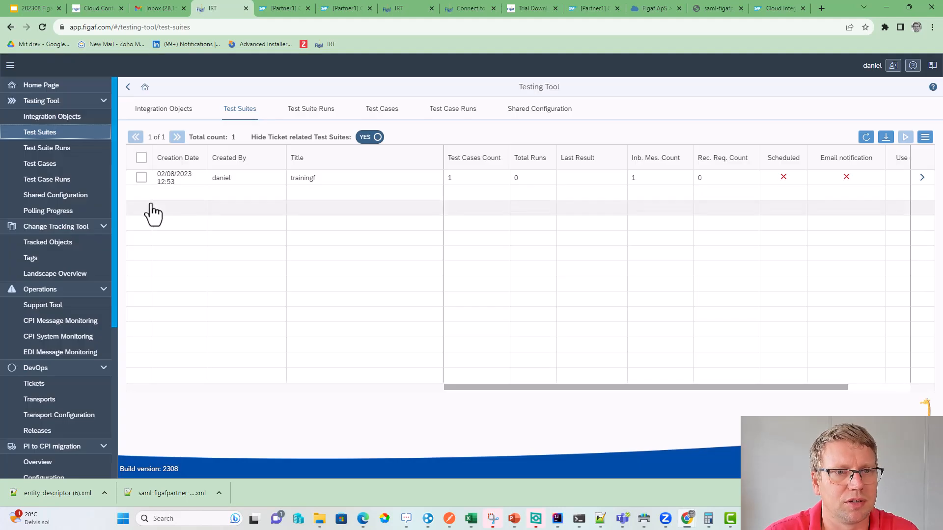
{"action": "key", "text": "alt+Tab"}
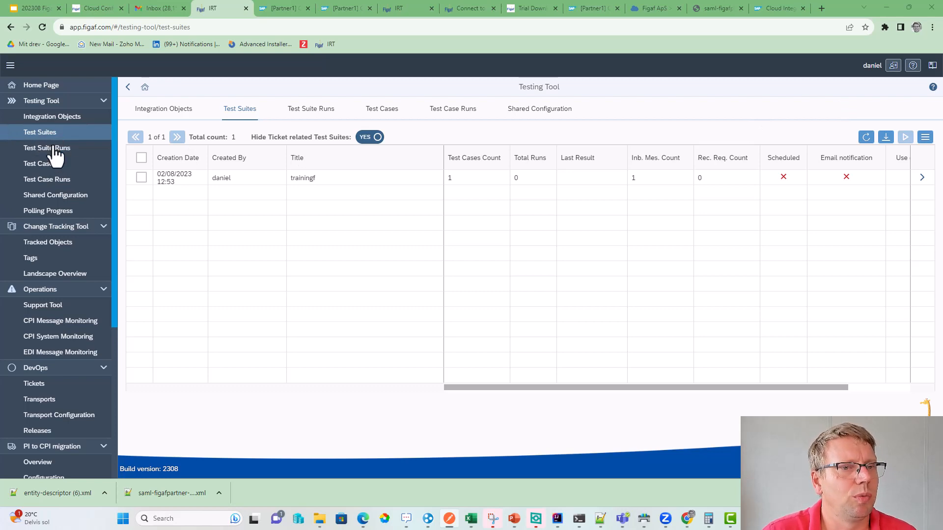
{"action": "left_click", "coordinate": [73, 249]}
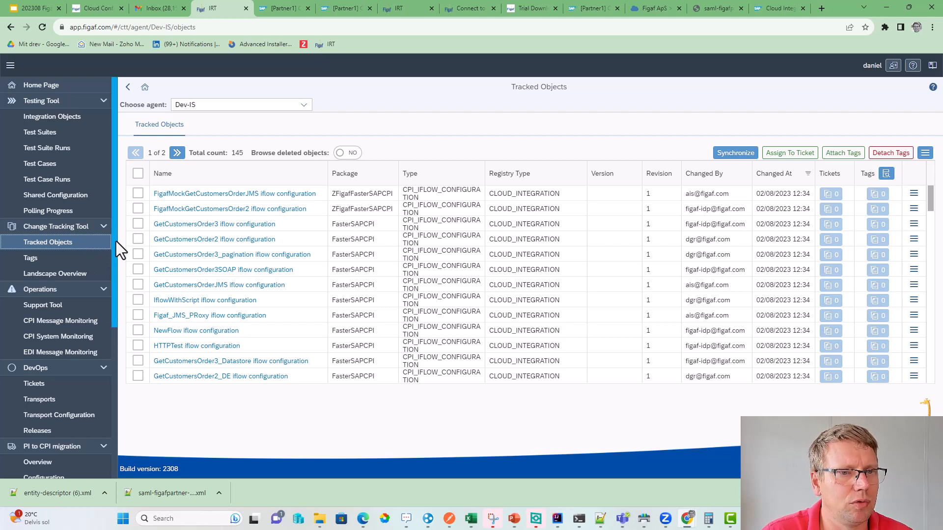
- Open GetCustomersOrder2's details and follow its linked mapping/CreateCustomer.xslt
{"action": "scroll", "coordinate": [243, 369], "scroll_direction": "down", "scroll_amount": 3}
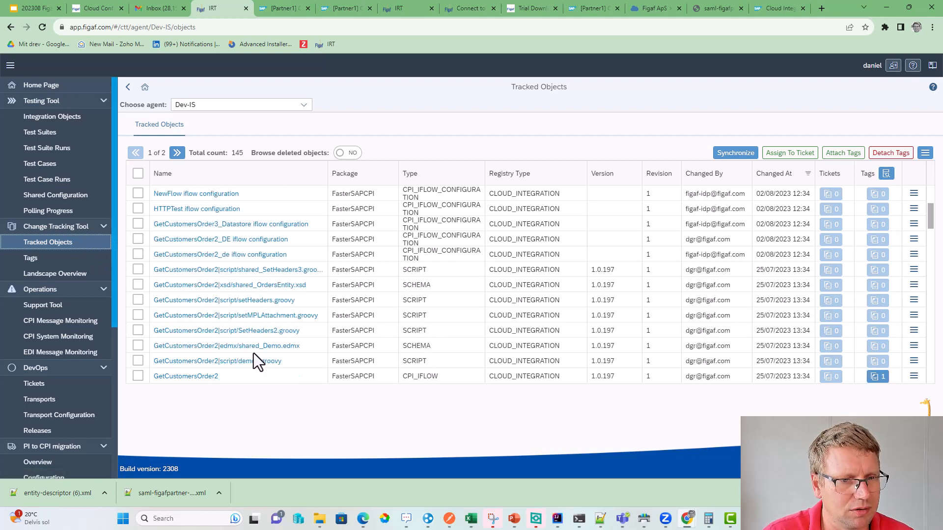
{"action": "left_click", "coordinate": [201, 377]}
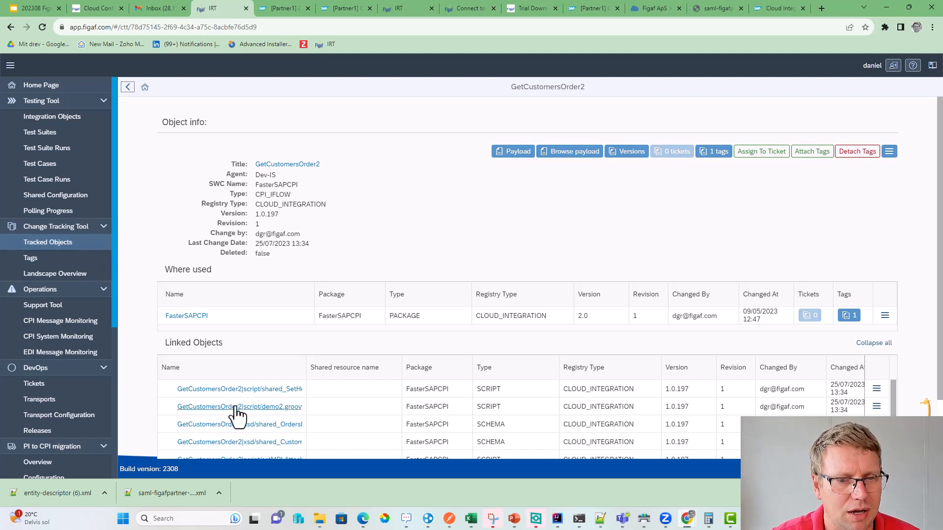
{"action": "scroll", "coordinate": [374, 413], "scroll_direction": "down", "scroll_amount": 2}
{"action": "scroll", "coordinate": [337, 421], "scroll_direction": "down", "scroll_amount": 3}
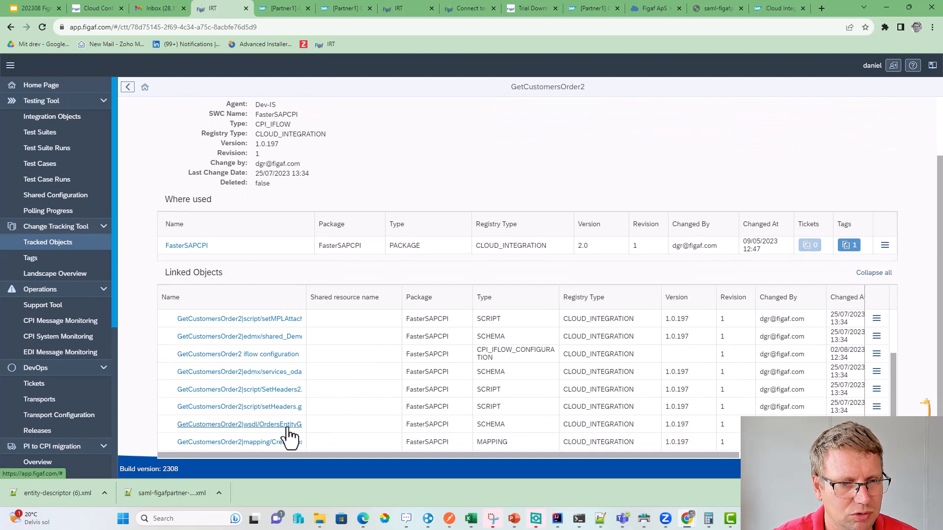
{"action": "scroll", "coordinate": [294, 425], "scroll_direction": "up", "scroll_amount": 3}
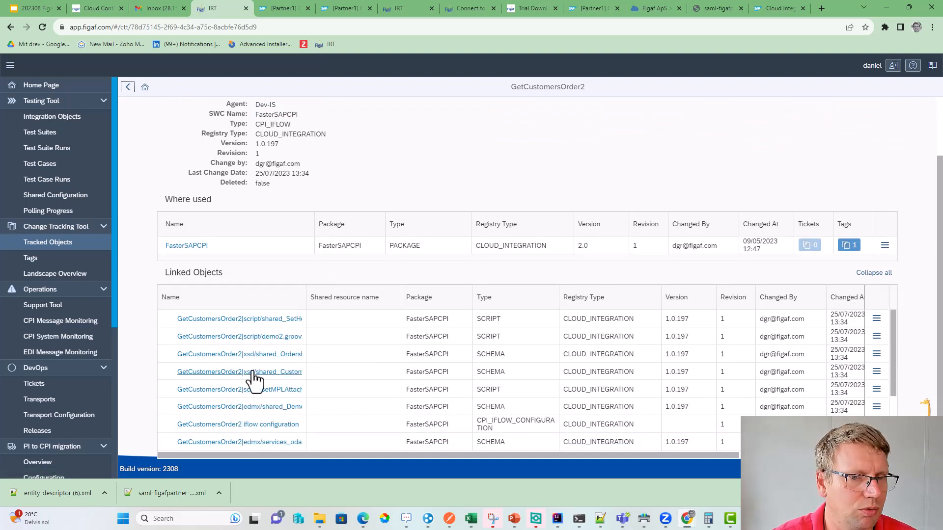
{"action": "scroll", "coordinate": [248, 379], "scroll_direction": "up", "scroll_amount": 1}
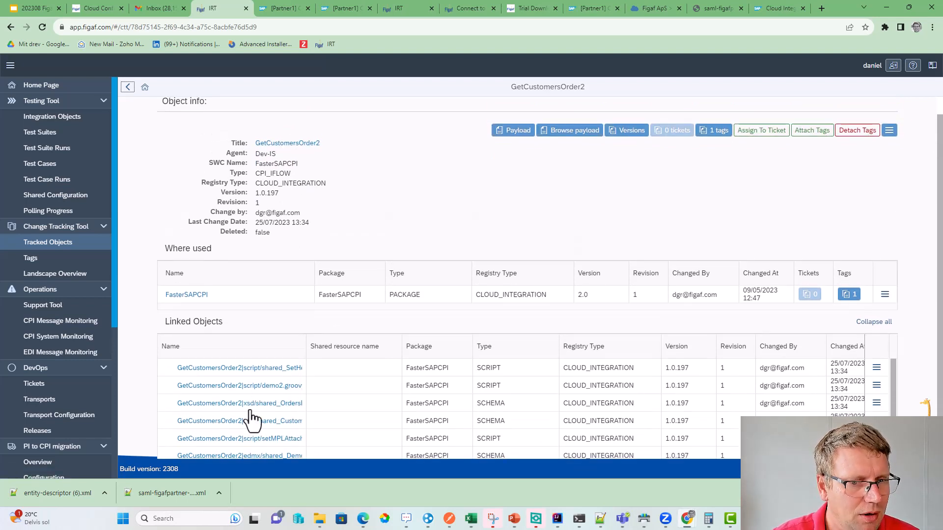
{"action": "scroll", "coordinate": [245, 395], "scroll_direction": "down", "scroll_amount": 4}
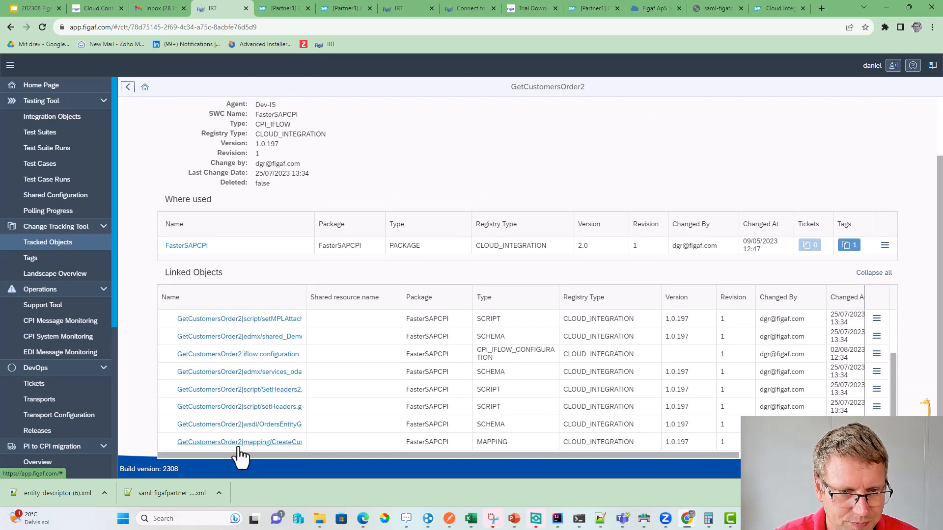
{"action": "left_click", "coordinate": [239, 443]}
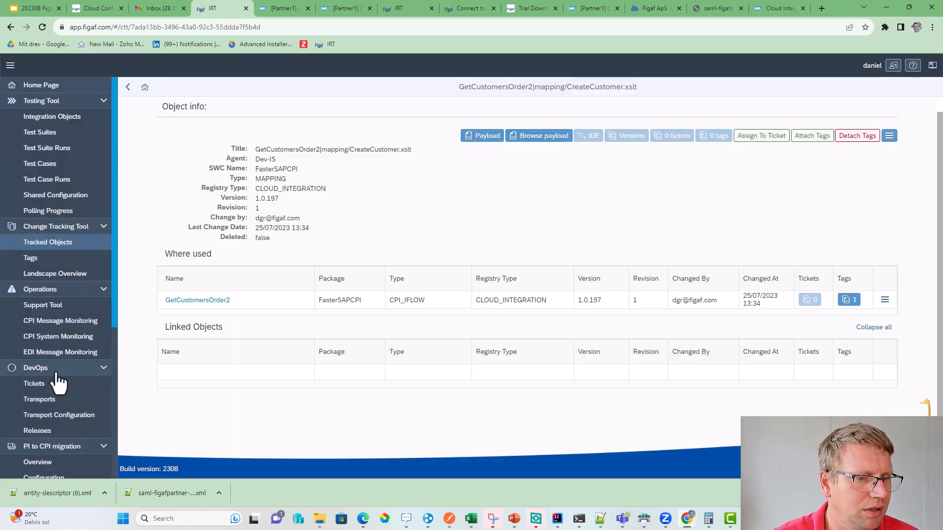
{"action": "scroll", "coordinate": [61, 385], "scroll_direction": "down", "scroll_amount": 4}
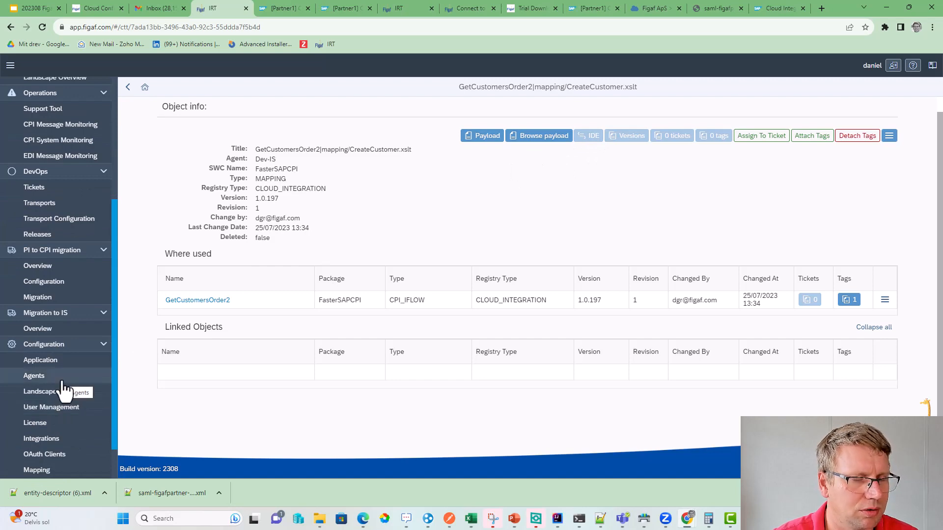
- Turn on 'Enable IDE to run and upload scripts' for the Dev-IS agent and return to Tracked Objects
{"action": "left_click", "coordinate": [63, 381]}
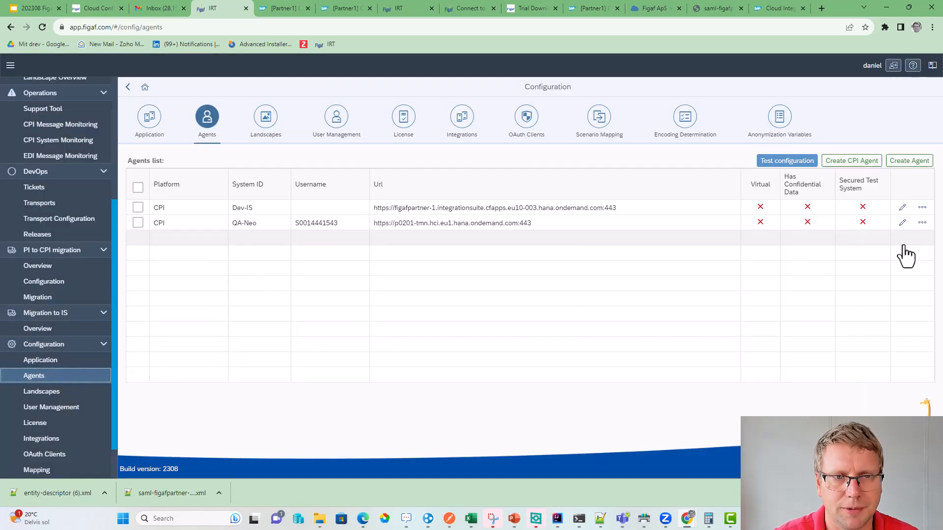
{"action": "left_click", "coordinate": [903, 208]}
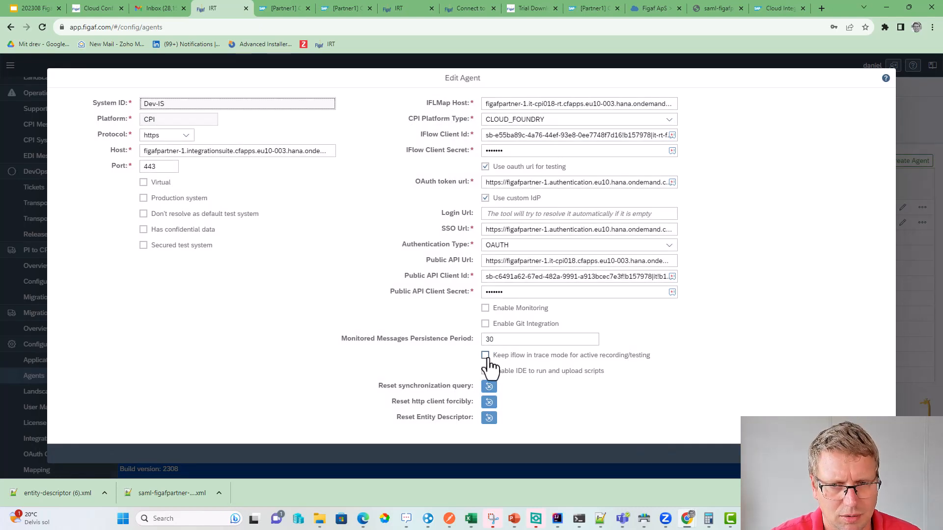
{"action": "left_click", "coordinate": [486, 371]}
{"action": "left_click", "coordinate": [853, 454]}
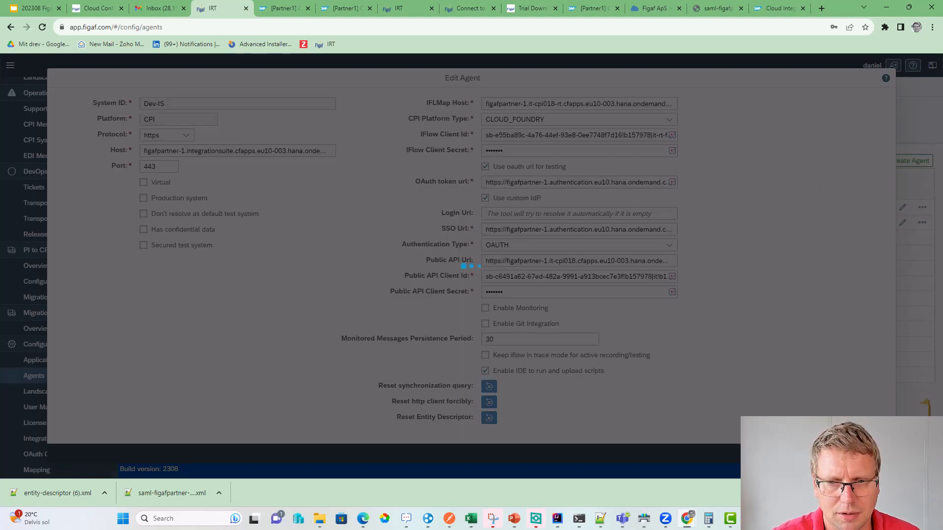
{"action": "left_click", "coordinate": [543, 294]}
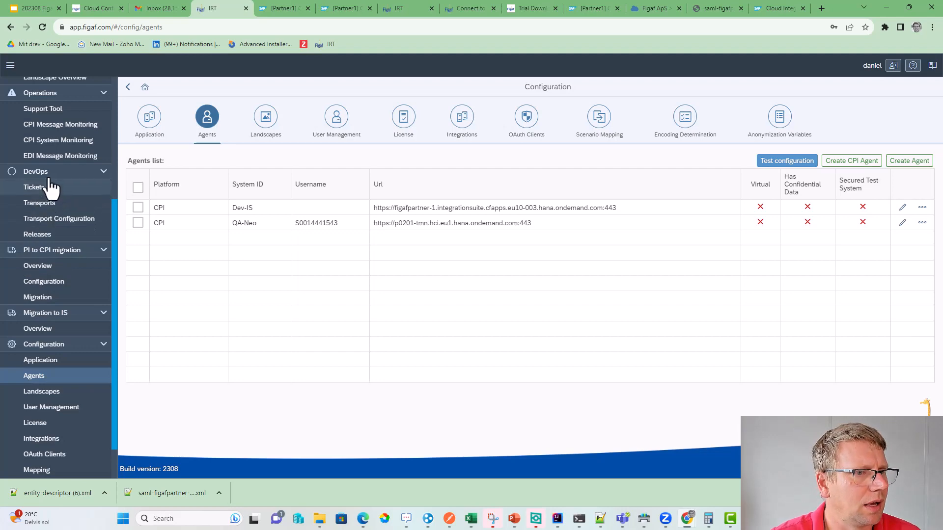
{"action": "scroll", "coordinate": [44, 206], "scroll_direction": "up", "scroll_amount": 1}
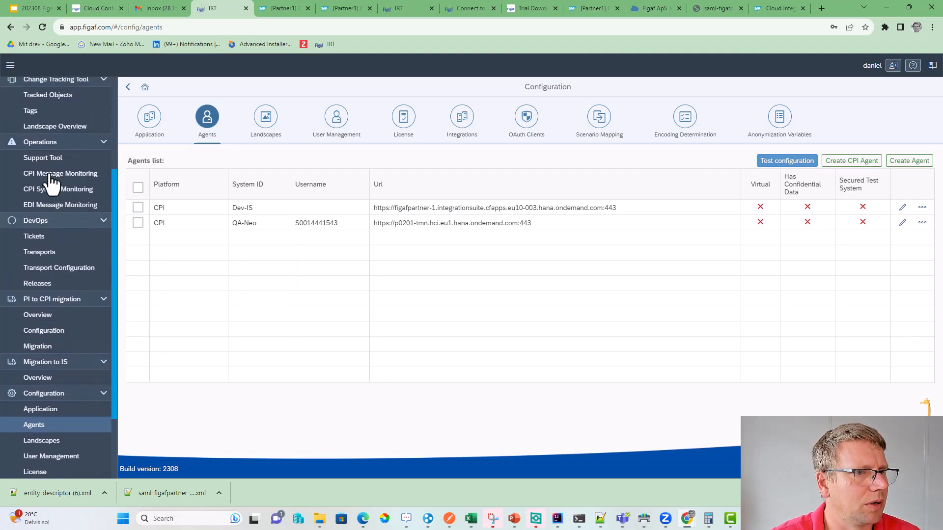
{"action": "left_click", "coordinate": [62, 95]}
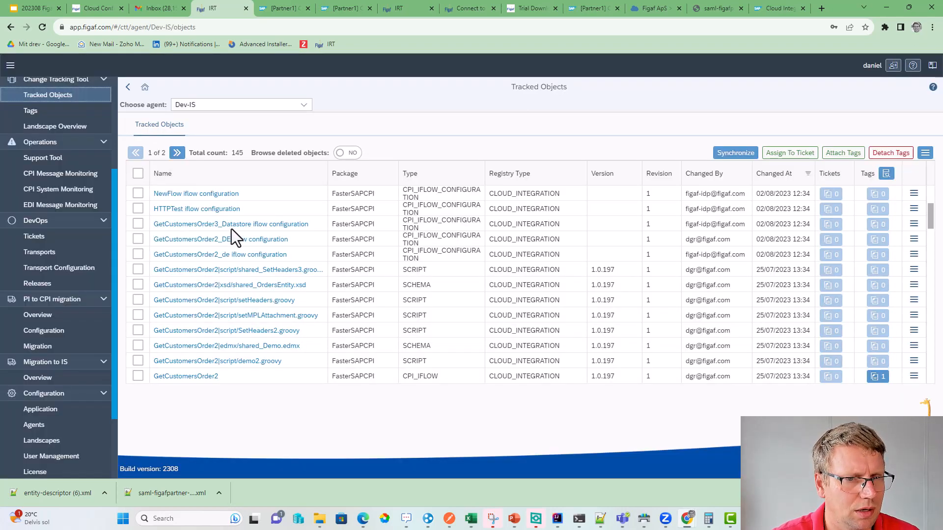
{"action": "left_click", "coordinate": [253, 173]}
{"action": "left_click", "coordinate": [228, 224]}
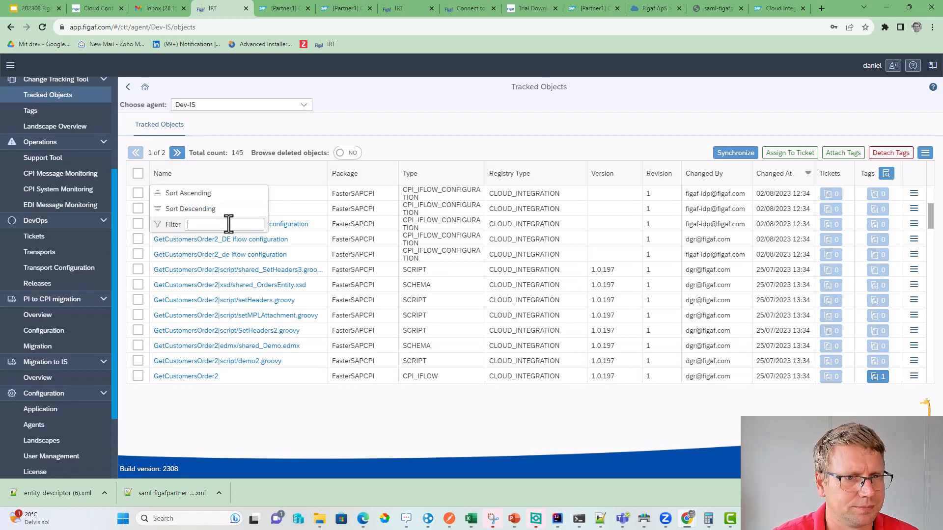
{"action": "type", "text": "xslt"}
{"action": "key", "text": "Return"}
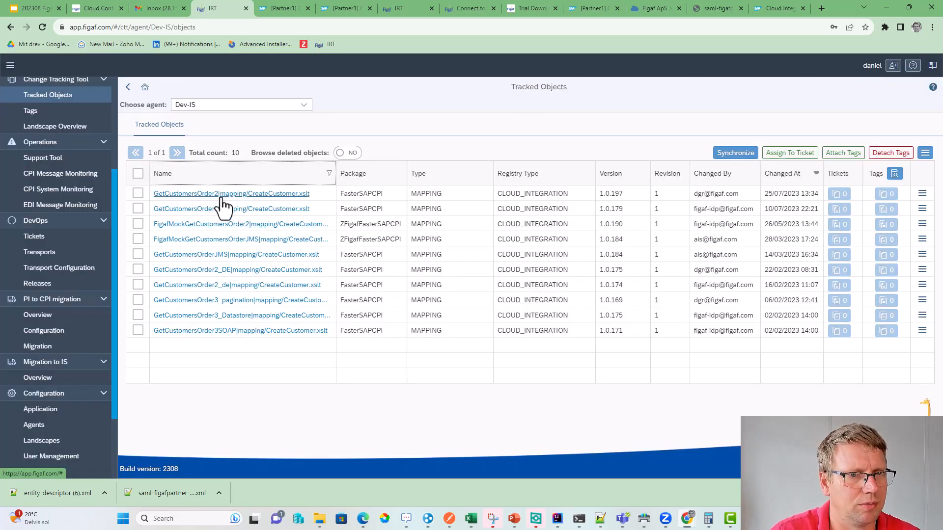
{"action": "left_click", "coordinate": [220, 194]}
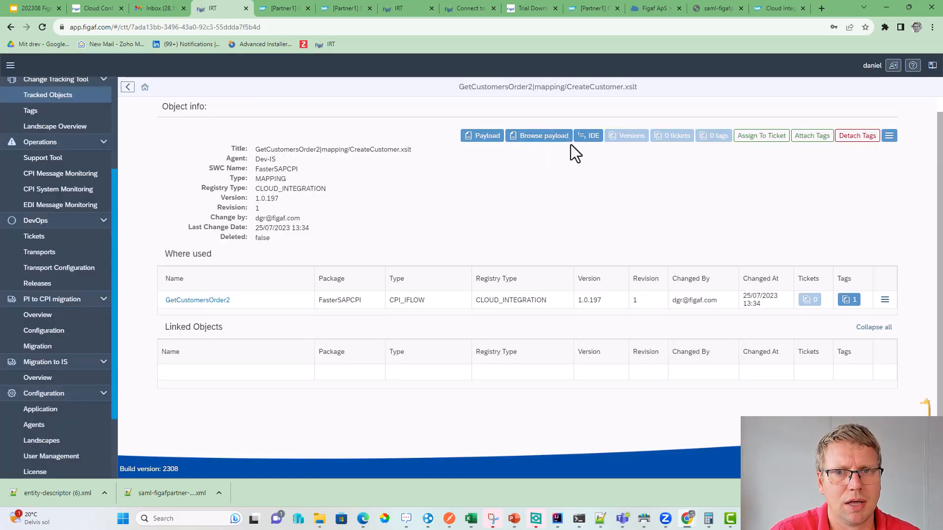
{"action": "left_click", "coordinate": [592, 136]}
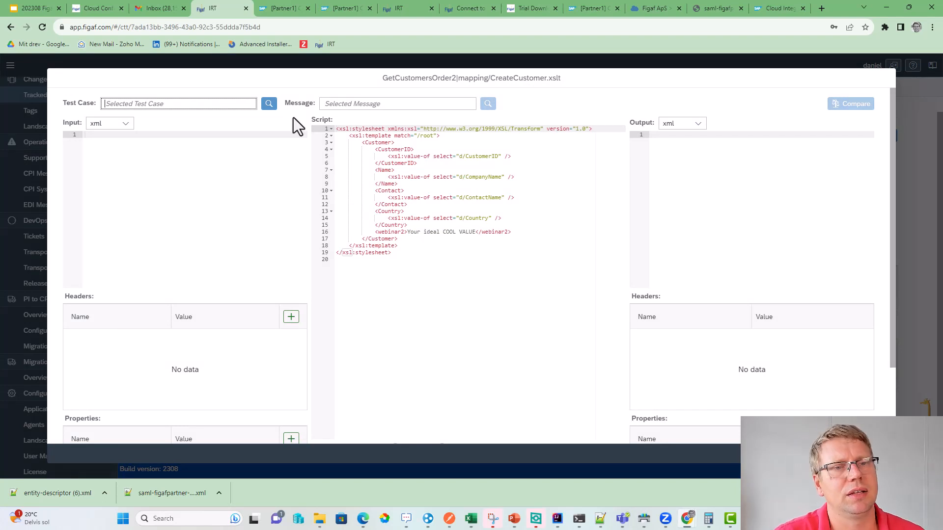
{"action": "left_click", "coordinate": [269, 104]}
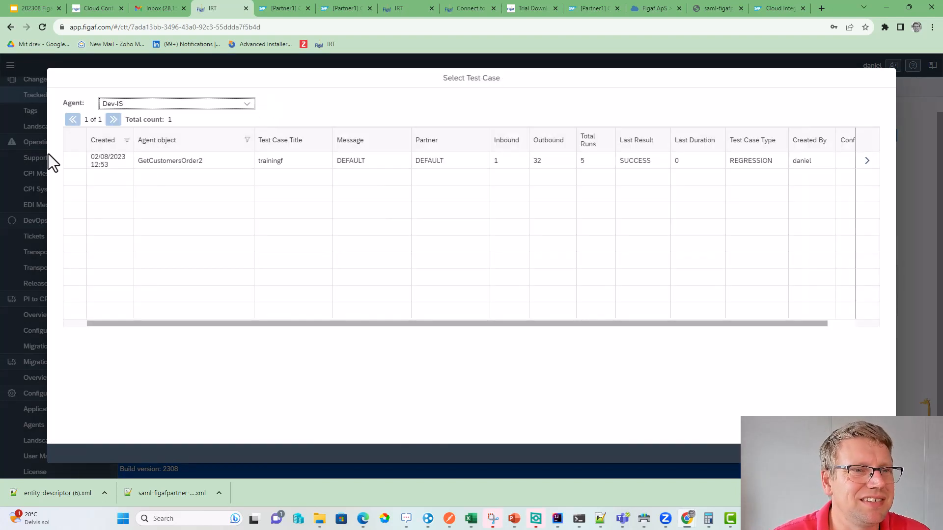
{"action": "left_click", "coordinate": [866, 161]}
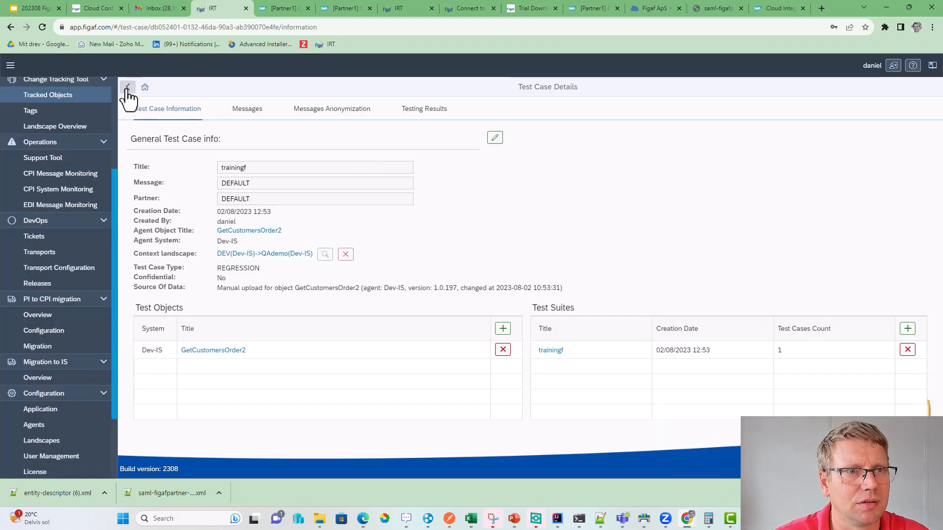
{"action": "left_click", "coordinate": [127, 89]}
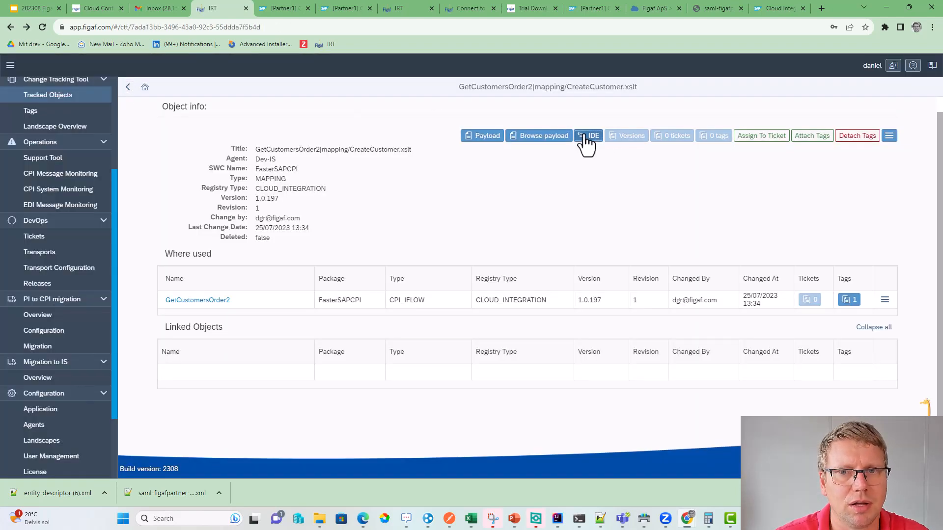
{"action": "left_click", "coordinate": [587, 144]}
{"action": "left_click", "coordinate": [268, 102]}
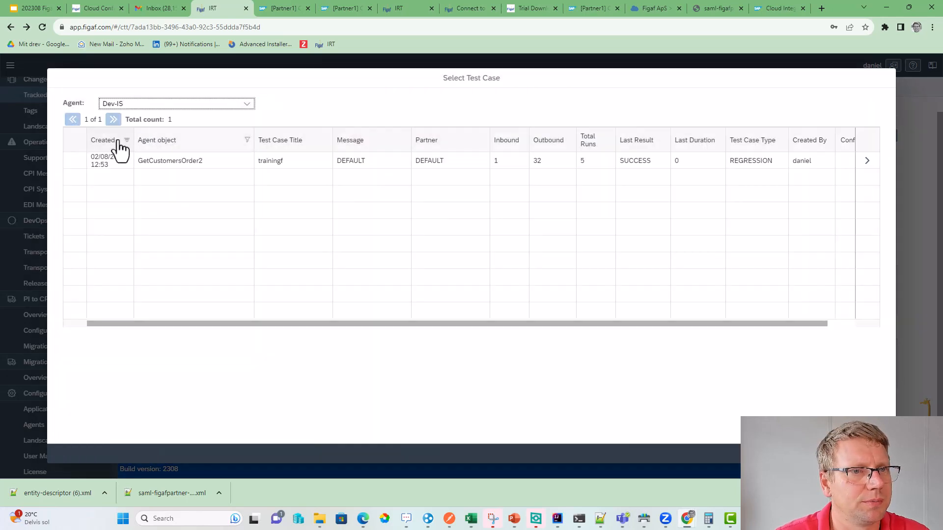
{"action": "left_click", "coordinate": [74, 162]}
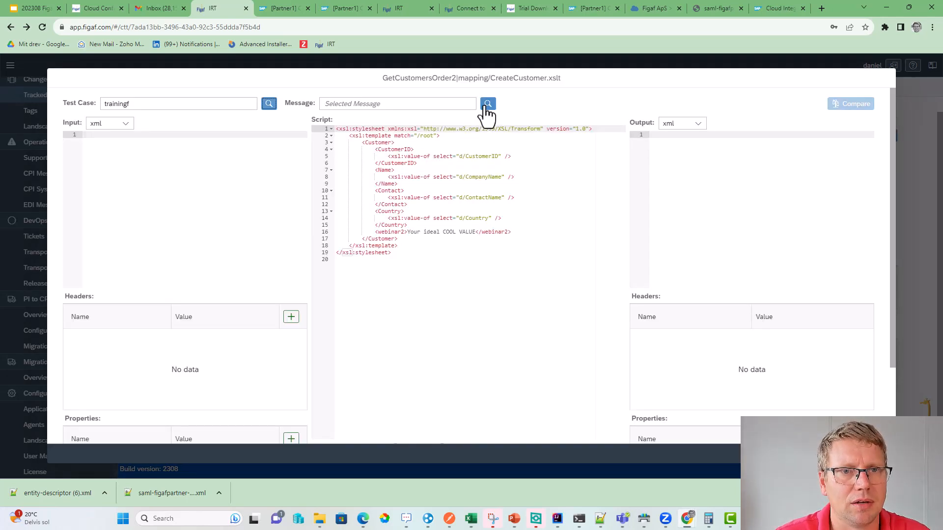
{"action": "left_click", "coordinate": [487, 104]}
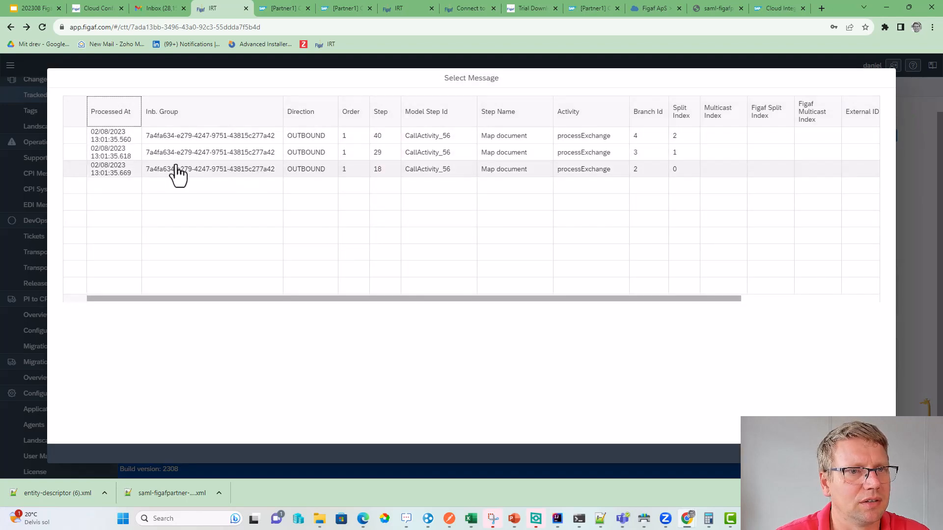
{"action": "left_click", "coordinate": [66, 138]}
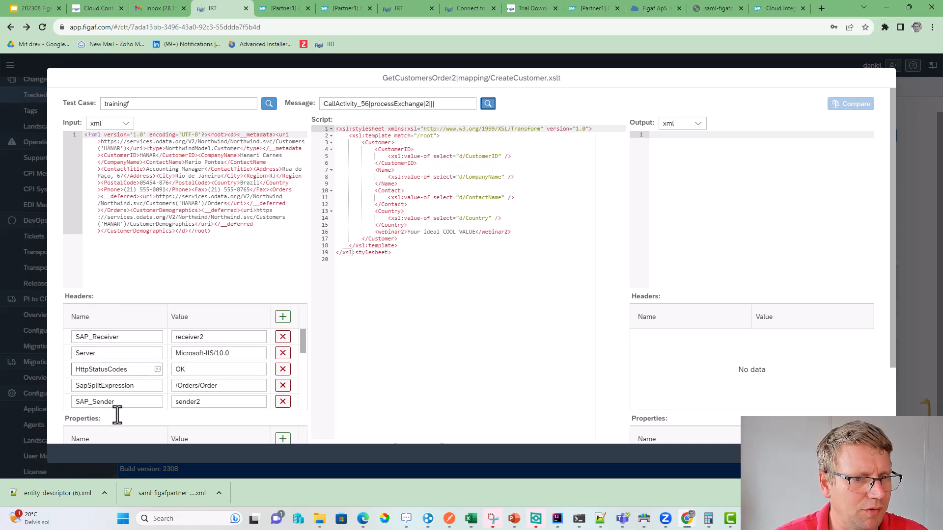
{"action": "scroll", "coordinate": [140, 387], "scroll_direction": "down", "scroll_amount": 3}
{"action": "scroll", "coordinate": [132, 414], "scroll_direction": "down", "scroll_amount": 1}
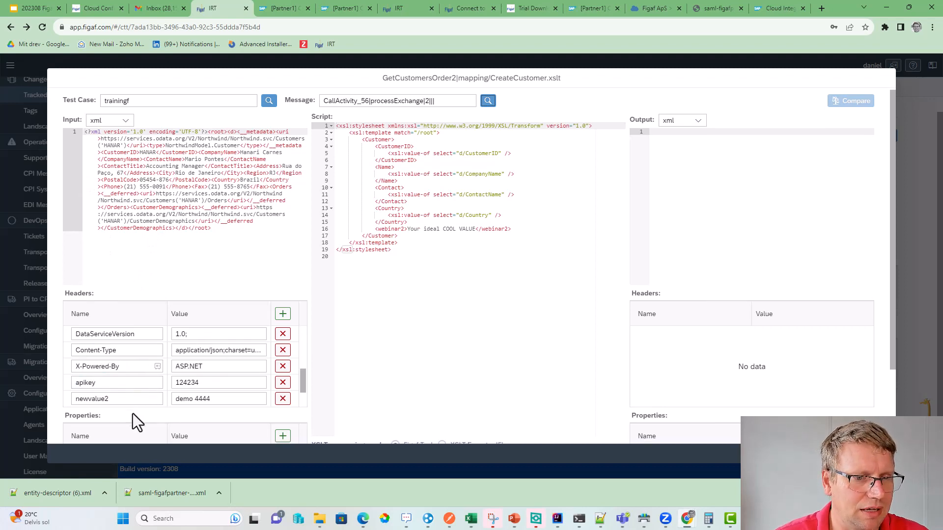
{"action": "left_click", "coordinate": [581, 417]}
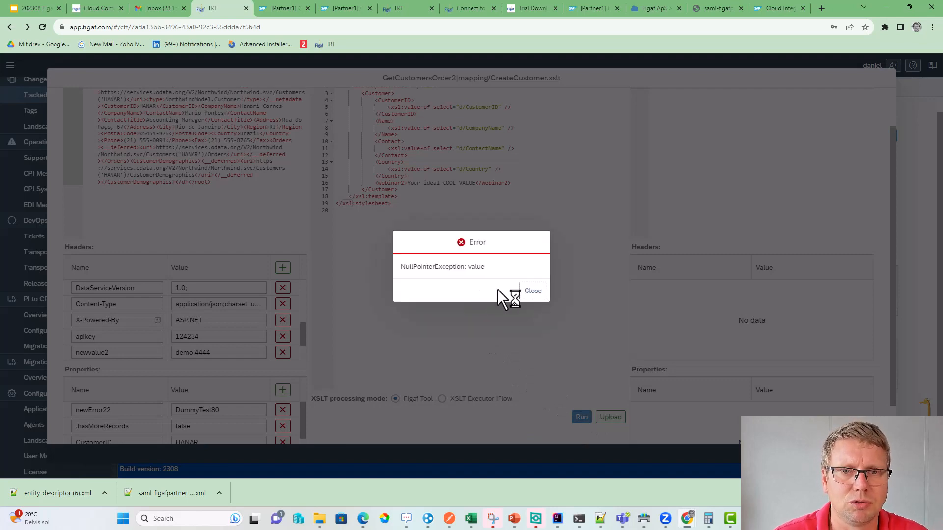
{"action": "left_click", "coordinate": [530, 291]}
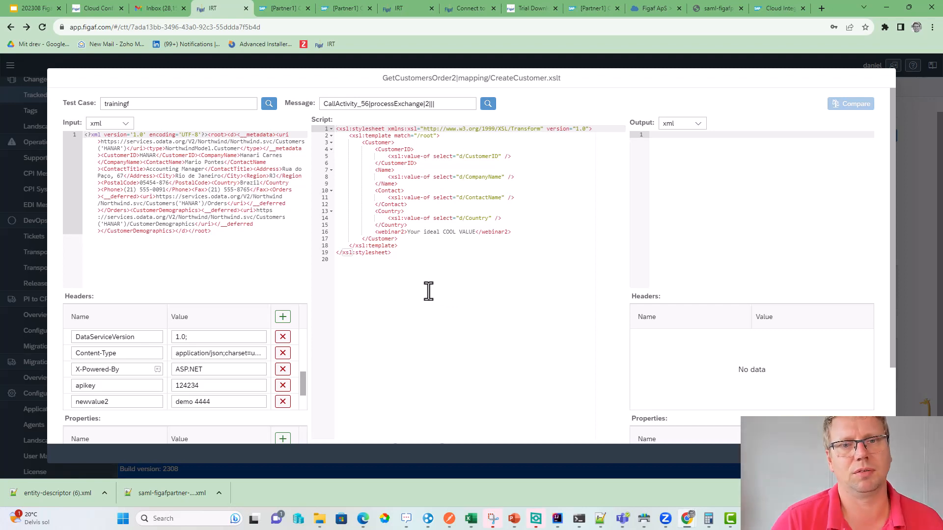
{"action": "scroll", "coordinate": [426, 288], "scroll_direction": "down", "scroll_amount": 2}
- Run the CreateCustomer.xslt test in XSLT Executor IFlow mode and inspect the webinar2 output
{"action": "left_click", "coordinate": [476, 351]}
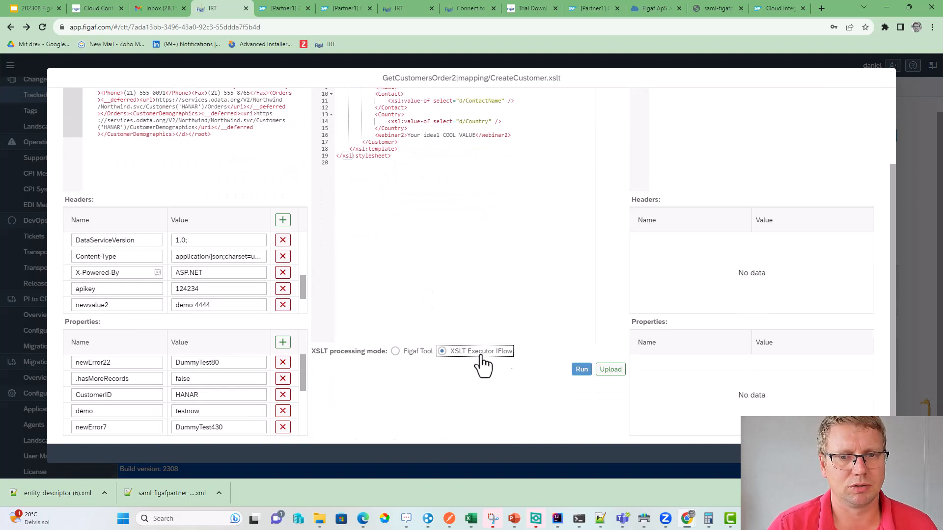
{"action": "left_click", "coordinate": [581, 369]}
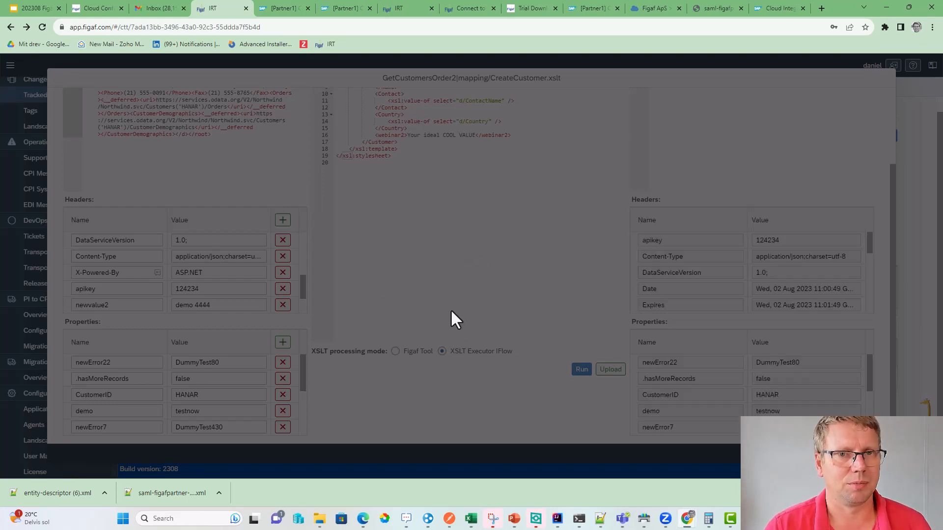
{"action": "scroll", "coordinate": [433, 301], "scroll_direction": "up", "scroll_amount": 2}
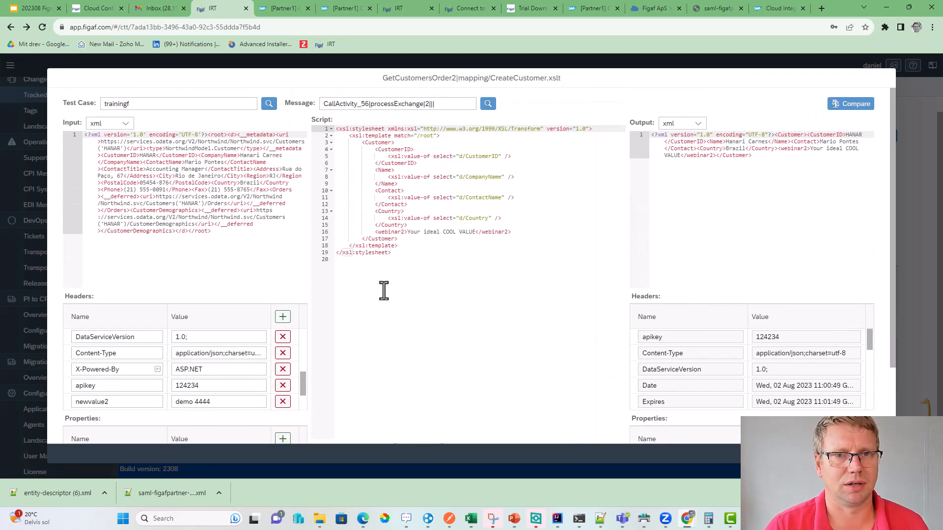
{"action": "left_click", "coordinate": [395, 246]}
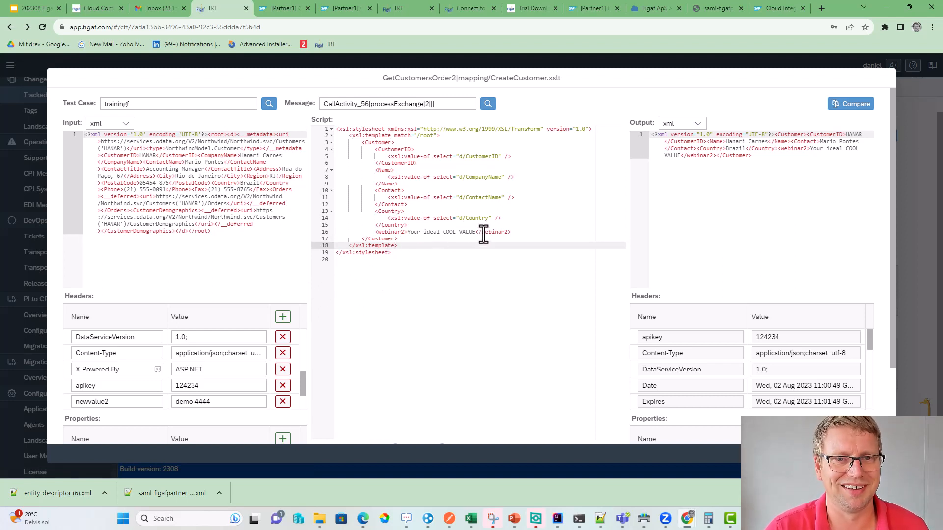
{"action": "left_click_drag", "start_coordinate": [477, 233], "coordinate": [414, 235]}
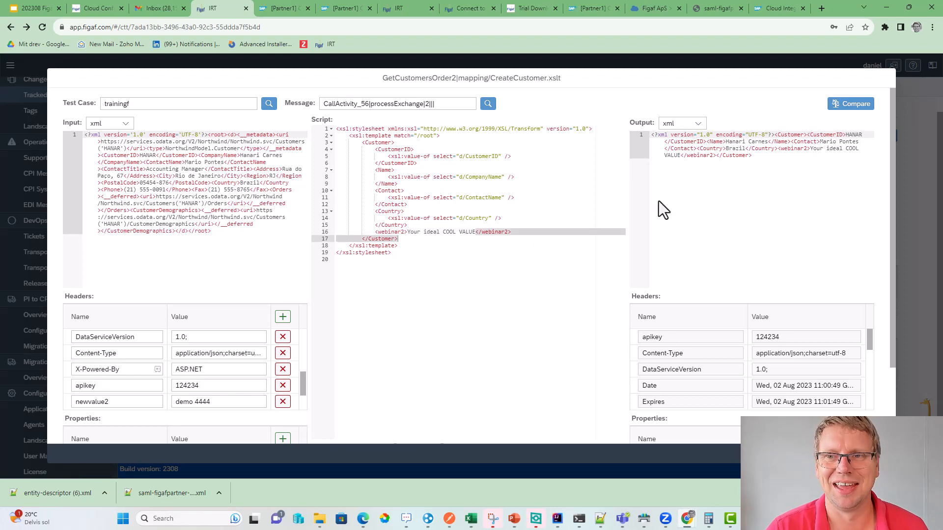
- Compare the current output with the expected result, confirming they match
{"action": "left_click", "coordinate": [854, 106]}
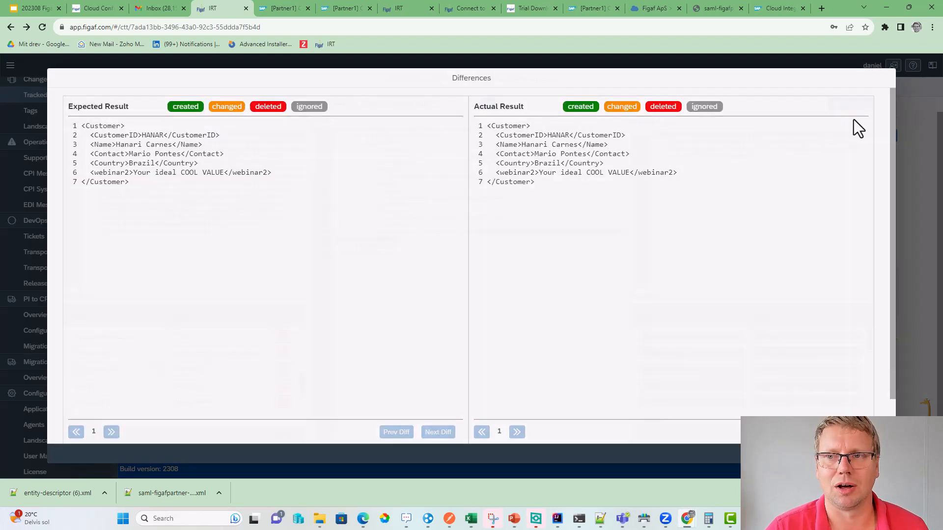
{"action": "scroll", "coordinate": [592, 238], "scroll_direction": "down", "scroll_amount": 2}
{"action": "scroll", "coordinate": [397, 265], "scroll_direction": "up", "scroll_amount": 2}
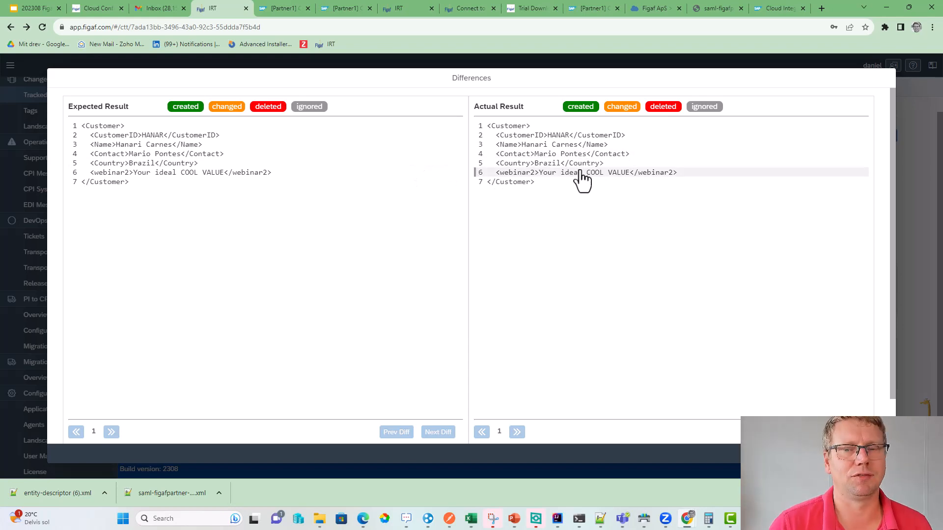
{"action": "left_click", "coordinate": [877, 454]}
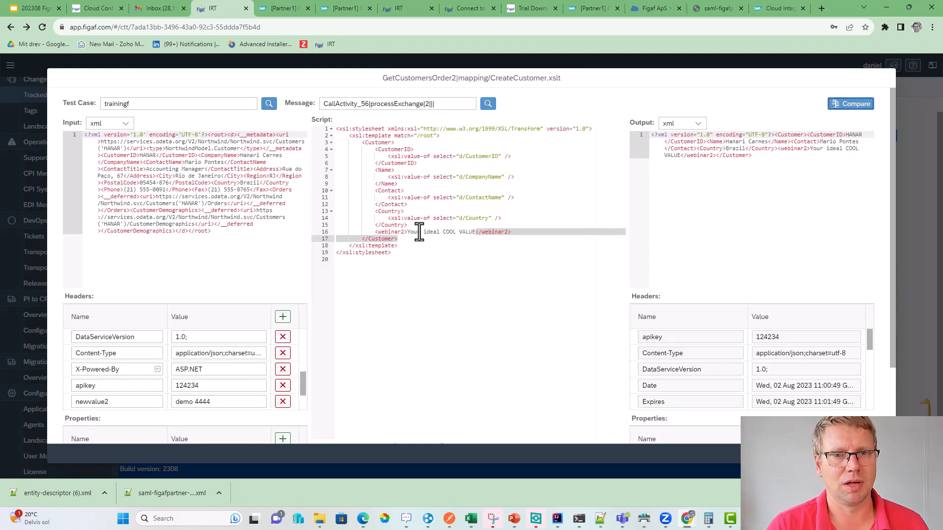
- Change the webinar2 value on script line 16 to 'Customer Demo'
{"action": "left_click", "coordinate": [474, 232]}
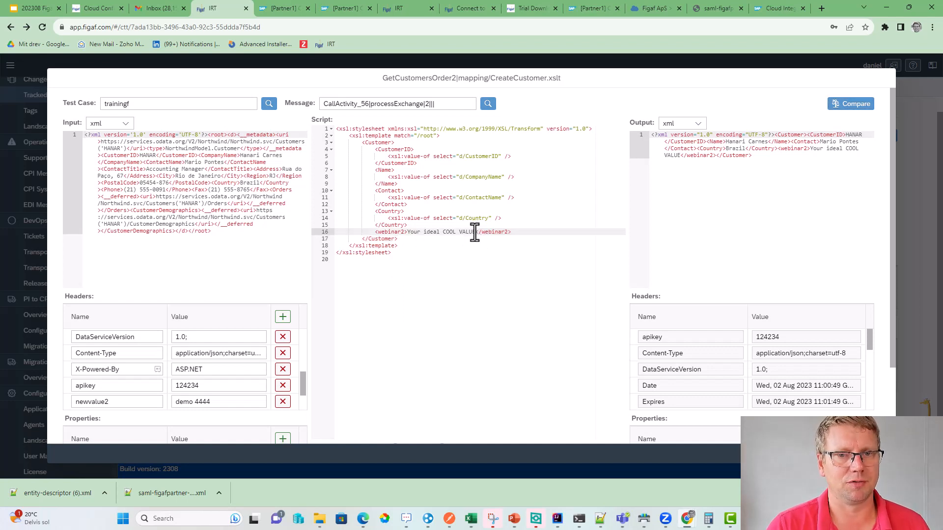
{"action": "key", "text": "Return"}
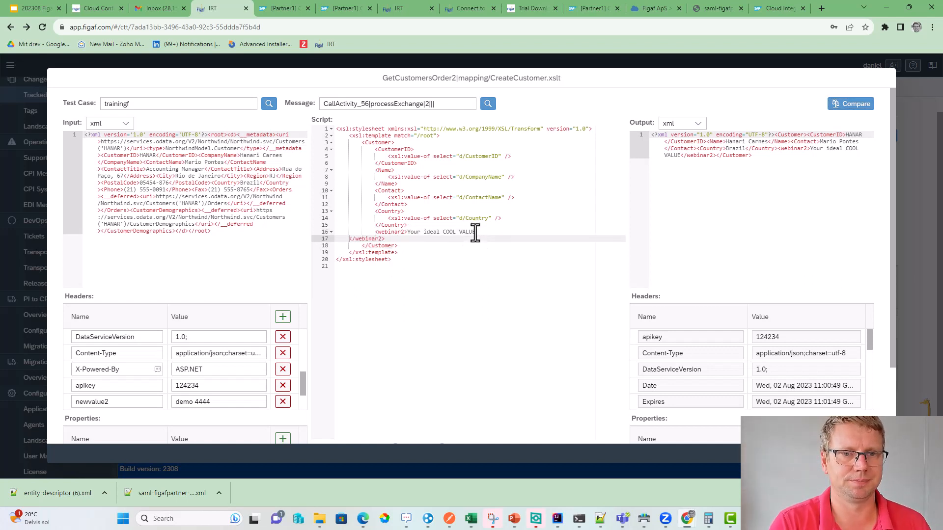
{"action": "key", "text": "BackSpace"}
{"action": "key", "text": "BackSpace"}
{"action": "key", "text": "BackSpace"}
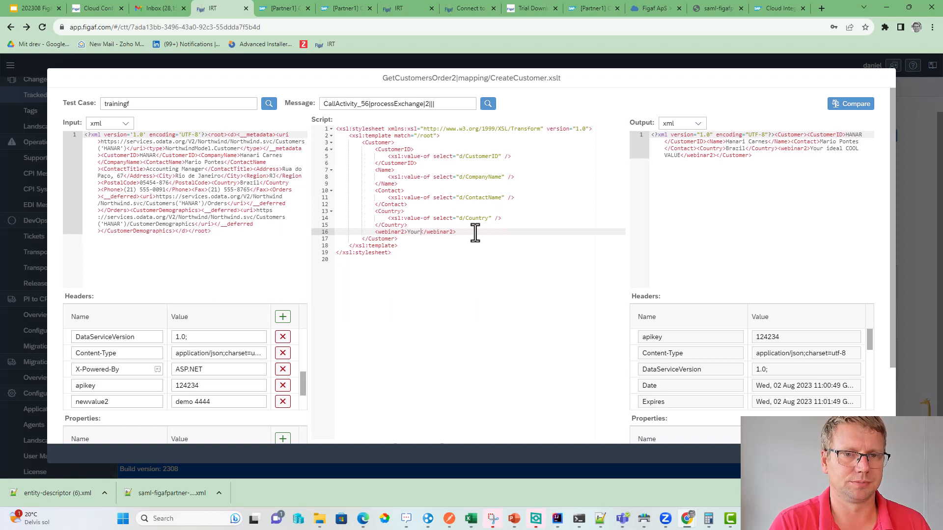
{"action": "key", "text": "BackSpace"}
{"action": "type", "text": "Cust"}
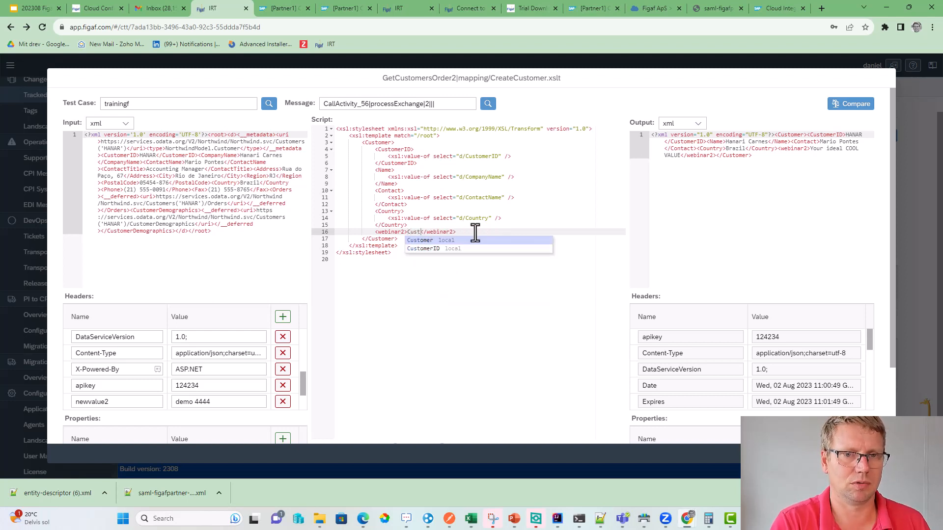
{"action": "type", "text": "omer Demo"}
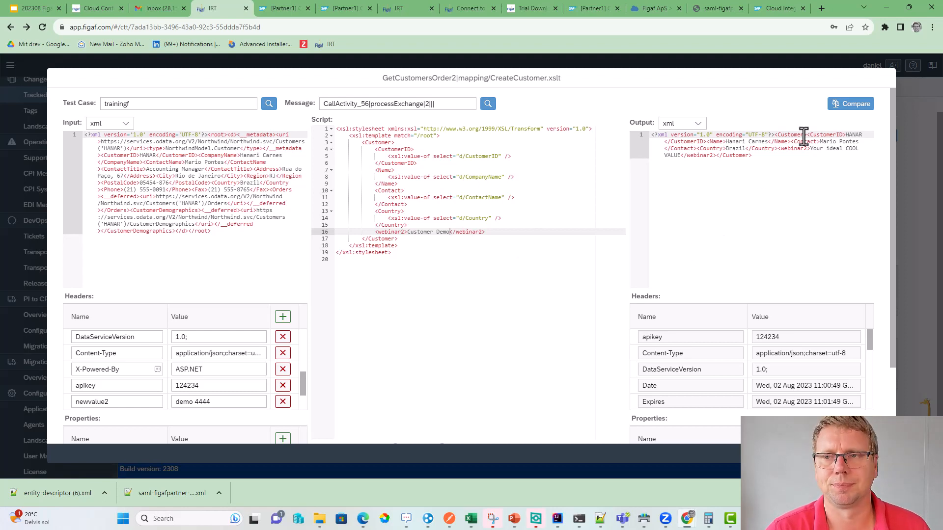
- Rerun the test and compare, showing line 6 now differs from expected
{"action": "scroll", "coordinate": [596, 320], "scroll_direction": "down", "scroll_amount": 2}
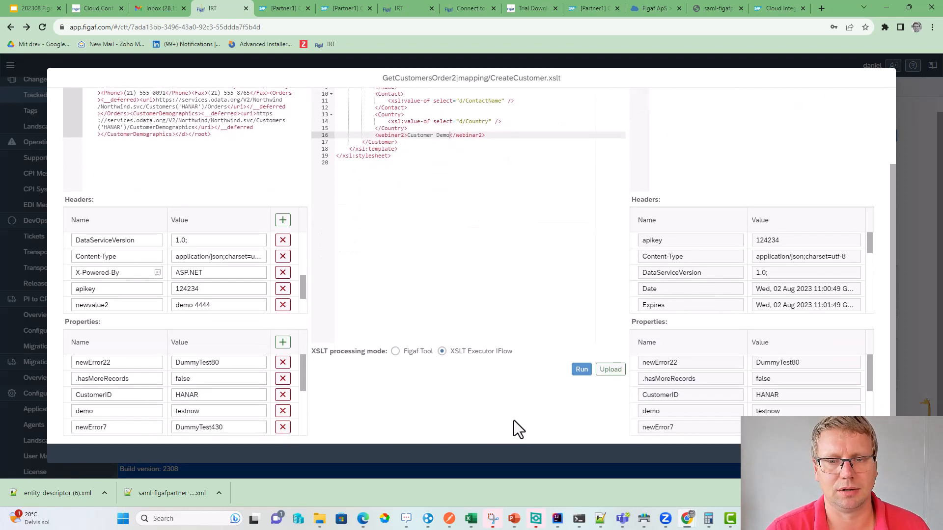
{"action": "left_click", "coordinate": [580, 371]}
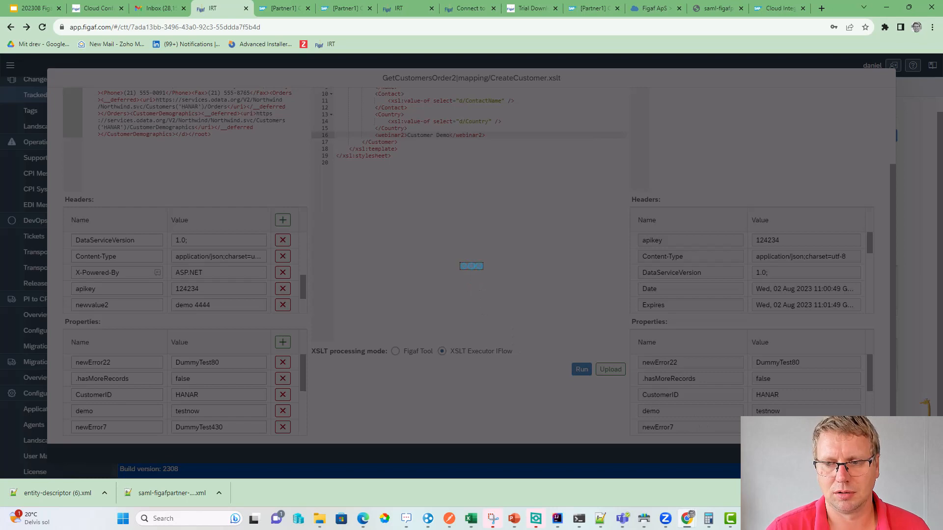
{"action": "left_click", "coordinate": [931, 493]}
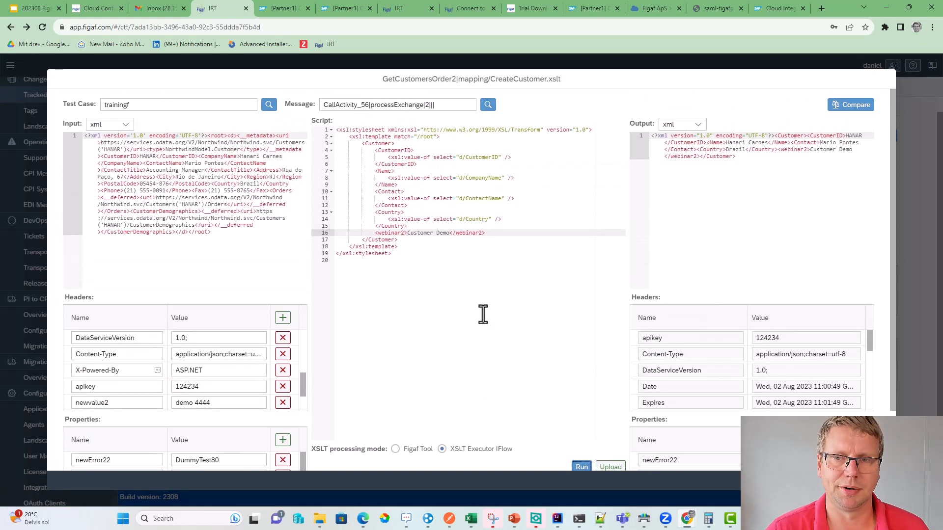
{"action": "left_click", "coordinate": [852, 109]}
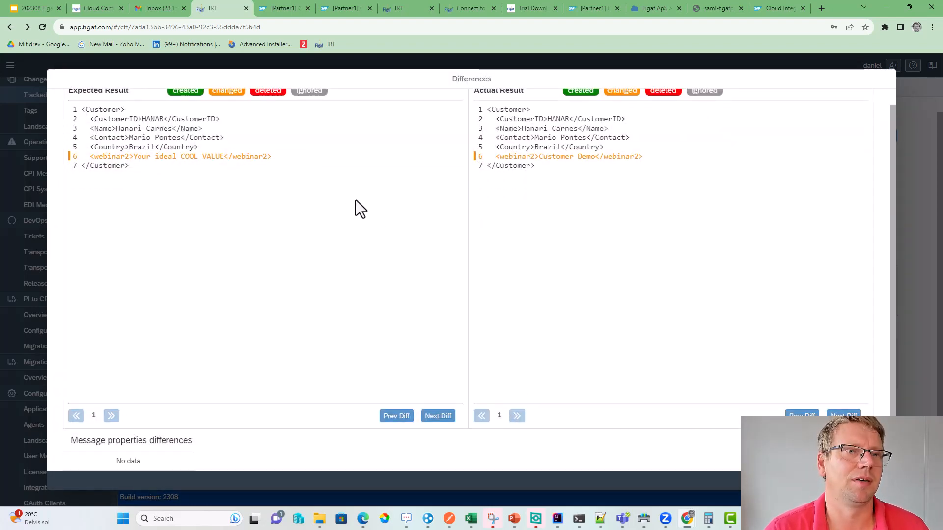
{"action": "key", "text": "Escape"}
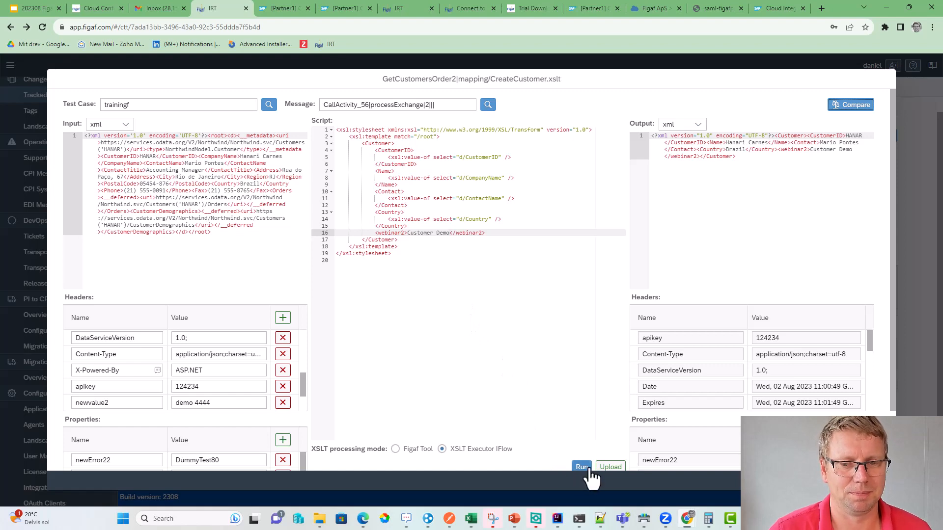
- Upload and synchronize the edited mapping, then open GetCustomersOrder2 in SAP Integration Suite
{"action": "left_click", "coordinate": [611, 467]}
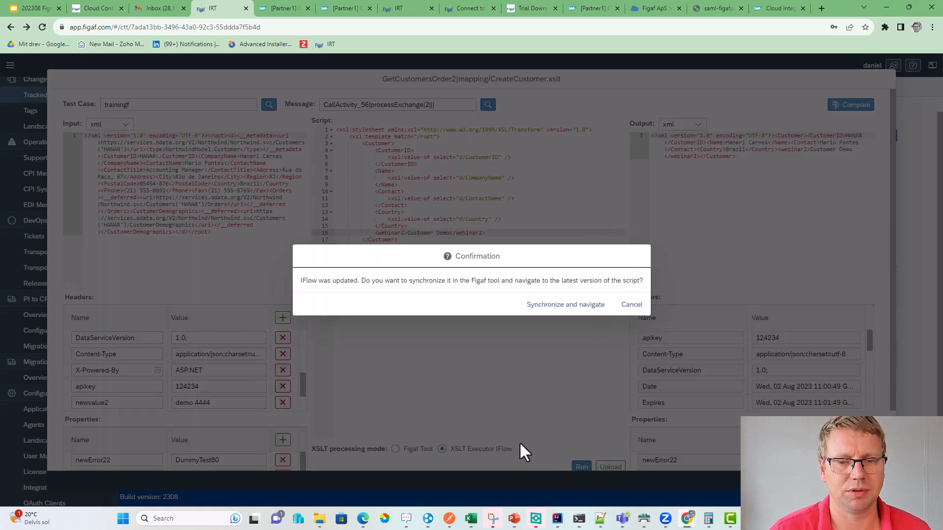
{"action": "left_click", "coordinate": [551, 311]}
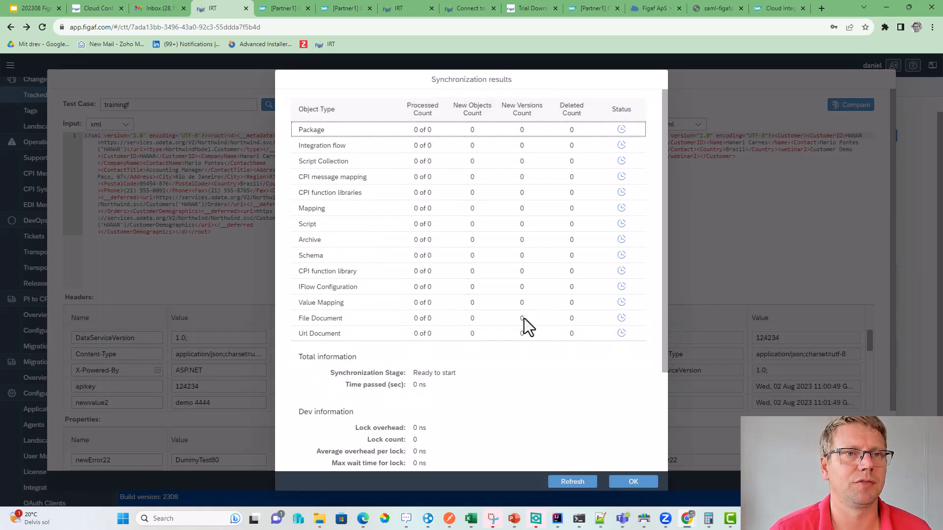
{"action": "left_click", "coordinate": [589, 482]}
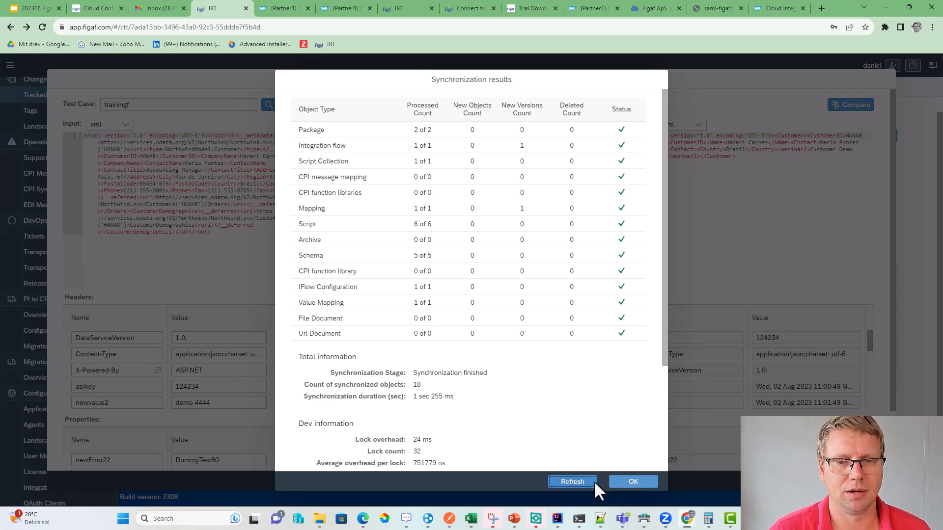
{"action": "left_click", "coordinate": [623, 483]}
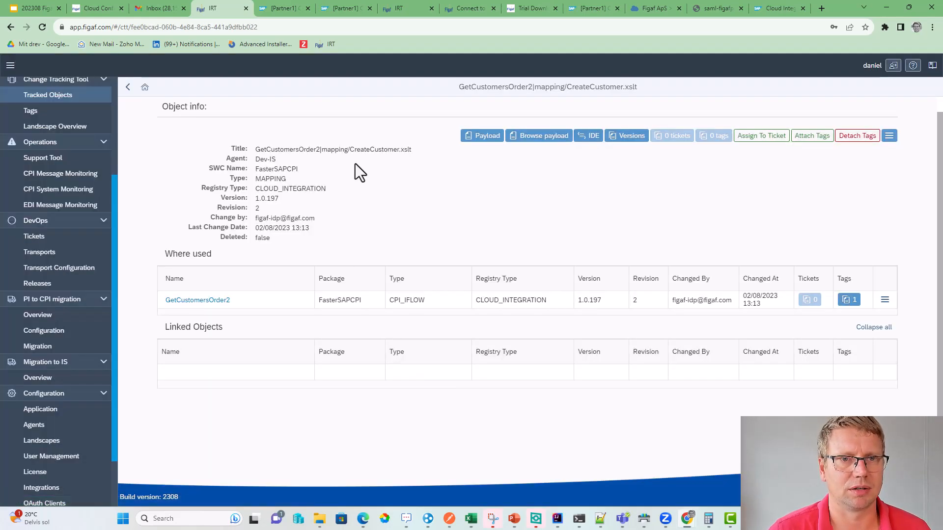
{"action": "left_click", "coordinate": [208, 304]}
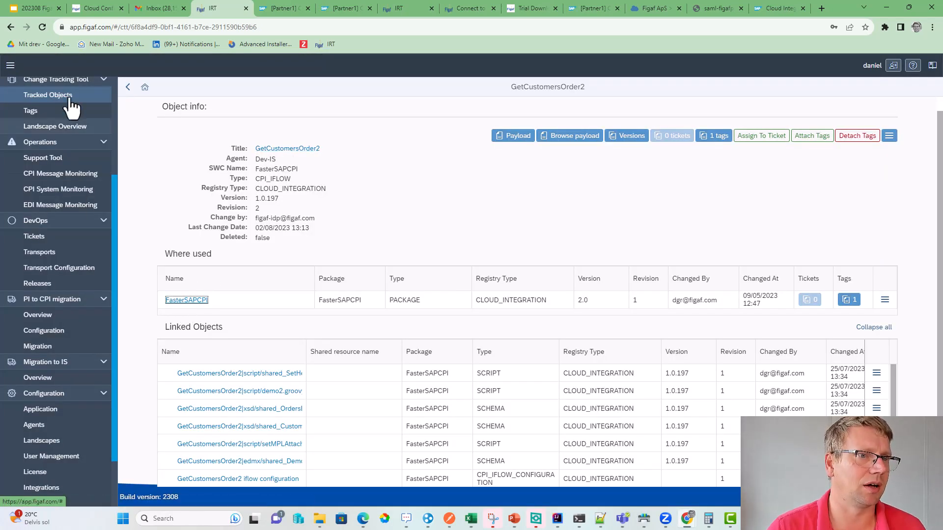
{"action": "left_click", "coordinate": [302, 146]}
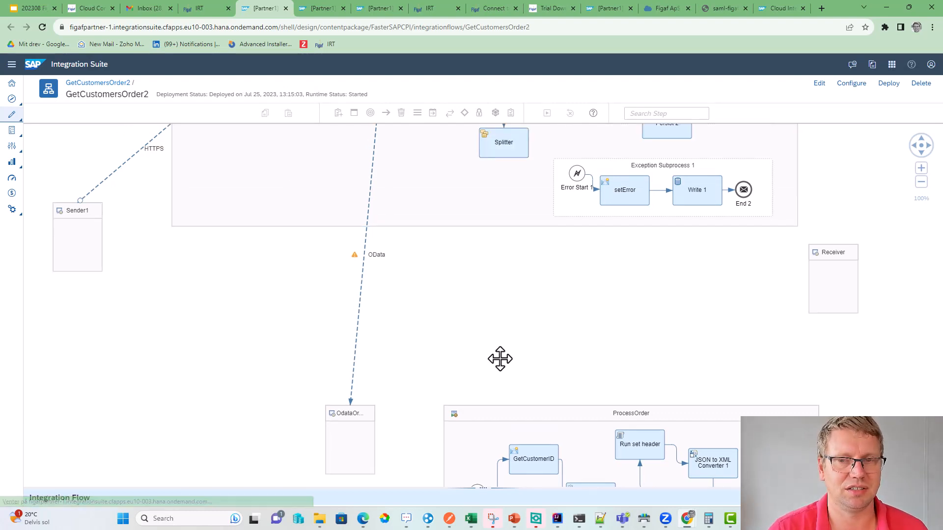
- Inspect GetCustomersOrder2's externalized parameters and its CreateCustomer mapping resource
{"action": "left_click", "coordinate": [400, 488]}
{"action": "left_click", "coordinate": [291, 298]}
{"action": "left_click", "coordinate": [268, 297]}
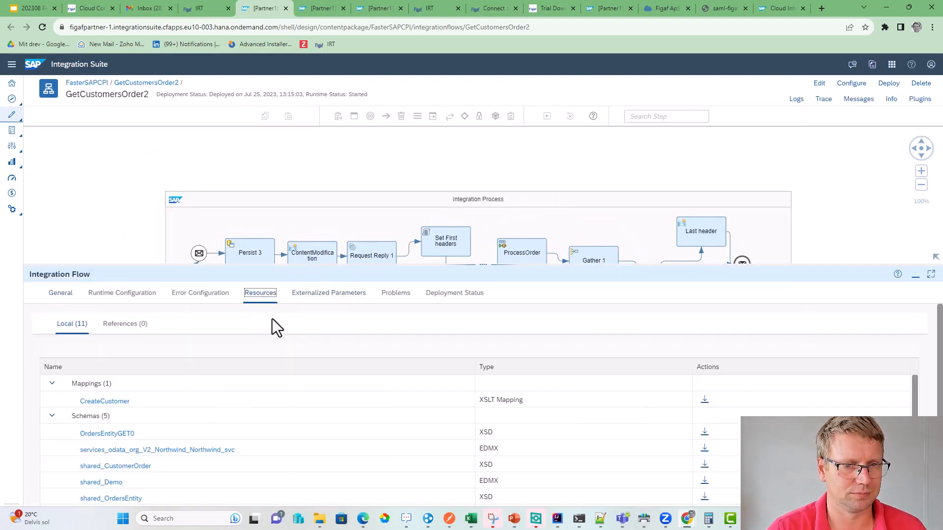
{"action": "left_click", "coordinate": [104, 401]}
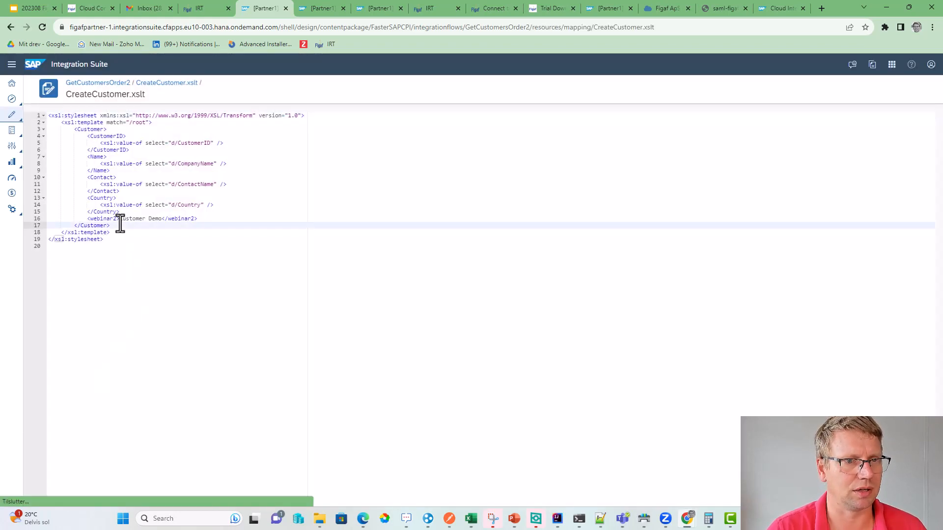
{"action": "left_click_drag", "start_coordinate": [120, 224], "coordinate": [200, 218]}
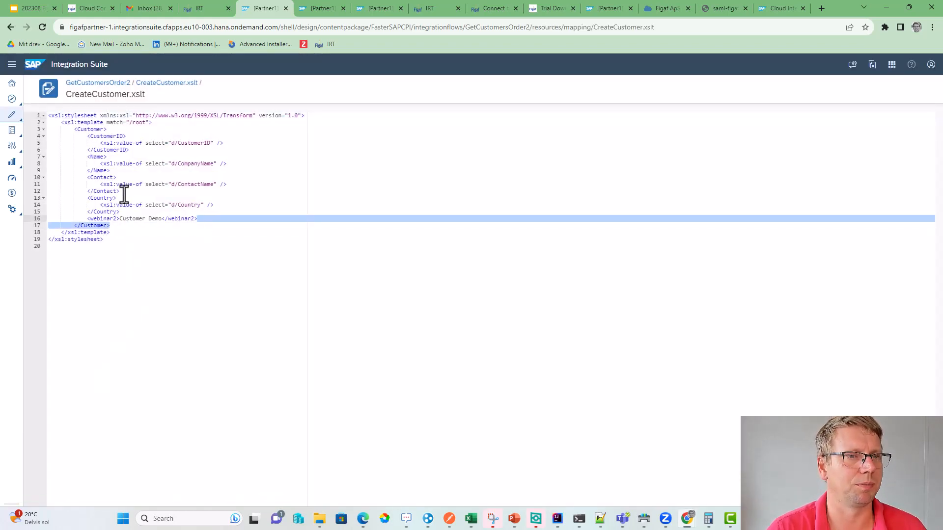
{"action": "left_click", "coordinate": [129, 89]}
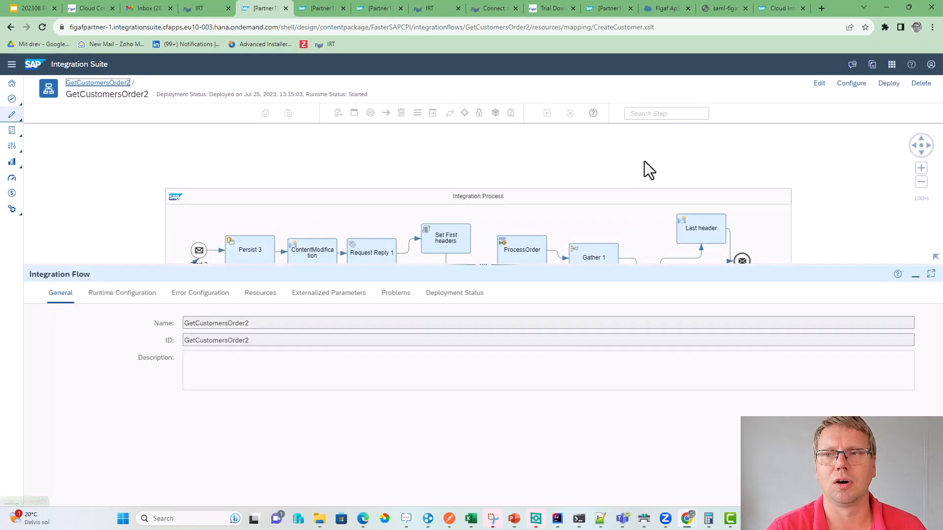
- Change the Last header step's goodvalue2 exchange property from 20230725 to 20230802
{"action": "left_click", "coordinate": [818, 84]}
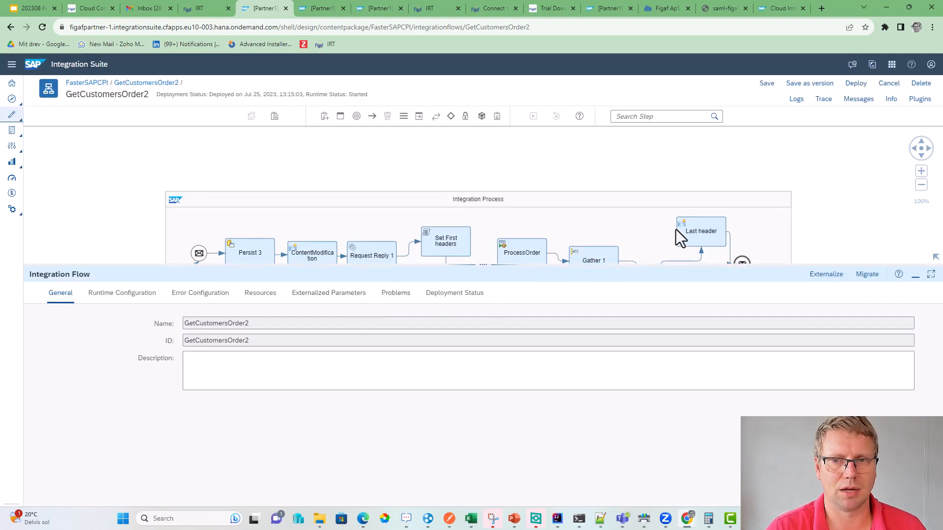
{"action": "left_click", "coordinate": [683, 232]}
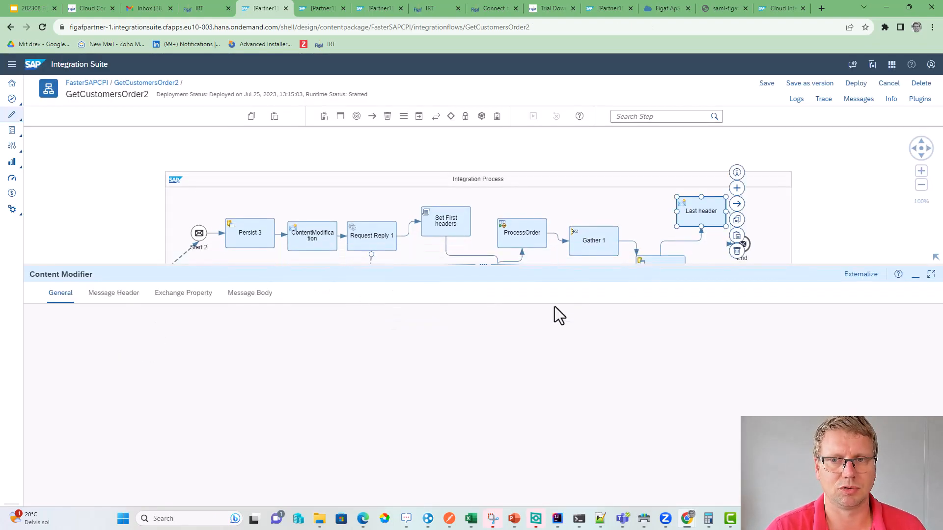
{"action": "left_click", "coordinate": [250, 294]}
{"action": "left_click", "coordinate": [183, 293]}
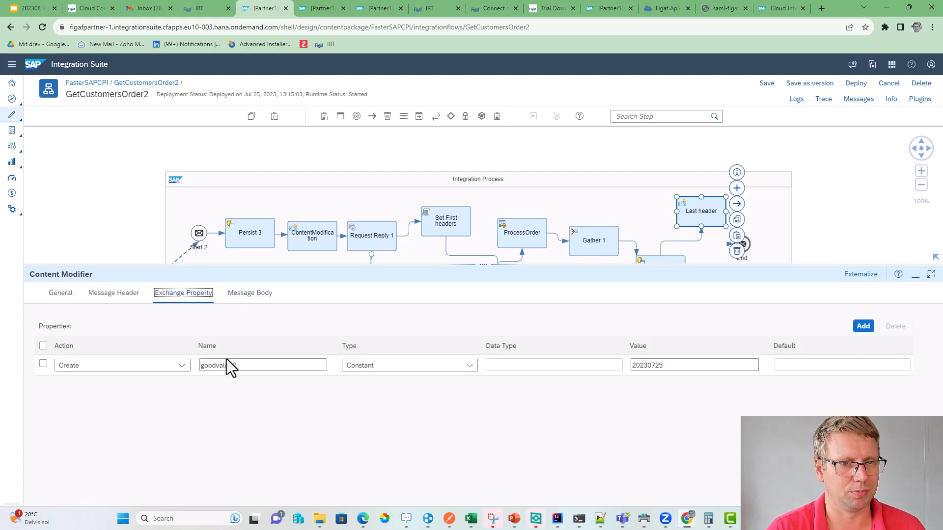
{"action": "left_click_drag", "start_coordinate": [663, 365], "coordinate": [547, 364]}
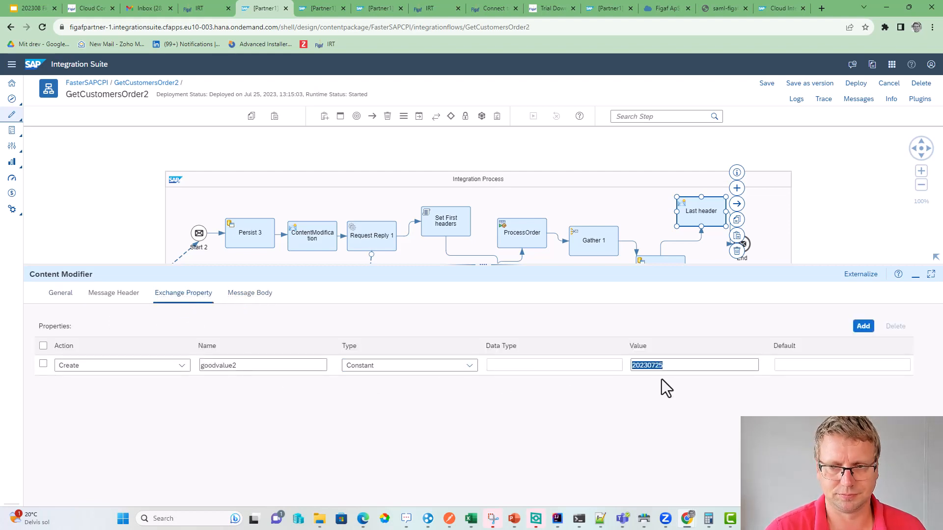
{"action": "type", "text": "2"}
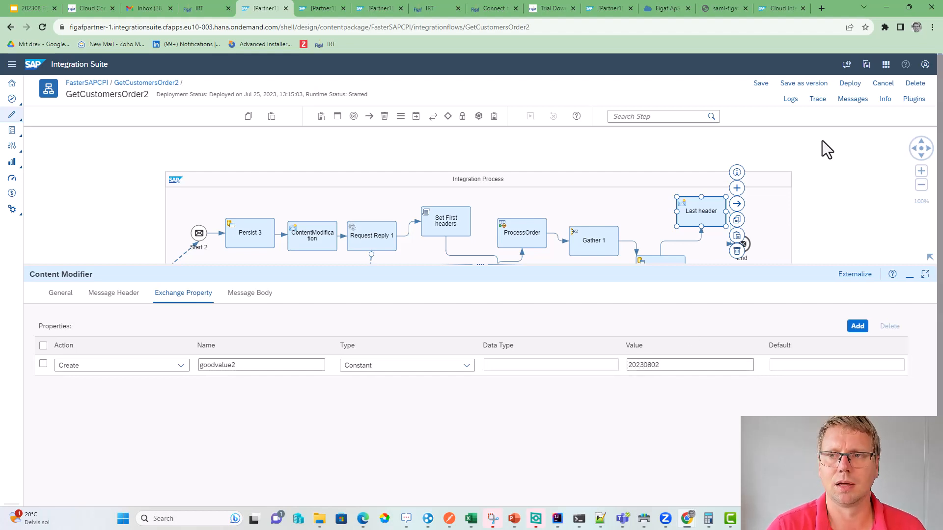
- Save GetCustomersOrder2 as version 1.0.198 and deploy it to Cloud Integration
{"action": "left_click", "coordinate": [819, 86]}
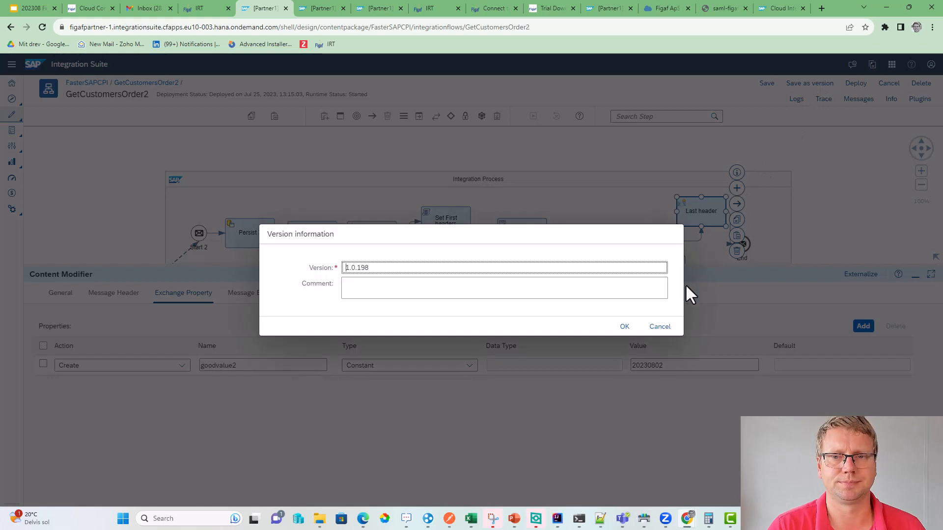
{"action": "left_click", "coordinate": [624, 327]}
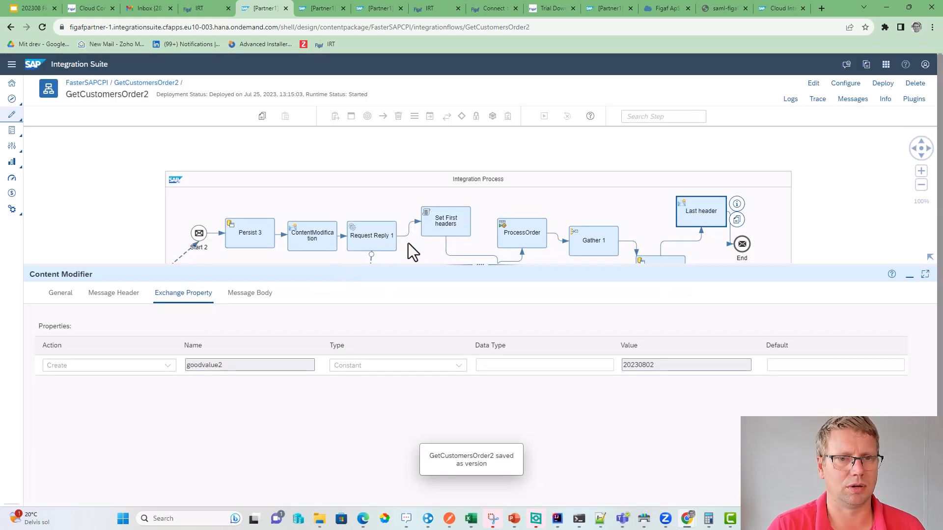
{"action": "left_click", "coordinate": [882, 84]}
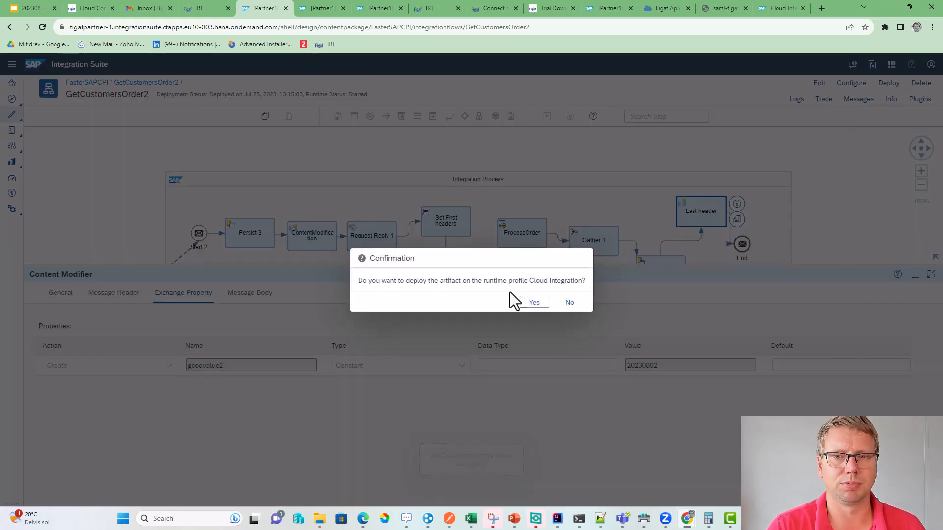
{"action": "left_click", "coordinate": [533, 308]}
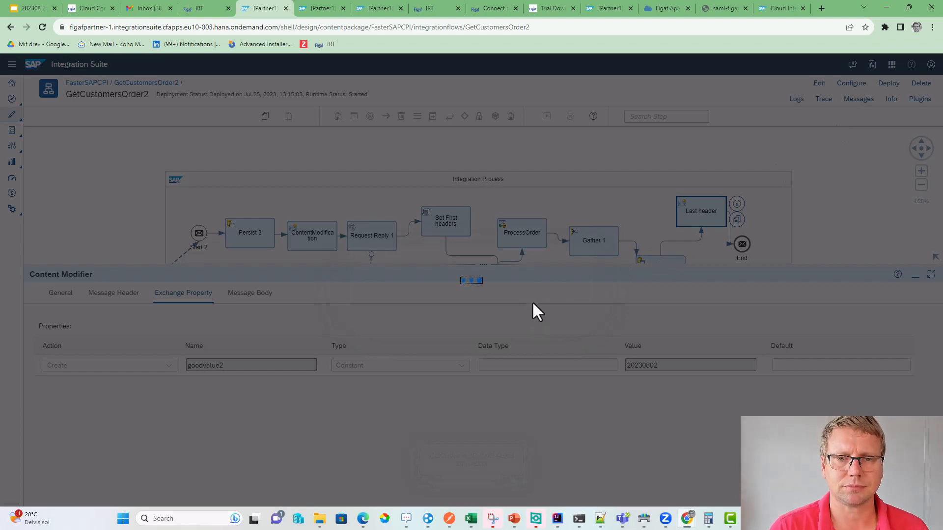
{"action": "left_click", "coordinate": [530, 303]}
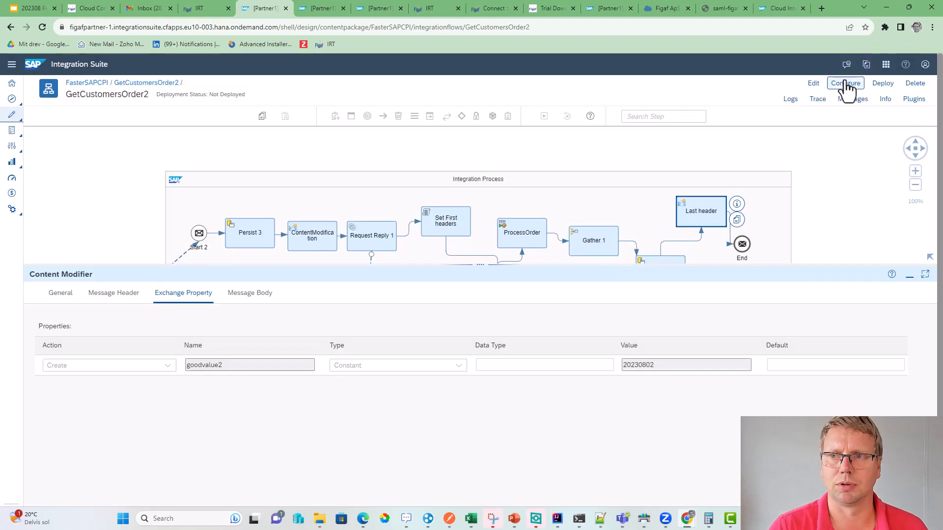
- Review the externalized configuration, then save the flow again as version 1.0.199
{"action": "left_click", "coordinate": [846, 85]}
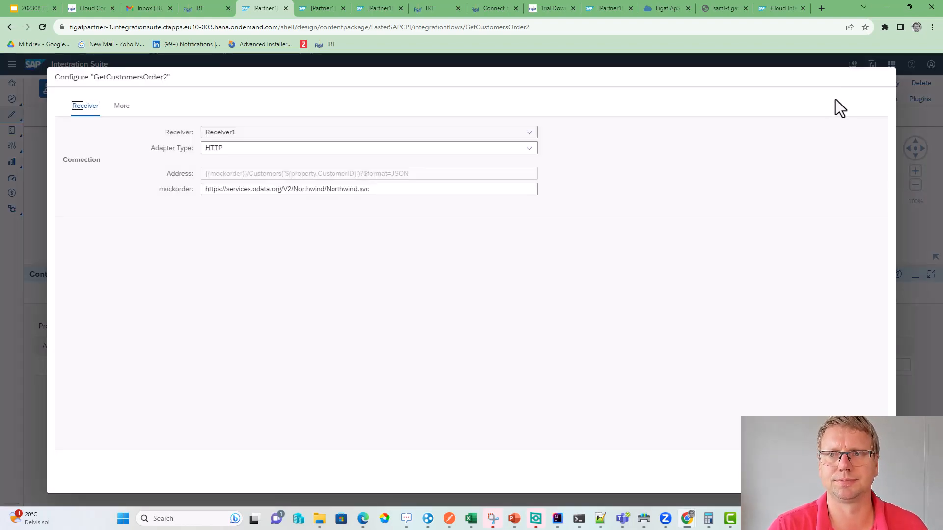
{"action": "key", "text": "Escape"}
{"action": "left_click", "coordinate": [813, 83]}
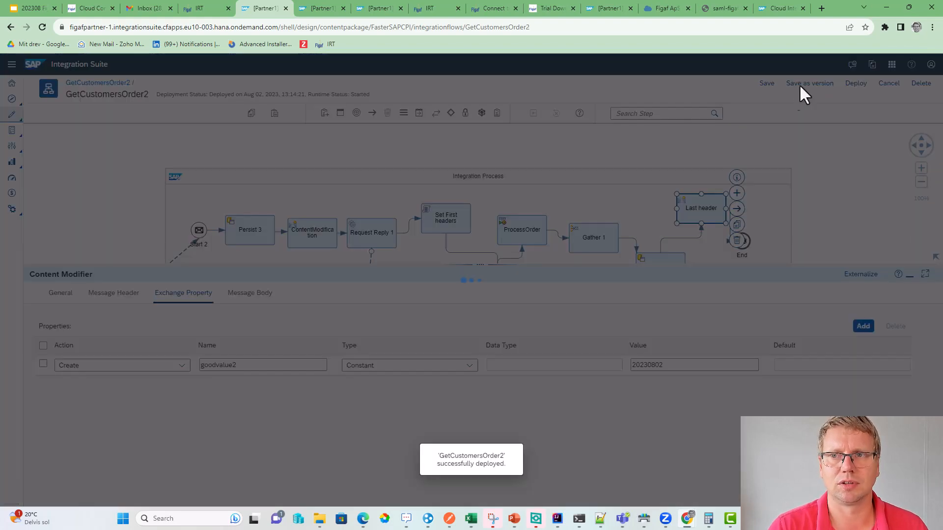
{"action": "left_click", "coordinate": [799, 84]}
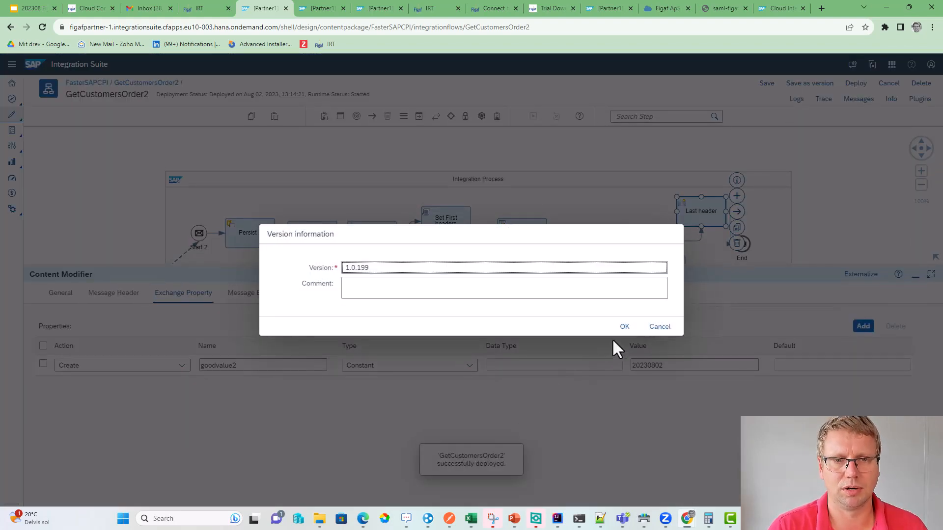
{"action": "left_click", "coordinate": [621, 327]}
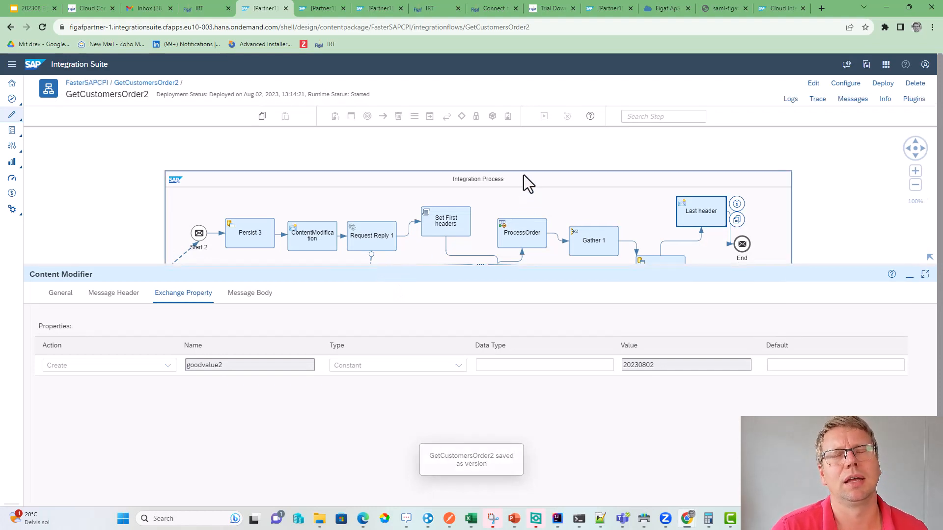
{"action": "left_click", "coordinate": [846, 100]}
- Synchronize GetCustomersOrder2 into Figaf and open its details, now at version 1.0.199
{"action": "left_click", "coordinate": [840, 354]}
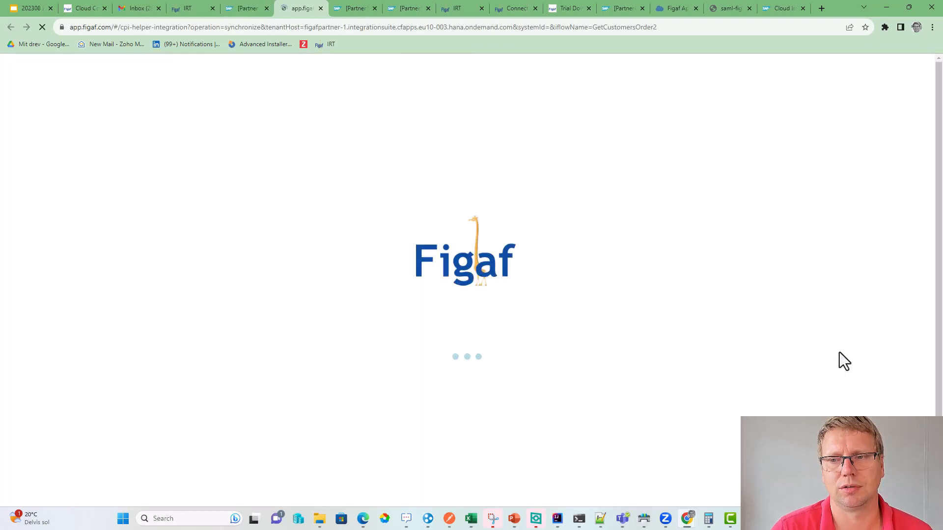
{"action": "left_click", "coordinate": [693, 342]}
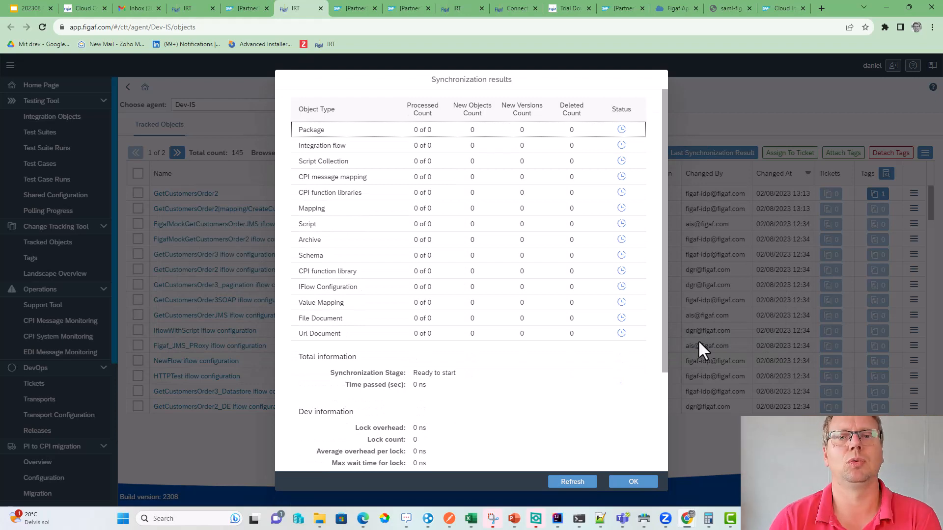
{"action": "left_click", "coordinate": [573, 480]}
{"action": "left_click", "coordinate": [575, 481]}
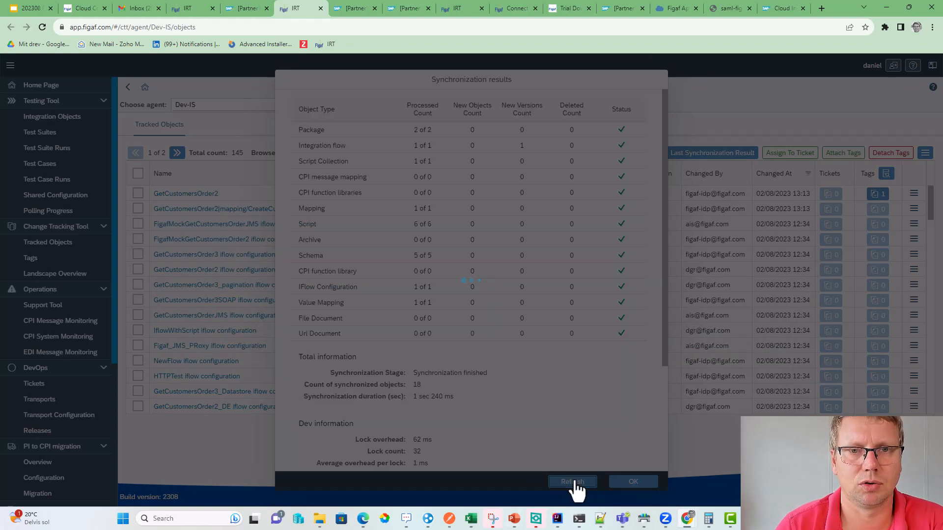
{"action": "left_click", "coordinate": [587, 481]}
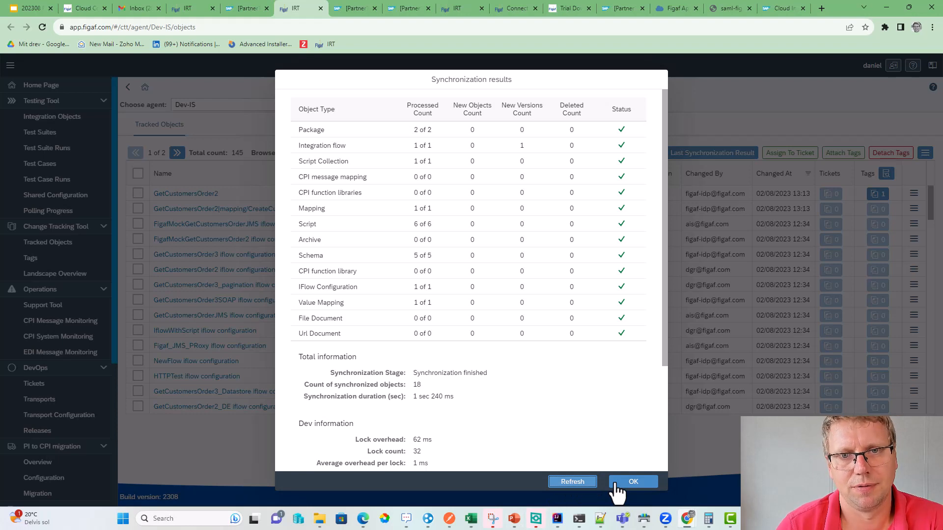
{"action": "left_click", "coordinate": [616, 484]}
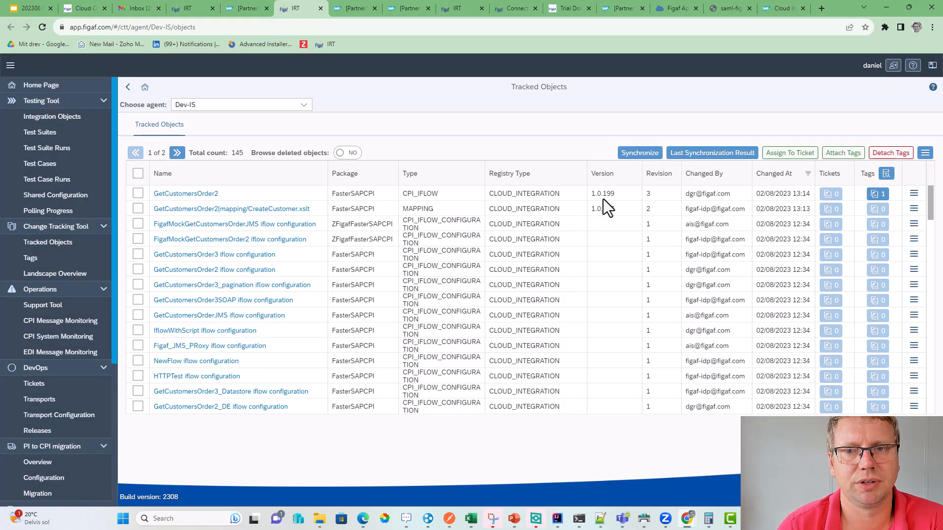
{"action": "left_click_drag", "start_coordinate": [596, 194], "coordinate": [601, 194]}
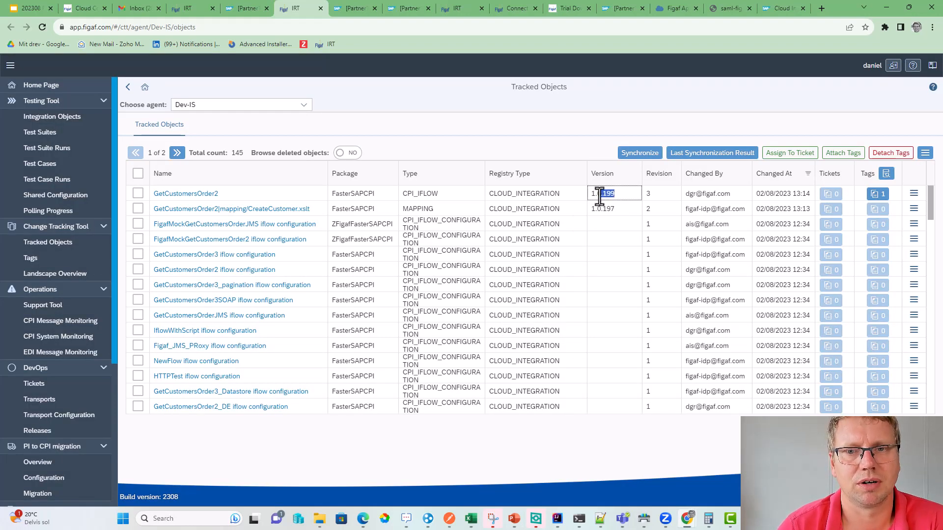
{"action": "left_click", "coordinate": [189, 194]}
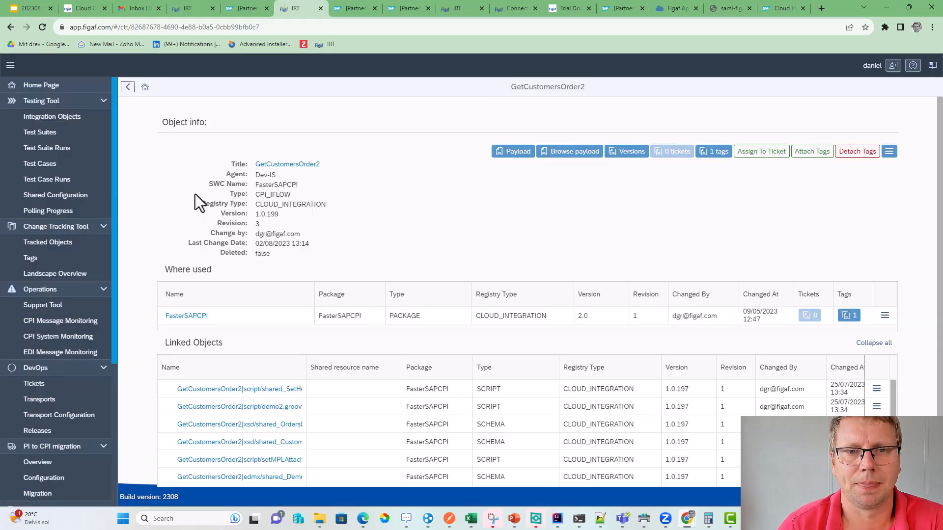
- Compare versions 1.0.199 and 1.0.197 as BPMN diagrams, checking Last header's old 20230725 value
{"action": "left_click", "coordinate": [632, 156]}
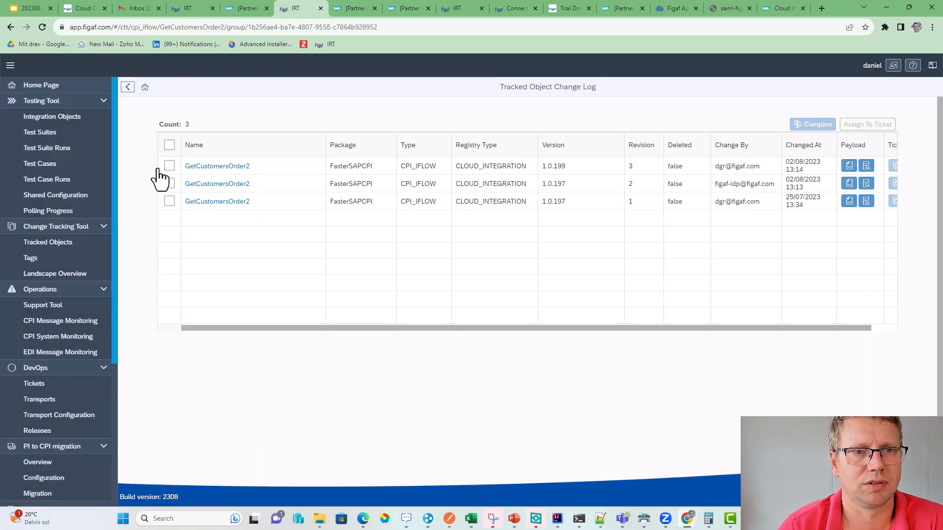
{"action": "left_click", "coordinate": [169, 166]}
{"action": "left_click", "coordinate": [169, 184]}
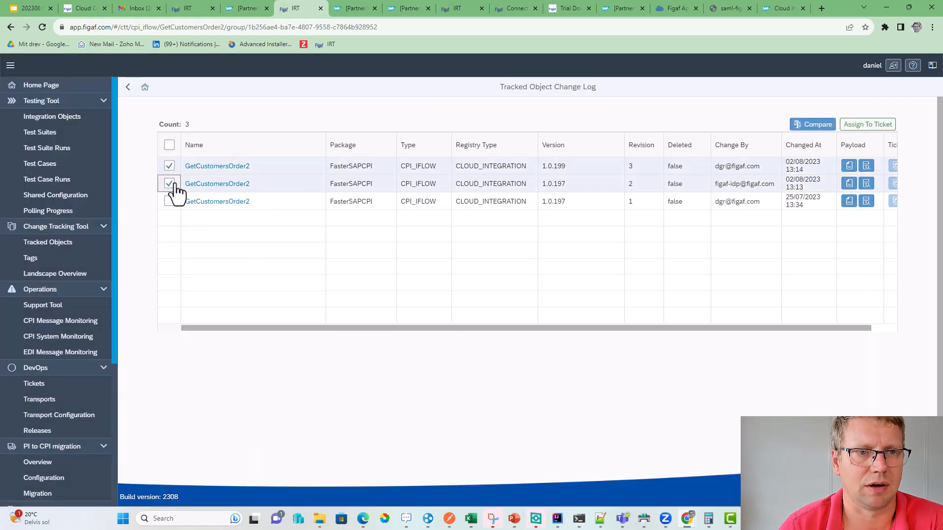
{"action": "left_click", "coordinate": [812, 124]}
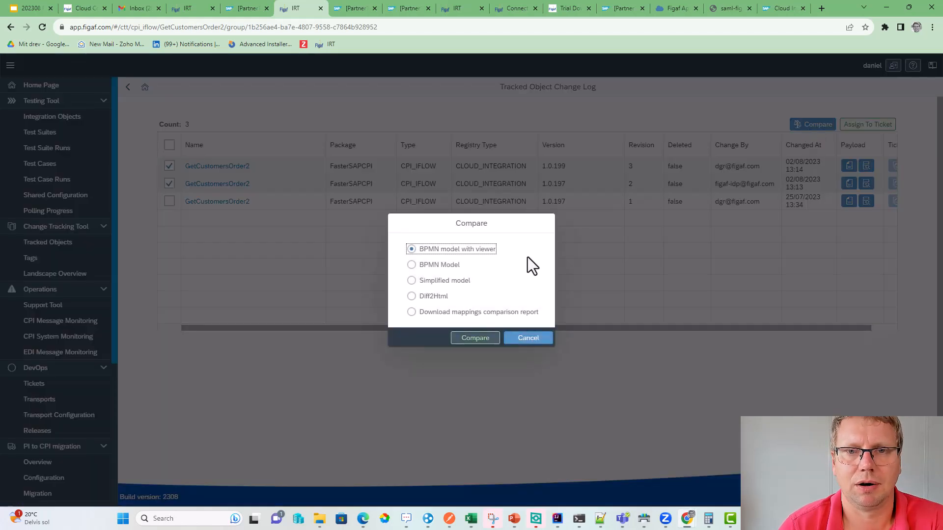
{"action": "left_click", "coordinate": [471, 340]}
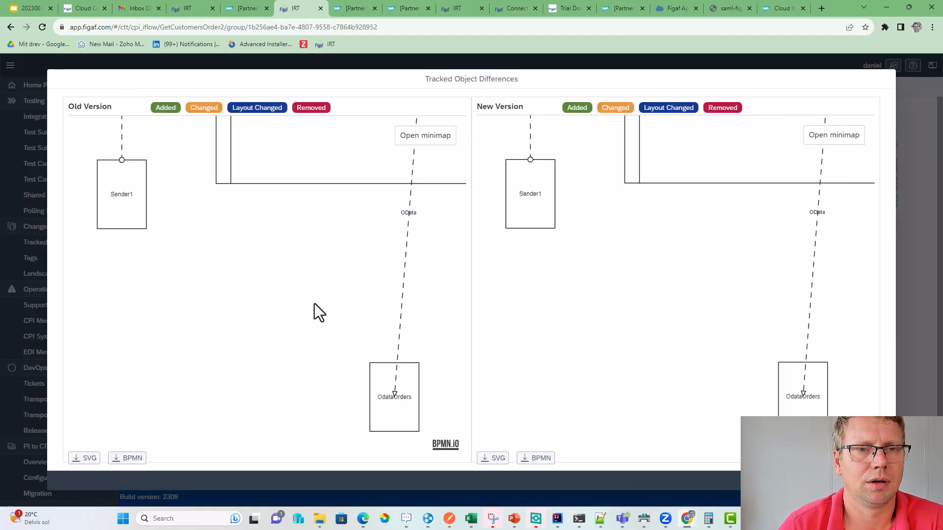
{"action": "left_click_drag", "start_coordinate": [645, 300], "coordinate": [436, 431]}
{"action": "left_click_drag", "start_coordinate": [747, 273], "coordinate": [516, 362]}
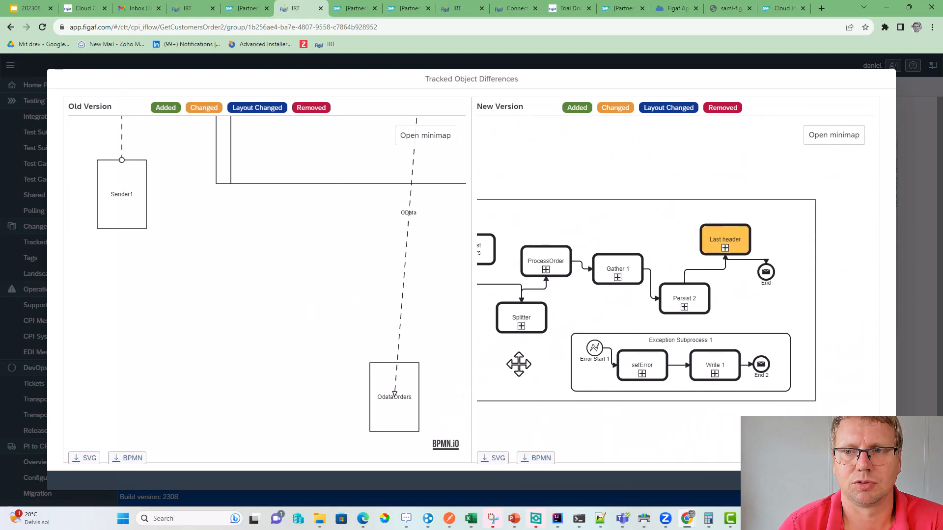
{"action": "left_click", "coordinate": [726, 245]}
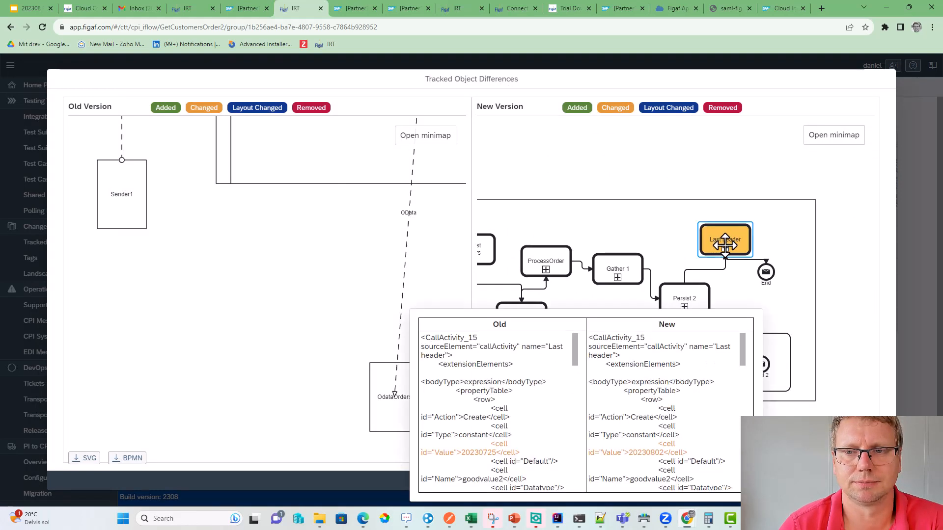
{"action": "left_click_drag", "start_coordinate": [496, 452], "coordinate": [456, 452]}
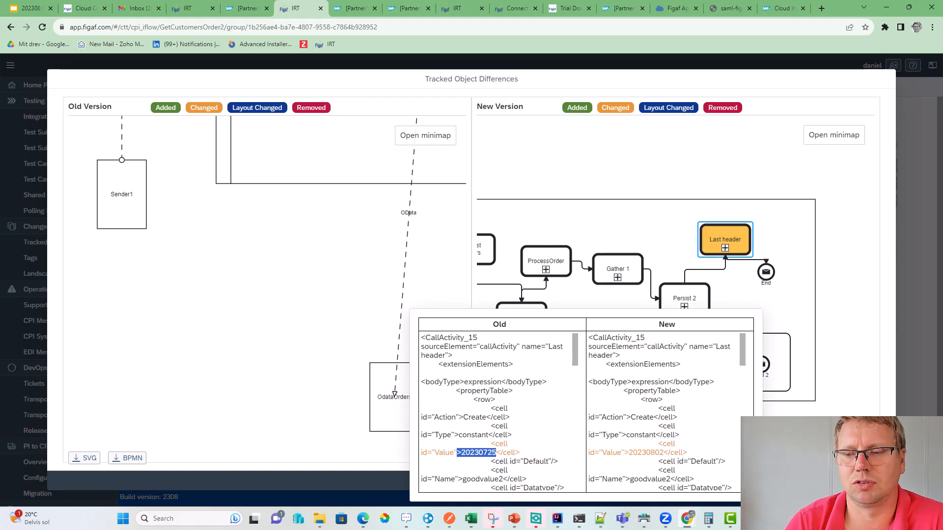
{"action": "key", "text": "Escape"}
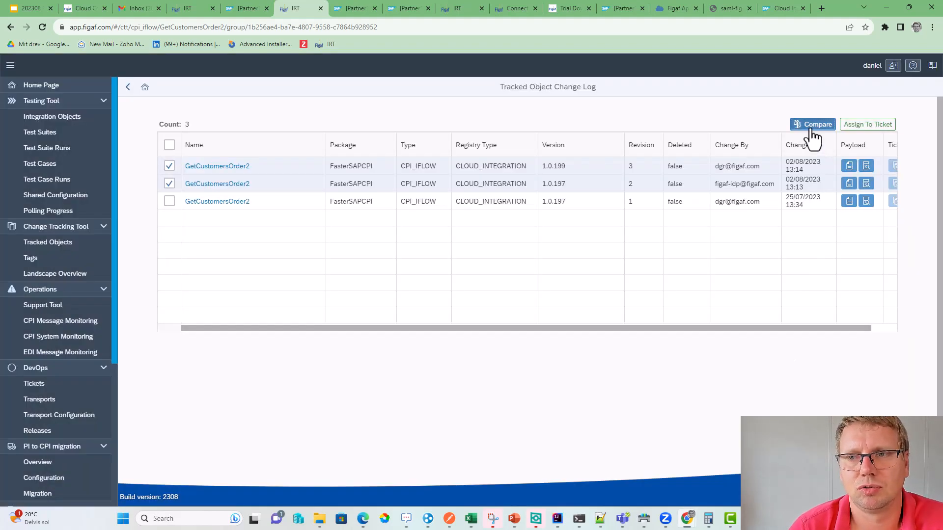
- Diff revisions 3 and 2 file by file with Diff2Html
{"action": "left_click", "coordinate": [807, 125]}
{"action": "left_click", "coordinate": [412, 297]}
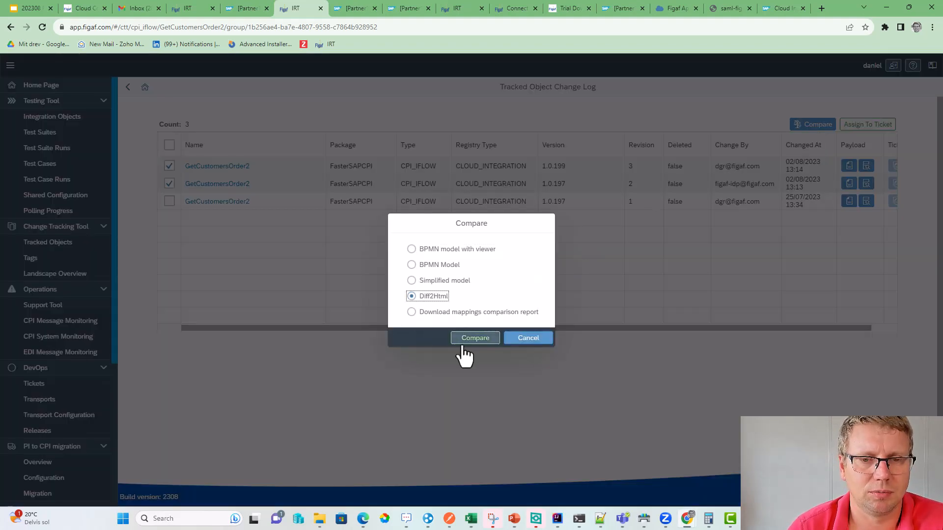
{"action": "left_click", "coordinate": [464, 339]}
{"action": "scroll", "coordinate": [438, 352], "scroll_direction": "down", "scroll_amount": 3}
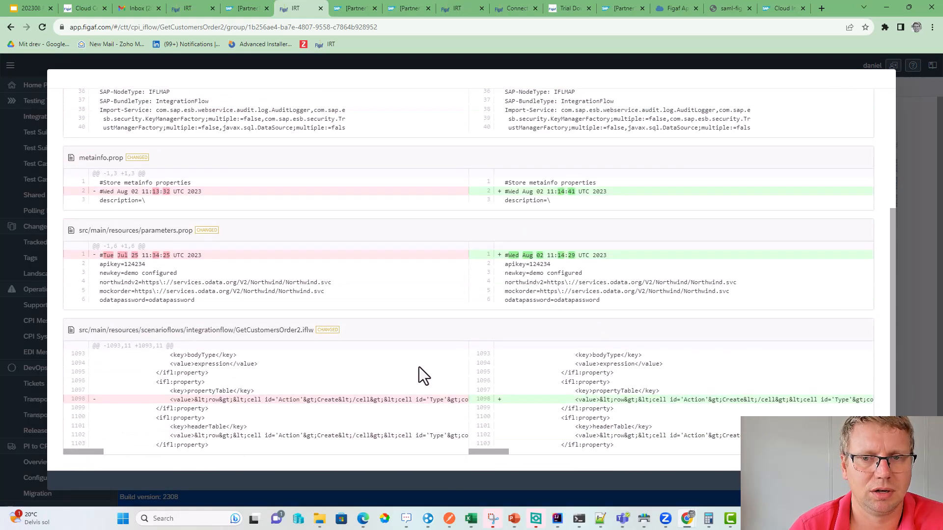
{"action": "key", "text": "Escape"}
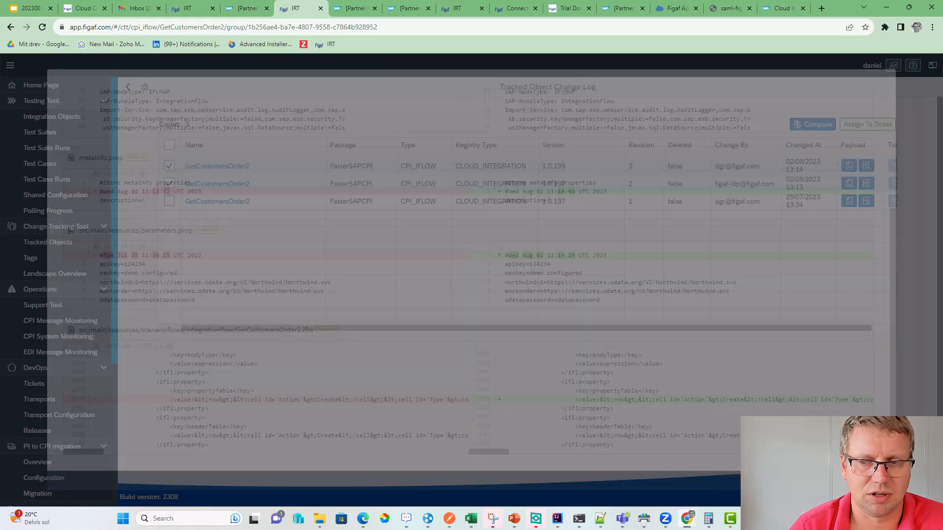
- Diff revisions 3 and 1 file by file with Diff2Html
{"action": "left_click", "coordinate": [169, 183]}
{"action": "left_click", "coordinate": [169, 201]}
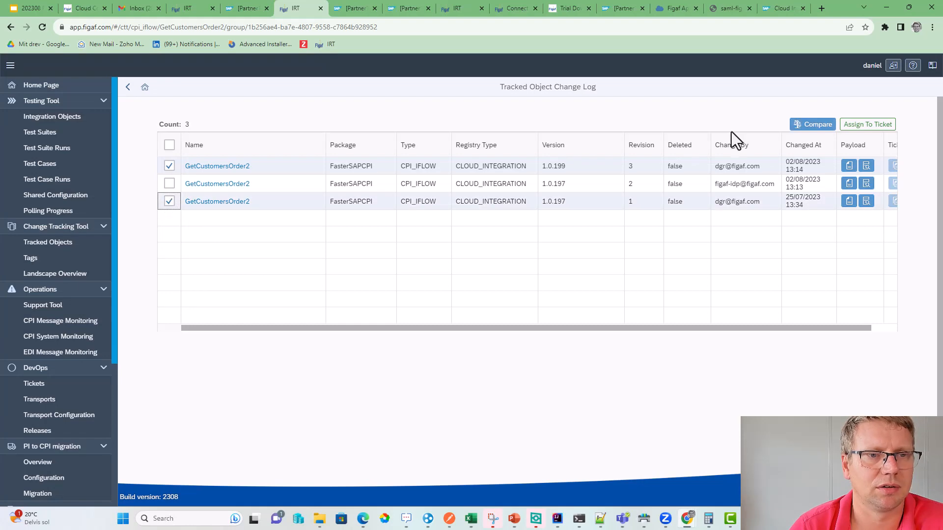
{"action": "left_click", "coordinate": [805, 125]}
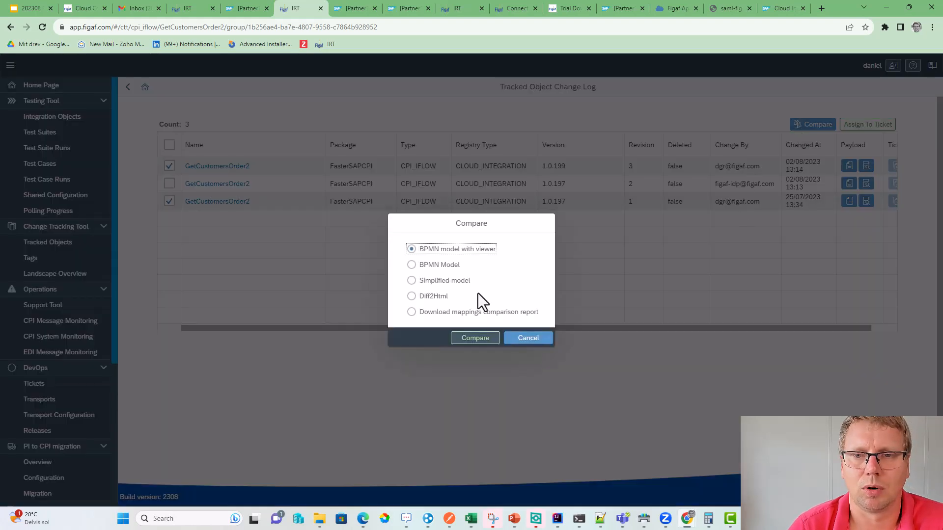
{"action": "left_click", "coordinate": [439, 298]}
{"action": "left_click", "coordinate": [469, 339]}
{"action": "scroll", "coordinate": [453, 308], "scroll_direction": "down", "scroll_amount": 6}
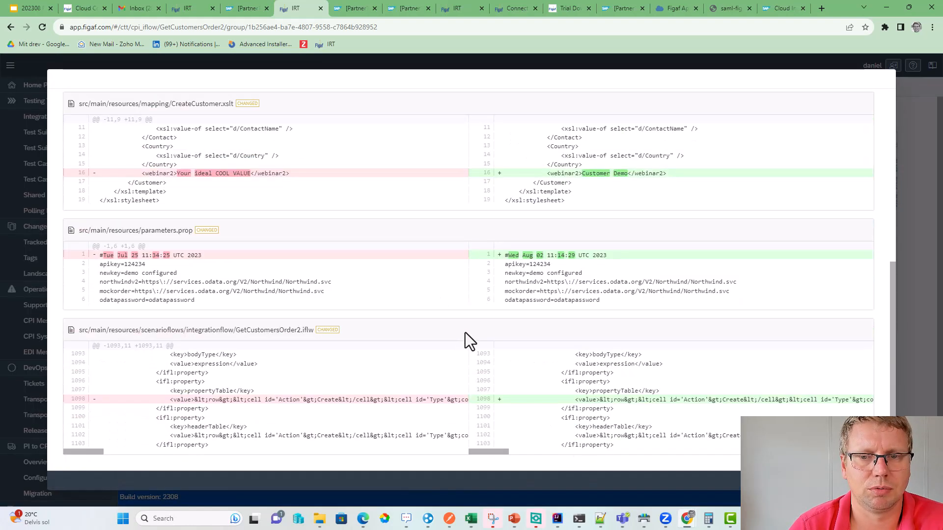
{"action": "scroll", "coordinate": [442, 187], "scroll_direction": "up", "scroll_amount": 3}
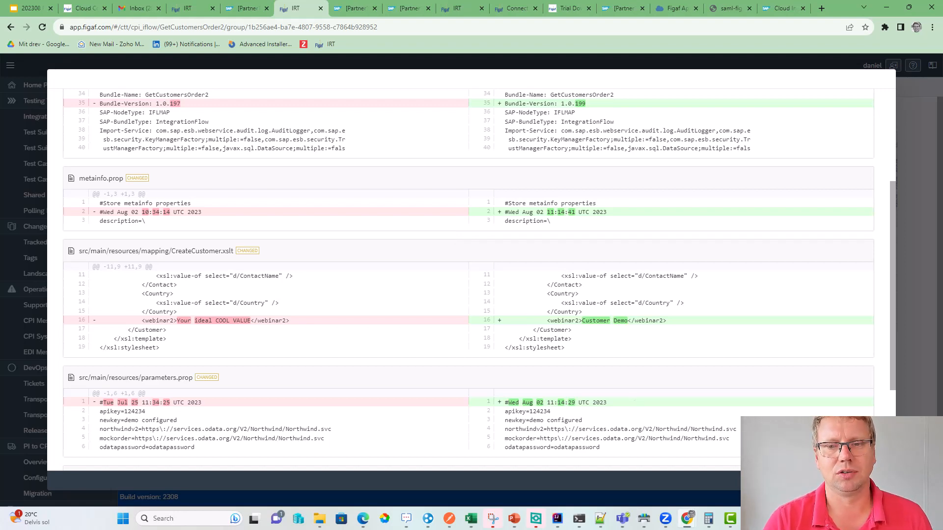
{"action": "key", "text": "Escape"}
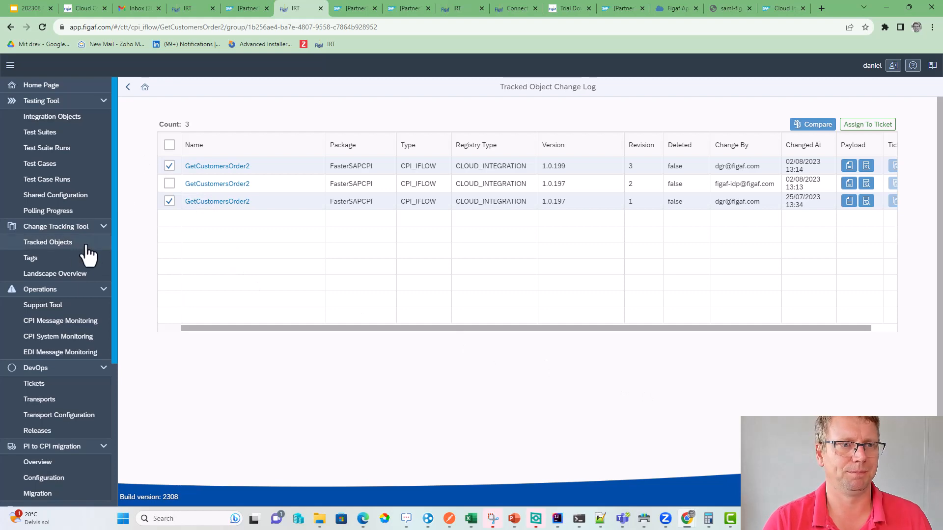
- Open the Landscape Overview and locate GetCustomersOrder2's deployments across systems
{"action": "left_click", "coordinate": [63, 276]}
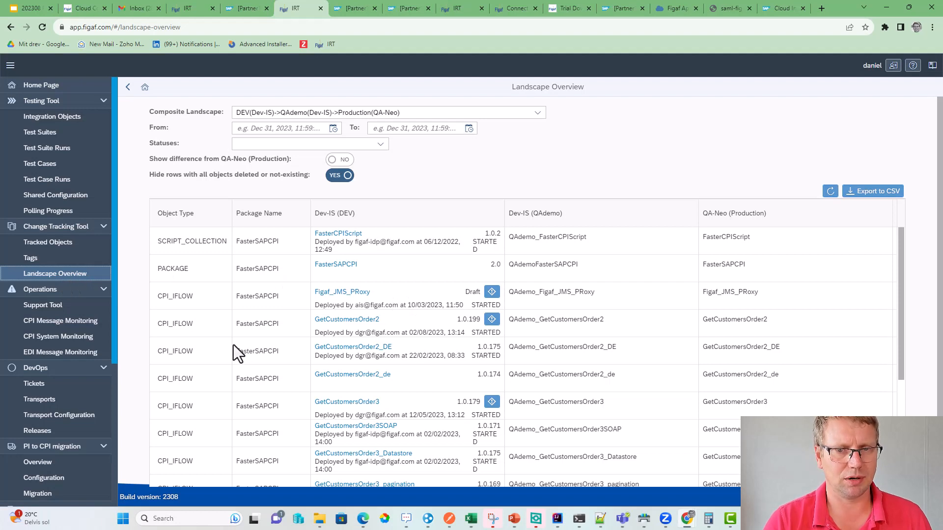
{"action": "left_click_drag", "start_coordinate": [150, 318], "coordinate": [366, 324]}
{"action": "left_click", "coordinate": [746, 325]}
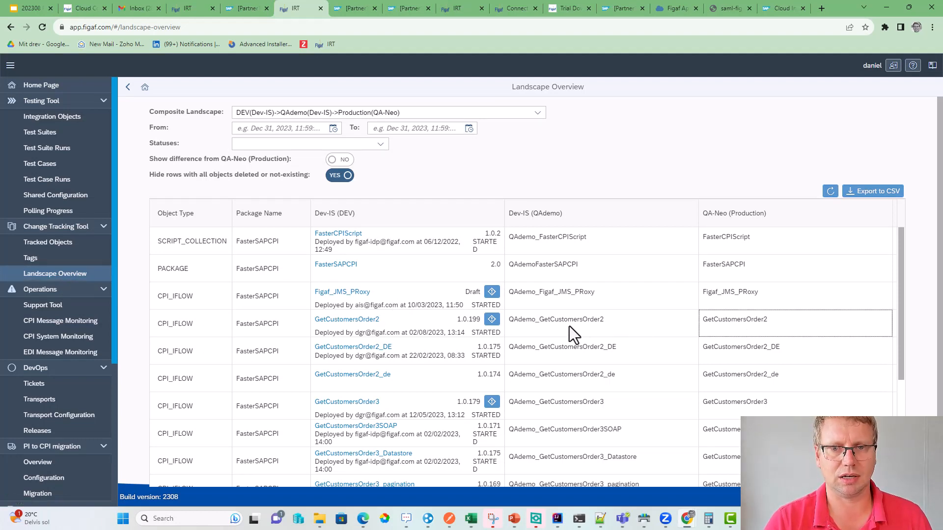
{"action": "left_click_drag", "start_coordinate": [570, 326], "coordinate": [541, 326]}
{"action": "left_click", "coordinate": [736, 323]}
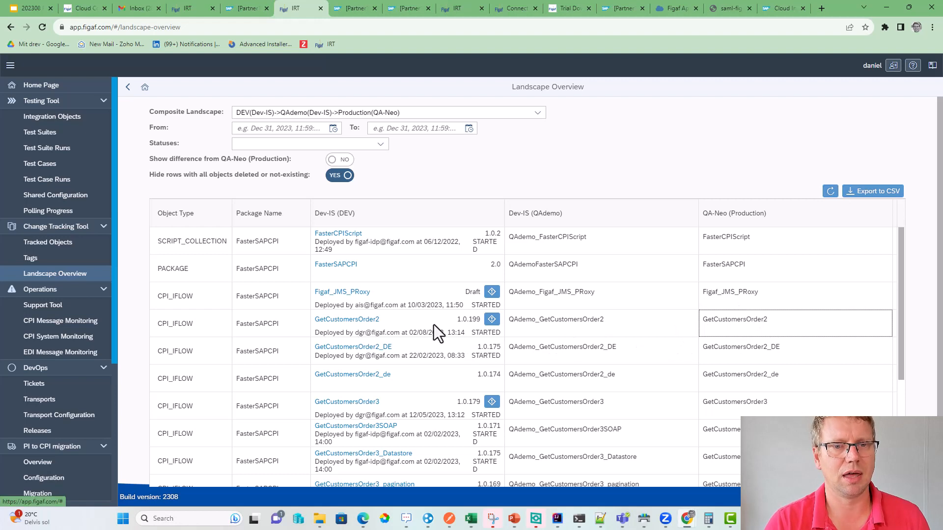
- Show the version-difference message: design version 1.0.199 versus deployed 1.0.198
{"action": "left_click", "coordinate": [490, 320]}
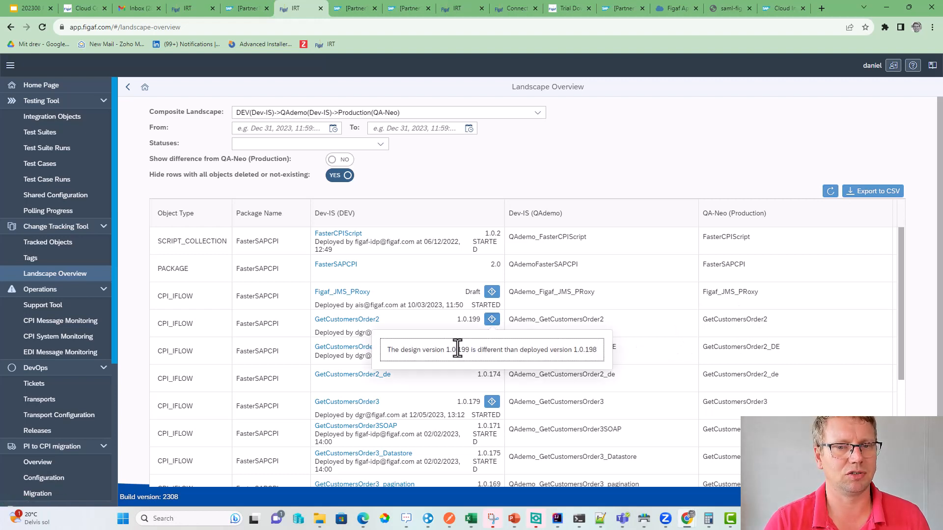
{"action": "left_click_drag", "start_coordinate": [452, 349], "coordinate": [485, 353]}
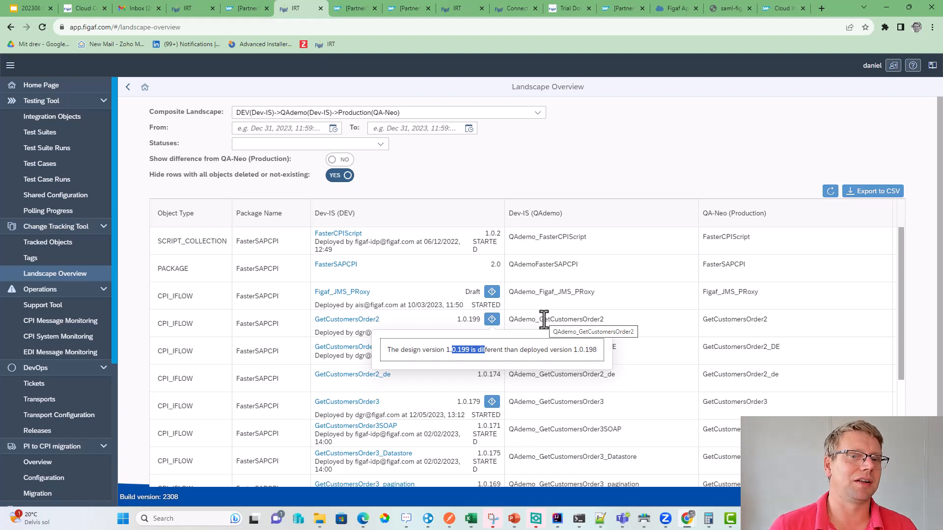
{"action": "left_click", "coordinate": [355, 332]}
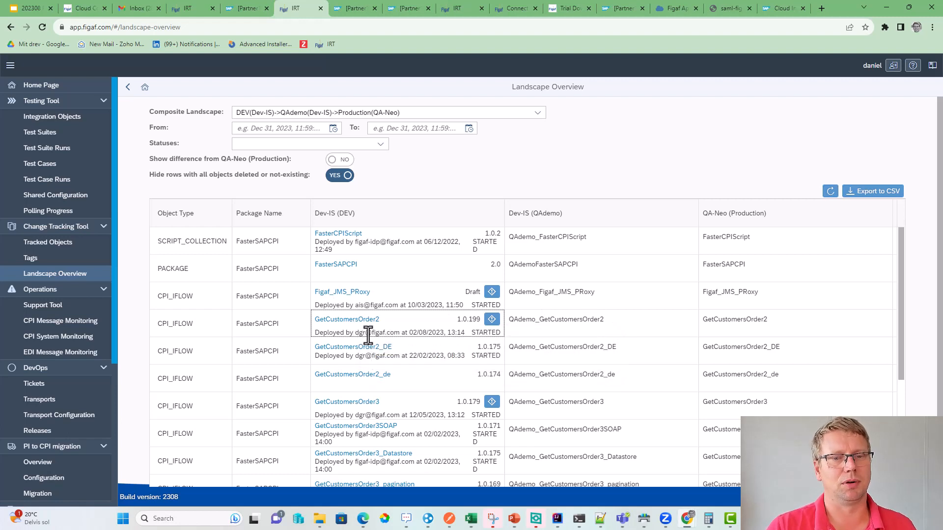
{"action": "left_click_drag", "start_coordinate": [359, 332], "coordinate": [388, 338]}
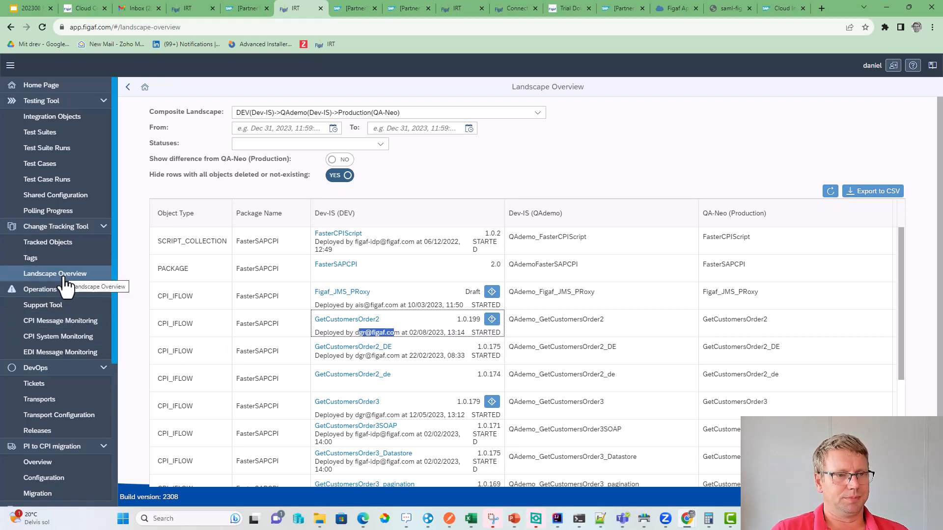
- Start a ticket 'demo ticket' for GetCustomersOrder2 on the DEV to QAdemo landscape with external id jira-6230
{"action": "left_click", "coordinate": [61, 248]}
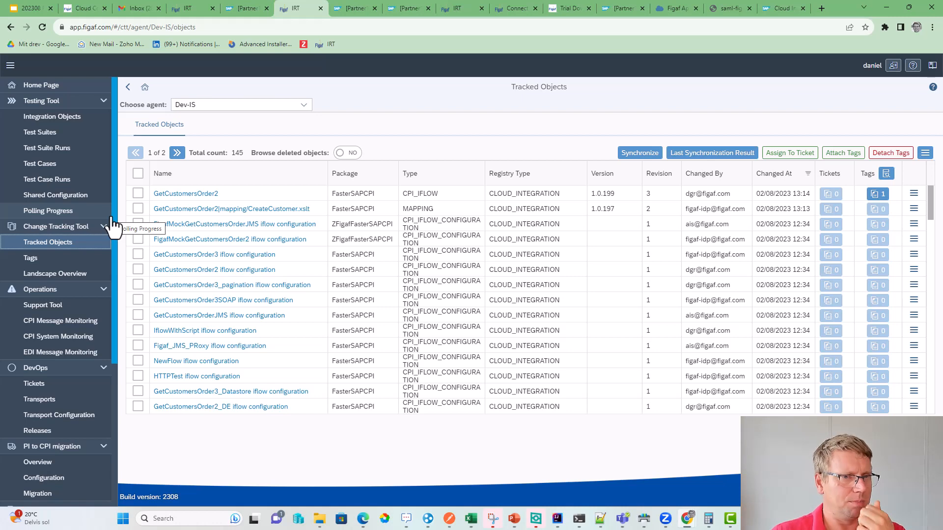
{"action": "left_click", "coordinate": [138, 193]}
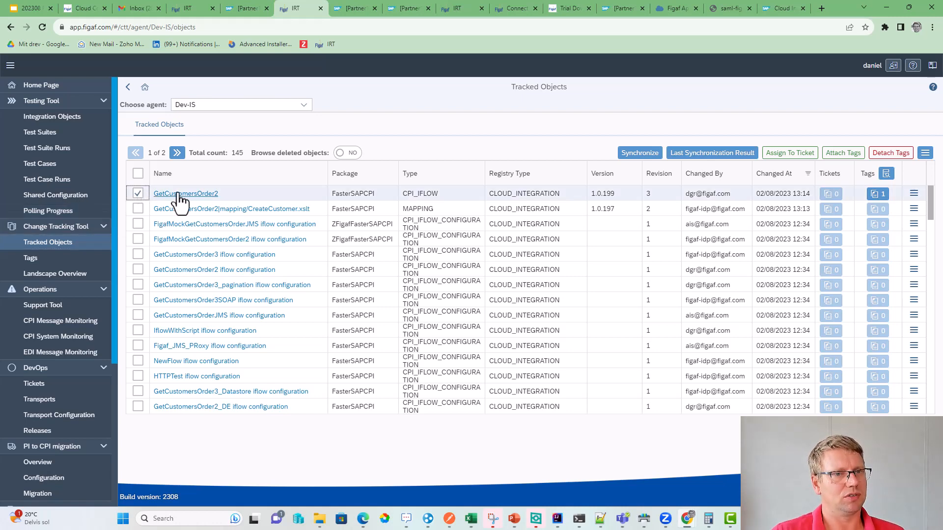
{"action": "left_click", "coordinate": [798, 156]}
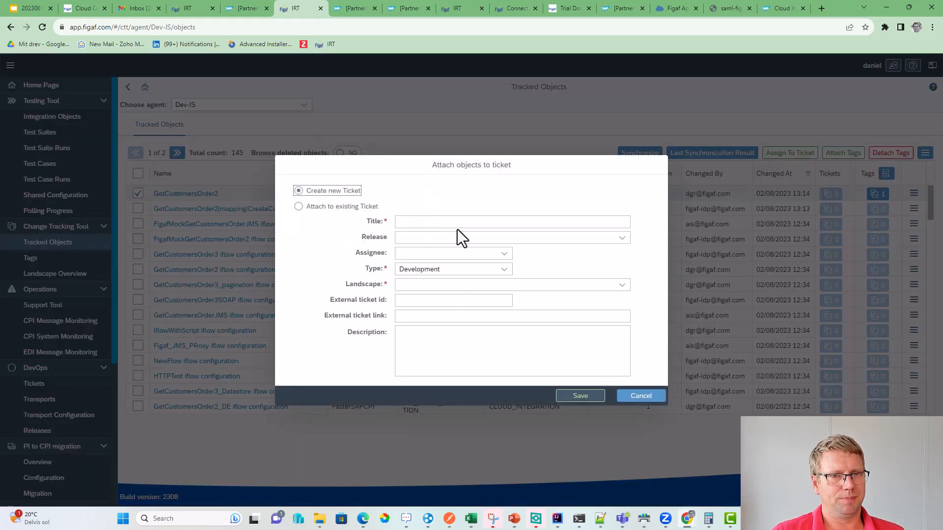
{"action": "left_click", "coordinate": [456, 224]}
{"action": "type", "text": "demo ticket"}
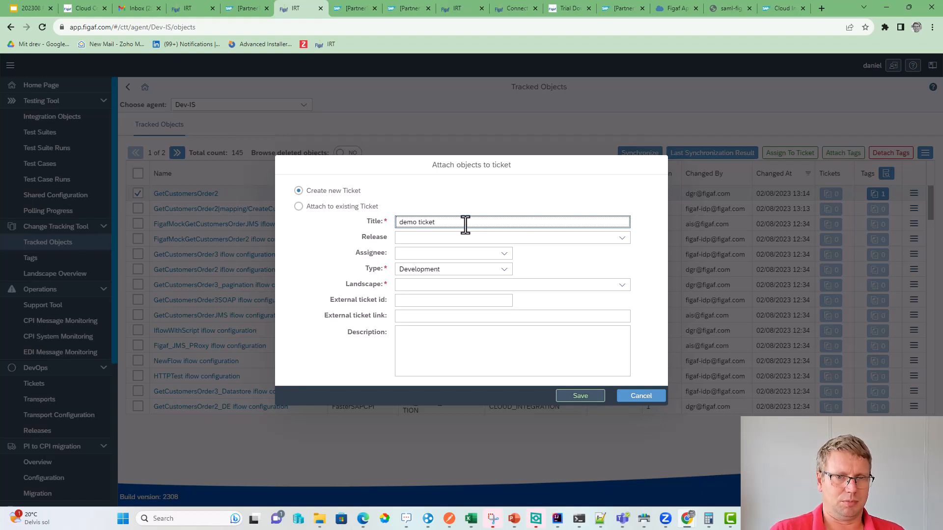
{"action": "left_click", "coordinate": [623, 286]}
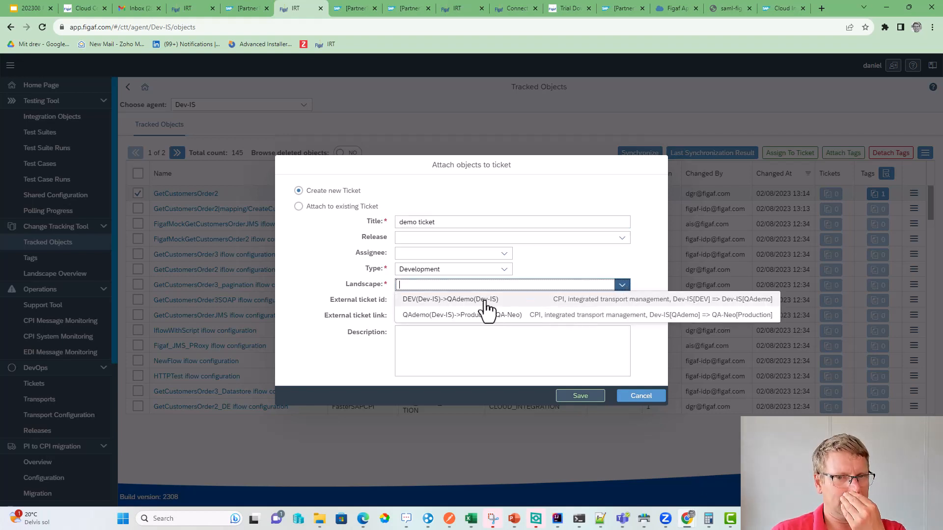
{"action": "left_click", "coordinate": [448, 300]}
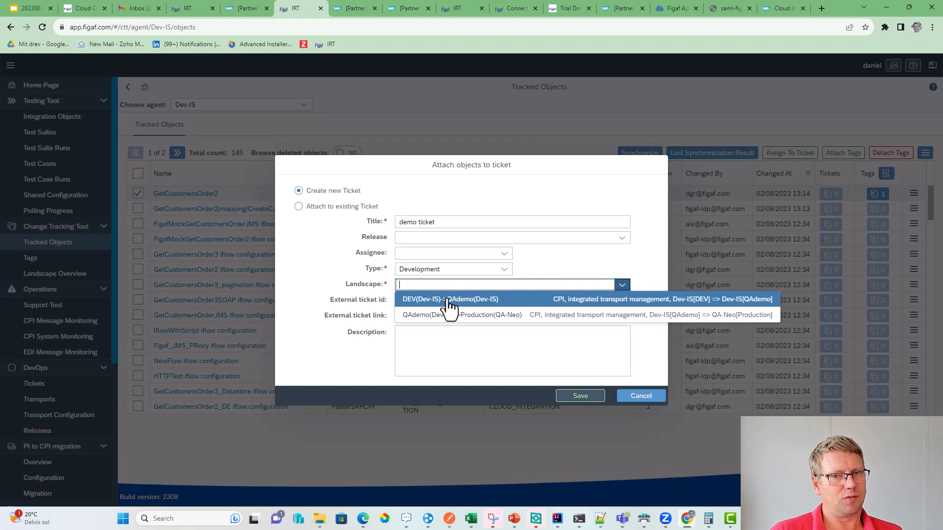
{"action": "left_click", "coordinate": [459, 303]}
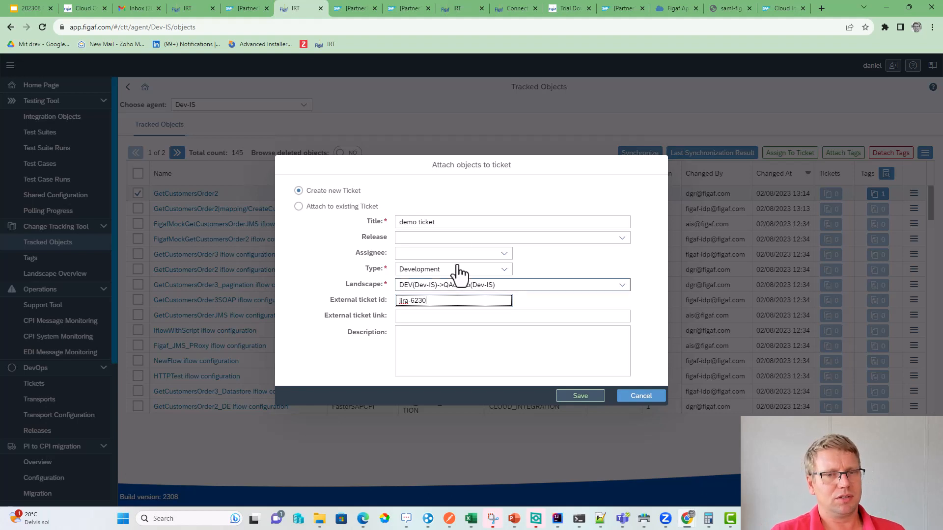
- Copy the title 'demo ticket' into the ticket description
{"action": "triple_click", "coordinate": [457, 221]}
{"action": "key", "text": "ctrl+c"}
{"action": "left_click", "coordinate": [460, 347]}
{"action": "key", "text": "ctrl+v"}
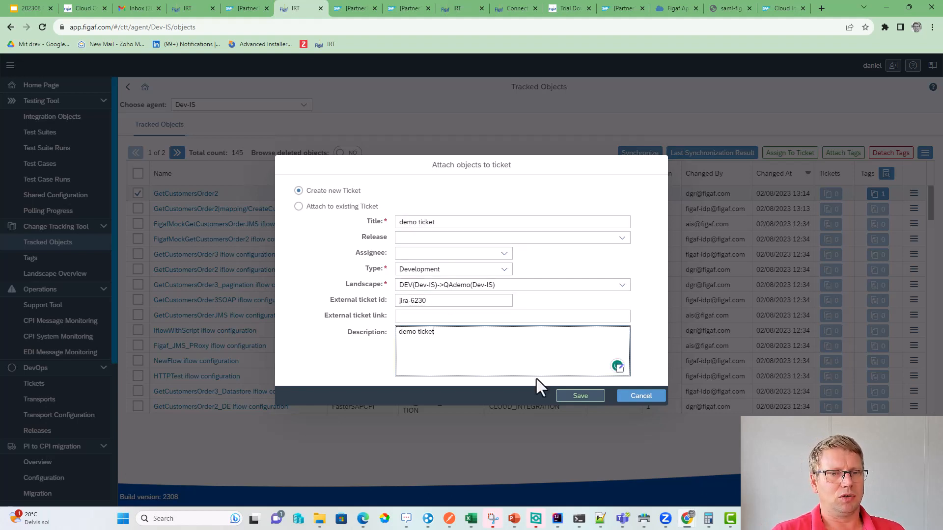
{"action": "key", "text": "ctrl+v"}
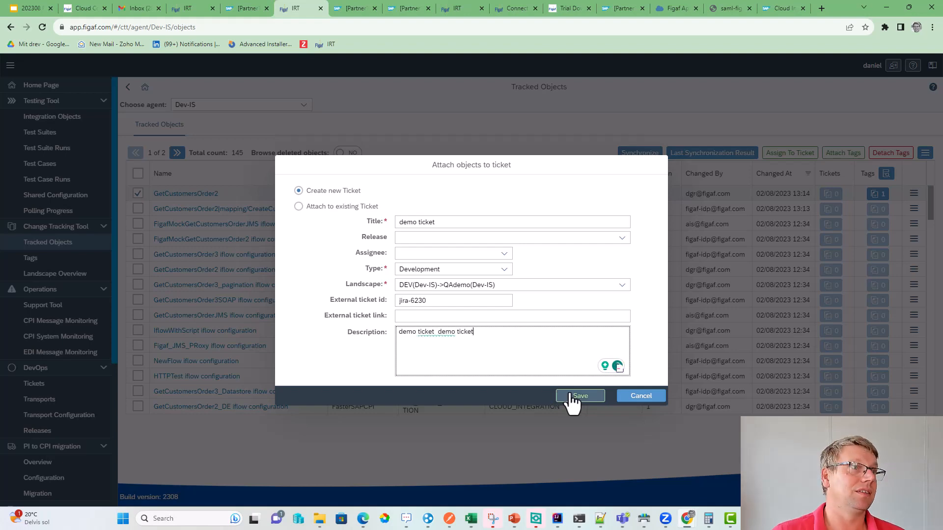
- Request the missing GetCustomersOrder2 license and save ticket ISSUE-1
{"action": "left_click", "coordinate": [571, 396]}
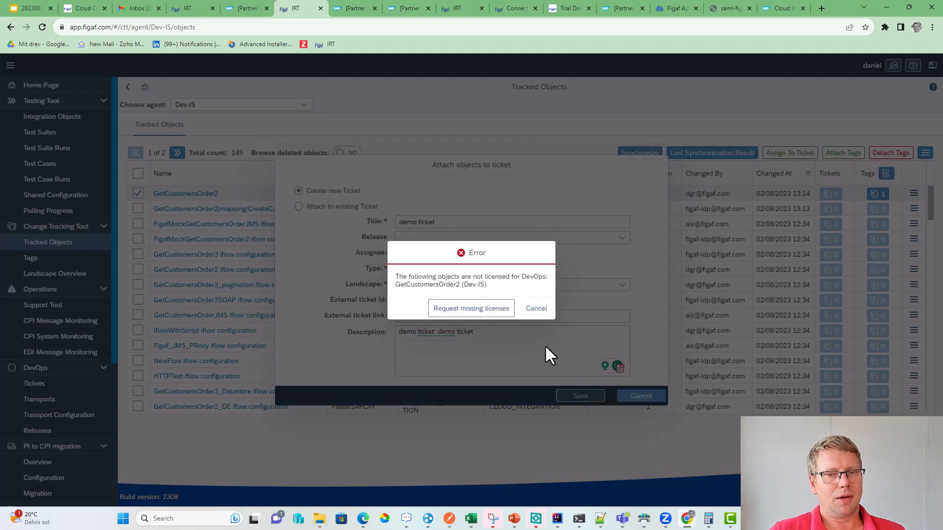
{"action": "left_click", "coordinate": [498, 314]}
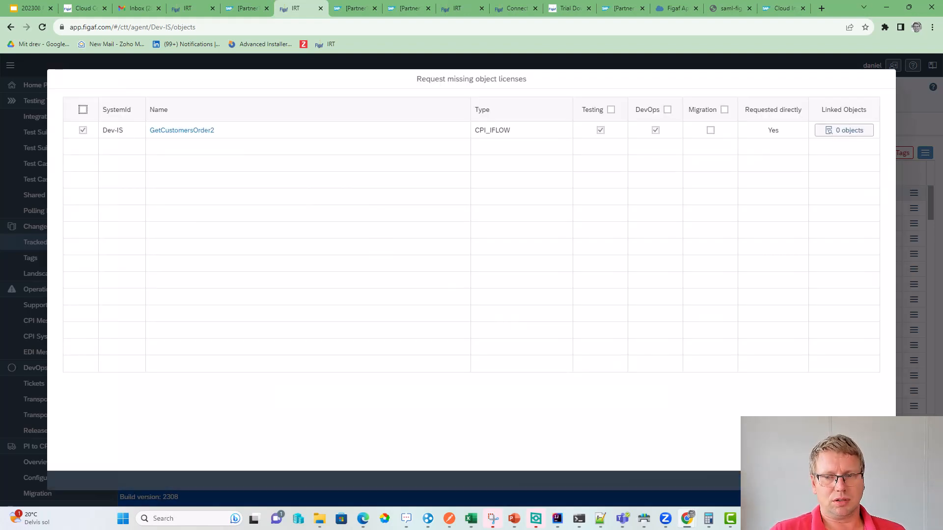
{"action": "left_click", "coordinate": [836, 480]}
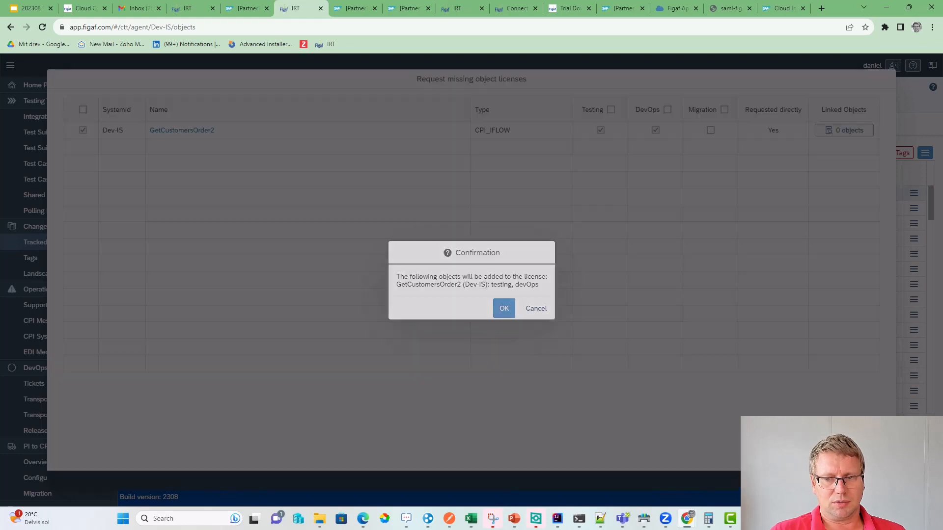
{"action": "left_click", "coordinate": [499, 308]}
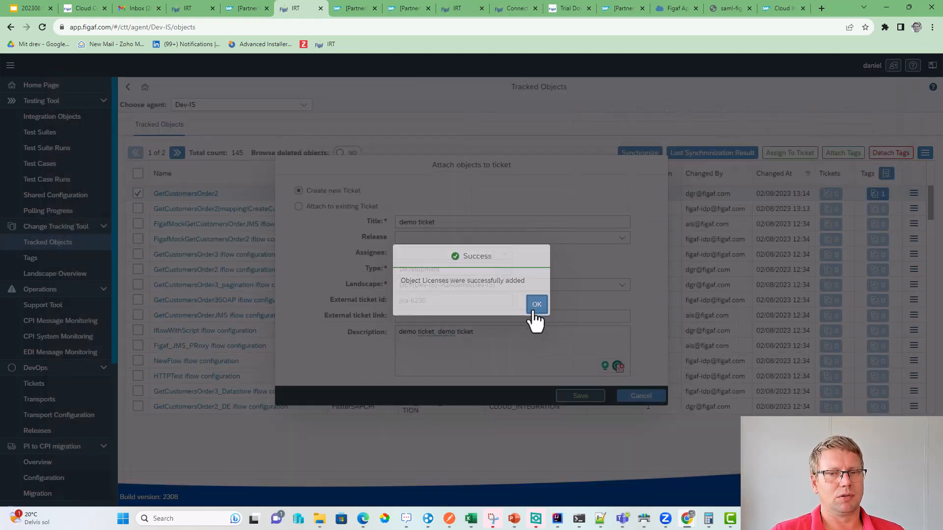
{"action": "left_click", "coordinate": [533, 312]}
{"action": "left_click", "coordinate": [569, 396]}
{"action": "left_click", "coordinate": [540, 309]}
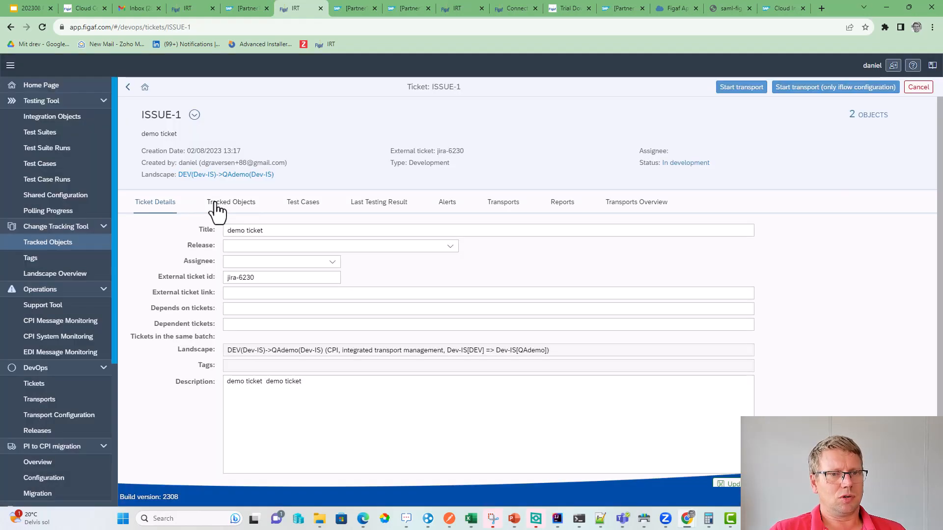
- Attach all dependent objects of both tracked objects to ISSUE-1, bringing it to 14 objects
{"action": "left_click", "coordinate": [216, 210]}
{"action": "left_click", "coordinate": [138, 252]}
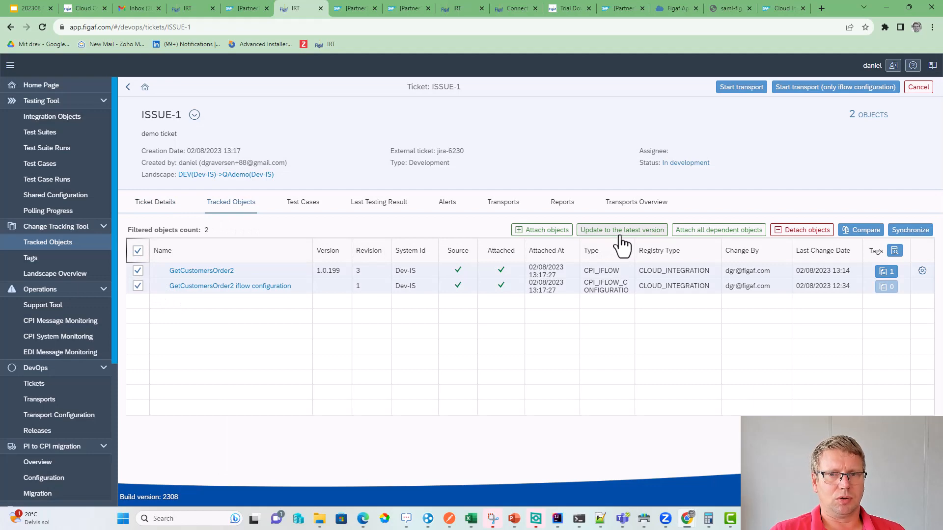
{"action": "left_click", "coordinate": [697, 233]}
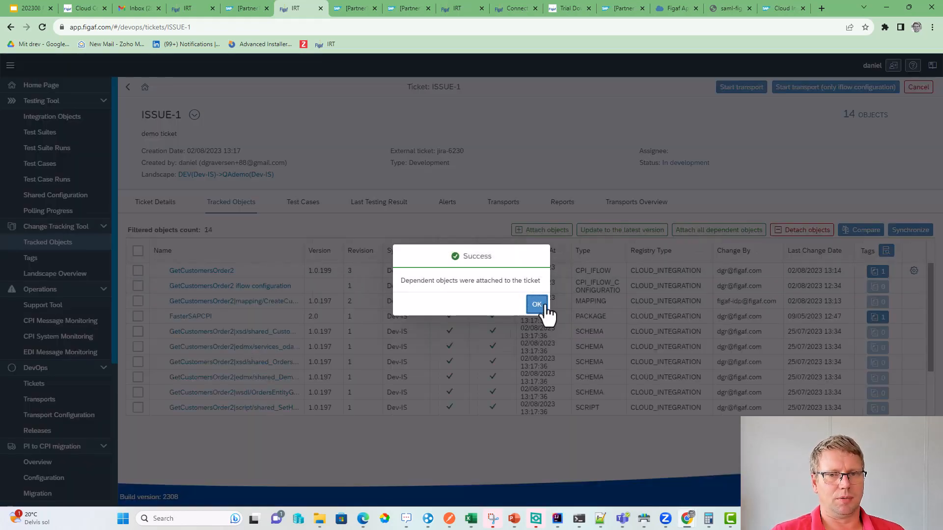
{"action": "left_click", "coordinate": [536, 305]}
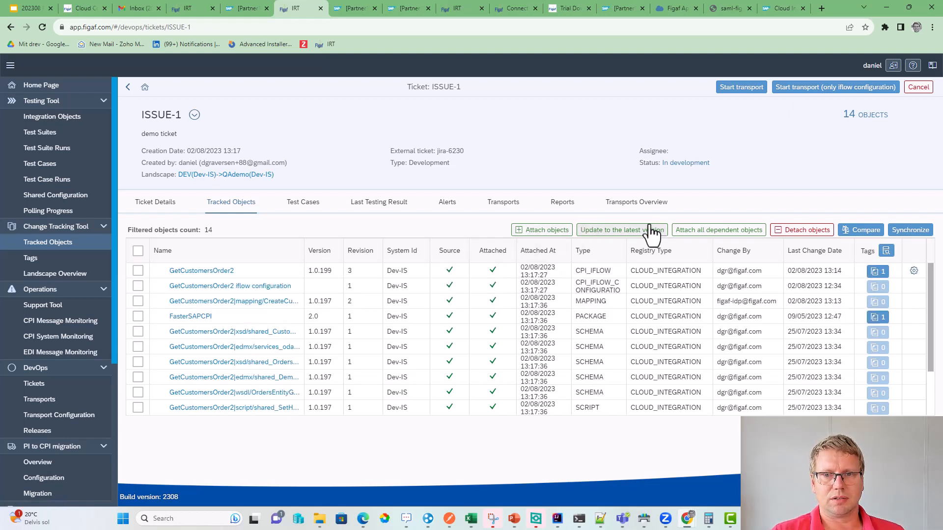
{"action": "left_click", "coordinate": [317, 201]}
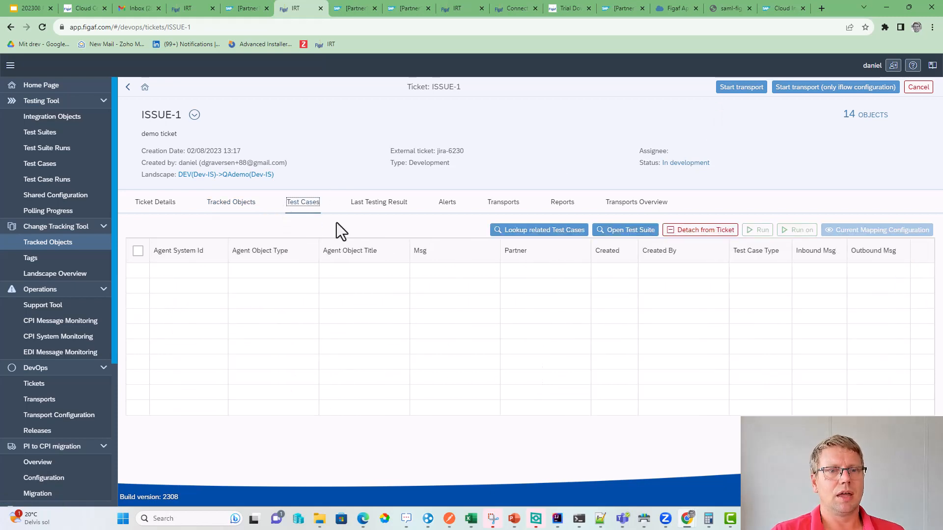
- Link the related GetCustomersOrder2 regression test case to ISSUE-1
{"action": "left_click", "coordinate": [496, 232]}
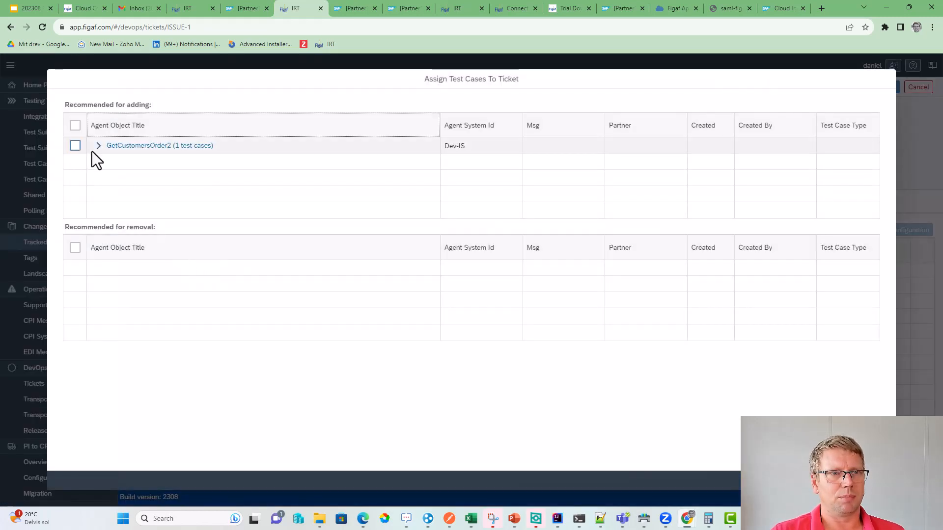
{"action": "left_click", "coordinate": [98, 146]}
{"action": "left_click", "coordinate": [76, 162]}
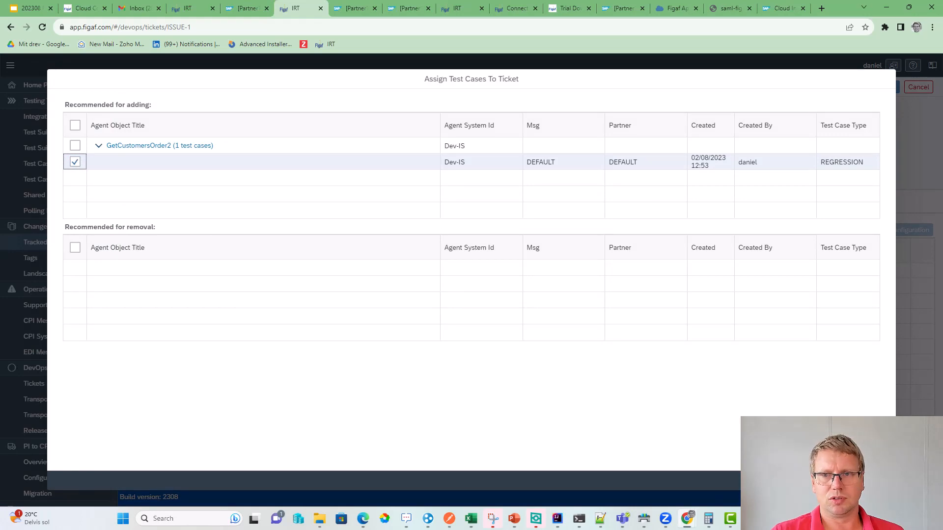
{"action": "left_click", "coordinate": [845, 480]}
{"action": "left_click", "coordinate": [538, 305]}
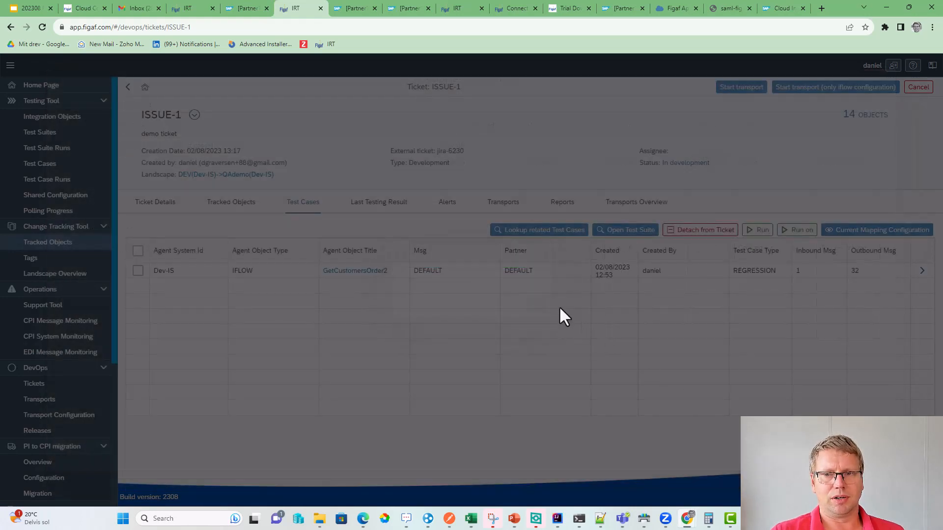
- Run the ticket's test cases on the Dev-IS system
{"action": "left_click", "coordinate": [762, 231]}
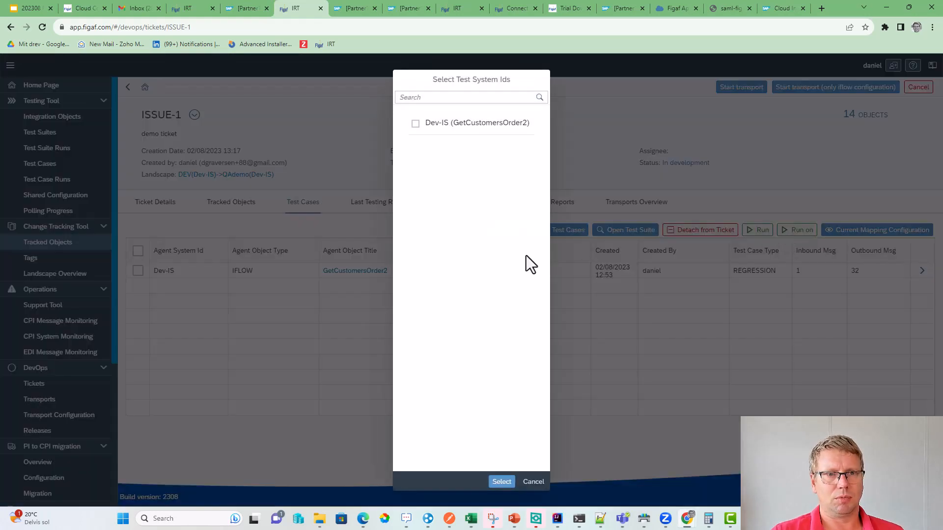
{"action": "left_click", "coordinate": [455, 125]}
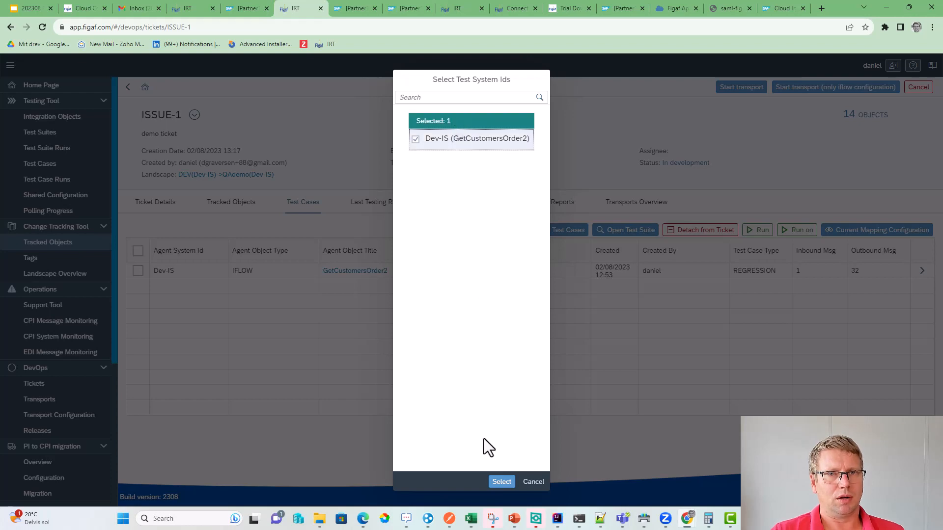
{"action": "left_click", "coordinate": [501, 481]}
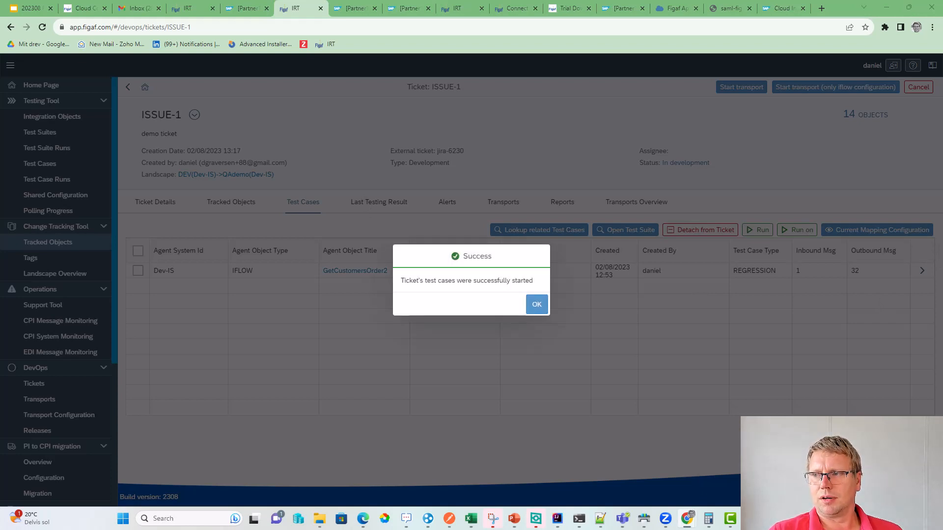
{"action": "left_click", "coordinate": [535, 304]}
- Open the newest GetCustomersOrder2 test run results and refresh until it finishes with ERROR
{"action": "left_click", "coordinate": [922, 272]}
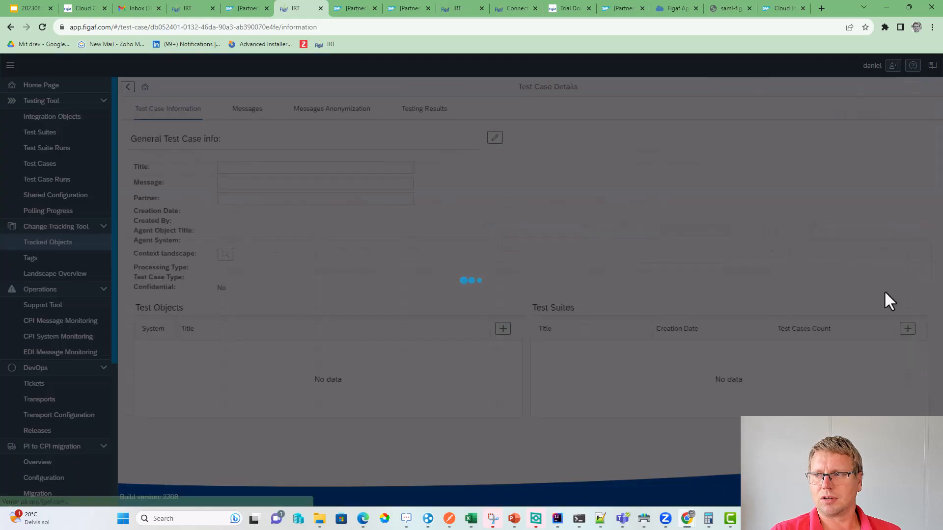
{"action": "left_click", "coordinate": [419, 108]}
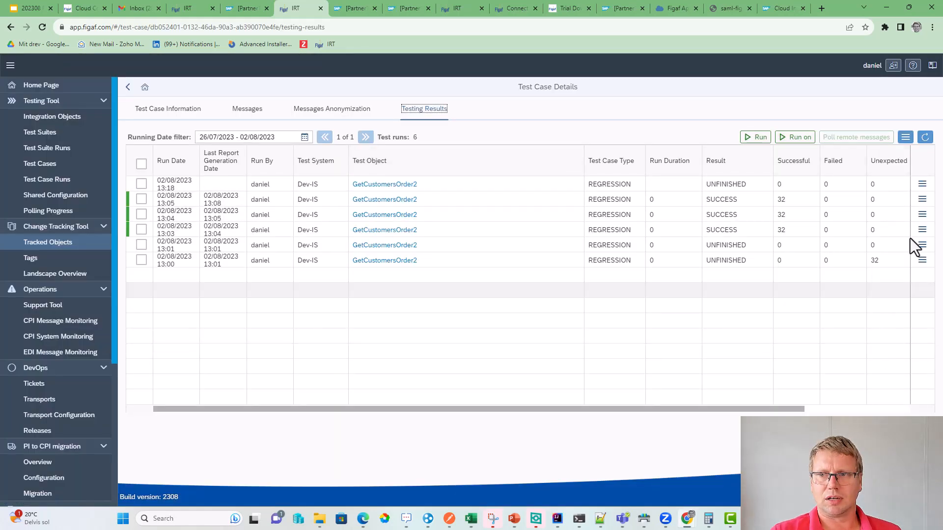
{"action": "left_click", "coordinate": [922, 183]}
{"action": "left_click", "coordinate": [838, 182]}
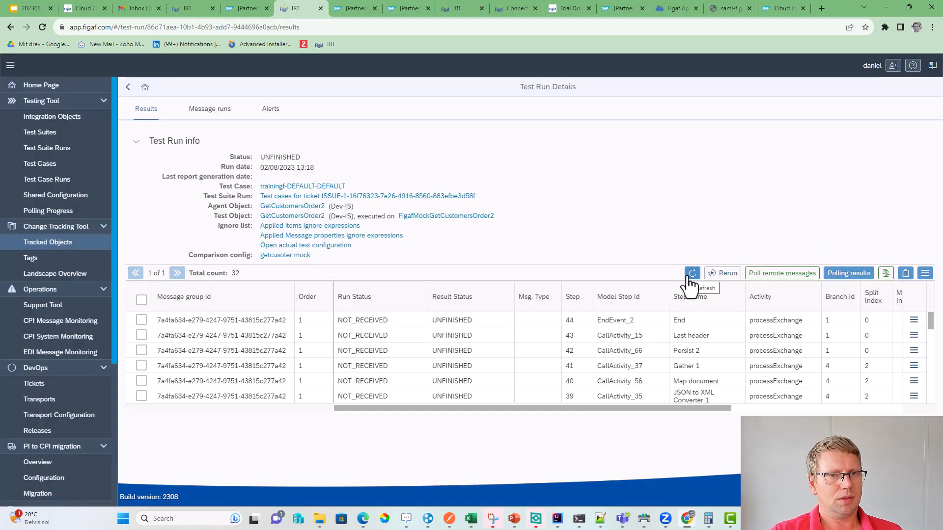
{"action": "left_click", "coordinate": [690, 275]}
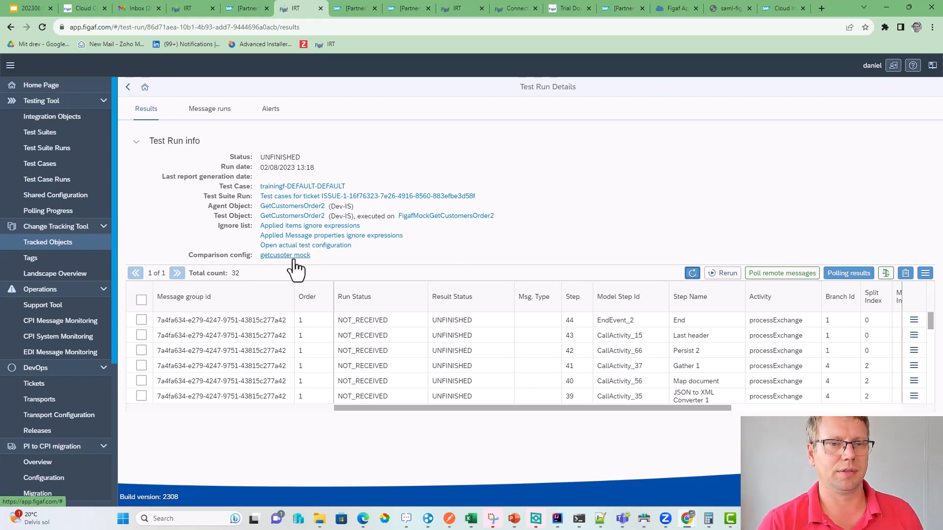
{"action": "left_click", "coordinate": [693, 273]}
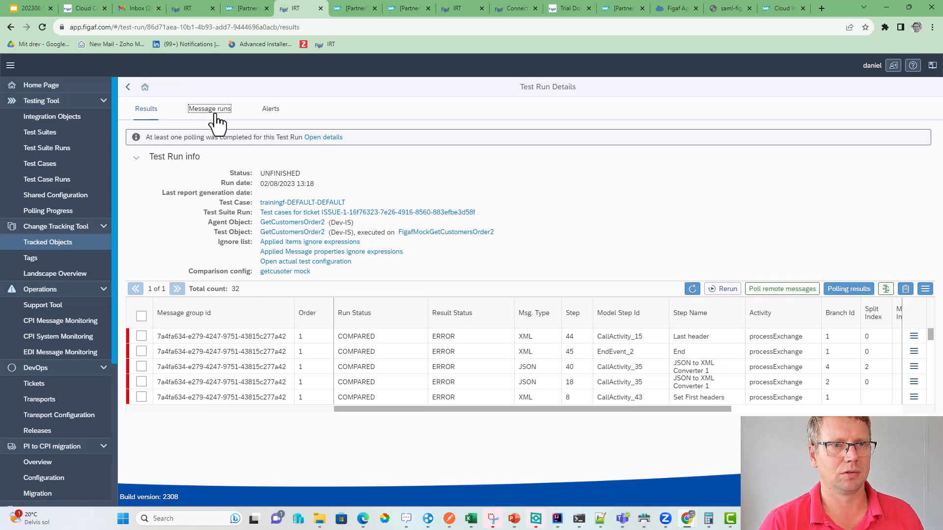
{"action": "left_click", "coordinate": [214, 115]}
{"action": "left_click", "coordinate": [146, 110]}
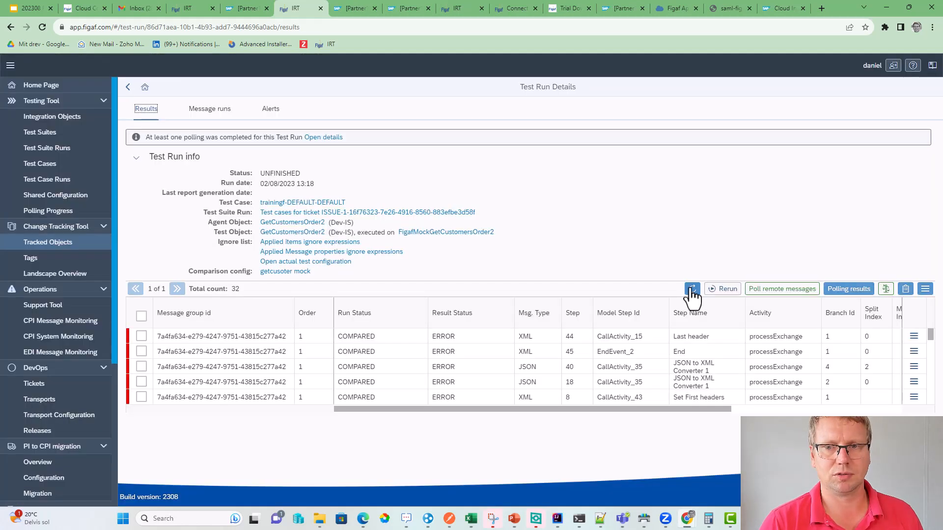
{"action": "left_click", "coordinate": [692, 290]}
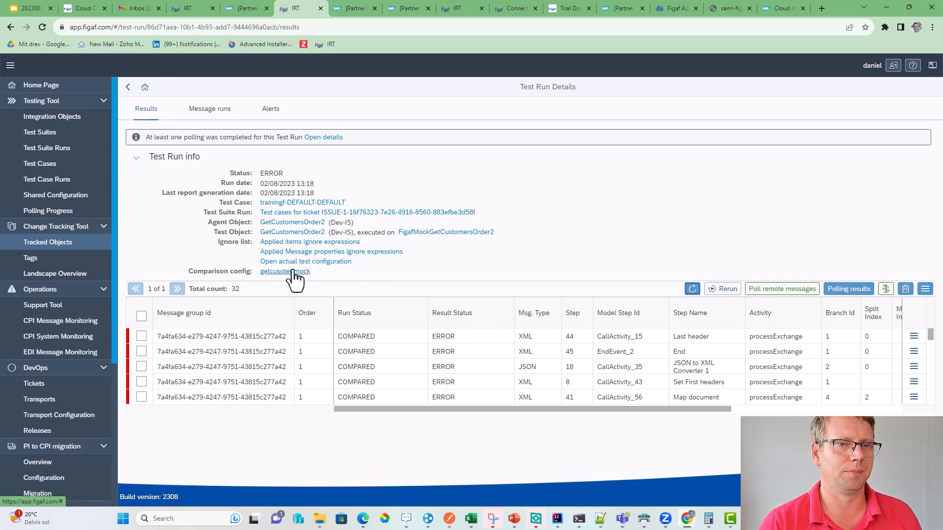
- Review the getcusoter comparison settings, then show expected versus actual differences for the End step
{"action": "left_click", "coordinate": [293, 271]}
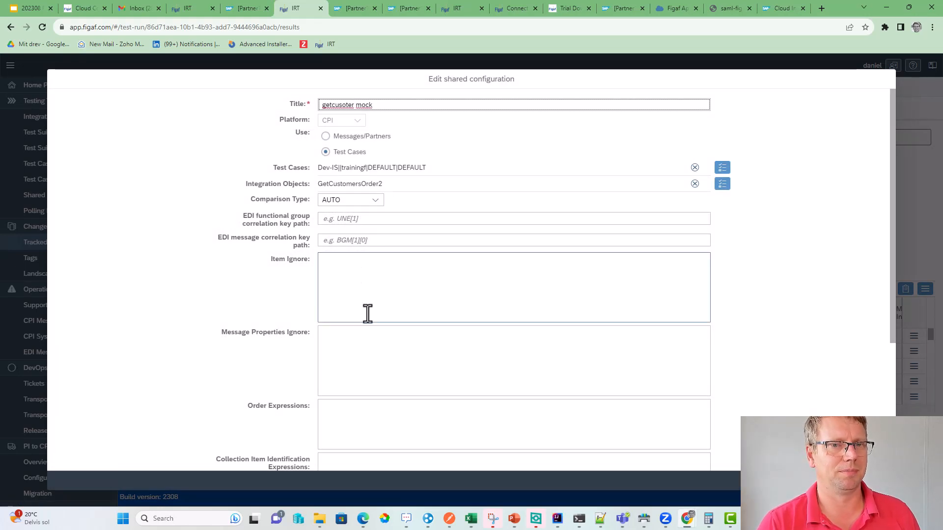
{"action": "left_click", "coordinate": [339, 293]}
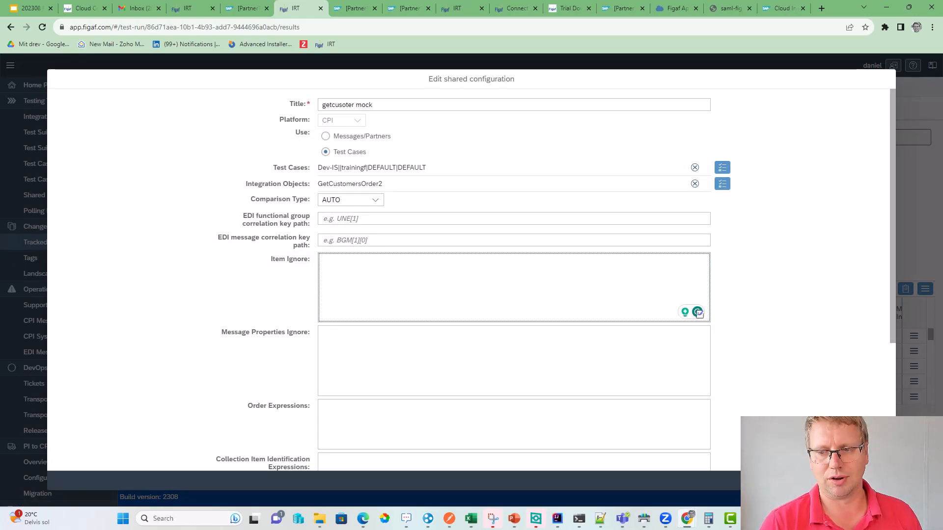
{"action": "key", "text": "Escape"}
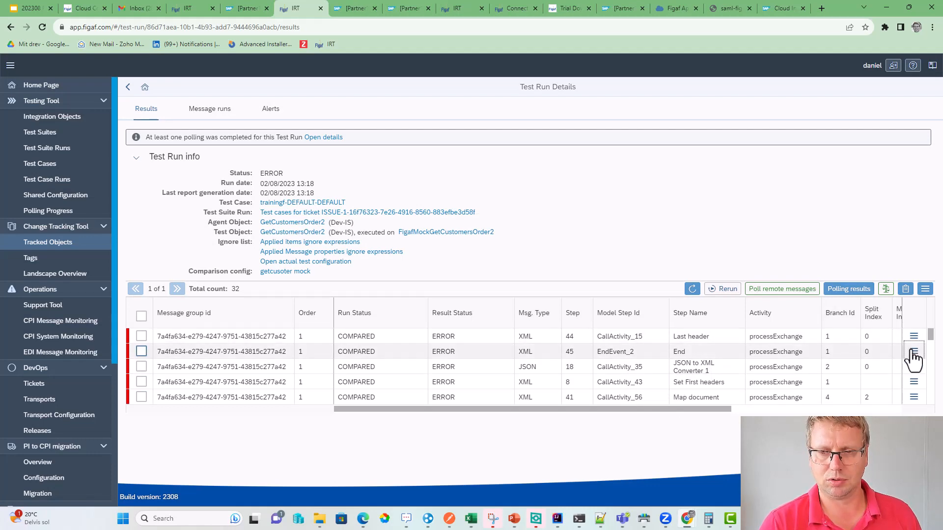
{"action": "left_click", "coordinate": [913, 353]}
{"action": "left_click", "coordinate": [817, 361]}
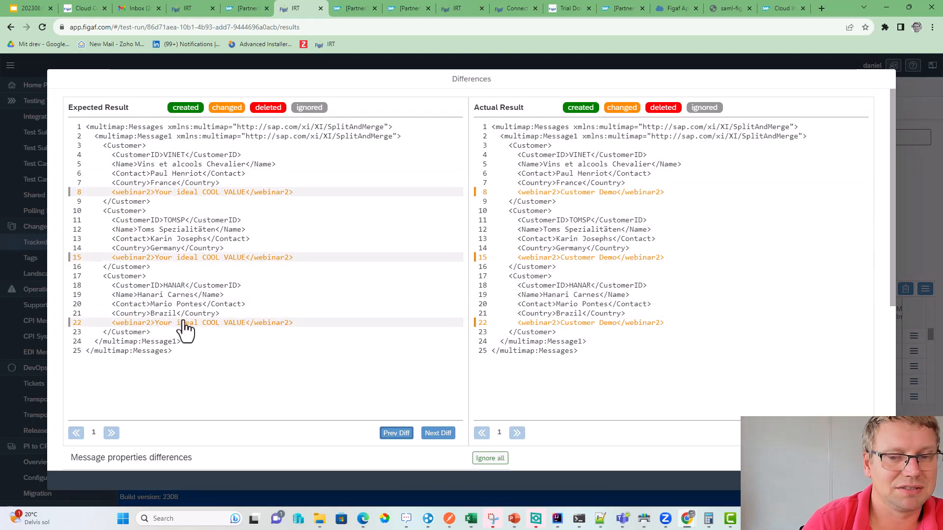
- Ignore all differing message properties and recompare only the non-successful results
{"action": "scroll", "coordinate": [339, 358], "scroll_direction": "down", "scroll_amount": 1}
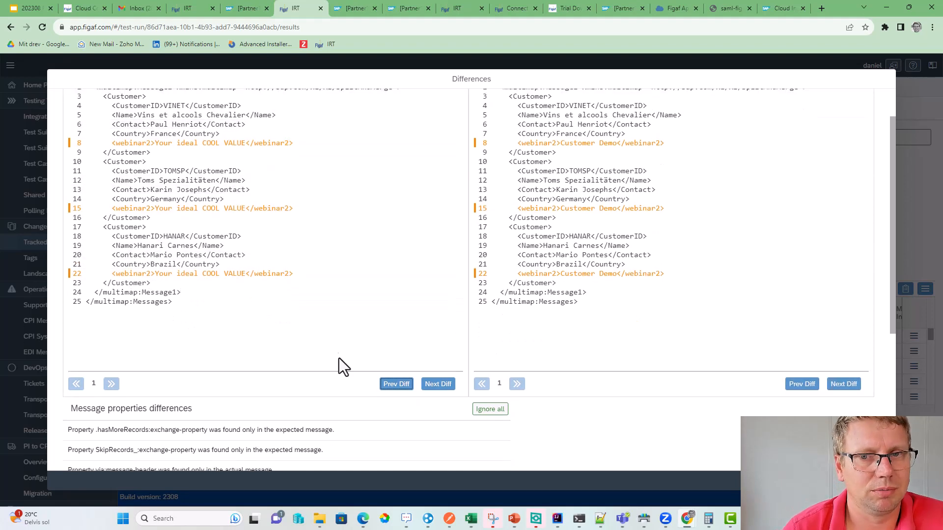
{"action": "left_click", "coordinate": [484, 410]}
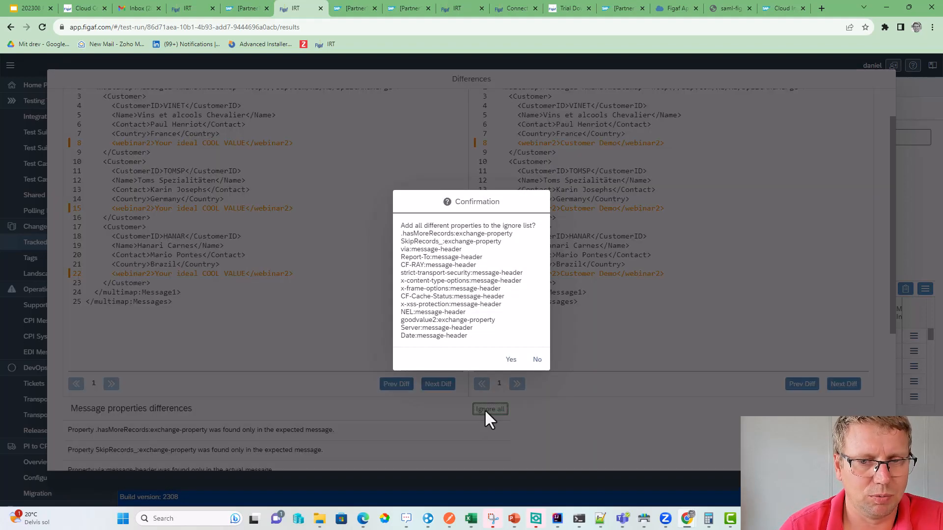
{"action": "left_click", "coordinate": [510, 359]}
{"action": "left_click", "coordinate": [530, 312]}
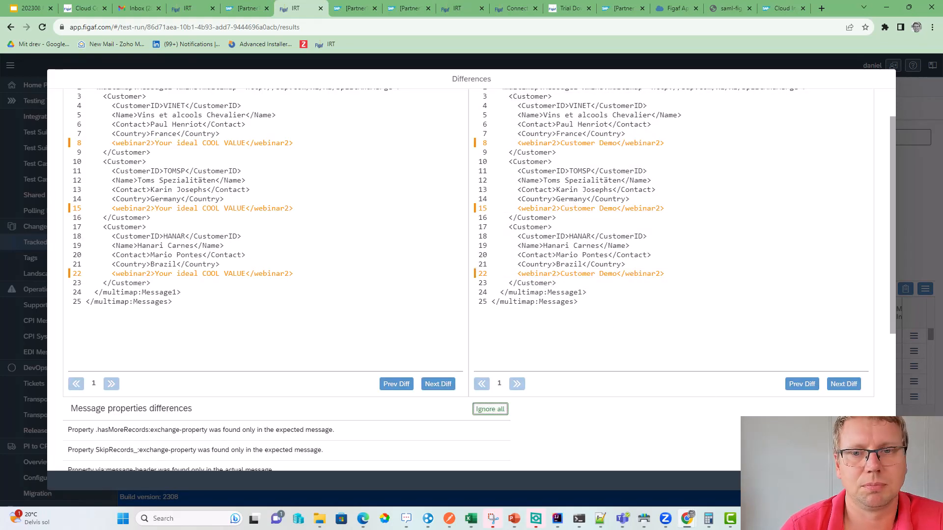
{"action": "key", "text": "Escape"}
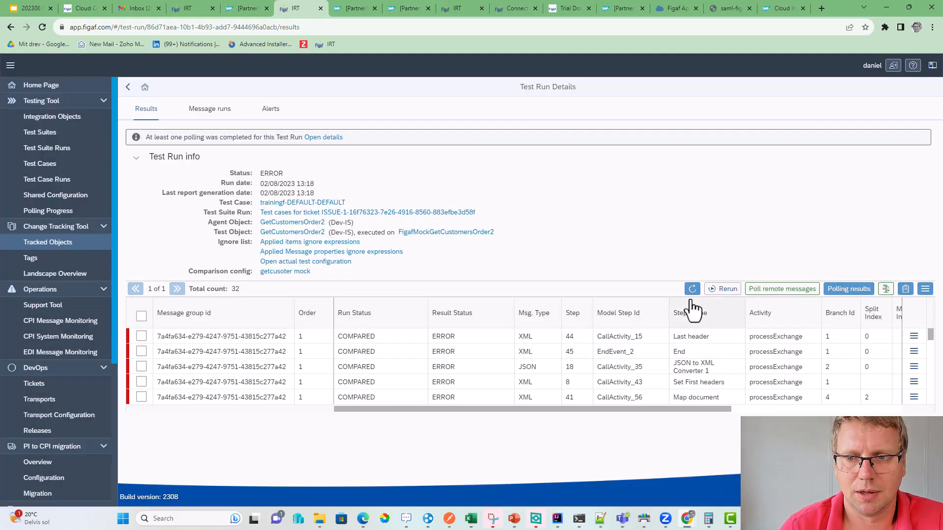
{"action": "left_click", "coordinate": [886, 289]}
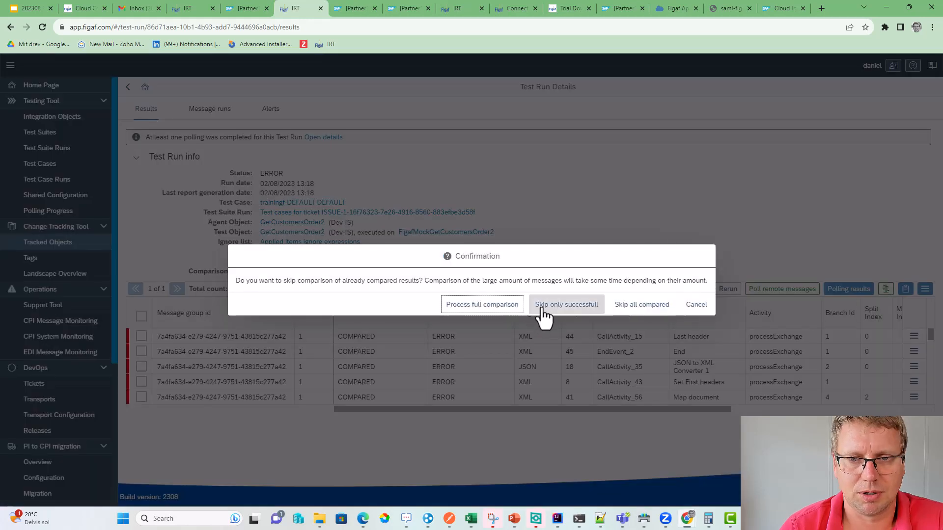
{"action": "left_click", "coordinate": [580, 309]}
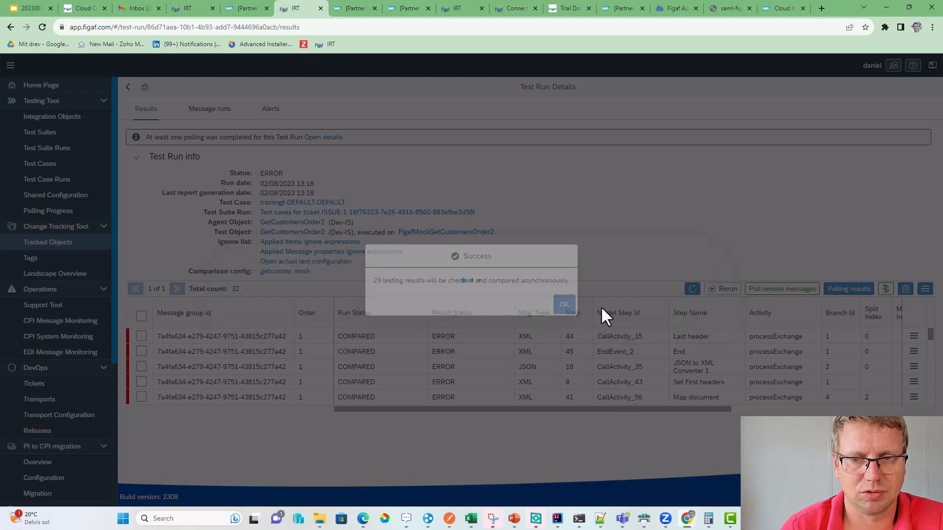
{"action": "left_click", "coordinate": [564, 305]}
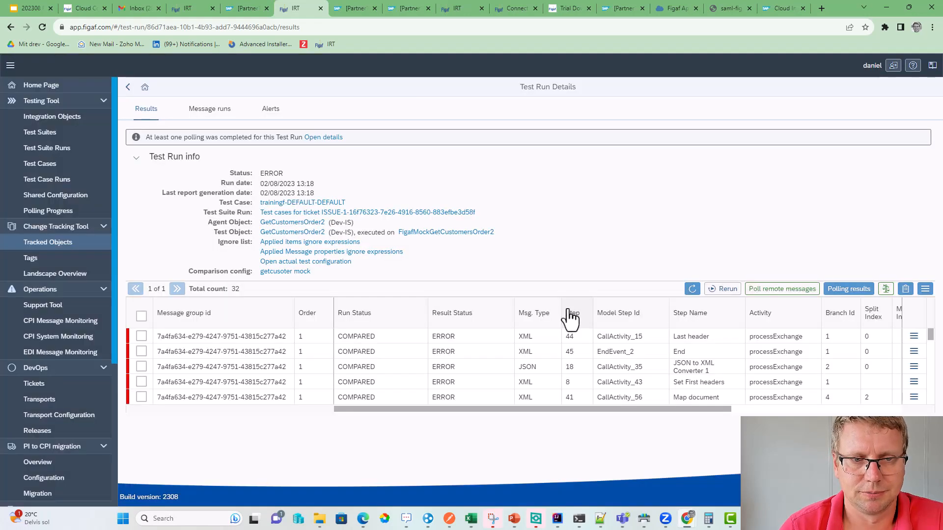
{"action": "left_click", "coordinate": [691, 290]}
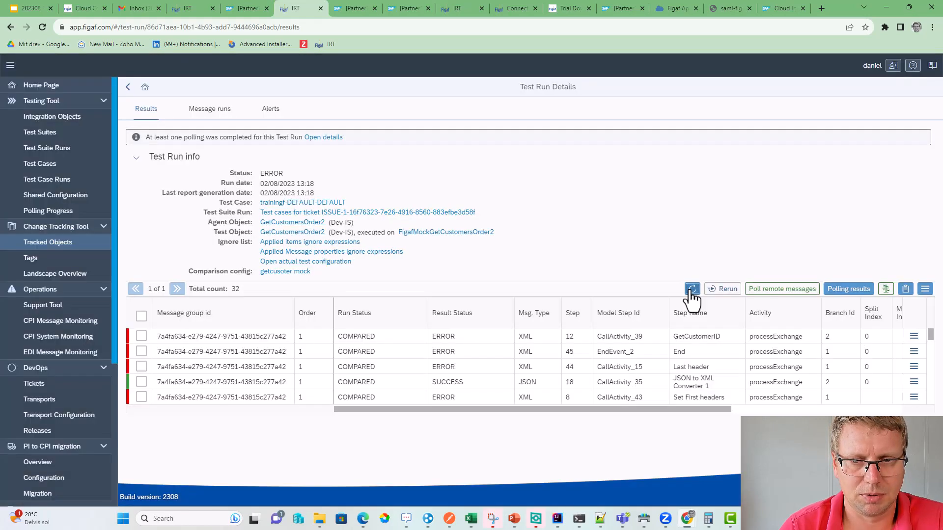
{"action": "left_click", "coordinate": [691, 290]}
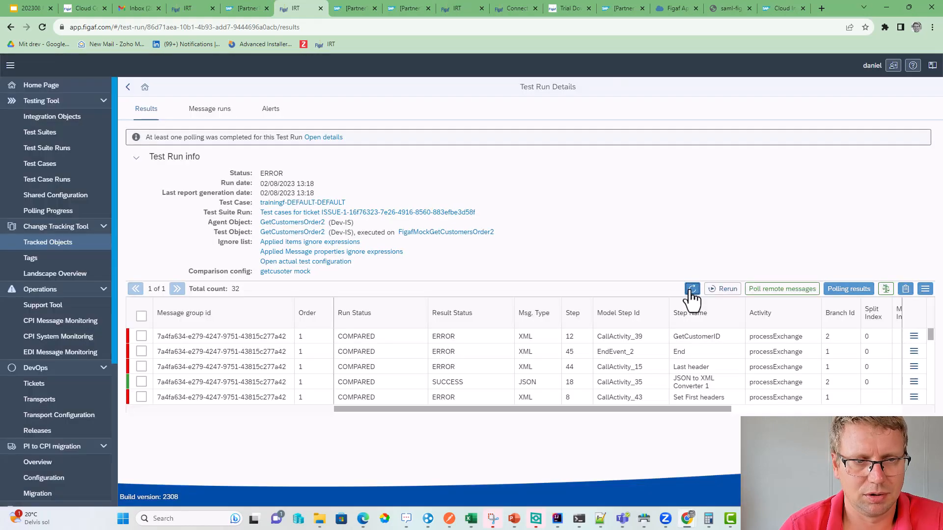
{"action": "left_click", "coordinate": [691, 291]}
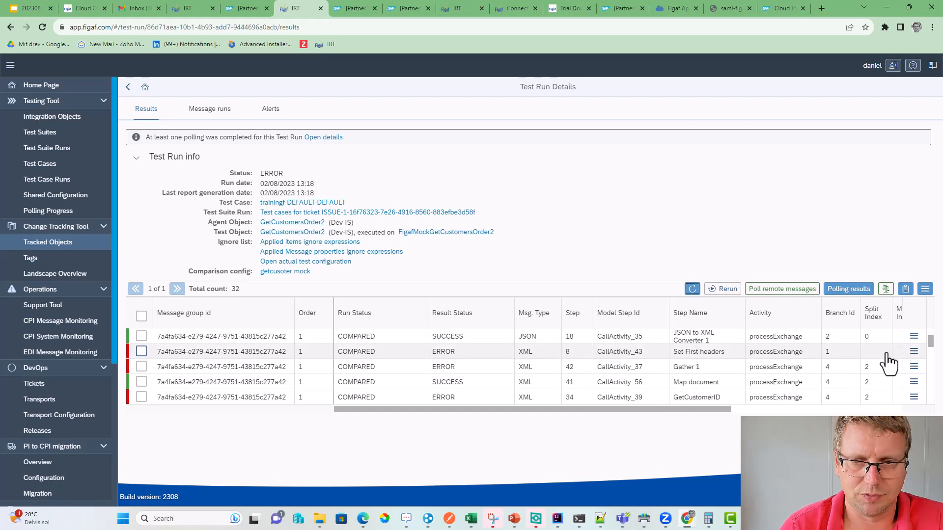
- Ignore the Set First headers property differences as well and recompare again
{"action": "left_click", "coordinate": [914, 355]}
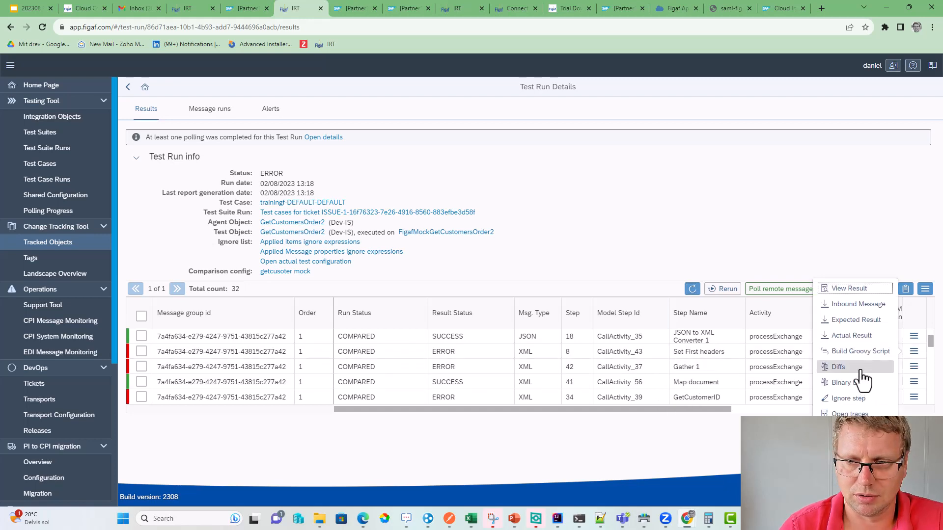
{"action": "left_click", "coordinate": [835, 367]}
{"action": "scroll", "coordinate": [211, 461], "scroll_direction": "down", "scroll_amount": 2}
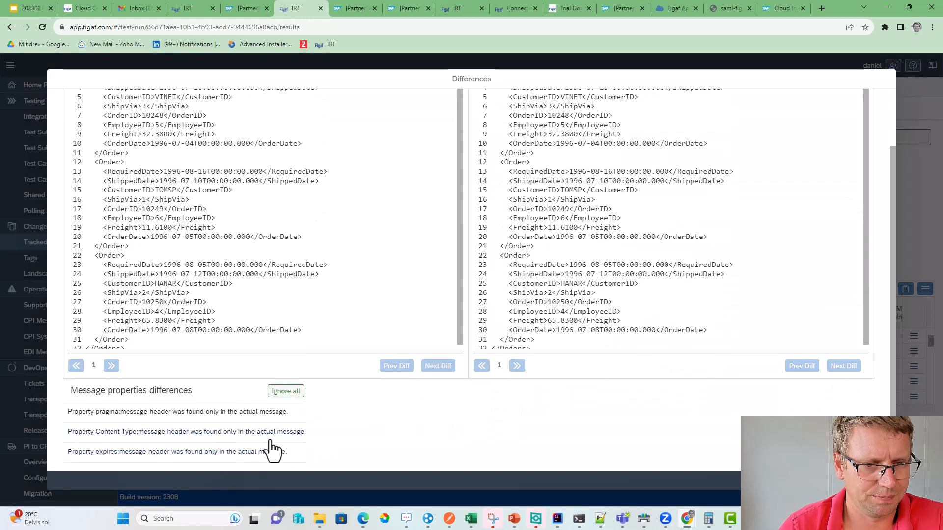
{"action": "left_click", "coordinate": [286, 391]}
{"action": "left_click", "coordinate": [511, 316]}
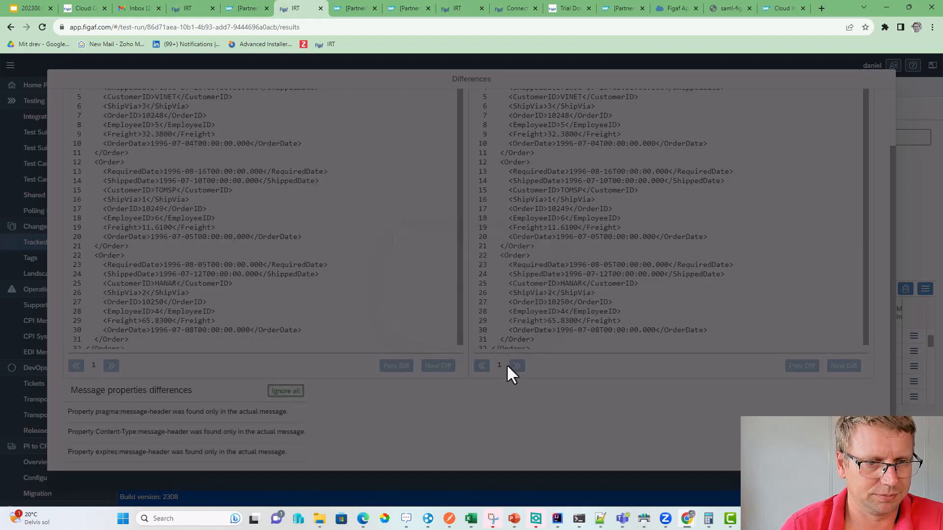
{"action": "left_click", "coordinate": [537, 305]}
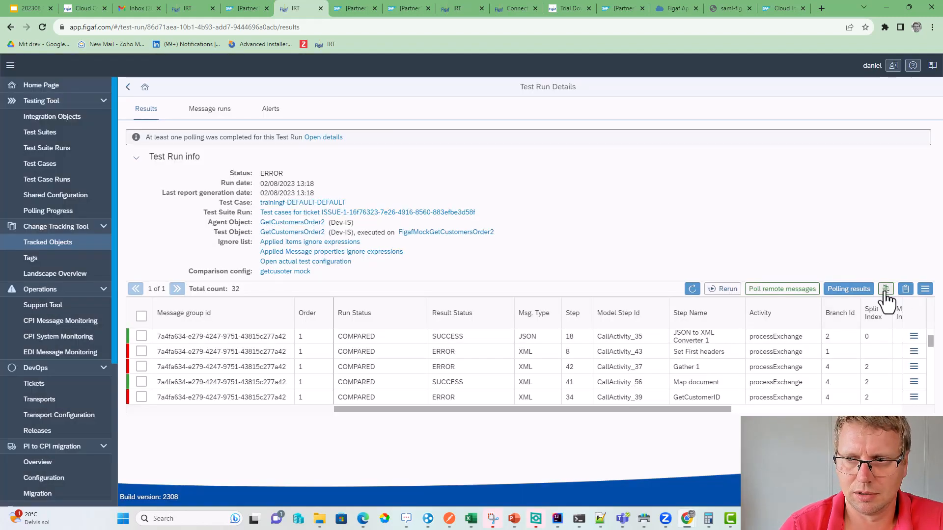
{"action": "left_click", "coordinate": [886, 289]}
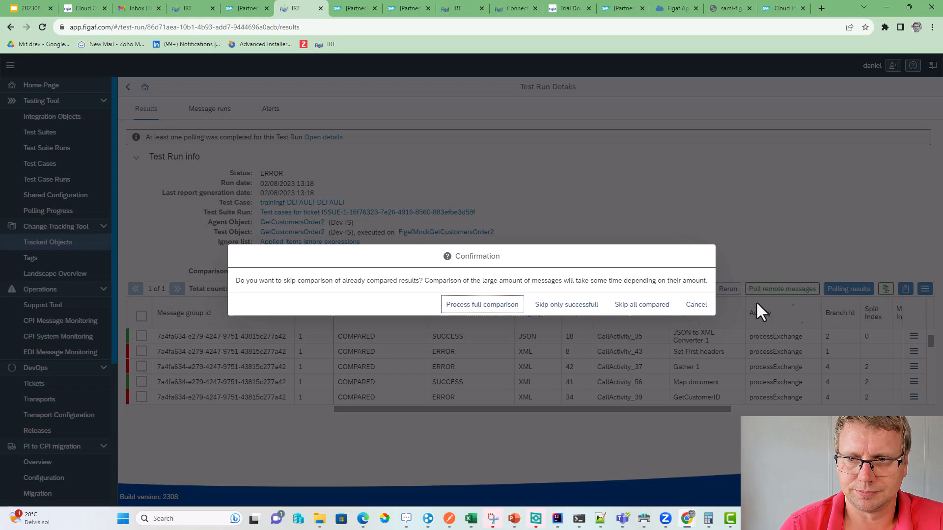
{"action": "left_click", "coordinate": [573, 314]}
{"action": "left_click", "coordinate": [564, 307]}
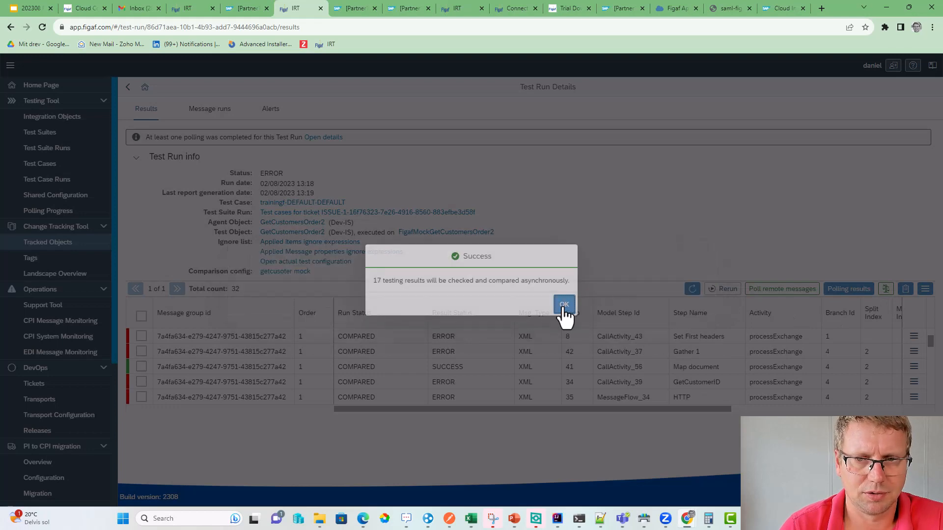
{"action": "left_click", "coordinate": [692, 290]}
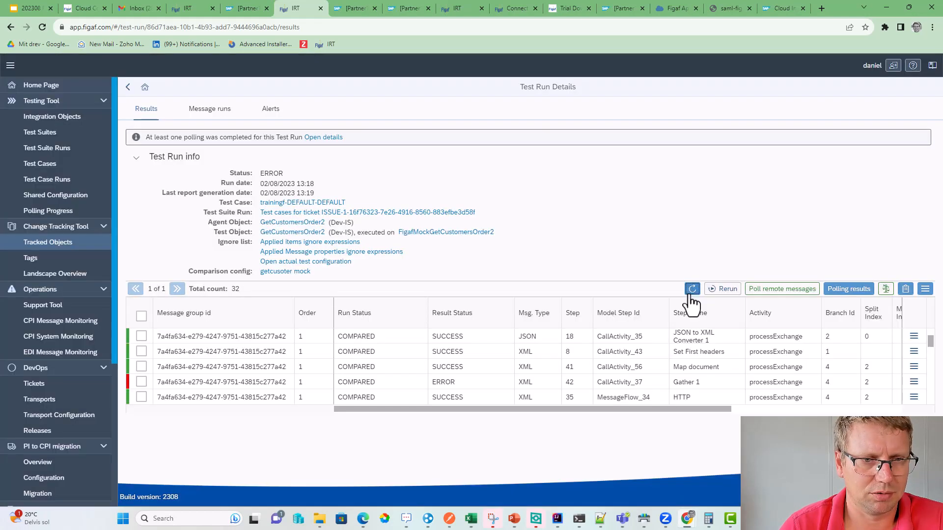
{"action": "left_click", "coordinate": [691, 290]}
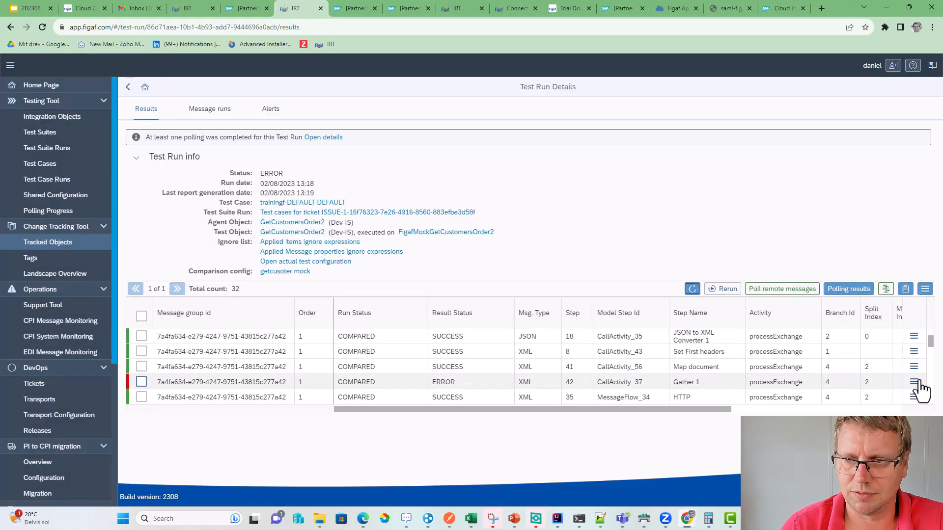
- Inspect the remaining Gather 1 differences on webinar2
{"action": "left_click", "coordinate": [914, 382]}
{"action": "left_click", "coordinate": [838, 396]}
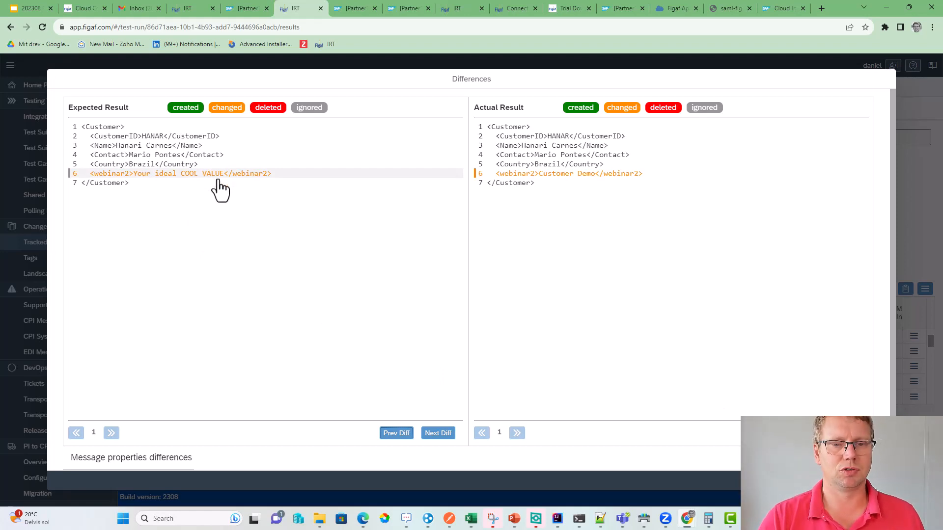
{"action": "left_click", "coordinate": [878, 480]}
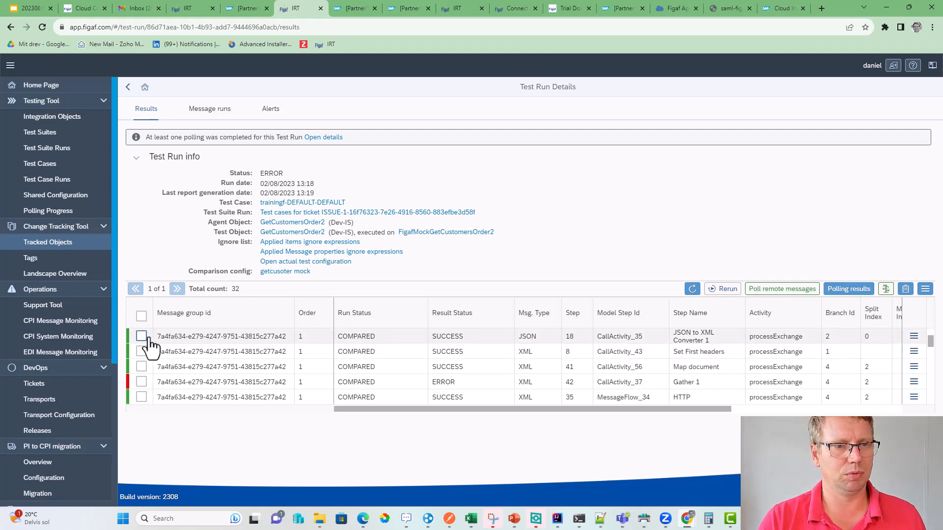
- Update the test case from all this run's results, dropping all old messages
{"action": "left_click", "coordinate": [142, 316]}
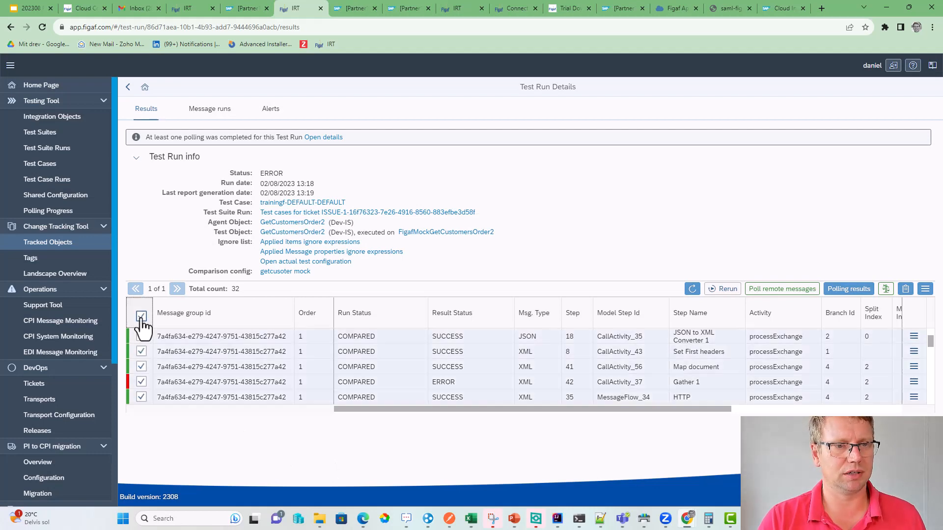
{"action": "left_click", "coordinate": [925, 290]}
{"action": "left_click", "coordinate": [842, 305]}
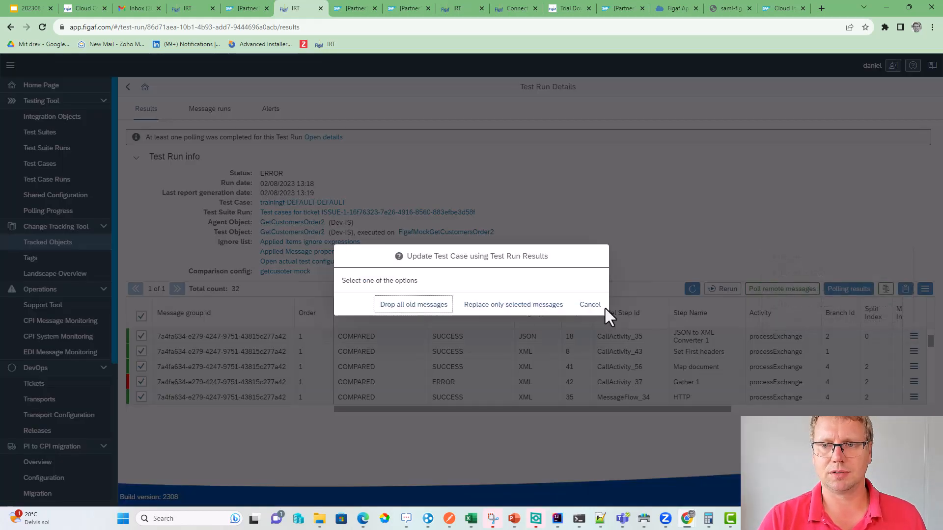
{"action": "left_click", "coordinate": [411, 305]}
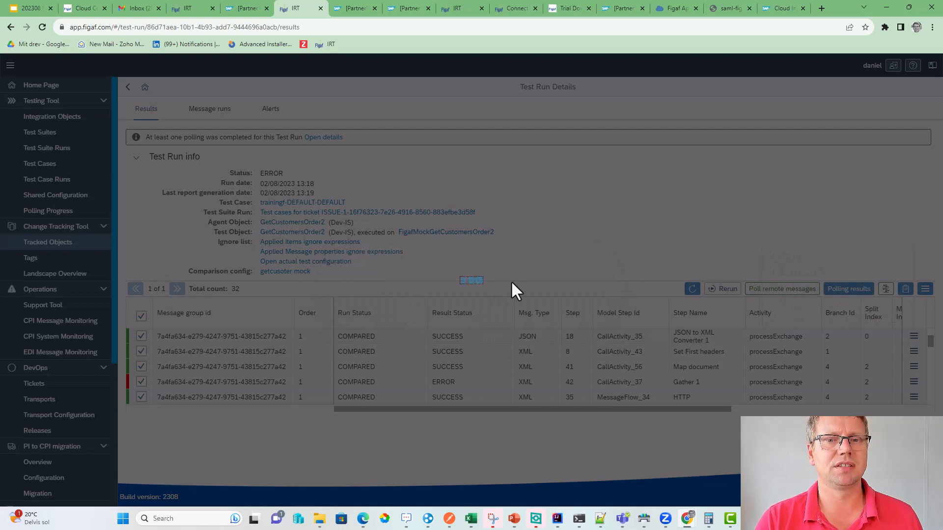
{"action": "left_click", "coordinate": [535, 304]}
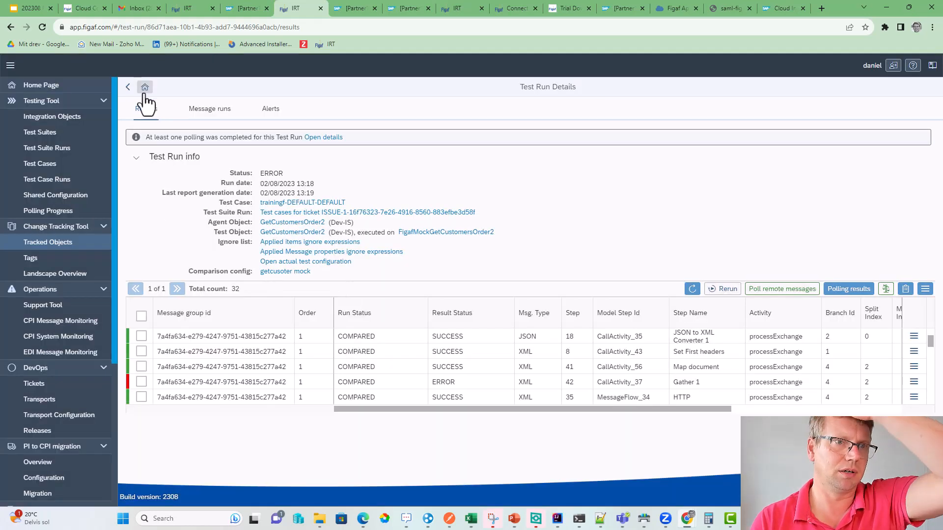
- Return to the GetCustomersOrder2 test case and run it again
{"action": "left_click", "coordinate": [128, 88]}
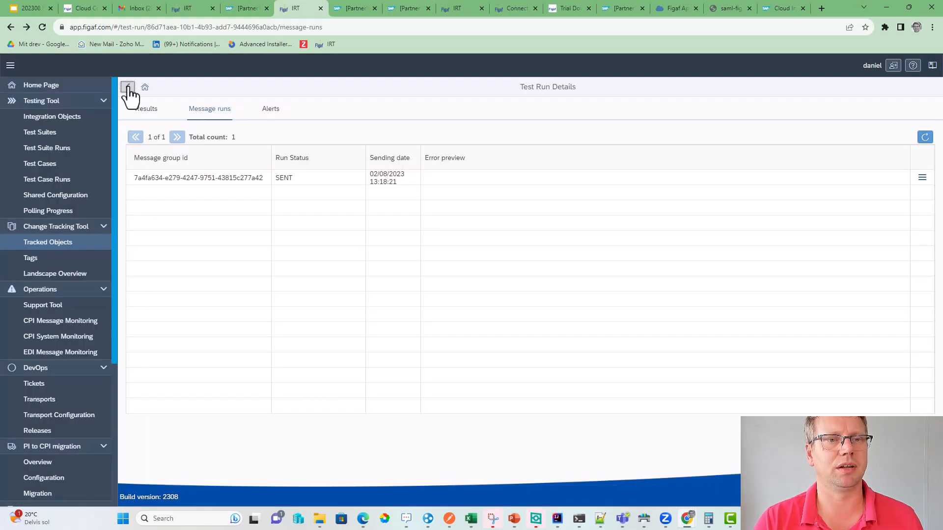
{"action": "left_click", "coordinate": [128, 89]}
{"action": "left_click", "coordinate": [128, 89]}
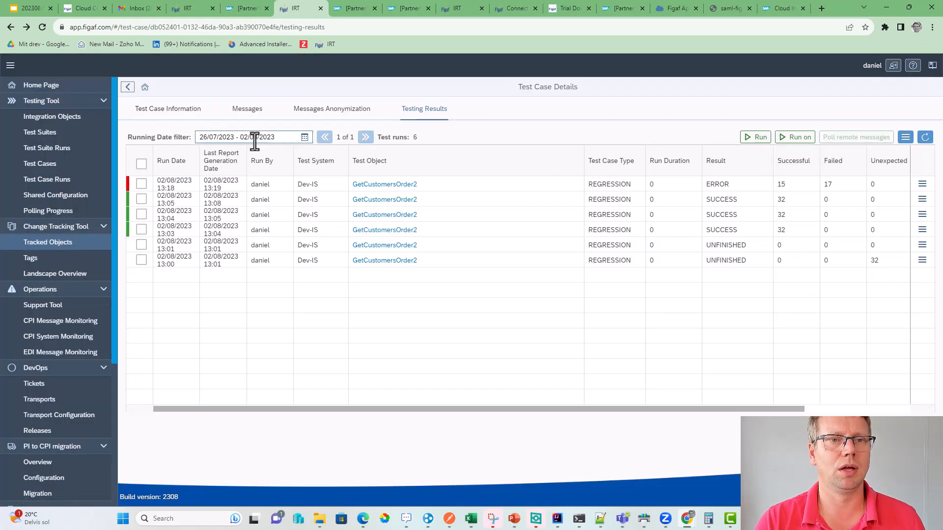
{"action": "left_click", "coordinate": [747, 142]}
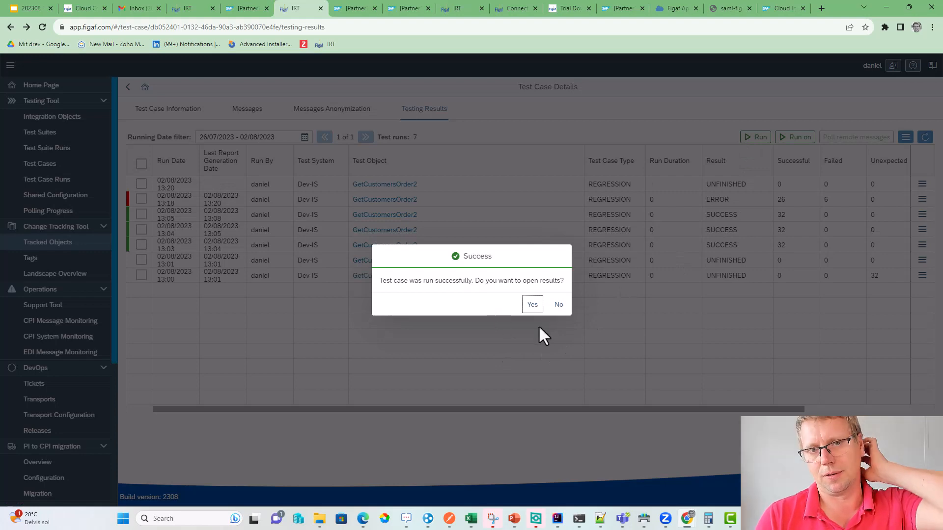
- Refresh the 13:20 run until all 32 results show SUCCESS, then go back to Tracked Objects
{"action": "left_click", "coordinate": [533, 305]}
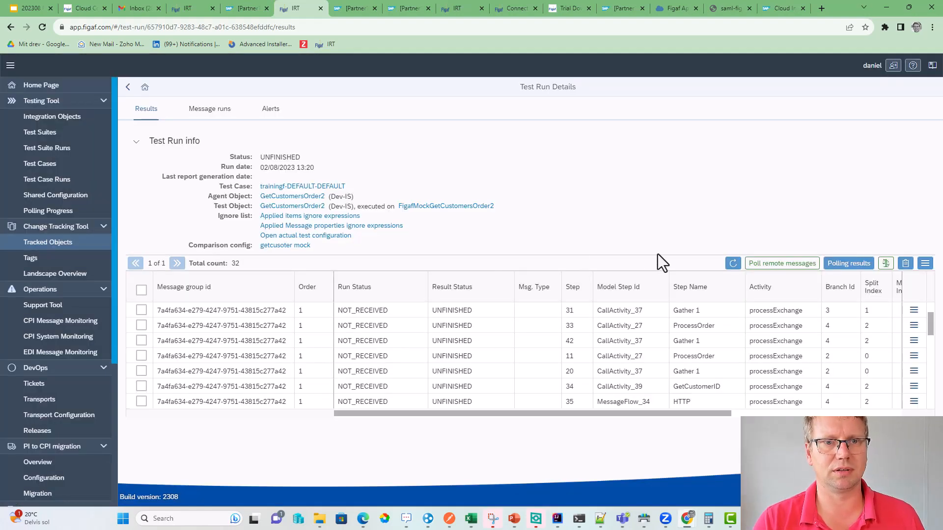
{"action": "left_click", "coordinate": [732, 264]}
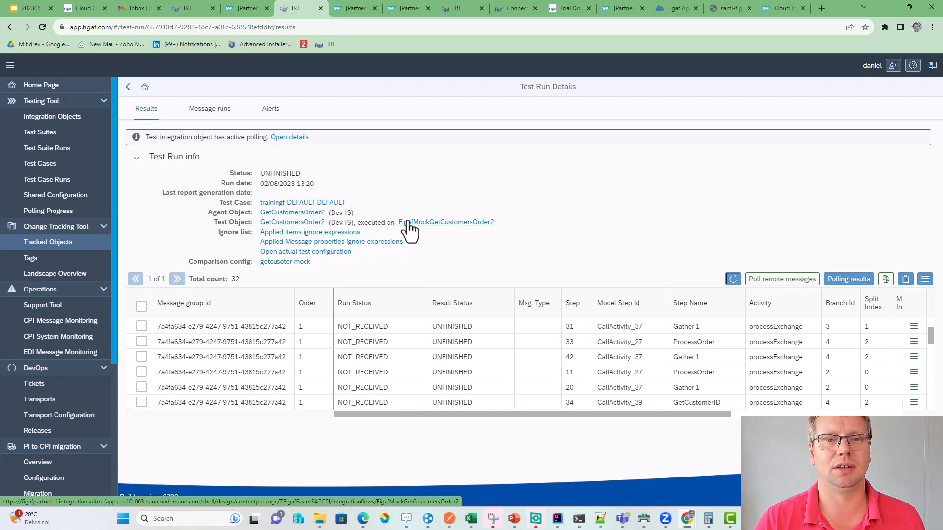
{"action": "left_click", "coordinate": [732, 279]}
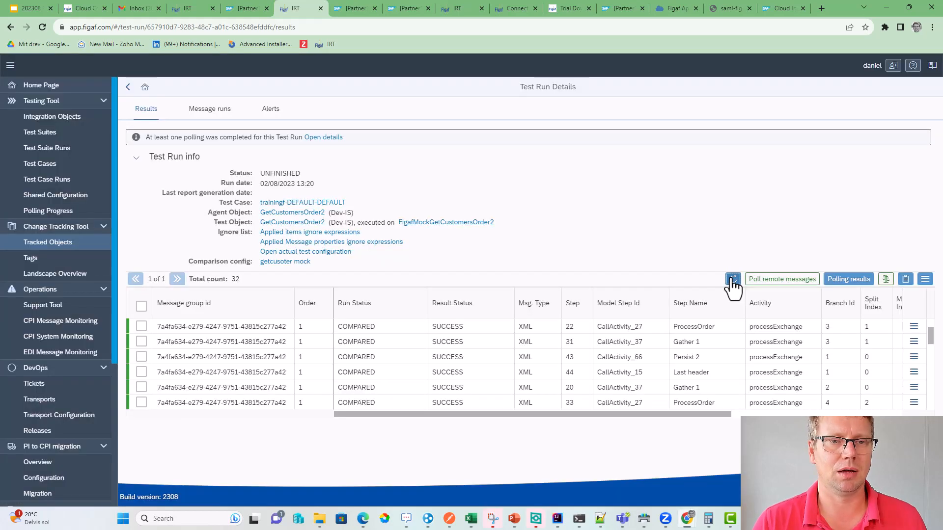
{"action": "left_click", "coordinate": [732, 279]}
{"action": "left_click", "coordinate": [732, 279]}
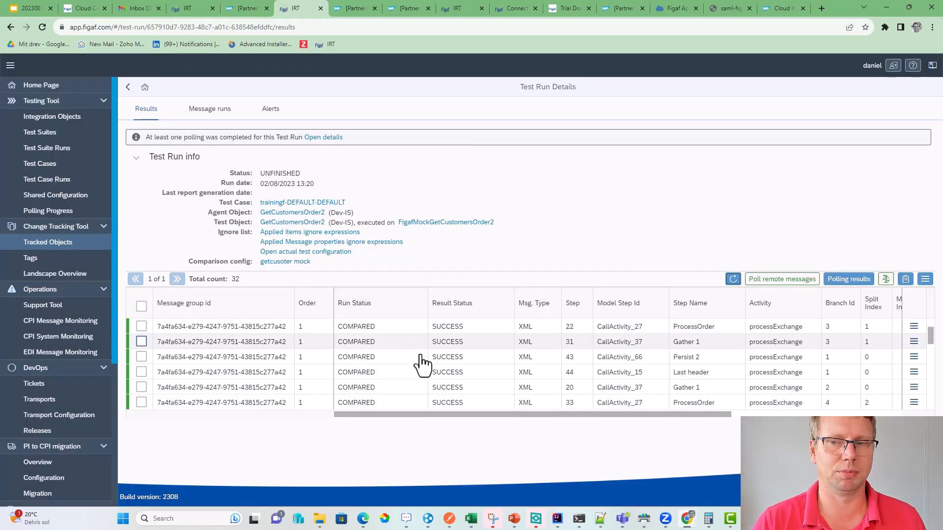
{"action": "left_click", "coordinate": [733, 279]}
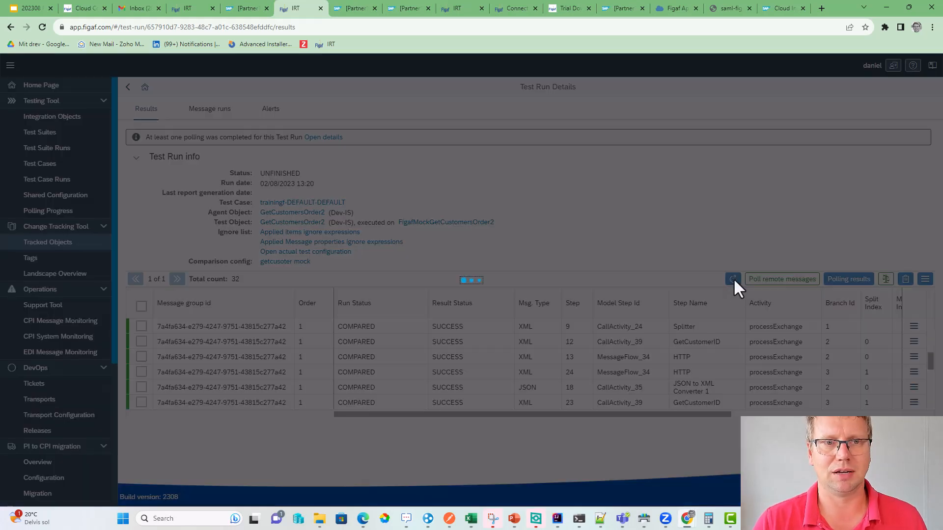
{"action": "scroll", "coordinate": [432, 368], "scroll_direction": "down", "scroll_amount": 5}
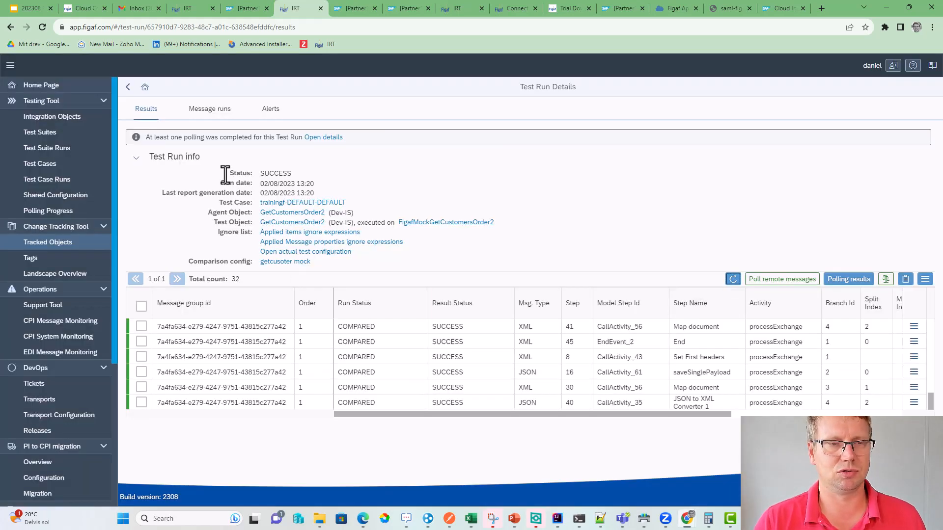
{"action": "left_click", "coordinate": [128, 87]}
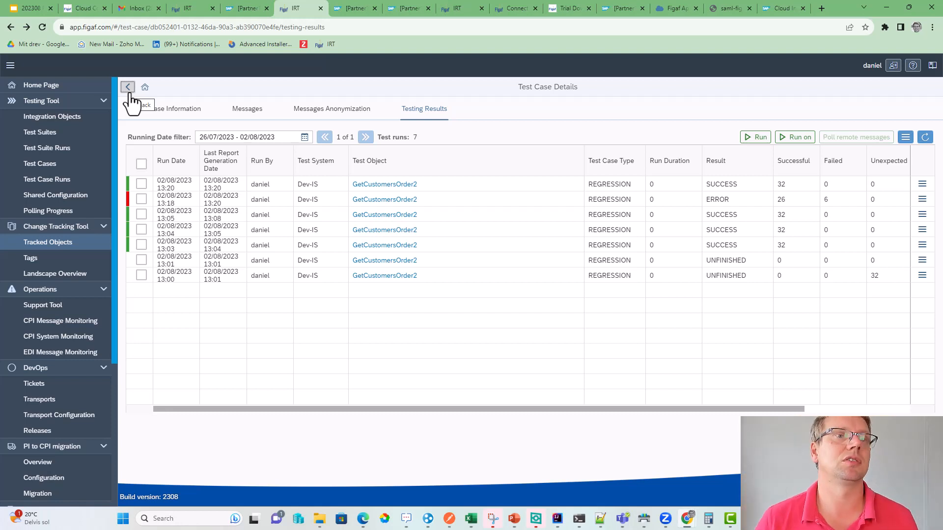
{"action": "left_click", "coordinate": [79, 238]}
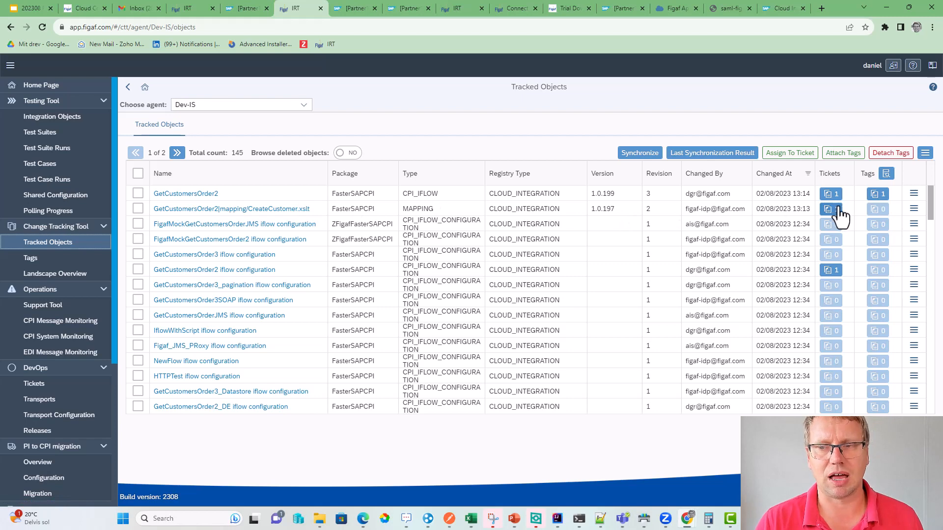
- Copy GetCustomersOrder2's Changed By SAP user name from the Tracked Objects list
{"action": "left_click", "coordinate": [723, 192]}
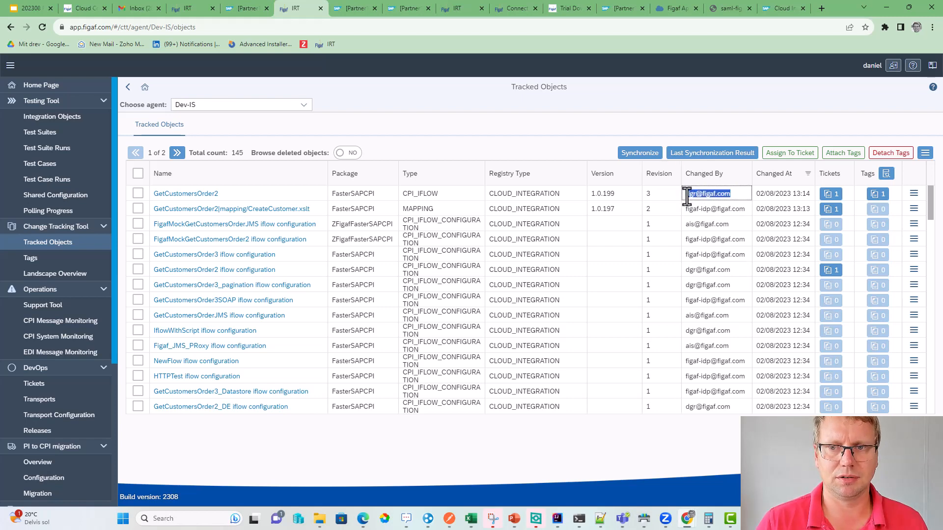
{"action": "scroll", "coordinate": [74, 414], "scroll_direction": "down", "scroll_amount": 4}
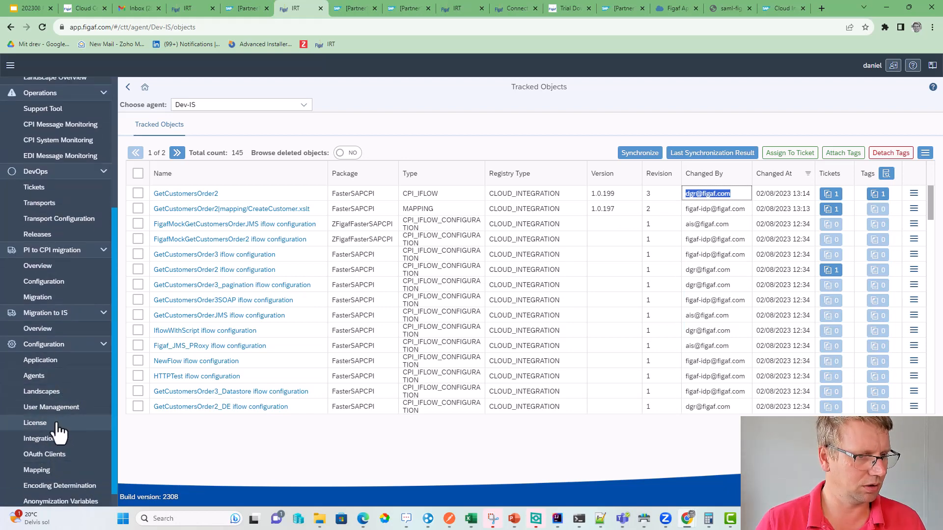
- In User Management, paste the copied name into the user's Mapped SAP user names and save
{"action": "left_click", "coordinate": [58, 410]}
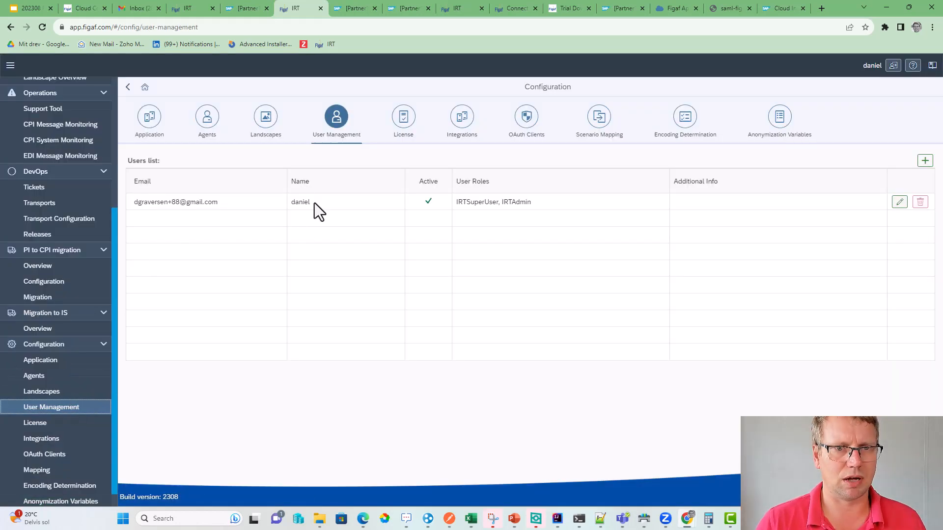
{"action": "left_click", "coordinate": [899, 202]}
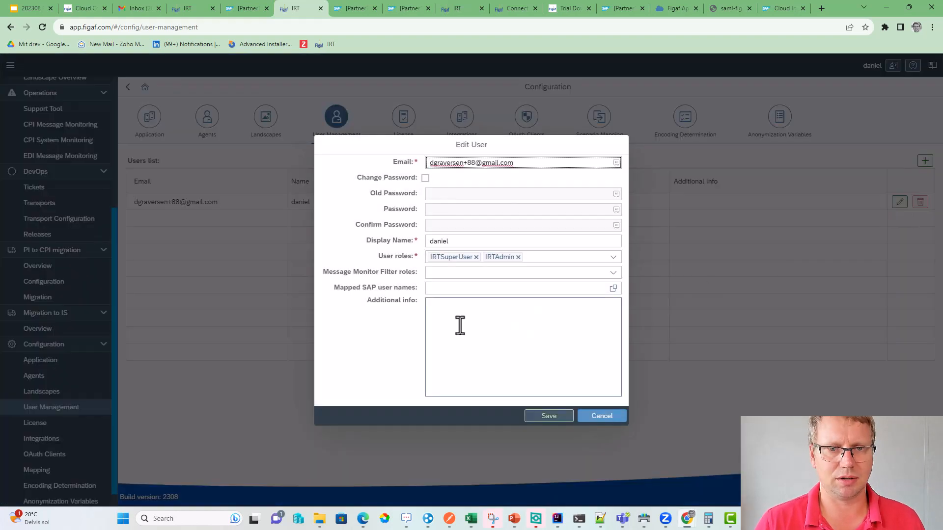
{"action": "left_click", "coordinate": [442, 288]}
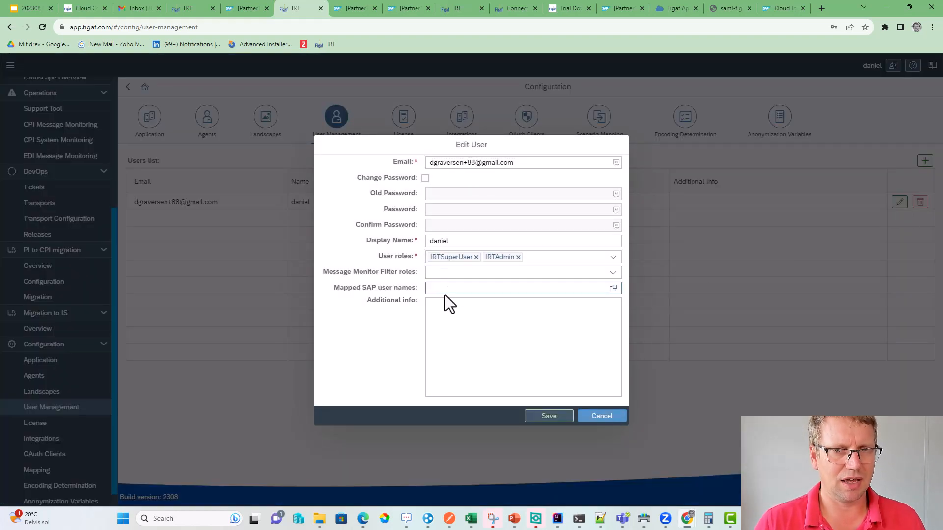
{"action": "key", "text": "ctrl+v"}
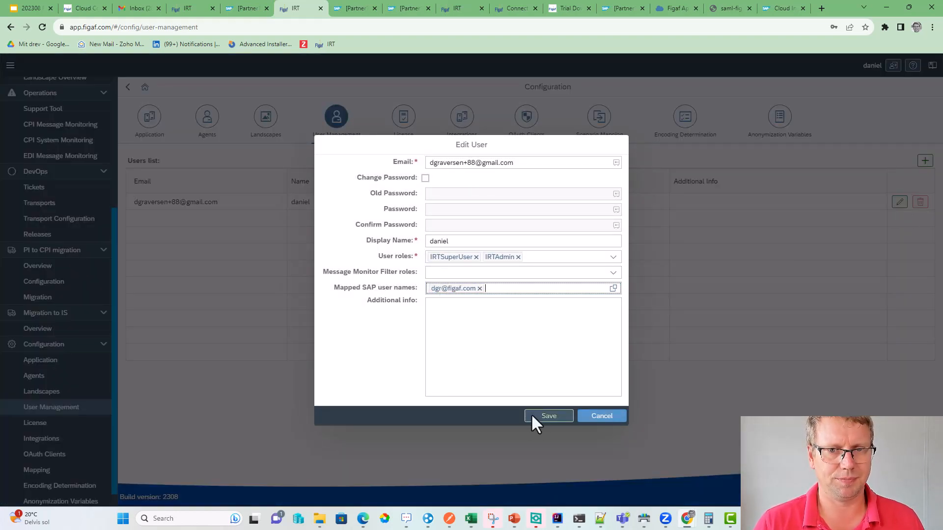
{"action": "left_click", "coordinate": [540, 416]}
{"action": "left_click", "coordinate": [557, 308]}
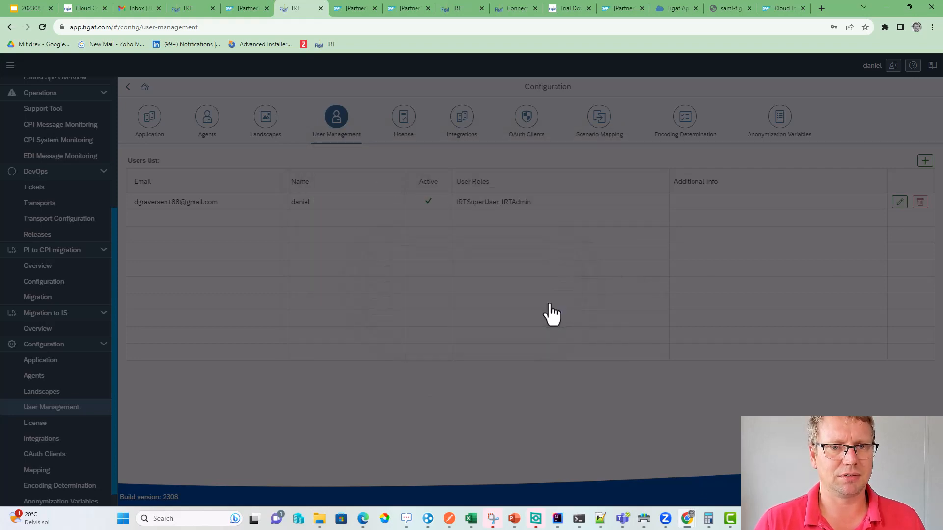
{"action": "scroll", "coordinate": [63, 193], "scroll_direction": "up", "scroll_amount": 2}
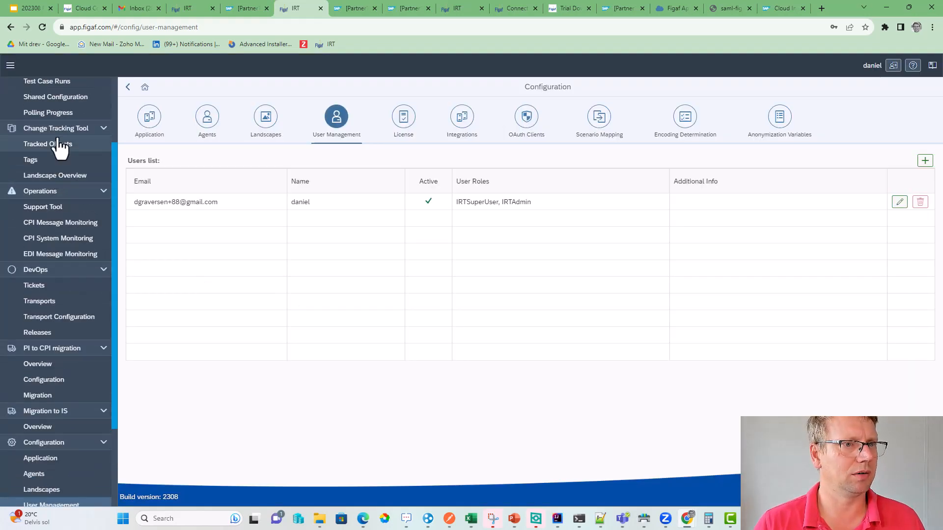
- From Tracked Objects, open the ISSUE-1 demo ticket linked to GetCustomersOrder2
{"action": "left_click", "coordinate": [59, 143]}
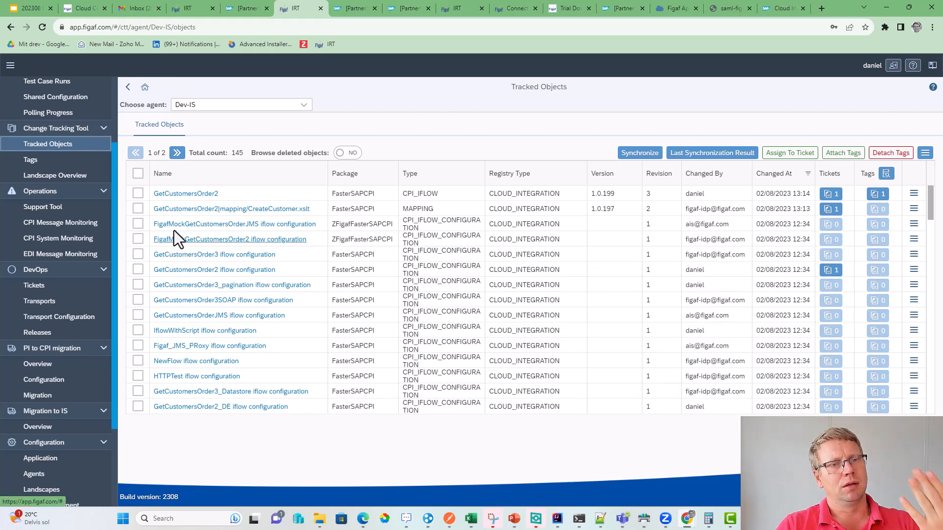
{"action": "left_click", "coordinate": [835, 201]}
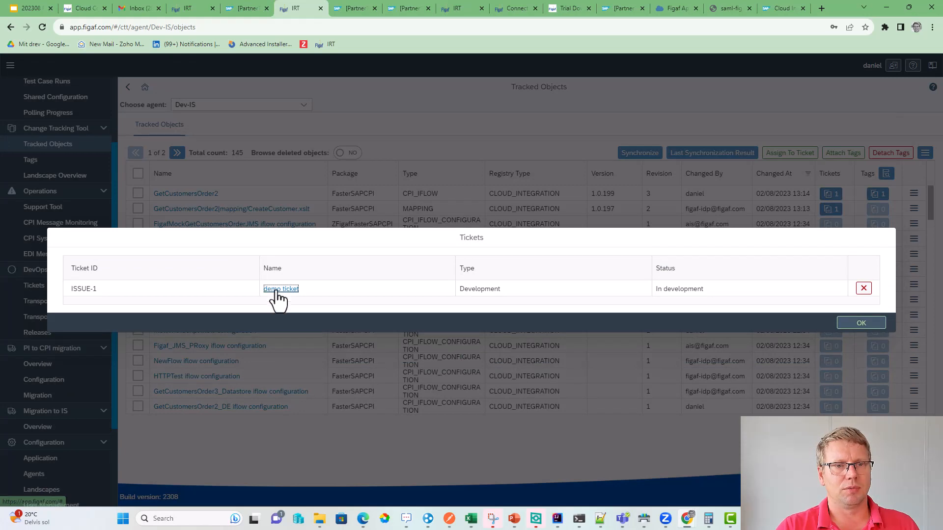
{"action": "left_click", "coordinate": [277, 290]}
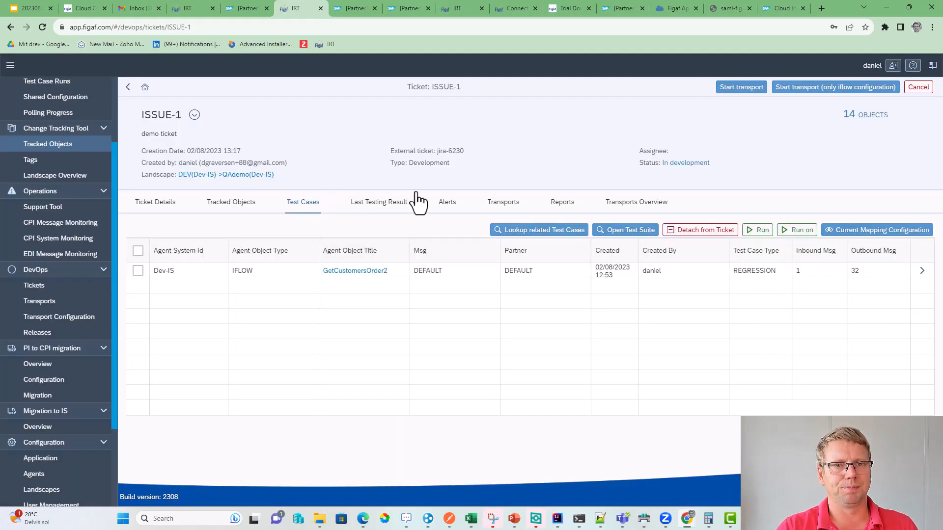
- Refresh ISSUE-1's last testing result, rerun its GetCustomersOrder2 test case, then check results and alerts
{"action": "left_click", "coordinate": [400, 202]}
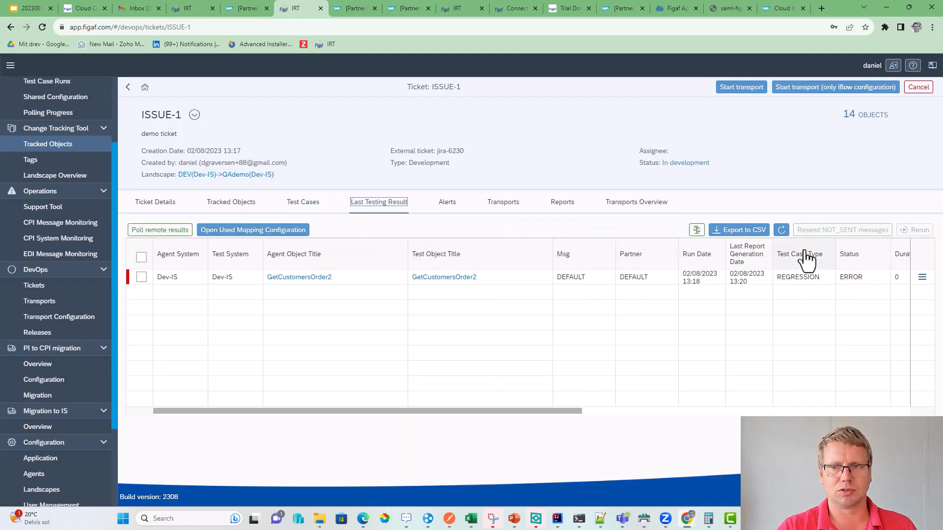
{"action": "left_click", "coordinate": [782, 231]}
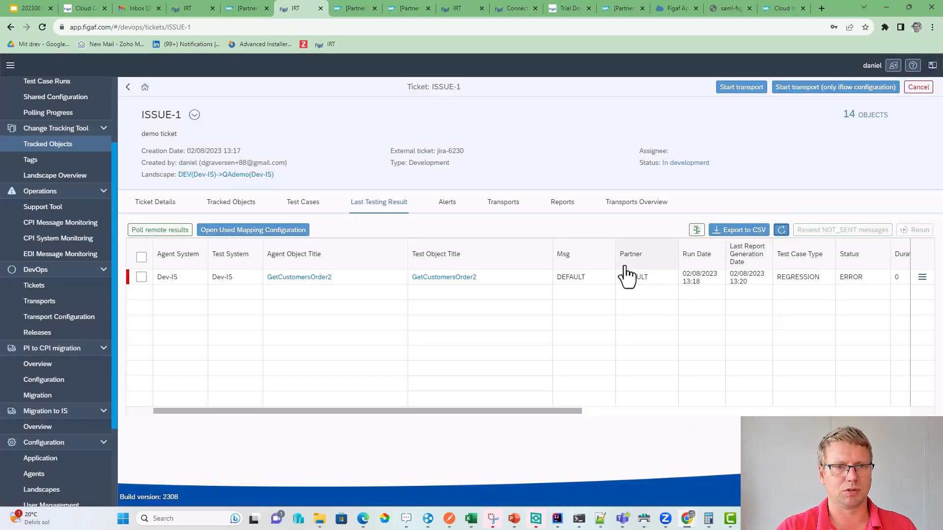
{"action": "left_click", "coordinate": [305, 204]}
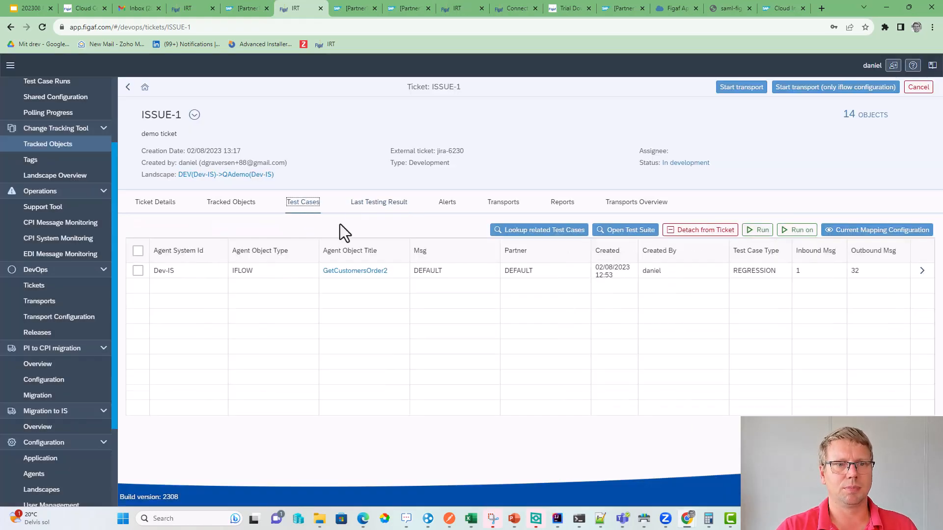
{"action": "left_click", "coordinate": [759, 231]}
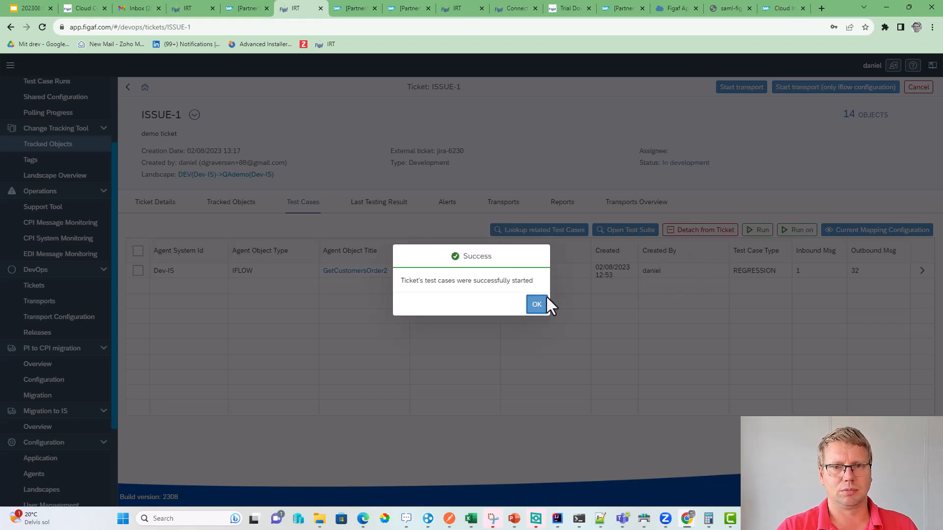
{"action": "left_click", "coordinate": [538, 302]}
{"action": "left_click", "coordinate": [387, 204]}
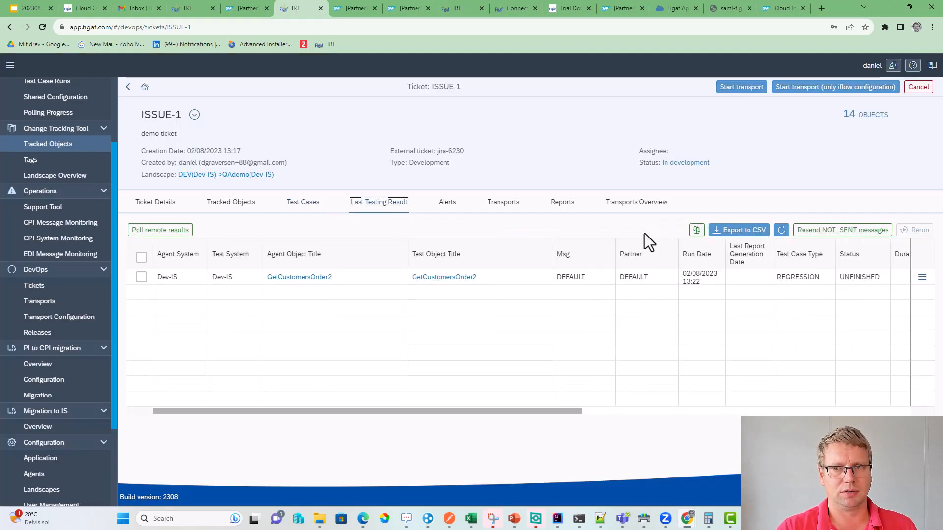
{"action": "left_click", "coordinate": [449, 205]}
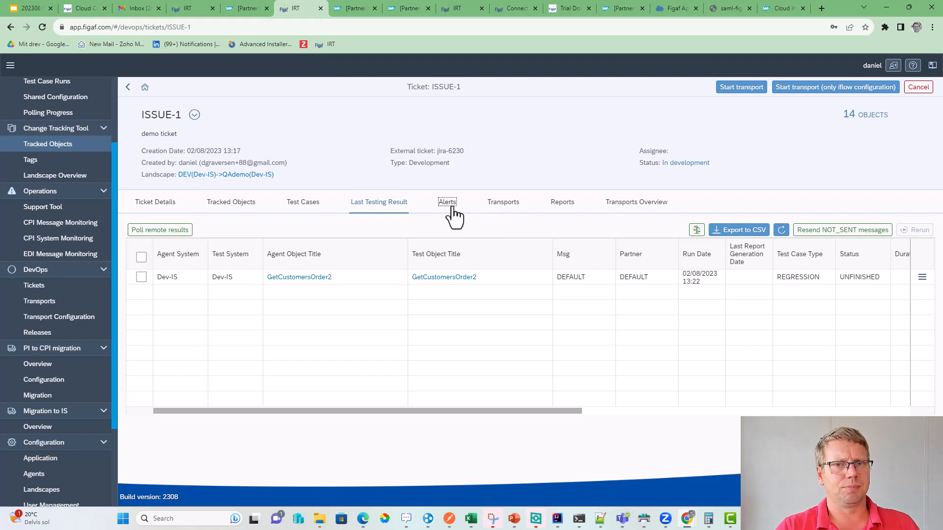
- Check the ticket's transports and the DEV to QAdemo landscape's approval requirement
{"action": "left_click", "coordinate": [517, 205]}
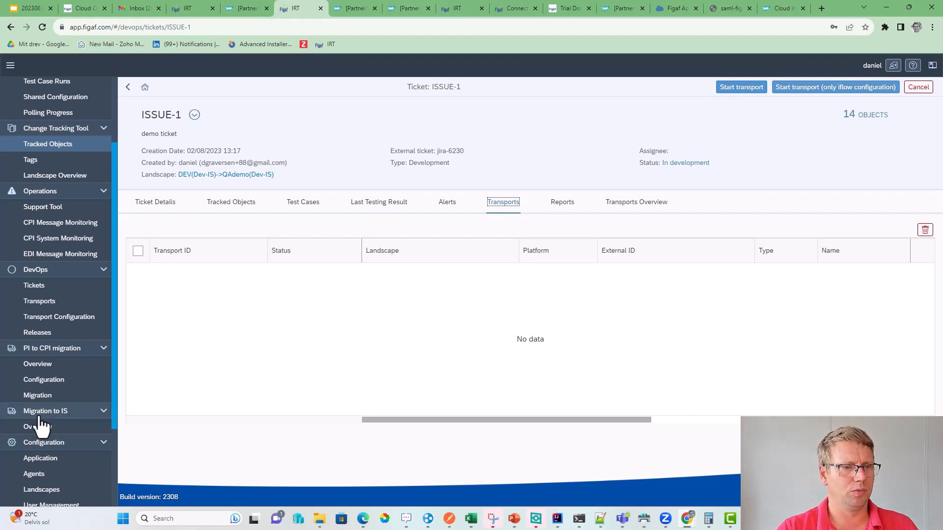
{"action": "scroll", "coordinate": [41, 427], "scroll_direction": "down", "scroll_amount": 2}
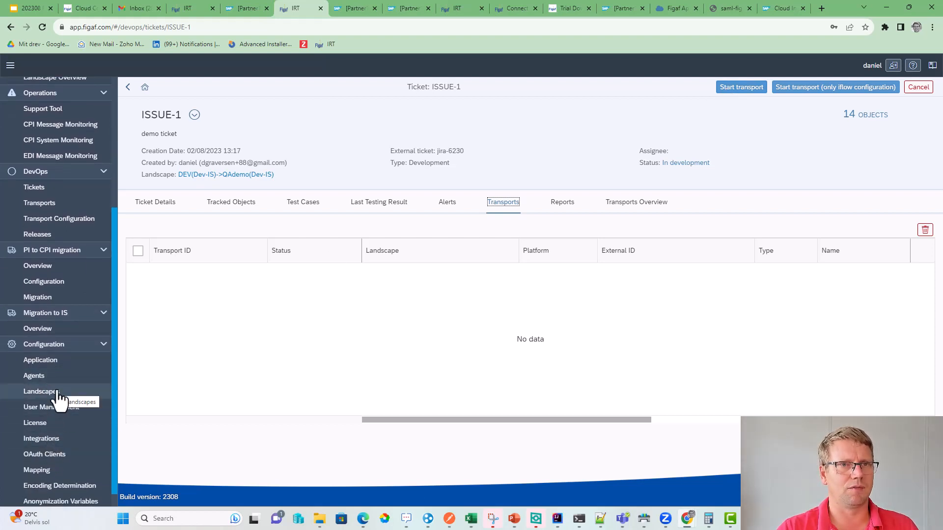
{"action": "left_click", "coordinate": [41, 391]}
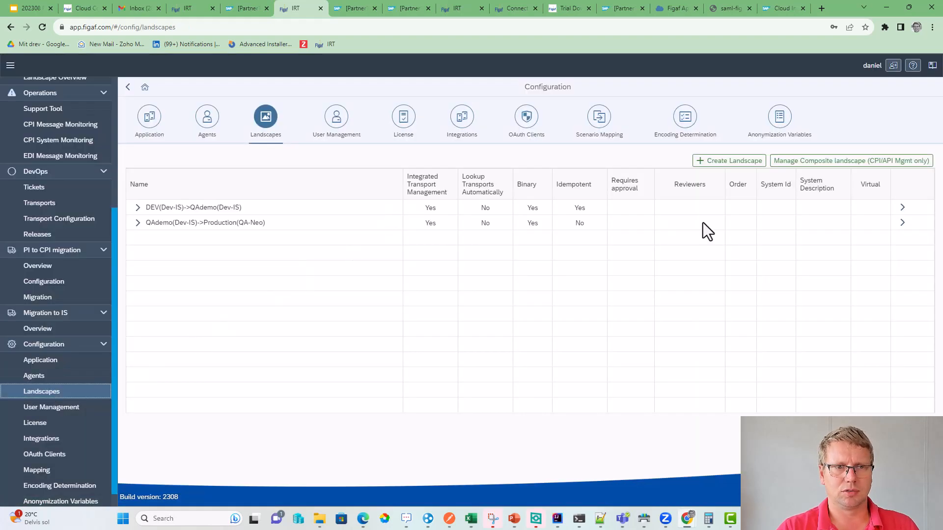
{"action": "left_click", "coordinate": [902, 207]}
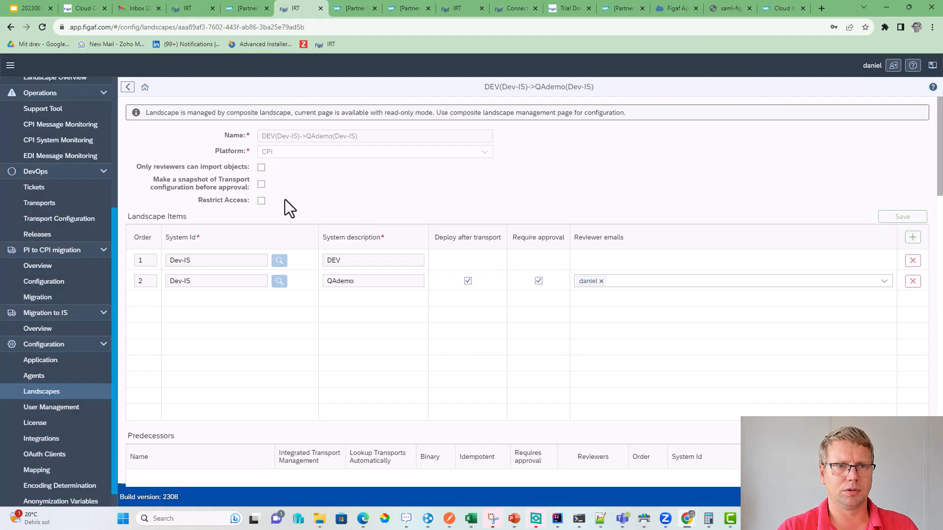
{"action": "left_click", "coordinate": [128, 93]}
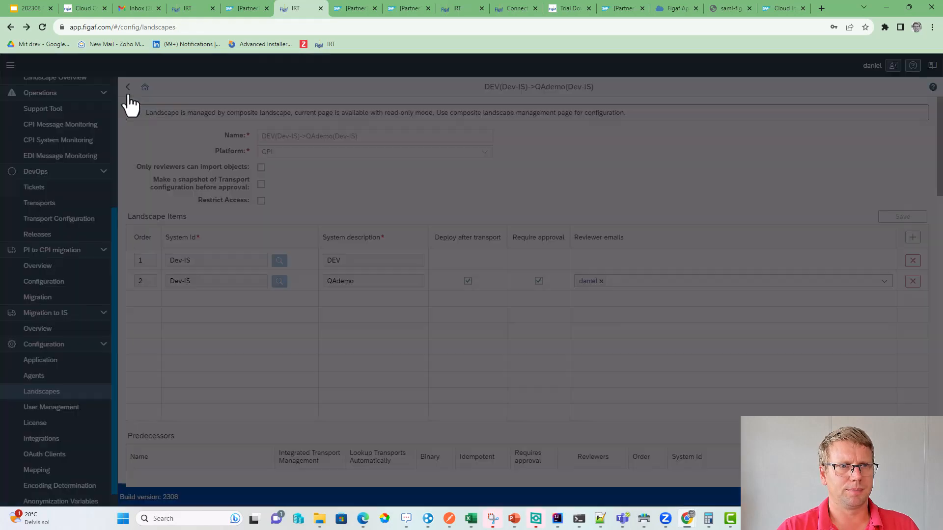
- Review the composite landscape's settings, then return to the Tickets list
{"action": "left_click", "coordinate": [791, 169]}
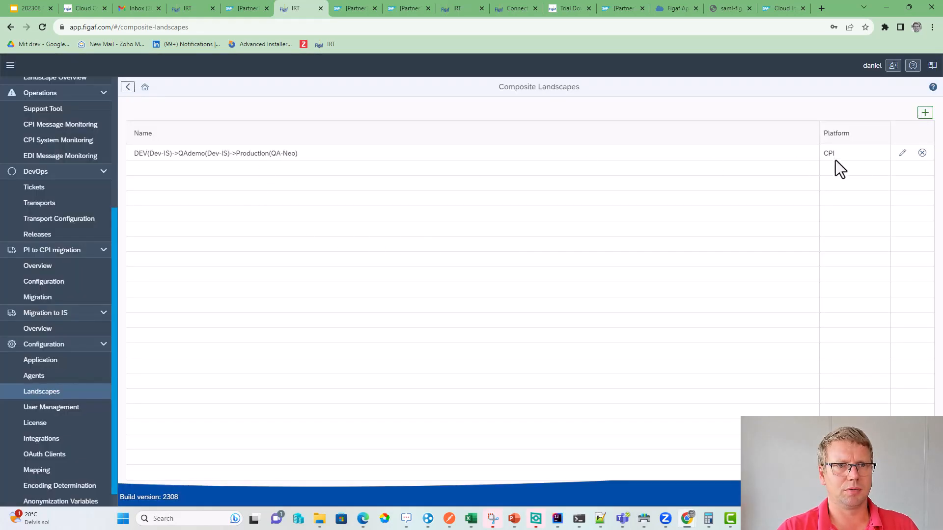
{"action": "left_click", "coordinate": [901, 154]}
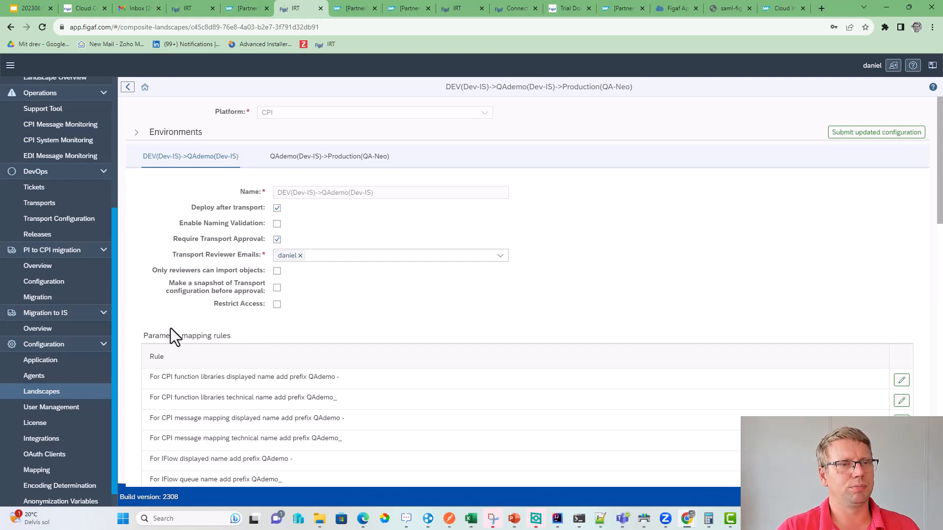
{"action": "left_click", "coordinate": [69, 192]}
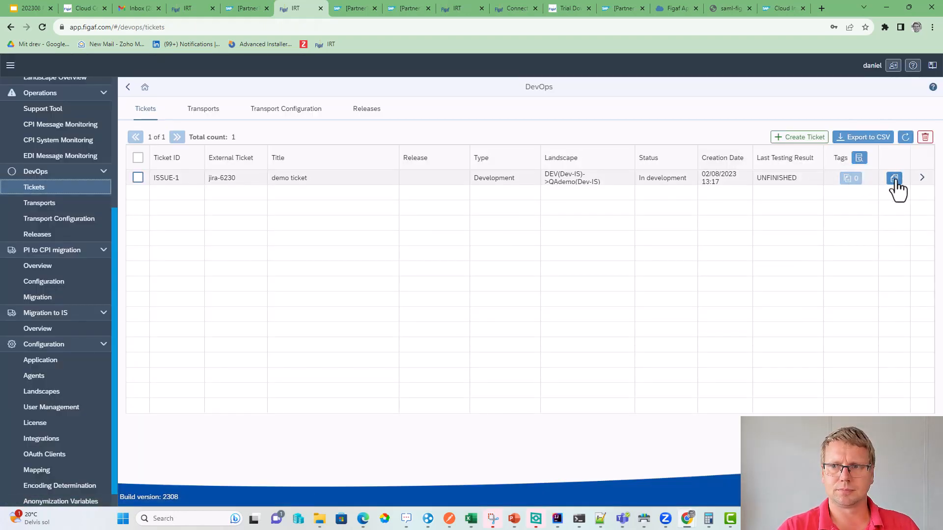
- Start a transport for ISSUE-1, creating TRANSPORT-1, and inspect its FasterSAPCPI package
{"action": "left_click", "coordinate": [922, 178]}
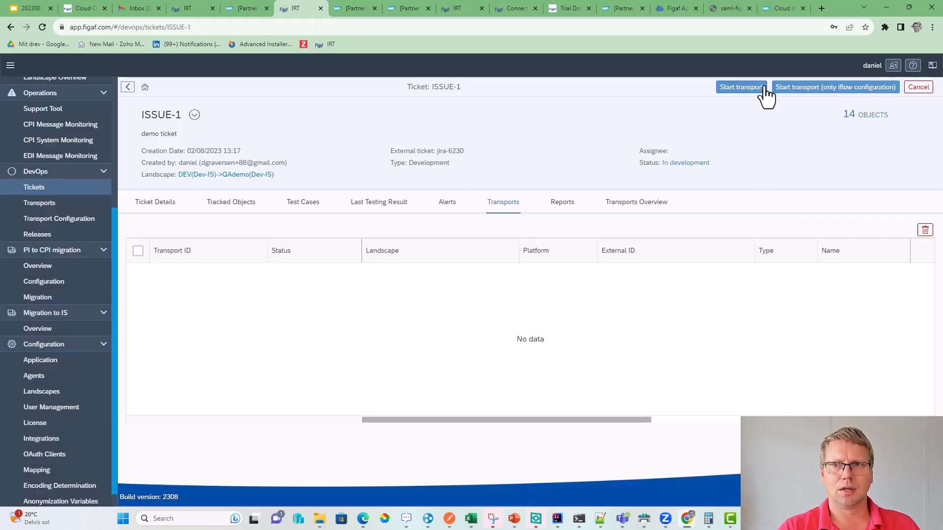
{"action": "left_click", "coordinate": [763, 90]}
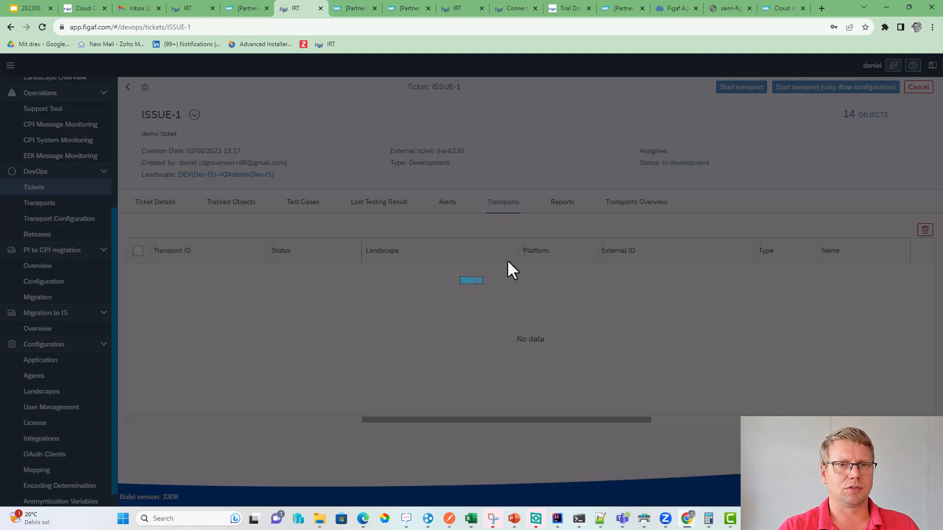
{"action": "left_click", "coordinate": [686, 310]}
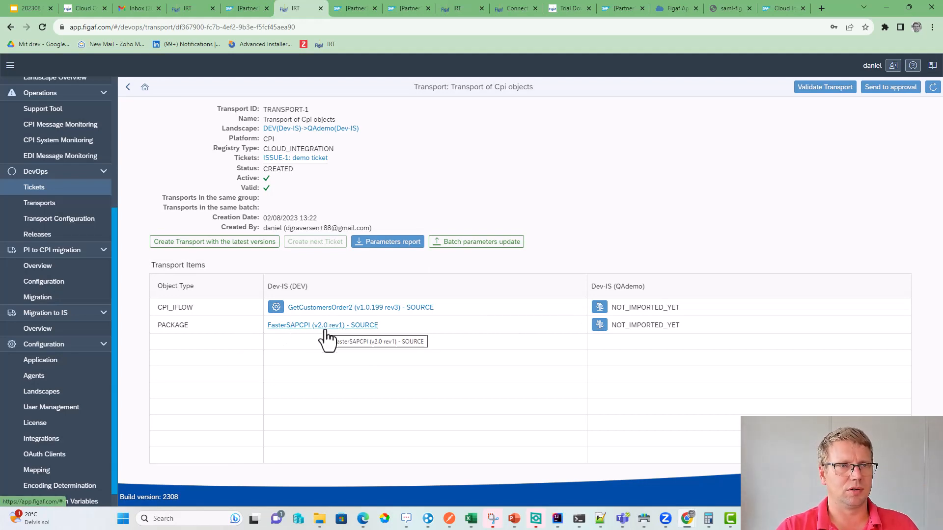
{"action": "left_click", "coordinate": [312, 326]}
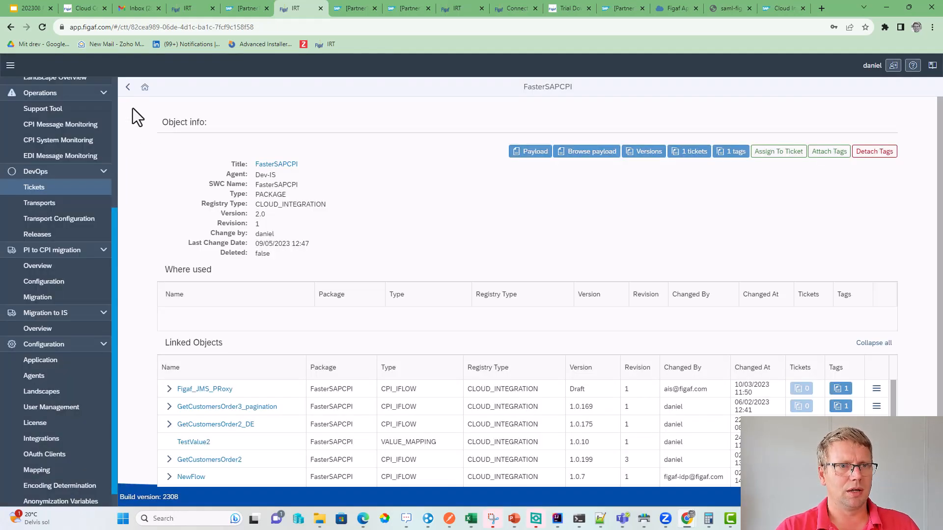
{"action": "left_click", "coordinate": [130, 89]}
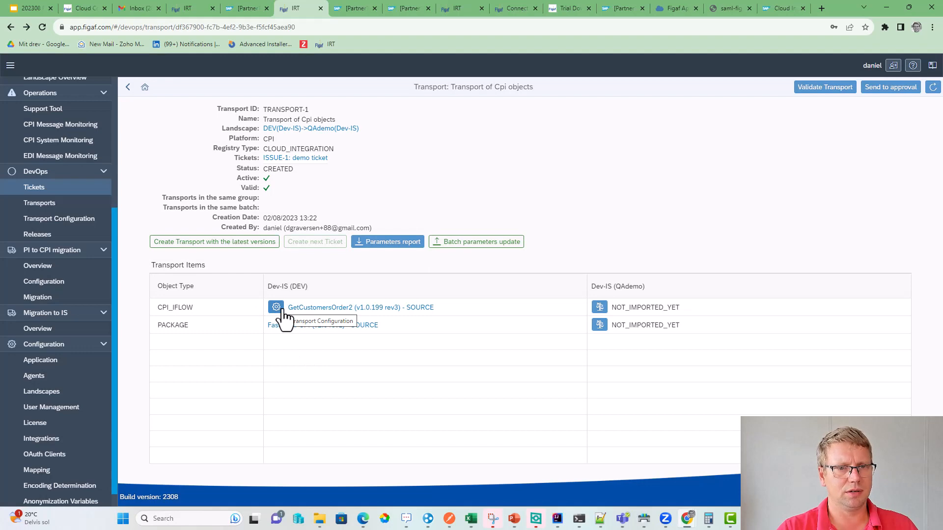
- Review GetCustomersOrder2's transport configuration: DEV and QAdemo object names and the mockorder URL host
{"action": "left_click", "coordinate": [283, 311]}
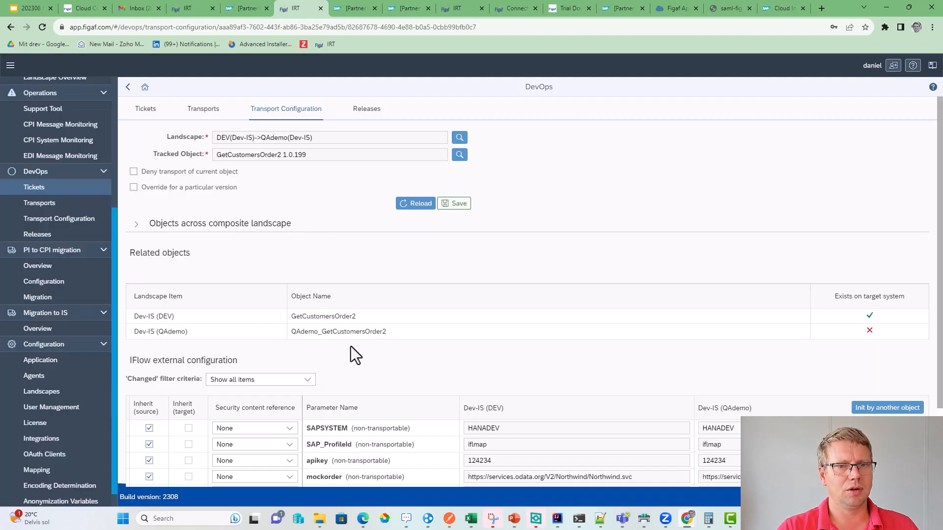
{"action": "left_click_drag", "start_coordinate": [355, 316], "coordinate": [282, 318]}
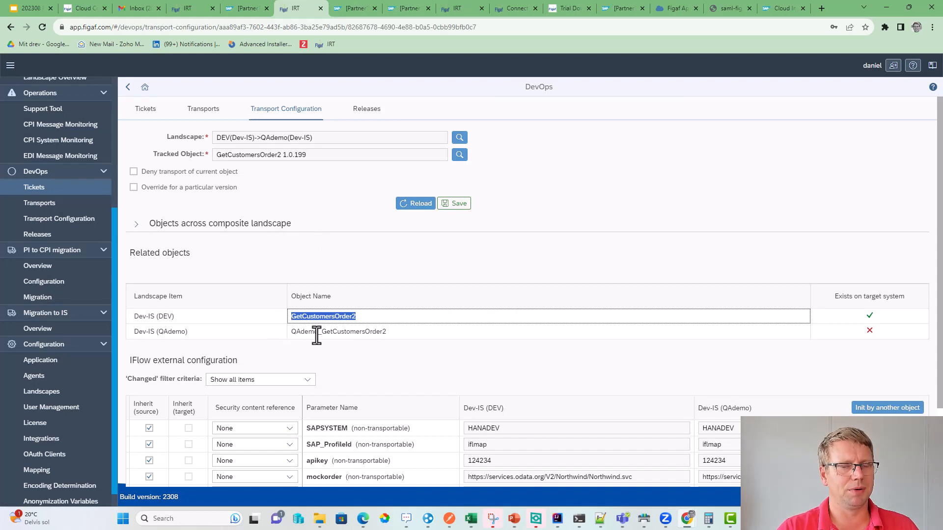
{"action": "left_click_drag", "start_coordinate": [393, 332], "coordinate": [277, 332]}
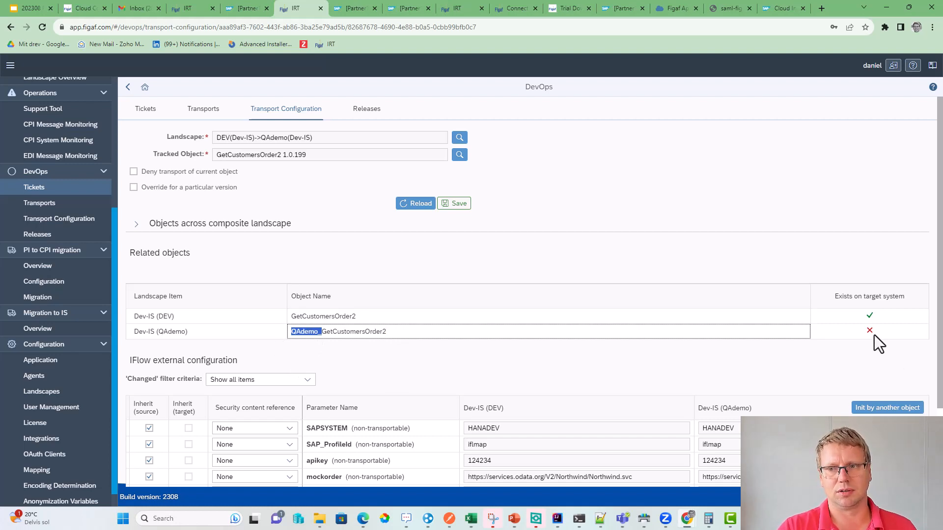
{"action": "scroll", "coordinate": [611, 454], "scroll_direction": "down", "scroll_amount": 1}
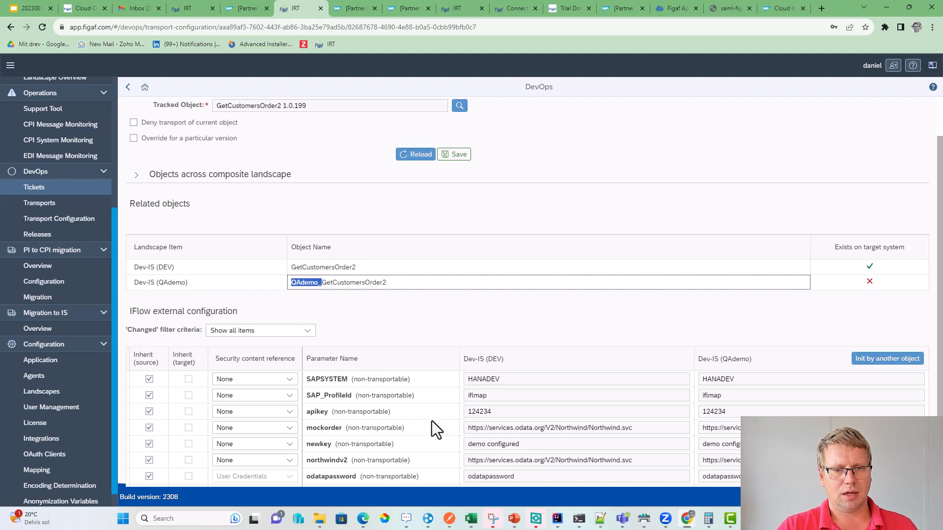
{"action": "left_click_drag", "start_coordinate": [489, 428], "coordinate": [544, 428]}
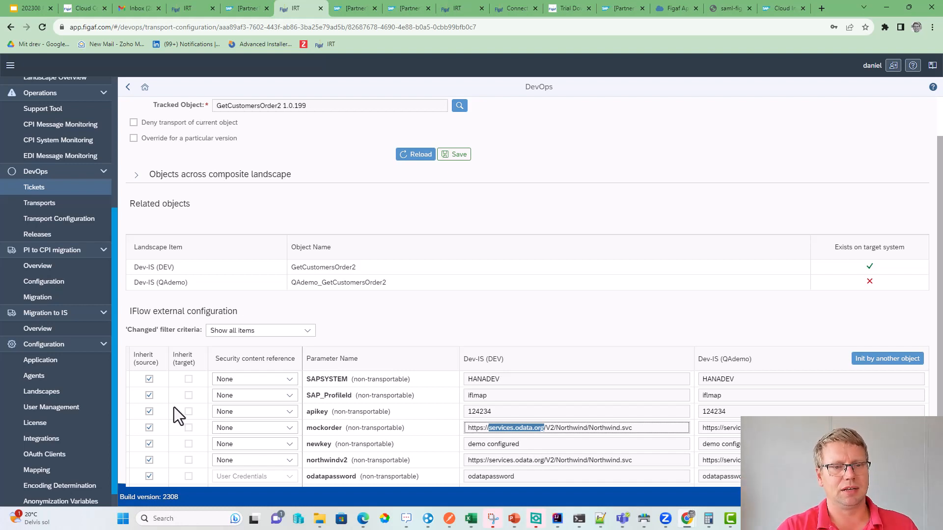
{"action": "left_click", "coordinate": [150, 412]}
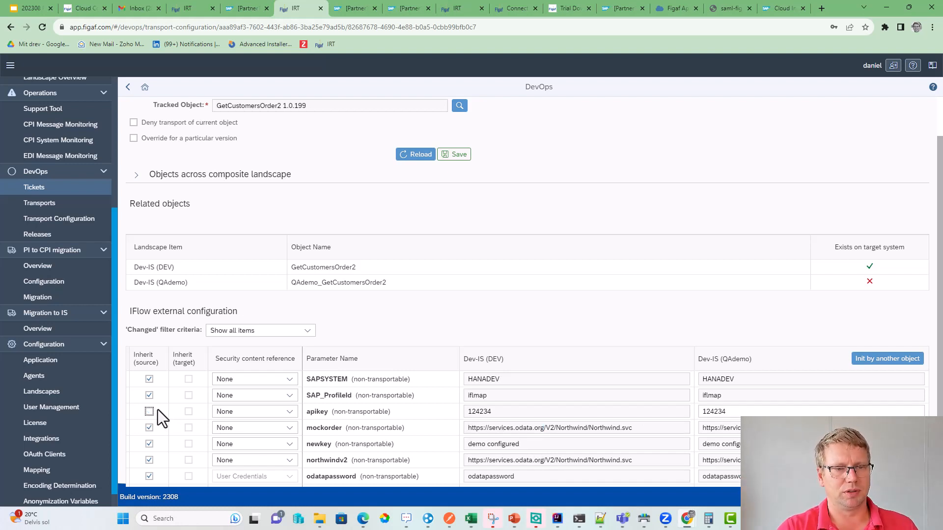
{"action": "double_click", "coordinate": [738, 411]}
{"action": "type", "text": "43670912"}
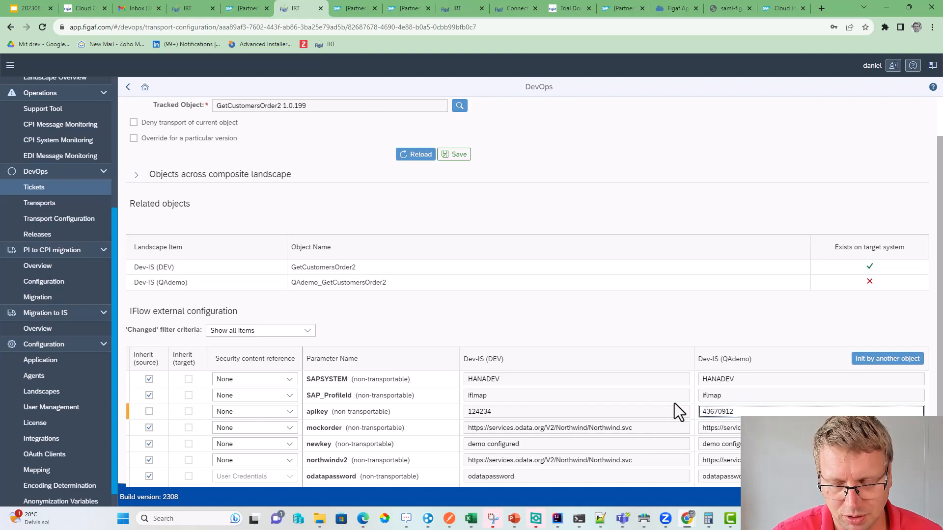
{"action": "scroll", "coordinate": [749, 412], "scroll_direction": "down", "scroll_amount": 1}
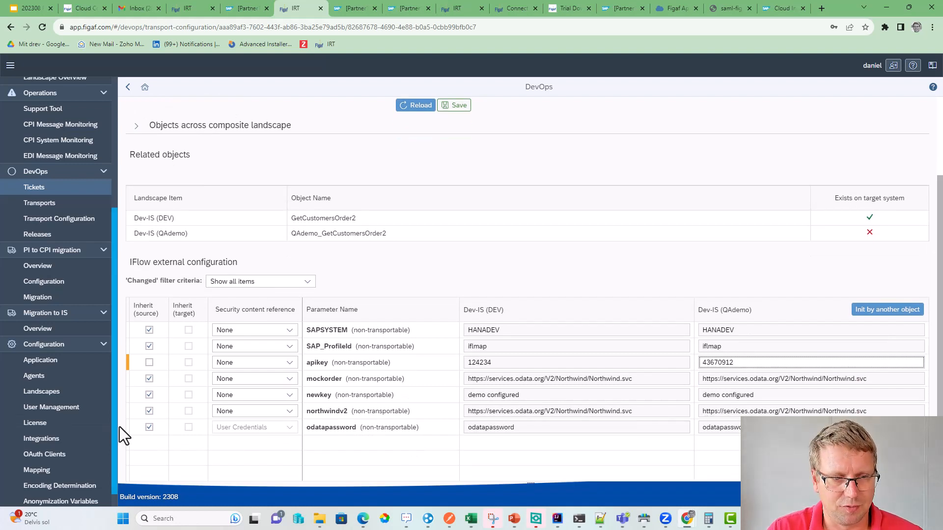
{"action": "left_click", "coordinate": [149, 427]}
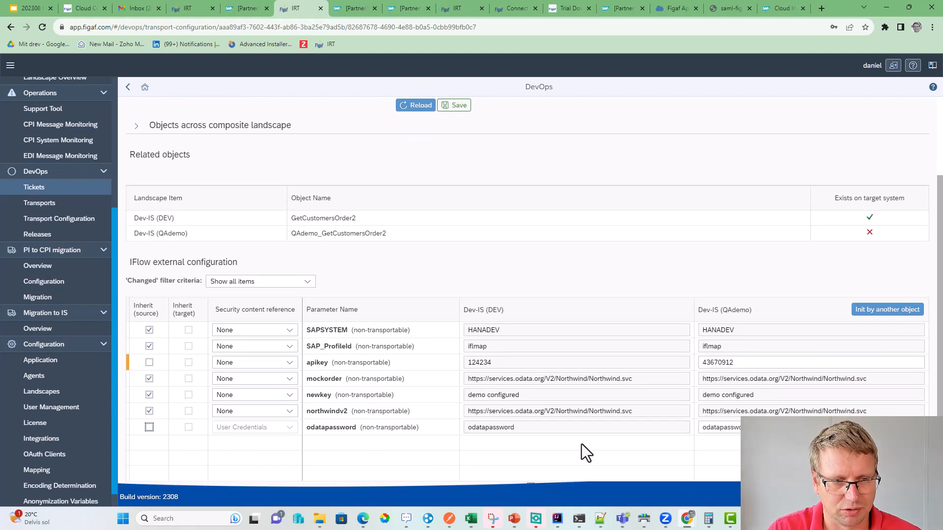
{"action": "left_click", "coordinate": [761, 427]}
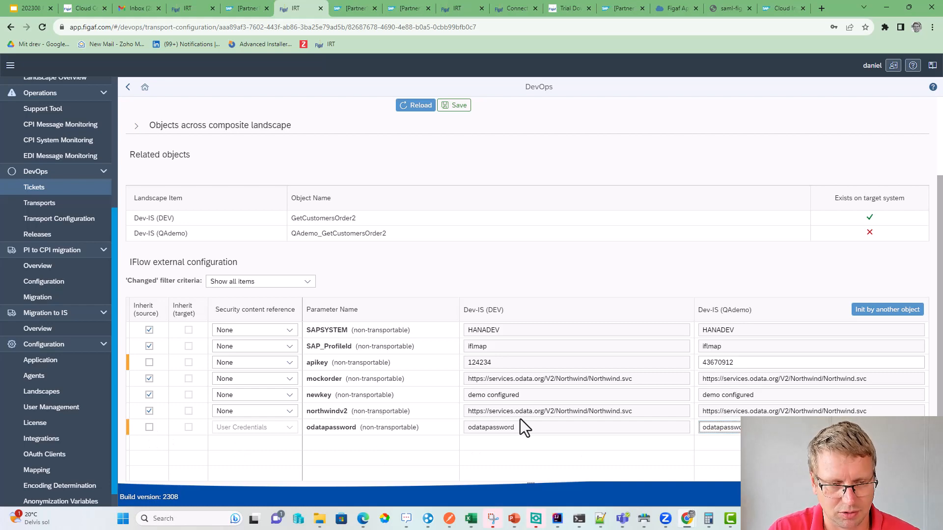
{"action": "left_click", "coordinate": [453, 105]}
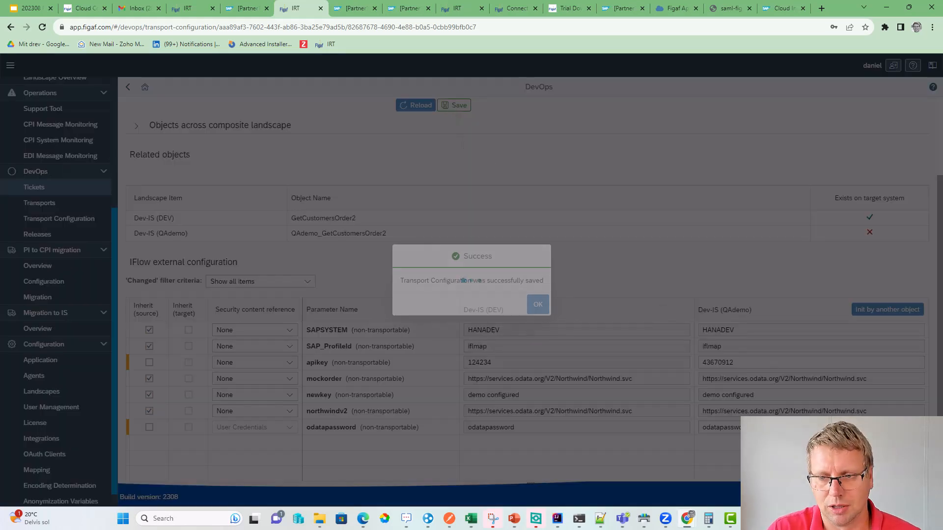
{"action": "left_click", "coordinate": [538, 304]}
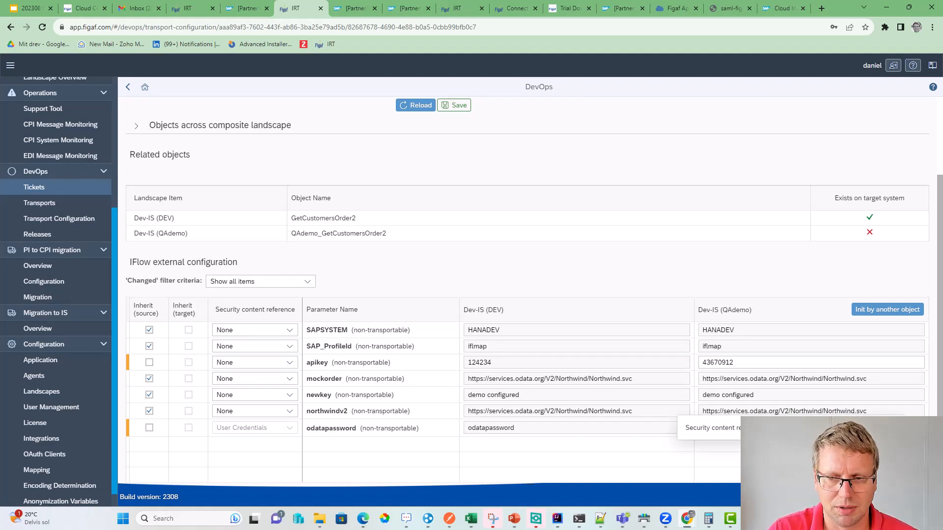
{"action": "left_click", "coordinate": [785, 459]}
{"action": "left_click", "coordinate": [785, 428]}
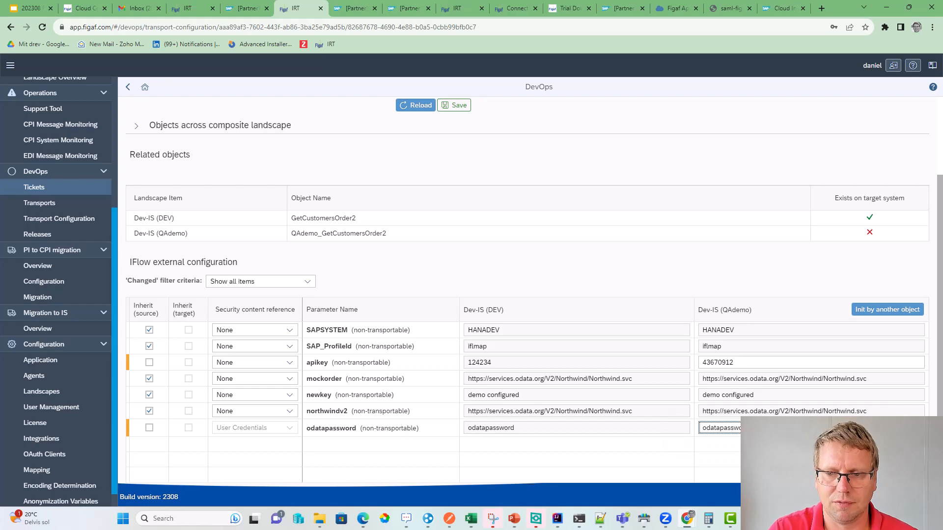
{"action": "left_click", "coordinate": [457, 101]}
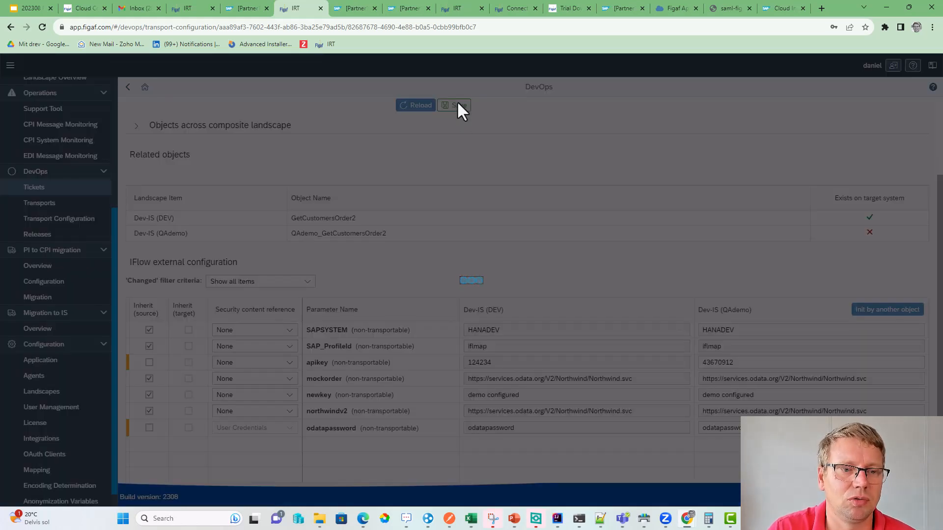
{"action": "left_click", "coordinate": [537, 305]}
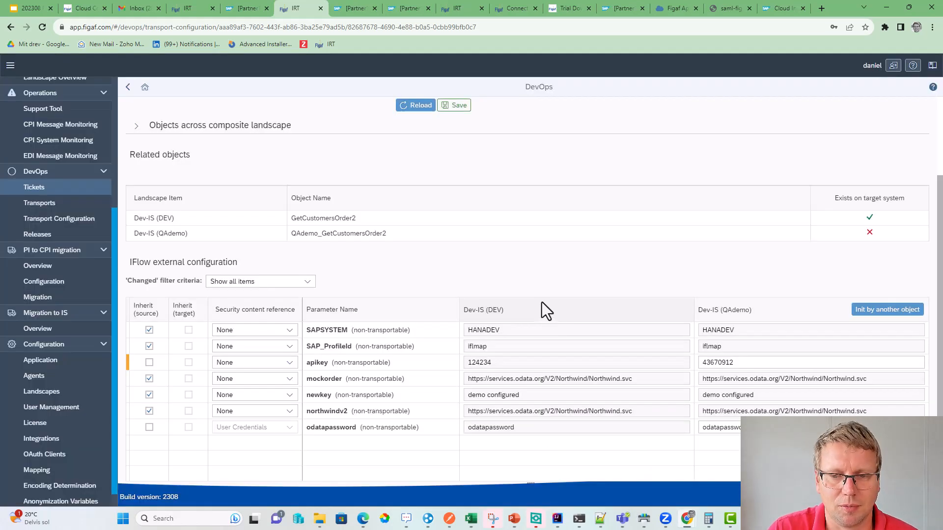
{"action": "scroll", "coordinate": [378, 207], "scroll_direction": "up", "scroll_amount": 2}
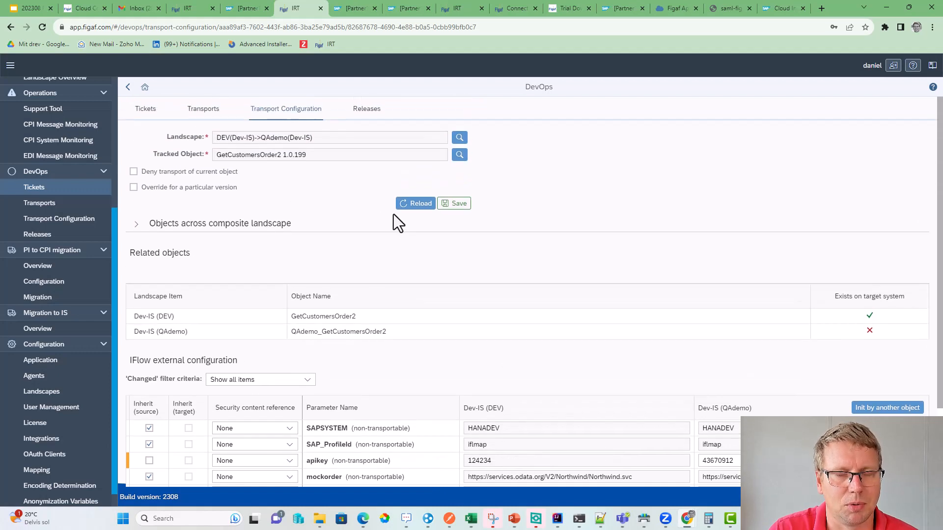
- Download TRANSPORT-1's parameters report CSV and open it in Excel
{"action": "left_click", "coordinate": [128, 88]}
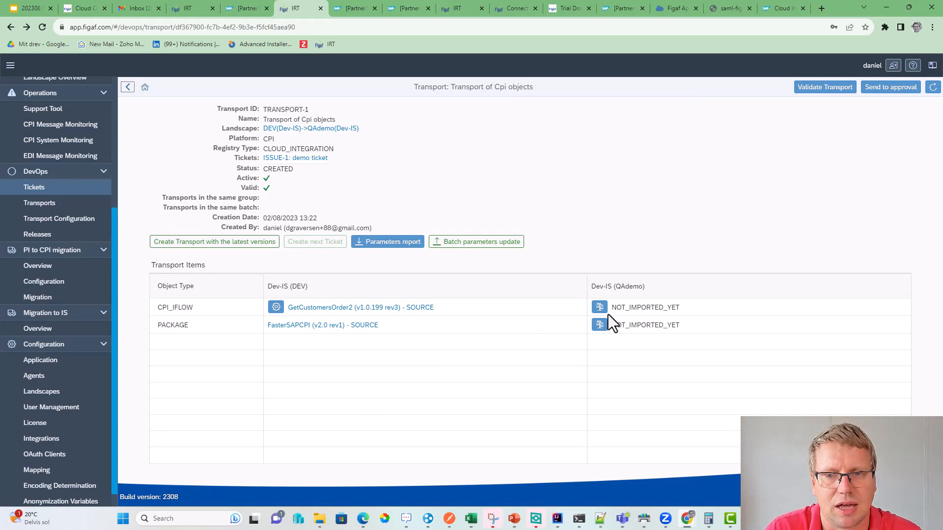
{"action": "left_click", "coordinate": [406, 254]}
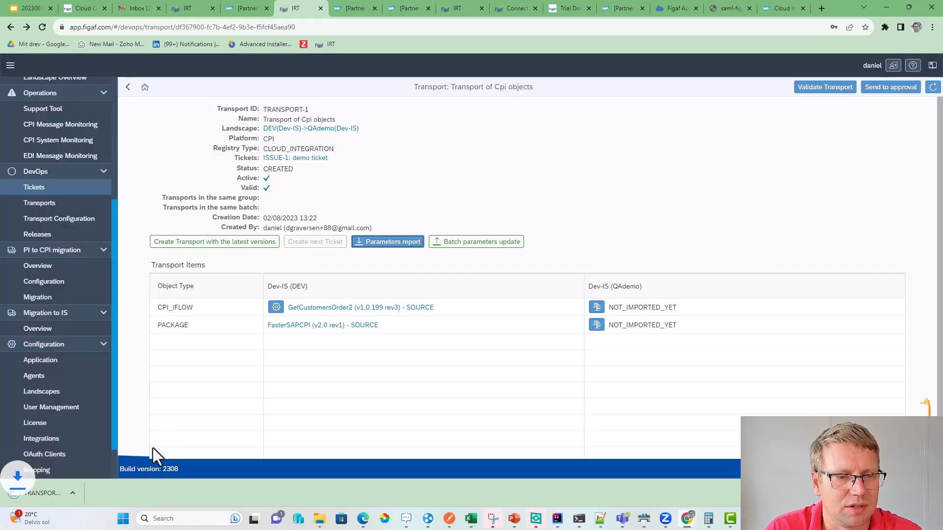
{"action": "left_click", "coordinate": [37, 488]}
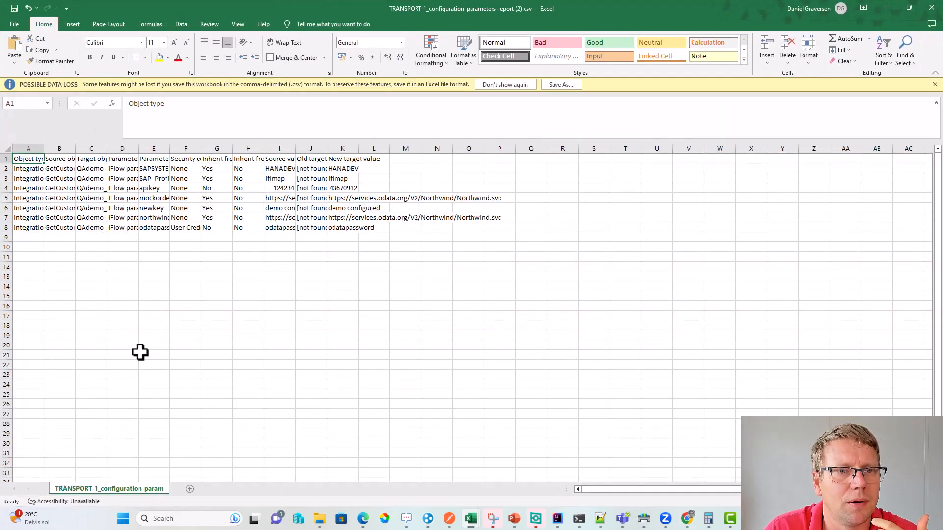
- Review source, old and new target values in columns I–L, then minimise both workbooks
{"action": "left_click_drag", "start_coordinate": [289, 207], "coordinate": [378, 246]}
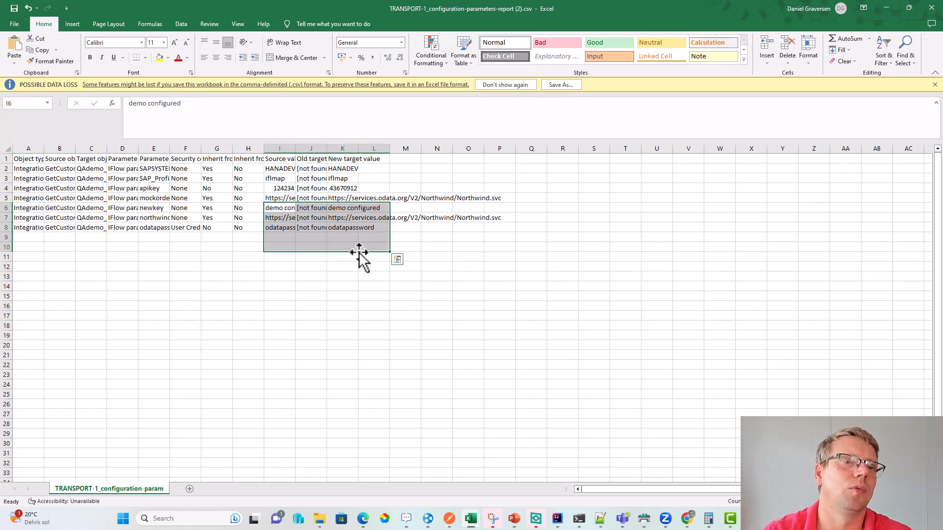
{"action": "left_click", "coordinate": [894, 5]}
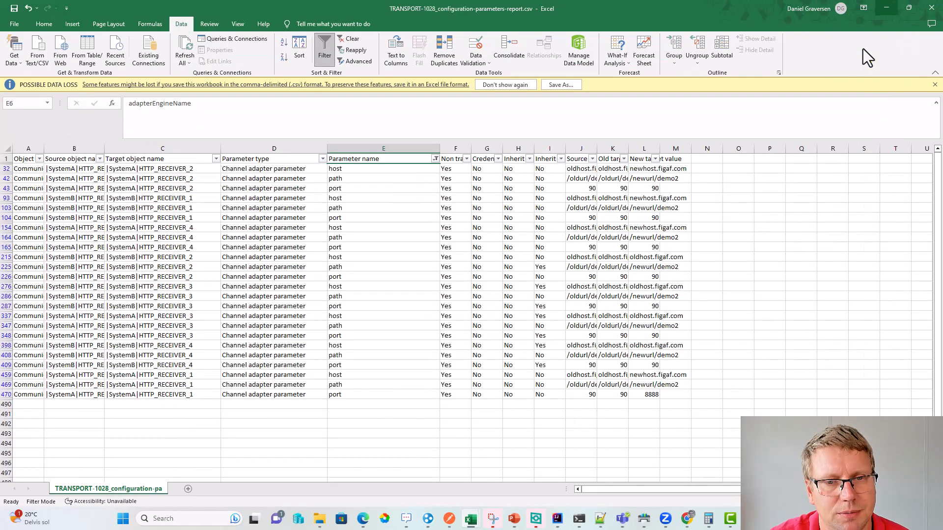
{"action": "left_click", "coordinate": [887, 3]}
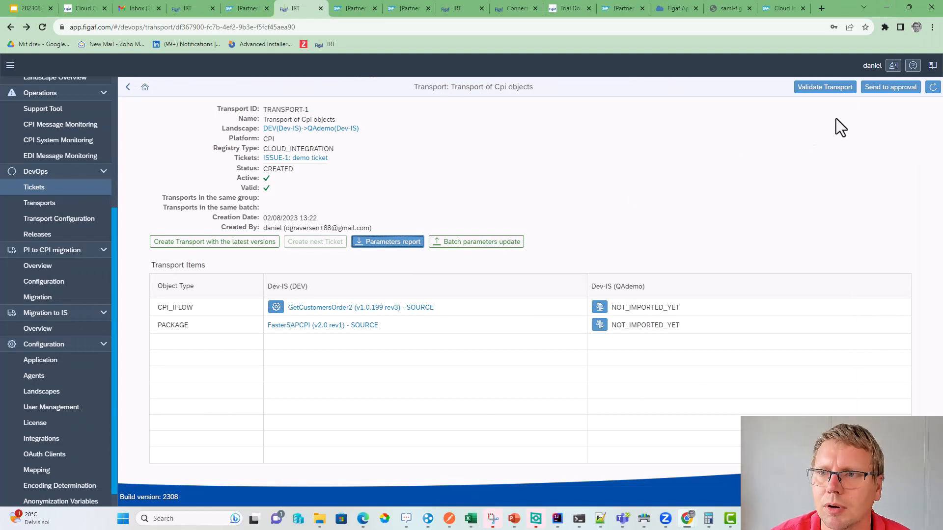
- Send TRANSPORT-1 to approval, making it WAITING_FOR_APPROVAL, and close the mail inbox tab
{"action": "left_click", "coordinate": [884, 88]}
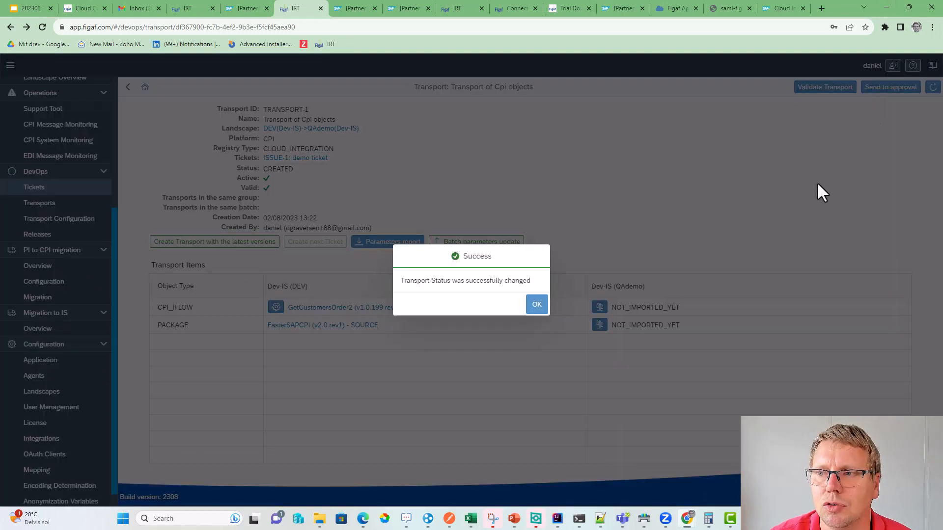
{"action": "left_click", "coordinate": [535, 304]}
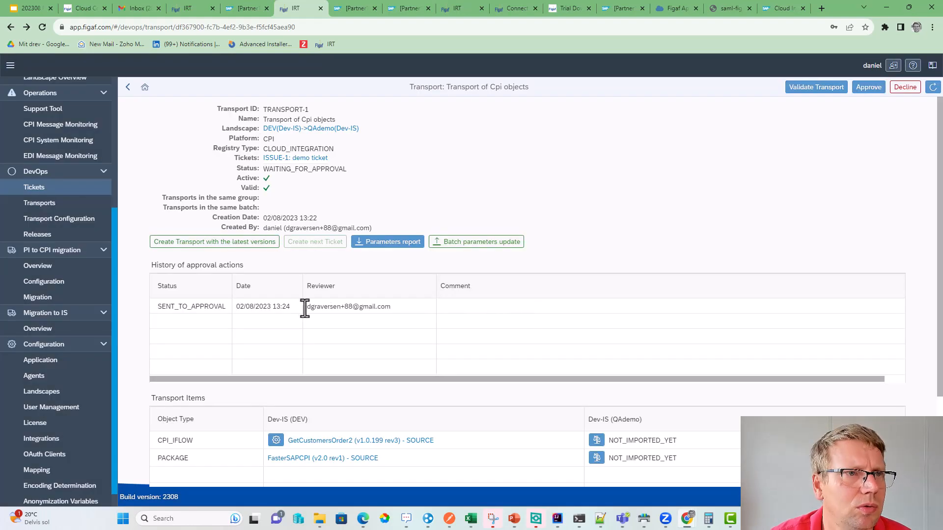
{"action": "left_click", "coordinate": [133, 13]}
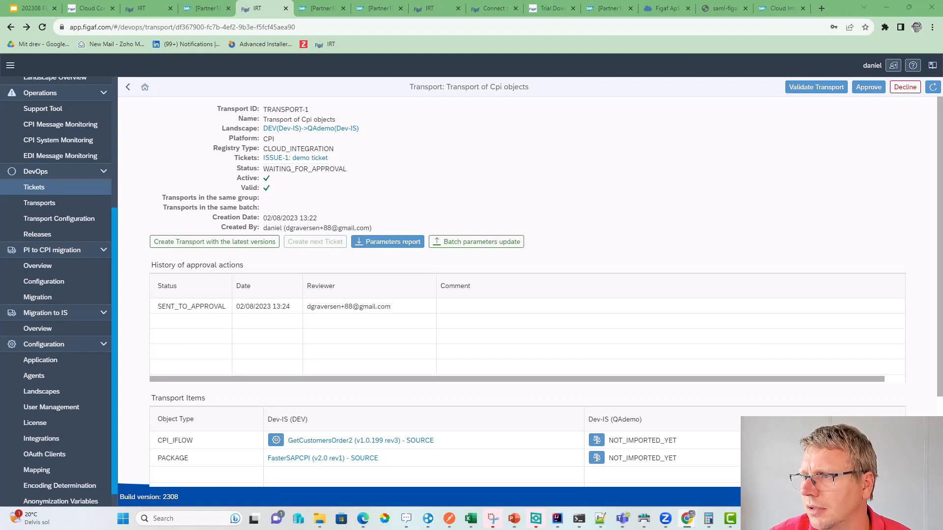
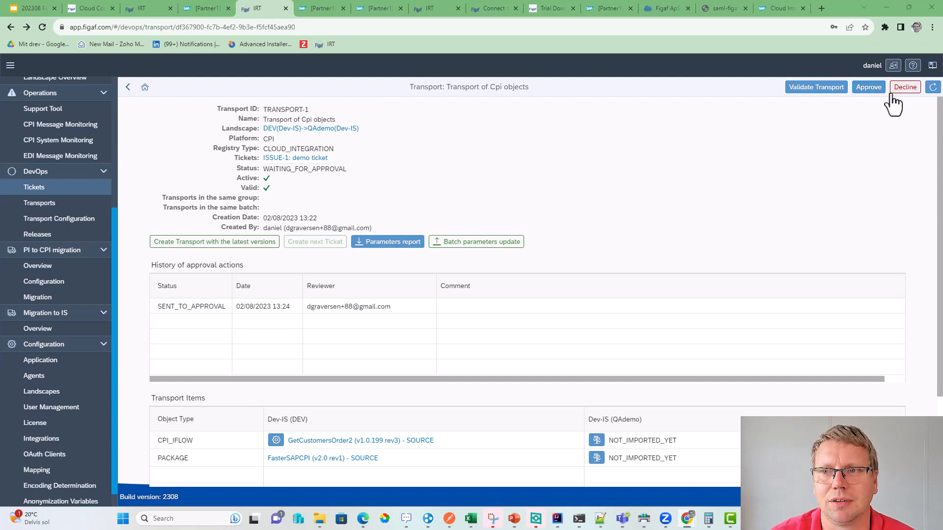
- Approve TRANSPORT-1 with the comment 'super', moving its status to IN_PROGRESS
{"action": "left_click", "coordinate": [872, 89]}
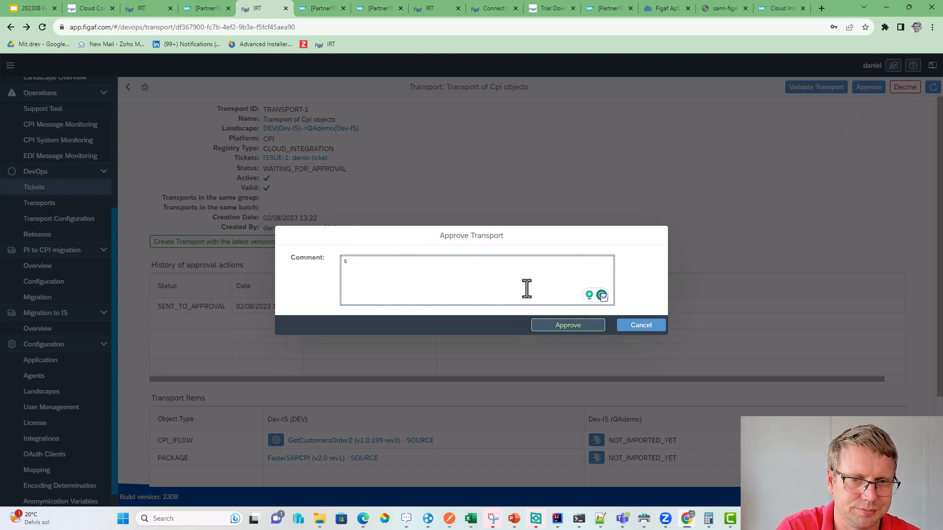
{"action": "type", "text": "super"}
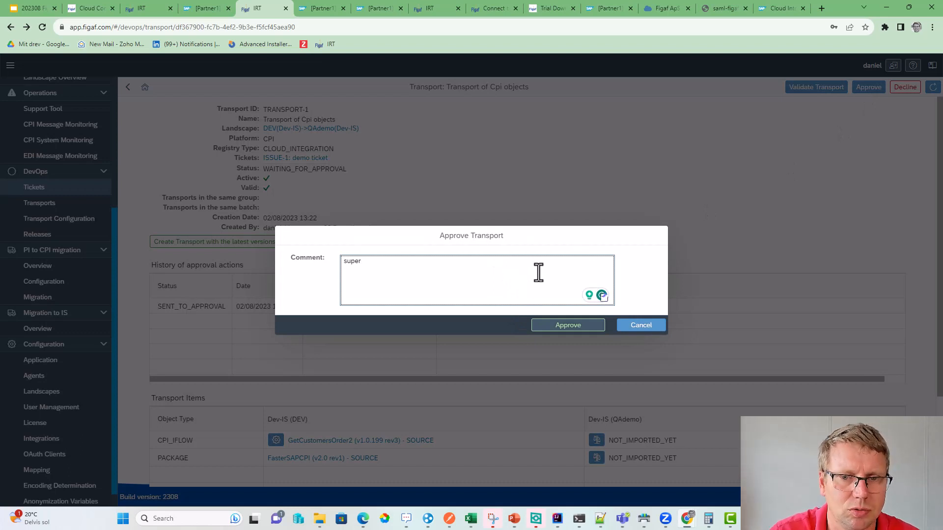
{"action": "left_click", "coordinate": [562, 325]}
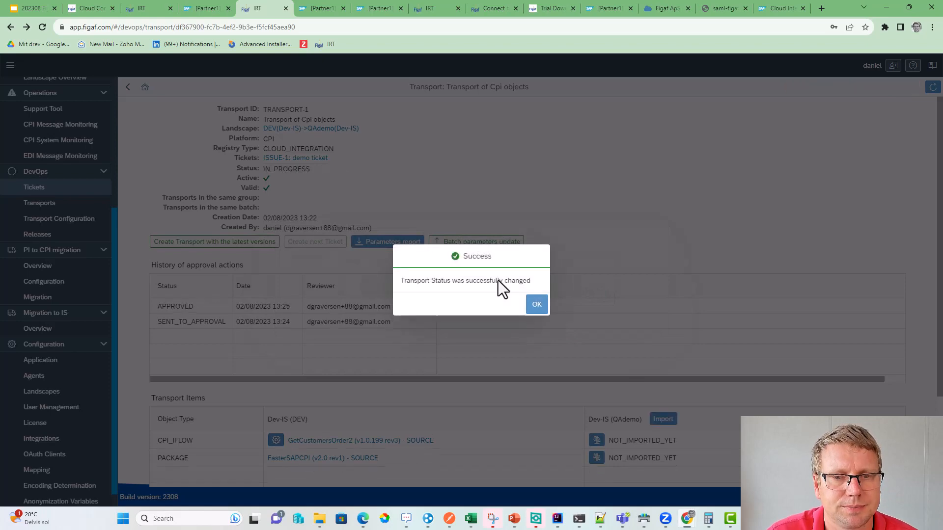
{"action": "left_click", "coordinate": [537, 308]}
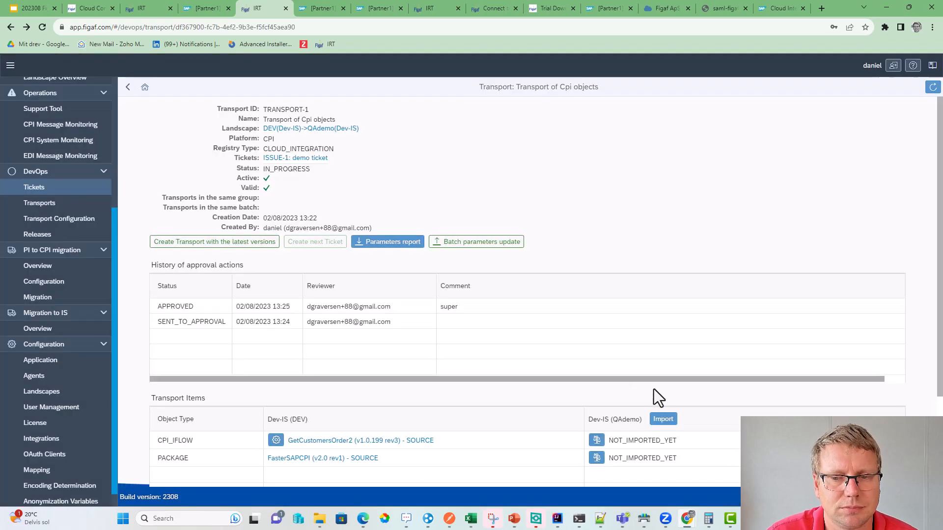
- Import TRANSPORT-1 into QAdemo, refreshing until it reaches IMPORTED
{"action": "left_click", "coordinate": [662, 419]}
{"action": "left_click", "coordinate": [674, 361]}
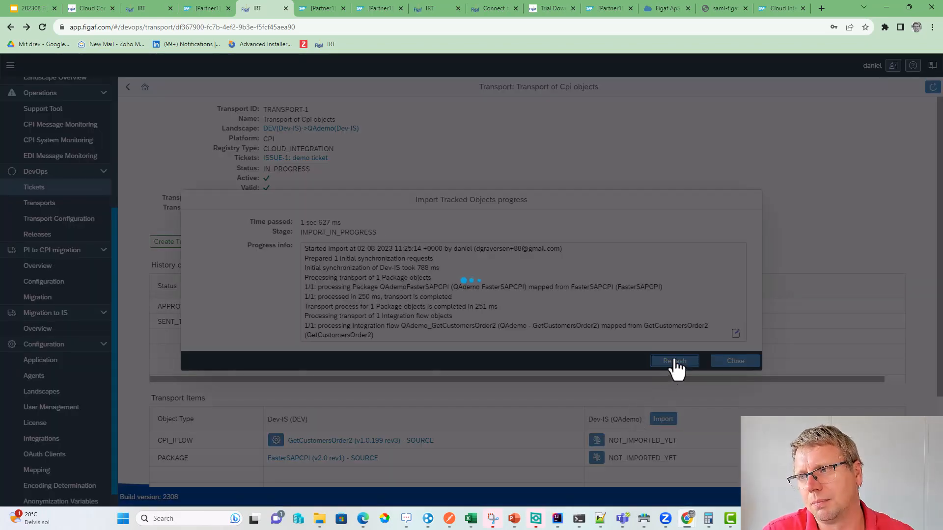
{"action": "left_click", "coordinate": [673, 361]}
{"action": "left_click", "coordinate": [675, 361]}
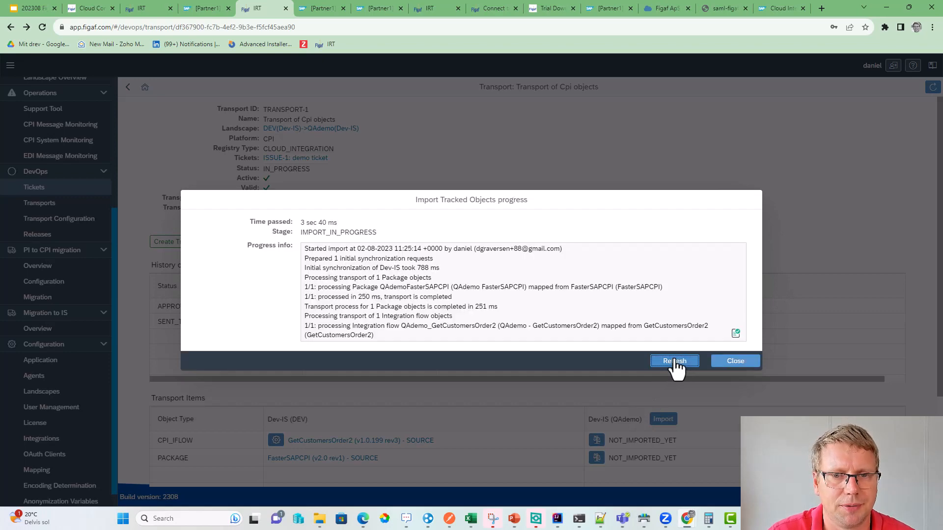
{"action": "left_click", "coordinate": [674, 361]}
{"action": "left_click", "coordinate": [675, 361]}
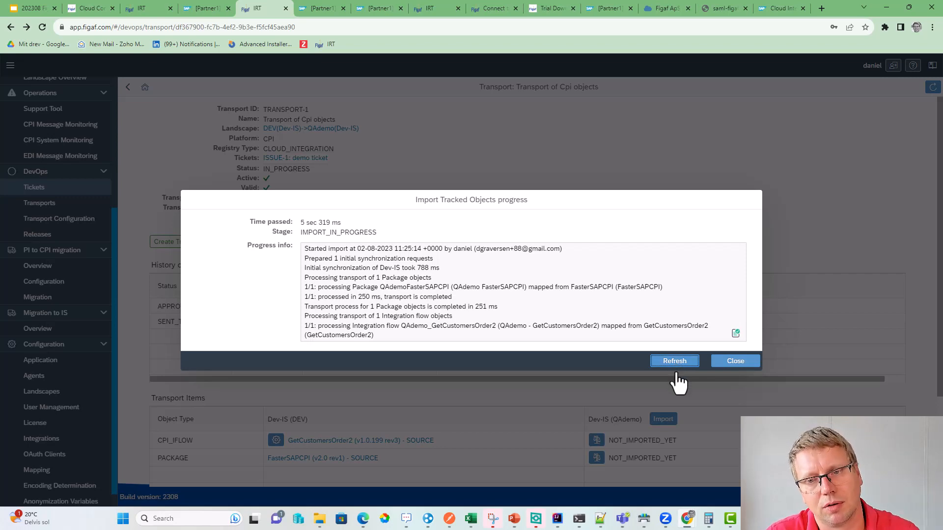
{"action": "left_click", "coordinate": [675, 362]}
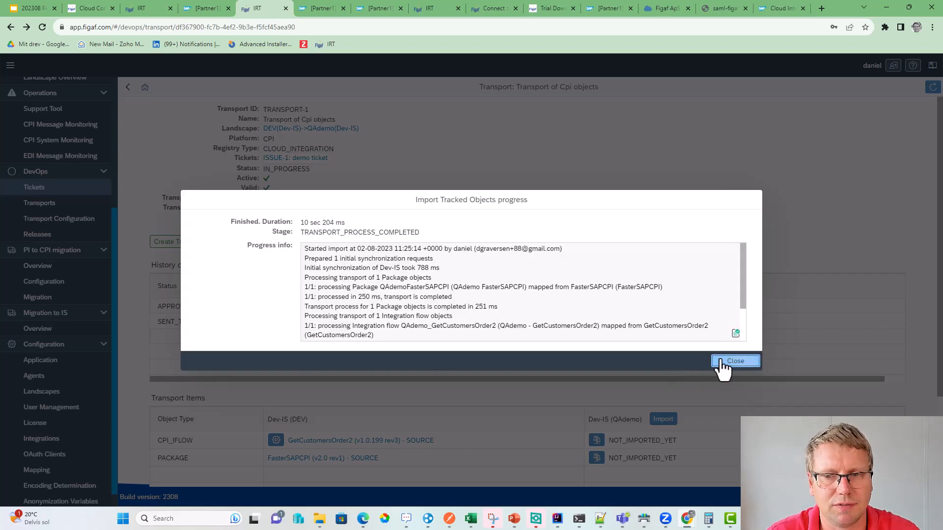
{"action": "left_click", "coordinate": [716, 363]}
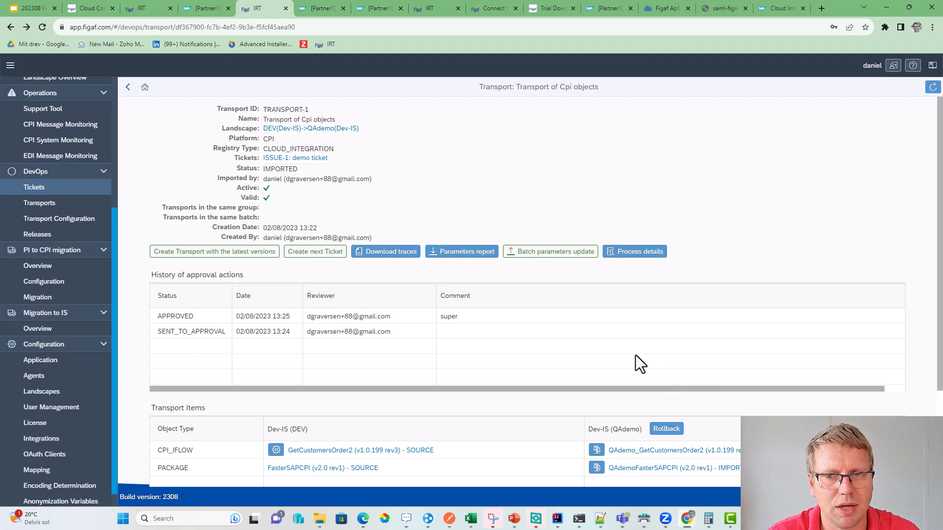
- Review the import log's iflow deployment and post-synchronization lines
{"action": "left_click", "coordinate": [635, 253]}
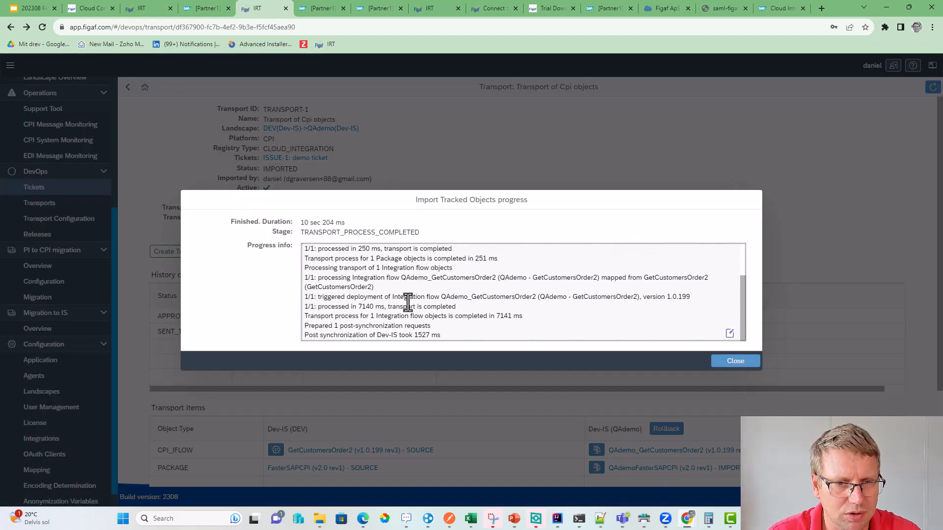
{"action": "left_click_drag", "start_coordinate": [337, 296], "coordinate": [462, 309]}
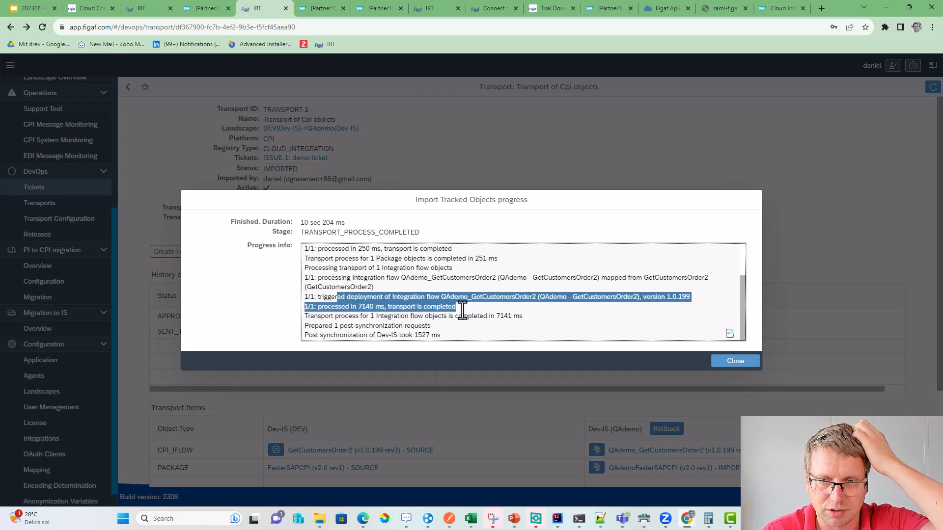
{"action": "left_click", "coordinate": [491, 311]}
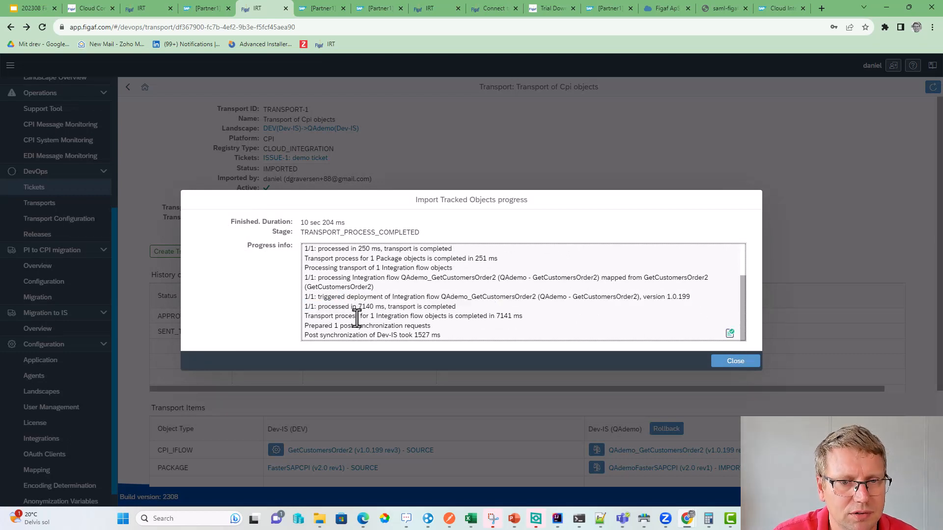
{"action": "left_click_drag", "start_coordinate": [375, 317], "coordinate": [469, 325]}
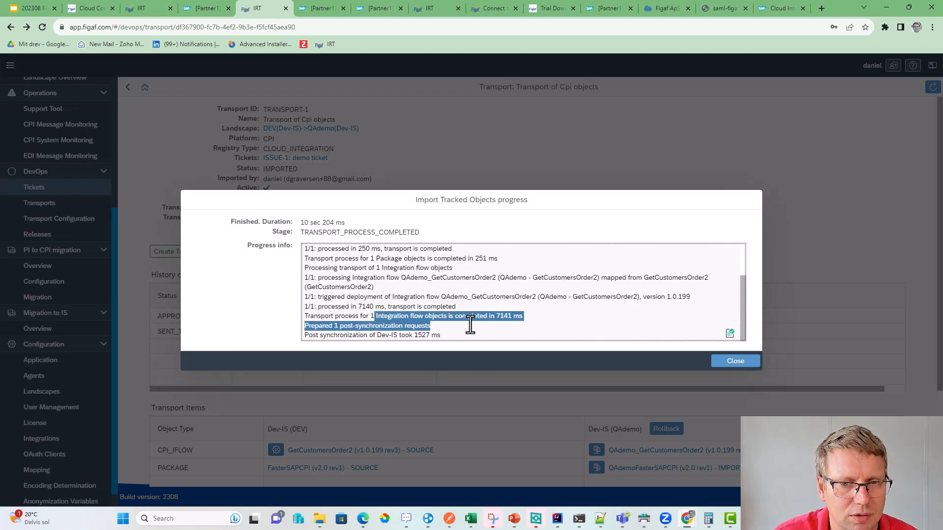
{"action": "left_click", "coordinate": [735, 362]}
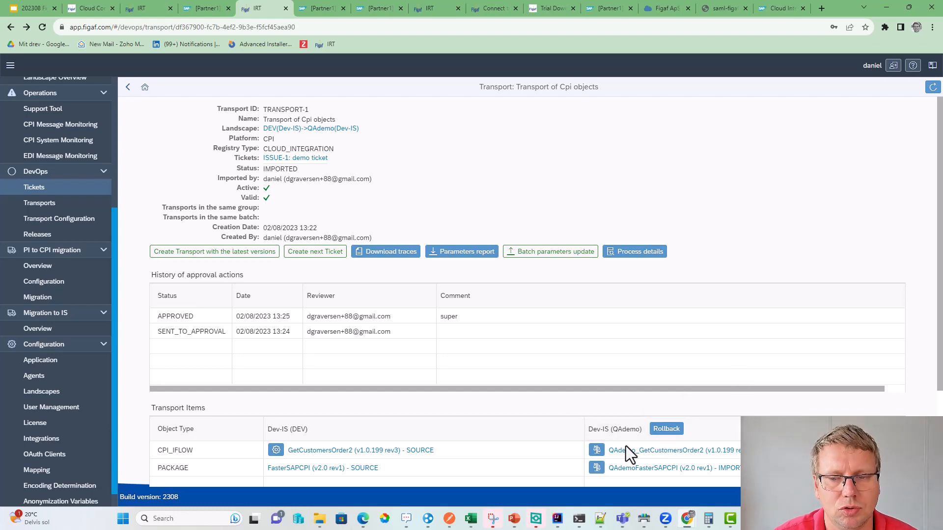
- Open QAdemo_GetCustomersOrder2 in SAP Integration Suite and select its HTTPS sender connection
{"action": "left_click", "coordinate": [637, 451]}
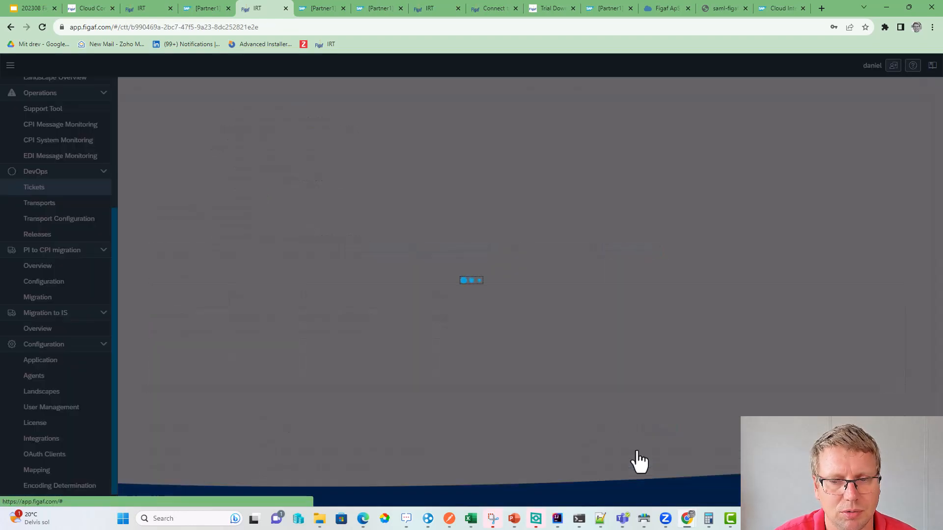
{"action": "left_click", "coordinate": [310, 165]}
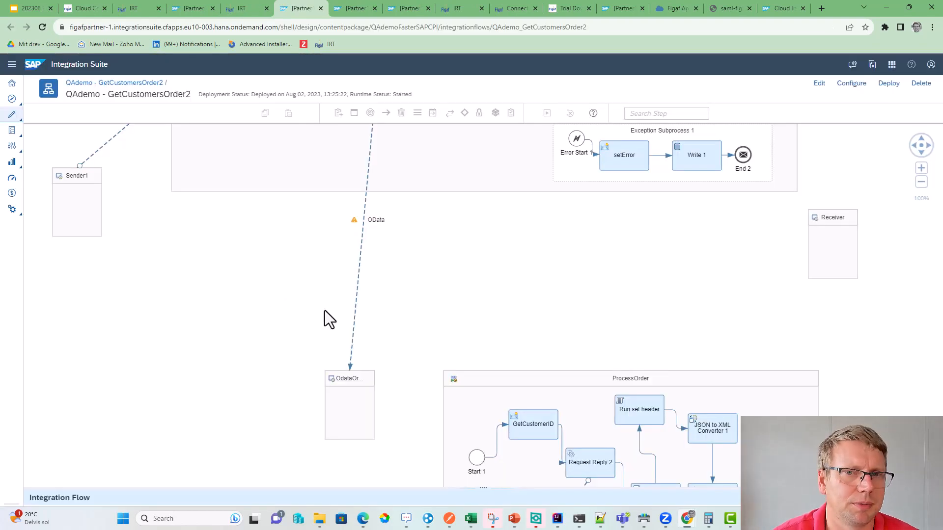
{"action": "scroll", "coordinate": [359, 306], "scroll_direction": "down", "scroll_amount": 3}
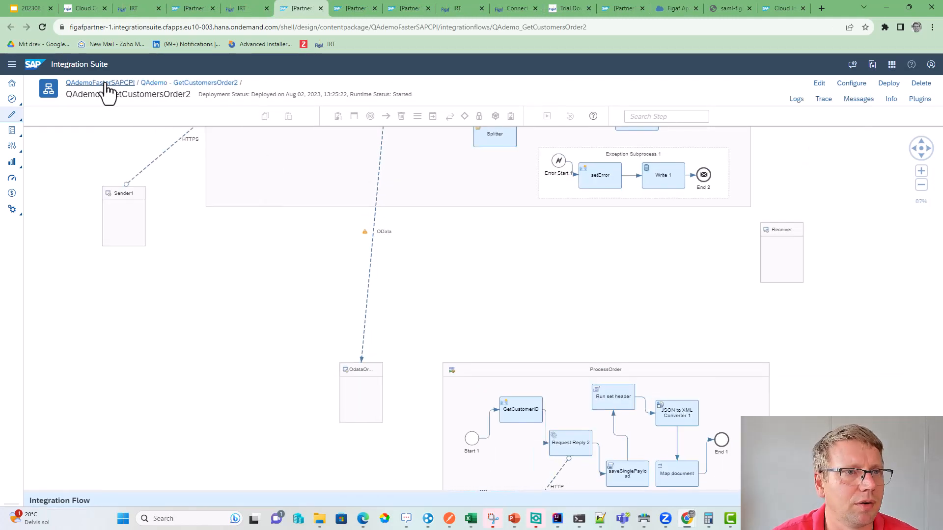
{"action": "left_click_drag", "start_coordinate": [187, 237], "coordinate": [281, 378]}
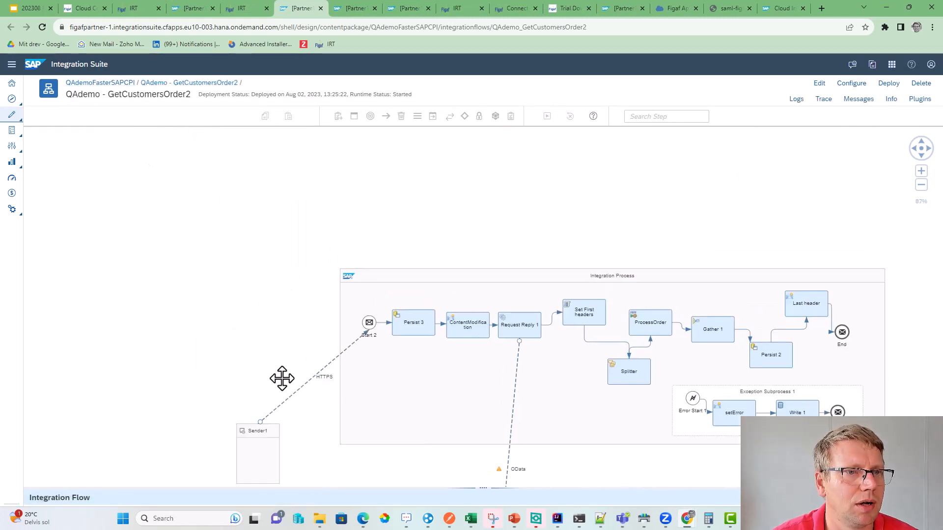
{"action": "left_click_drag", "start_coordinate": [279, 261], "coordinate": [282, 269]}
{"action": "left_click", "coordinate": [350, 355]}
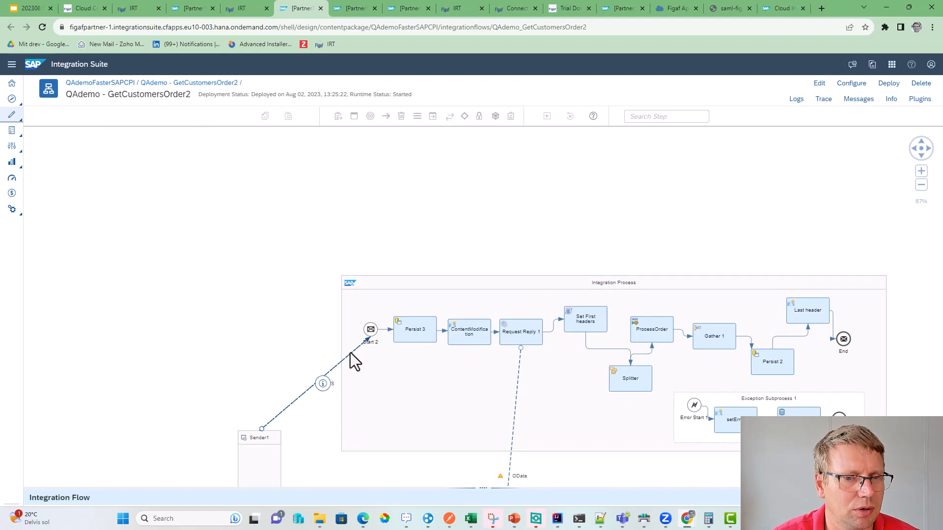
- Check the HTTPS connection's endpoint address, then return to the Figaf object page
{"action": "left_click_drag", "start_coordinate": [326, 486], "coordinate": [316, 281]}
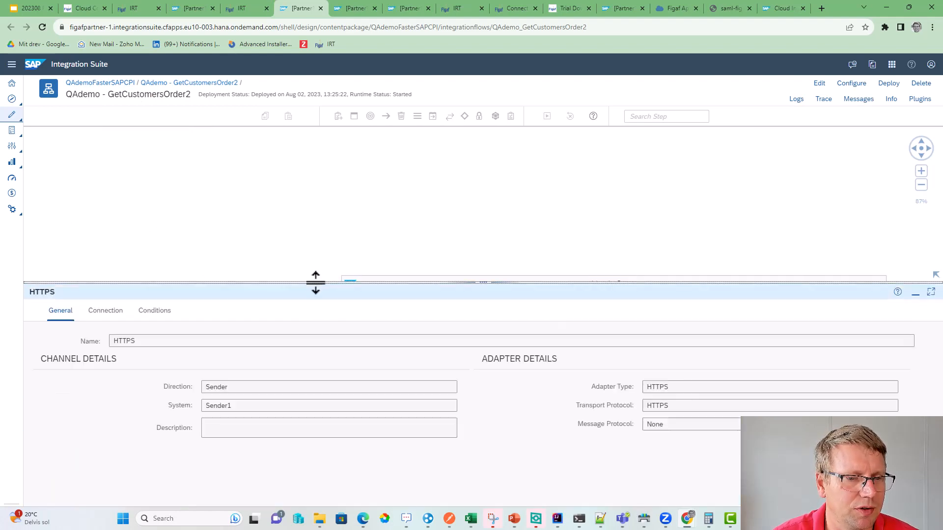
{"action": "left_click", "coordinate": [103, 310]}
{"action": "left_click_drag", "start_coordinate": [220, 361], "coordinate": [157, 362]}
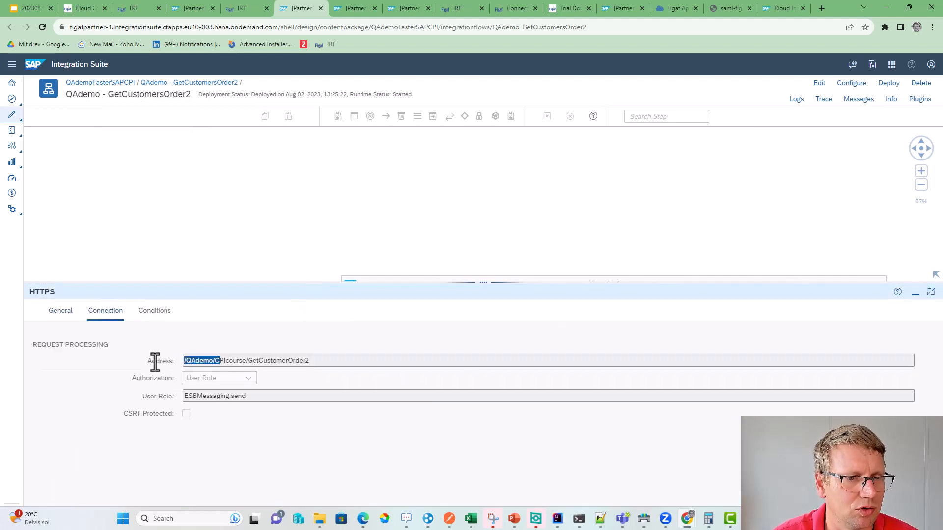
{"action": "left_click", "coordinate": [185, 366]}
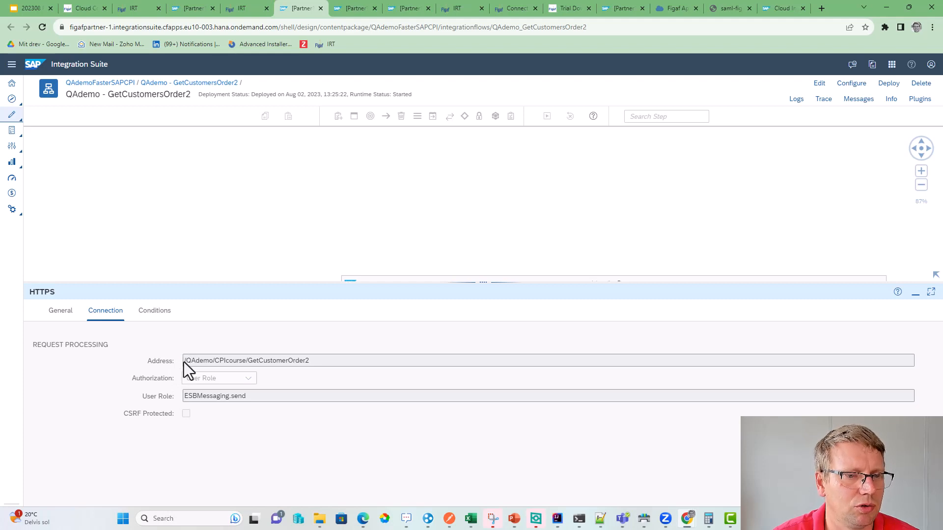
{"action": "left_click", "coordinate": [199, 214]}
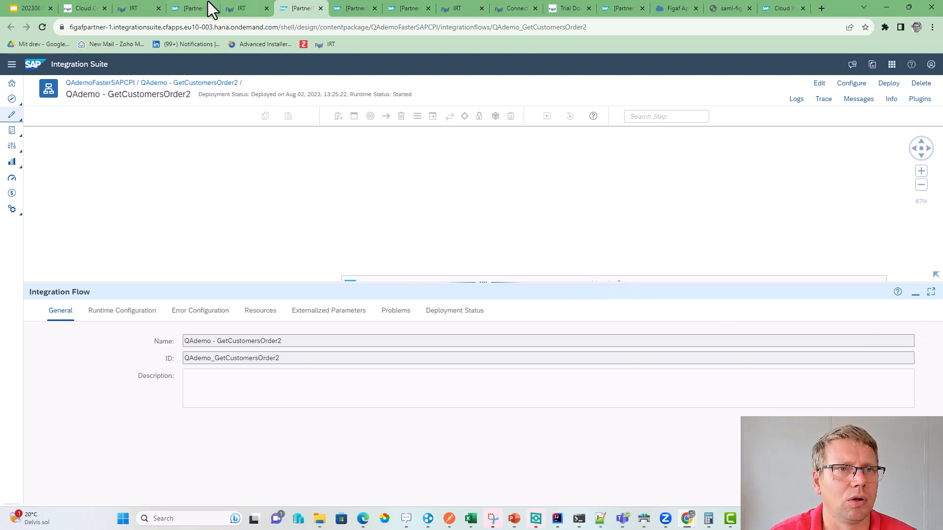
{"action": "left_click", "coordinate": [245, 11]}
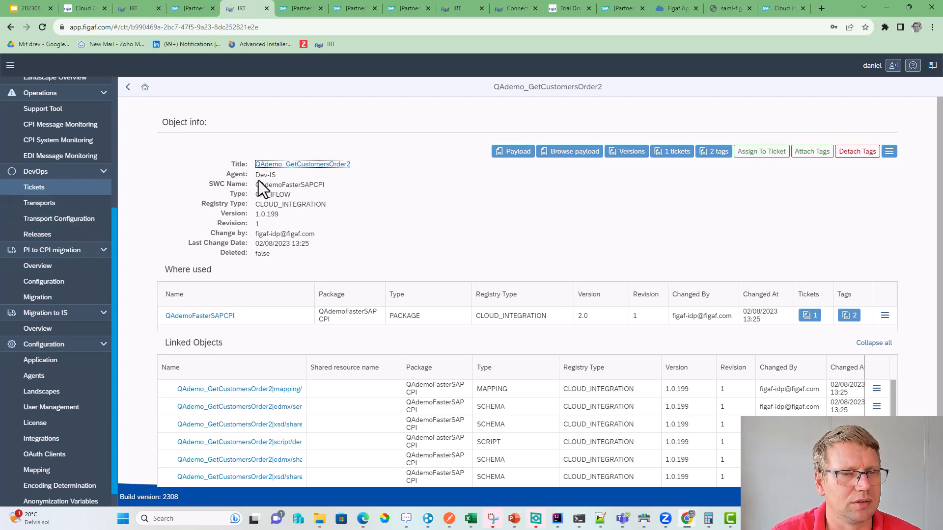
- Create the 'demo to prd' follow-on ticket from TRANSPORT-1, opening ISSUE-2
{"action": "left_click", "coordinate": [71, 205]}
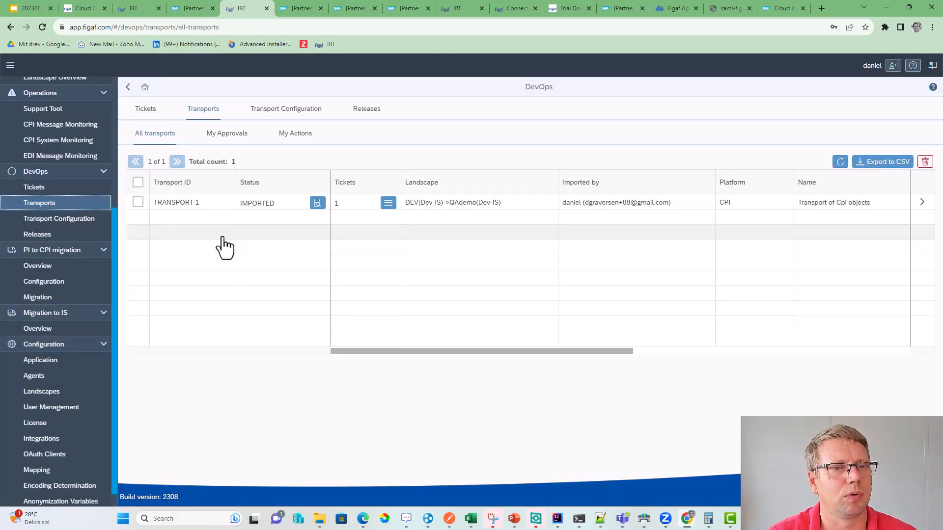
{"action": "left_click", "coordinate": [923, 205]}
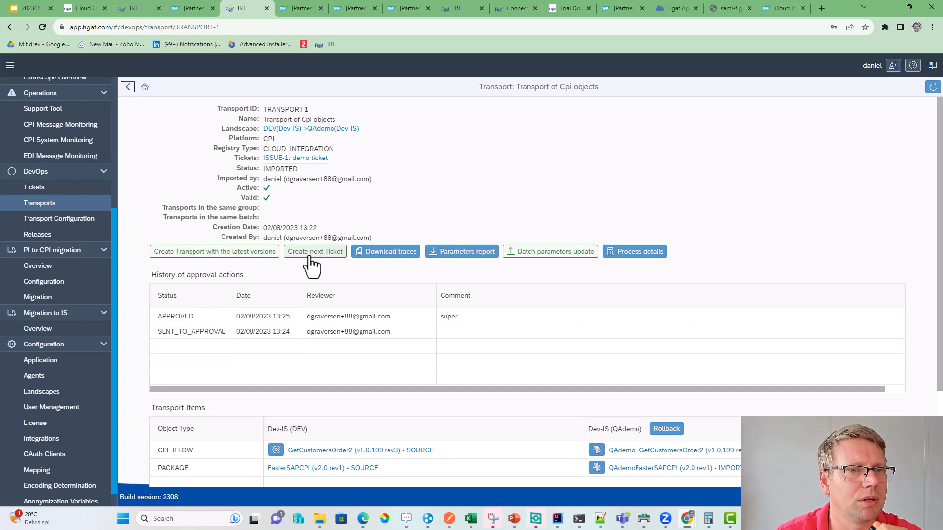
{"action": "left_click", "coordinate": [309, 258]}
{"action": "left_click", "coordinate": [476, 215]}
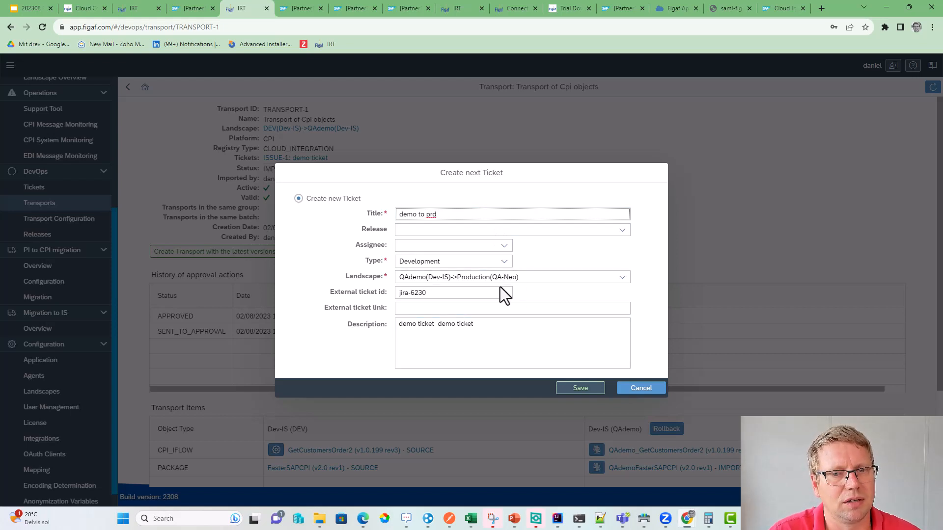
{"action": "left_click", "coordinate": [570, 388]}
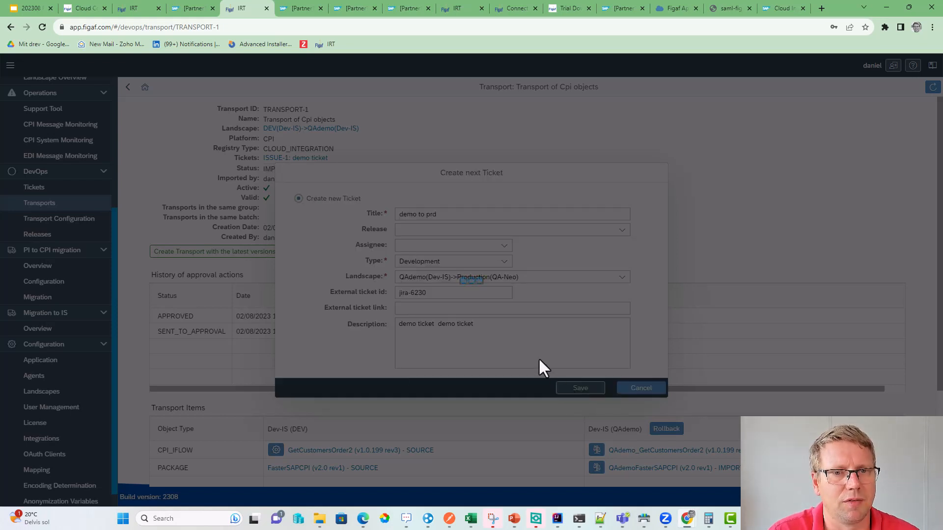
{"action": "left_click", "coordinate": [535, 303]}
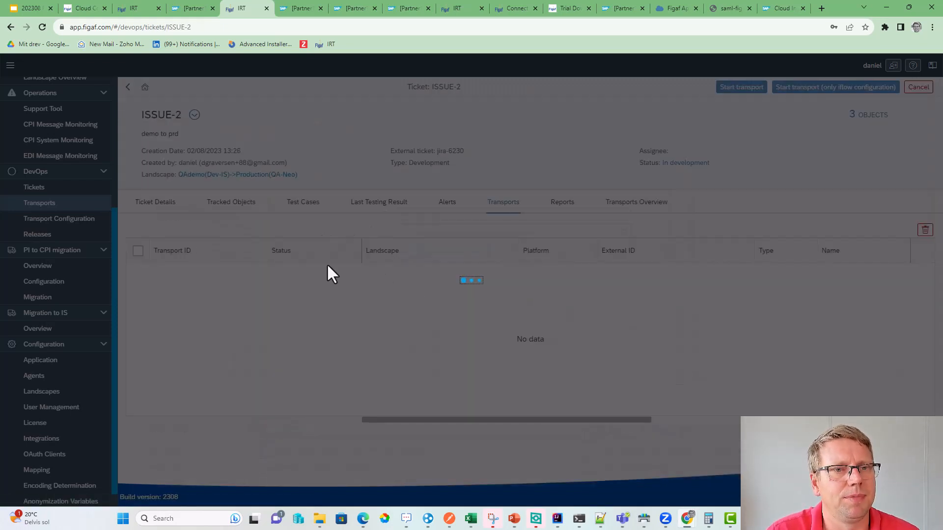
- Browse ISSUE-2's Tracked Objects, Transports, Alerts, Last Testing Result and Transports Overview, expanding TRANSPORT-1
{"action": "left_click", "coordinate": [239, 205]}
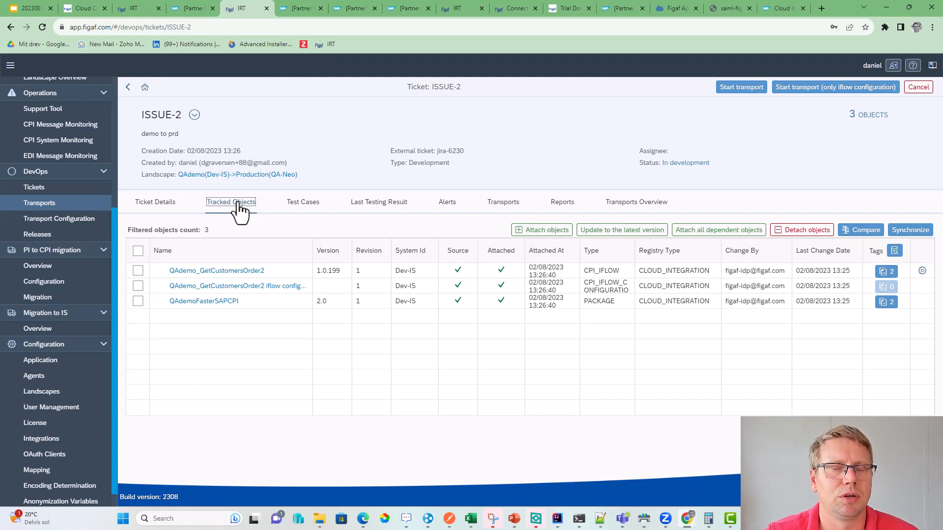
{"action": "left_click", "coordinate": [496, 209]}
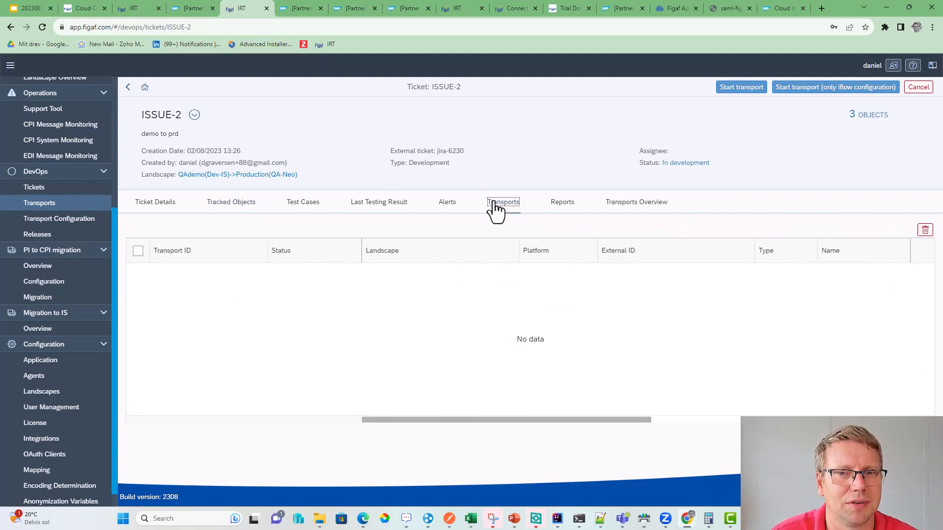
{"action": "left_click", "coordinate": [445, 209]}
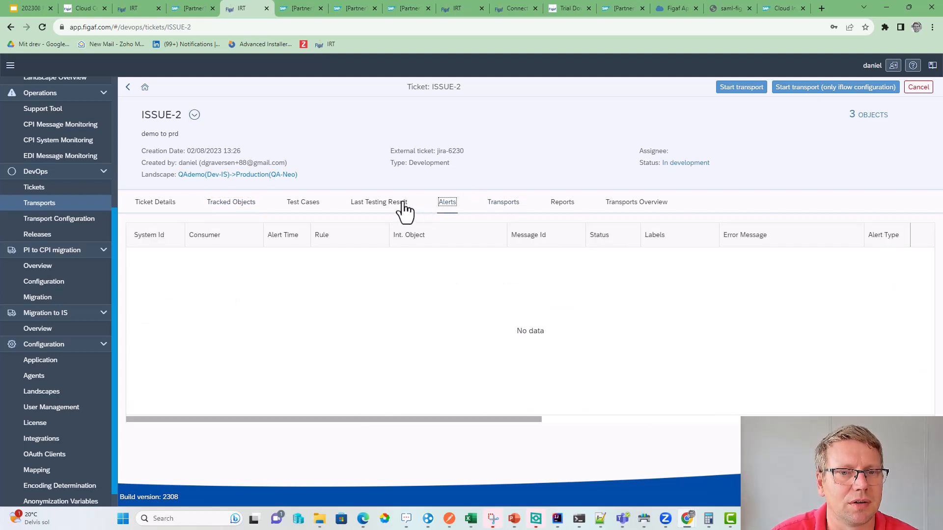
{"action": "left_click", "coordinate": [384, 209]}
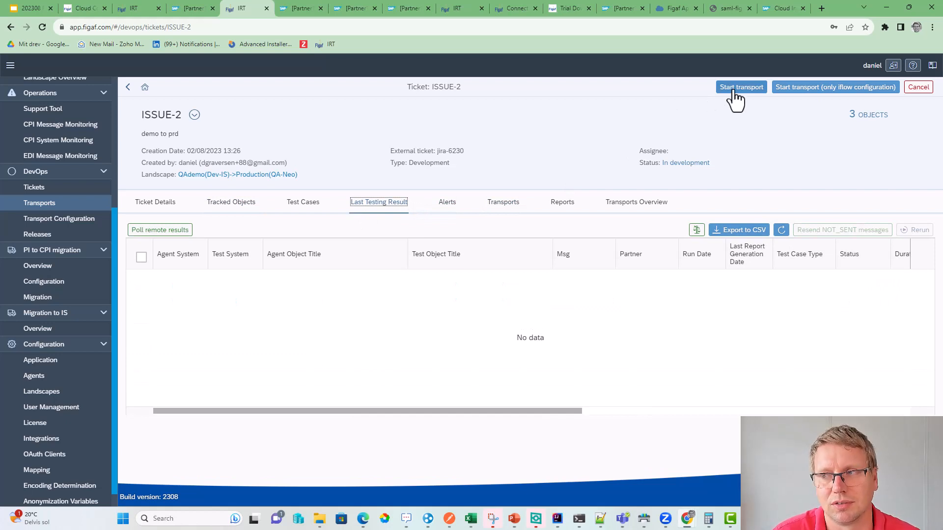
{"action": "left_click", "coordinate": [632, 206]}
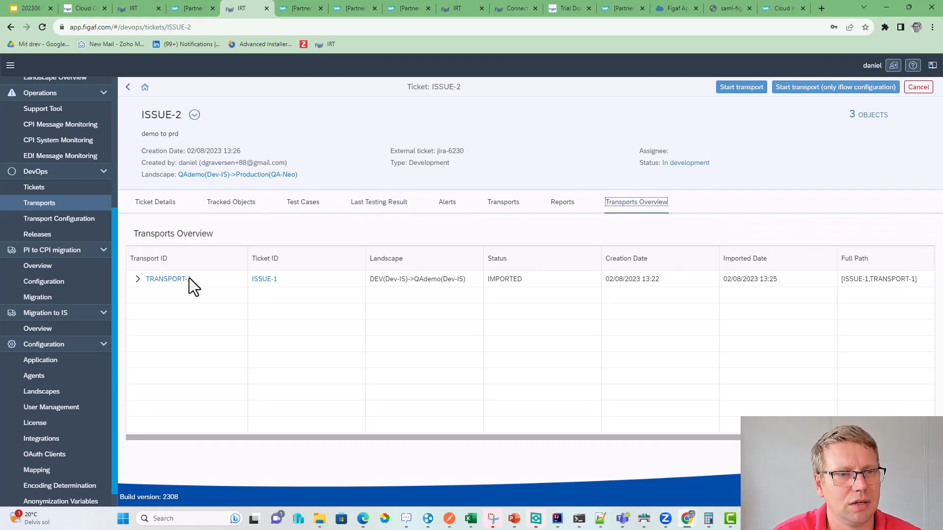
{"action": "left_click", "coordinate": [139, 279]}
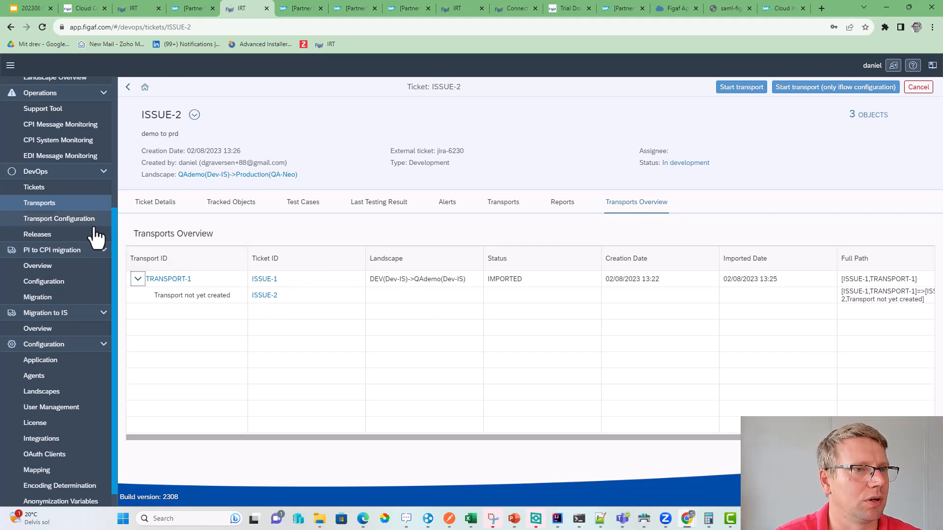
{"action": "scroll", "coordinate": [84, 221], "scroll_direction": "up", "scroll_amount": 2}
- Open the QAdemo_GetCustomersOrder2 object page from Landscape Overview and view its two linked tickets
{"action": "left_click", "coordinate": [66, 178]}
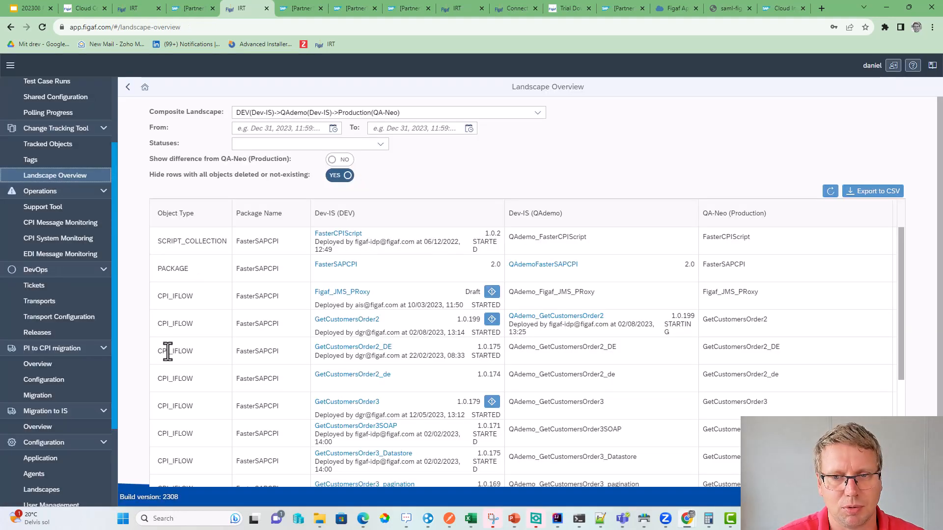
{"action": "left_click", "coordinate": [550, 318]}
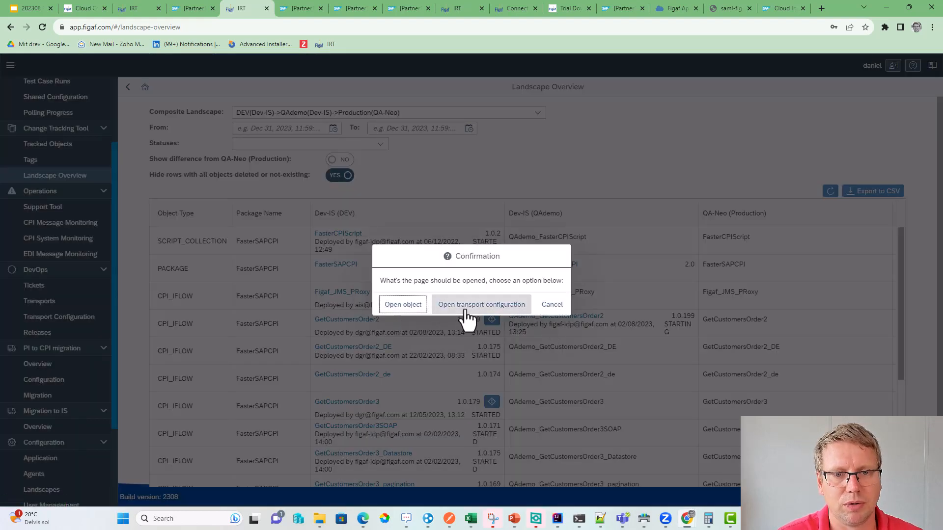
{"action": "left_click", "coordinate": [394, 306]}
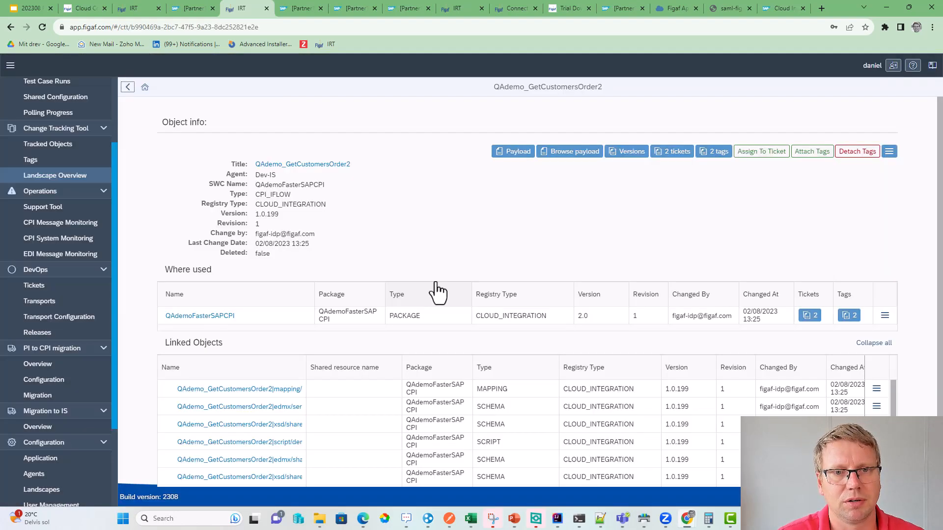
{"action": "left_click", "coordinate": [684, 156]}
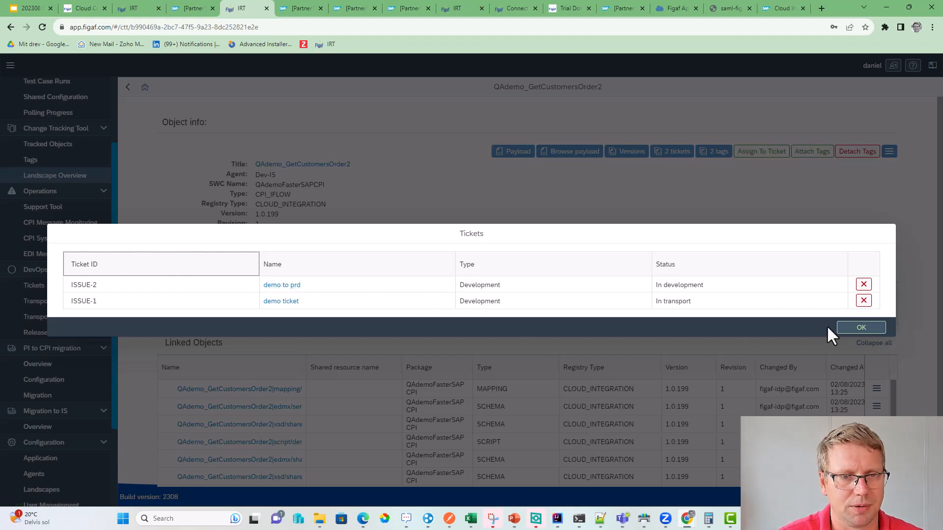
{"action": "left_click", "coordinate": [854, 330]}
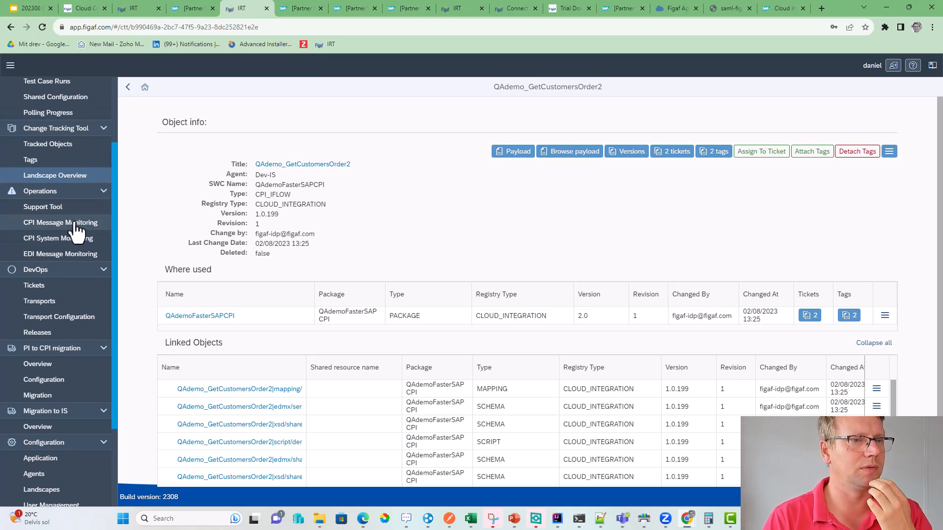
- Start a new CPI message monitoring filter named 'monitor' in edit mode
{"action": "left_click", "coordinate": [71, 208]}
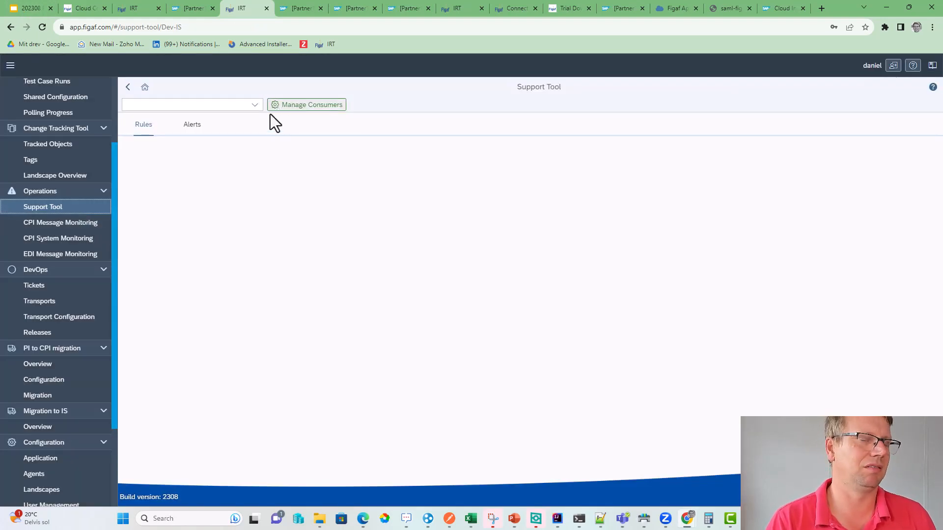
{"action": "left_click", "coordinate": [89, 223]}
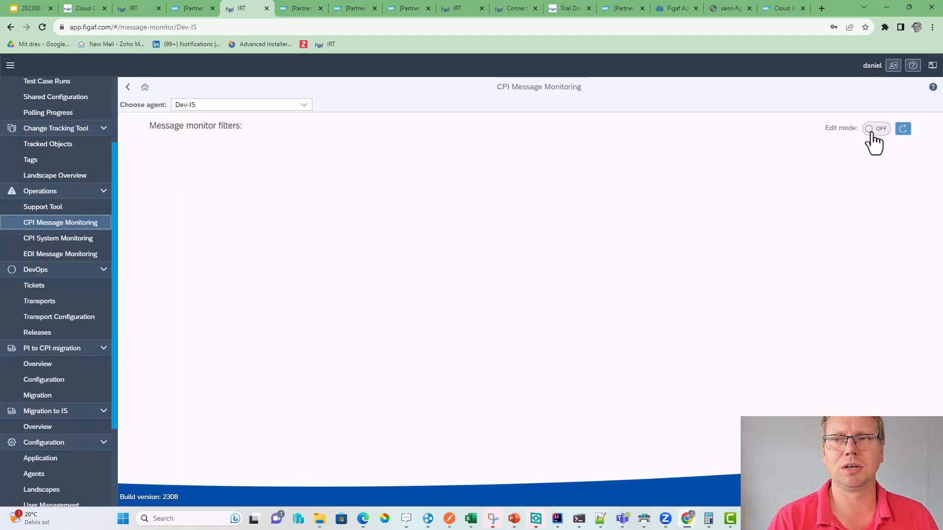
{"action": "left_click", "coordinate": [872, 132]}
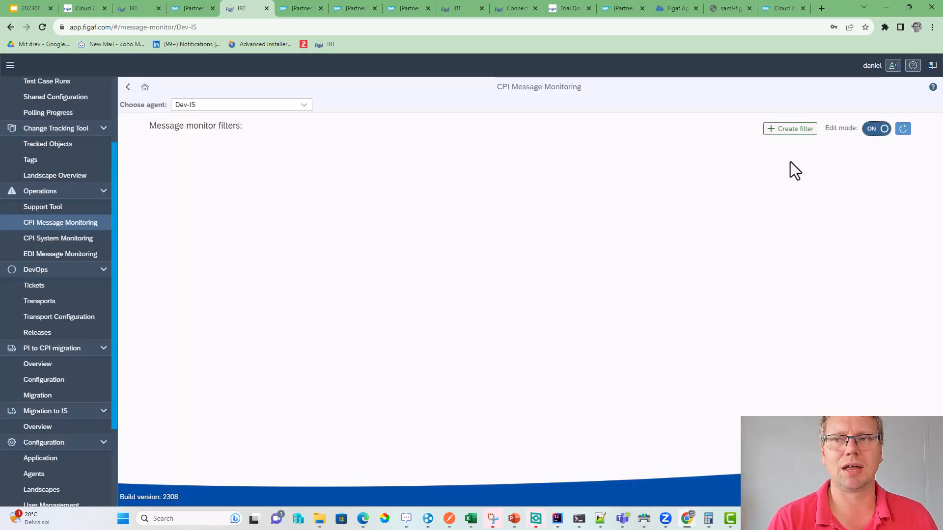
{"action": "left_click", "coordinate": [773, 130]}
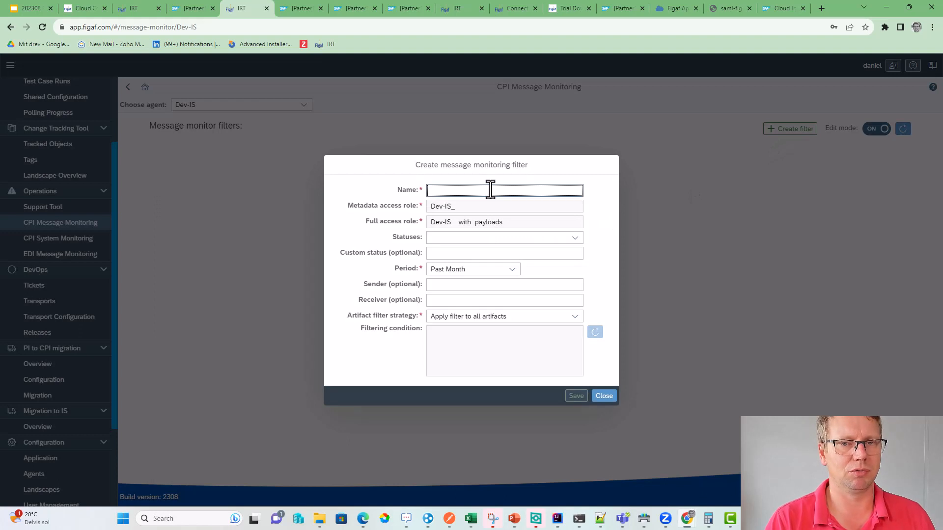
{"action": "type", "text": "monitor"}
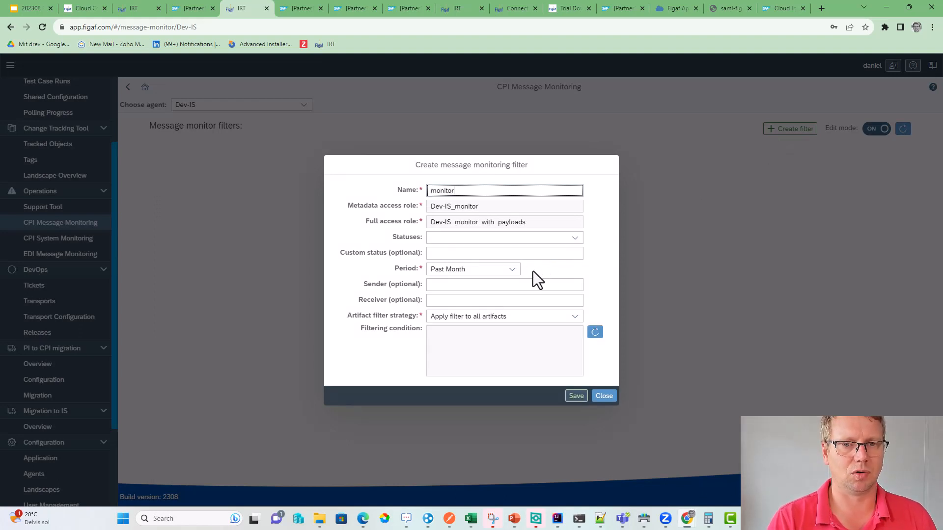
- Limit it to FigafMockGetCustomersOrder2, QAdemo_GetCustomersOrder2 and GetCustomersOrder2, and save it
{"action": "left_click", "coordinate": [570, 318]}
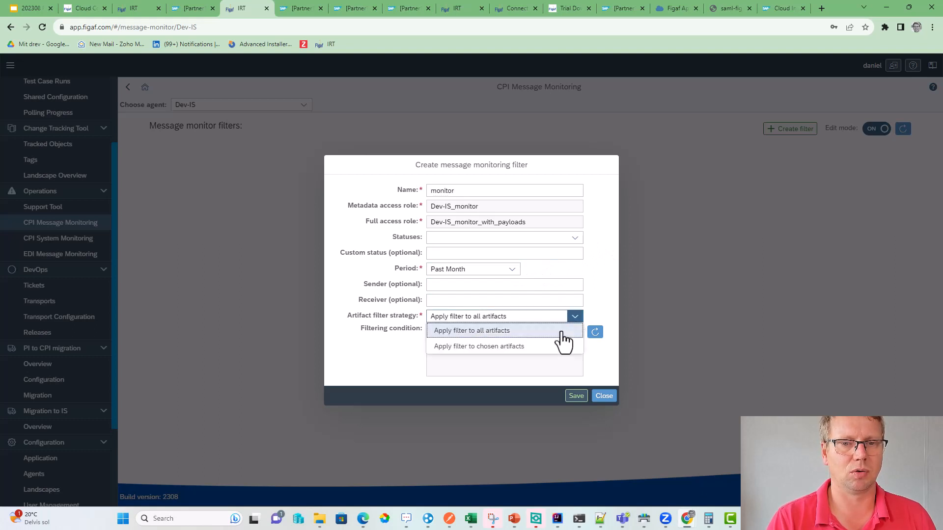
{"action": "left_click", "coordinate": [551, 346]}
{"action": "left_click", "coordinate": [601, 322]}
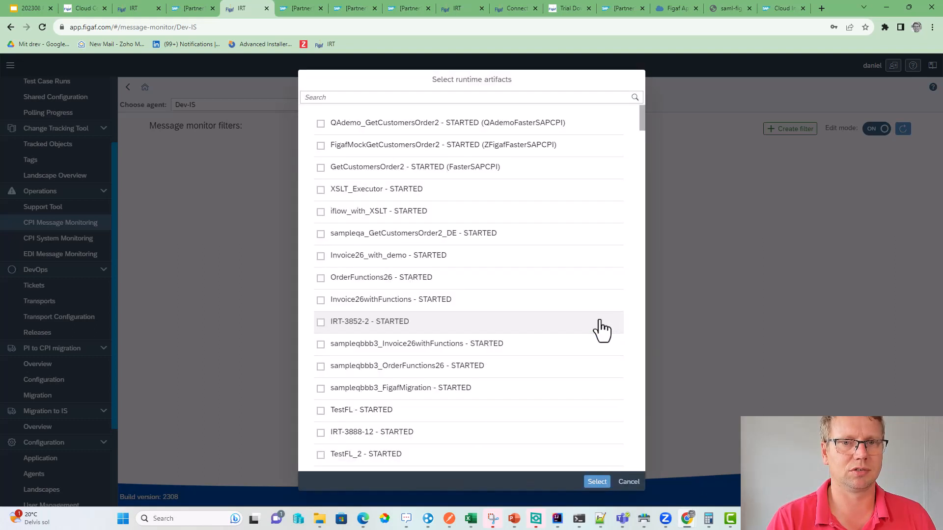
{"action": "left_click", "coordinate": [322, 138]}
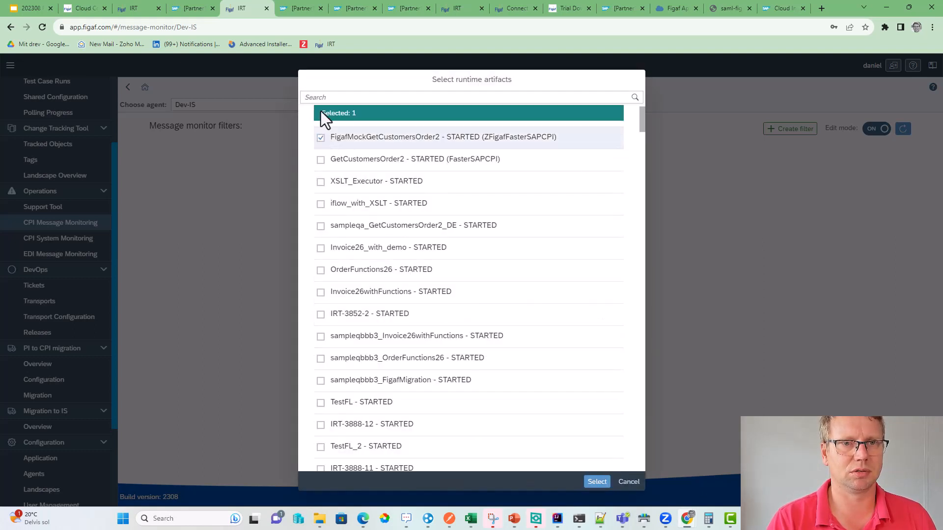
{"action": "scroll", "coordinate": [324, 157], "scroll_direction": "up", "scroll_amount": 1}
{"action": "left_click", "coordinate": [320, 139]}
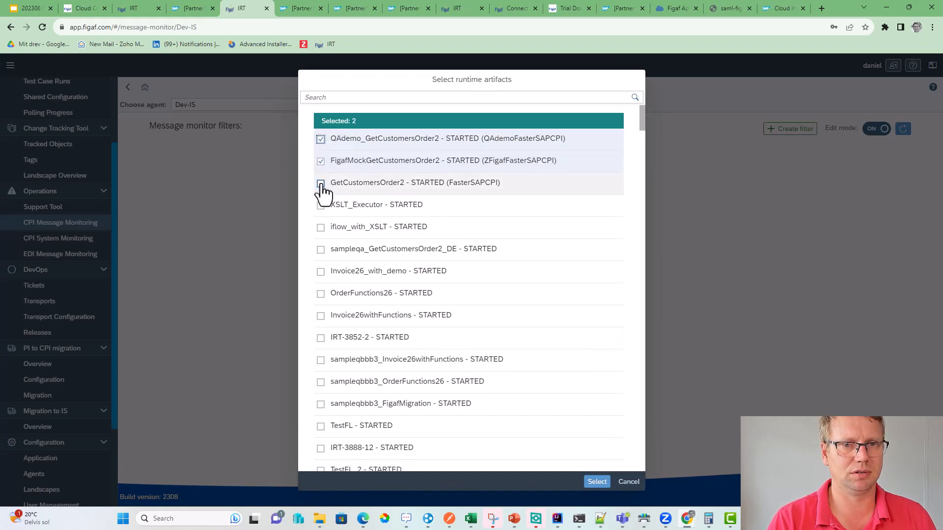
{"action": "left_click", "coordinate": [320, 183]}
{"action": "left_click", "coordinate": [597, 482]}
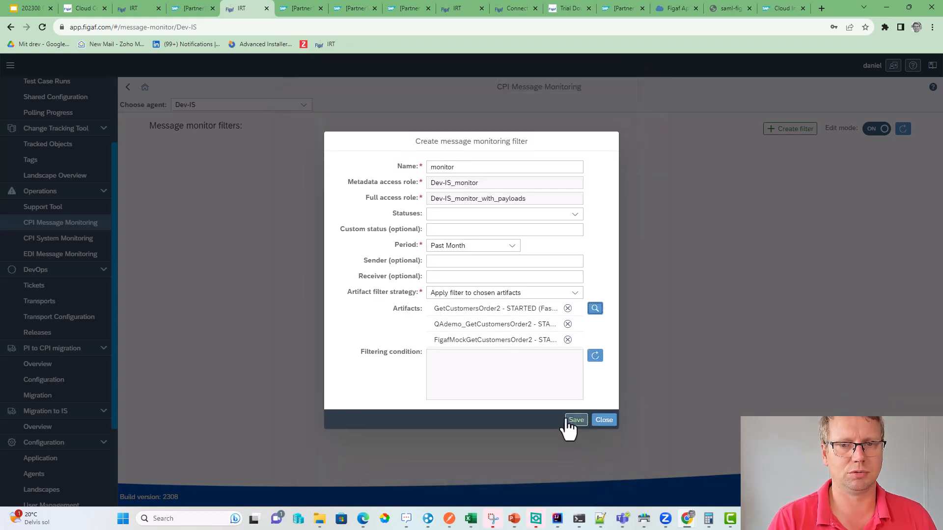
{"action": "left_click", "coordinate": [572, 421]}
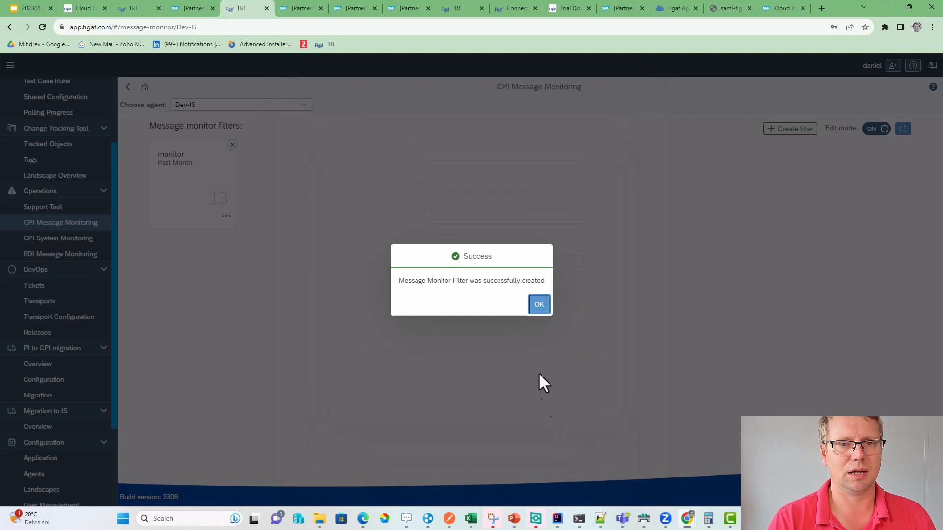
{"action": "left_click", "coordinate": [539, 309]}
{"action": "left_click", "coordinate": [874, 131]}
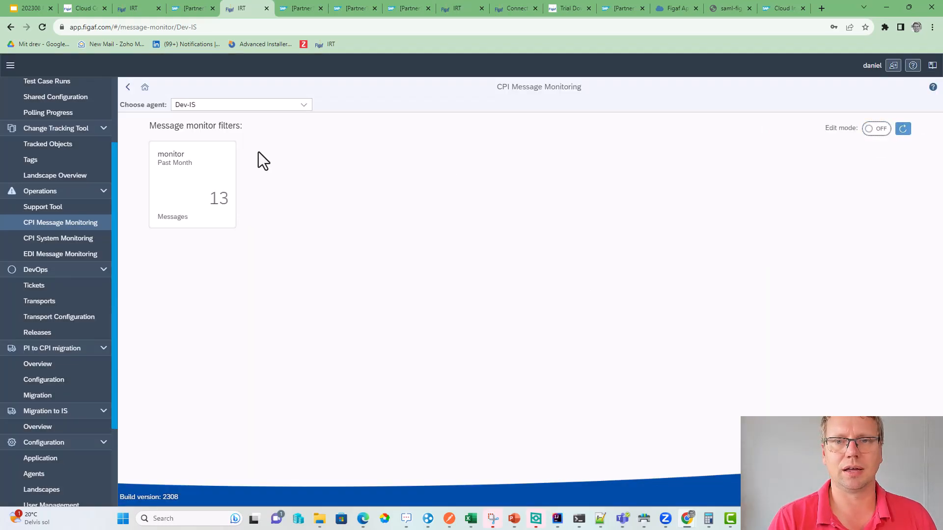
- Record the 13:03:31 GetCustomersOrder2 message from the monitor filter as a test
{"action": "left_click", "coordinate": [185, 162]}
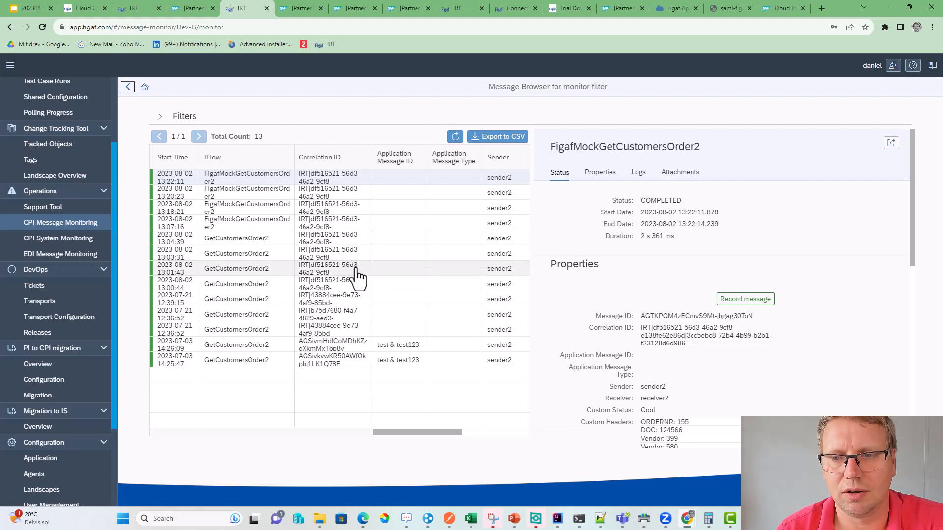
{"action": "left_click", "coordinate": [297, 254]}
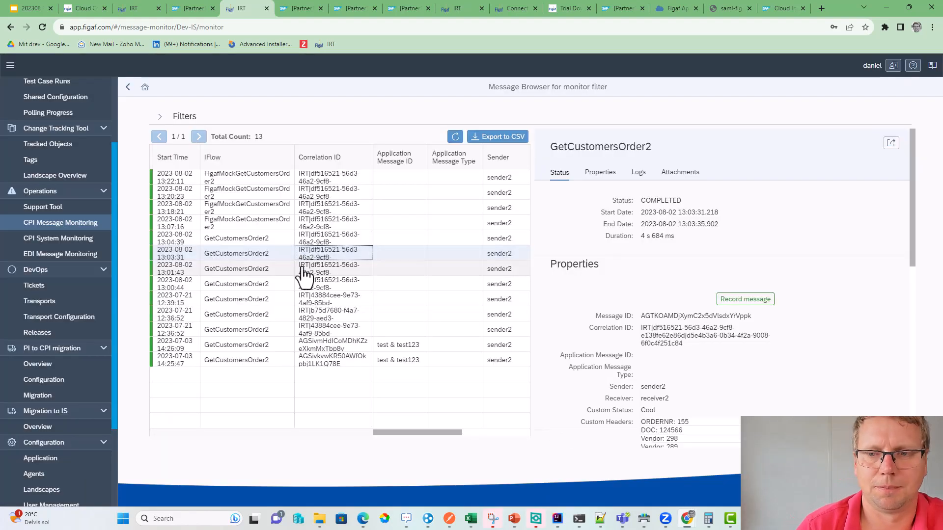
{"action": "left_click", "coordinate": [753, 300]}
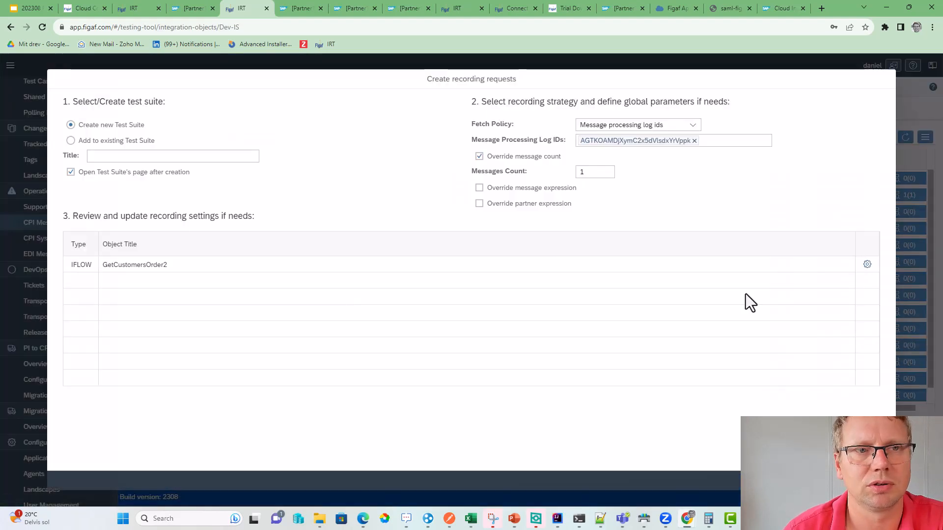
{"action": "left_click", "coordinate": [876, 480]}
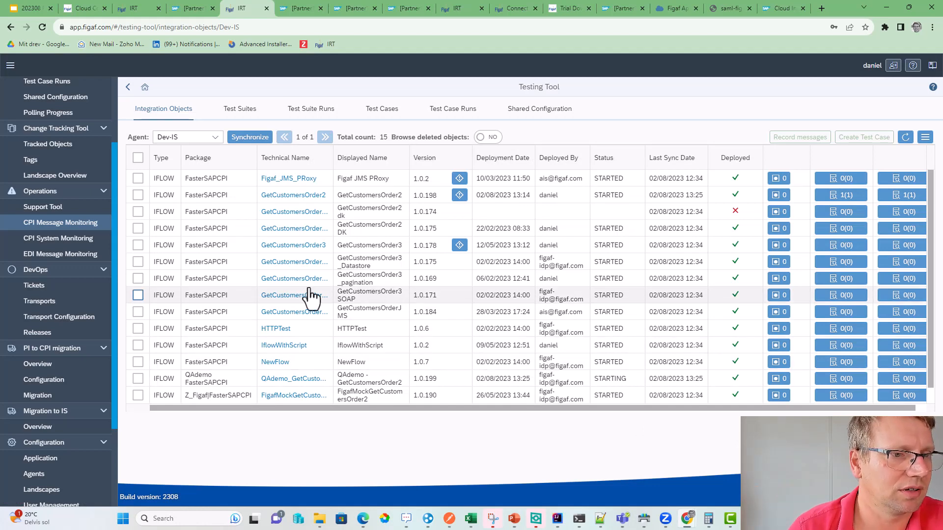
- Inspect the 14:25:47, 14:26:09, 12:36:52, 13:00:44 and 13:01:43 messages, then return to the overview
{"action": "left_click", "coordinate": [67, 225]}
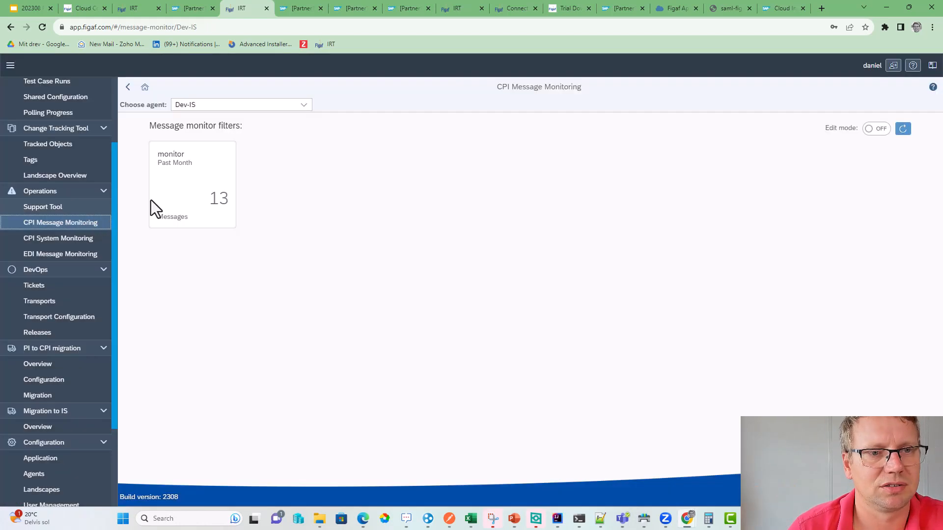
{"action": "left_click", "coordinate": [185, 210]}
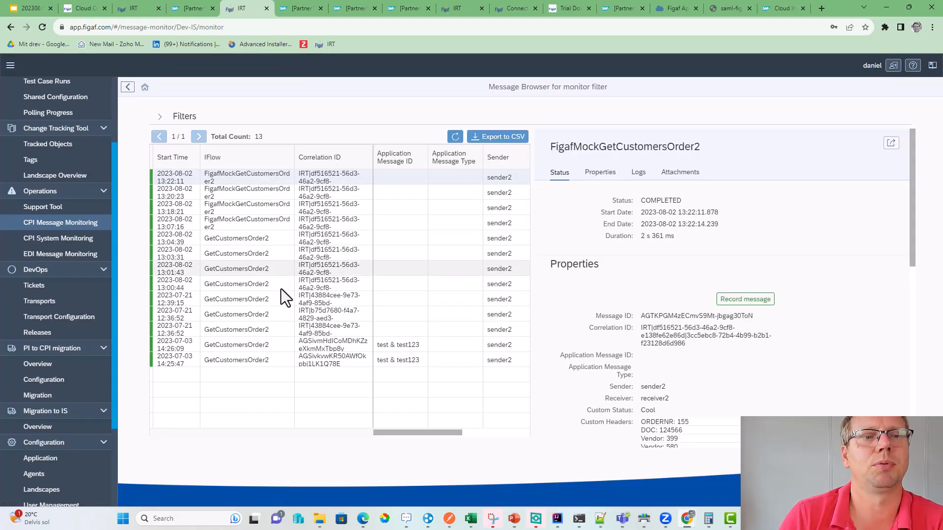
{"action": "left_click", "coordinate": [283, 357]}
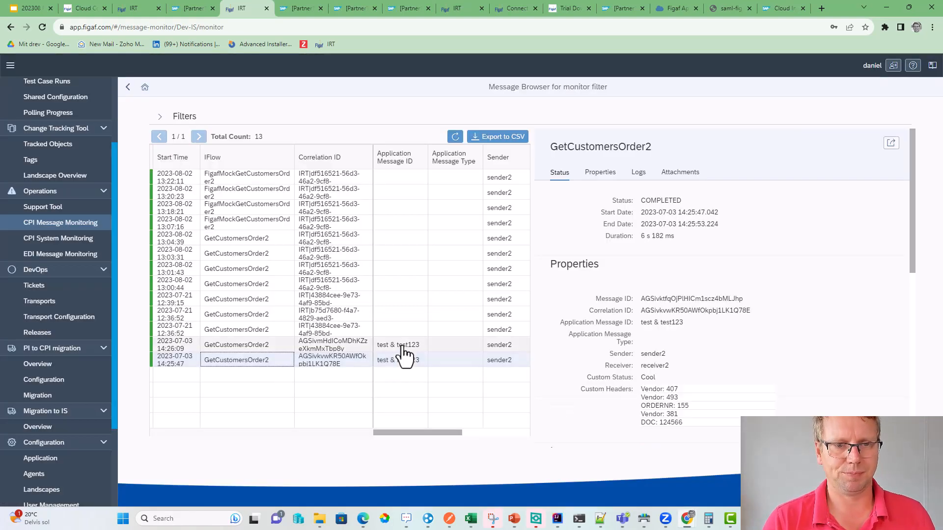
{"action": "left_click", "coordinate": [403, 346]}
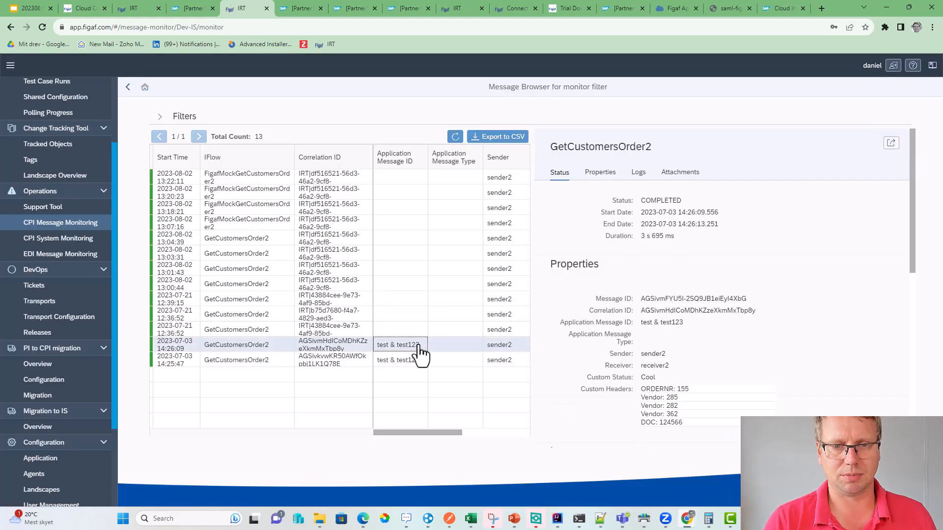
{"action": "left_click", "coordinate": [396, 326]}
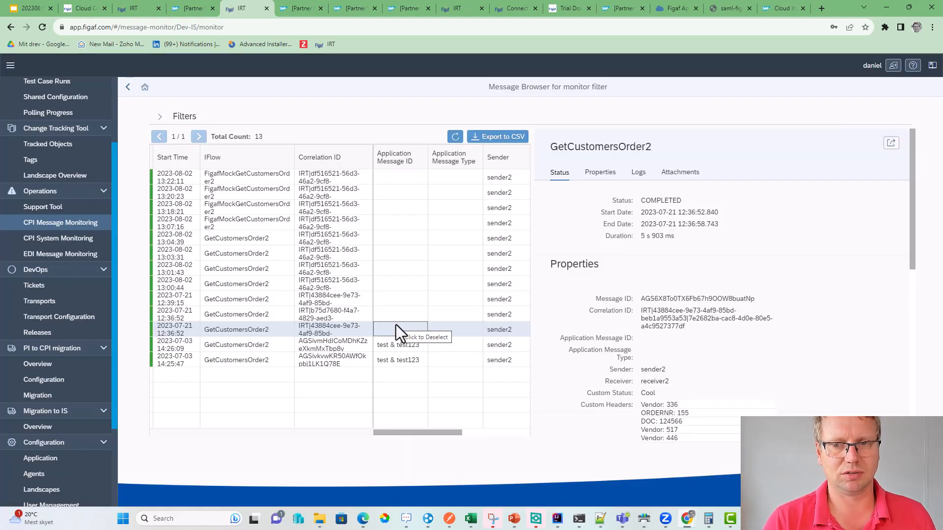
{"action": "left_click", "coordinate": [406, 286]}
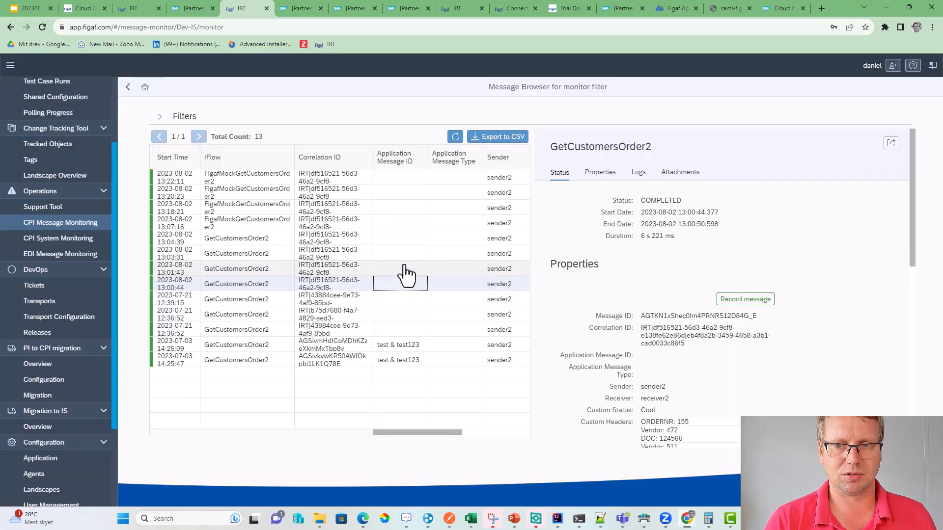
{"action": "left_click", "coordinate": [401, 269]}
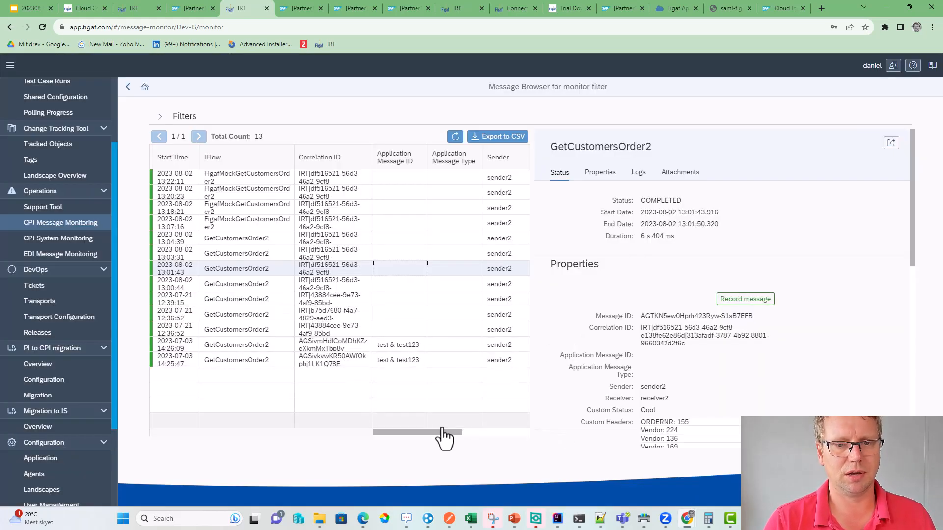
{"action": "left_click_drag", "start_coordinate": [442, 429], "coordinate": [370, 432]}
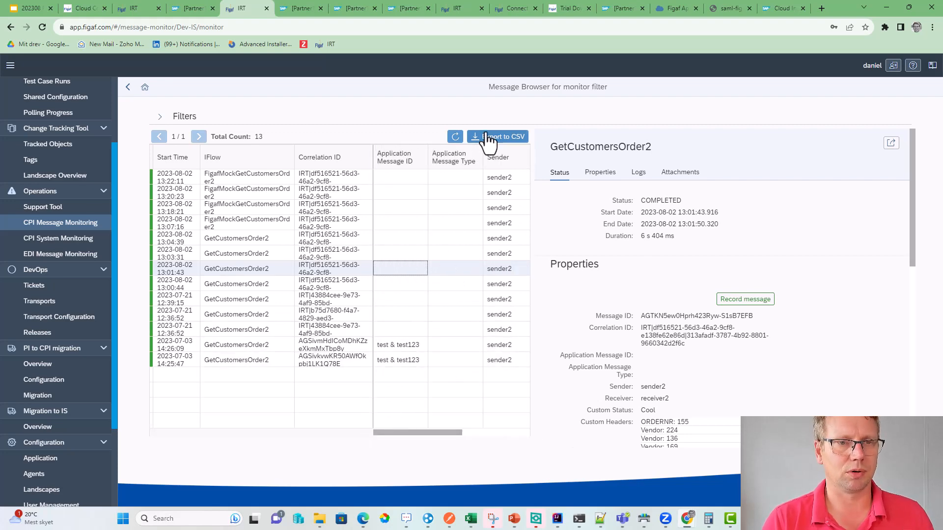
{"action": "scroll", "coordinate": [648, 349], "scroll_direction": "down", "scroll_amount": 8}
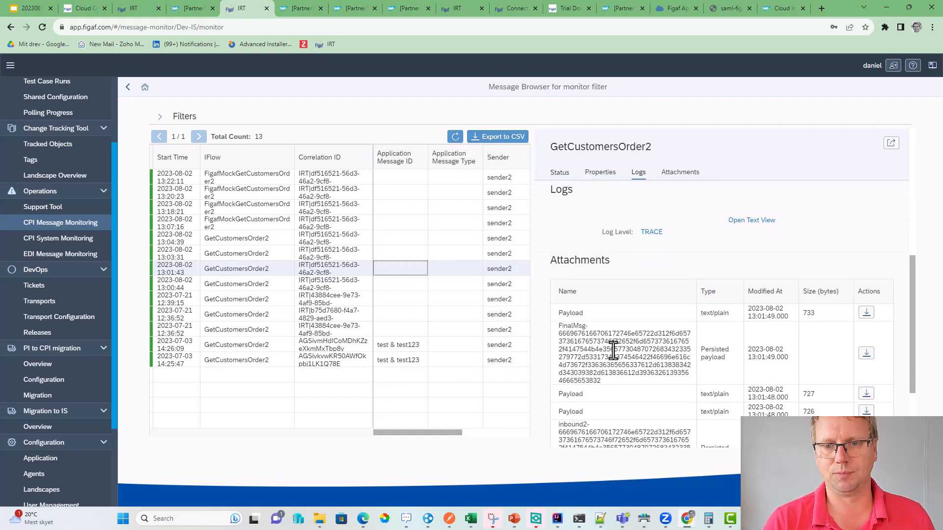
{"action": "scroll", "coordinate": [605, 351], "scroll_direction": "down", "scroll_amount": 2}
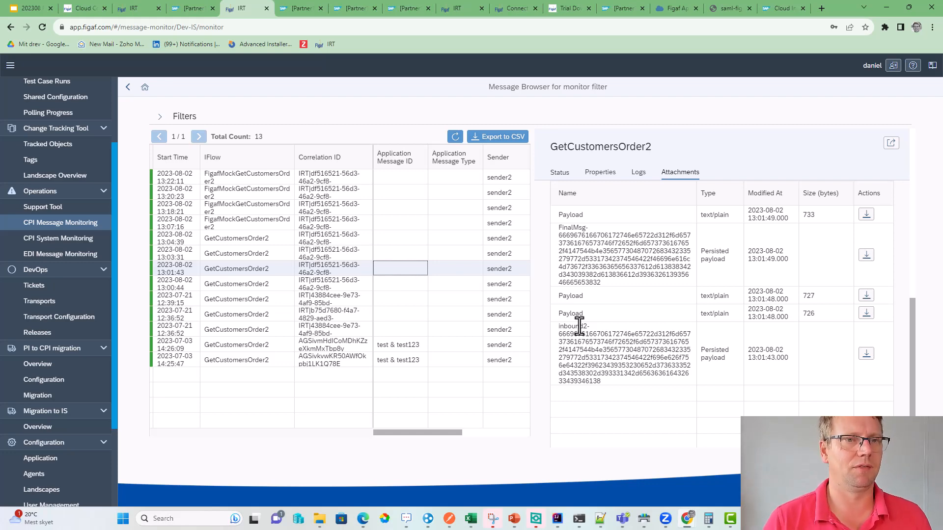
{"action": "left_click", "coordinate": [127, 88]}
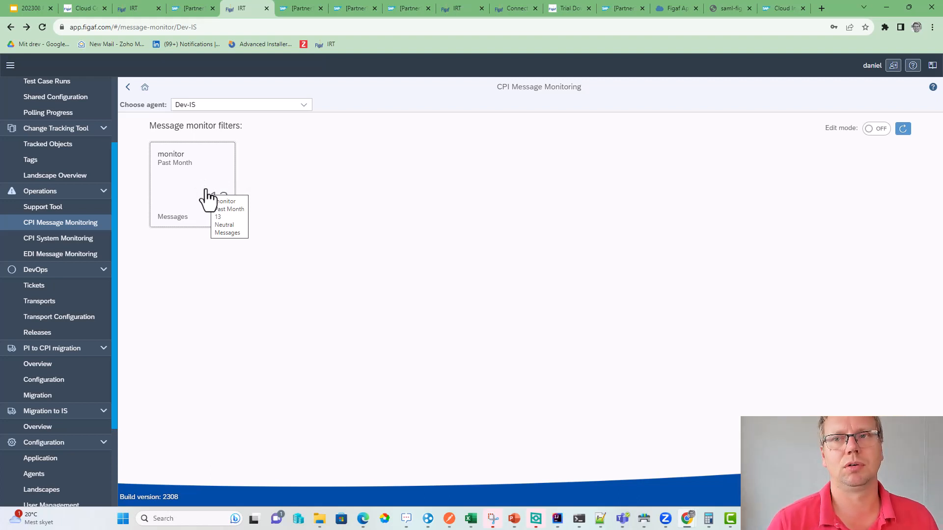
- Create the Dev-IS polling consumer 'failed' with condition Status eq 'FAILED', postponing the job, and show its alerts
{"action": "left_click", "coordinate": [78, 208]}
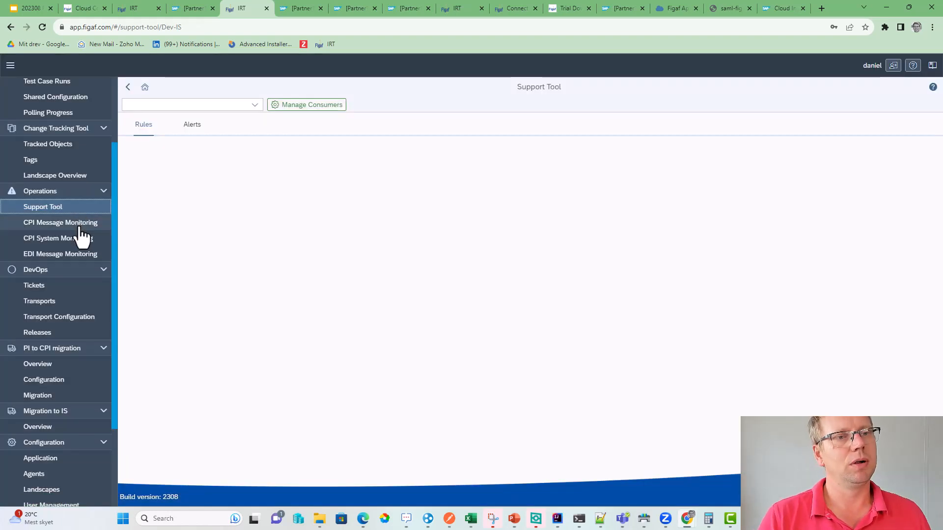
{"action": "left_click", "coordinate": [301, 106]}
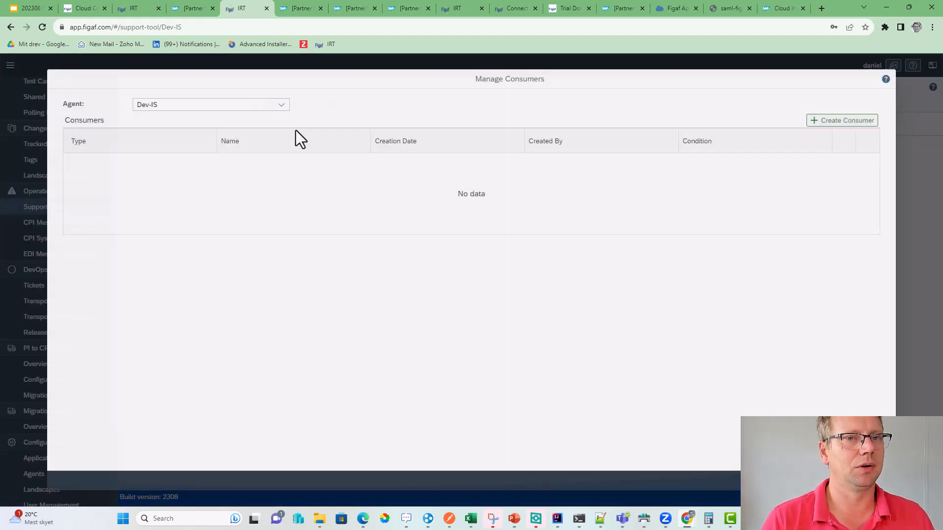
{"action": "left_click", "coordinate": [821, 123]}
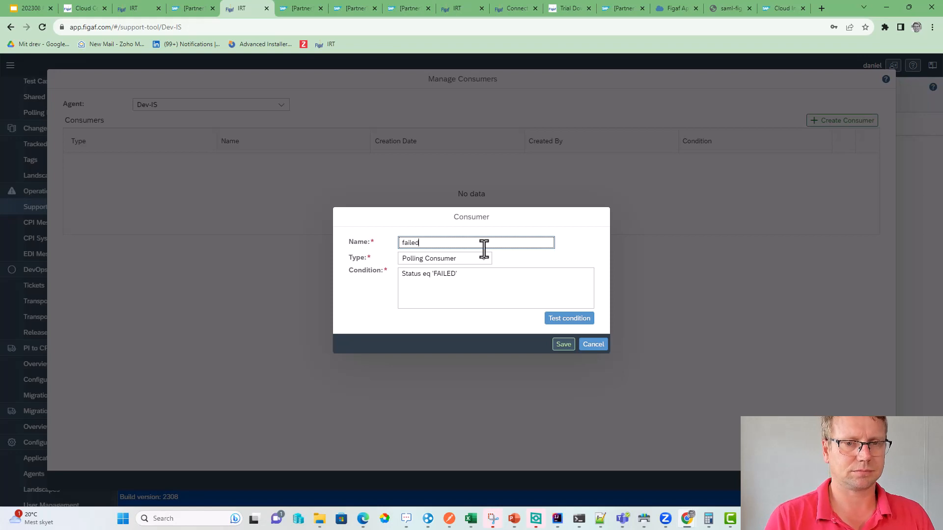
{"action": "left_click", "coordinate": [563, 345]}
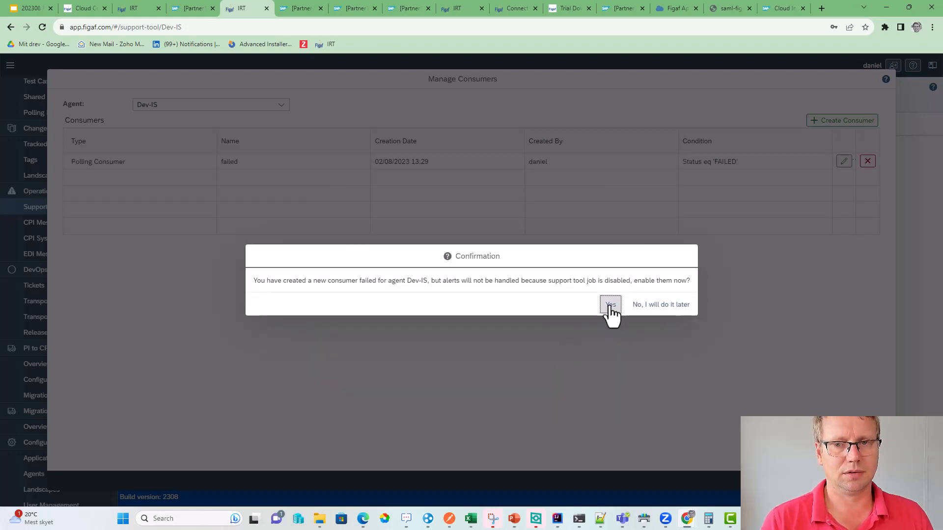
{"action": "left_click", "coordinate": [656, 306]}
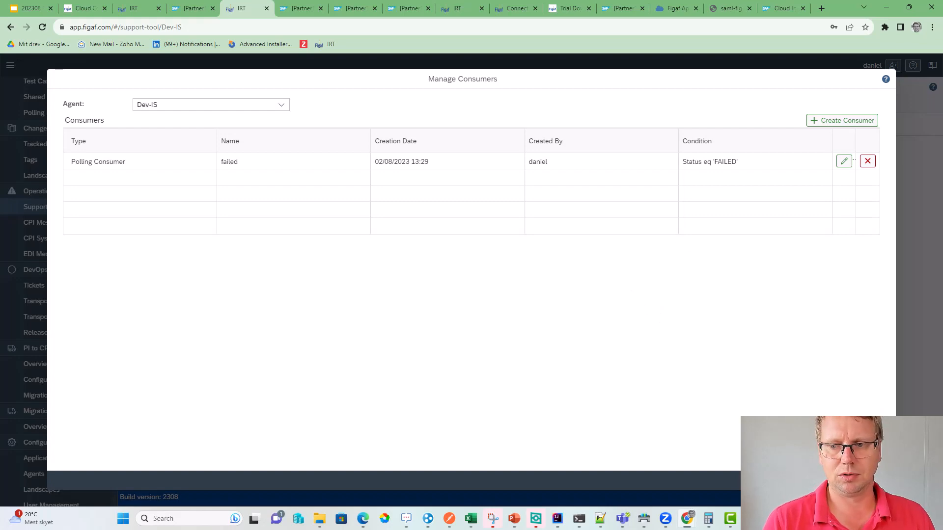
{"action": "left_click", "coordinate": [878, 481]}
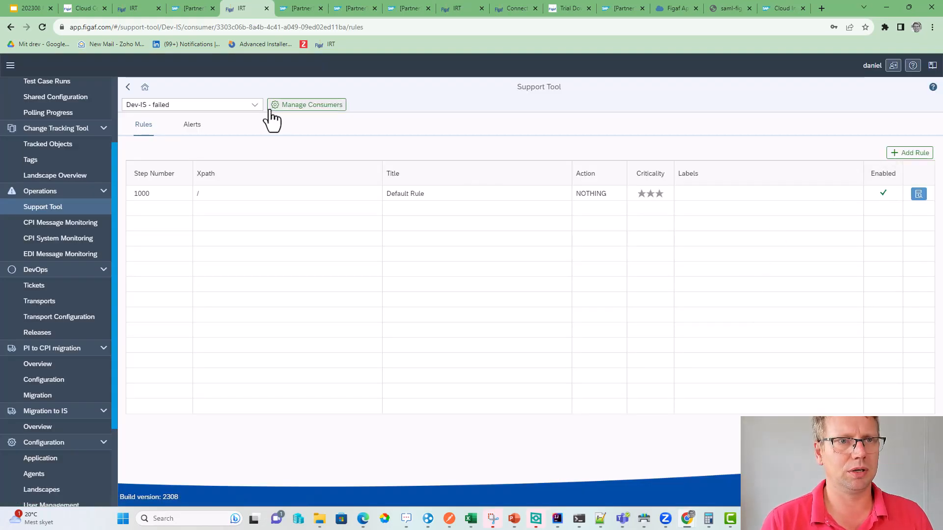
{"action": "left_click", "coordinate": [198, 127]}
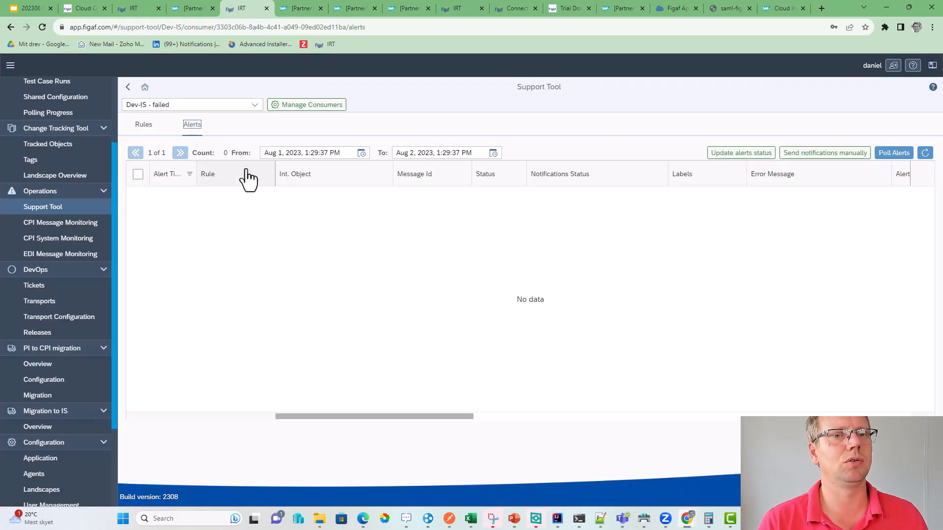
- Poll alerts for the failed consumer, which finds 300 alerts
{"action": "left_click", "coordinate": [860, 156]}
{"action": "left_click", "coordinate": [609, 315]}
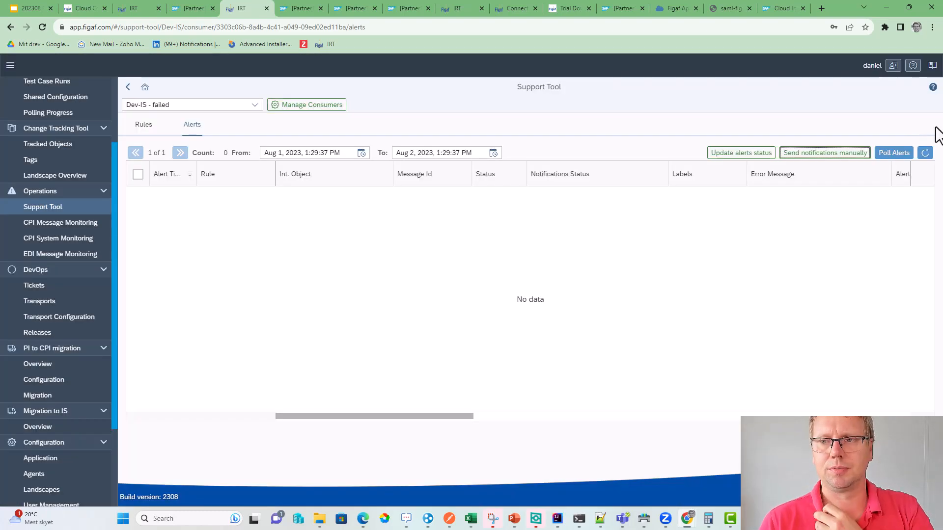
{"action": "left_click", "coordinate": [891, 154]}
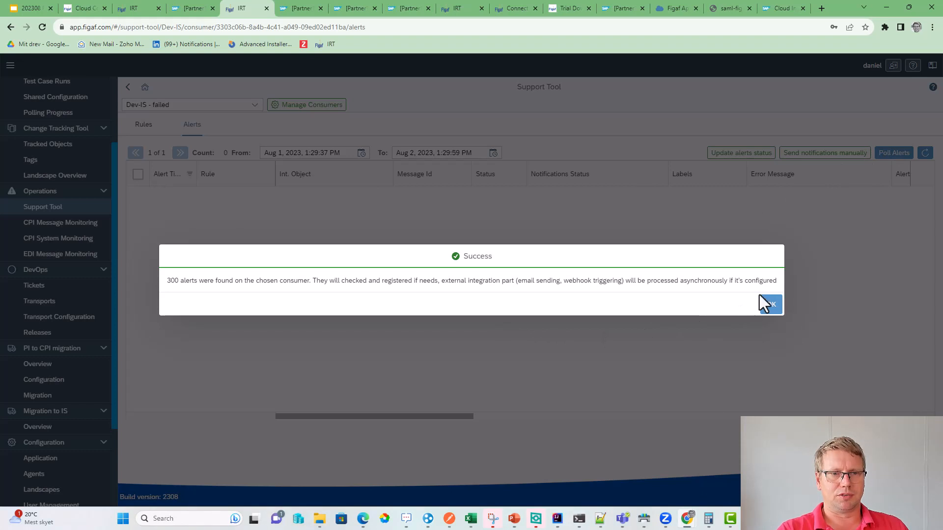
{"action": "left_click", "coordinate": [771, 304]}
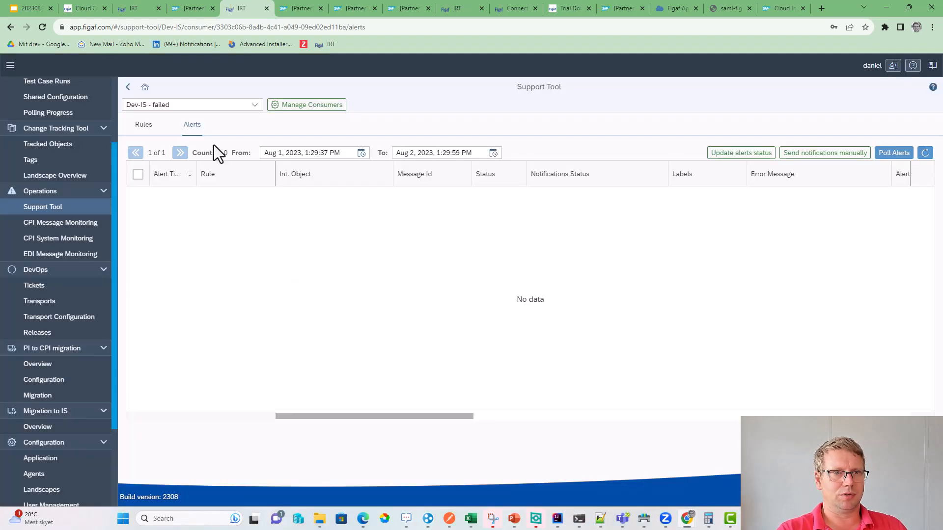
- Widen the From date to Jul 4, 2023, listing 224 HANDLED alerts
{"action": "left_click", "coordinate": [361, 153]}
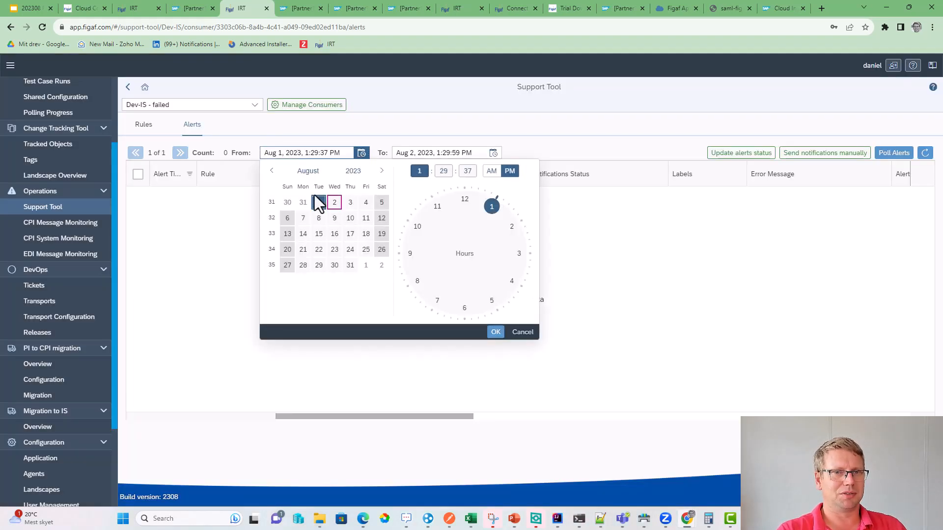
{"action": "left_click", "coordinate": [274, 170]}
{"action": "left_click", "coordinate": [319, 218]}
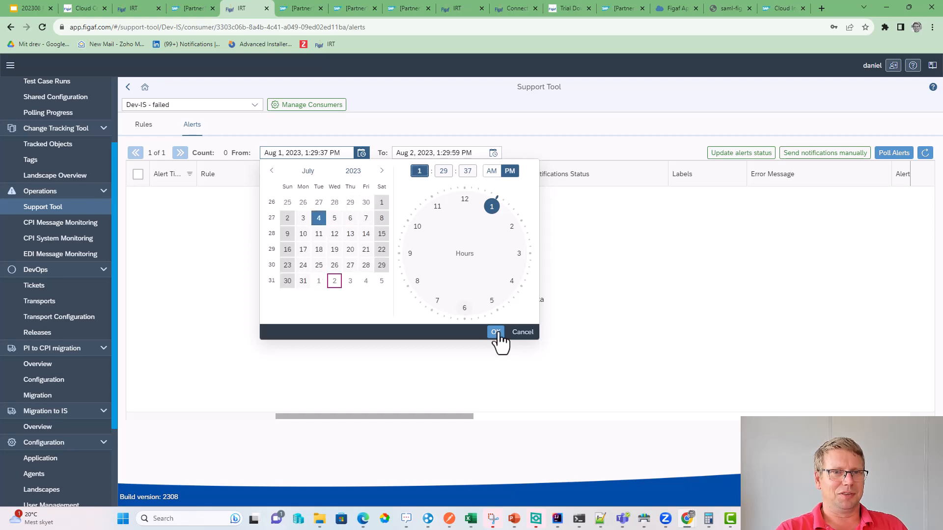
{"action": "left_click", "coordinate": [496, 333]}
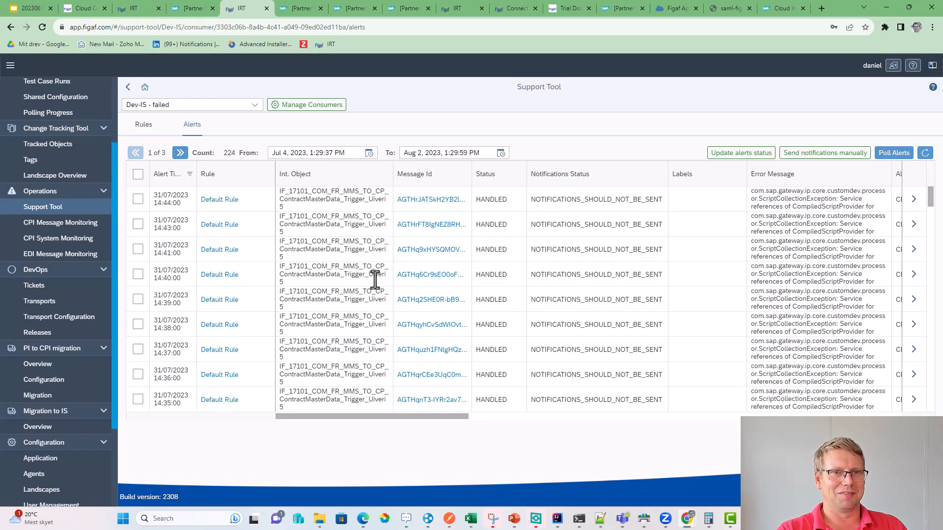
- From the 14:44 alert's details, start a new rule prefilled with its ScriptCollectionException message
{"action": "left_click", "coordinate": [914, 199]}
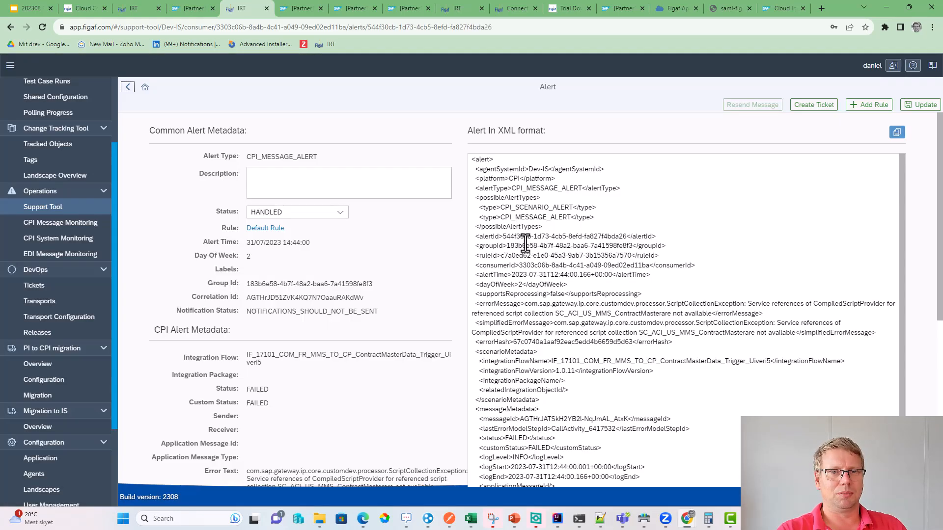
{"action": "scroll", "coordinate": [610, 308], "scroll_direction": "down", "scroll_amount": 5}
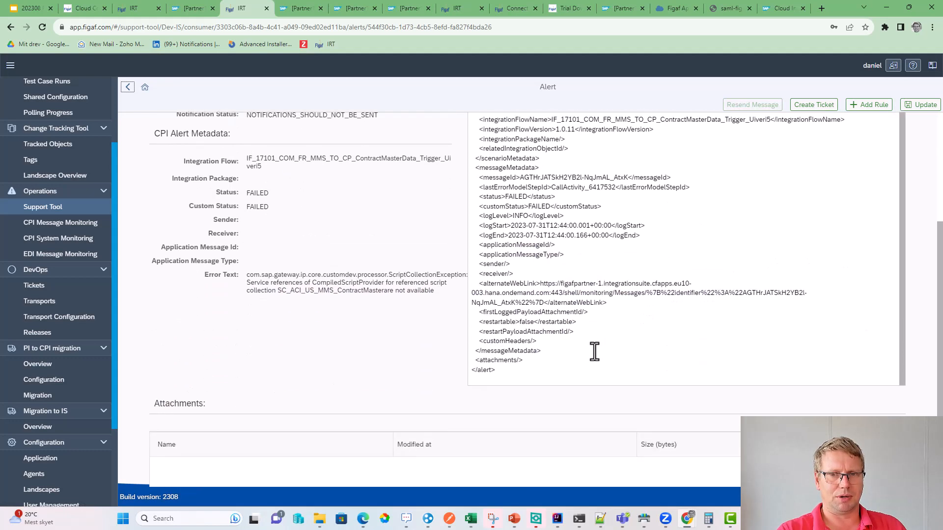
{"action": "scroll", "coordinate": [540, 353], "scroll_direction": "down", "scroll_amount": 2}
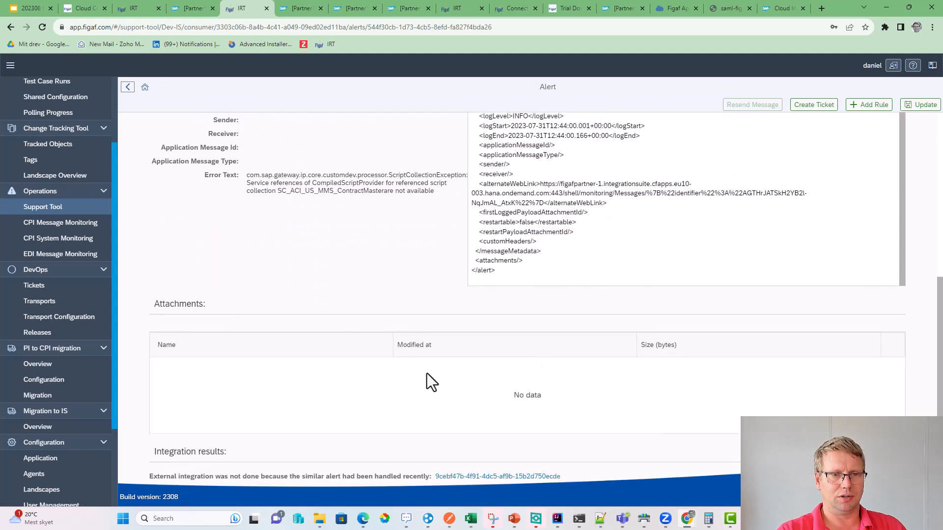
{"action": "scroll", "coordinate": [561, 344], "scroll_direction": "up", "scroll_amount": 5}
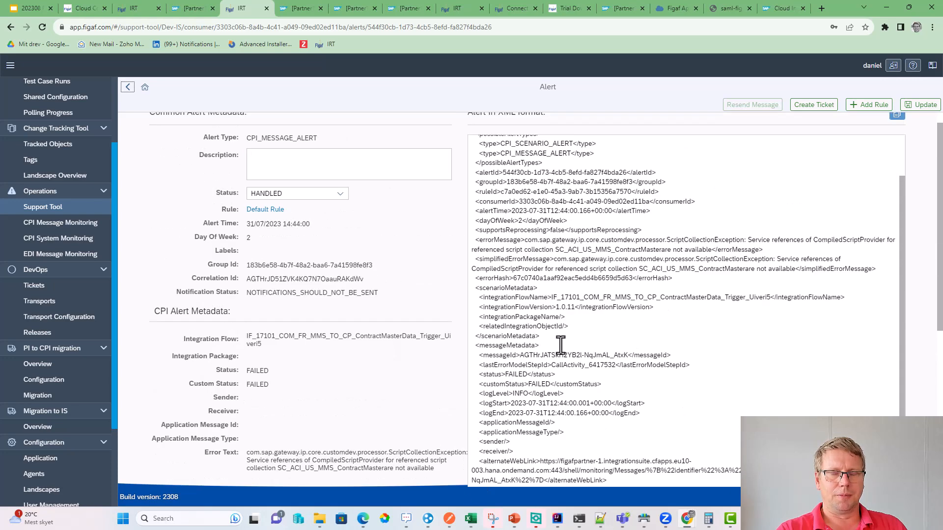
{"action": "scroll", "coordinate": [560, 345], "scroll_direction": "up", "scroll_amount": 2}
{"action": "left_click", "coordinate": [858, 104]}
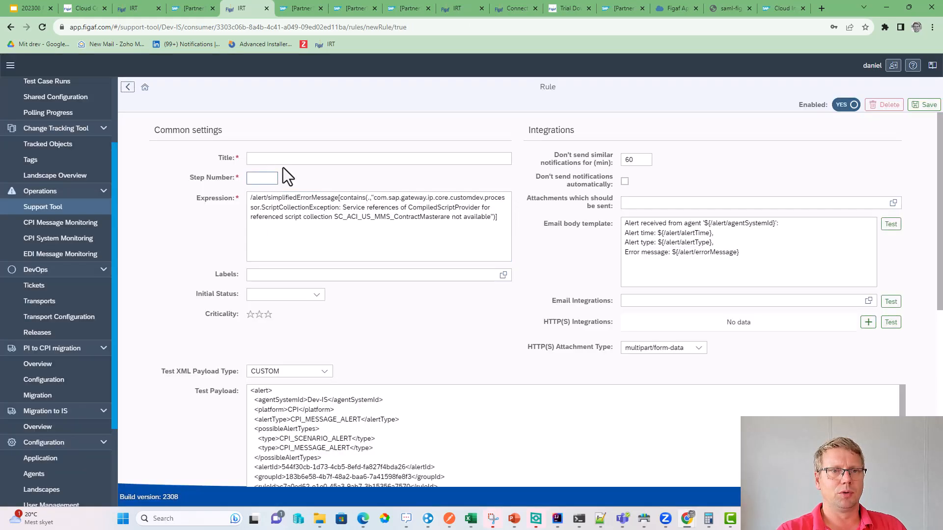
- Title the rule 'Wrong iflow' at step 40 and preview the alert email it would send
{"action": "left_click", "coordinate": [292, 159]}
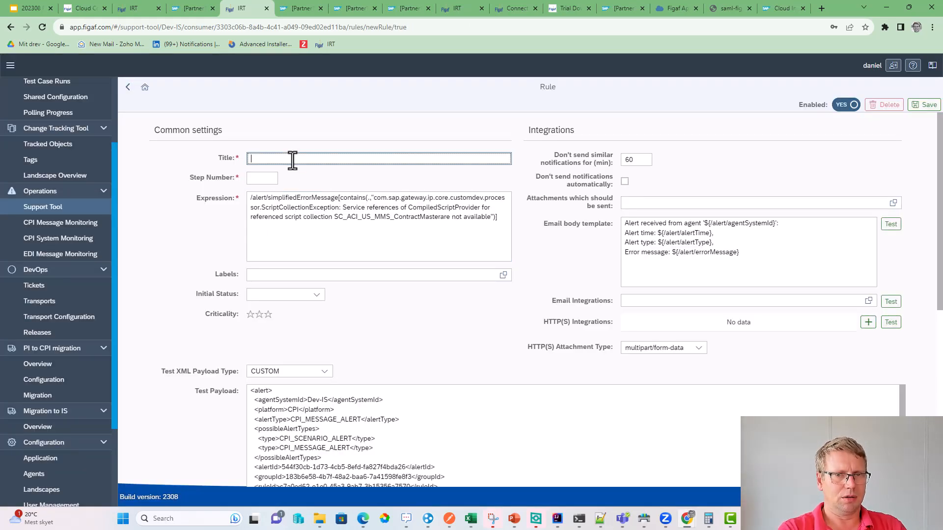
{"action": "type", "text": "Wrong iflow"}
{"action": "key", "text": "Tab"}
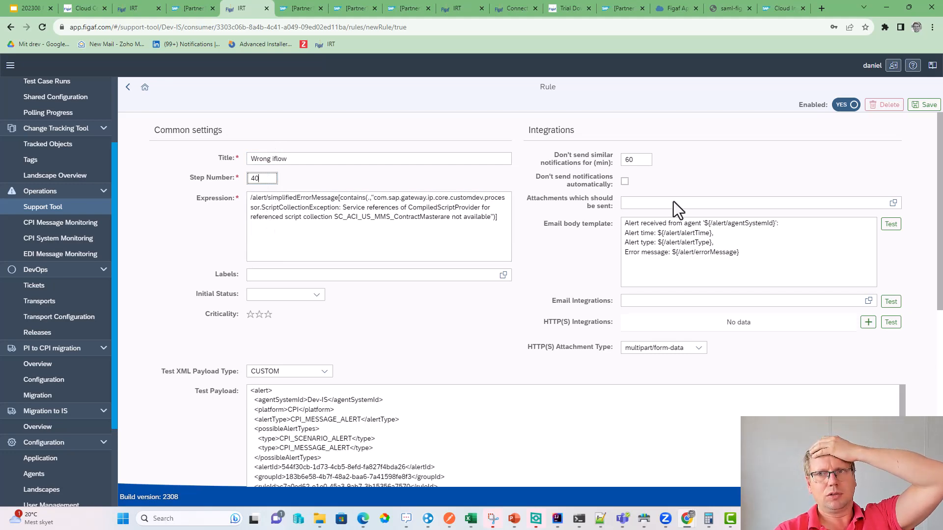
{"action": "left_click", "coordinate": [891, 224]}
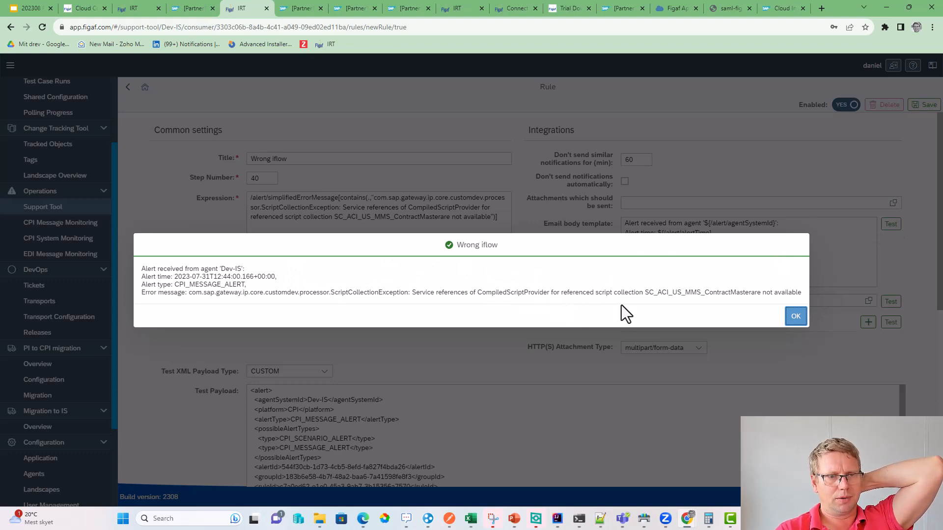
{"action": "left_click", "coordinate": [796, 317]}
- Suppress similar notifications for 6000 minutes, set initial status DONE, and save the rule
{"action": "left_click", "coordinate": [640, 161]}
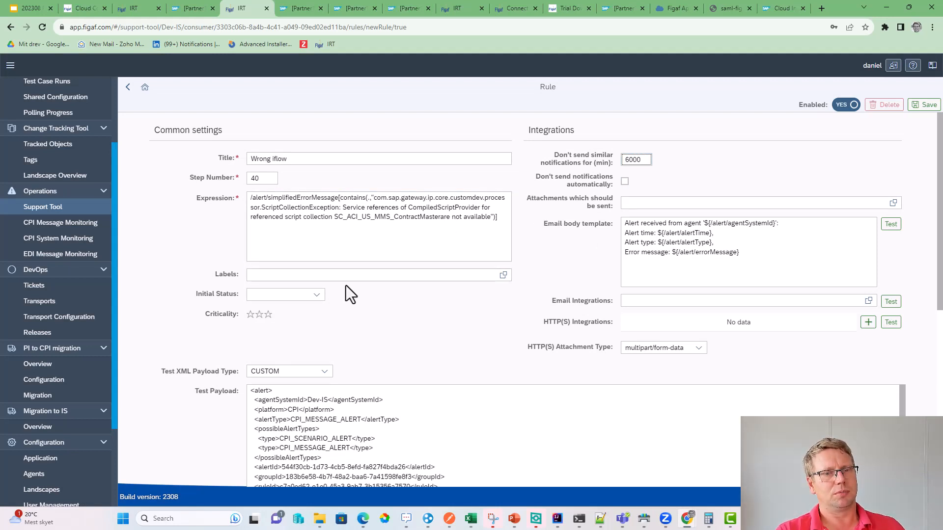
{"action": "left_click", "coordinate": [309, 300]}
{"action": "left_click", "coordinate": [279, 357]}
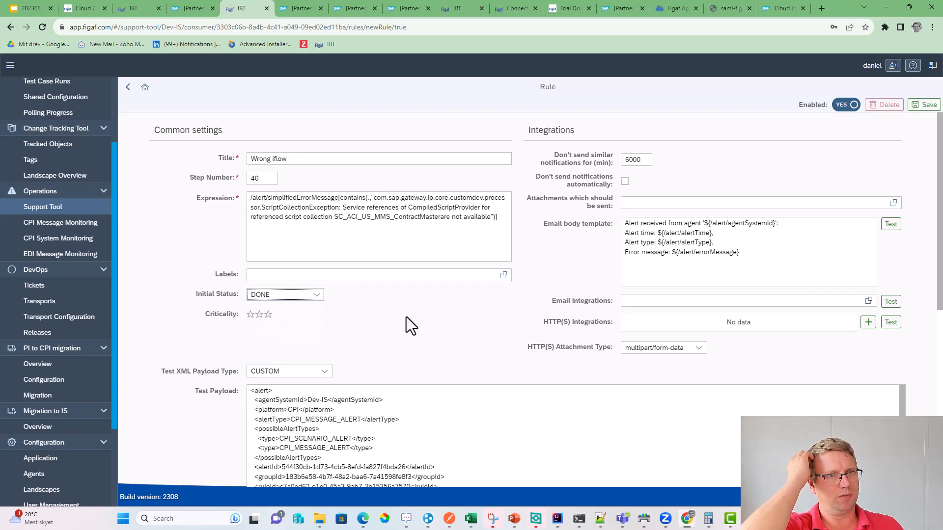
{"action": "scroll", "coordinate": [408, 322], "scroll_direction": "down", "scroll_amount": 5}
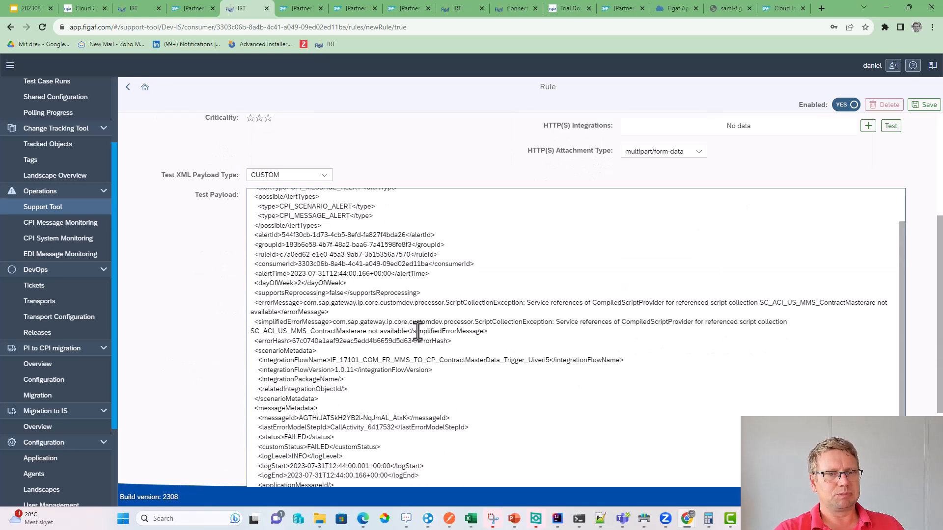
{"action": "scroll", "coordinate": [412, 336], "scroll_direction": "down", "scroll_amount": 2}
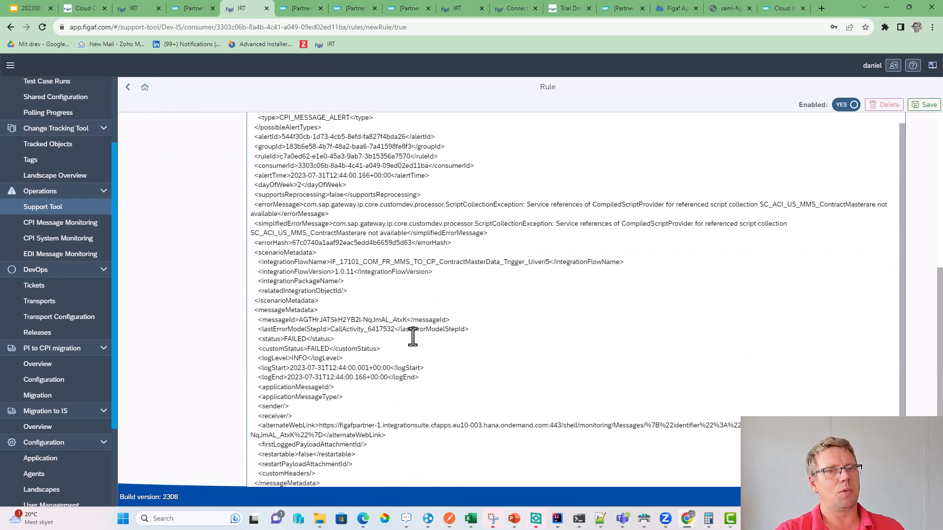
{"action": "scroll", "coordinate": [412, 337], "scroll_direction": "down", "scroll_amount": 1}
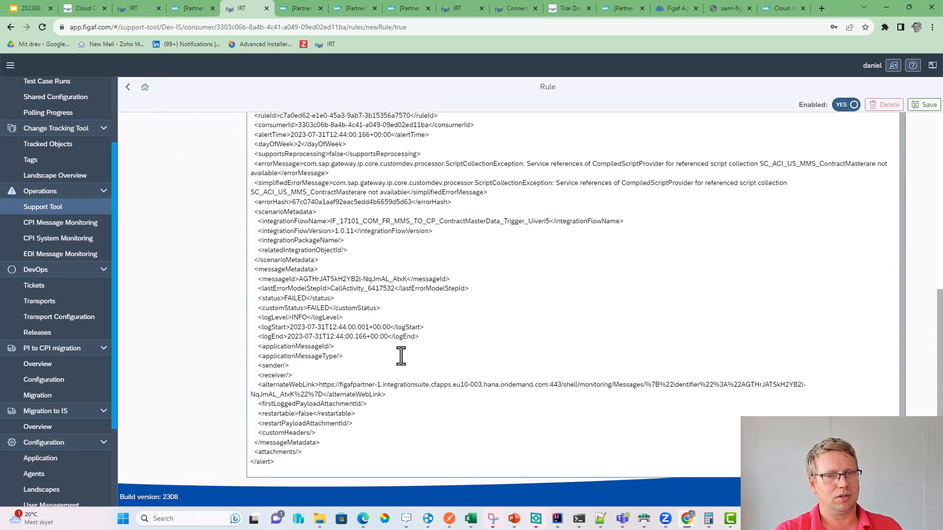
{"action": "left_click", "coordinate": [923, 105]}
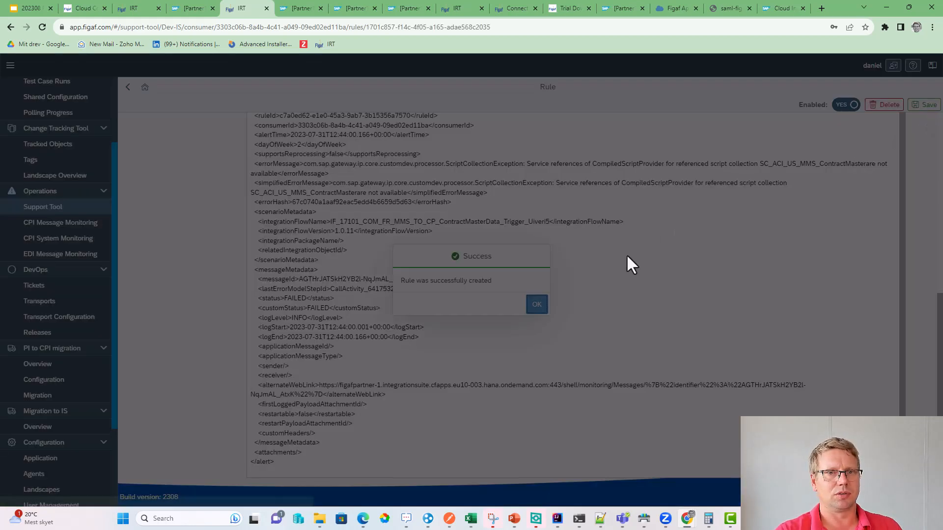
{"action": "left_click", "coordinate": [535, 305]}
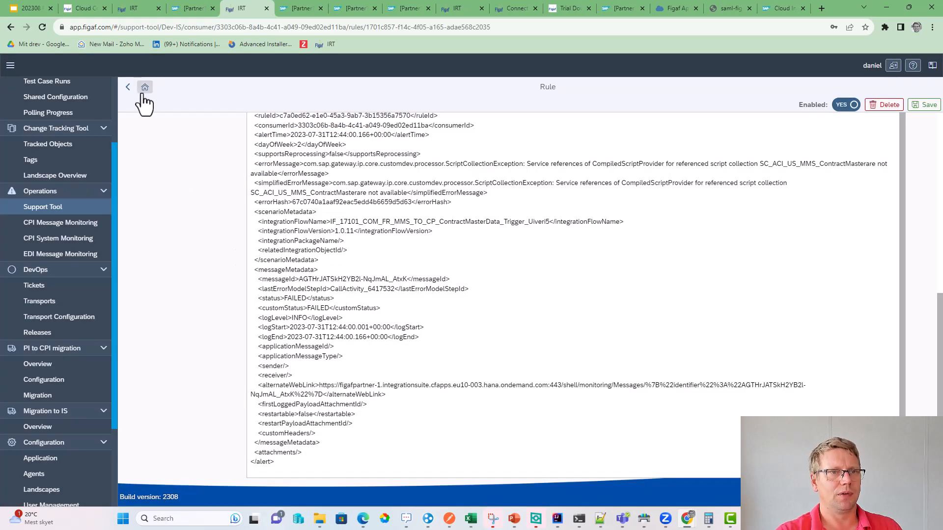
{"action": "left_click", "coordinate": [128, 87]}
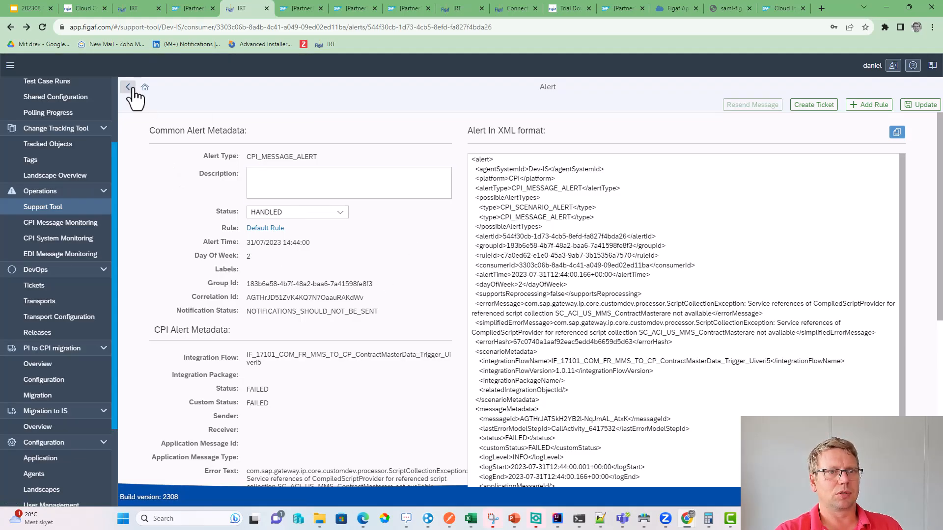
- Page through the alerts list to its last page, then confirm 'Wrong iflow' sits at step 40 in the rules list
{"action": "left_click", "coordinate": [130, 88]}
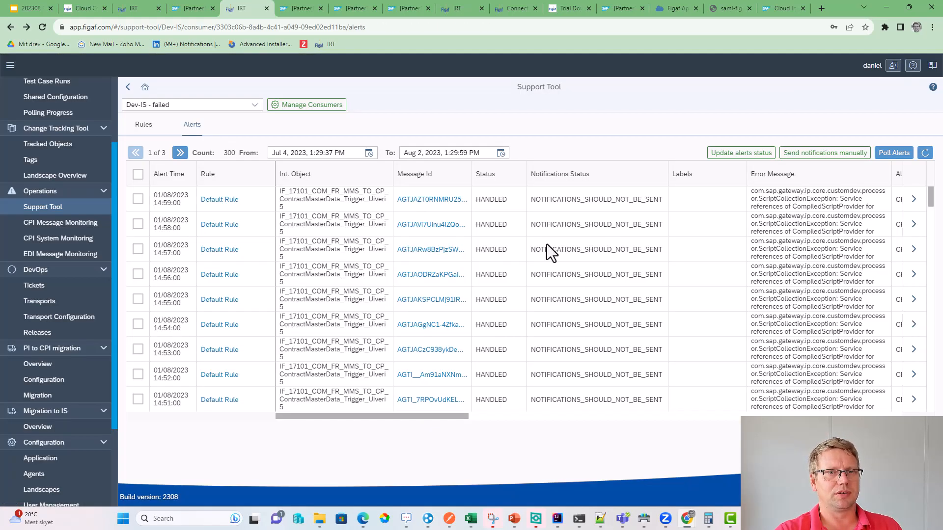
{"action": "scroll", "coordinate": [563, 287], "scroll_direction": "down", "scroll_amount": 8}
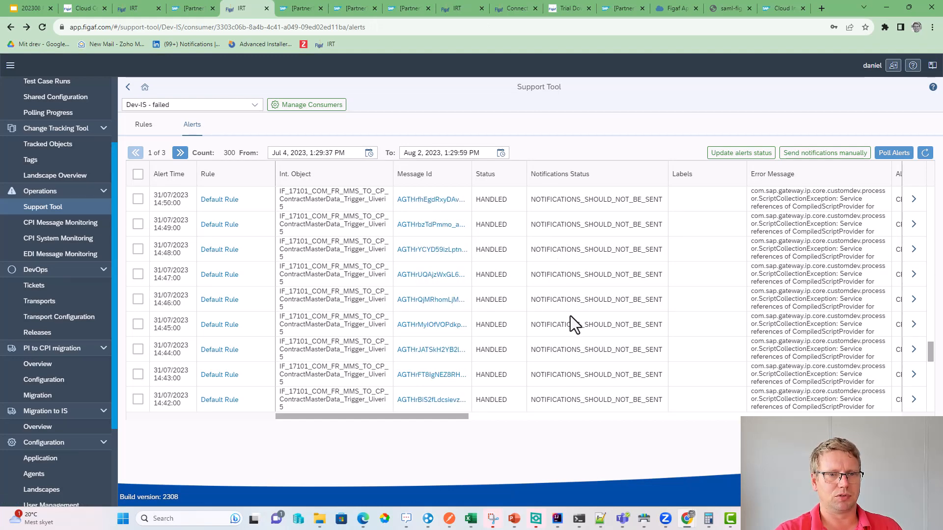
{"action": "scroll", "coordinate": [570, 315], "scroll_direction": "down", "scroll_amount": 3}
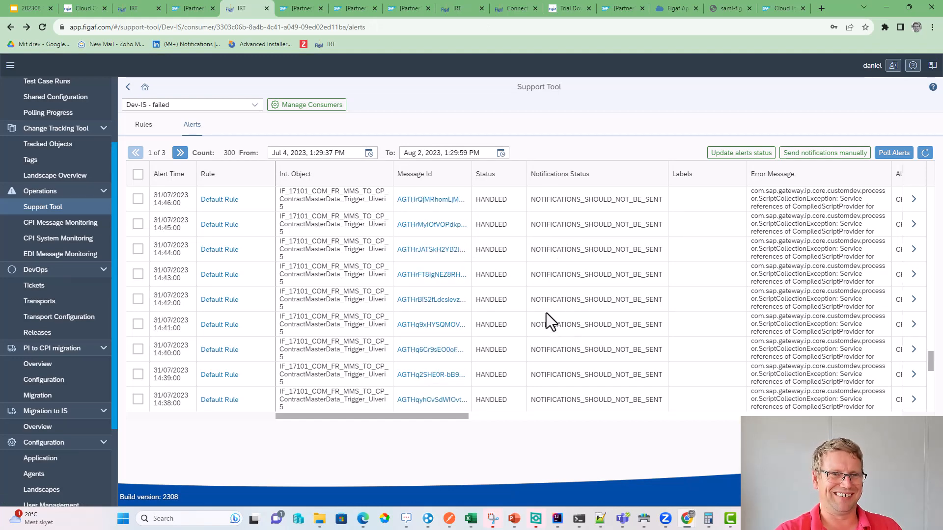
{"action": "left_click", "coordinate": [180, 152]}
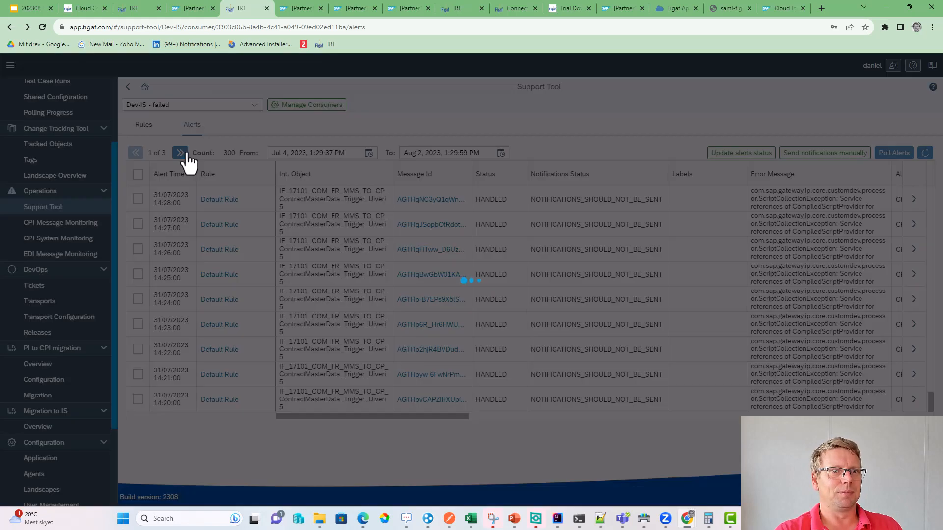
{"action": "scroll", "coordinate": [328, 286], "scroll_direction": "up", "scroll_amount": 9}
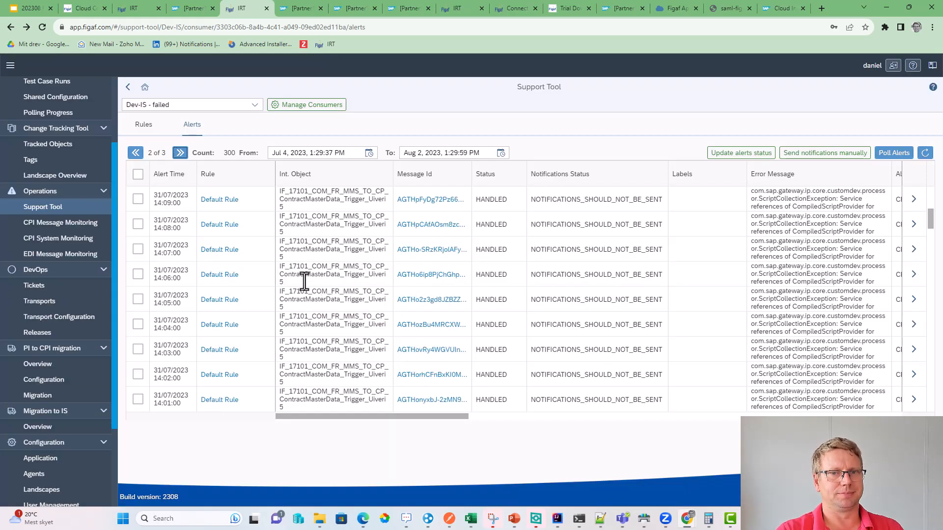
{"action": "scroll", "coordinate": [297, 283], "scroll_direction": "down", "scroll_amount": 2}
{"action": "scroll", "coordinate": [297, 283], "scroll_direction": "up", "scroll_amount": 2}
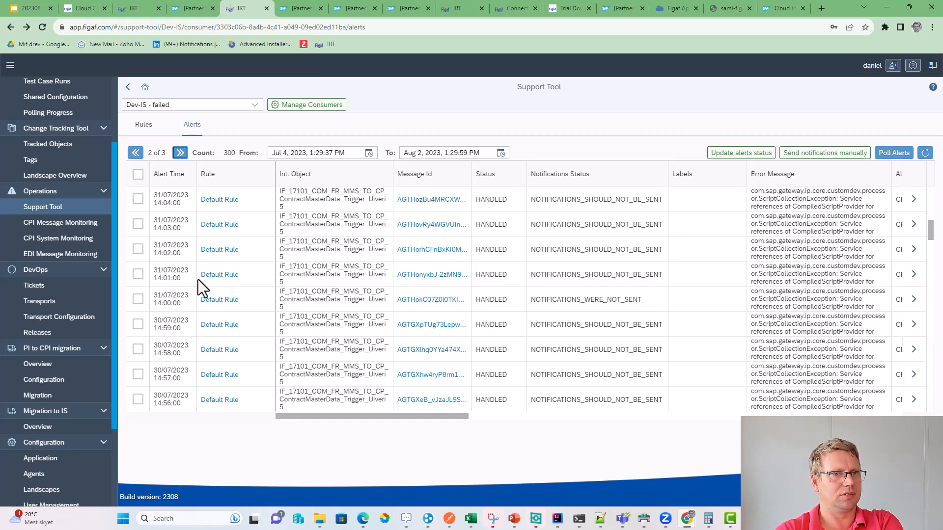
{"action": "scroll", "coordinate": [248, 305], "scroll_direction": "down", "scroll_amount": 10}
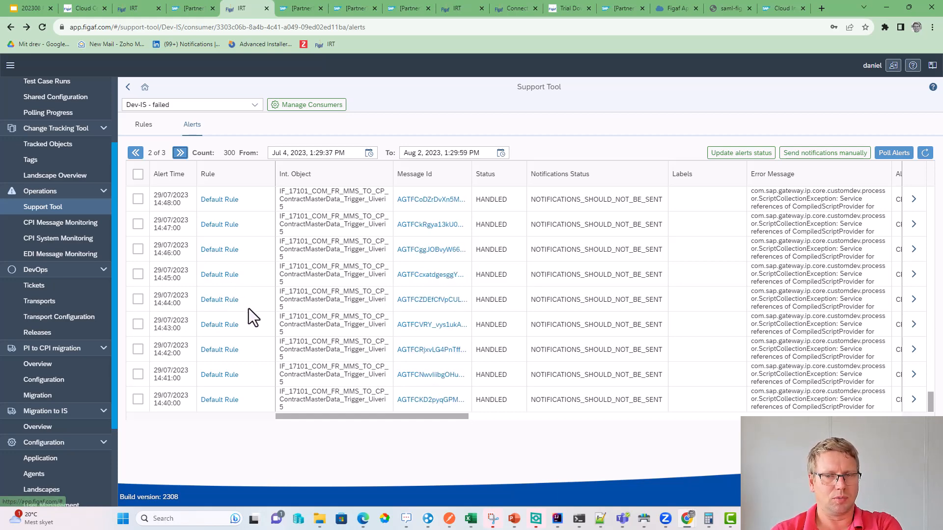
{"action": "left_click", "coordinate": [180, 153]}
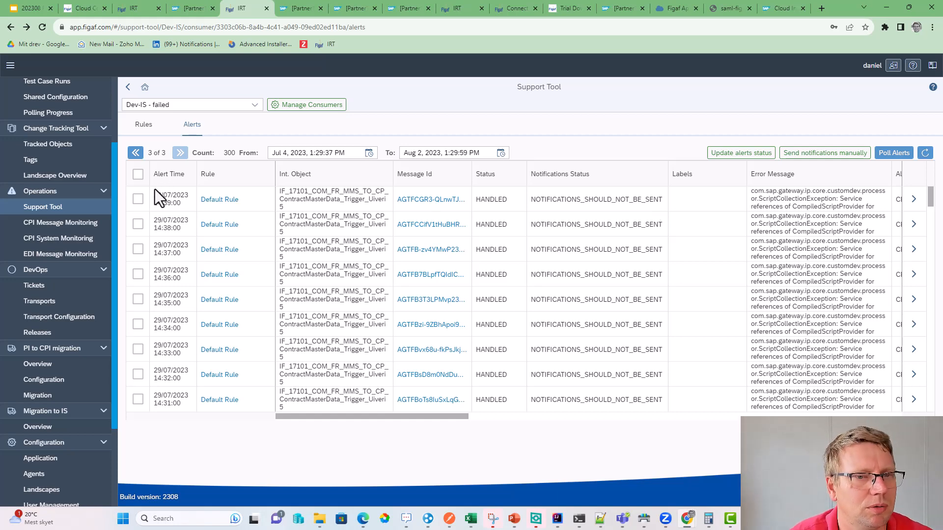
{"action": "left_click", "coordinate": [144, 125]}
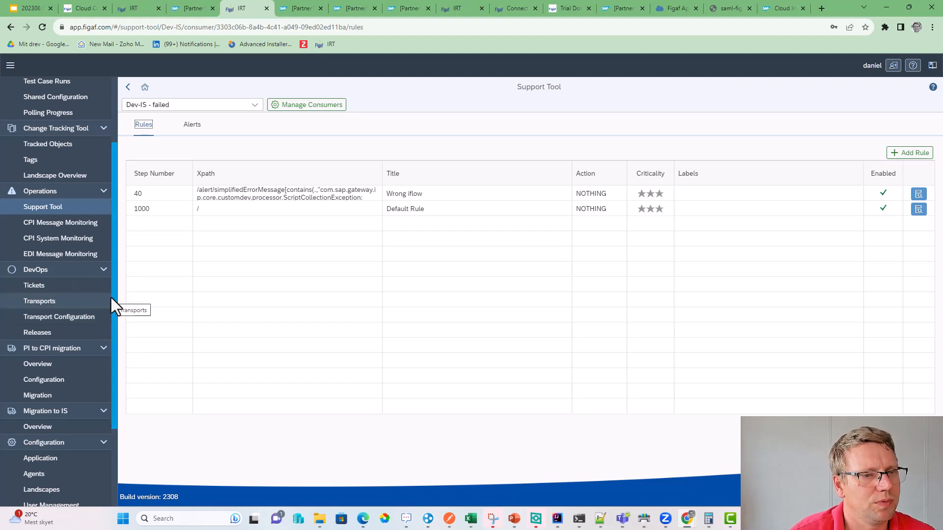
- Open the Migration to Integration Suite overview and check its empty Migration Landscape list
{"action": "left_click", "coordinate": [82, 435]}
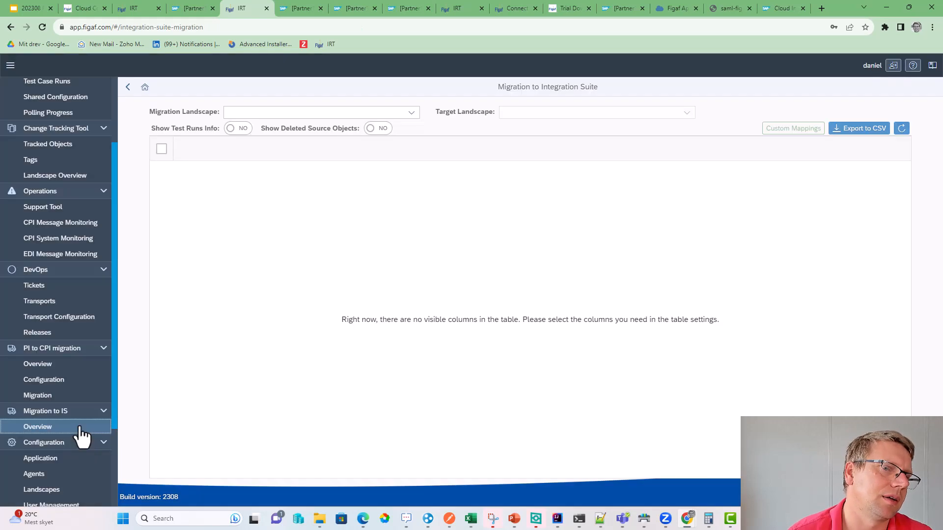
{"action": "left_click", "coordinate": [409, 114]}
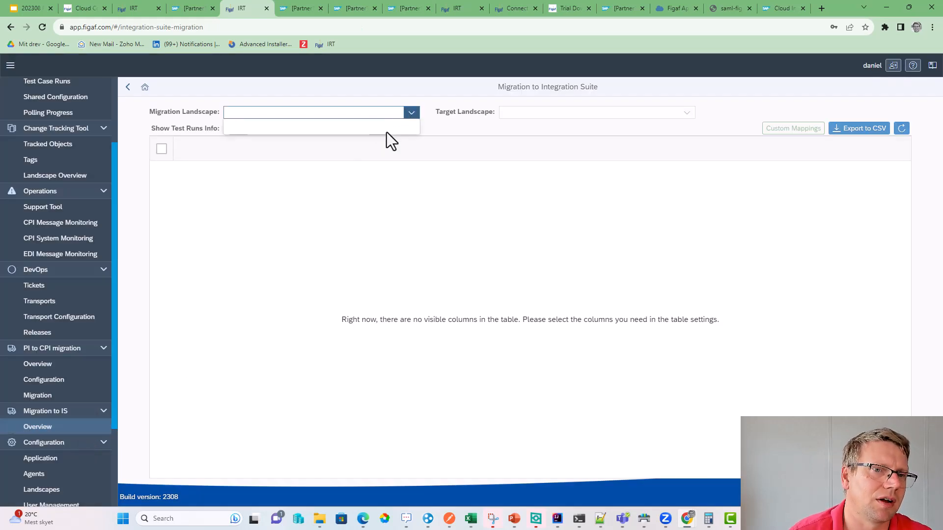
{"action": "left_click", "coordinate": [548, 117]}
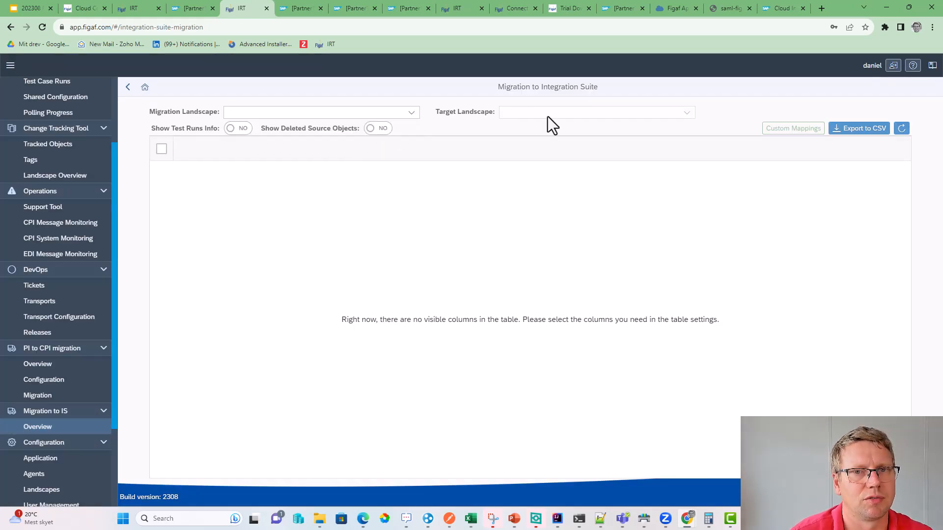